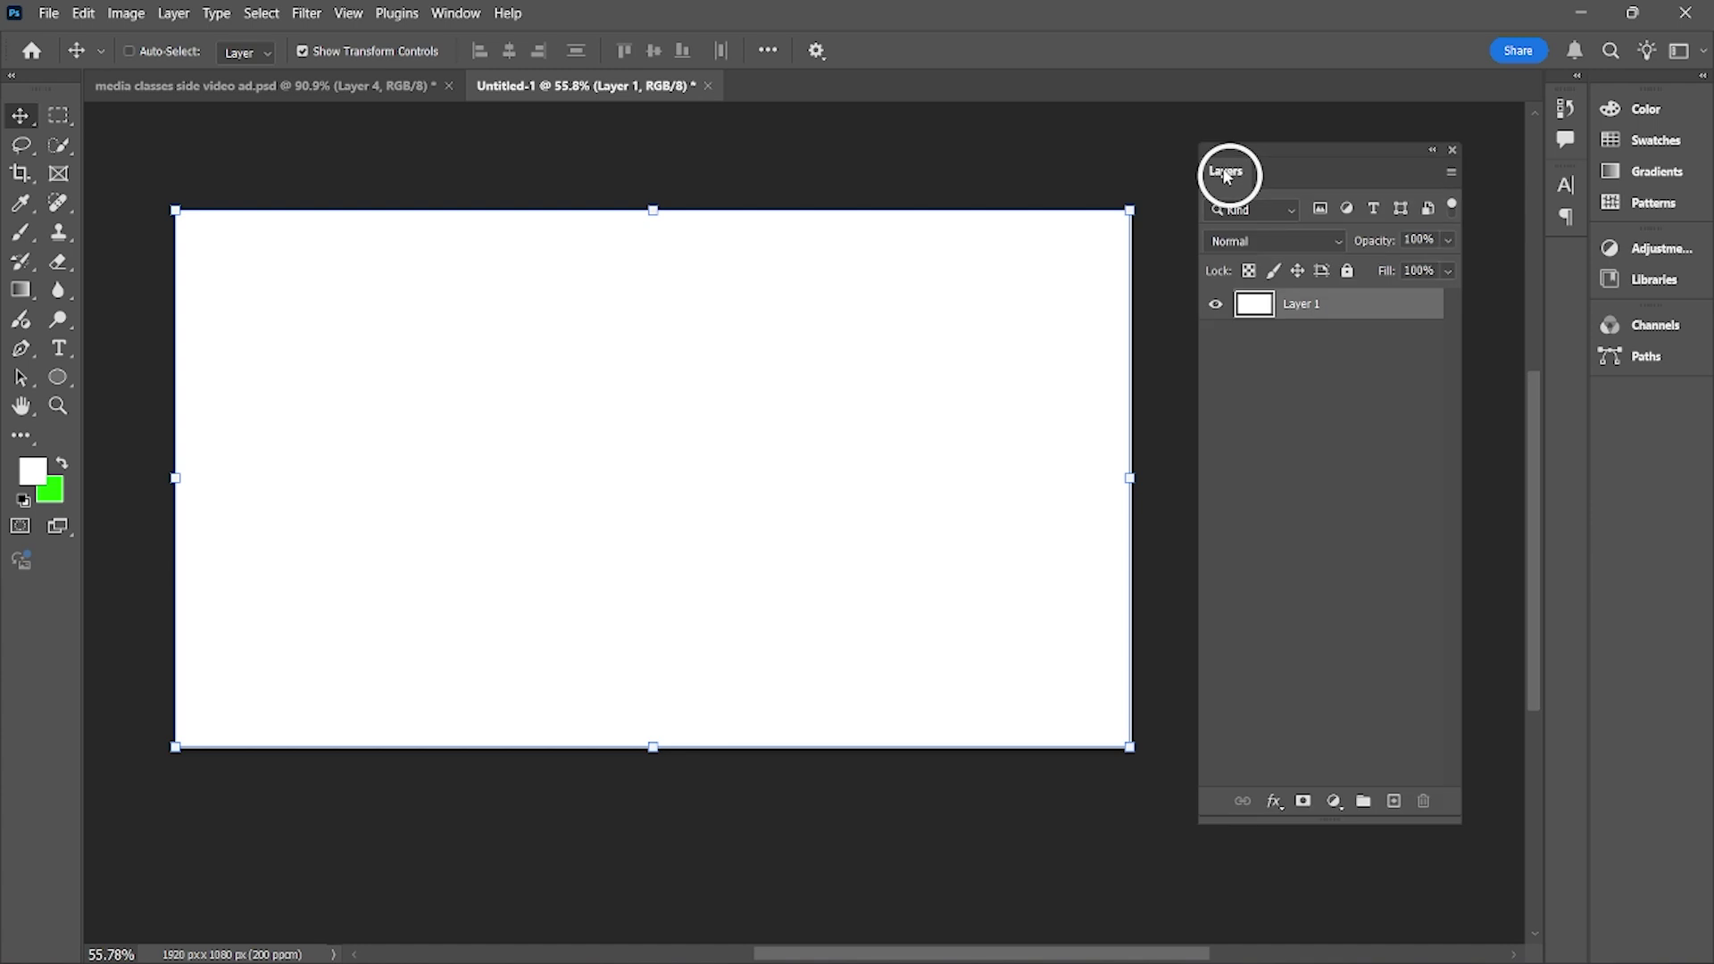
Close and reopen the Layers panel, and fill Layer 1 with the green background color
click(1454, 152)
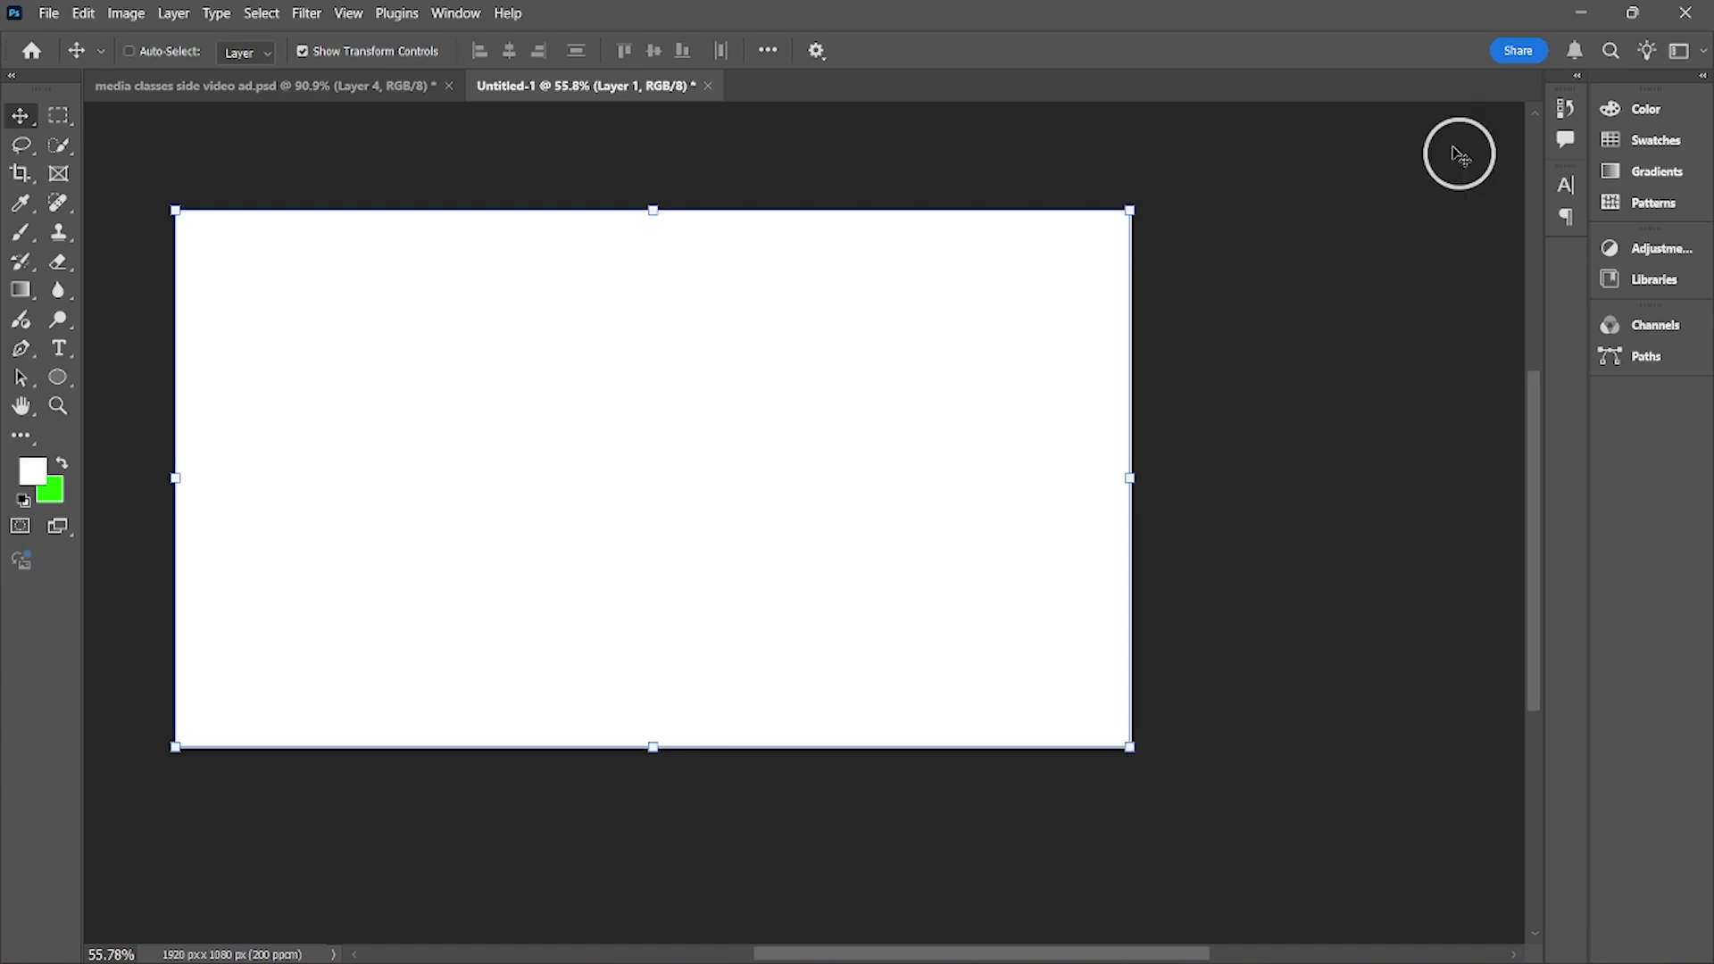
click(456, 12)
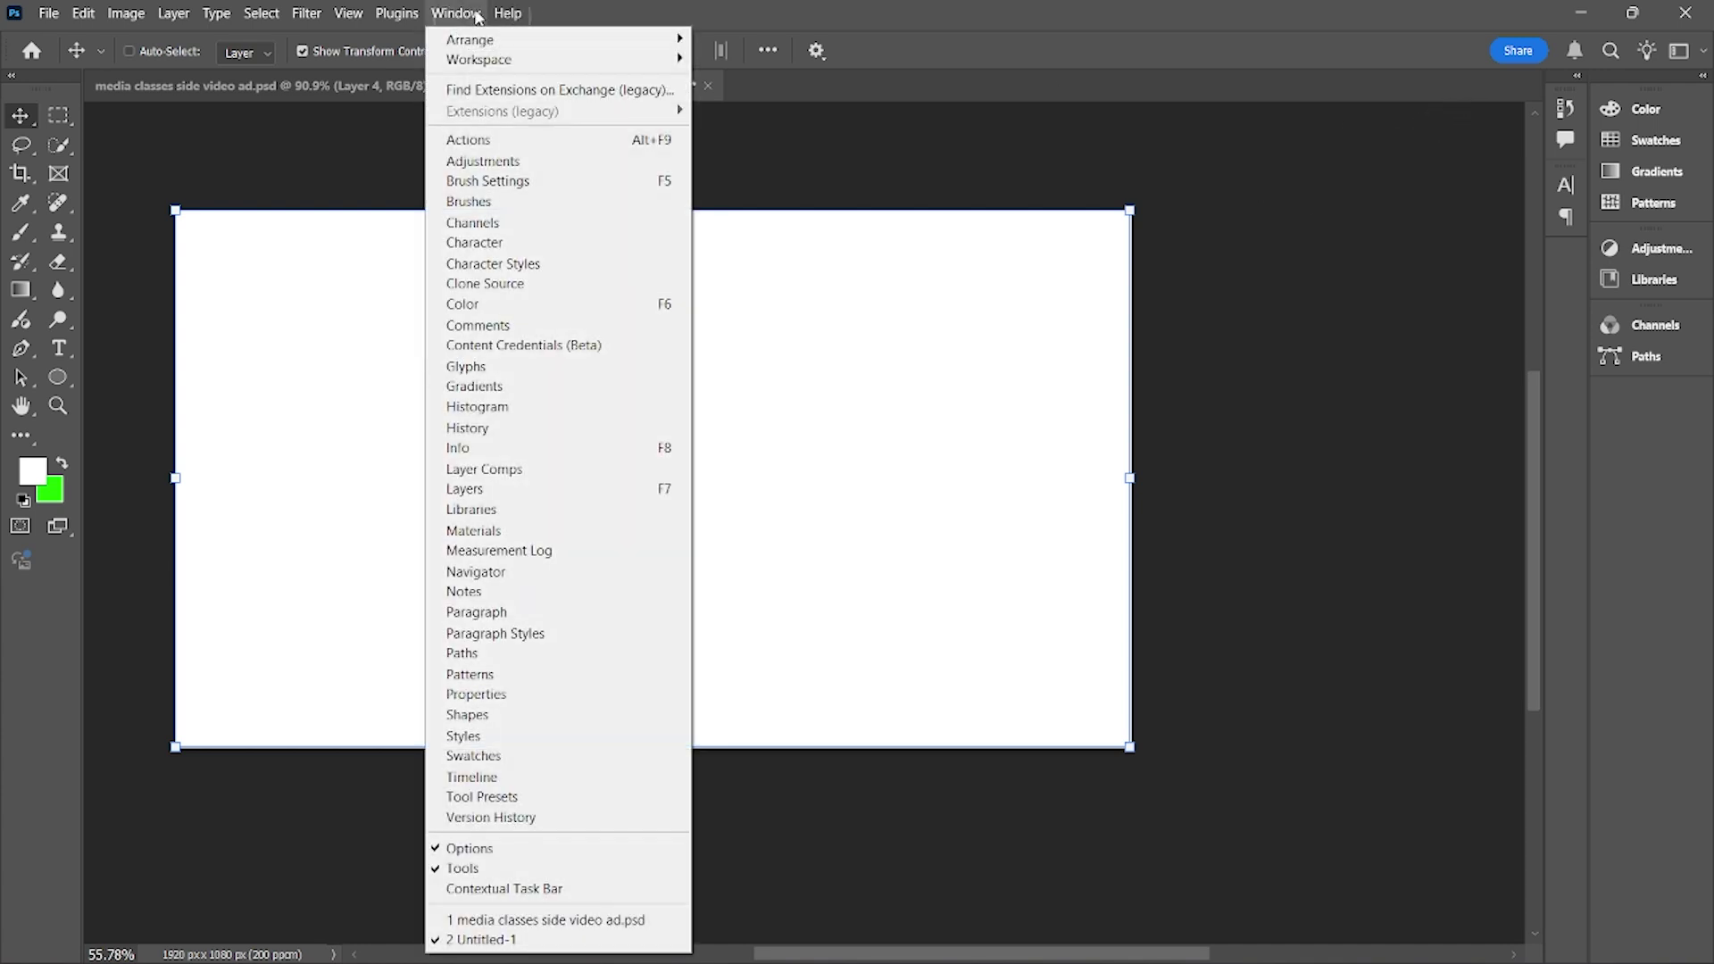
click(487, 497)
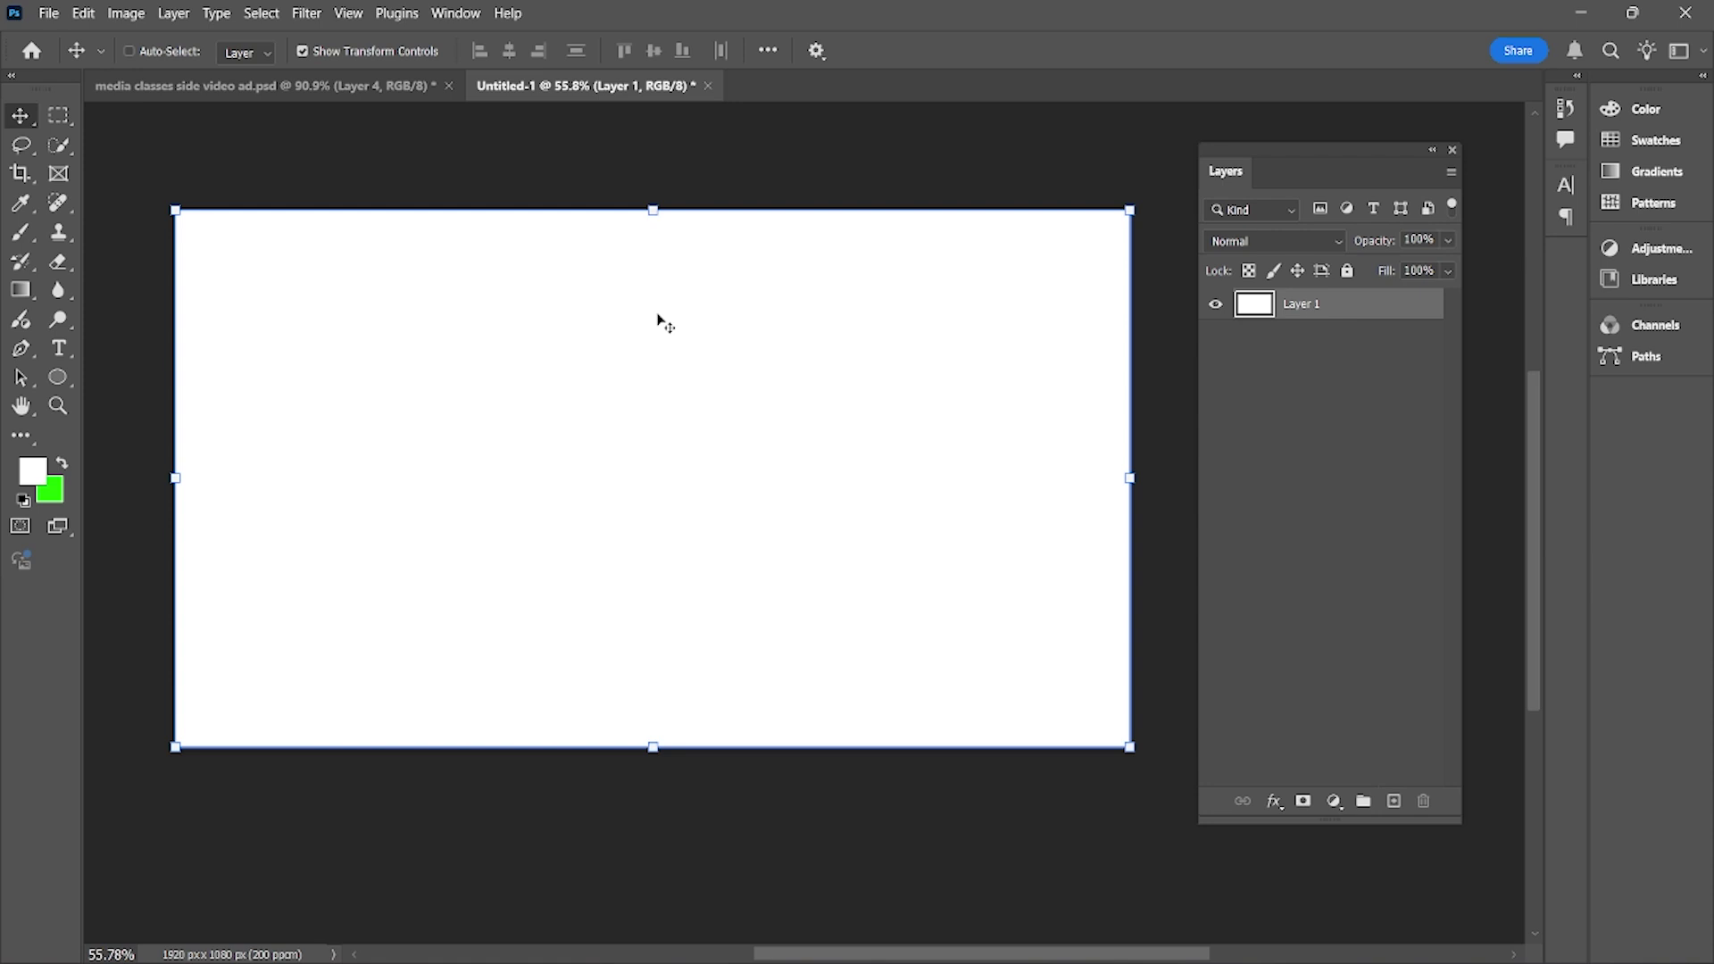
key(ctrl+BackSpace)
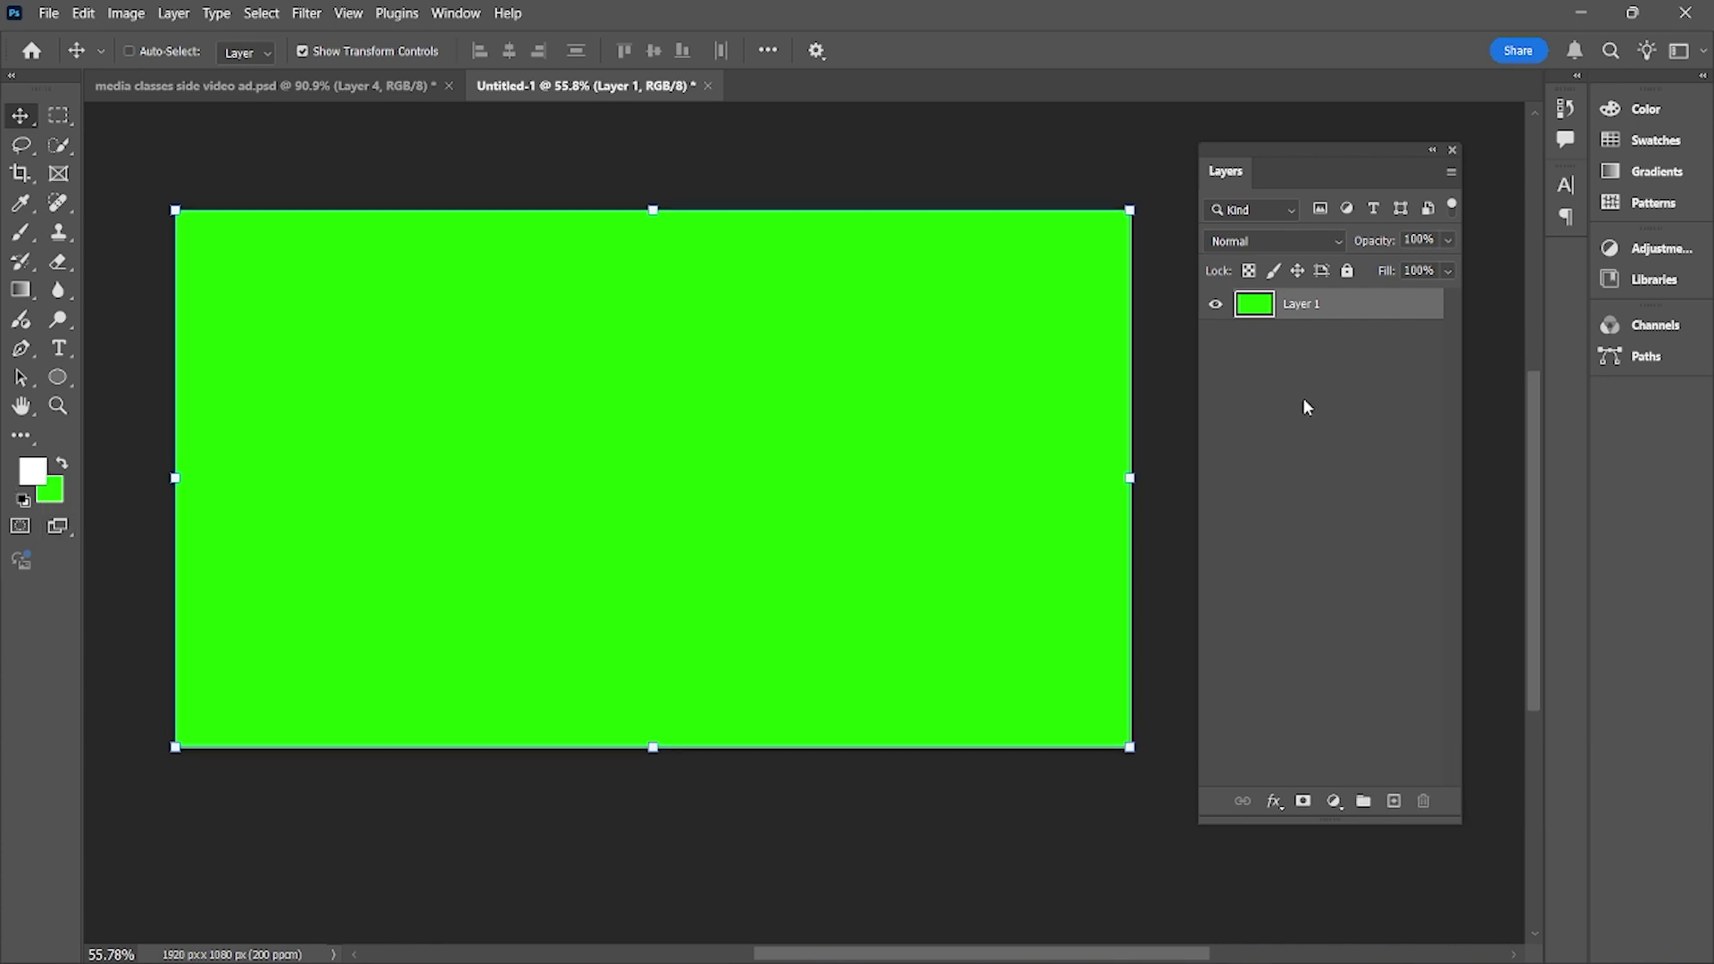
Fill a rectangular selection in the middle of Layer 1 with the white foreground color and deselect
click(58, 116)
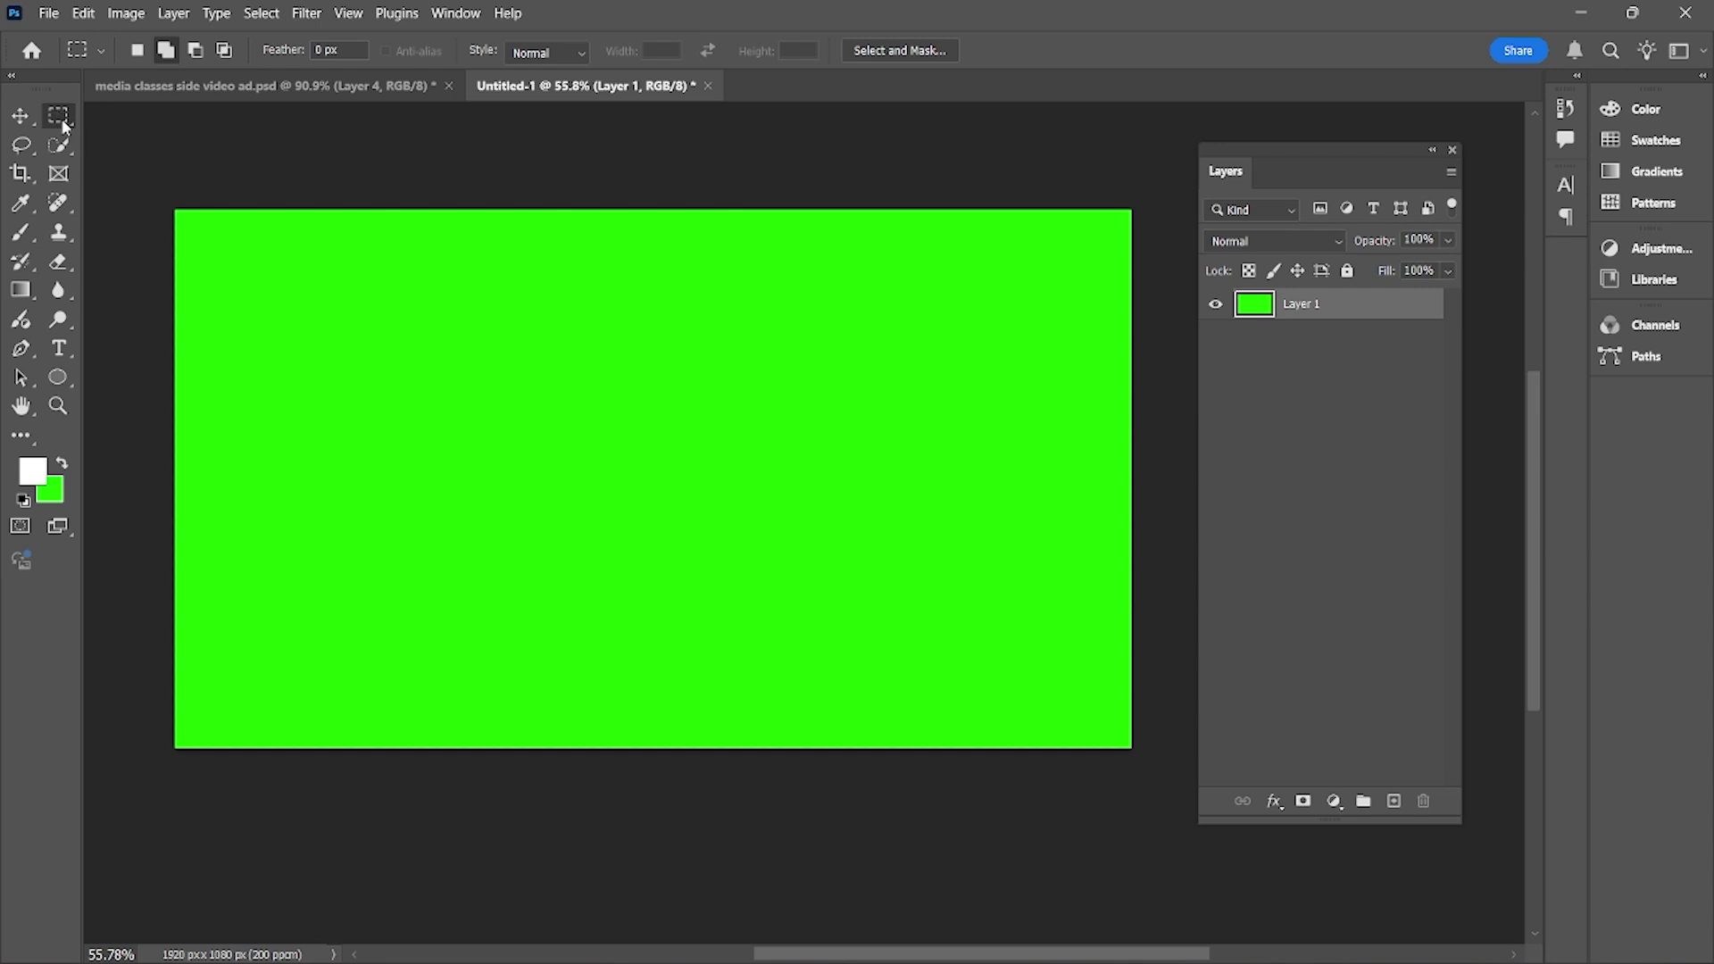
drag(388, 338, 948, 591)
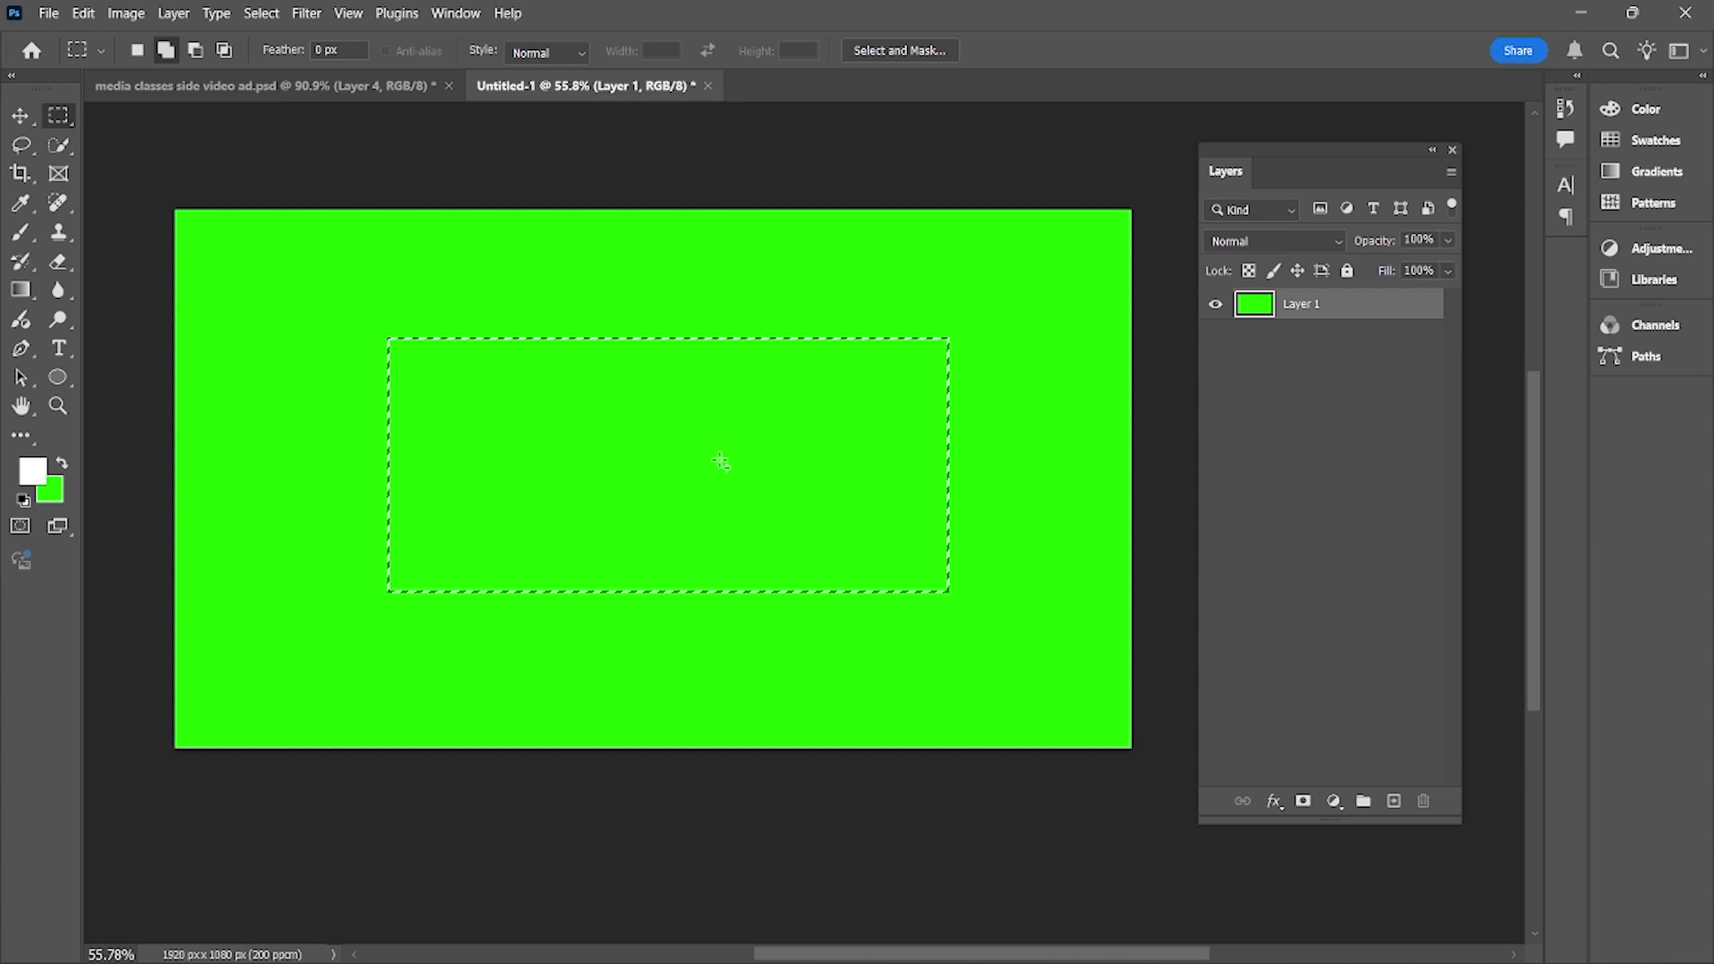
key(alt+BackSpace)
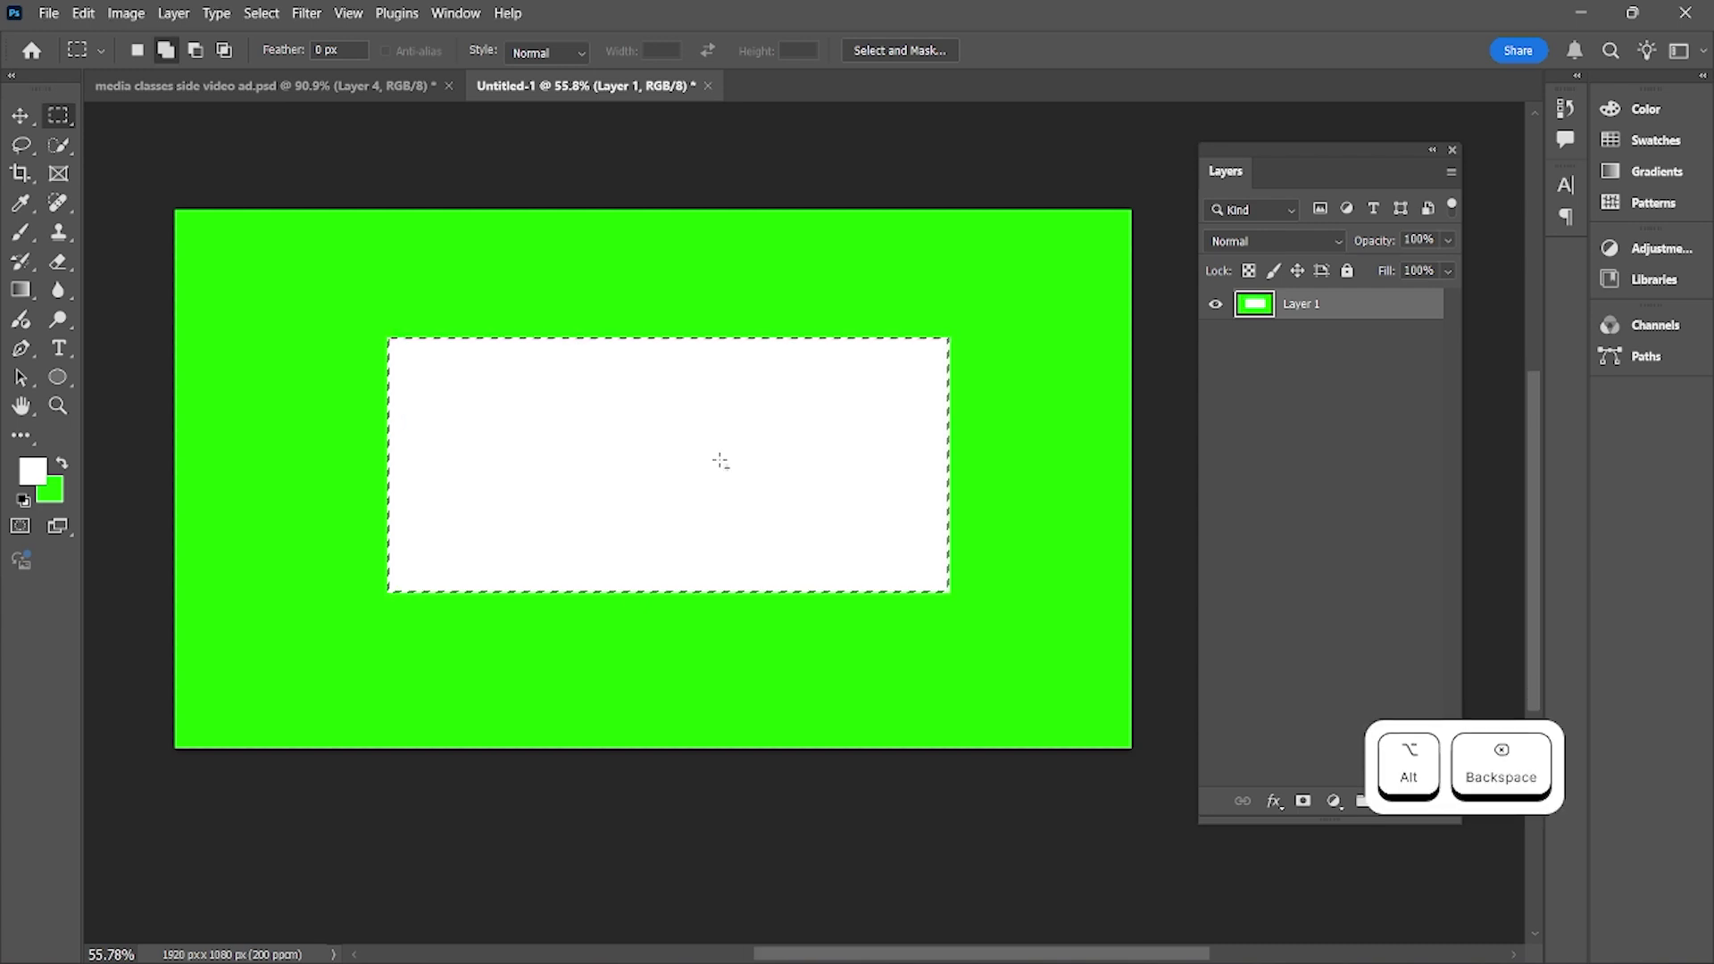
key(ctrl+d)
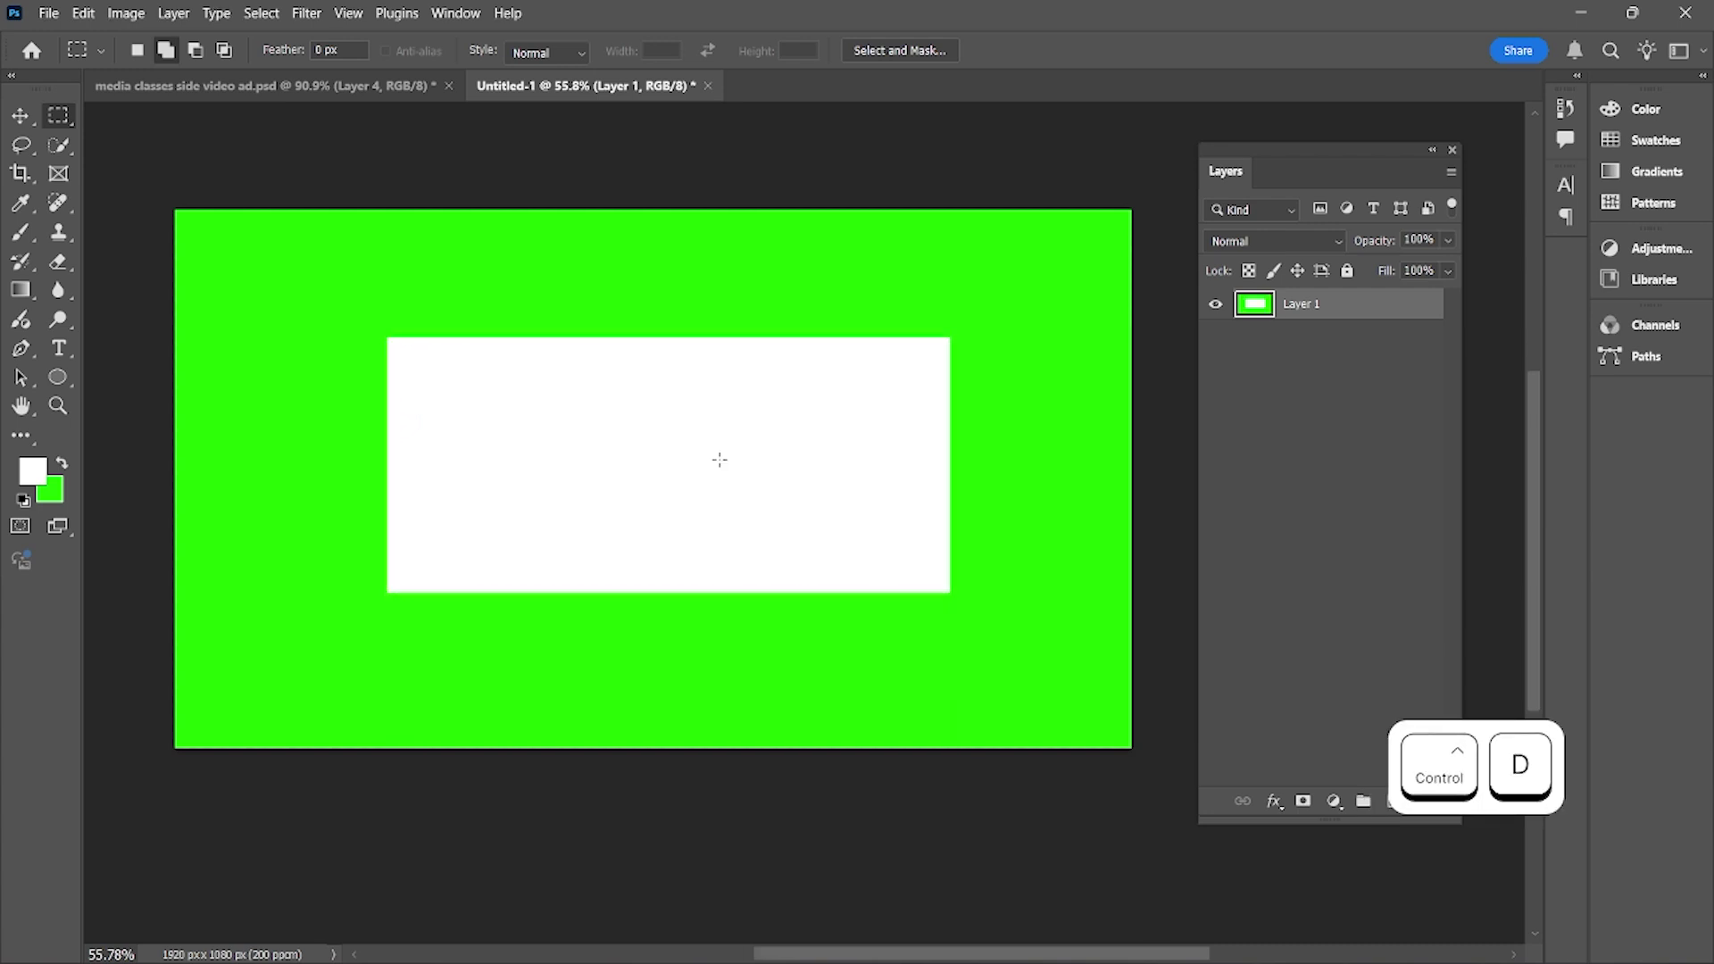
Move Layer 1 together with its white rectangle, and undo back to the plain green fill
click(20, 114)
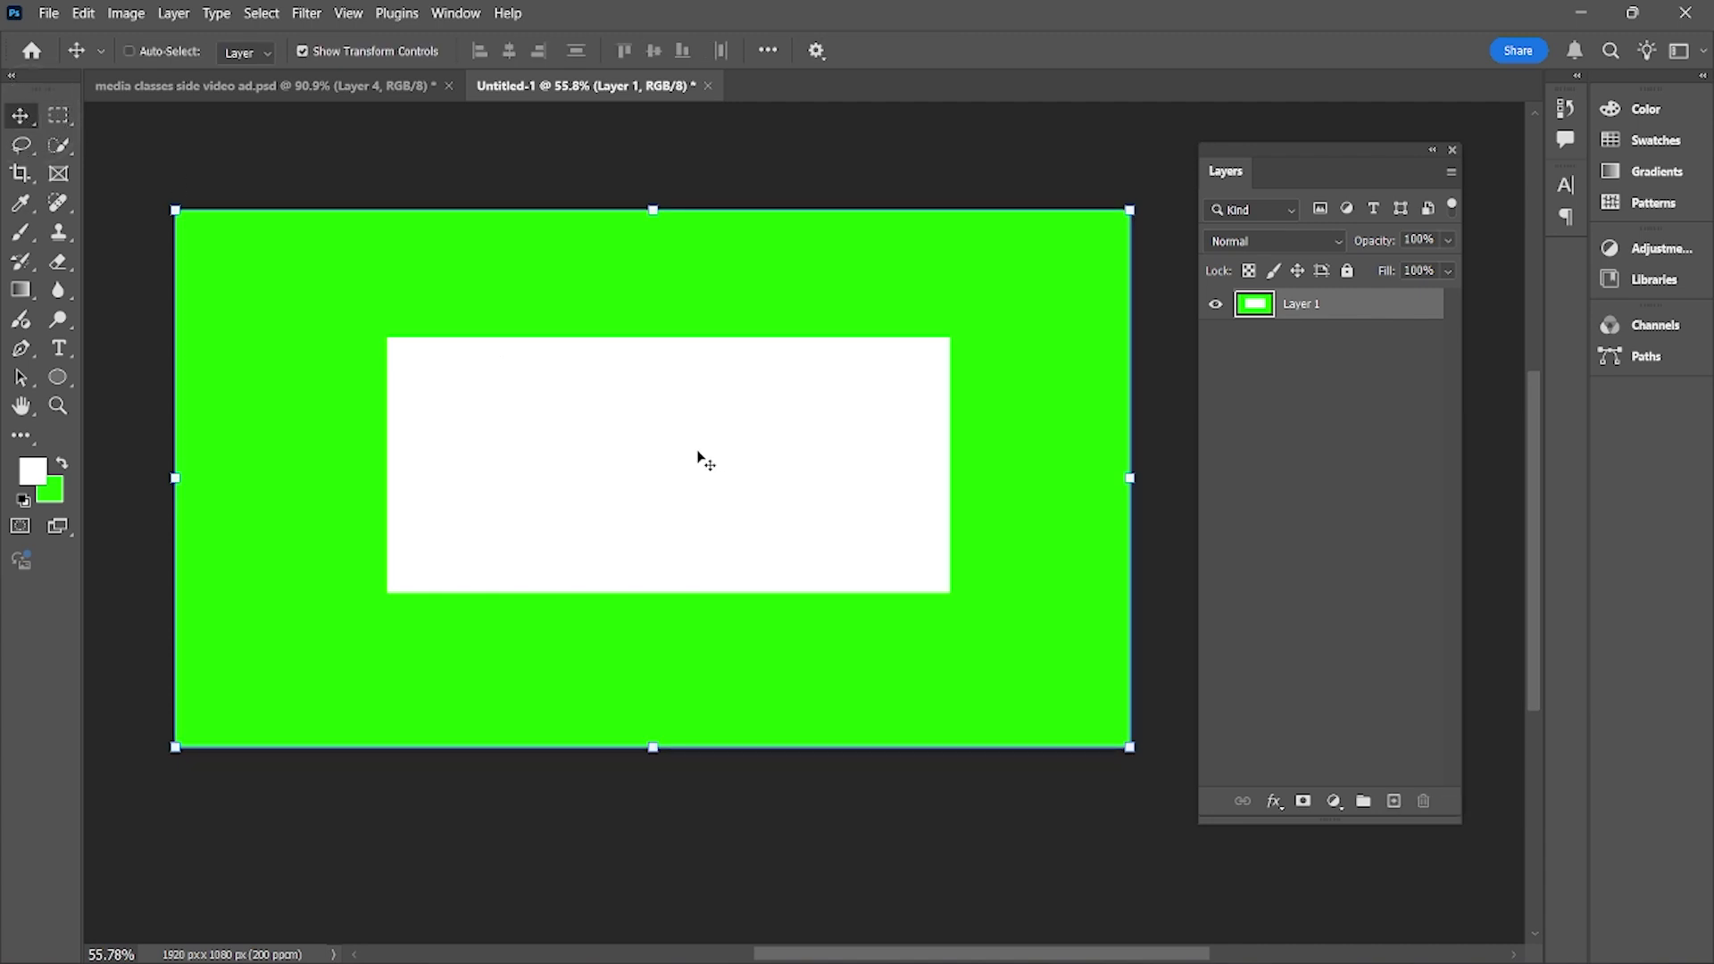
mouse_move(698, 456)
mouse_down()
mouse_move(540, 456)
mouse_move(714, 456)
mouse_move(736, 389)
mouse_move(675, 494)
mouse_move(627, 360)
mouse_move(834, 585)
mouse_move(634, 373)
mouse_move(783, 556)
mouse_move(639, 386)
mouse_move(634, 620)
mouse_move(765, 386)
mouse_move(590, 516)
mouse_move(838, 456)
mouse_move(635, 402)
mouse_move(769, 507)
mouse_move(678, 359)
mouse_move(727, 566)
mouse_move(865, 360)
mouse_move(635, 459)
mouse_move(702, 390)
mouse_move(727, 417)
mouse_move(691, 429)
mouse_move(715, 444)
mouse_move(658, 456)
mouse_move(792, 459)
mouse_move(637, 474)
mouse_move(676, 465)
mouse_up()
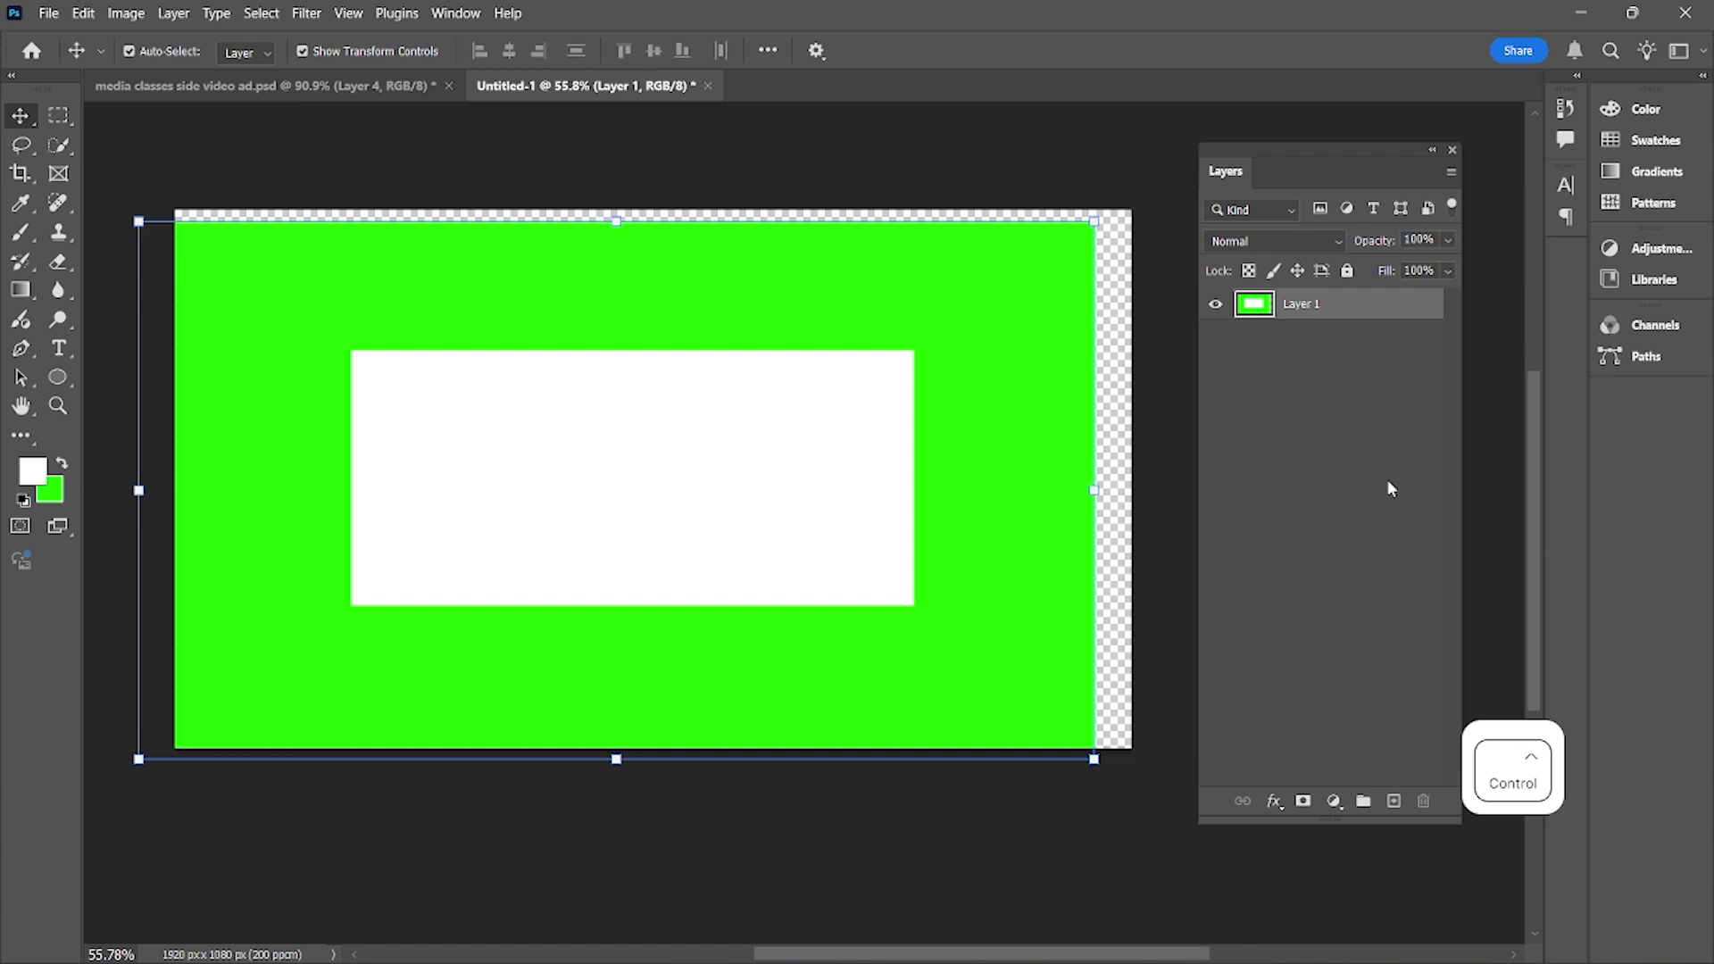
key(ctrl+z)
key(ctrl+z)
key(ctrl+z)
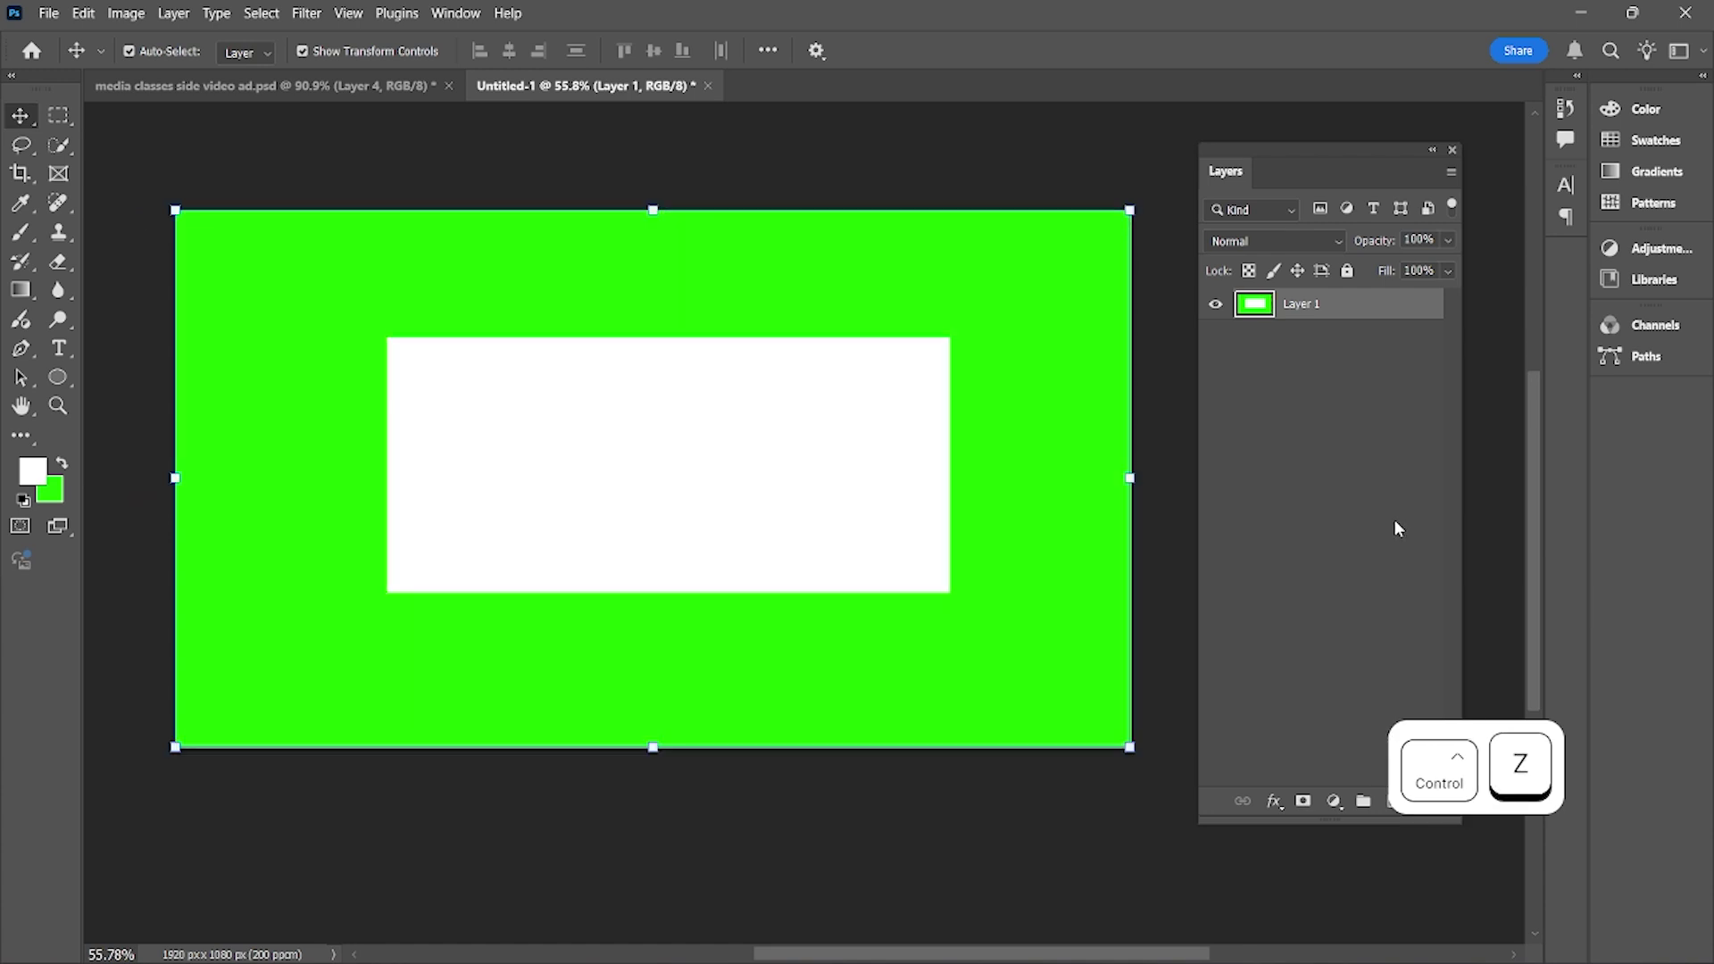
key(ctrl+z)
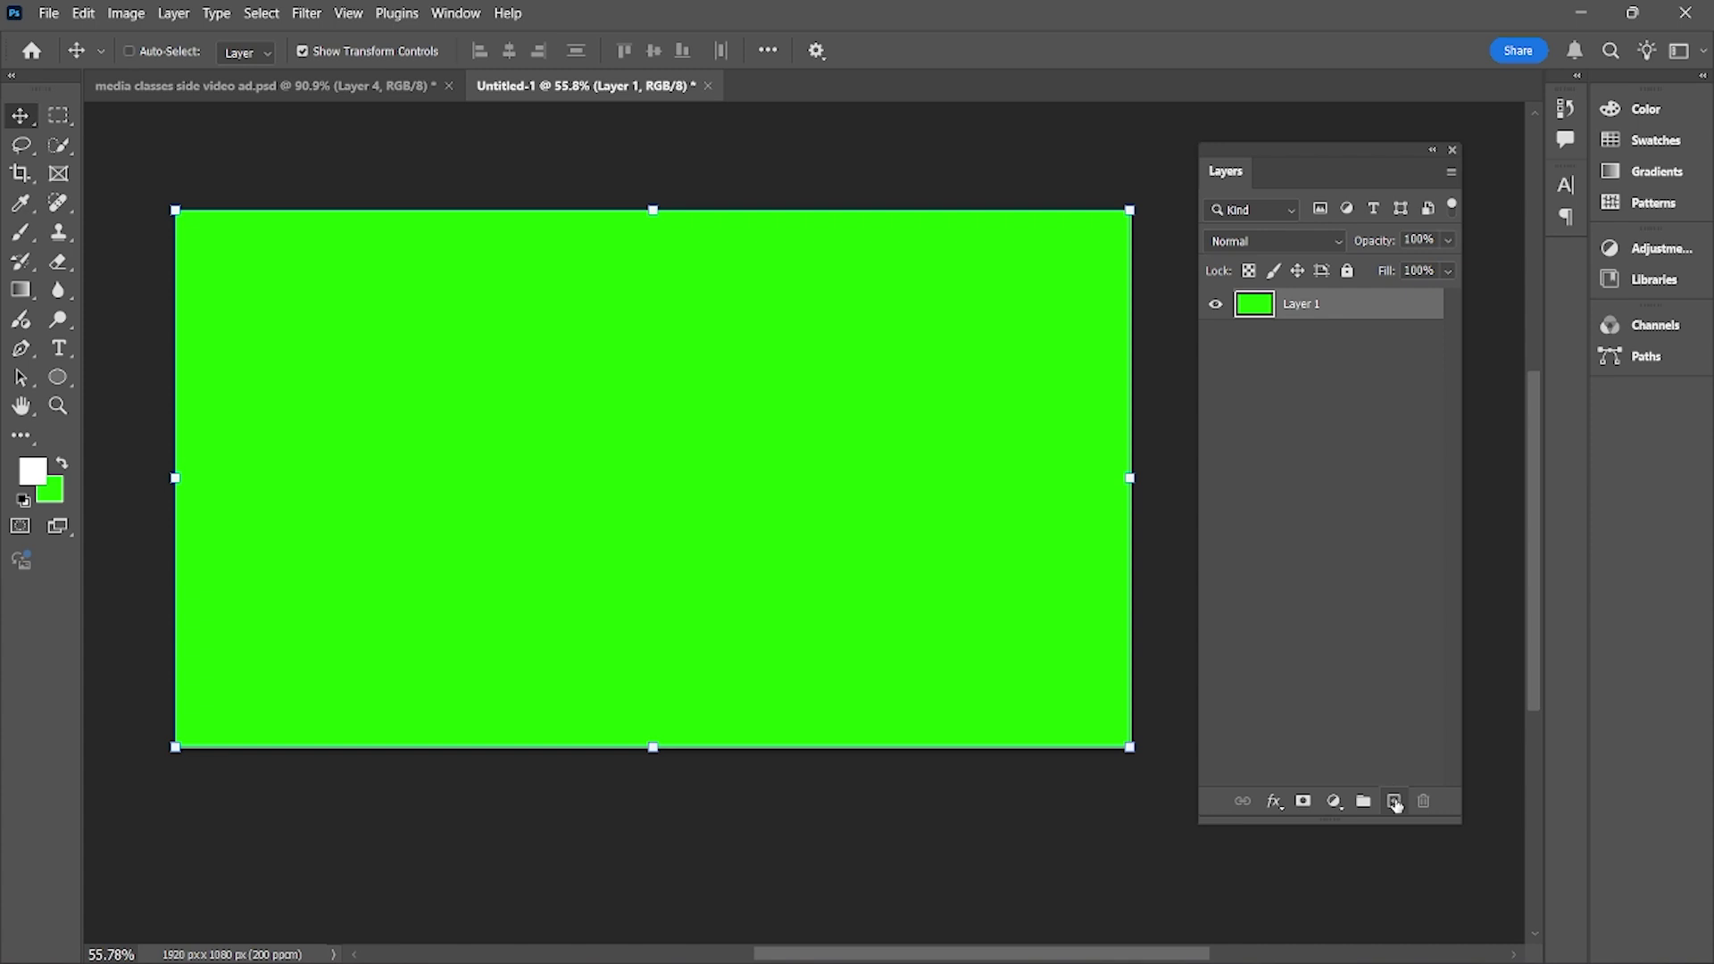
Shorten the Layers panel and create a new layer above Layer 1
drag(1351, 819, 1322, 470)
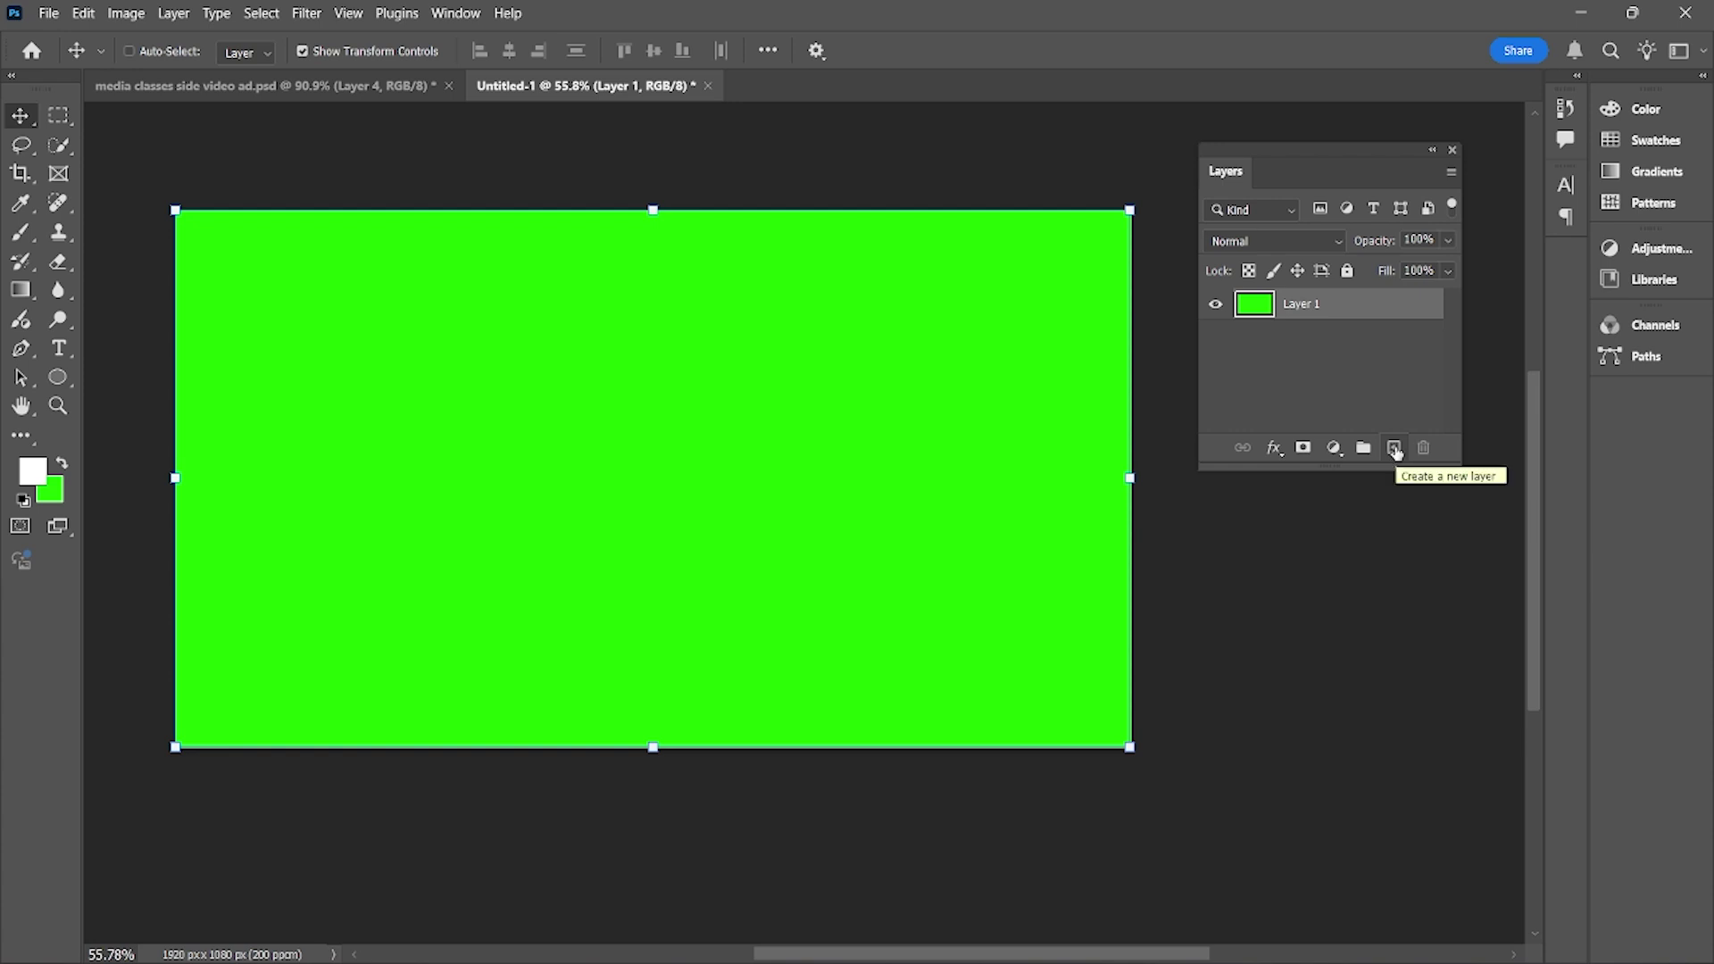
click(1396, 451)
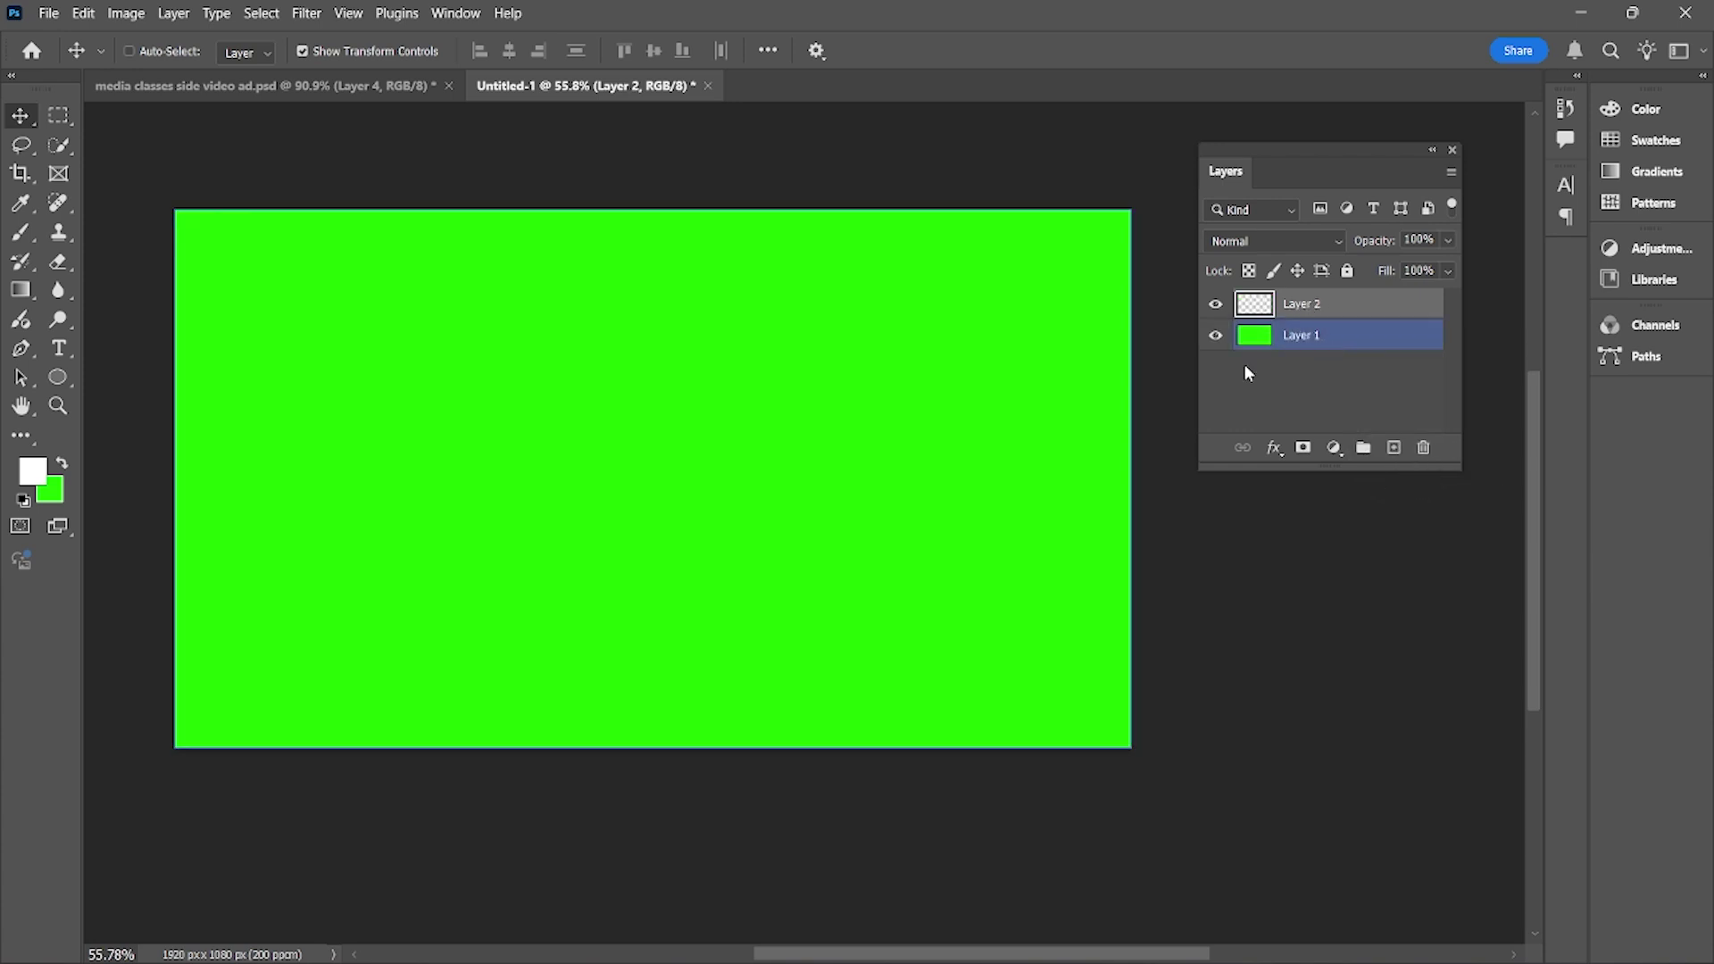
Fill a rectangular selection near the canvas center with white on the new layer and deselect
click(57, 116)
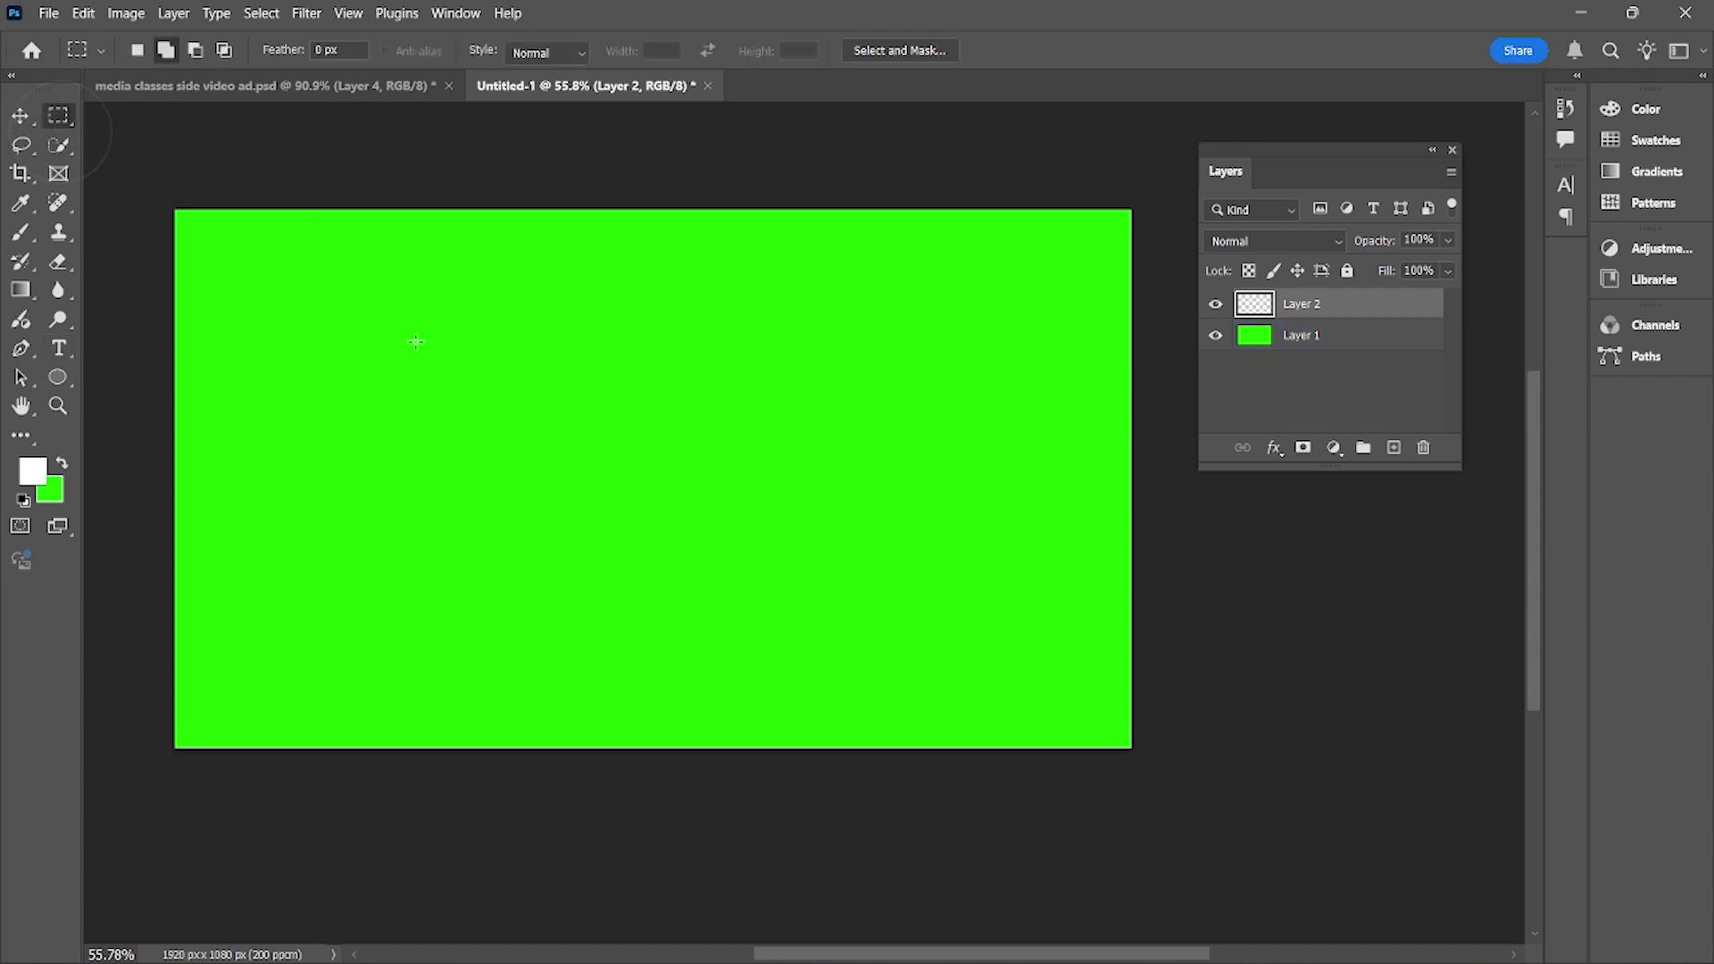
drag(425, 393, 876, 577)
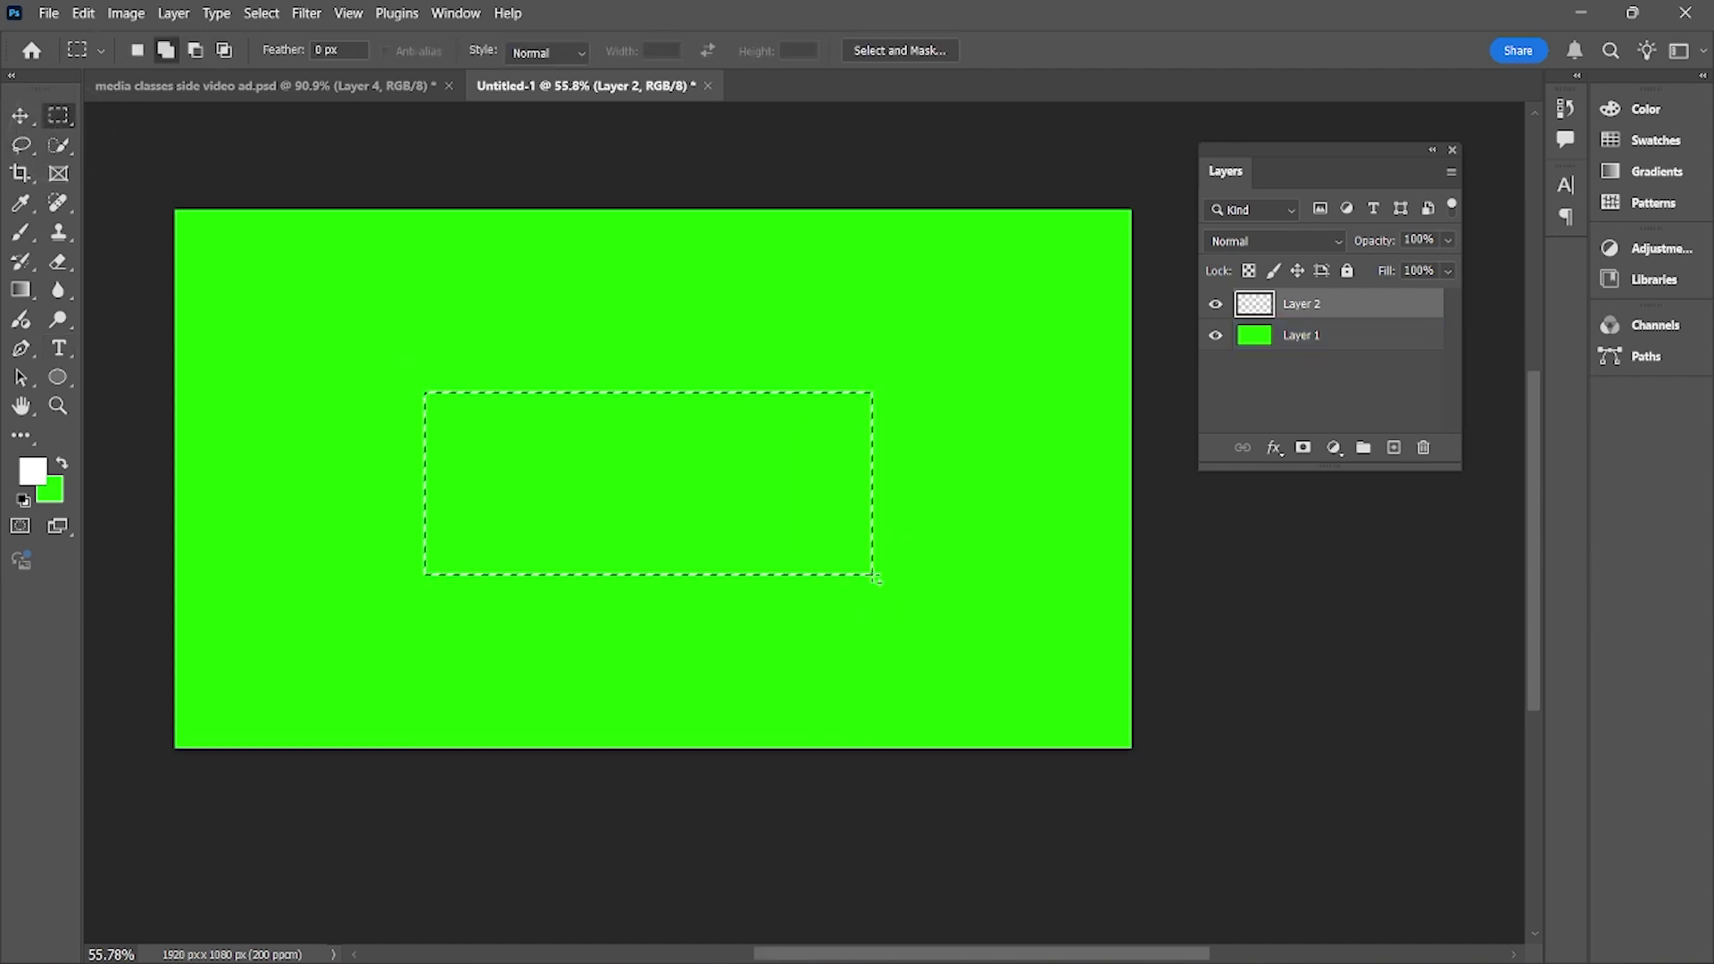
key(ctrl+BackSpace)
key(alt+BackSpace)
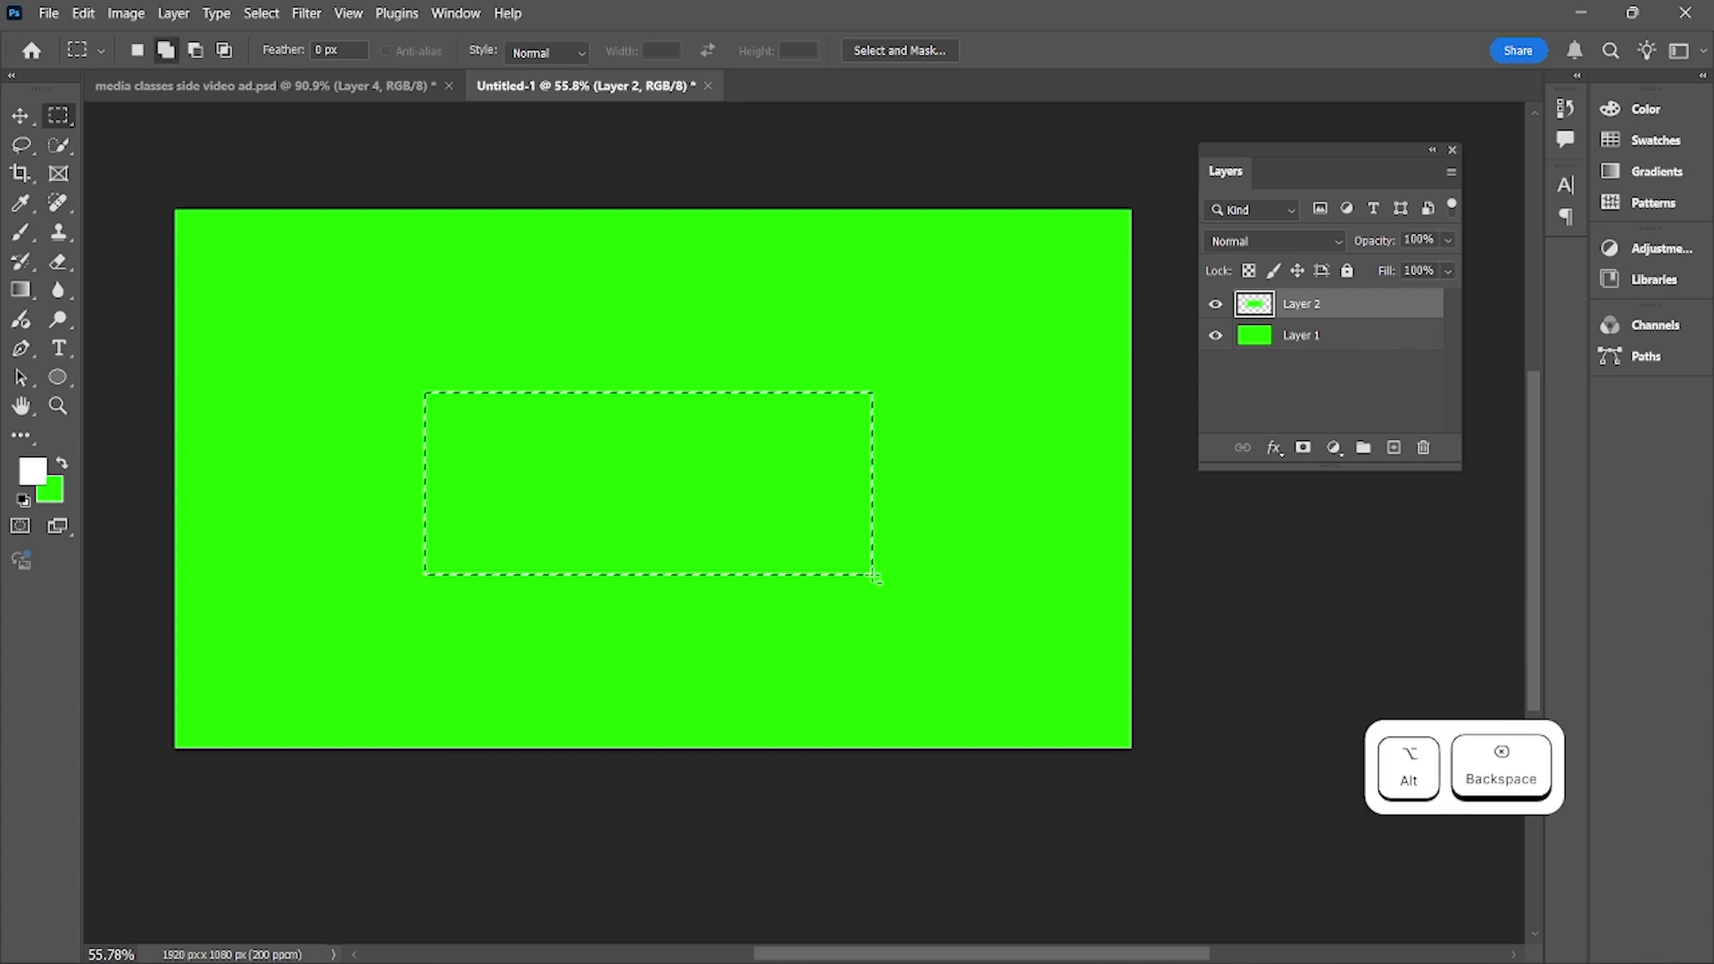
key(ctrl+d)
Move the white rectangle on its own layer with the Move tool, and delete that layer
click(18, 117)
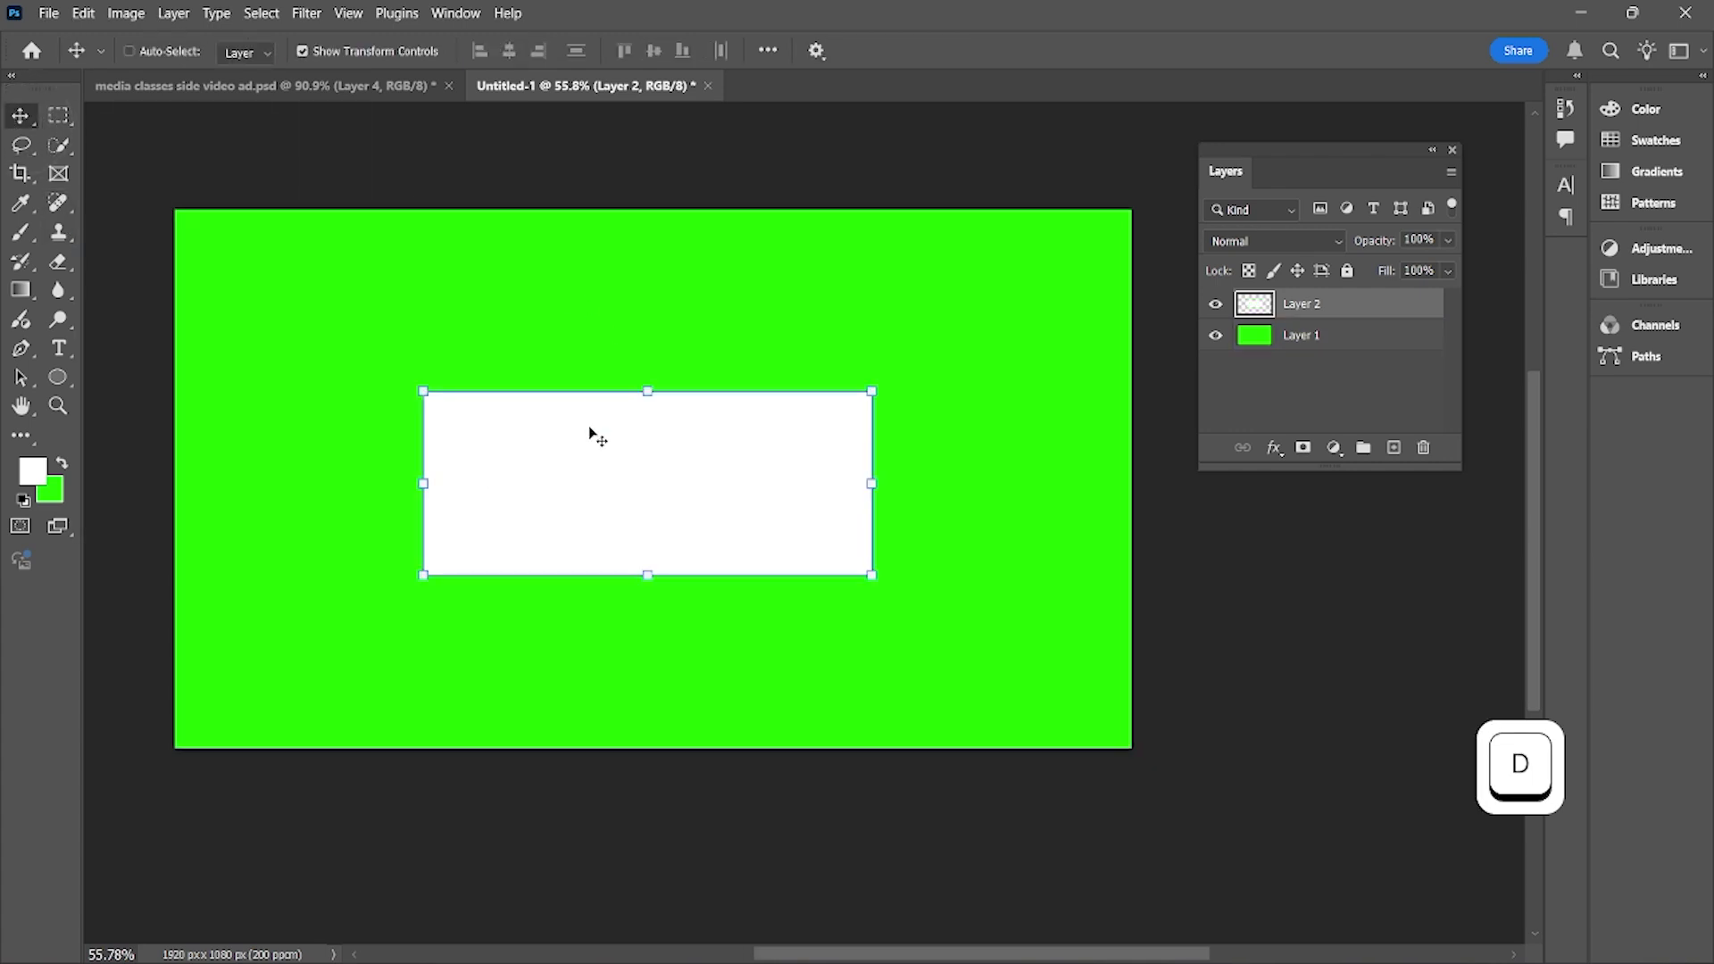
mouse_move(612, 455)
mouse_down()
mouse_move(727, 372)
mouse_move(487, 348)
mouse_move(414, 420)
mouse_move(474, 518)
mouse_move(816, 452)
mouse_move(719, 376)
mouse_move(538, 517)
mouse_move(718, 371)
mouse_move(438, 521)
mouse_move(604, 447)
mouse_up()
key(Delete)
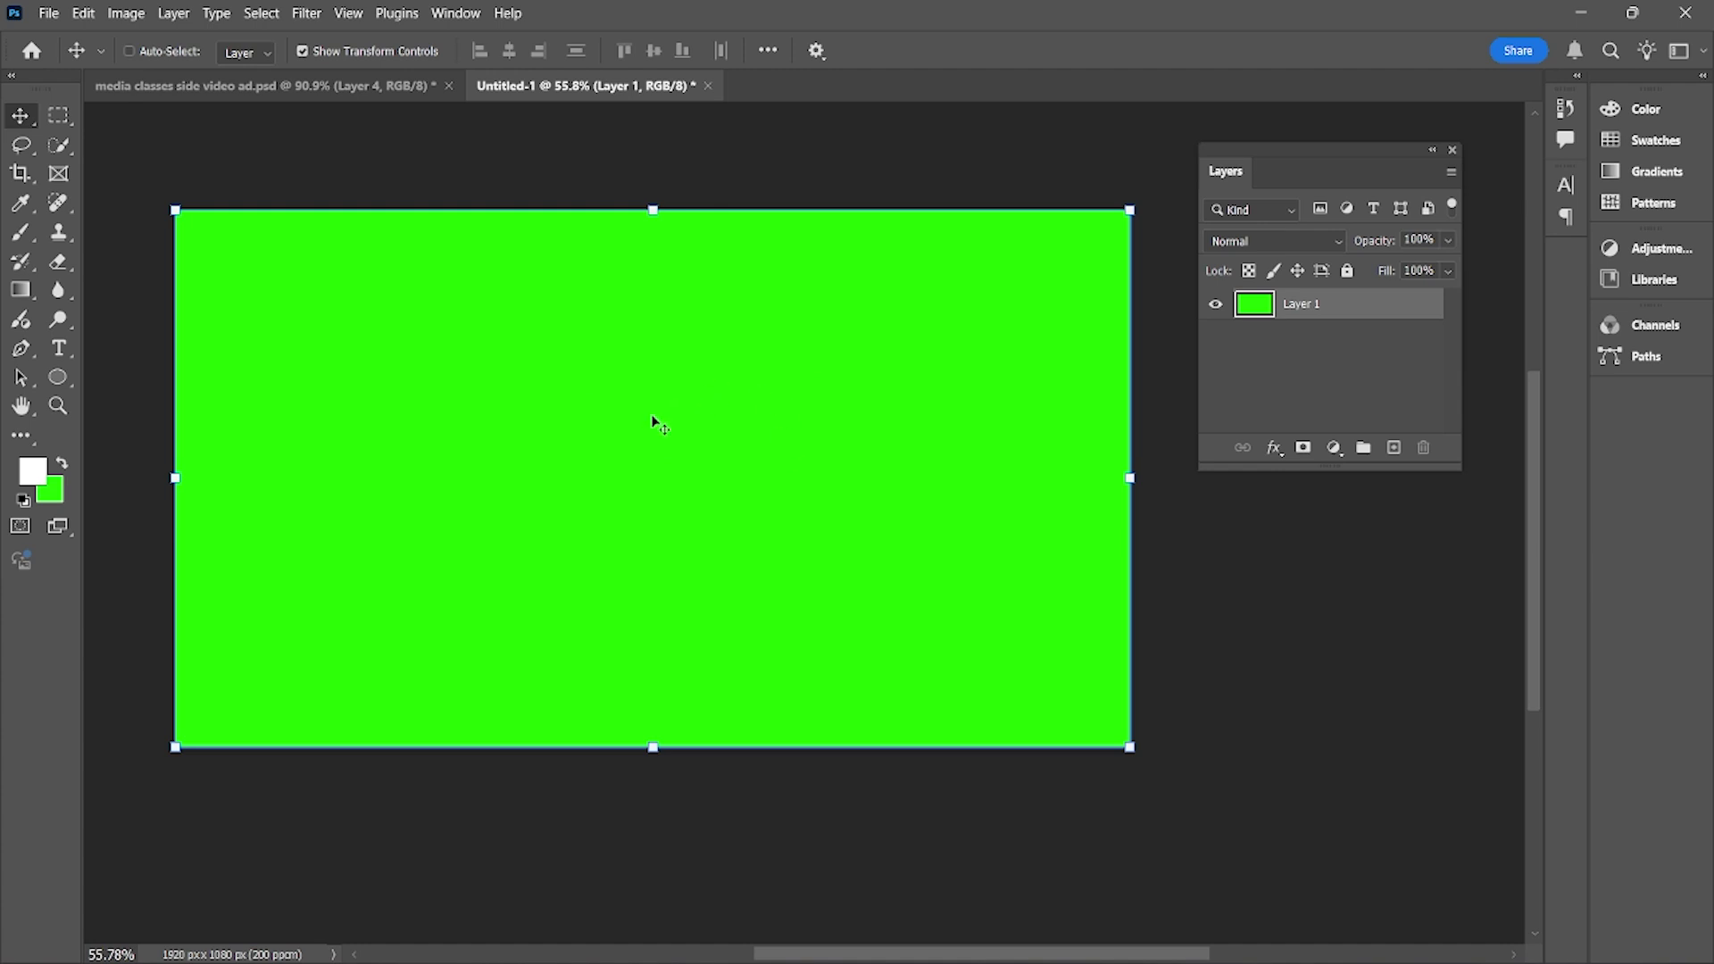
Create a new layer above Layer 1 and set the foreground color to red for the Brush tool
click(1394, 447)
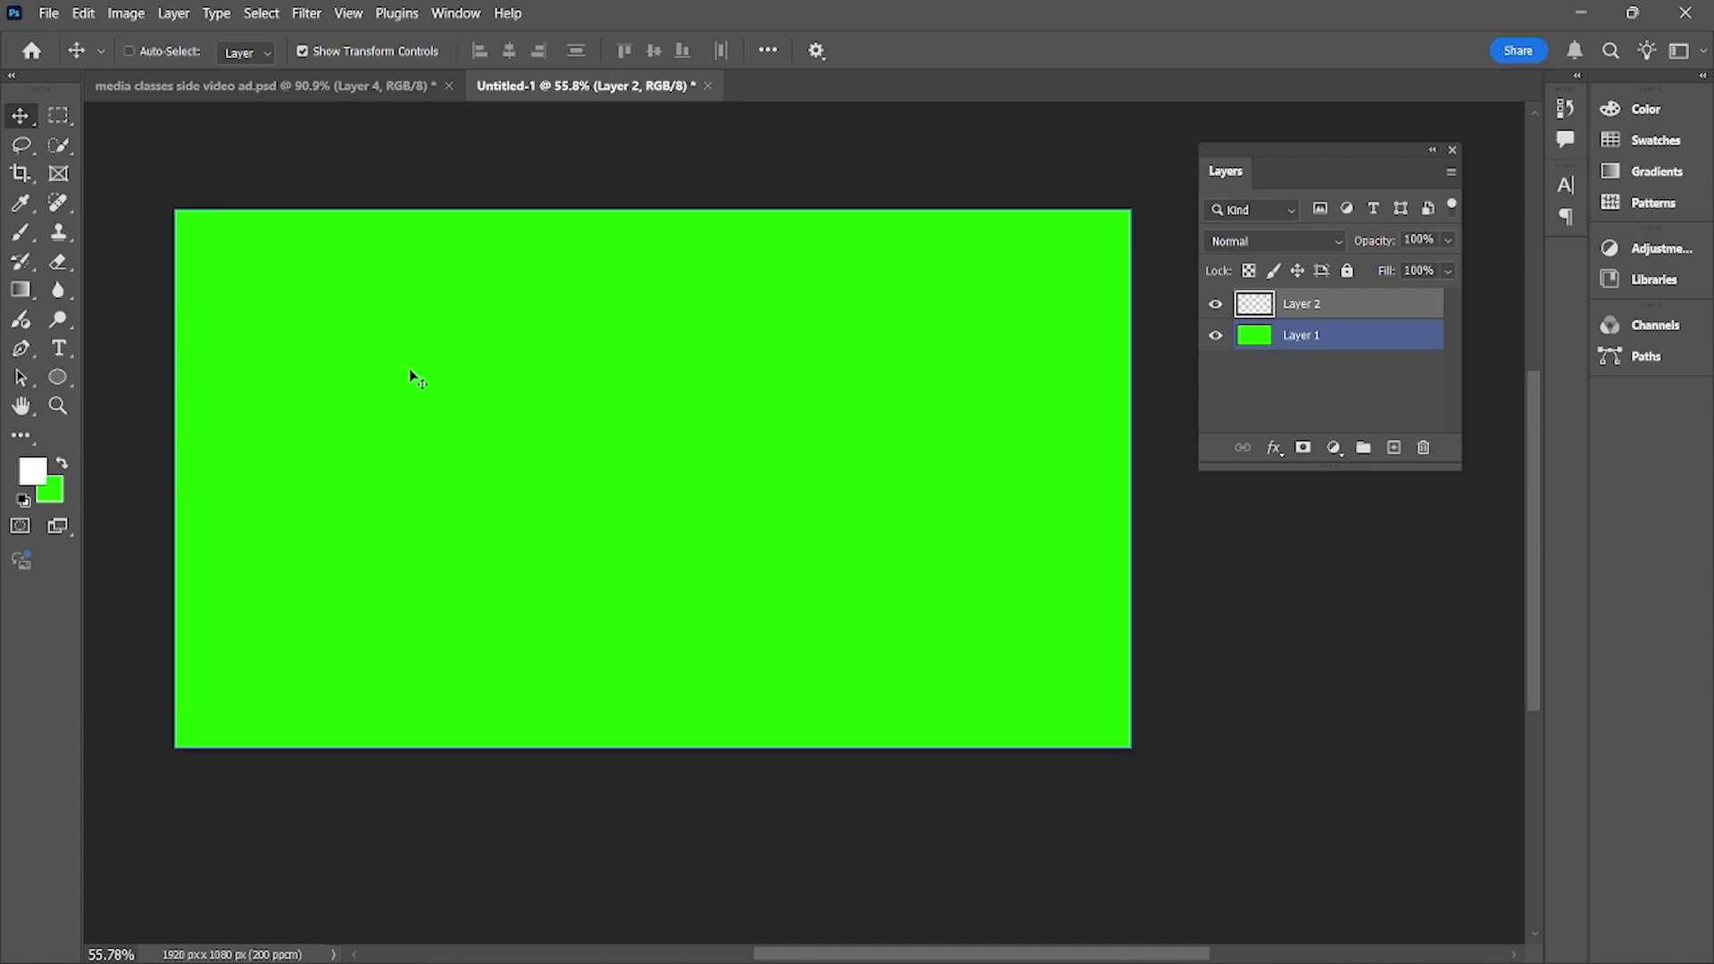
click(20, 232)
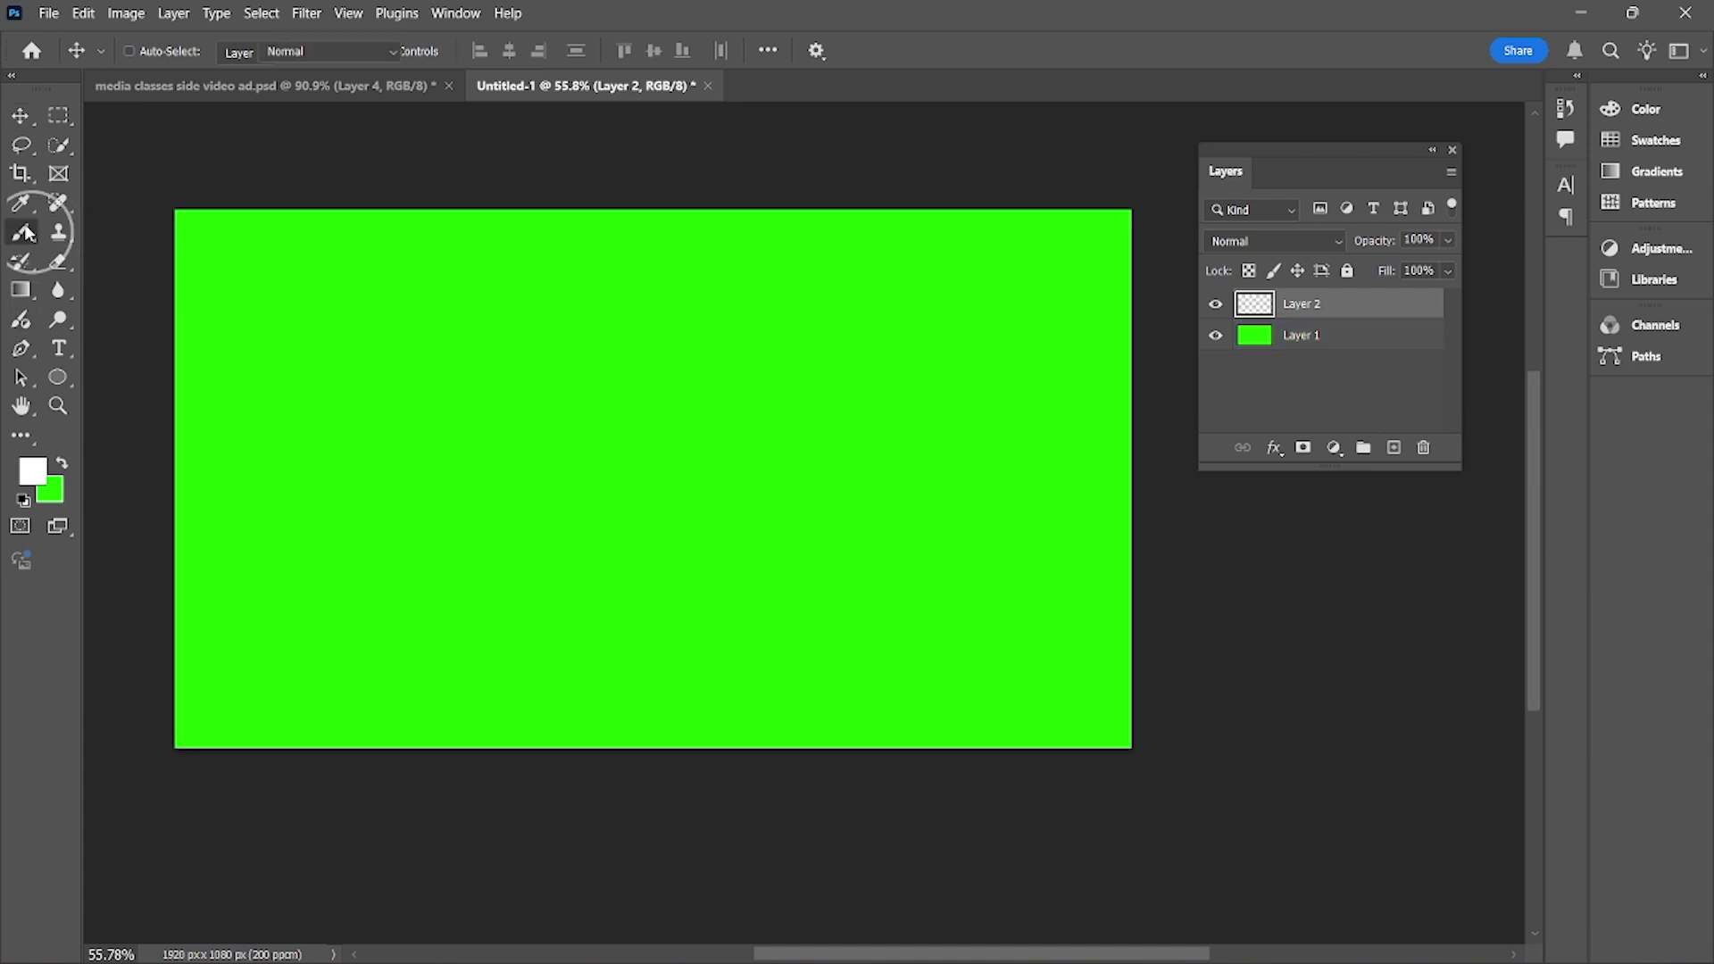
click(32, 476)
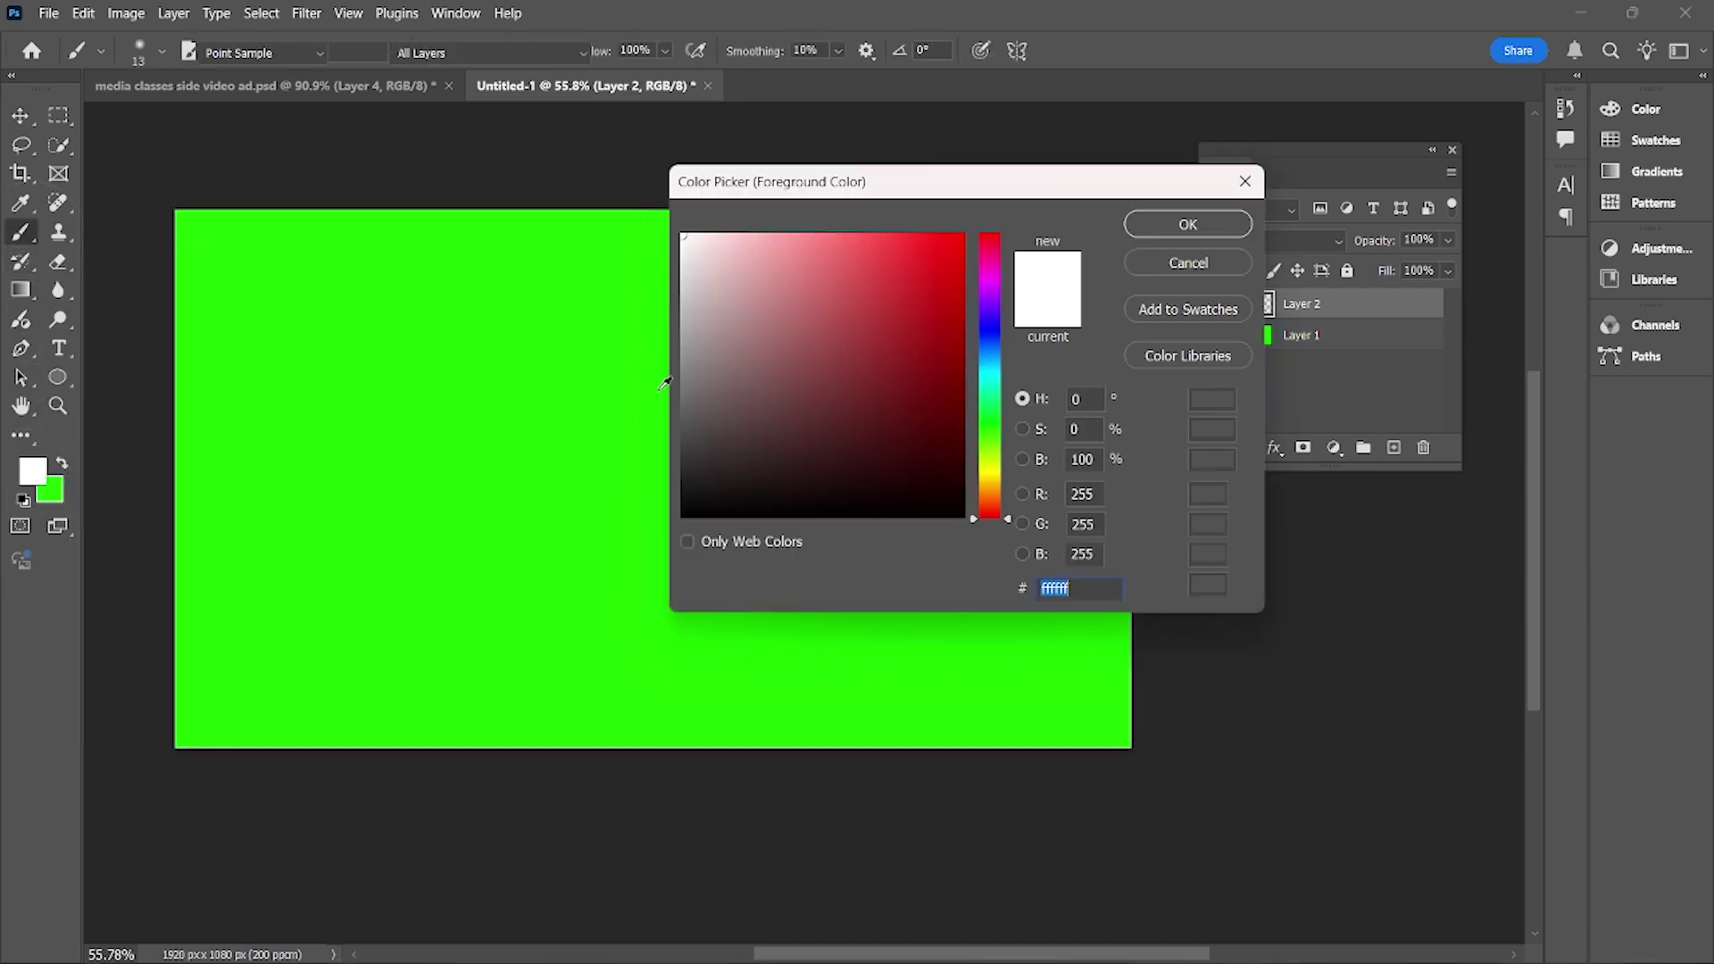
text(ff0000)
click(1157, 228)
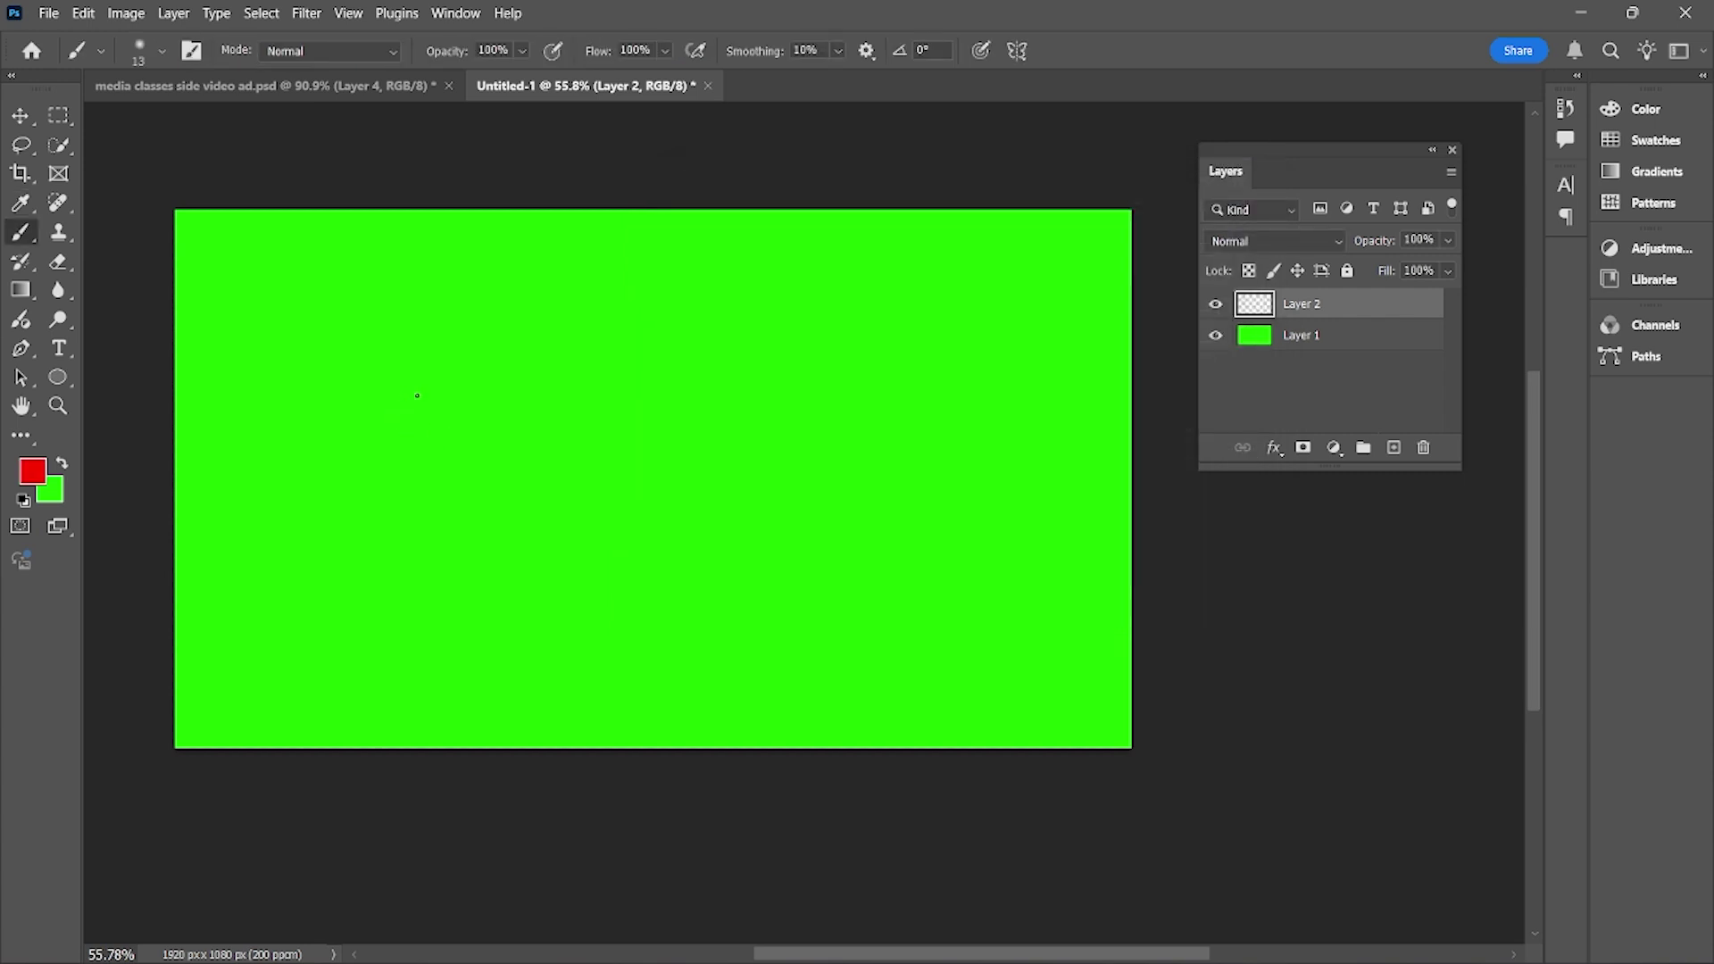
Paint a wavy red stroke across the middle of the canvas with a size 70 brush and reposition it
mouse_move(397, 364)
mouse_down()
mouse_move(465, 361)
mouse_move(777, 571)
mouse_move(953, 523)
mouse_up()
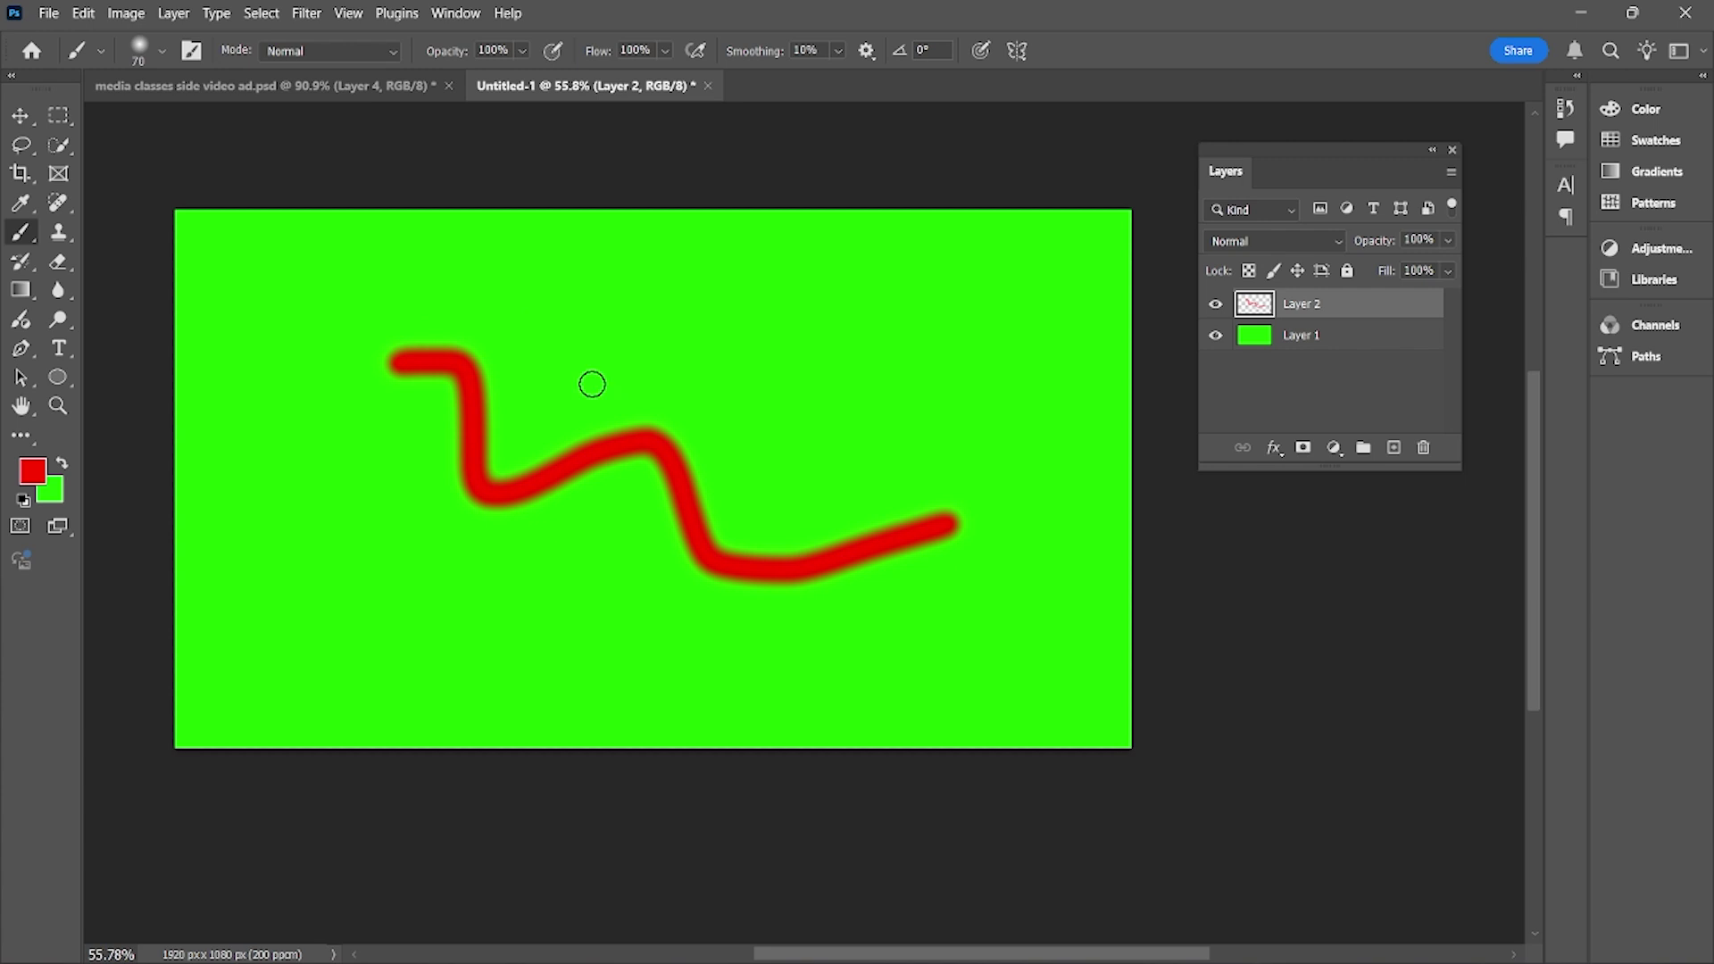
click(21, 116)
mouse_move(641, 453)
mouse_down()
mouse_move(509, 383)
mouse_move(670, 459)
mouse_move(651, 306)
mouse_move(986, 33)
mouse_up()
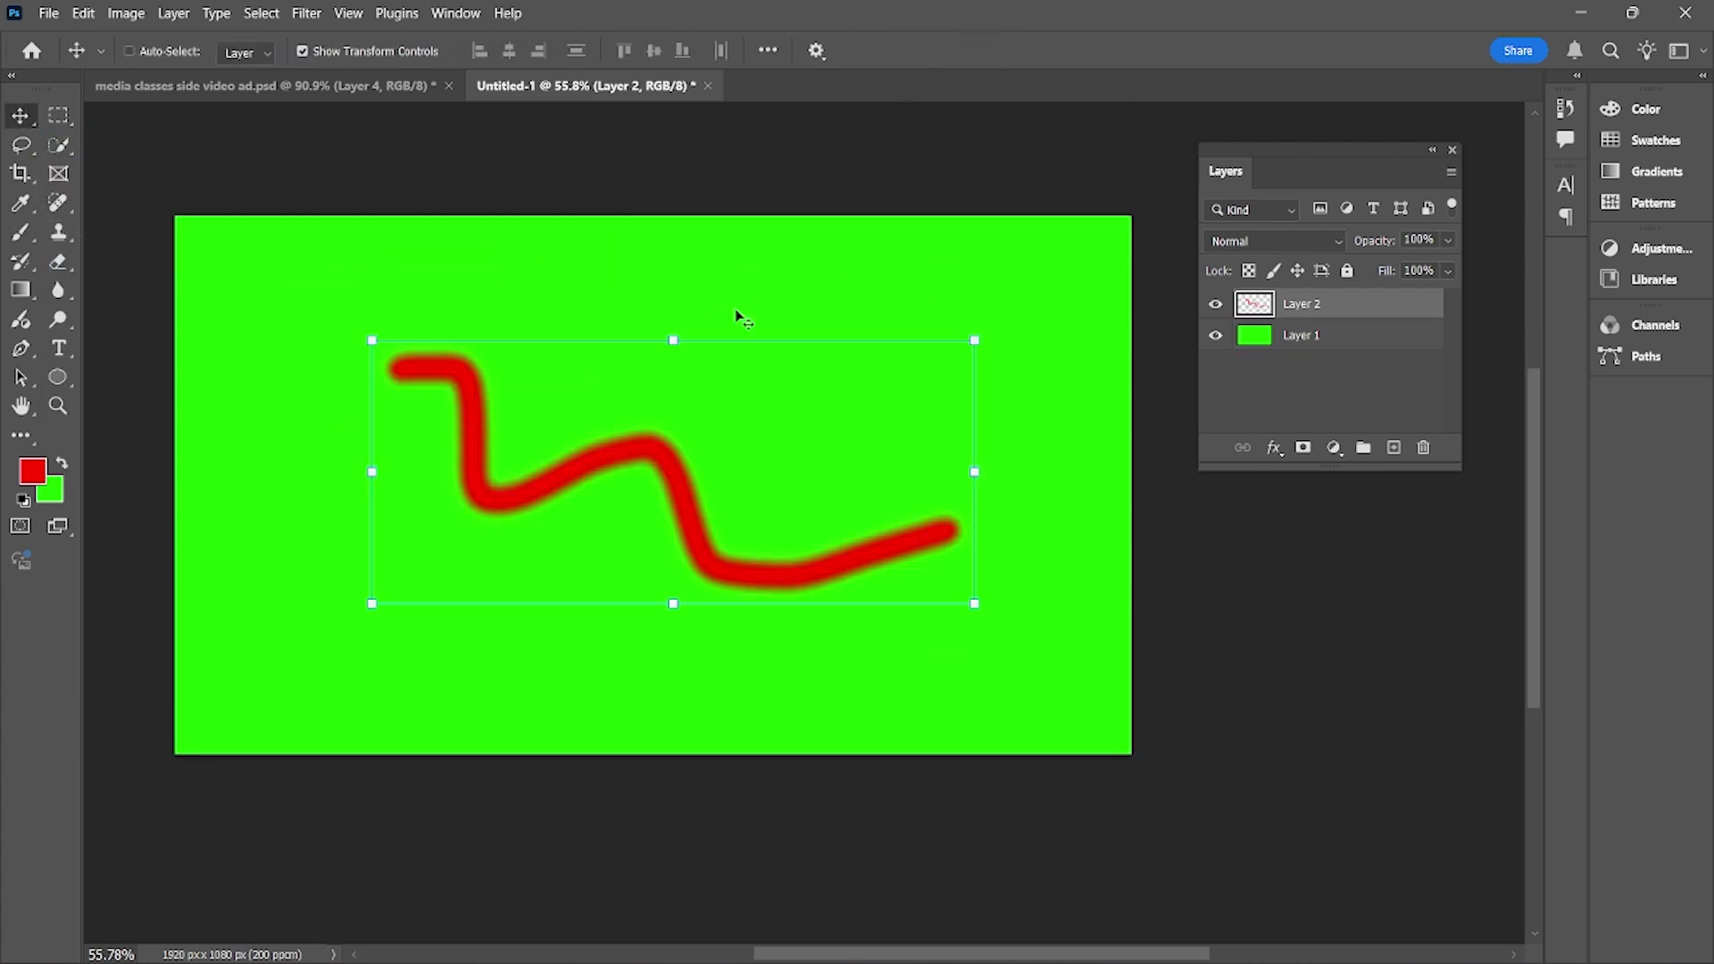
mouse_move(633, 450)
mouse_down()
mouse_move(859, 358)
mouse_move(989, 327)
mouse_move(280, 616)
mouse_move(795, 471)
mouse_move(536, 352)
mouse_move(901, 479)
mouse_move(1056, 264)
mouse_move(712, 444)
mouse_up()
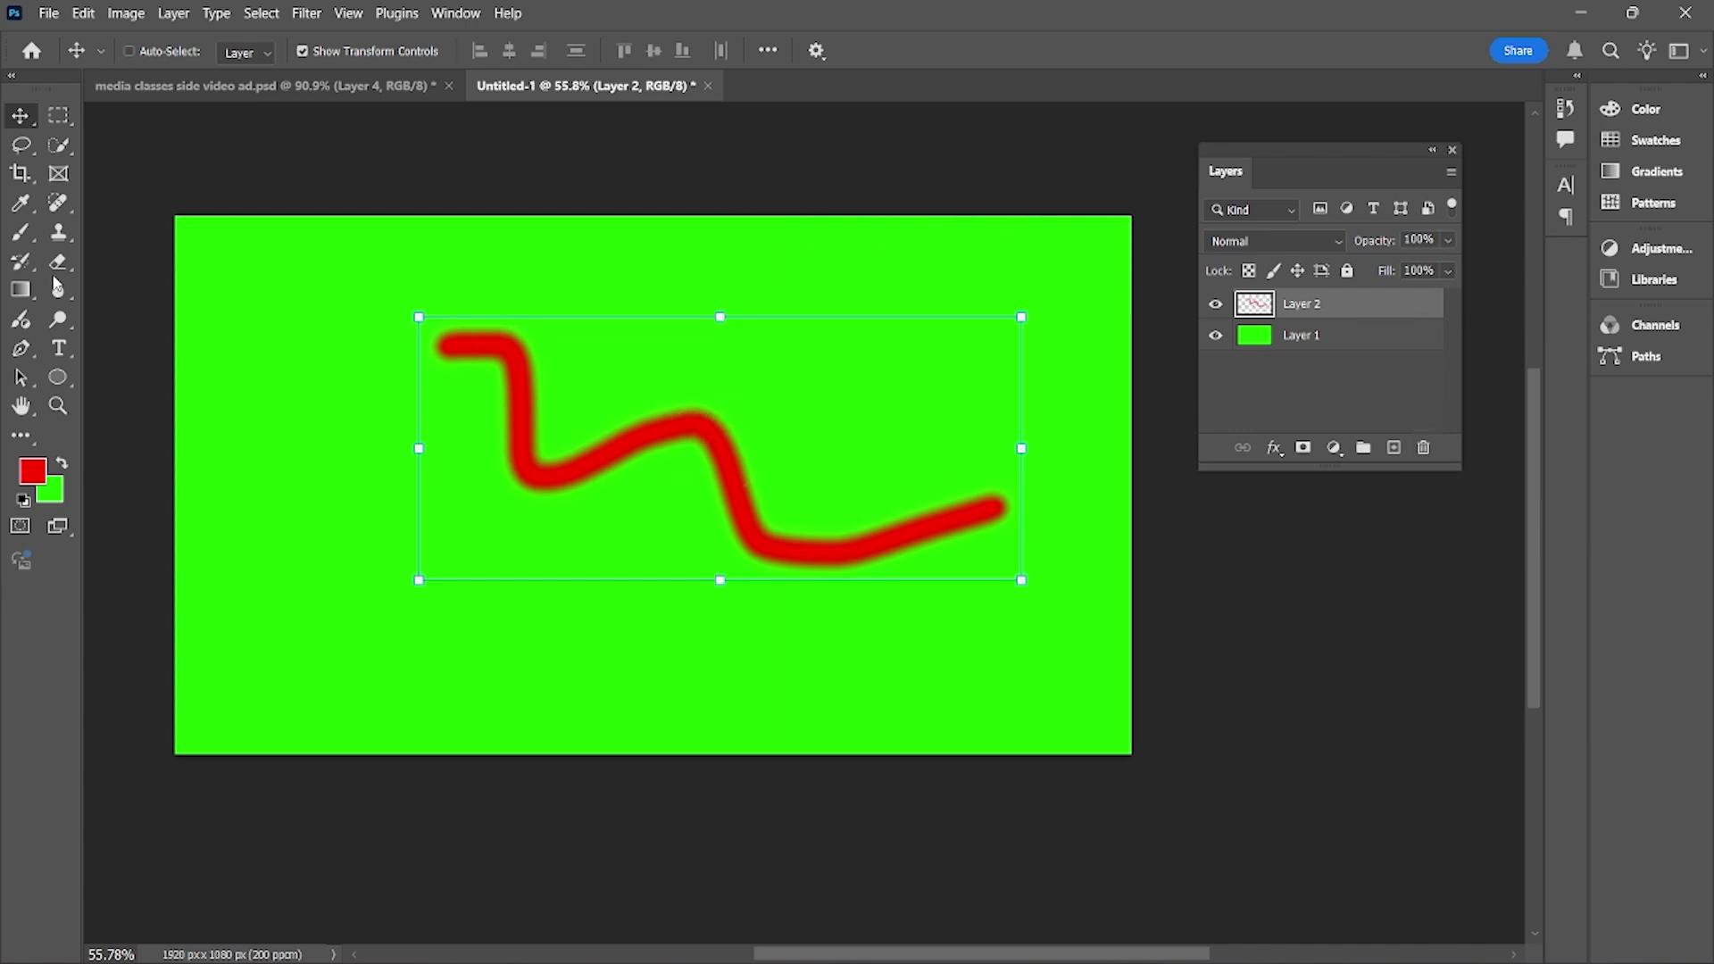
Erase the red stroke with the Eraser tool, clear its remains with a rectangular selection, and deselect
click(58, 262)
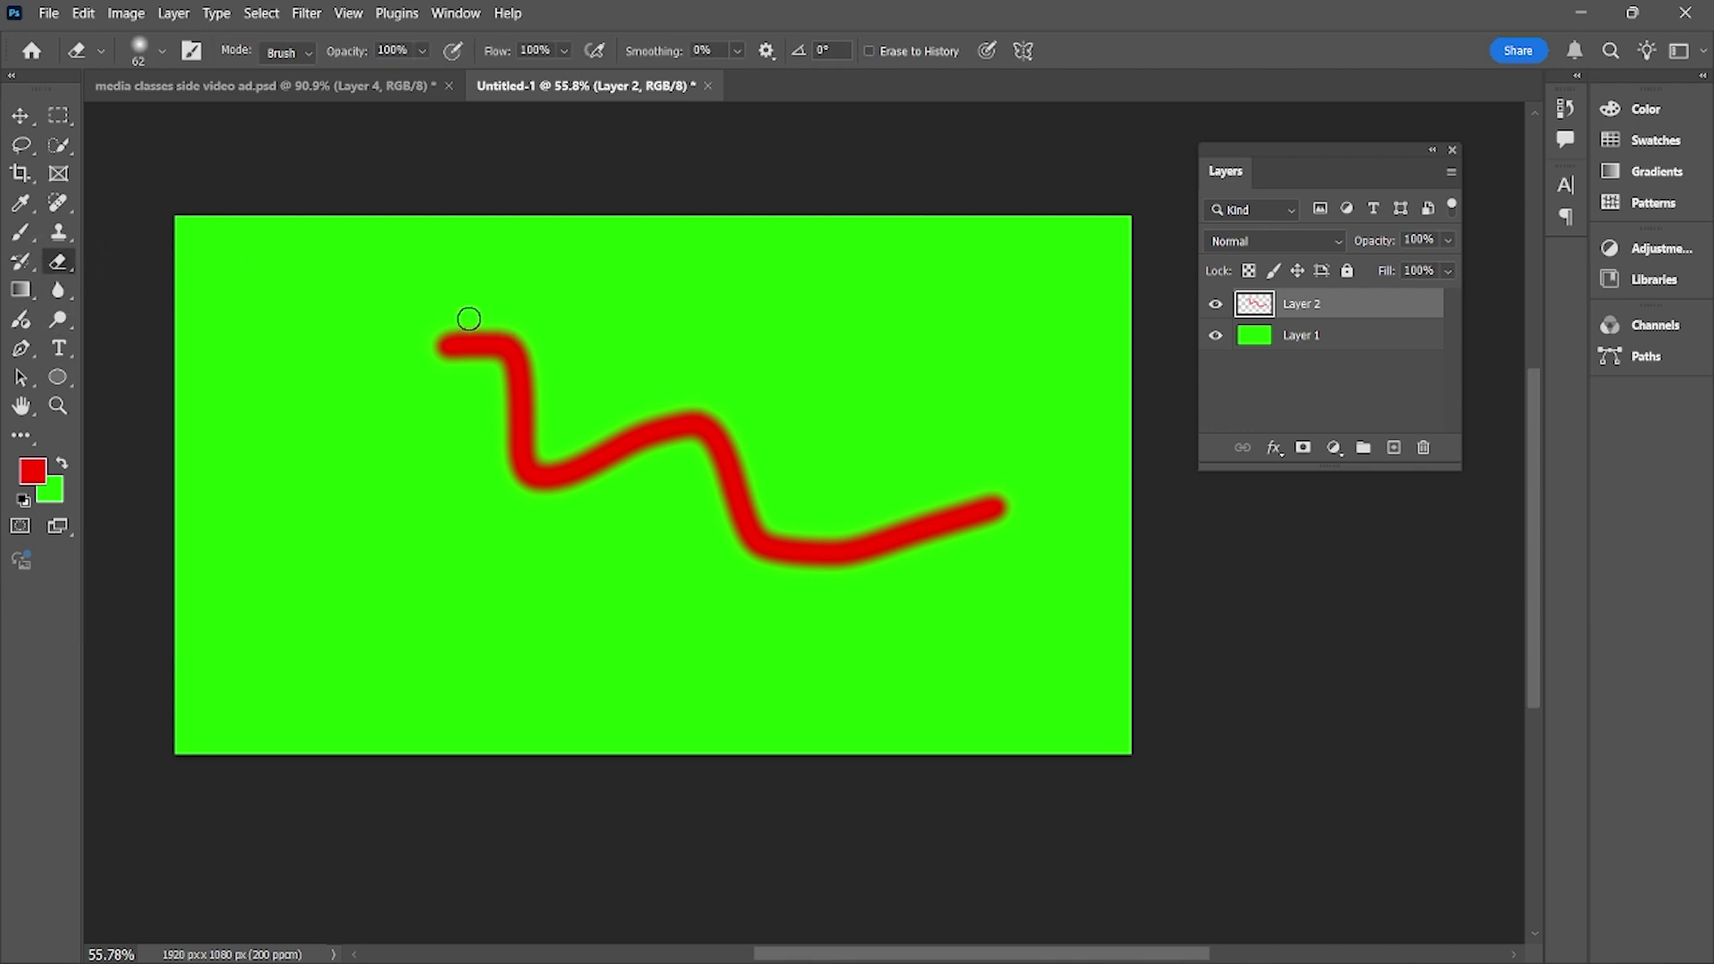
mouse_move(464, 326)
mouse_down()
mouse_move(434, 405)
mouse_move(617, 308)
mouse_move(465, 342)
mouse_move(538, 327)
mouse_move(523, 371)
mouse_move(551, 379)
mouse_move(531, 405)
mouse_move(548, 416)
mouse_move(513, 467)
mouse_move(525, 424)
mouse_move(613, 454)
mouse_move(706, 438)
mouse_move(512, 484)
mouse_move(638, 442)
mouse_move(558, 504)
mouse_move(635, 457)
mouse_move(542, 463)
mouse_move(608, 437)
mouse_move(523, 479)
mouse_move(735, 434)
mouse_move(709, 401)
mouse_move(724, 412)
mouse_move(540, 483)
mouse_move(556, 498)
mouse_move(629, 484)
mouse_move(719, 440)
mouse_move(762, 557)
mouse_move(713, 450)
mouse_move(773, 487)
mouse_move(791, 515)
mouse_move(761, 471)
mouse_move(771, 529)
mouse_move(740, 458)
mouse_move(729, 469)
mouse_move(740, 522)
mouse_move(789, 556)
mouse_move(872, 551)
mouse_move(998, 506)
mouse_move(891, 559)
mouse_up()
click(58, 118)
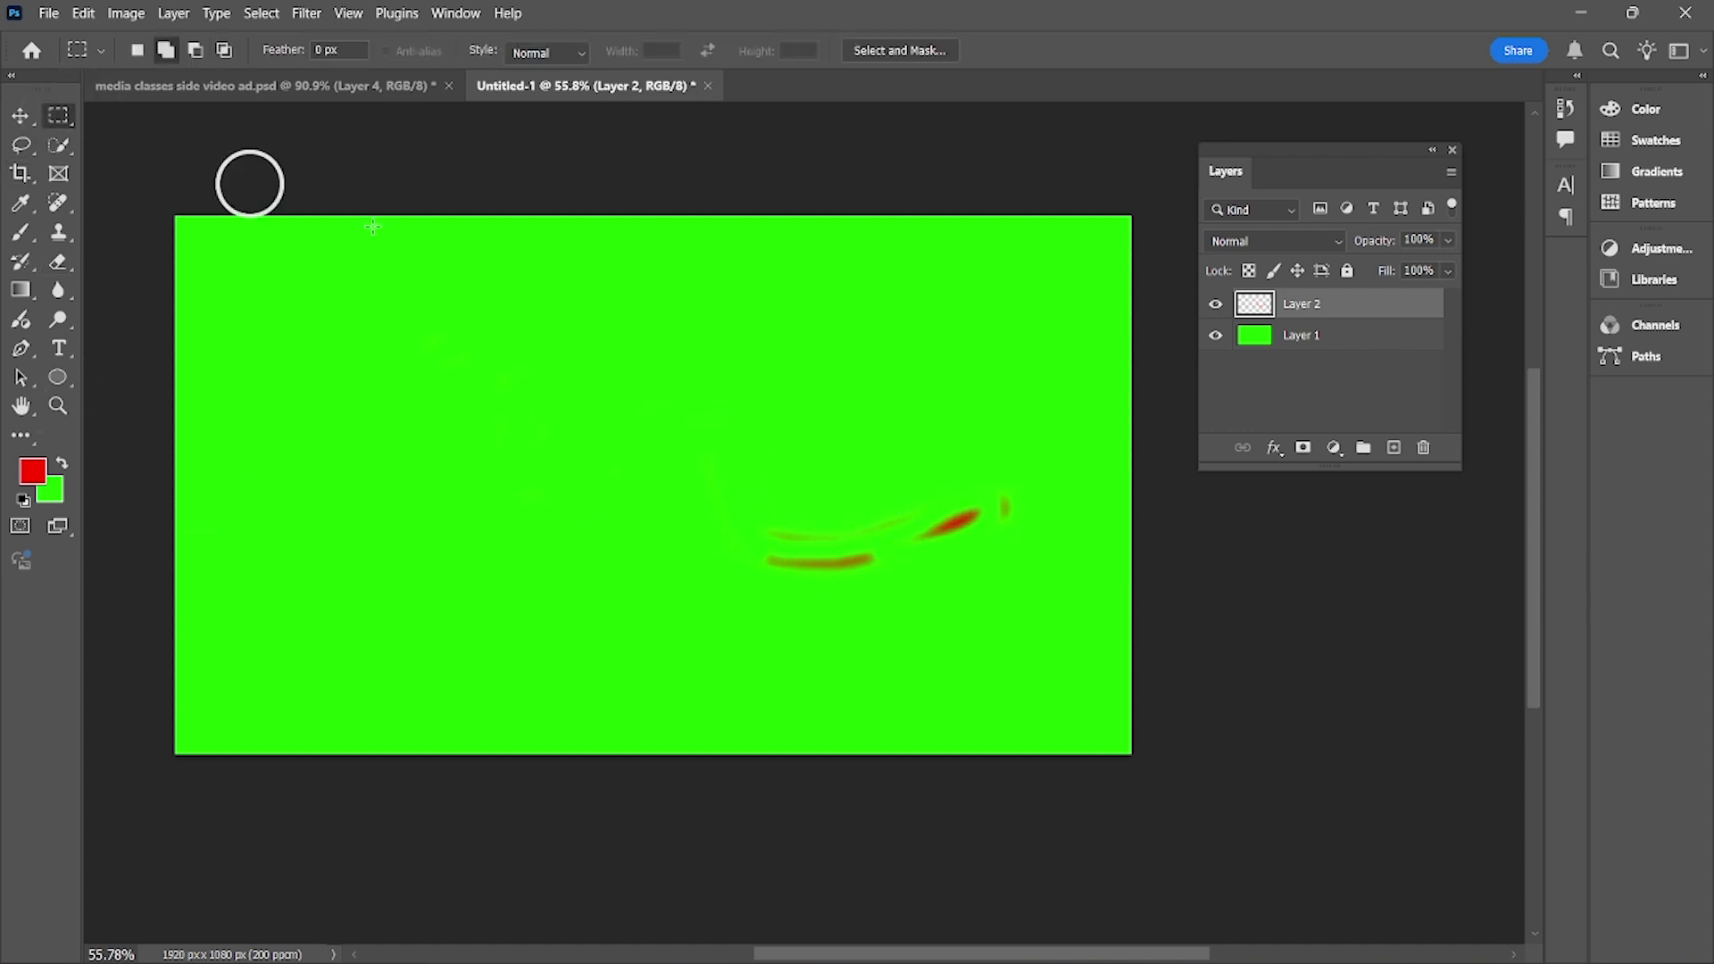
drag(380, 304, 1166, 730)
key(Delete)
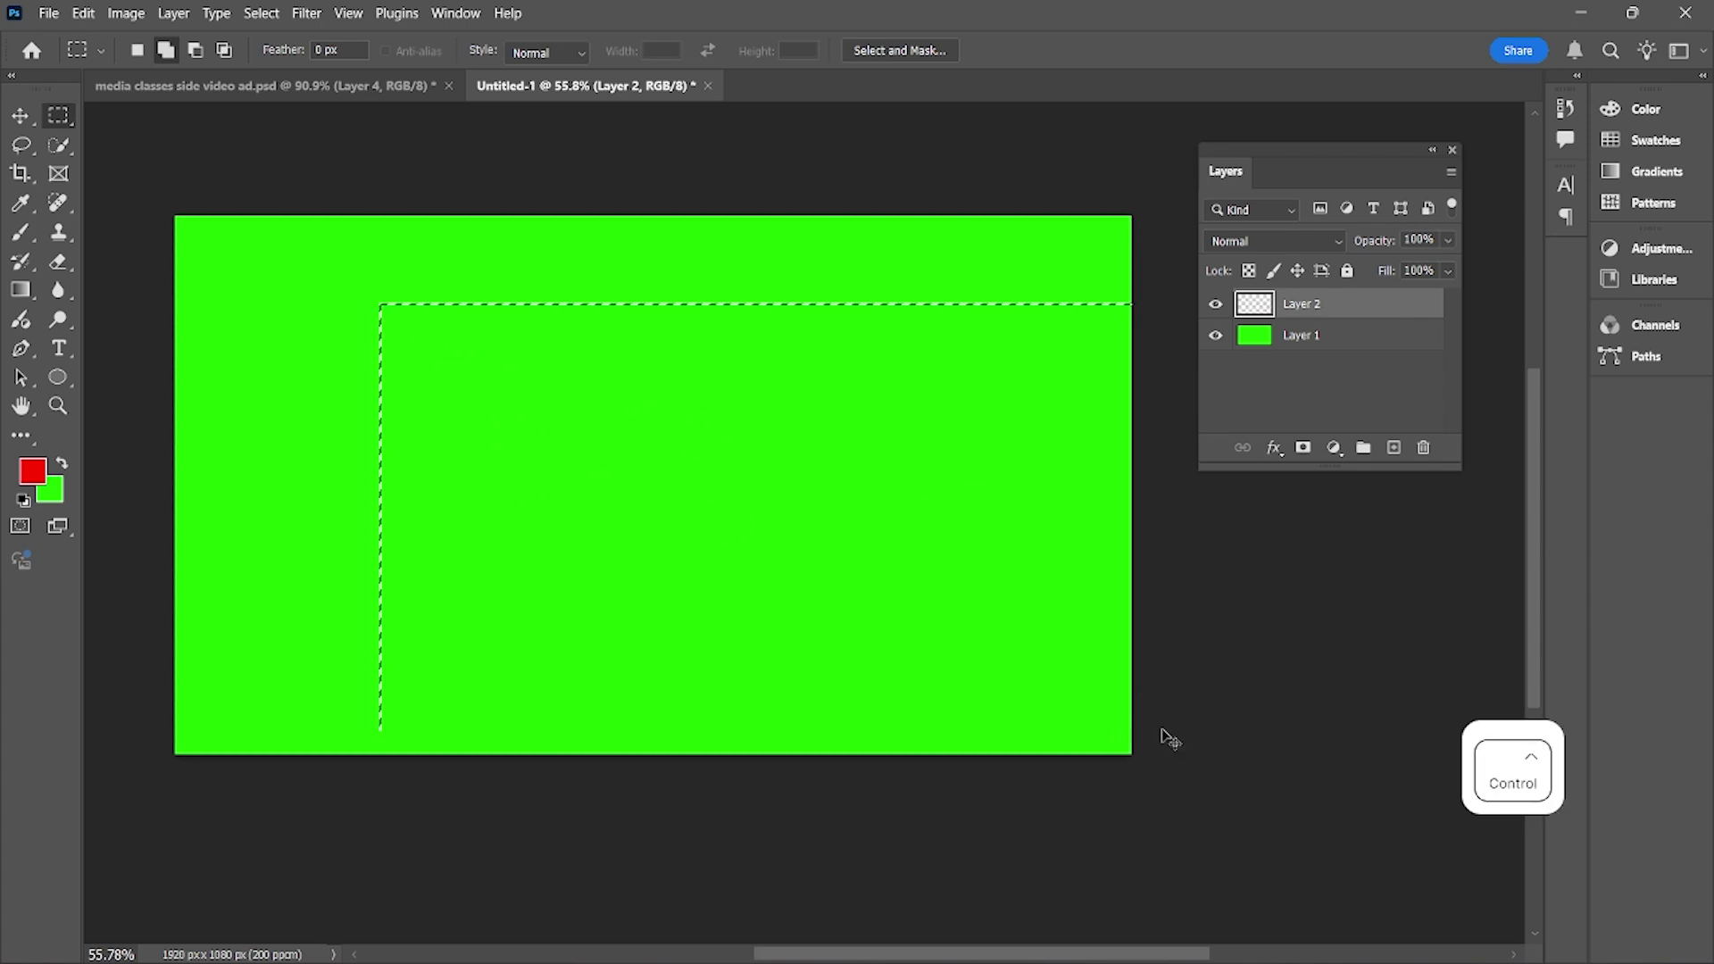
key(ctrl+d)
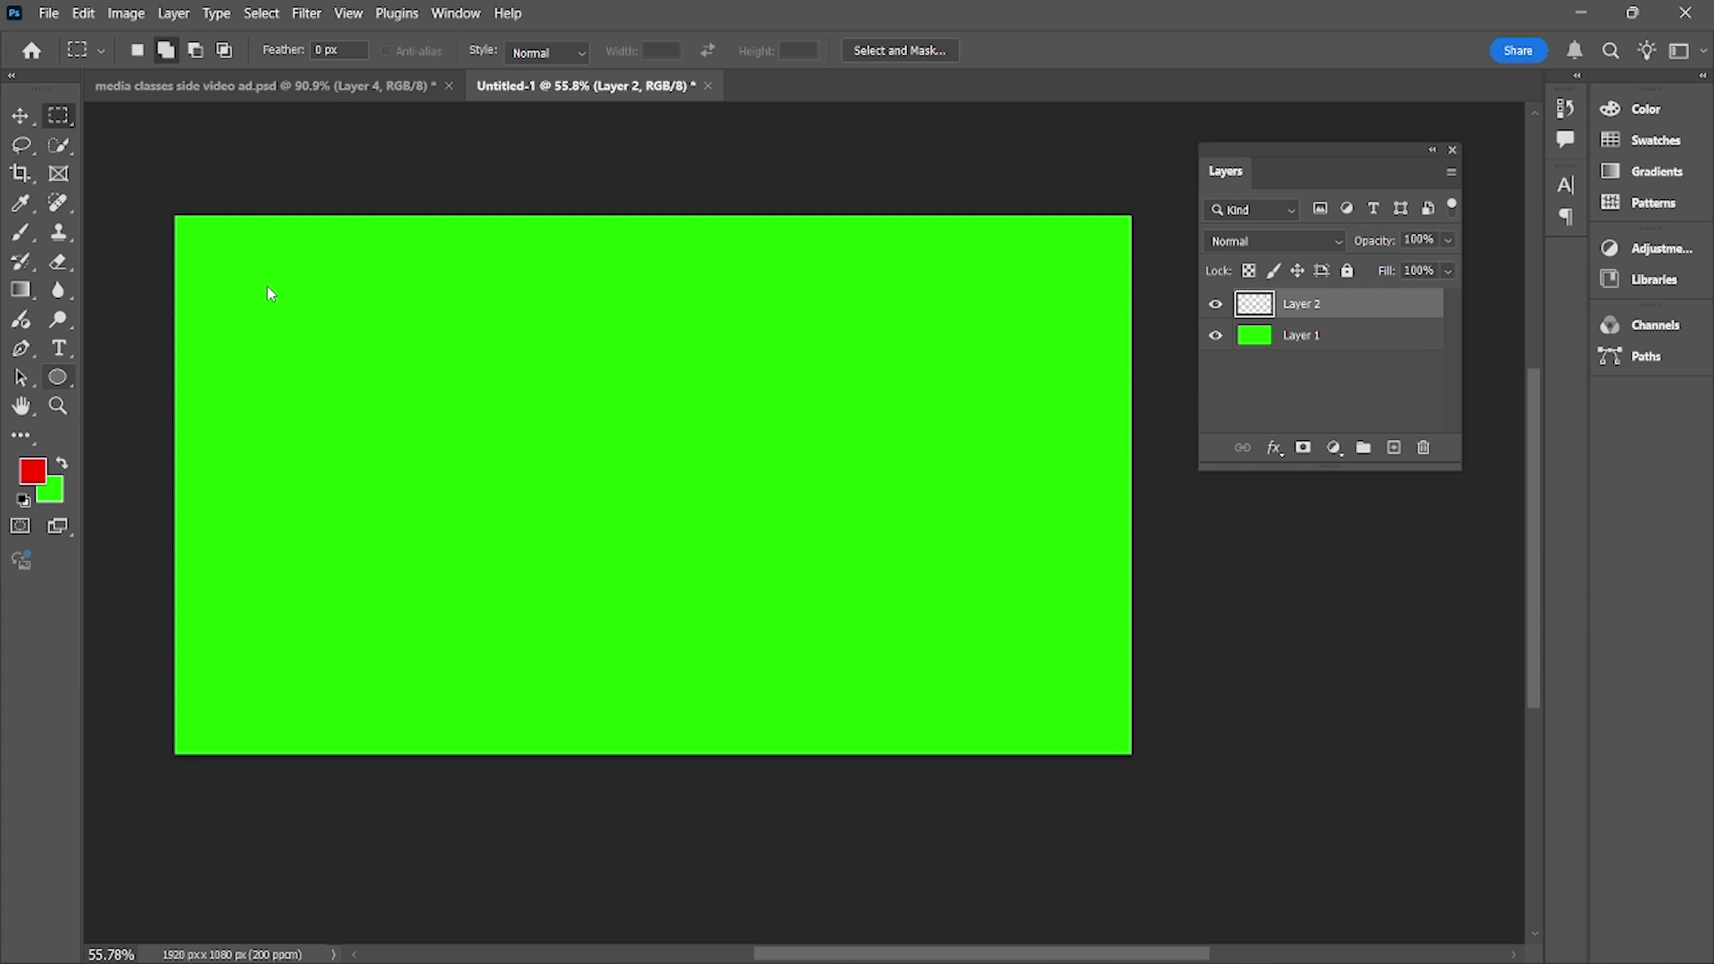
Draw a red ellipse about 495 by 454 px in the upper-left part of the canvas
drag(263, 270, 509, 496)
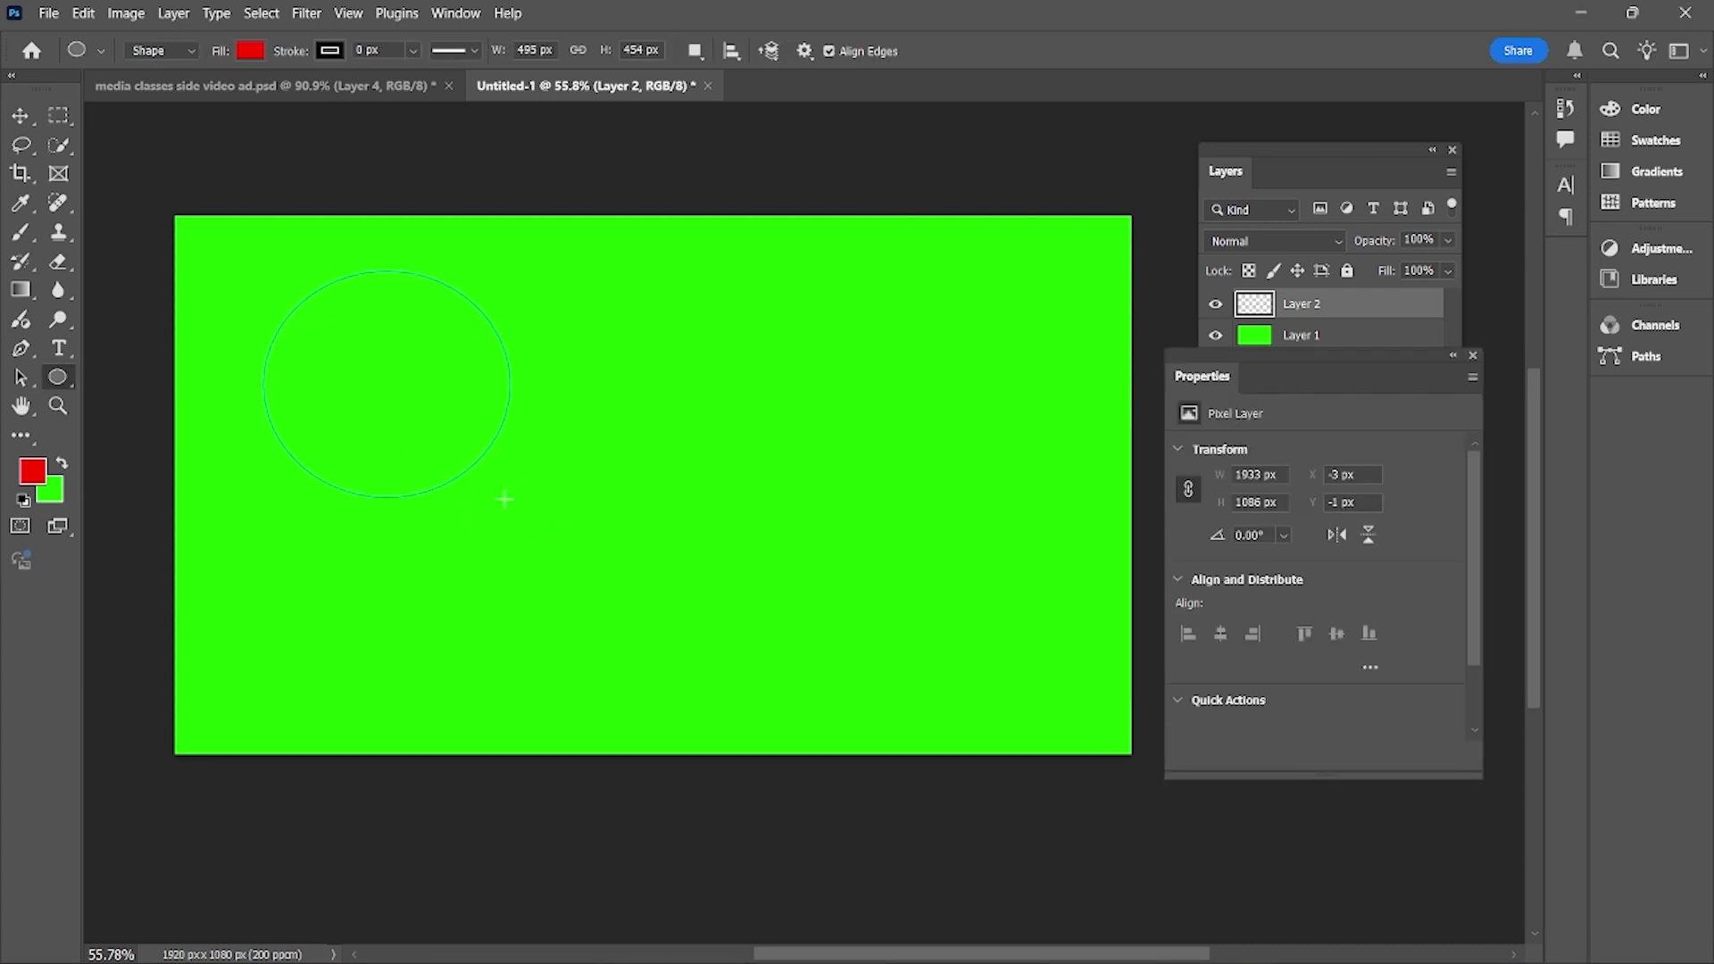
right_click(57, 379)
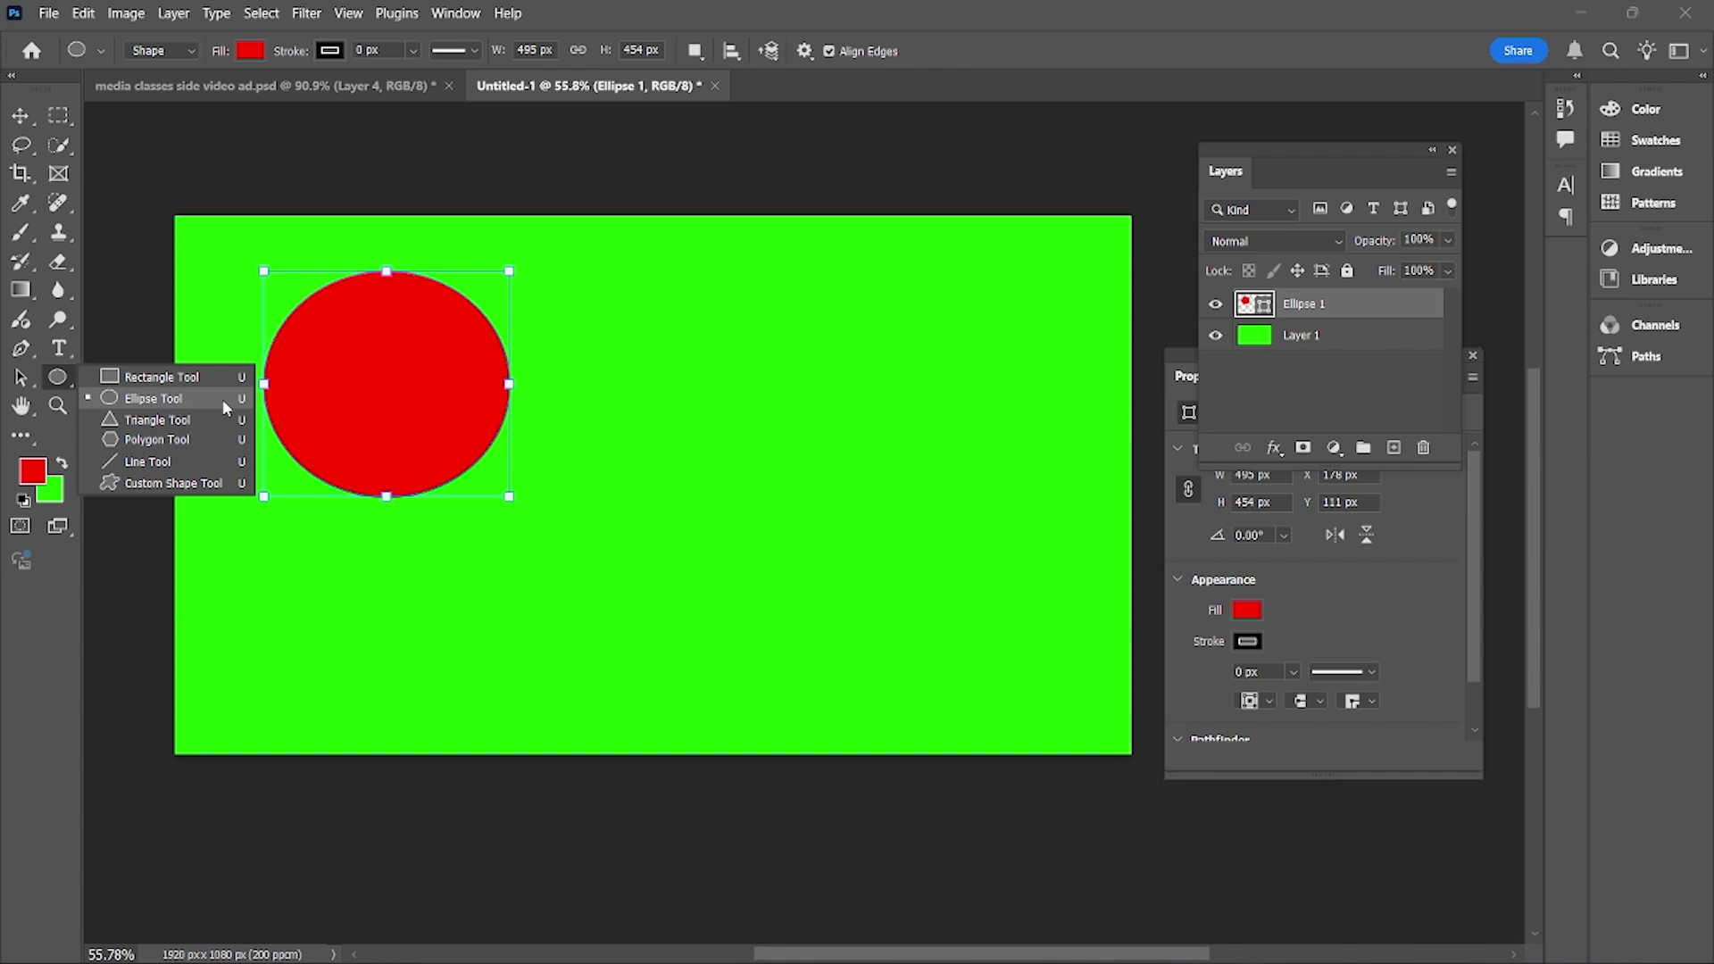
Move the red ellipse partly off the canvas's upper-left corner and place a duplicate over the upper-right corner
click(21, 117)
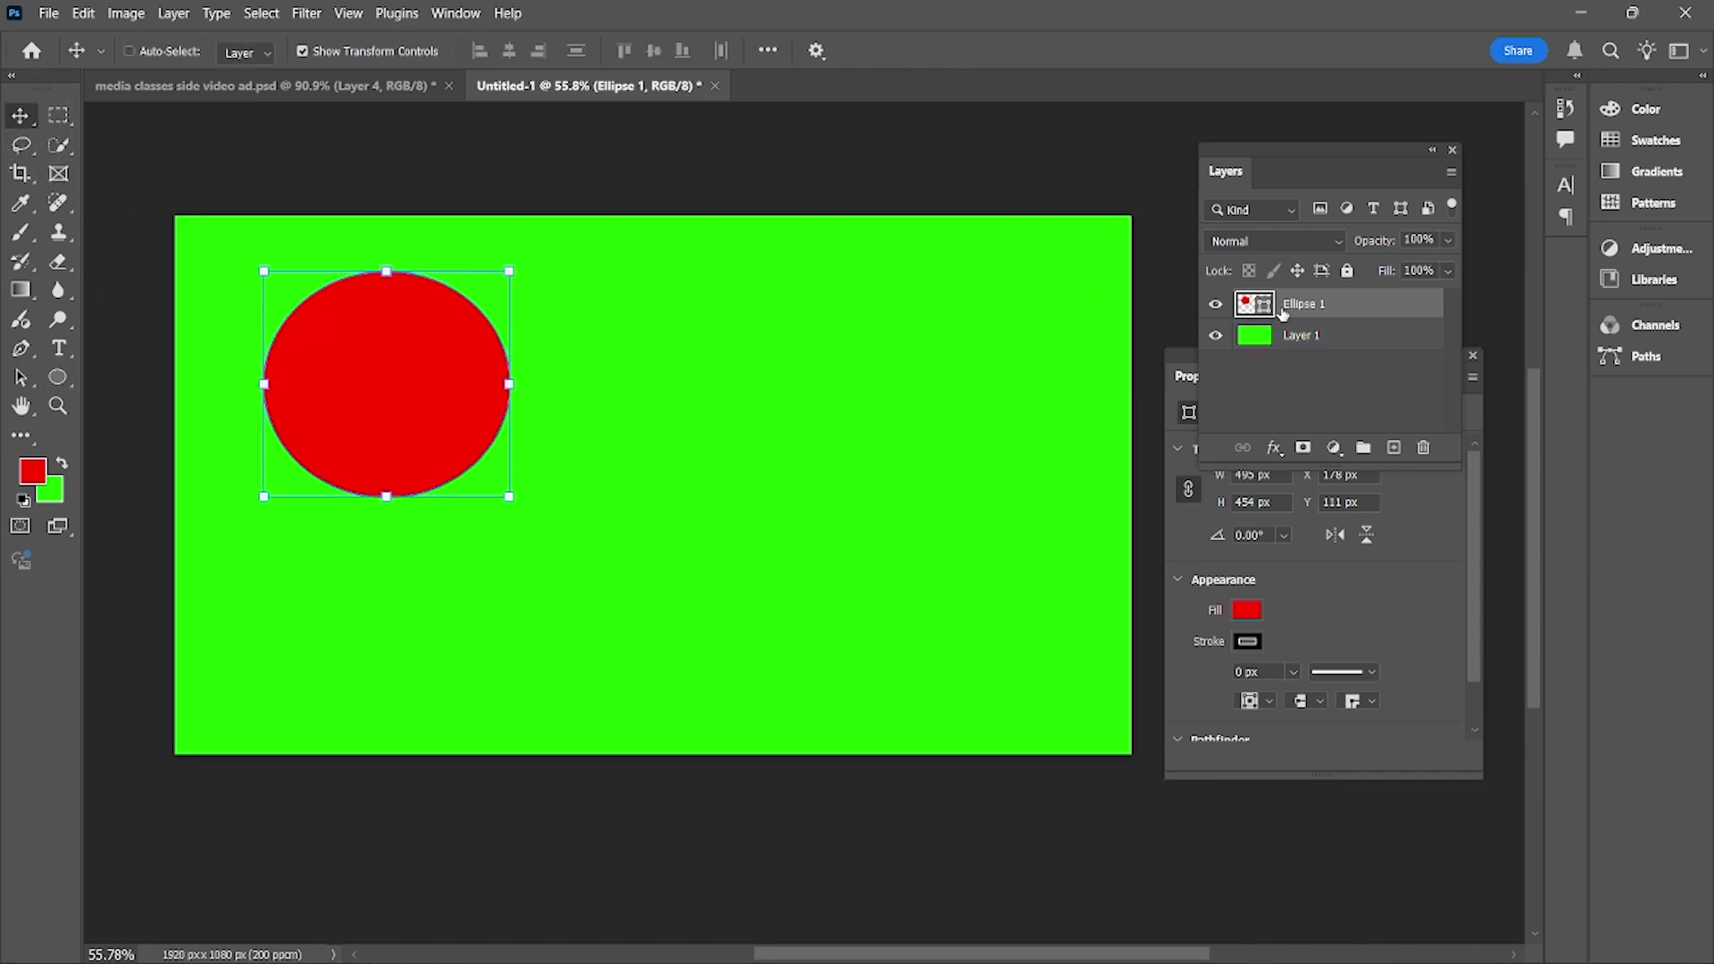
drag(429, 383, 259, 275)
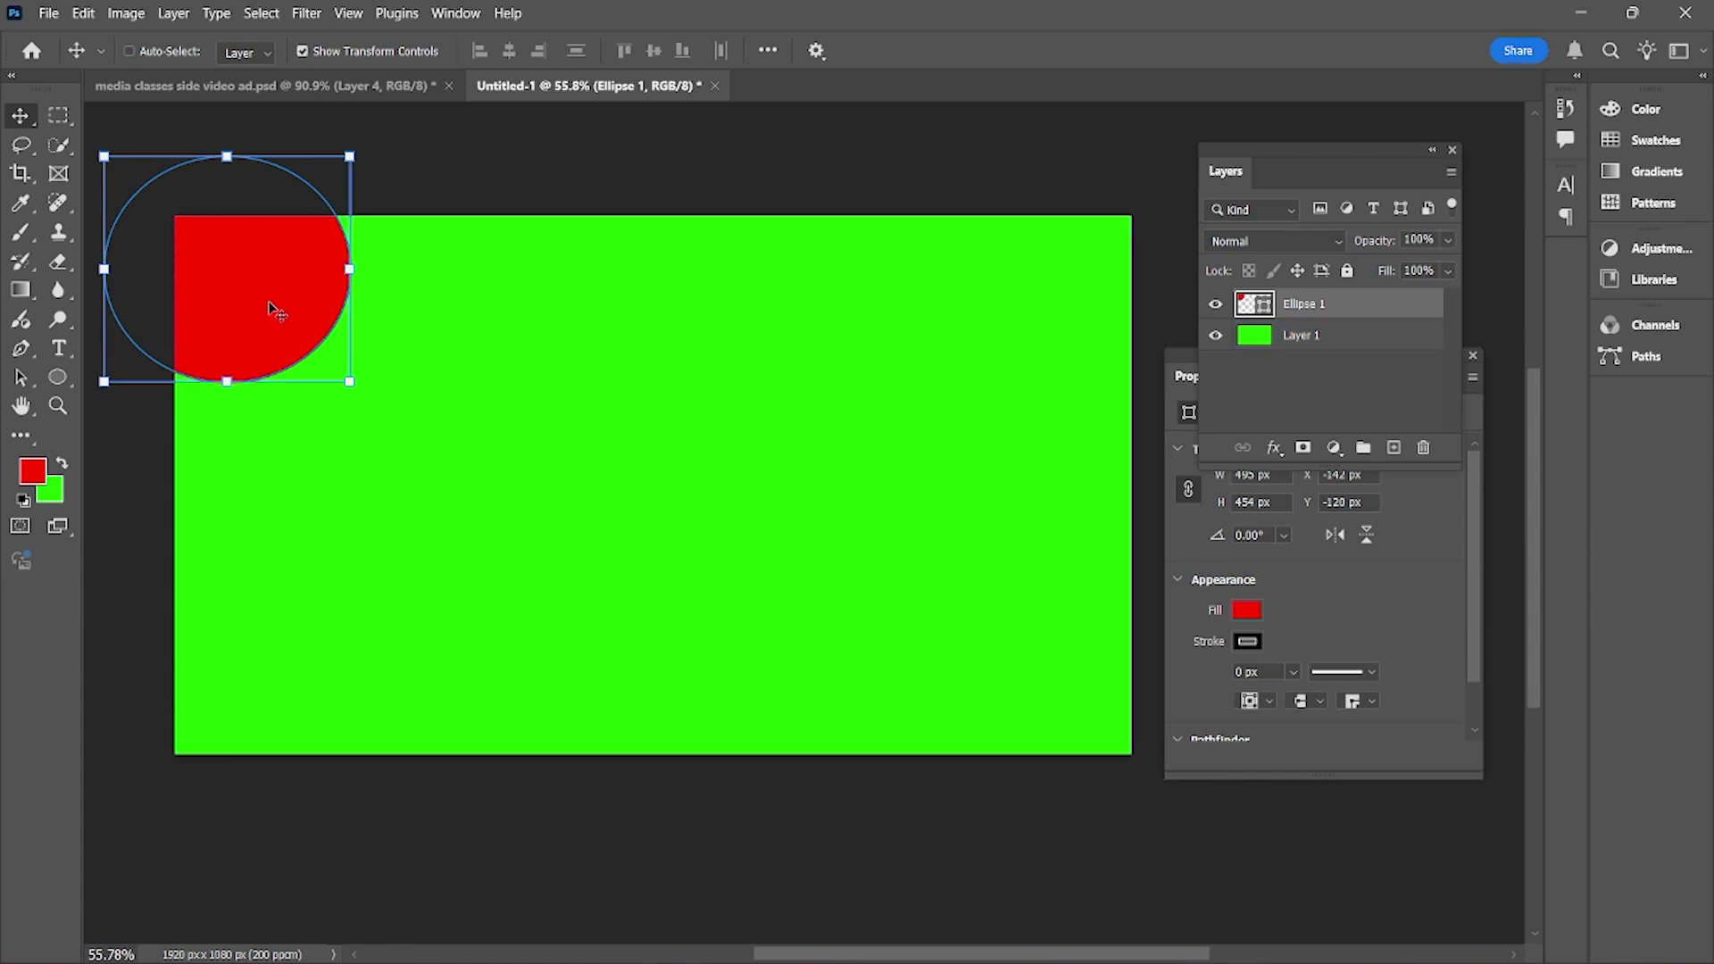
key(alt)
drag(270, 314, 1129, 303)
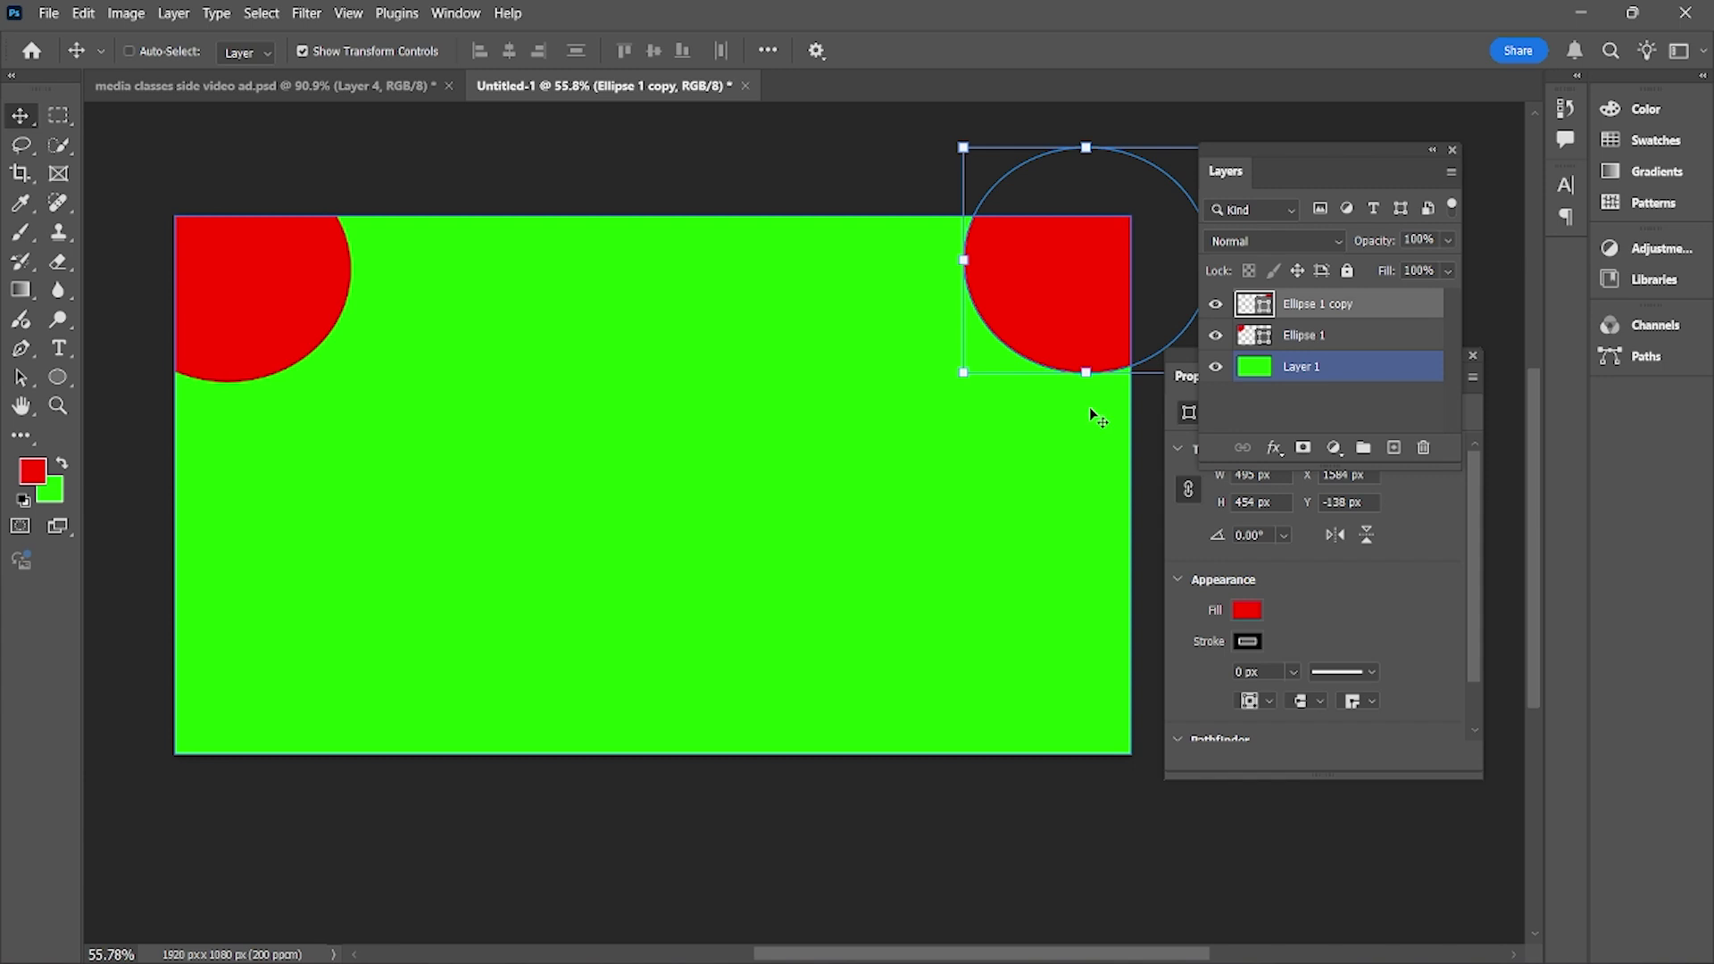
Duplicate the upper-right red ellipse over the canvas's lower-right corner and duplicate that copy over the lower-left corner
drag(1083, 323, 1115, 779)
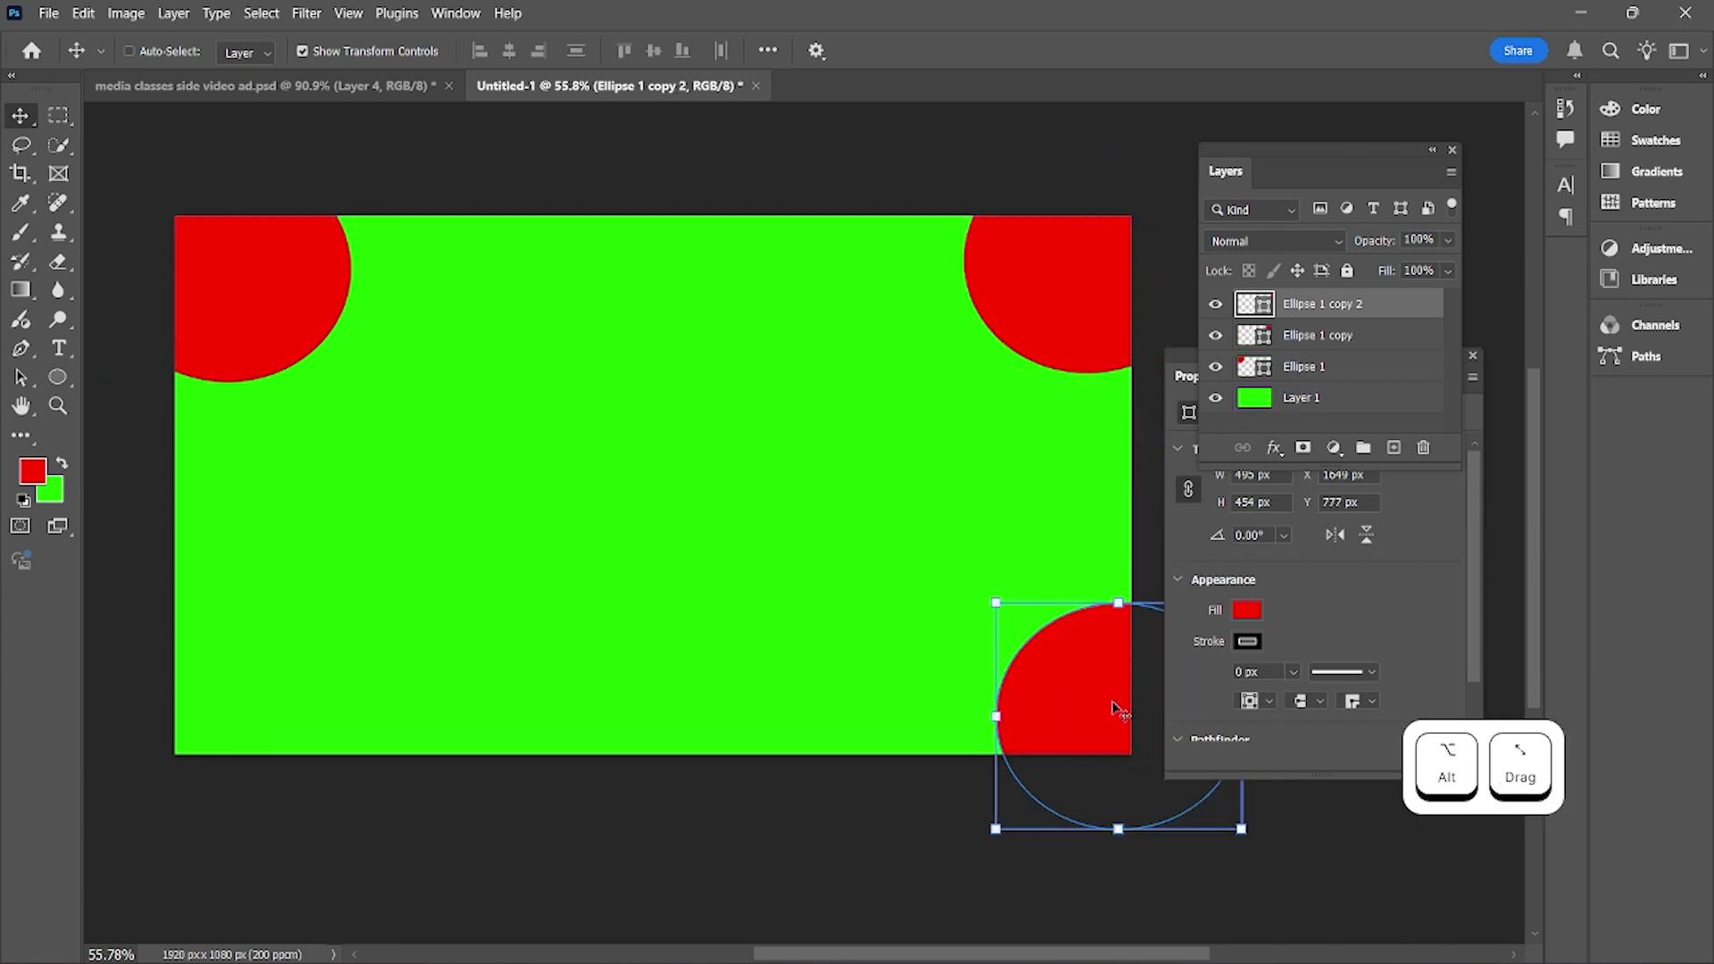
drag(1117, 708, 190, 707)
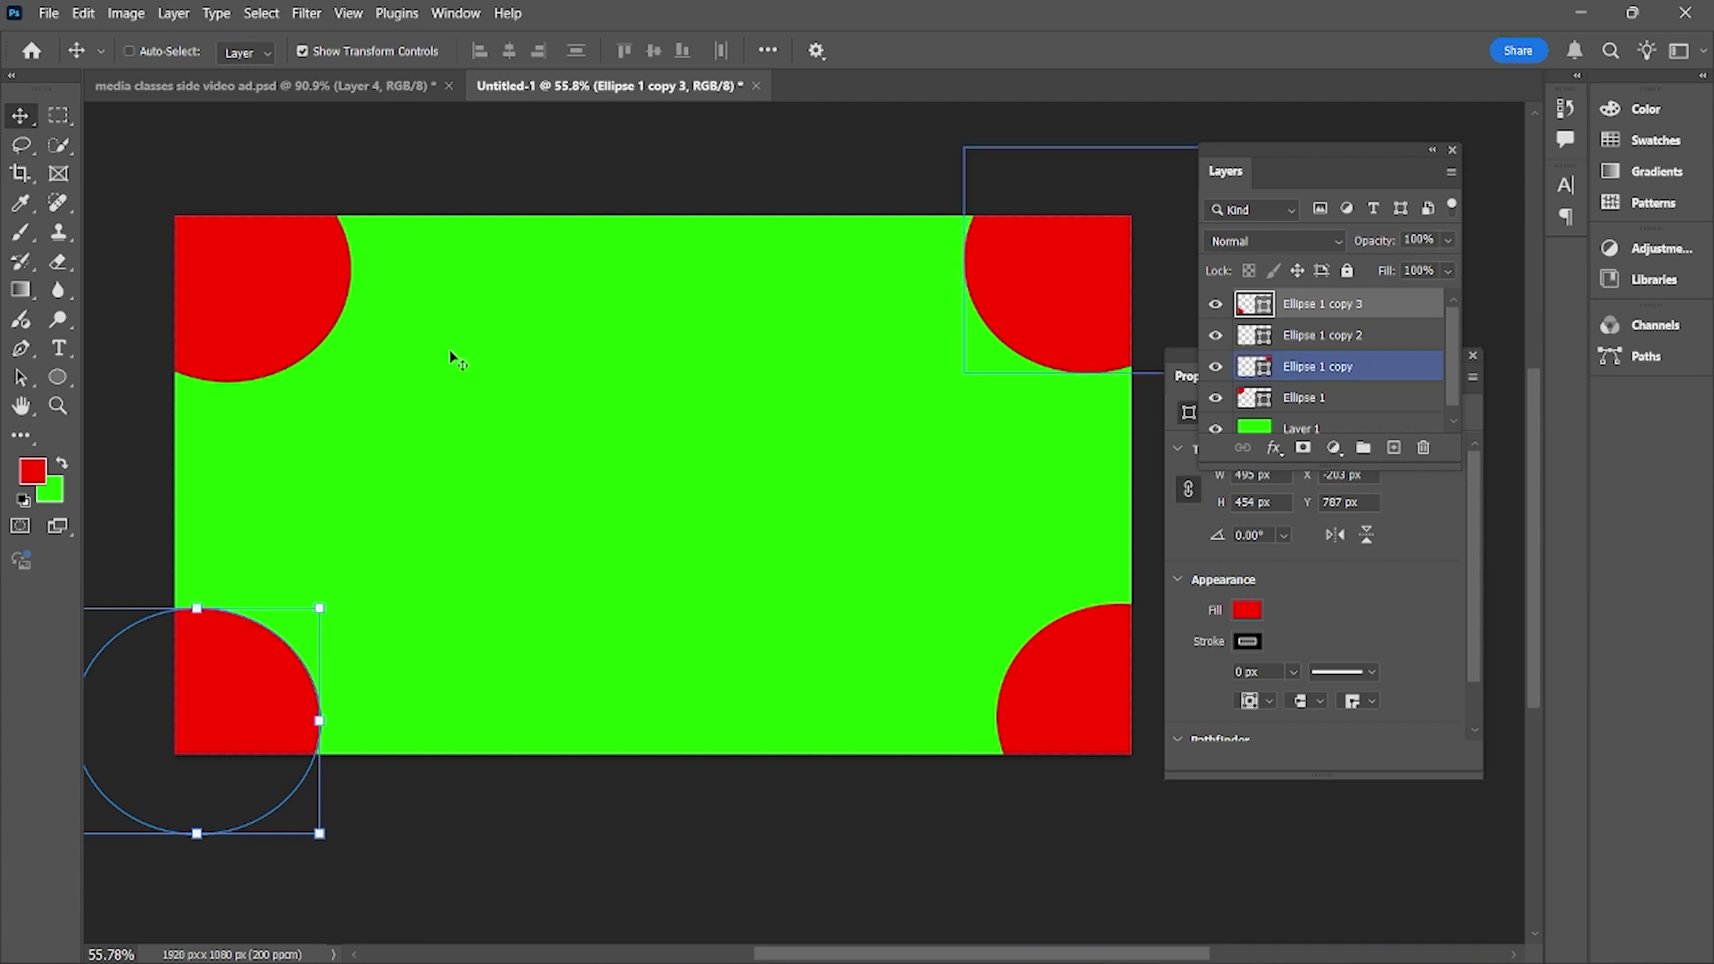
Draw a red rectangle about 1382 by 104 px across the canvas's upper edge, between the two corner ellipses
click(60, 376)
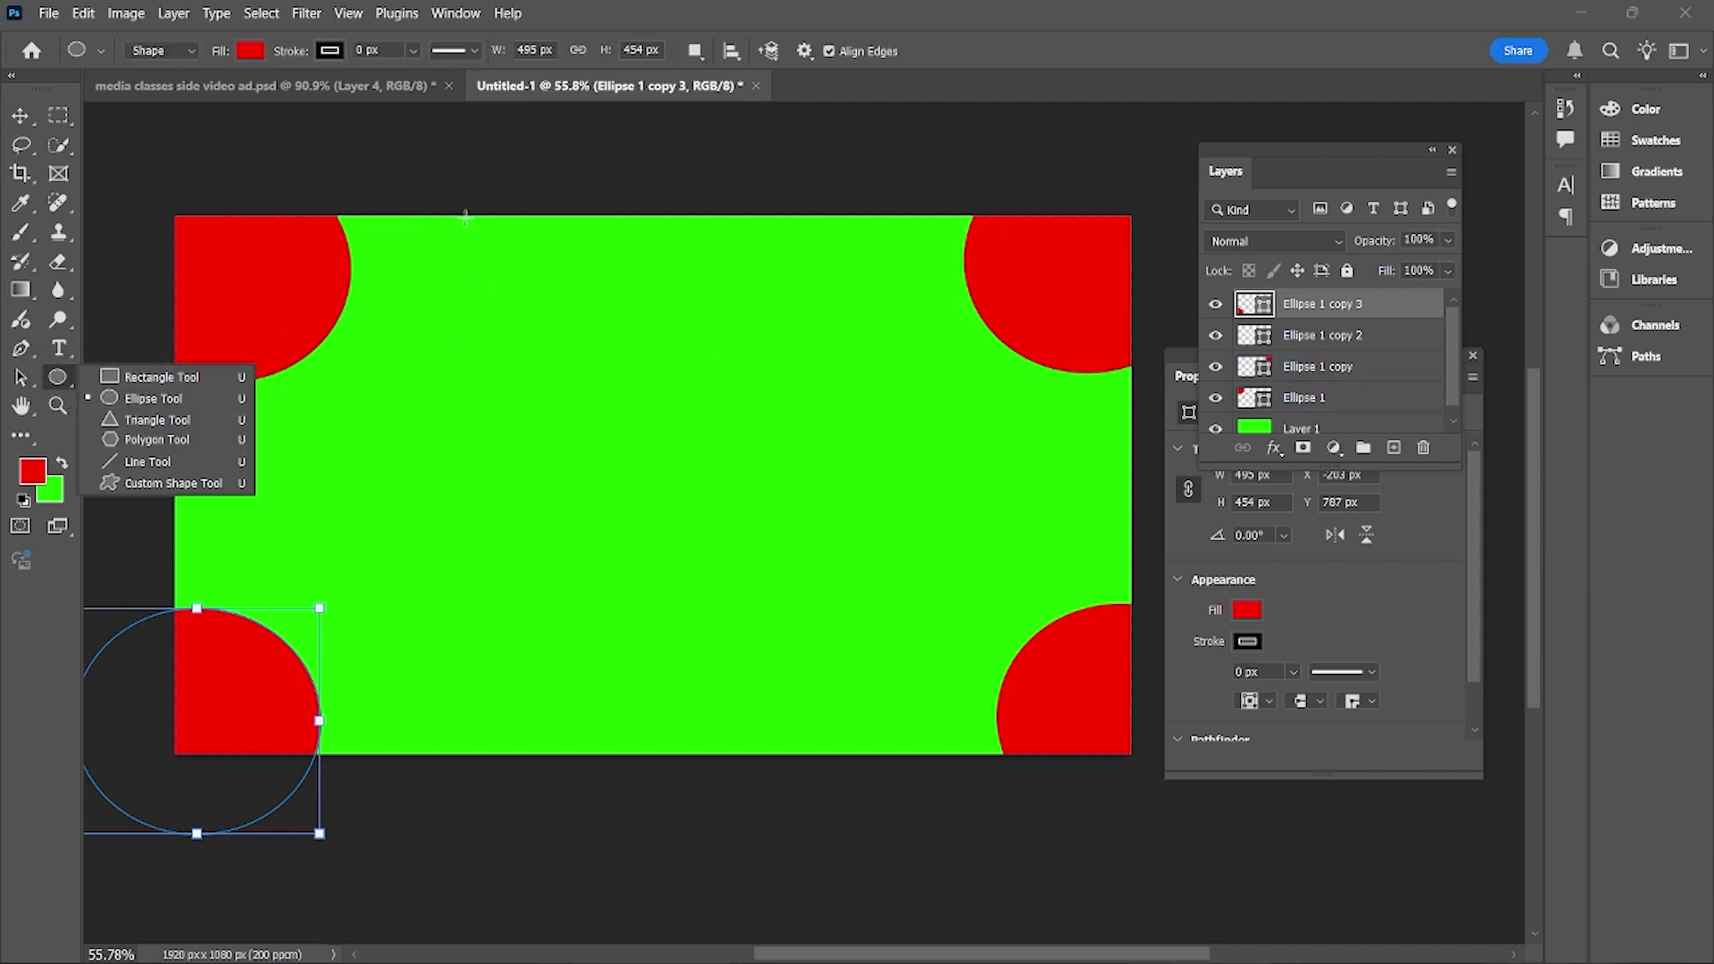
click(138, 379)
drag(311, 179, 999, 230)
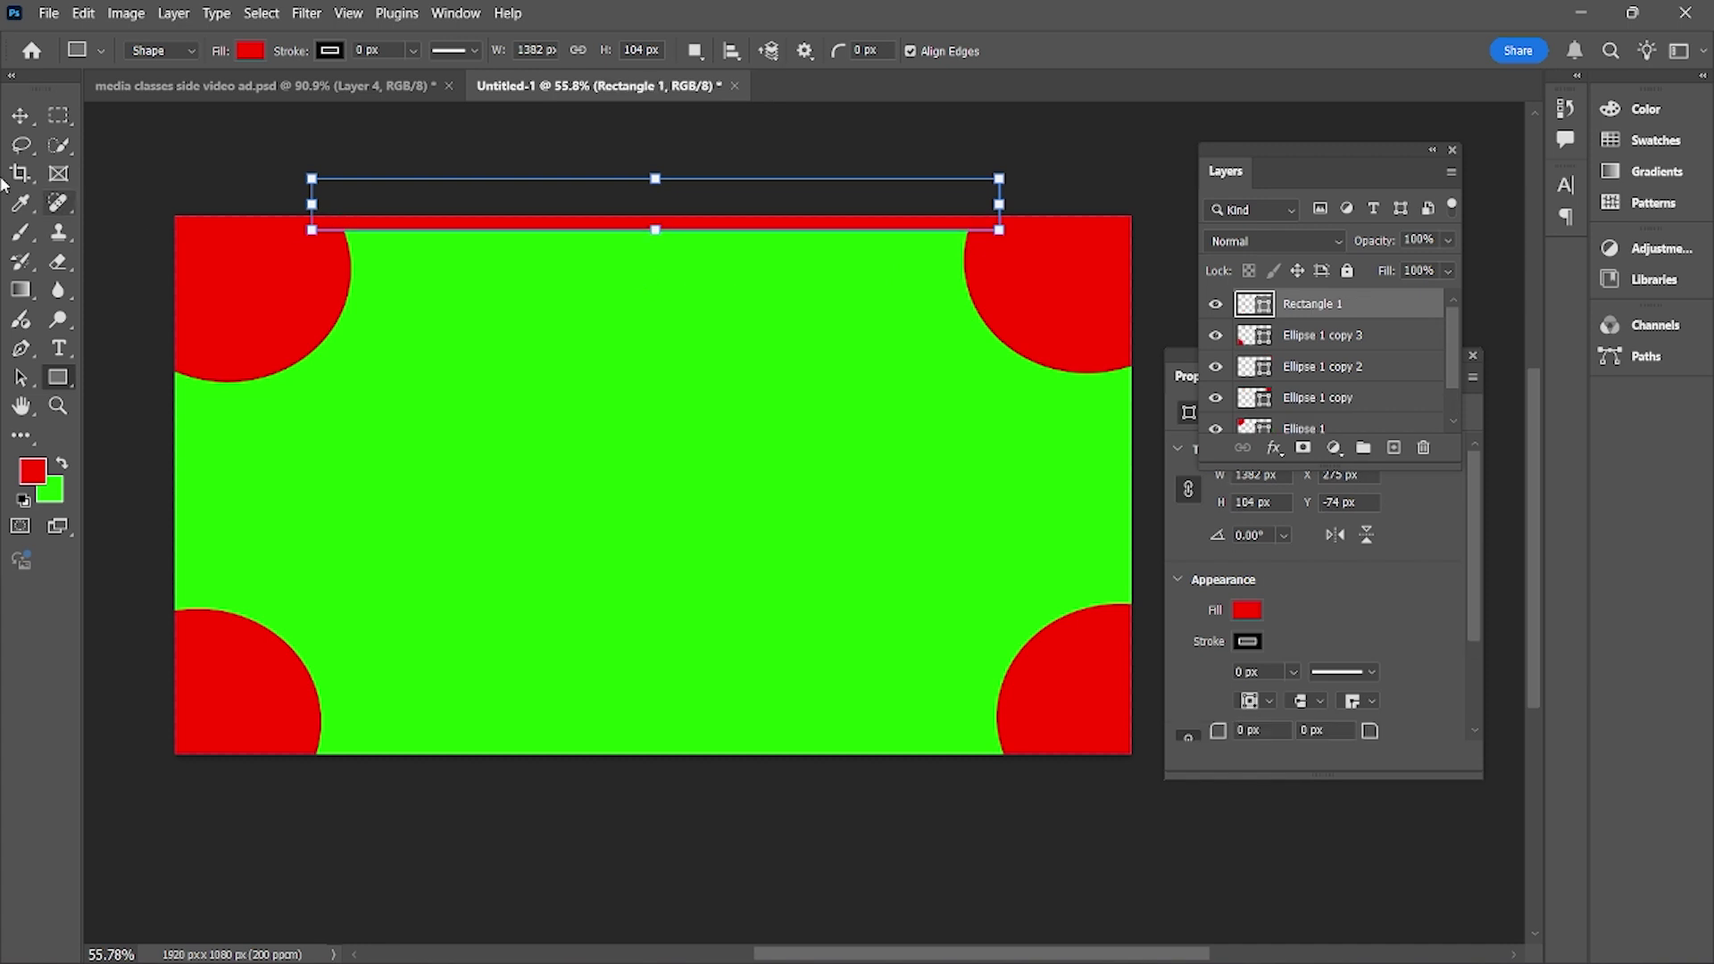
Place a duplicate of the upper-edge rectangle along the canvas's lower edge and enlarge it to about 104%
click(20, 116)
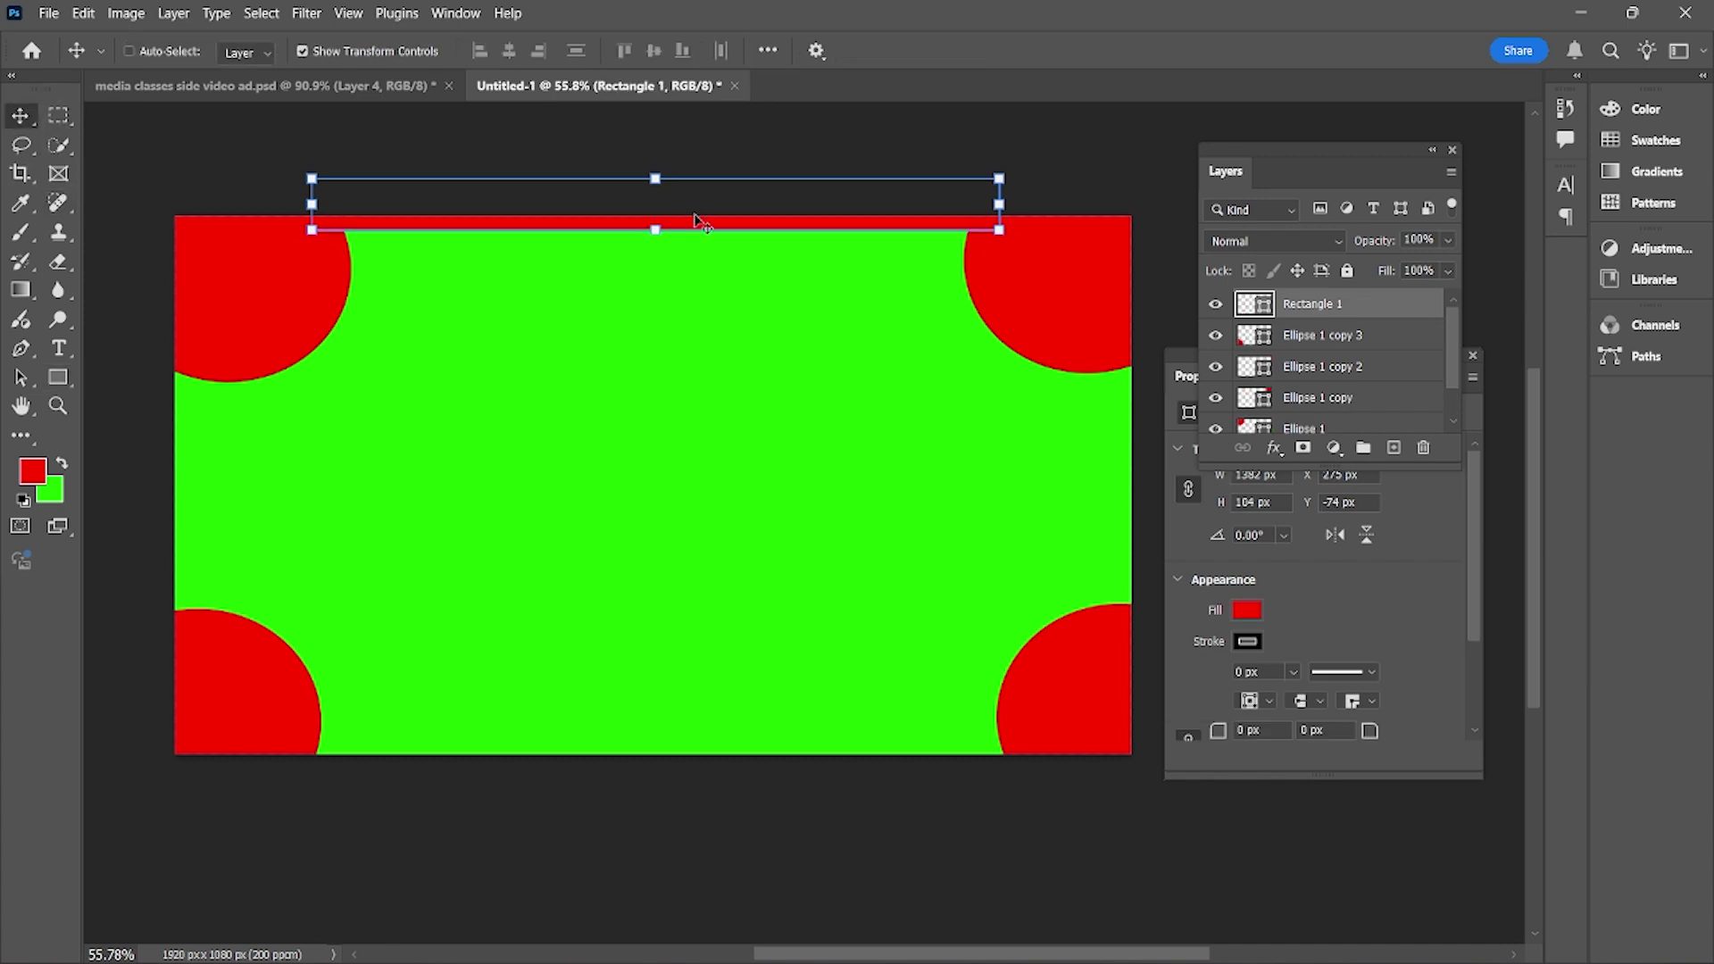
drag(700, 230, 697, 781)
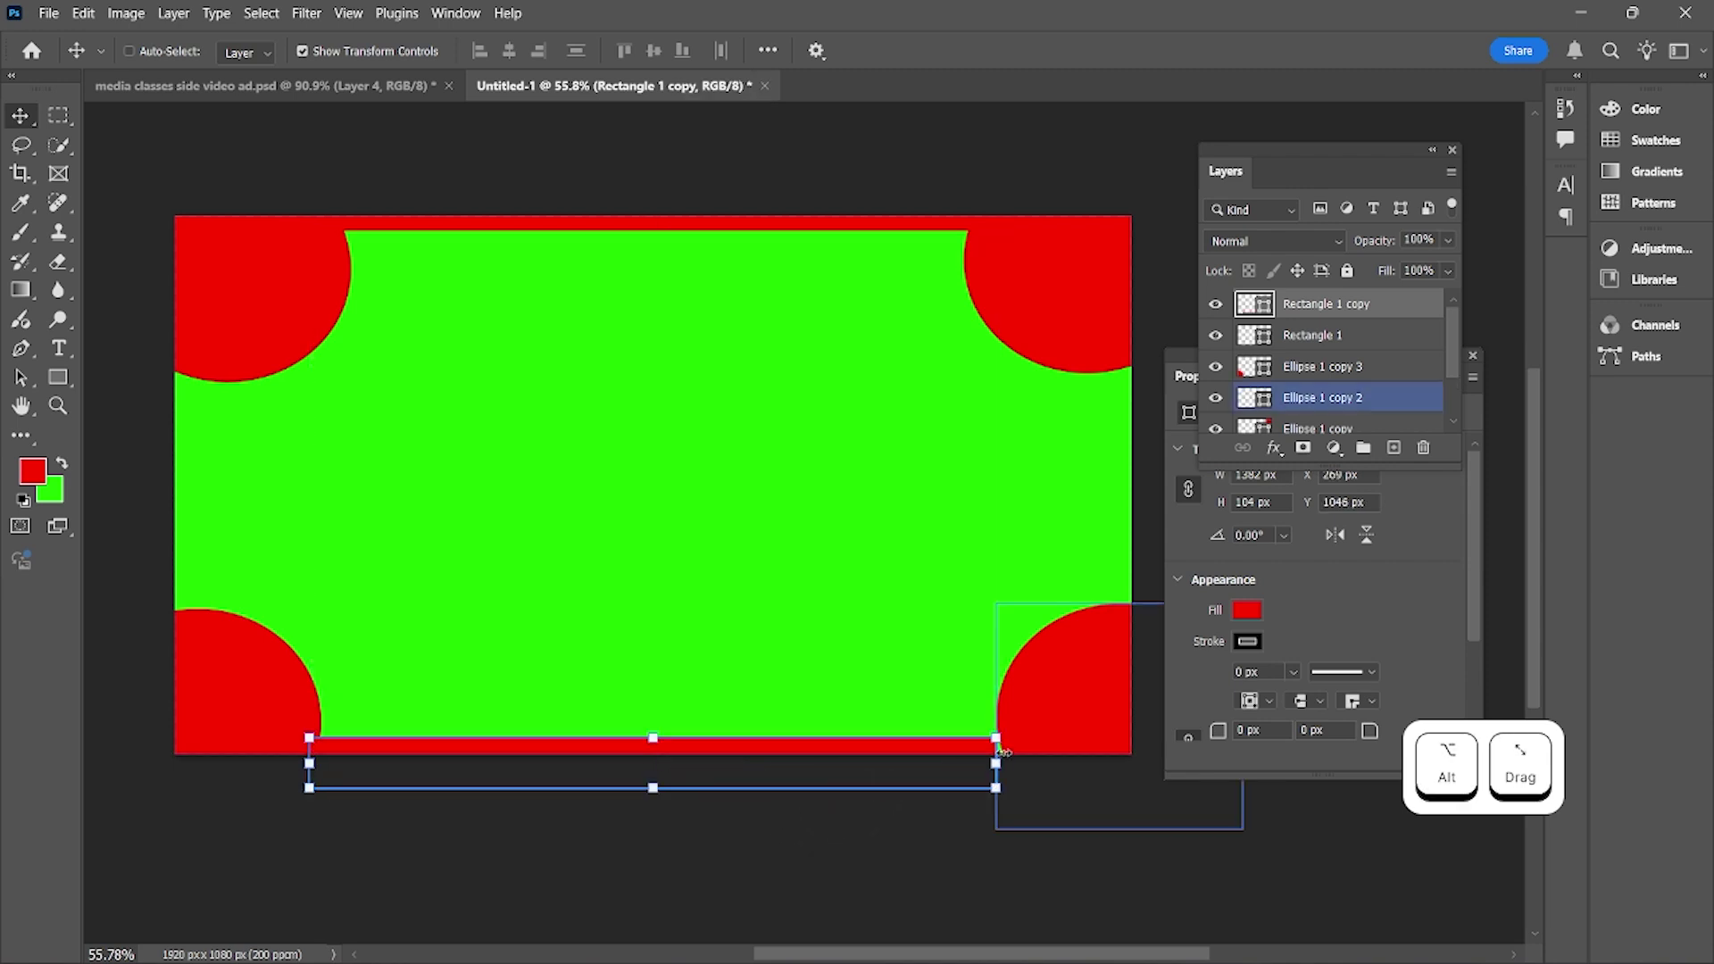
drag(997, 763, 1018, 764)
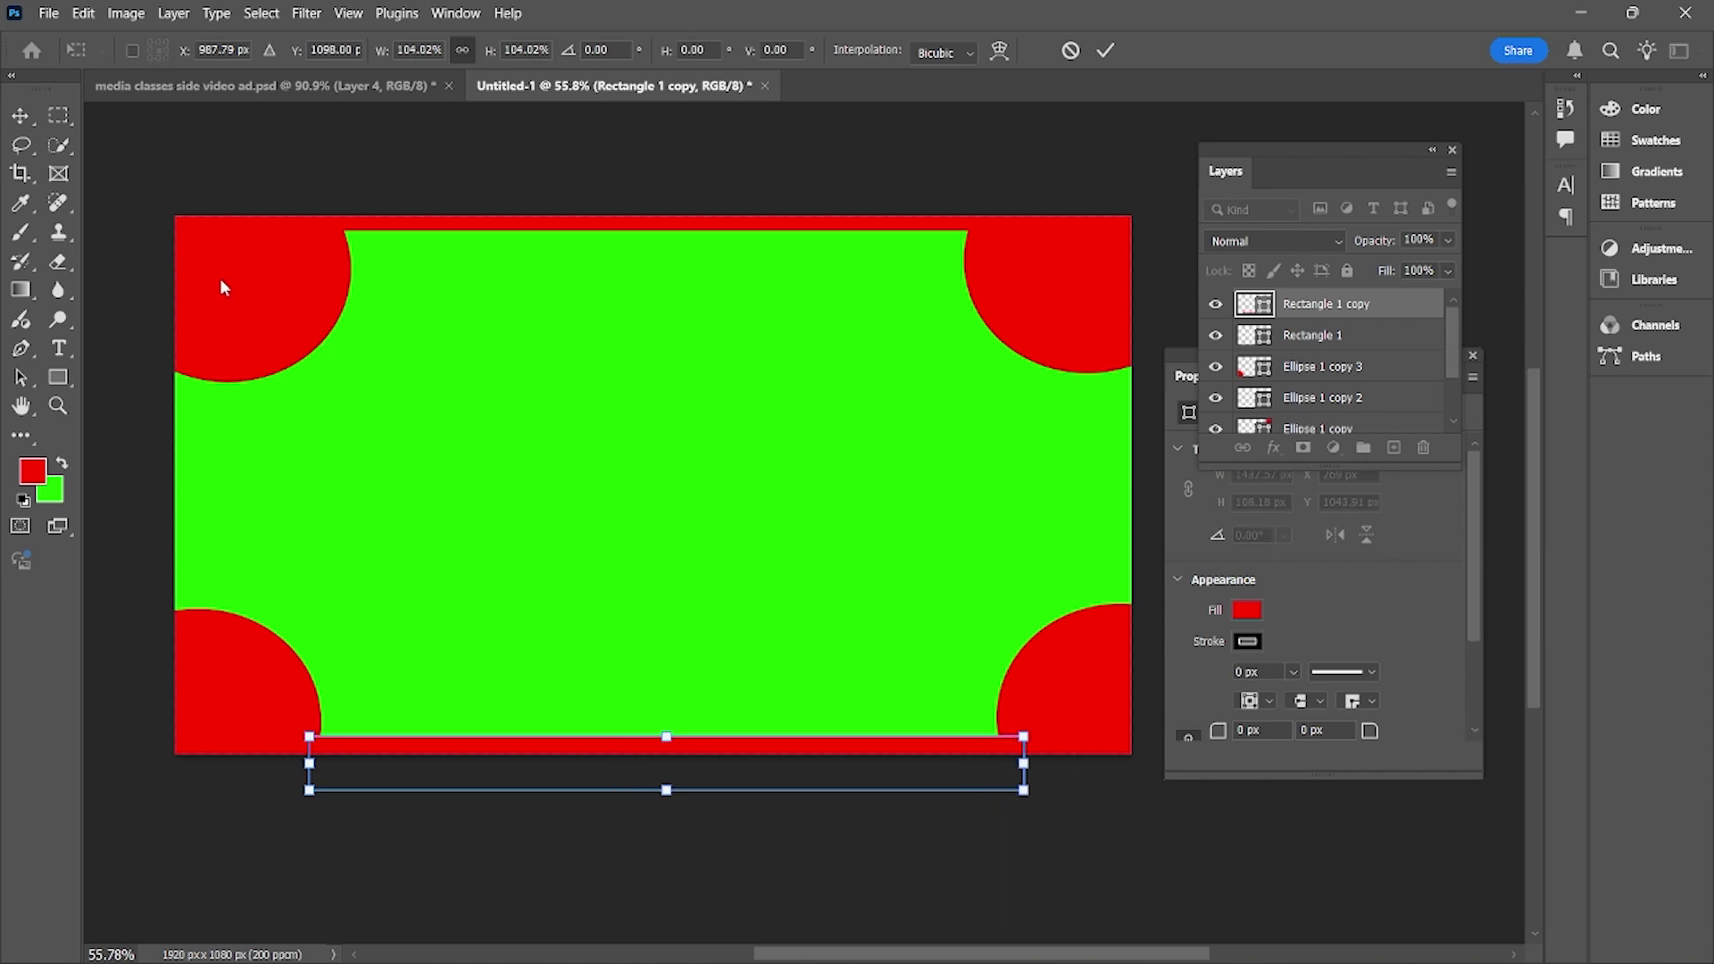
Draw a red rectangle about 105 by 584 px across the canvas's left edge, between the corner ellipses
right_click(65, 383)
click(144, 377)
drag(140, 345, 192, 635)
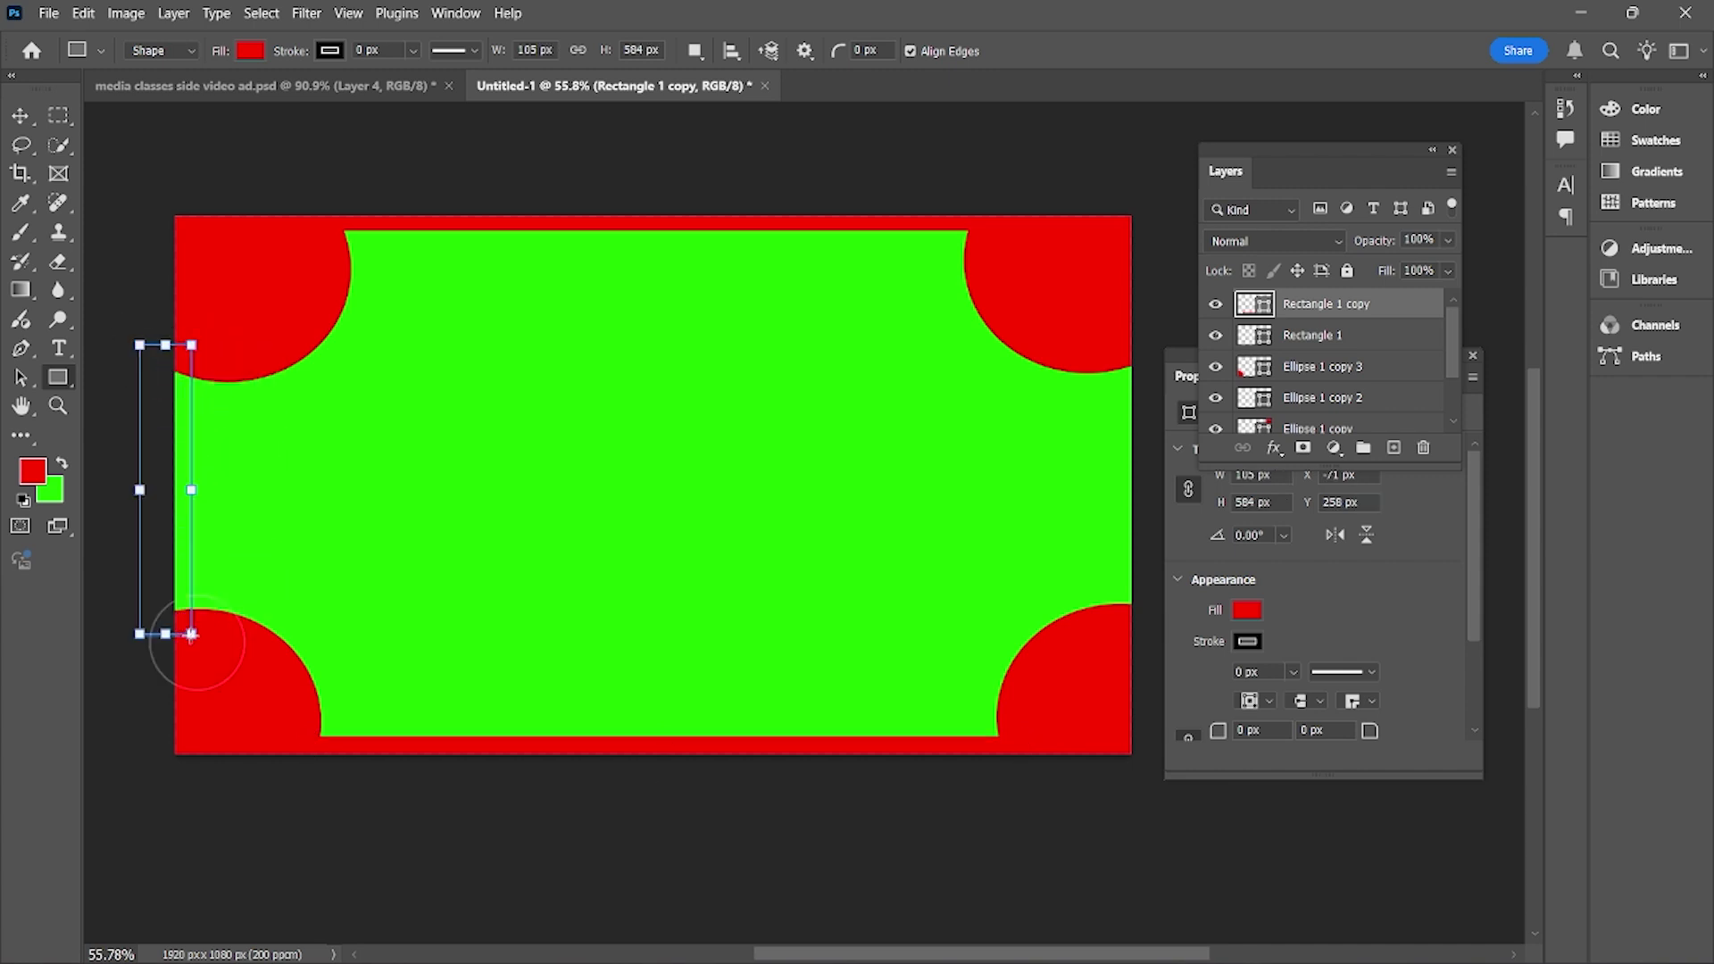
Move the tall red rectangle to the canvas's right edge and place a duplicate of it on the left edge
click(20, 123)
alt+drag(188, 462, 1144, 473)
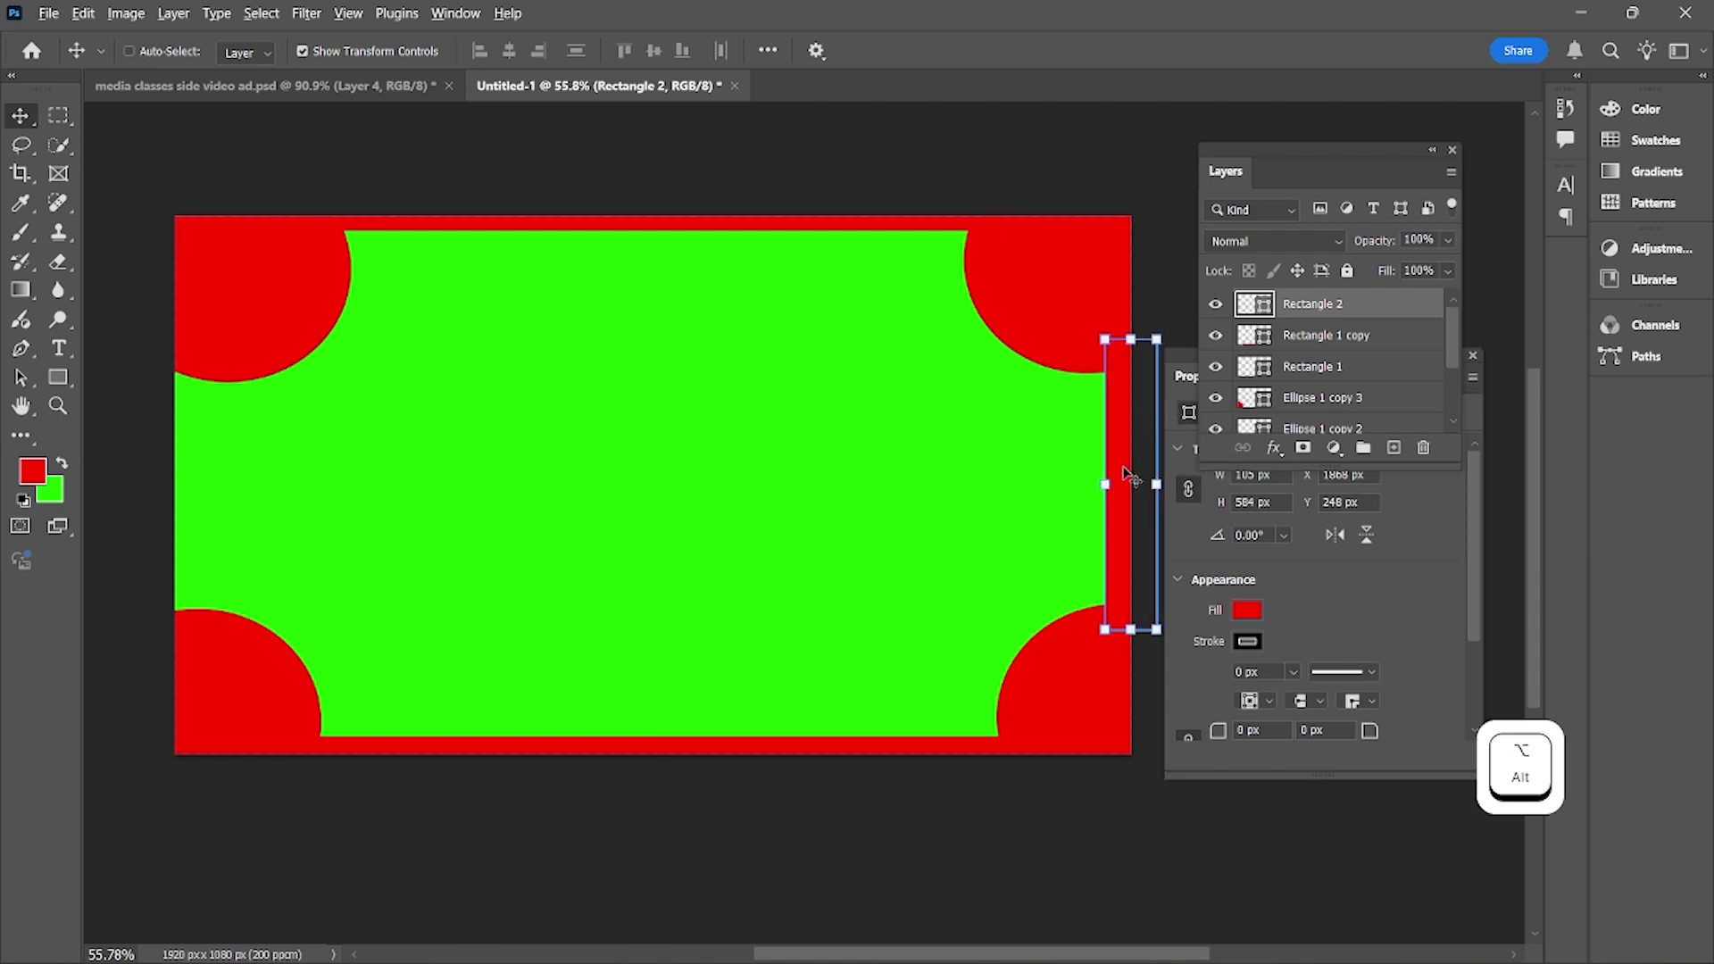
alt+drag(1121, 473, 160, 487)
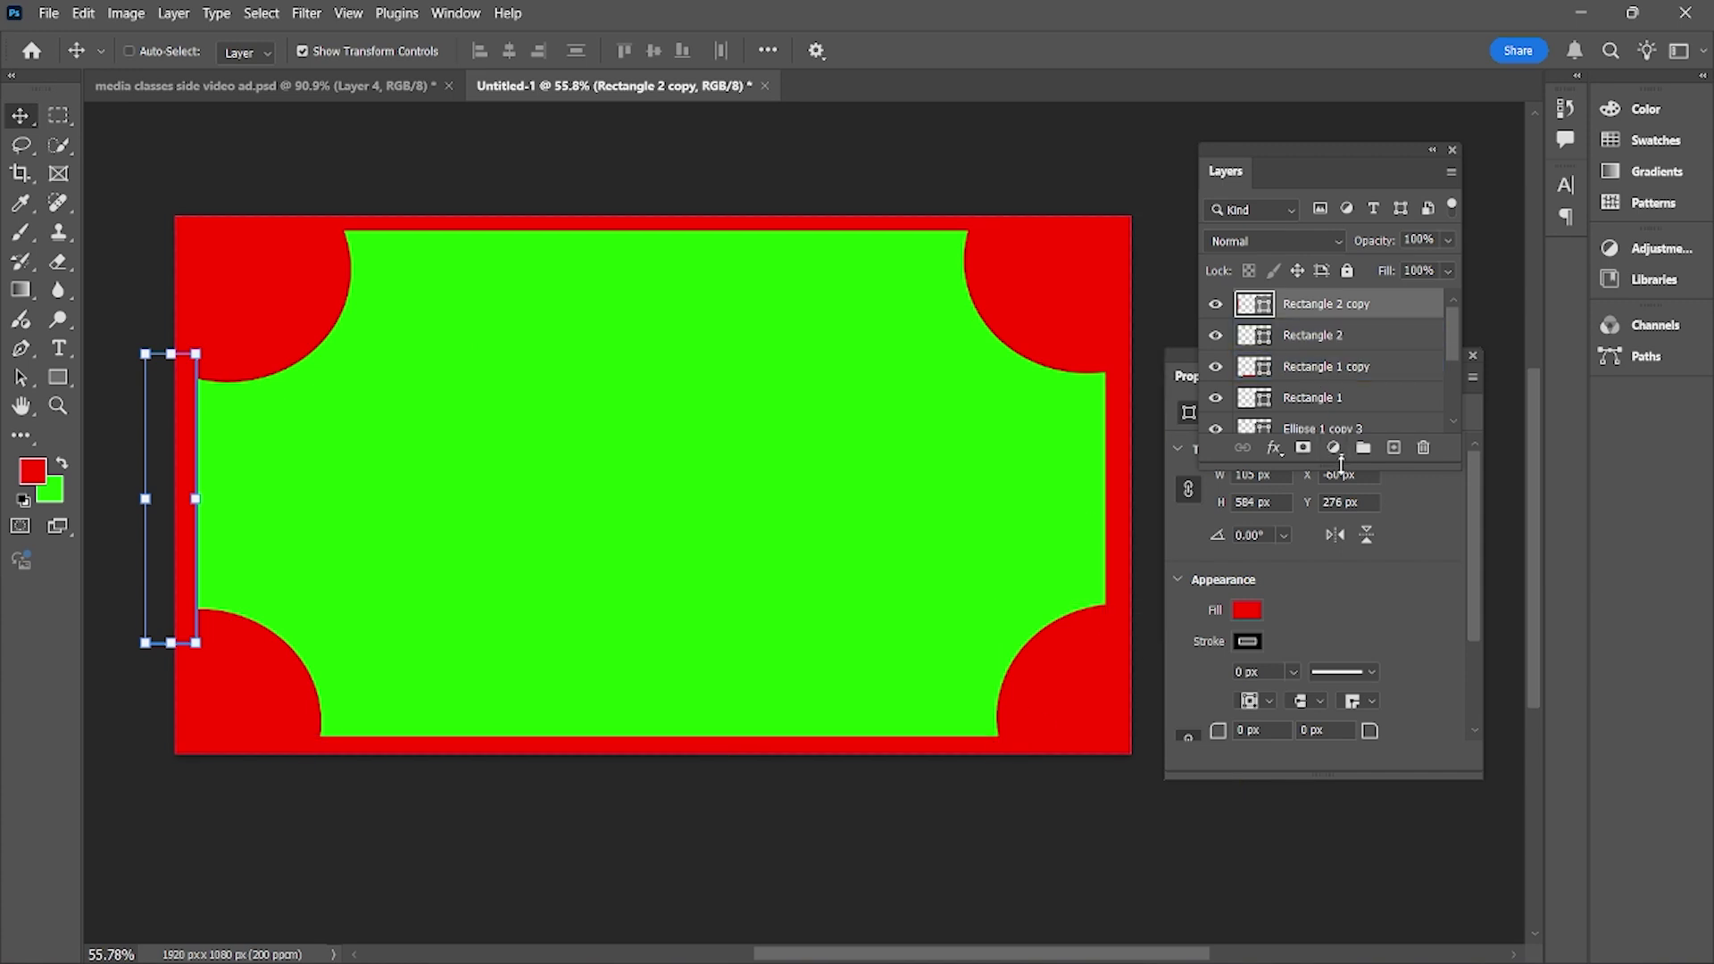
Extend the Layers panel until every layer is listed and close the Properties panel
drag(1351, 516, 1366, 809)
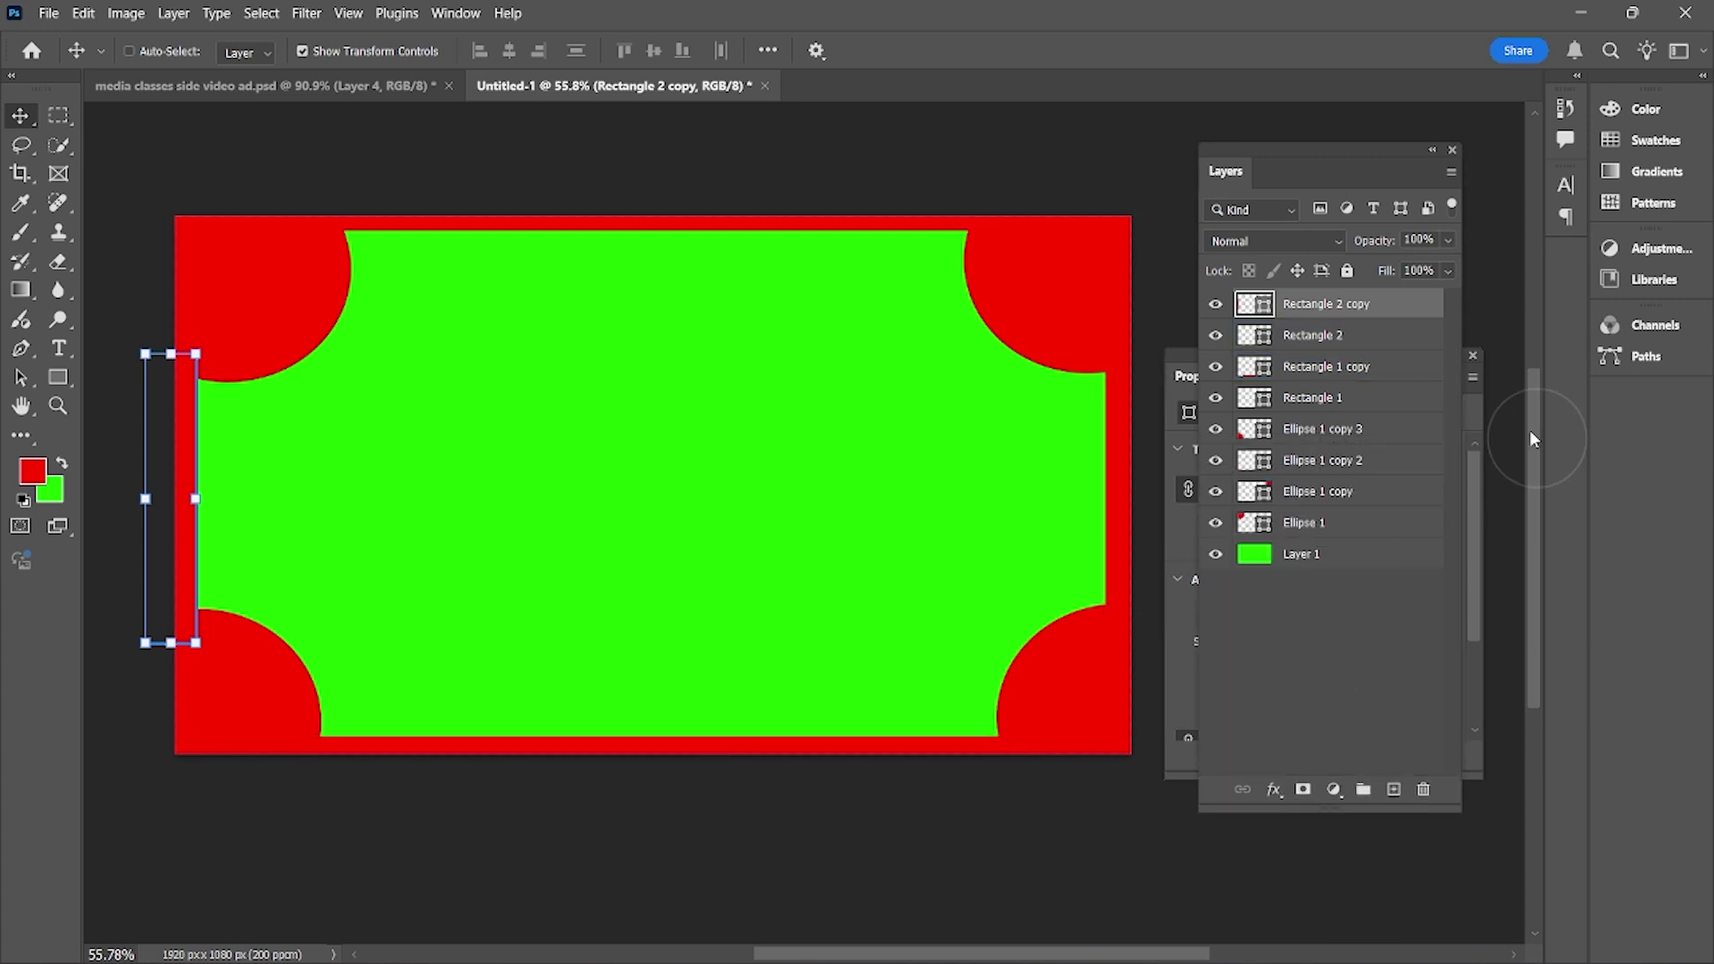
click(1474, 356)
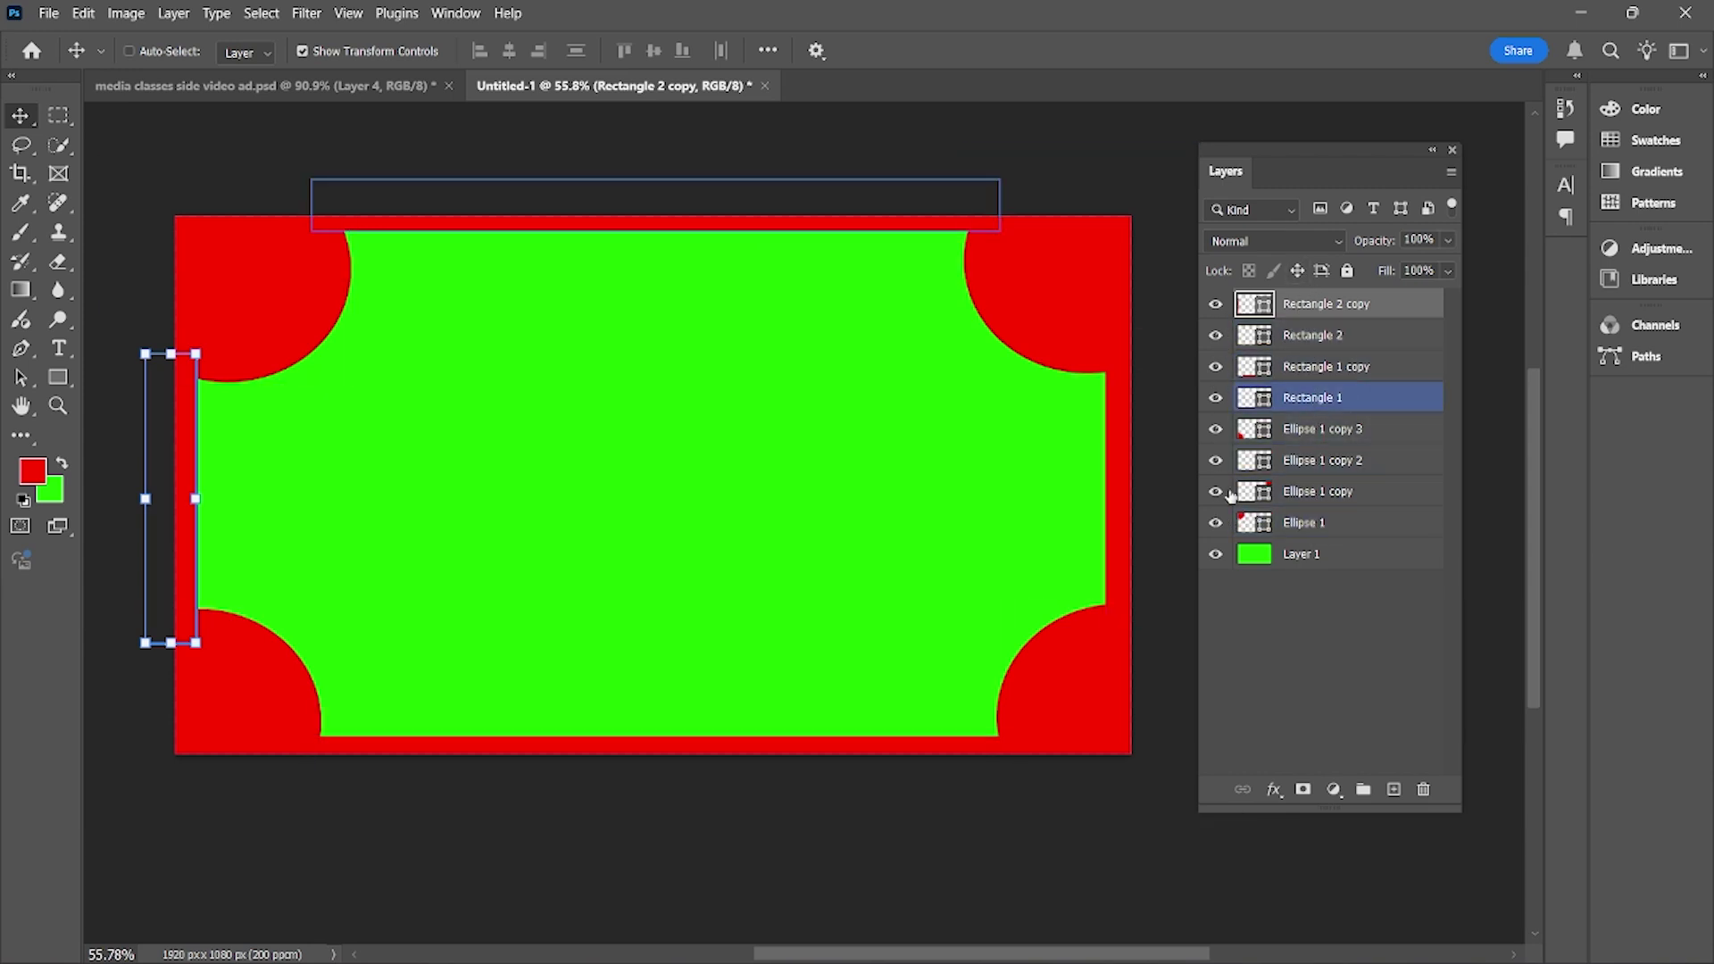
Hide and show each of the four ellipse layers in turn to examine which corner each one covers
click(1218, 524)
click(1217, 525)
click(1215, 492)
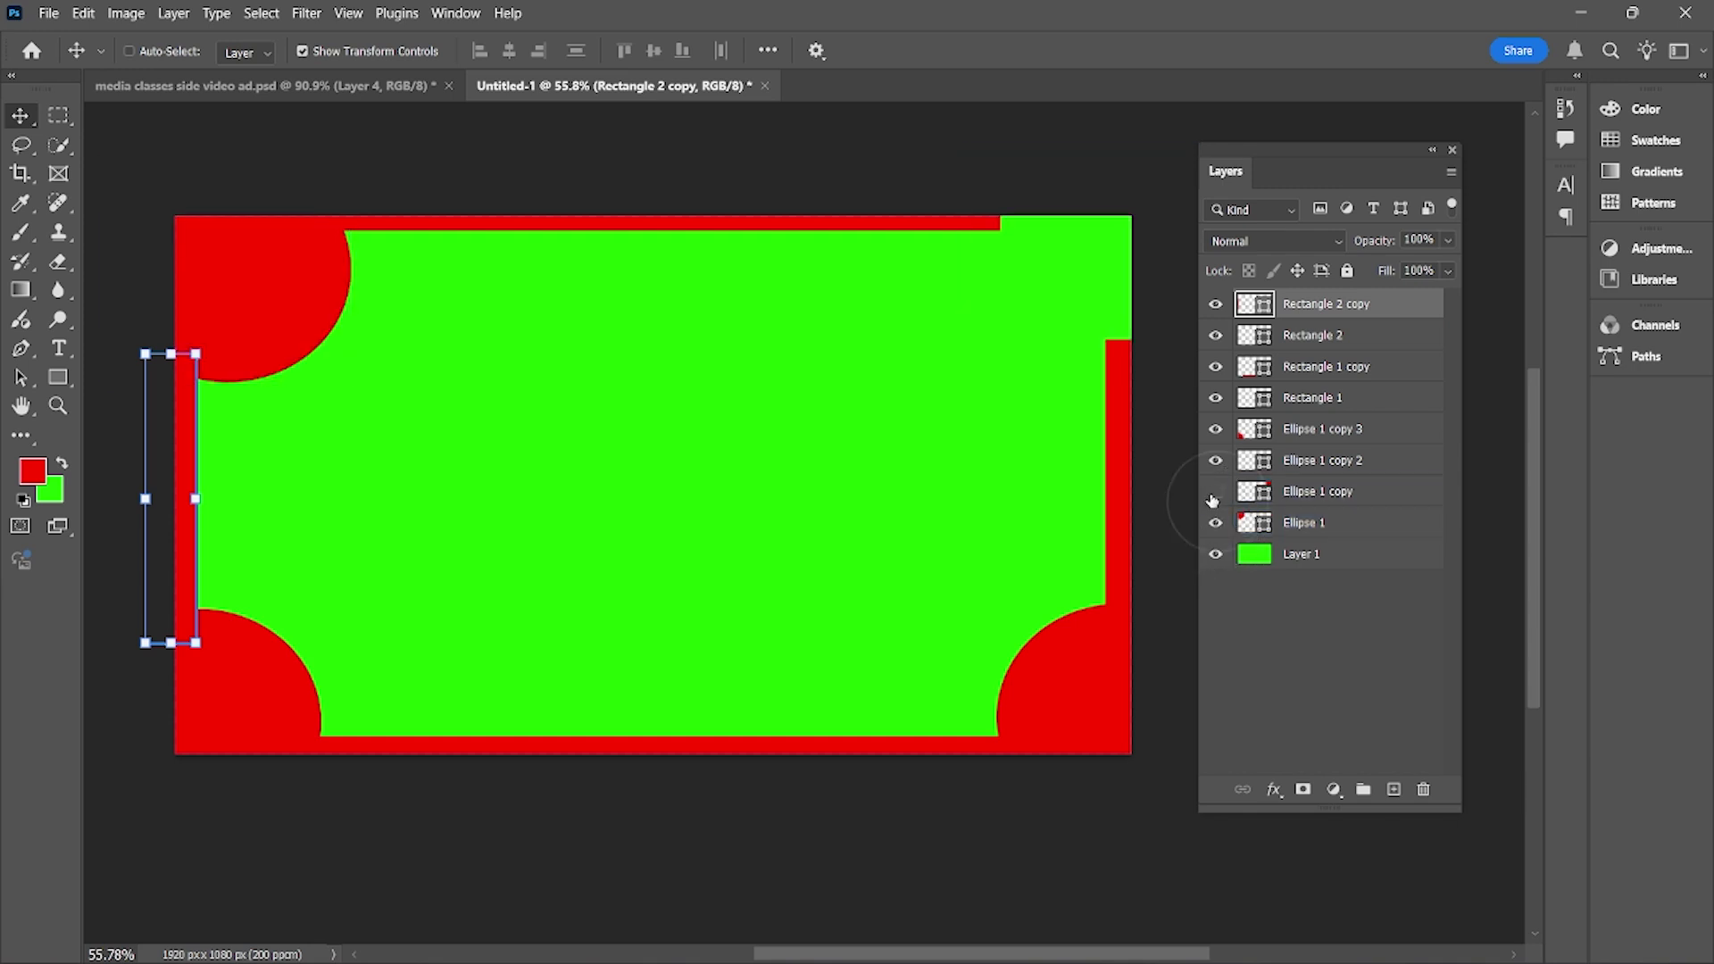
click(1215, 492)
click(1215, 492)
click(1215, 492)
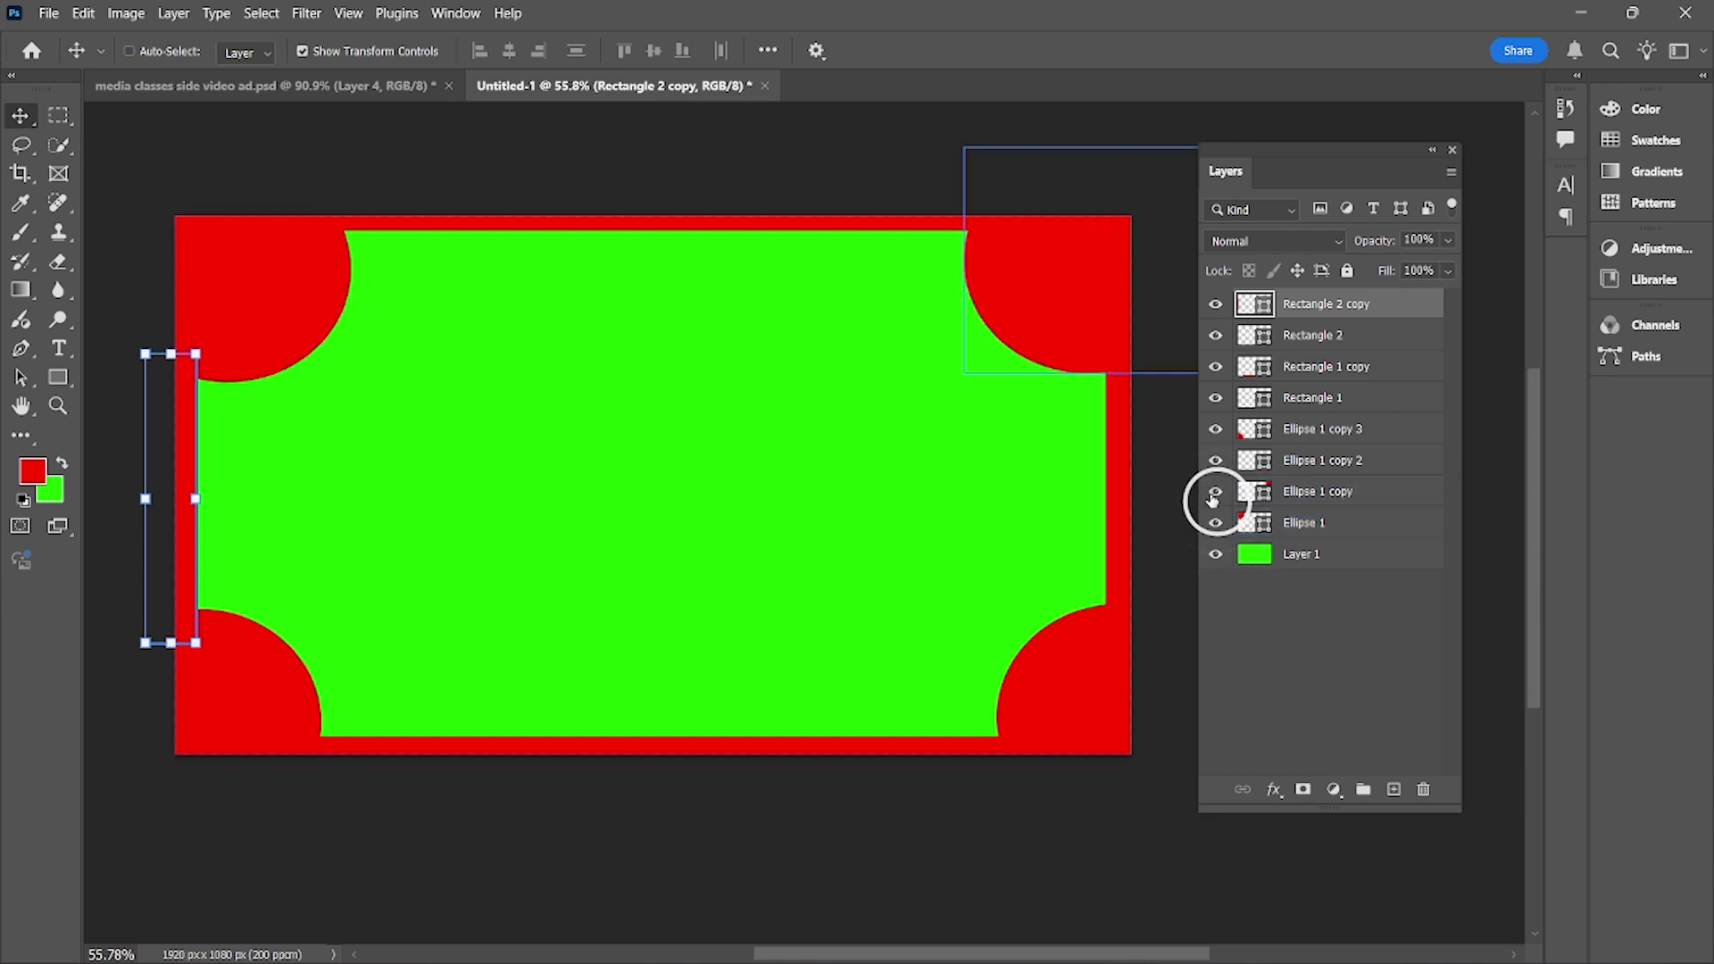
click(1215, 459)
click(1215, 459)
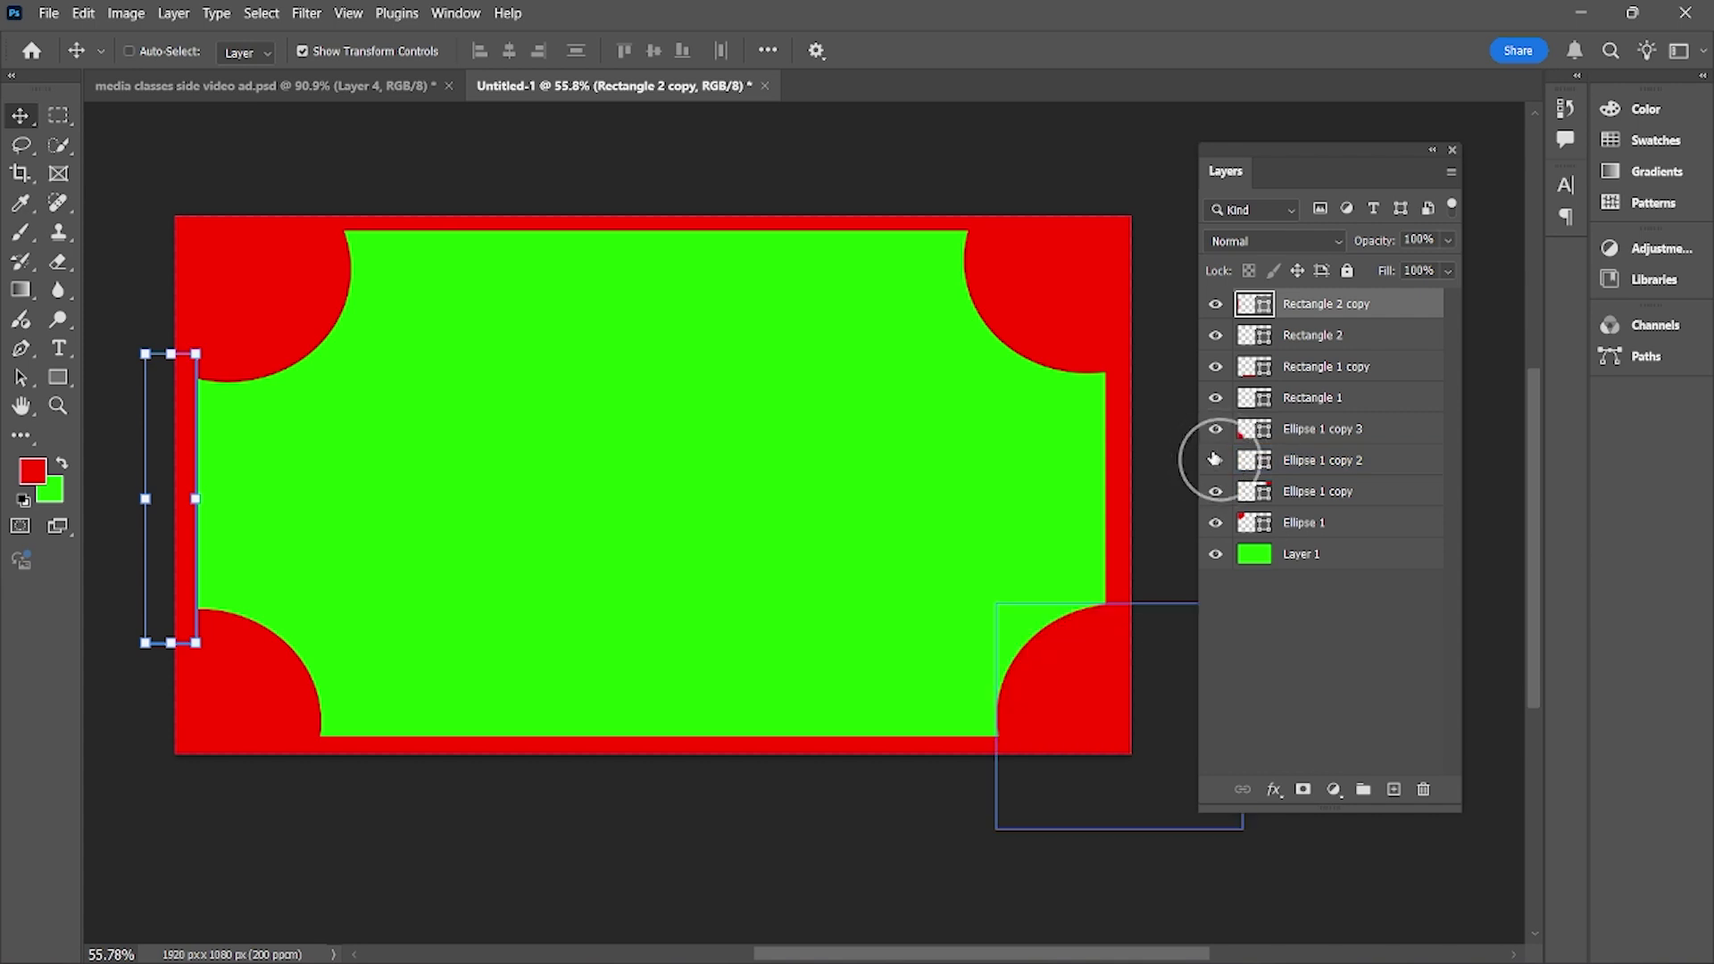
click(1215, 429)
click(1215, 428)
Hide and show each of the four rectangle layers in turn to examine which canvas edge each one covers
click(1216, 400)
click(1216, 400)
click(1215, 367)
click(1215, 367)
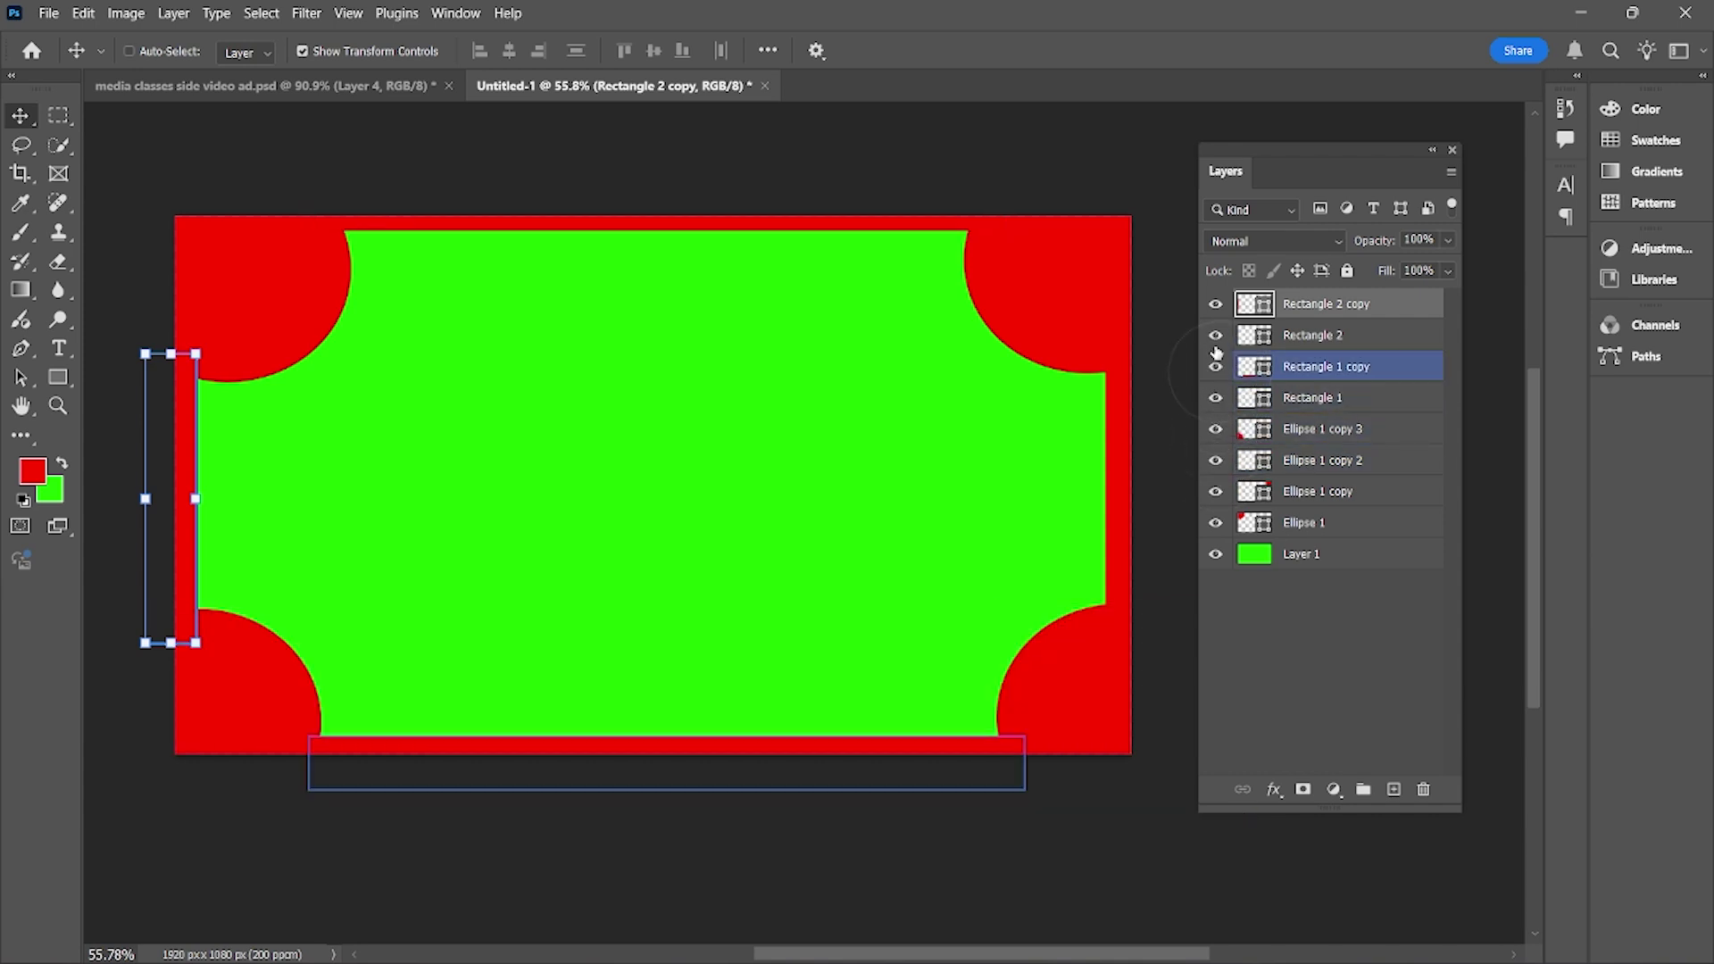
click(1215, 334)
click(1215, 335)
click(1215, 305)
click(1214, 309)
click(1214, 309)
click(1214, 309)
click(1214, 309)
click(1214, 309)
click(1214, 308)
click(1214, 310)
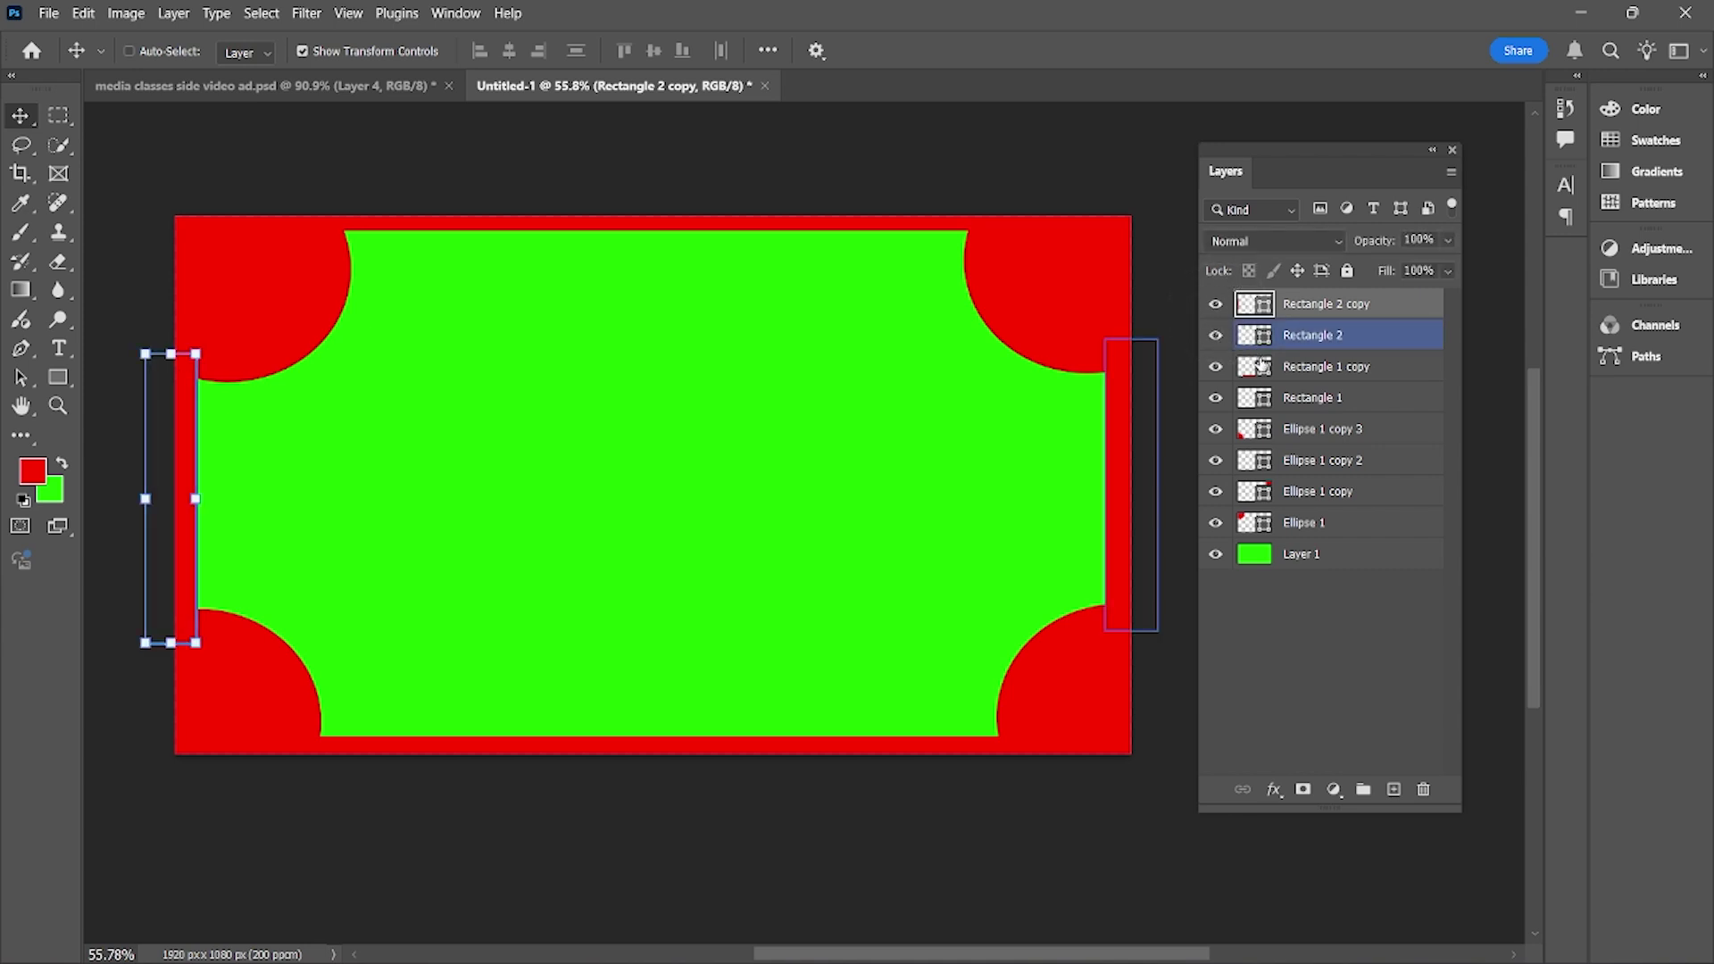
click(1215, 367)
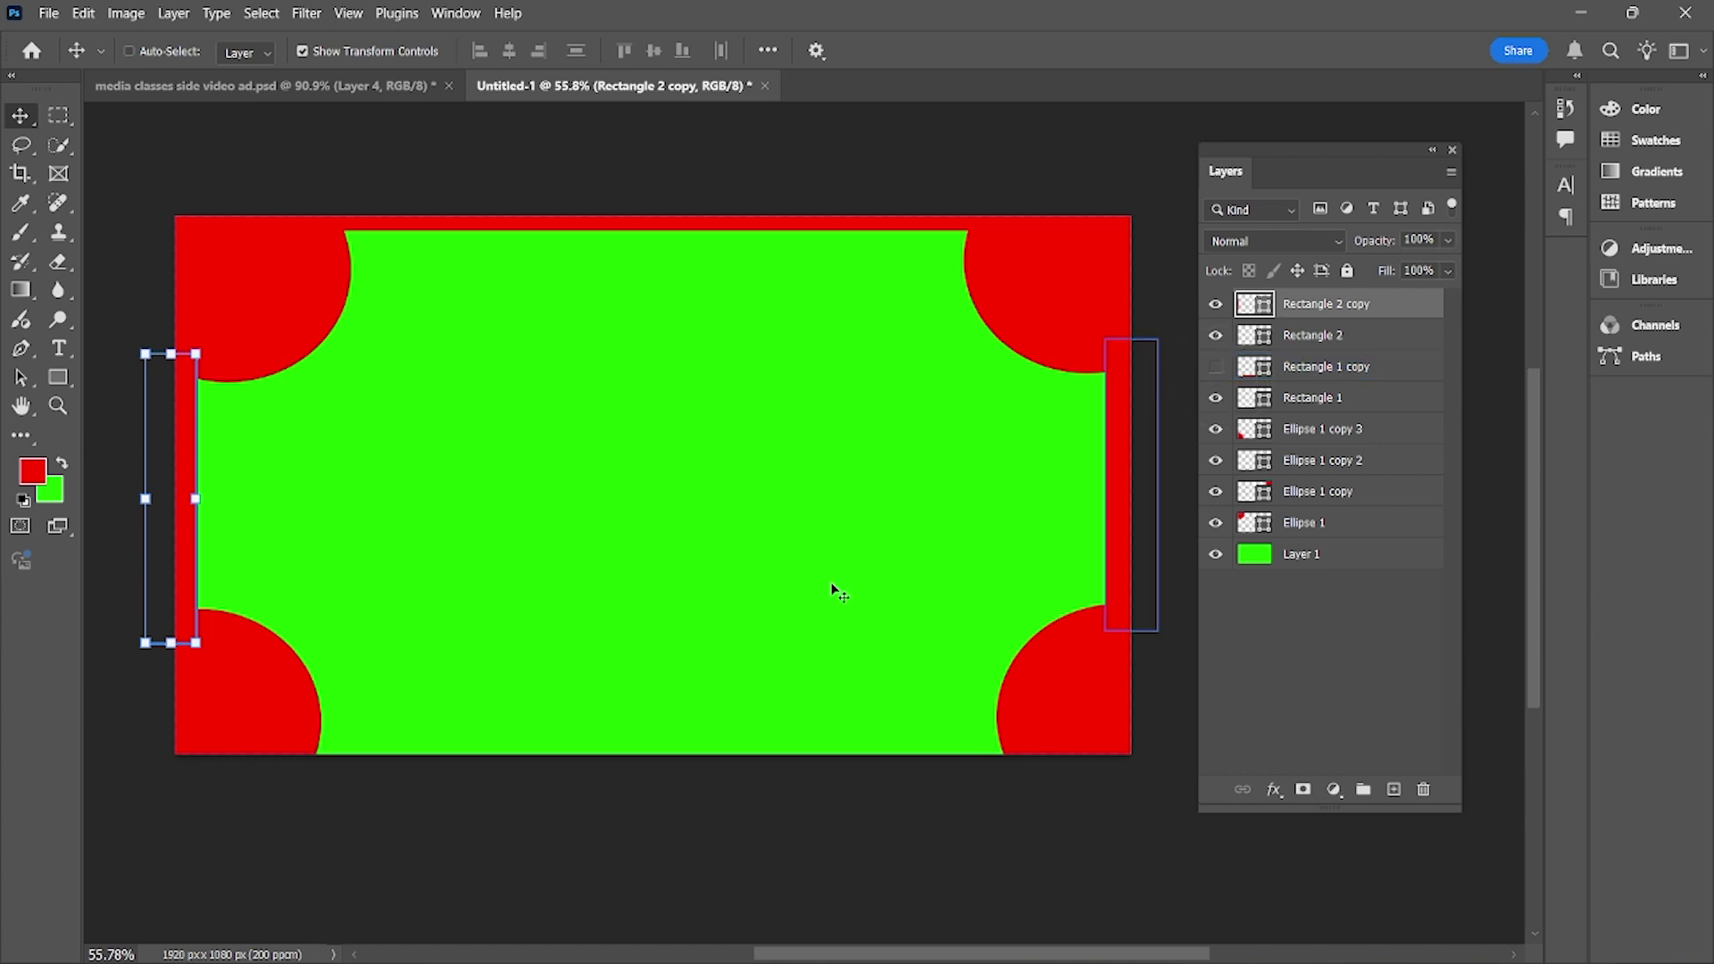
click(1216, 367)
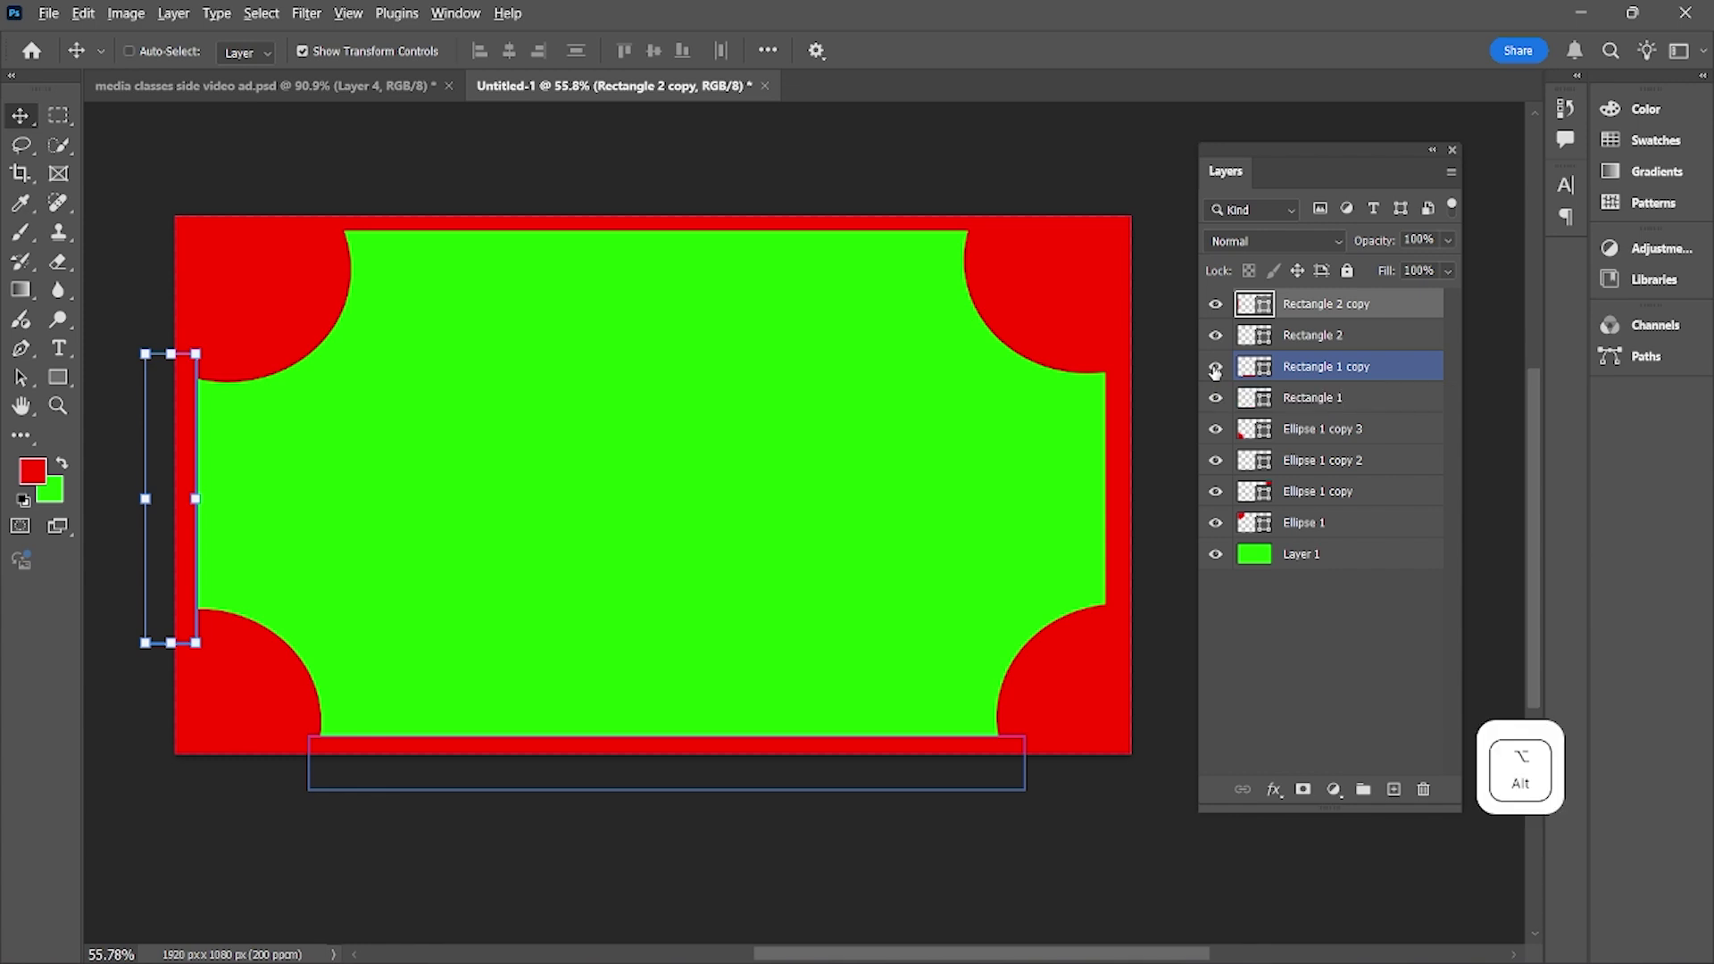
Isolate the Rectangle 1 copy layer, isolate Ellipse 1 instead, and show Rectangle 2 copy and Rectangle 2 alongside it
alt+click(1215, 368)
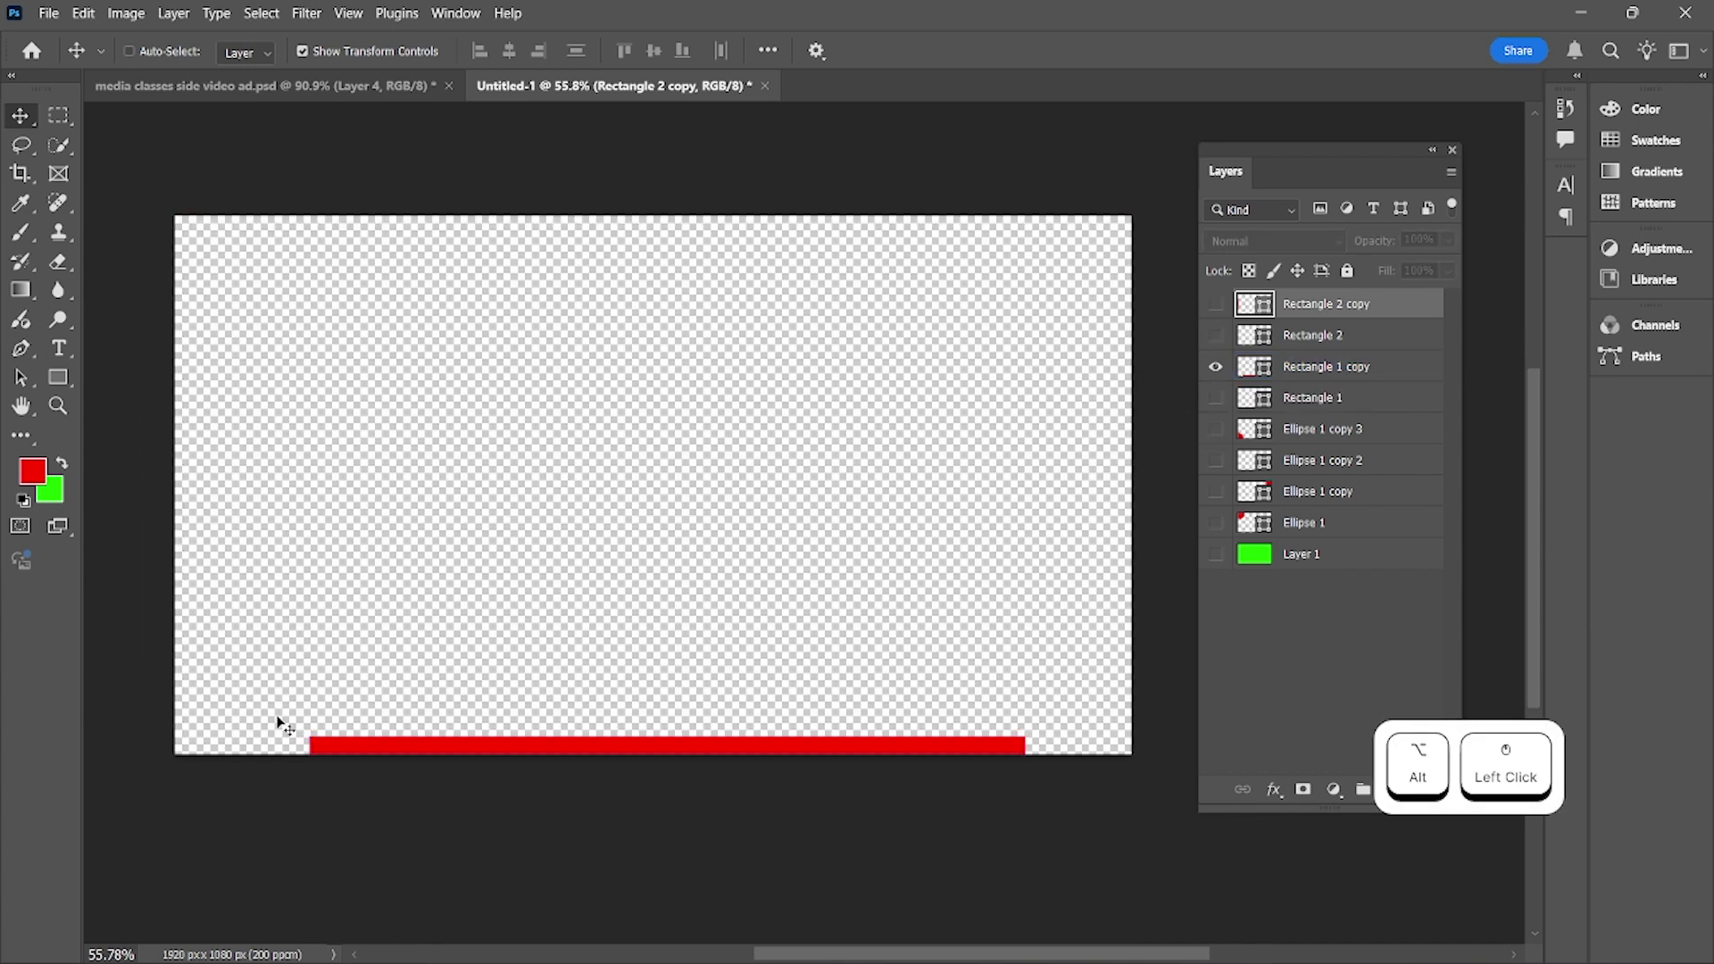
alt+click(1216, 524)
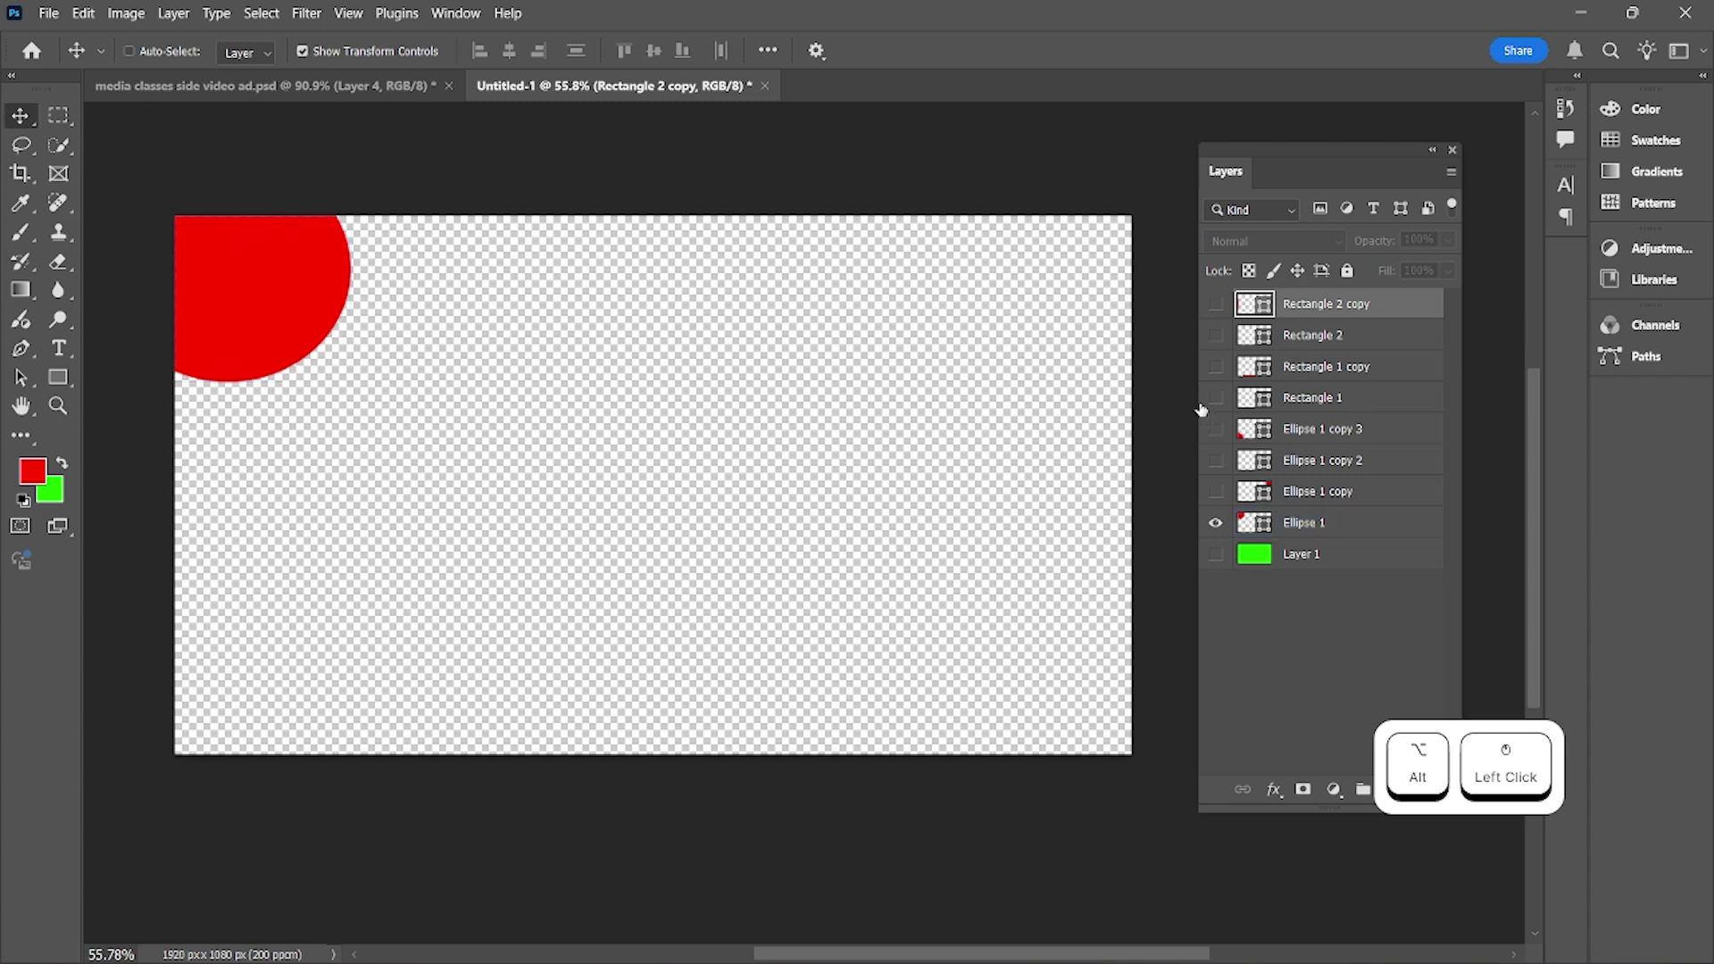
click(1215, 304)
click(1216, 335)
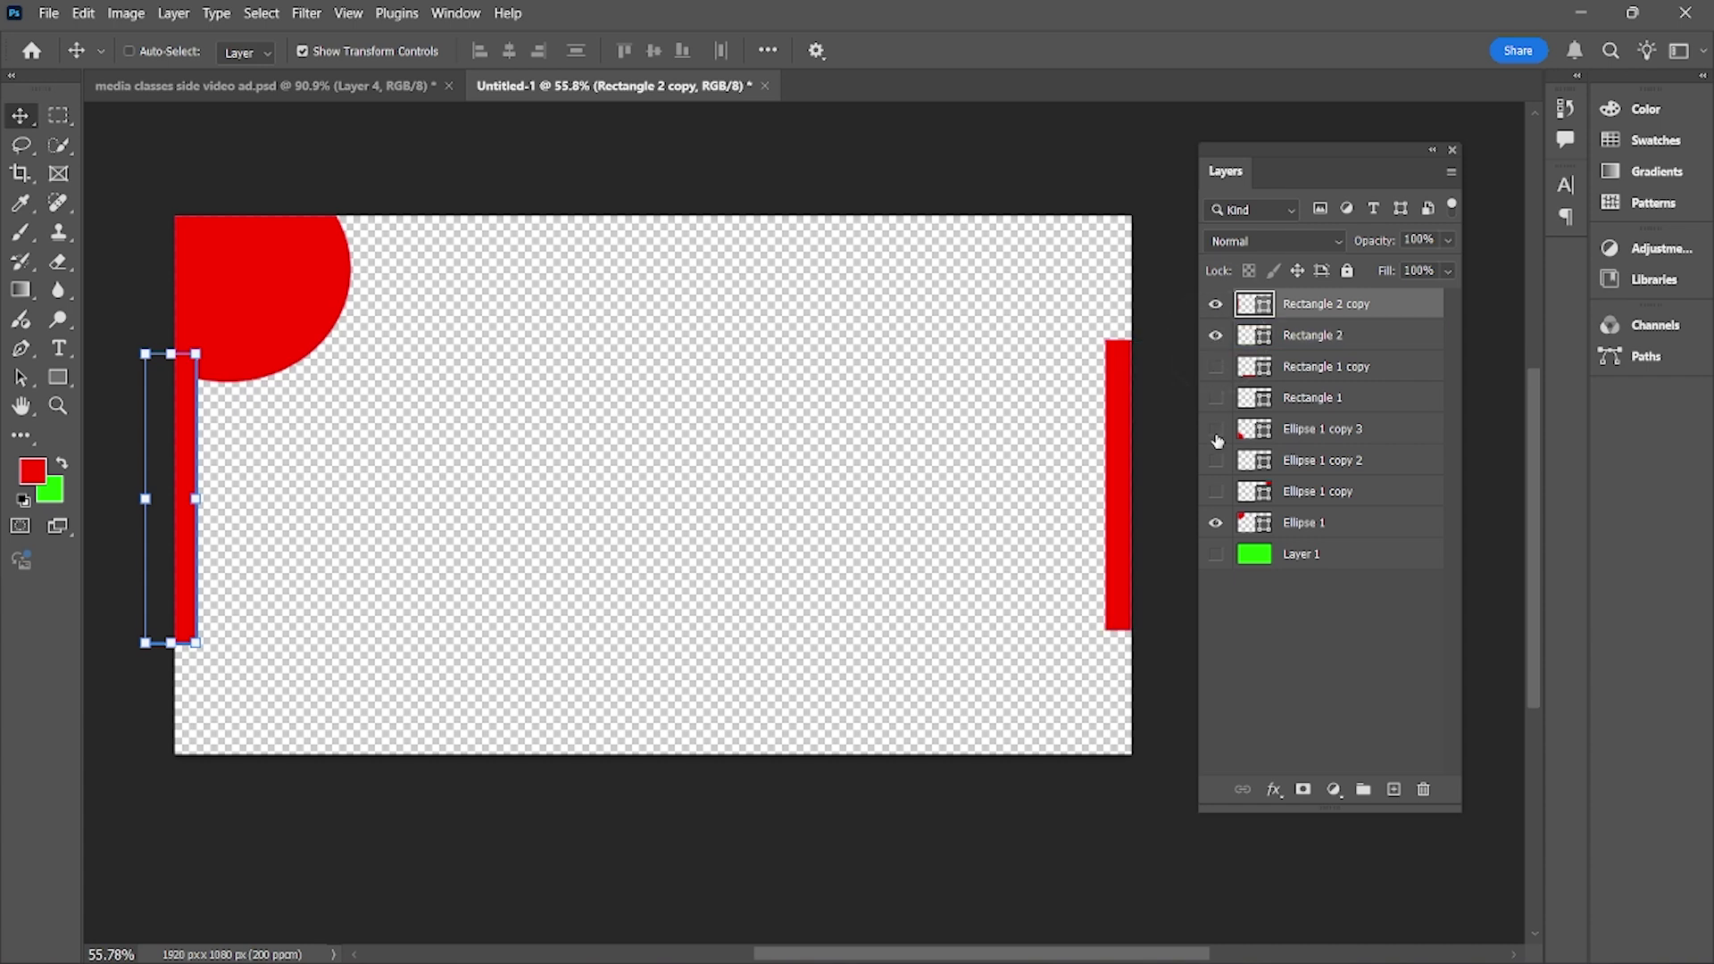
Toggle the isolation of the Ellipse 1 layer and make all the remaining hidden layers visible again
alt+click(1214, 527)
alt+click(1213, 527)
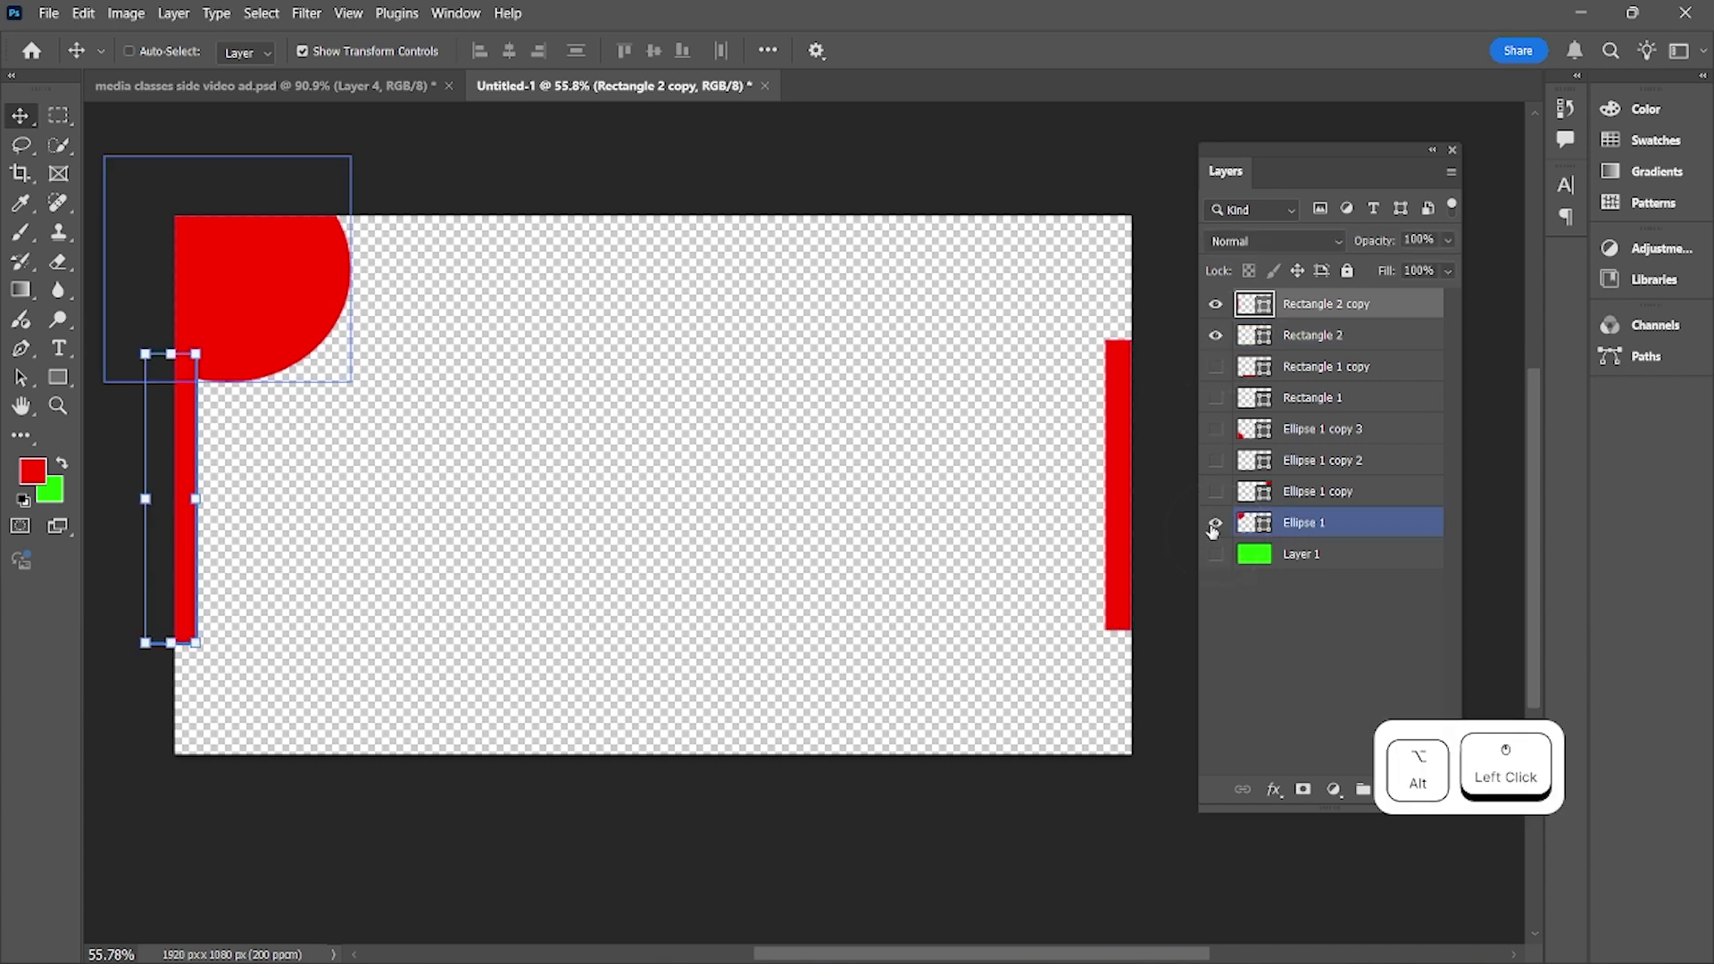
alt+click(1213, 529)
alt+click(1213, 529)
drag(1217, 369, 1228, 676)
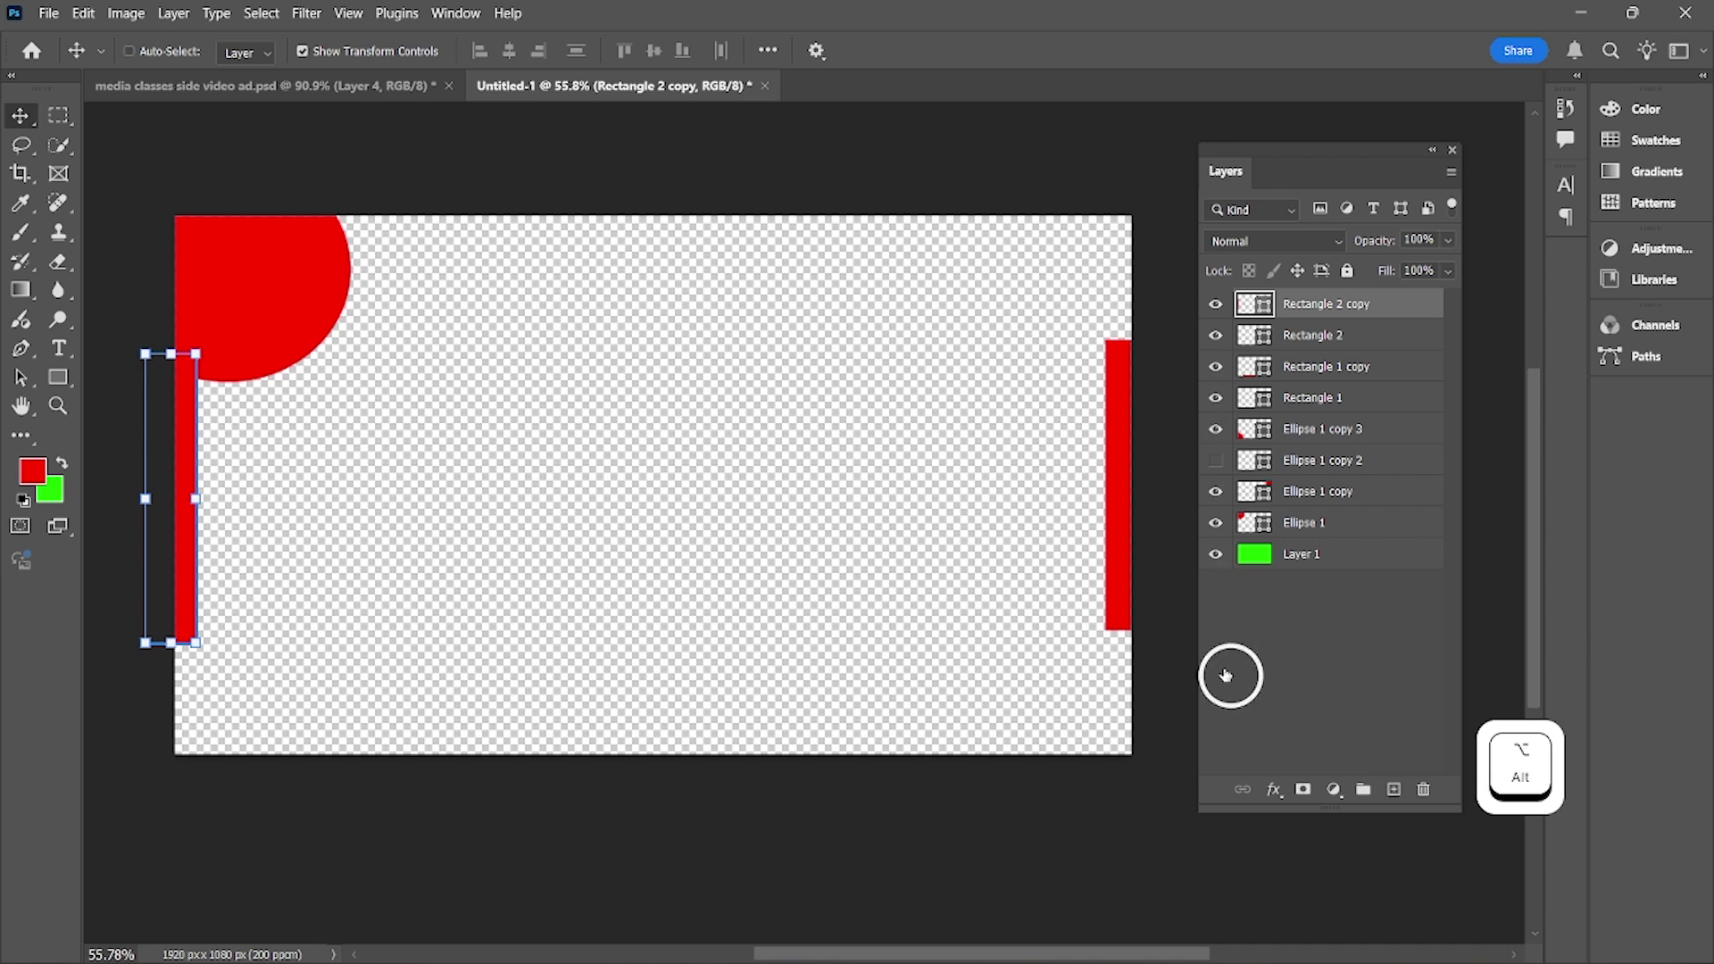
click(1217, 462)
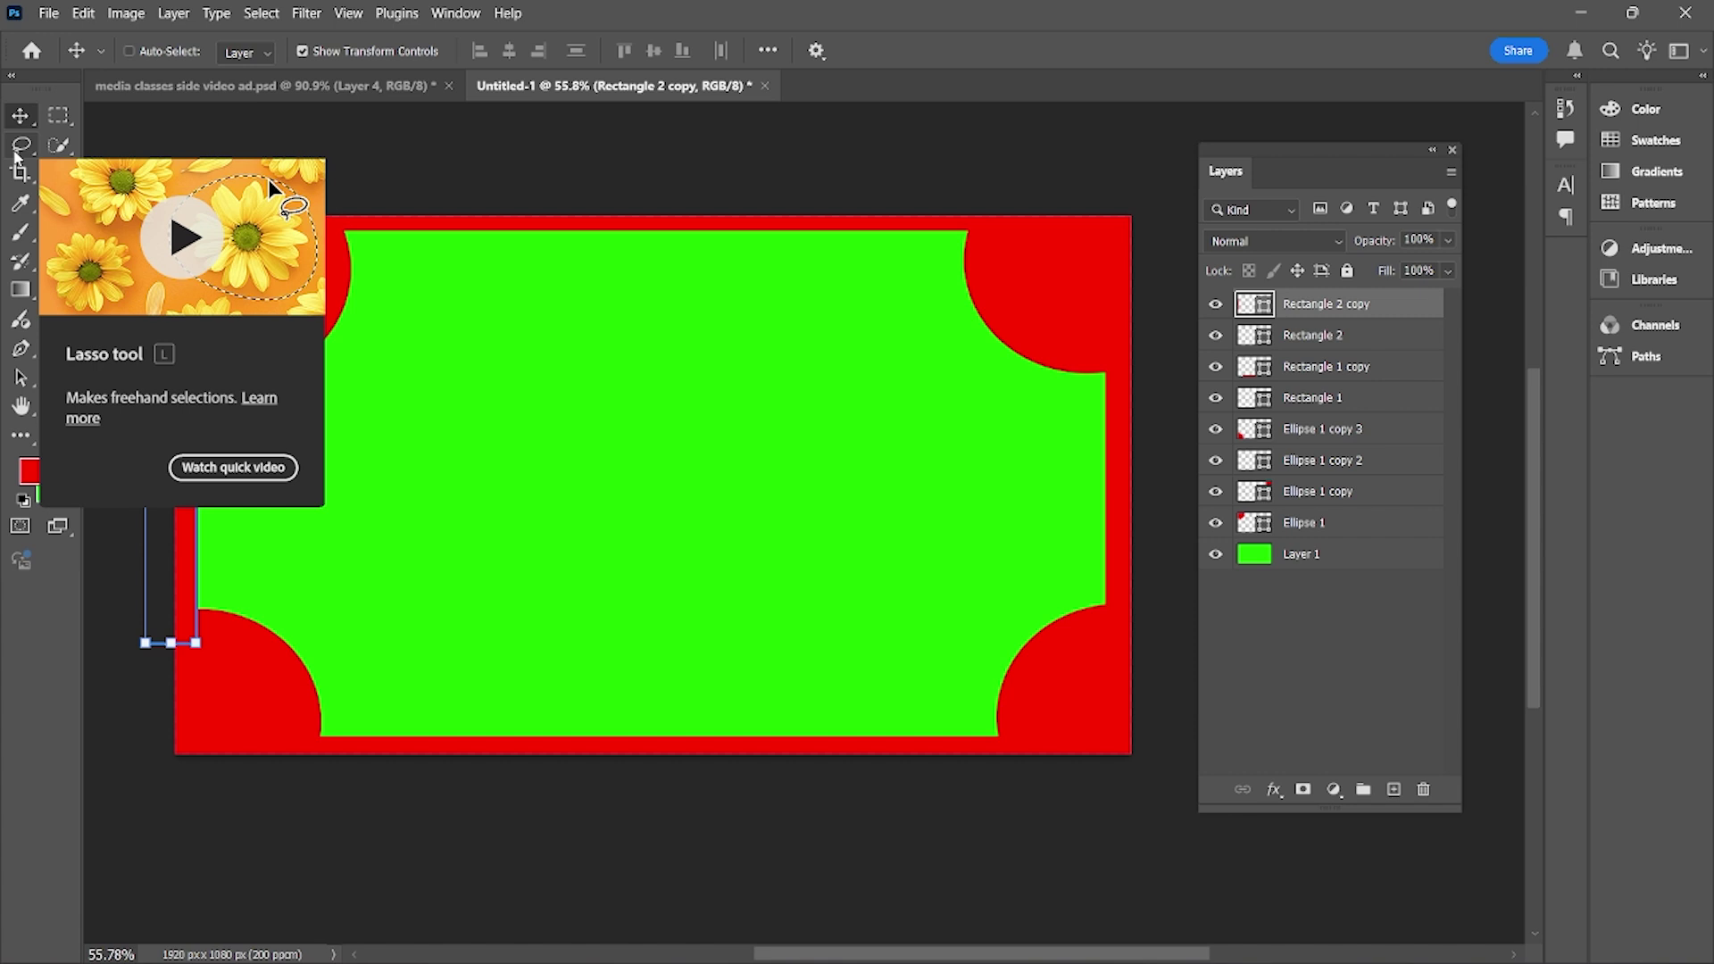
Add a new layer on top and outline a large irregular freehand selection across the canvas's middle with the Lasso tool
click(16, 156)
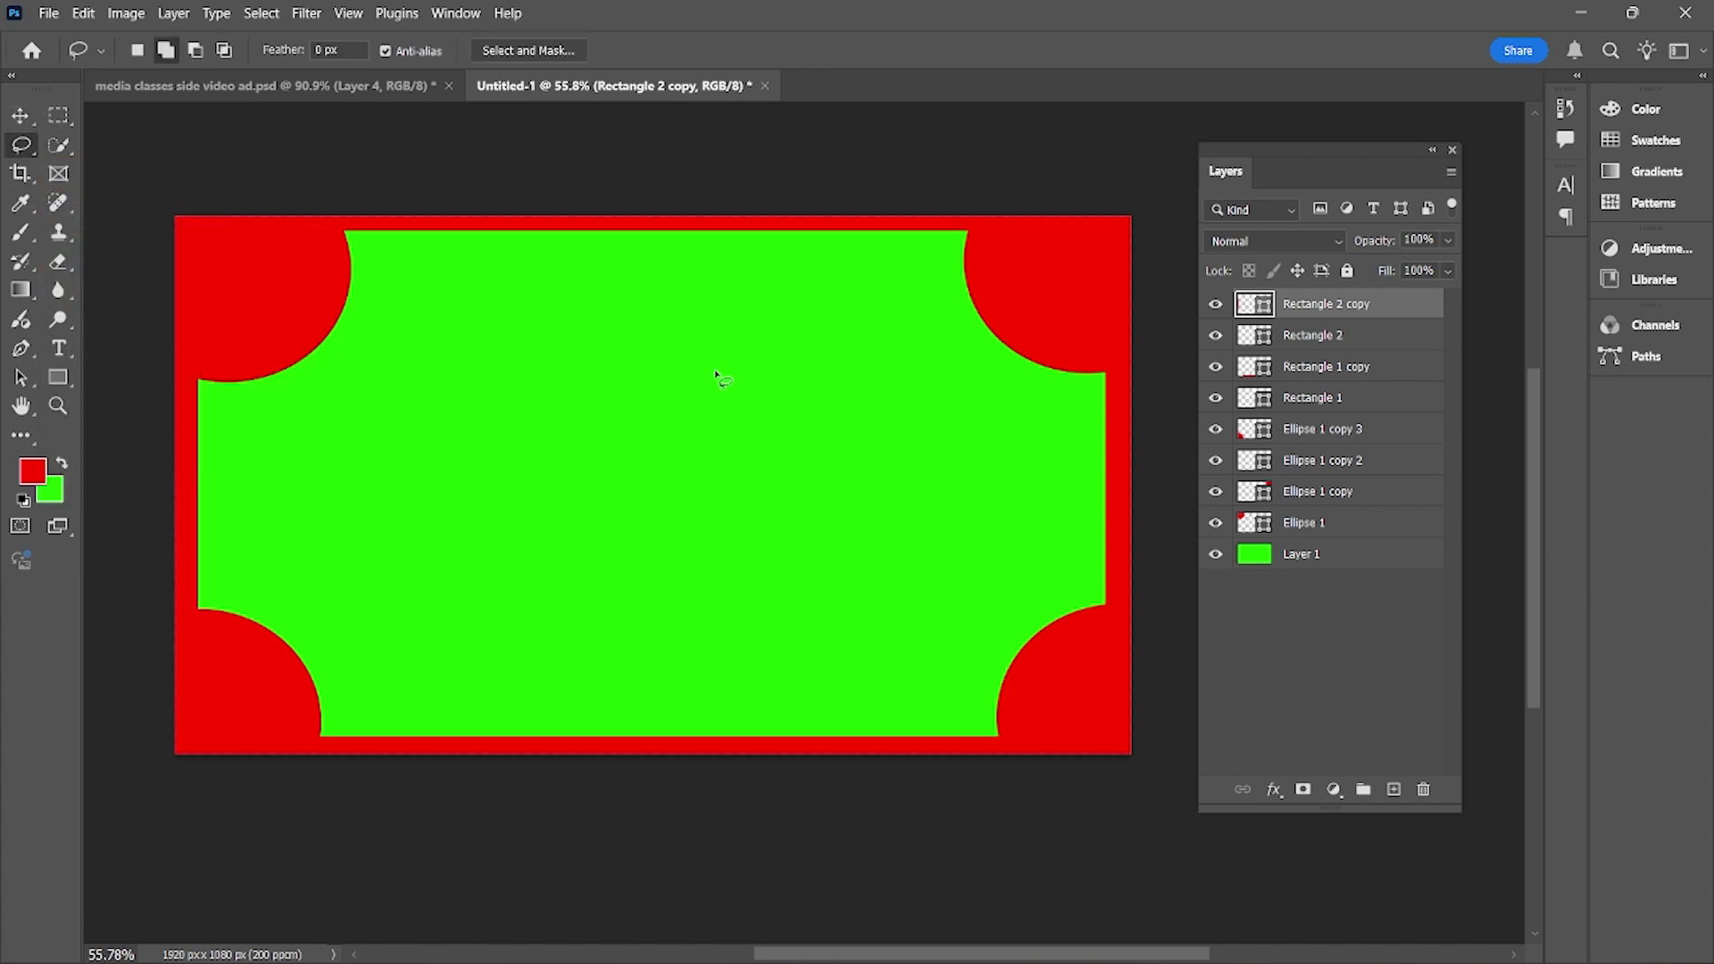
click(1394, 789)
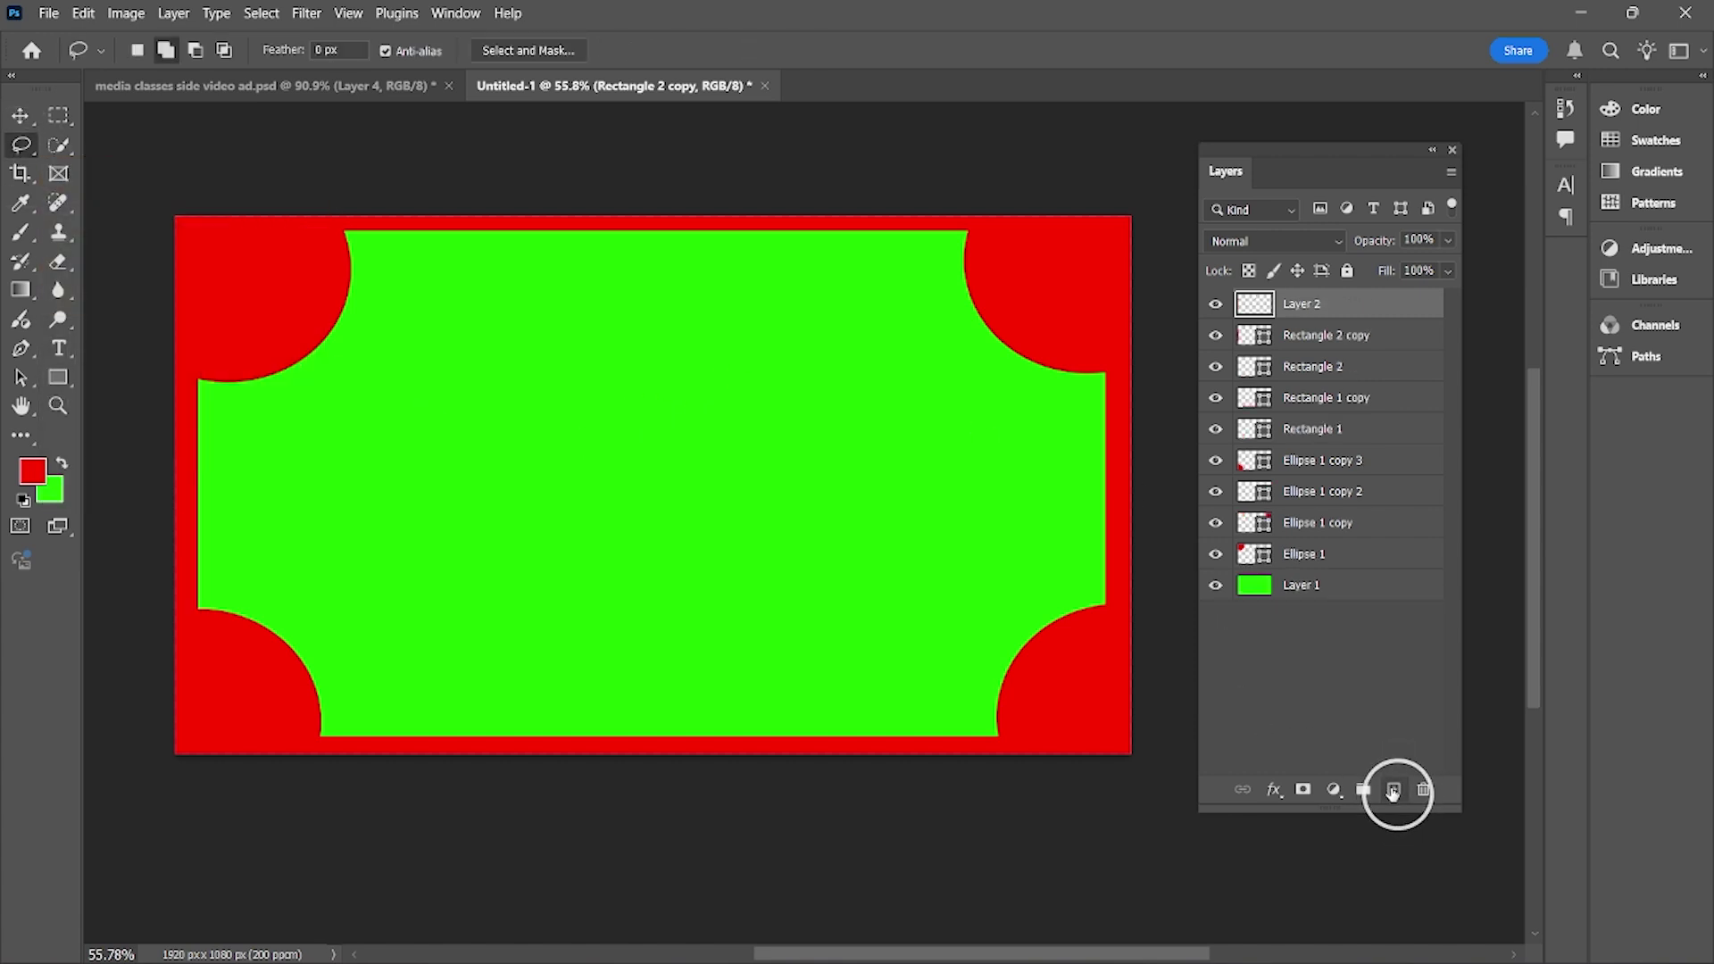
mouse_move(717, 368)
mouse_down()
mouse_move(635, 321)
mouse_move(501, 319)
mouse_move(386, 359)
mouse_move(321, 329)
mouse_move(302, 351)
mouse_move(361, 438)
mouse_move(430, 652)
mouse_move(535, 659)
mouse_move(666, 537)
mouse_move(835, 538)
mouse_move(943, 608)
mouse_move(965, 512)
mouse_move(682, 428)
mouse_move(710, 361)
mouse_up()
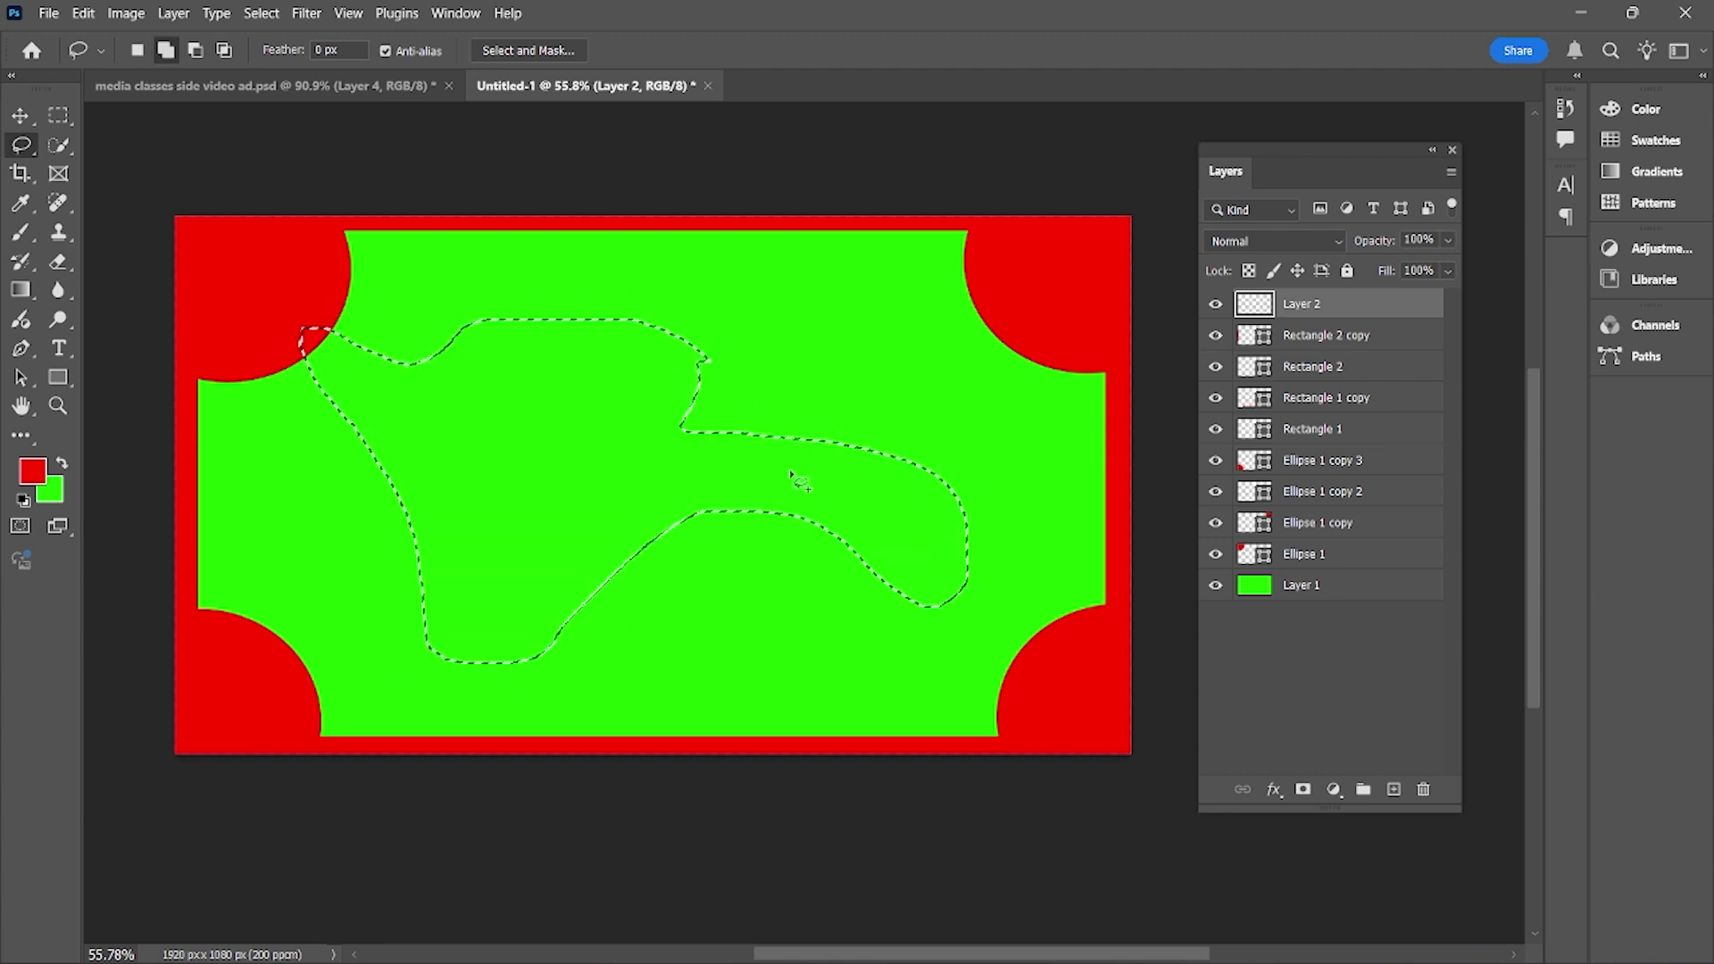
Set the foreground colour to yellow, #fff001
click(32, 470)
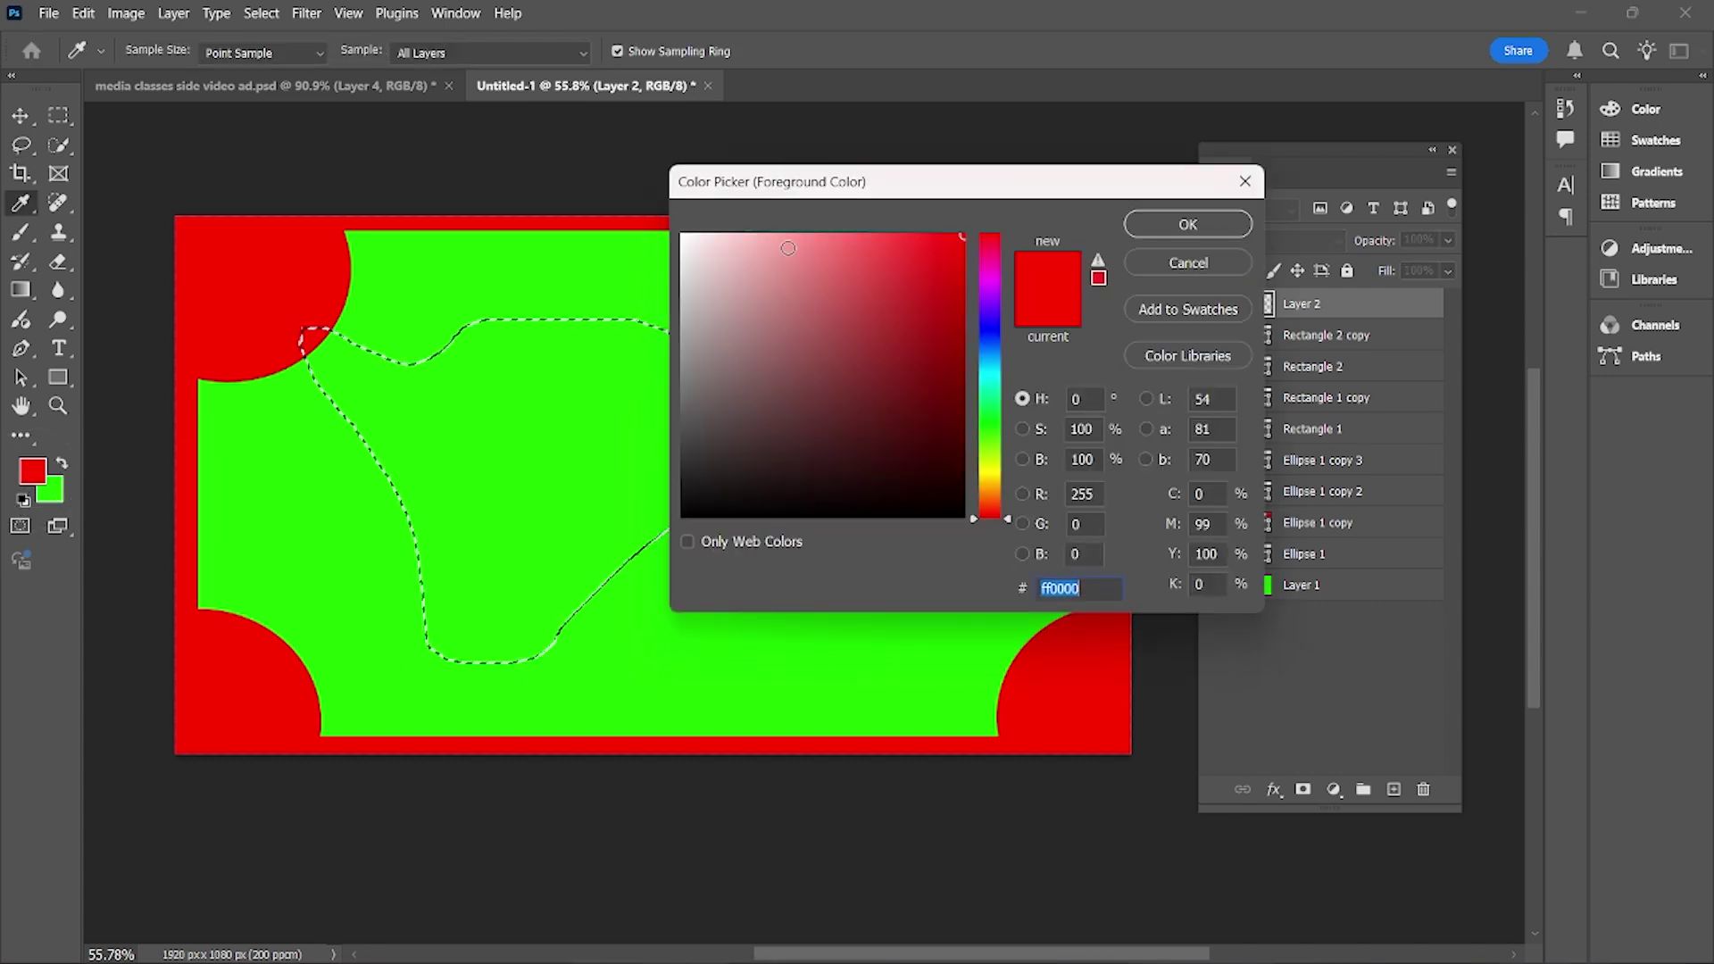
click(992, 474)
click(923, 300)
drag(923, 300, 966, 211)
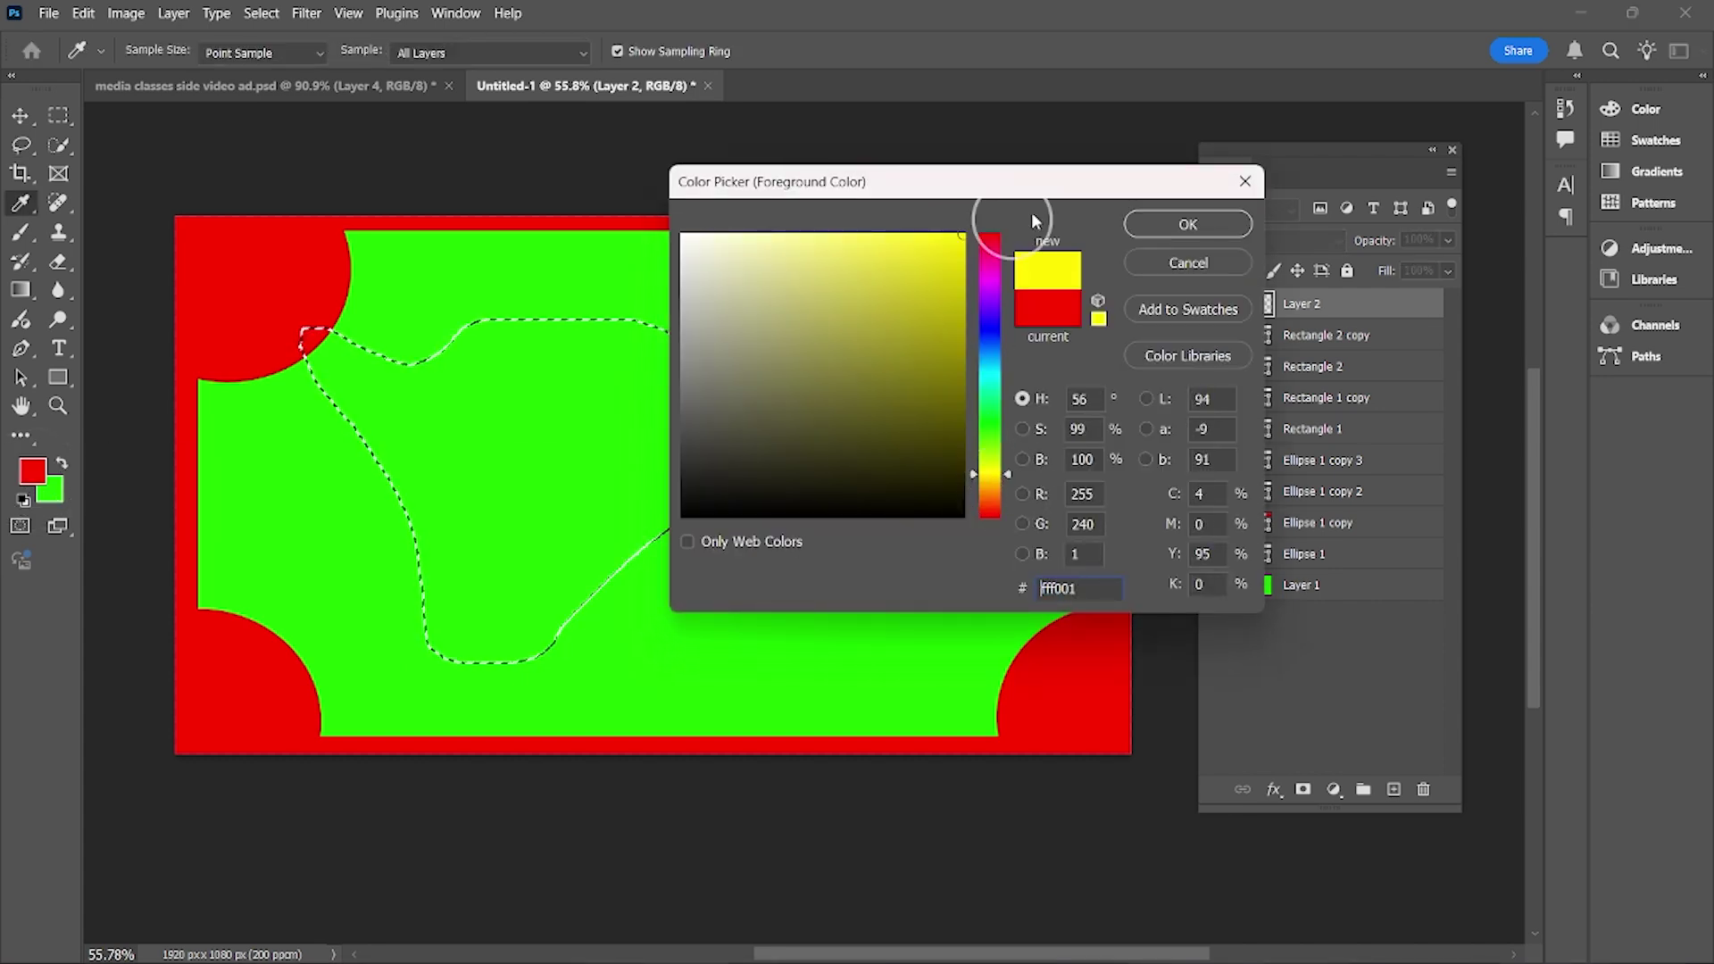
click(1188, 224)
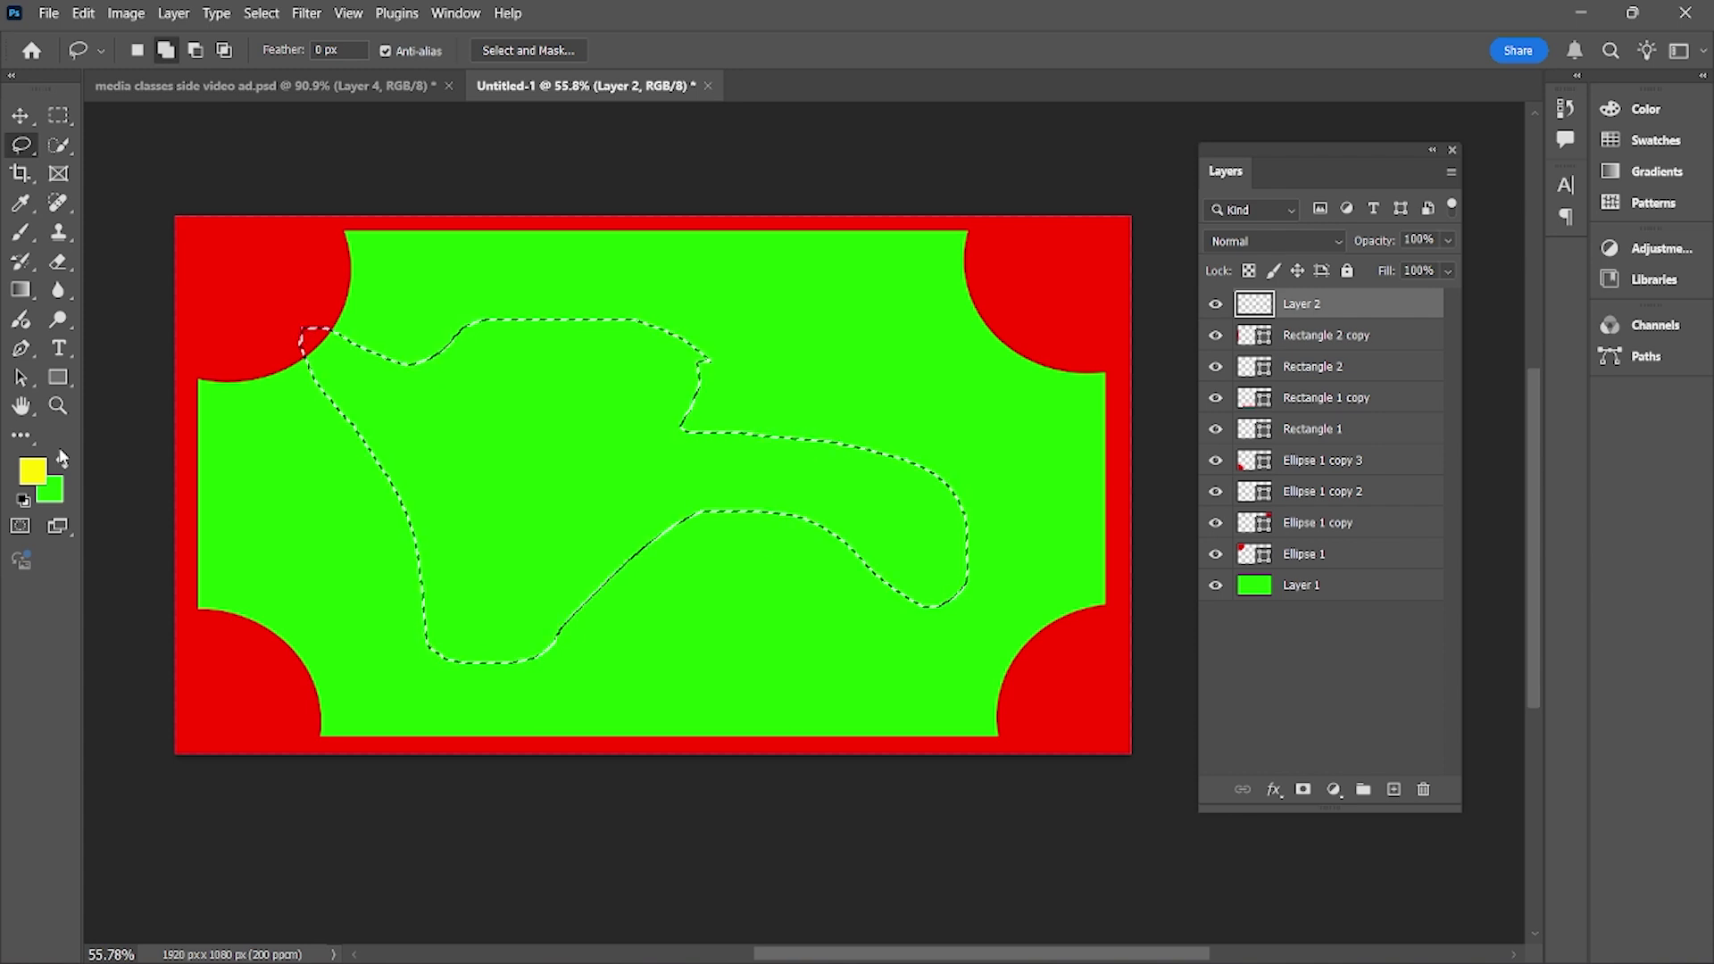
Fill the lasso selection with the foreground colour, deselect, and move the yellow shape slightly up and to the left
key(alt+BackSpace)
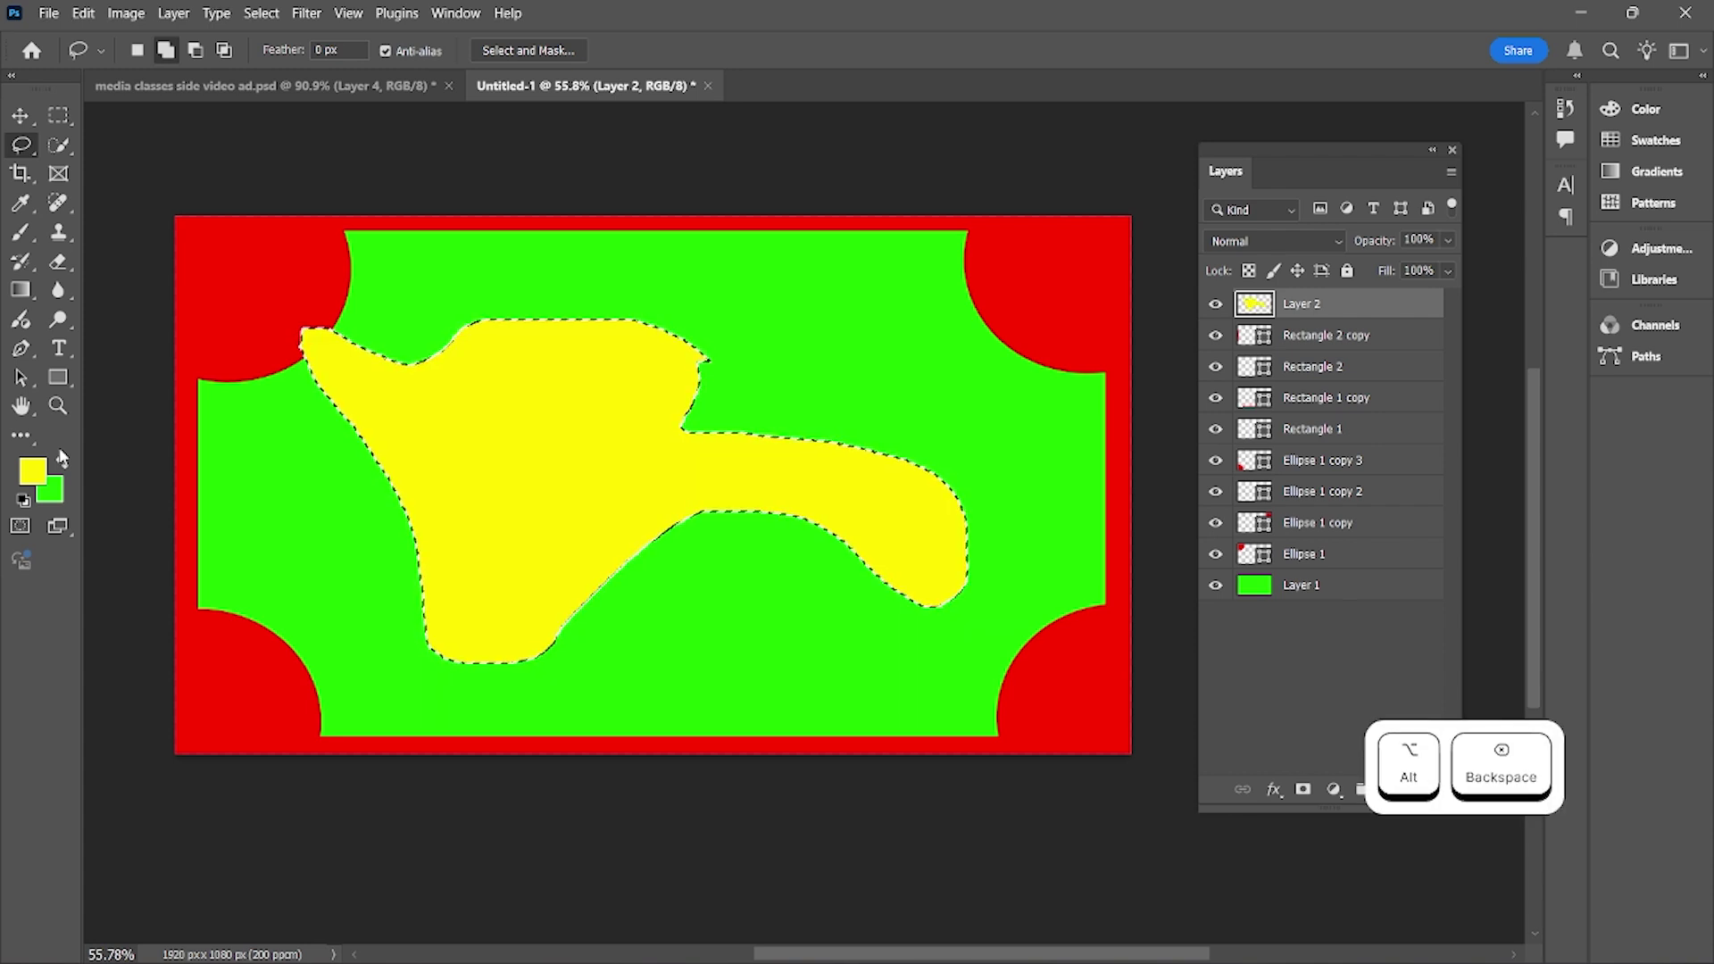
key(ctrl+d)
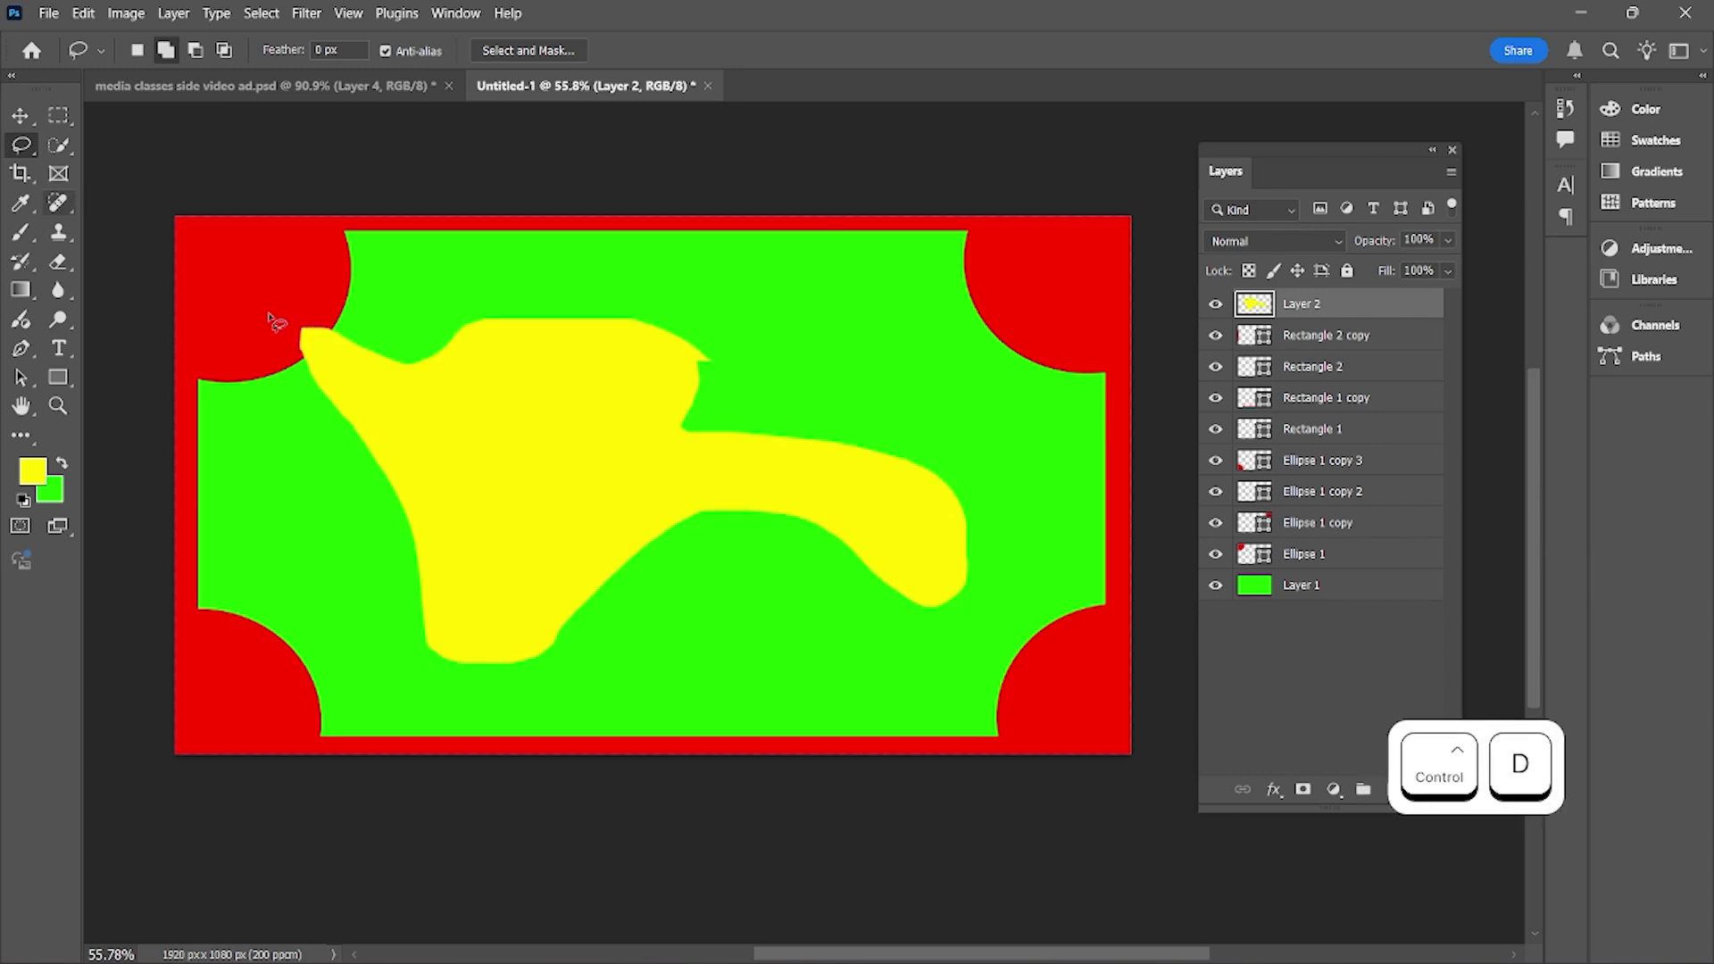
click(21, 116)
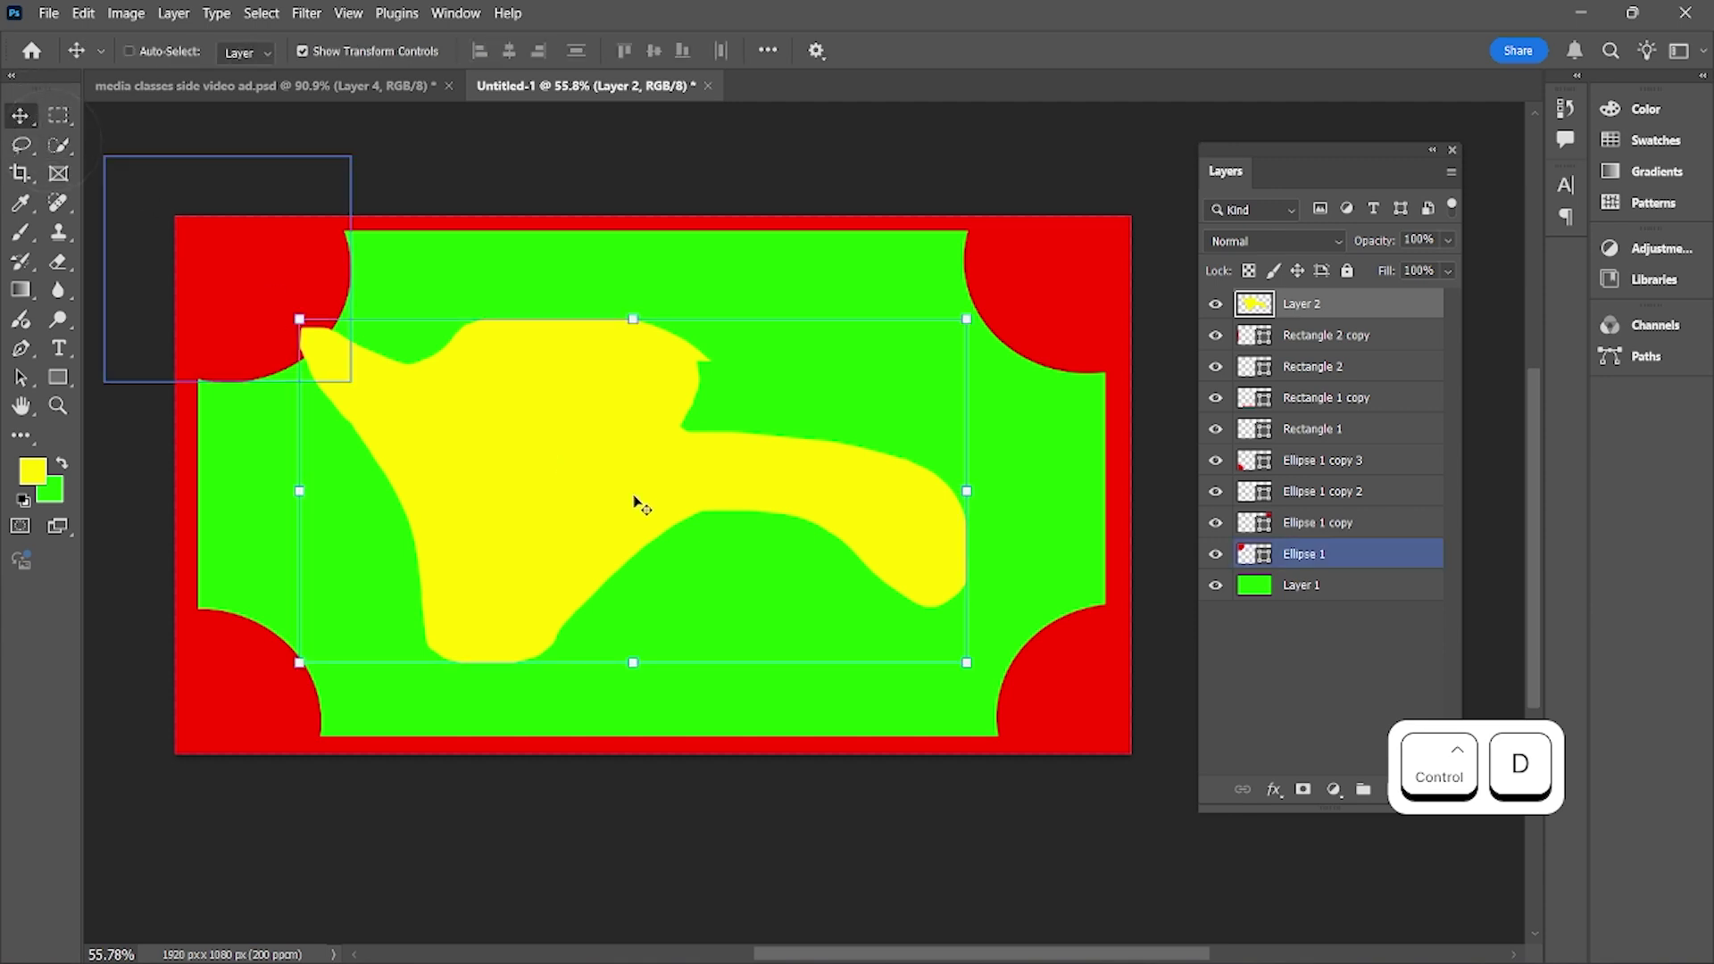
drag(656, 529, 591, 495)
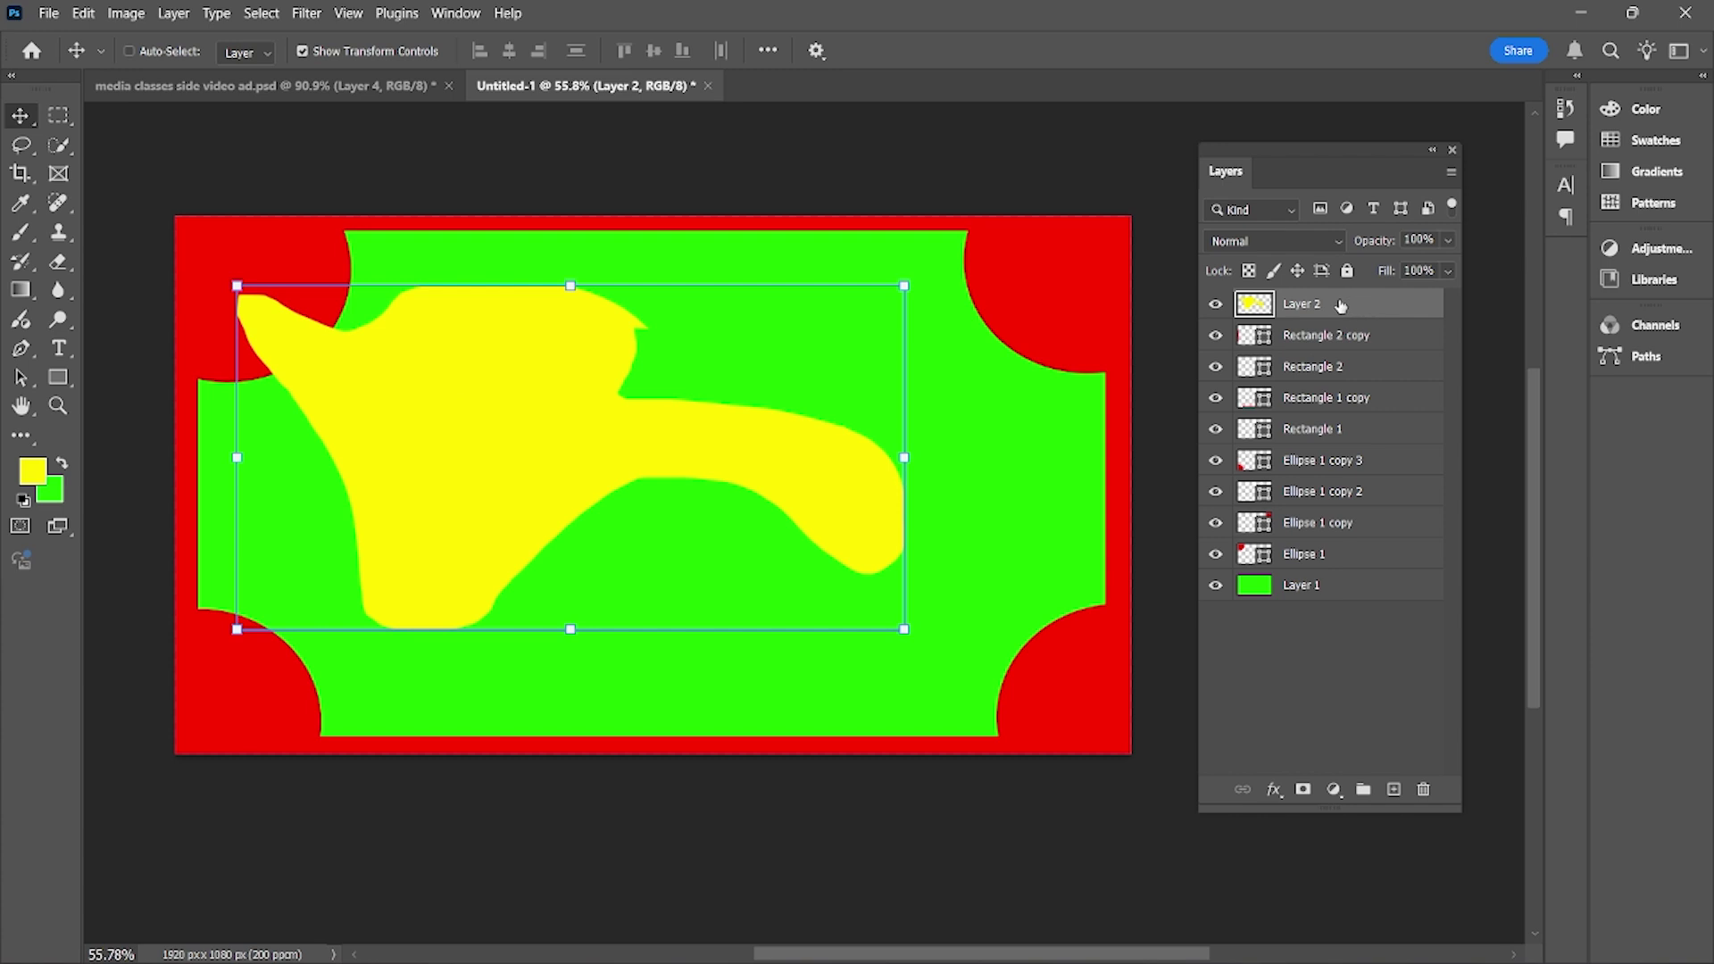
Move Layer 2 directly above Layer 1 in the layer stack, isolate it, and make all the other layers visible again
drag(1340, 305, 1354, 572)
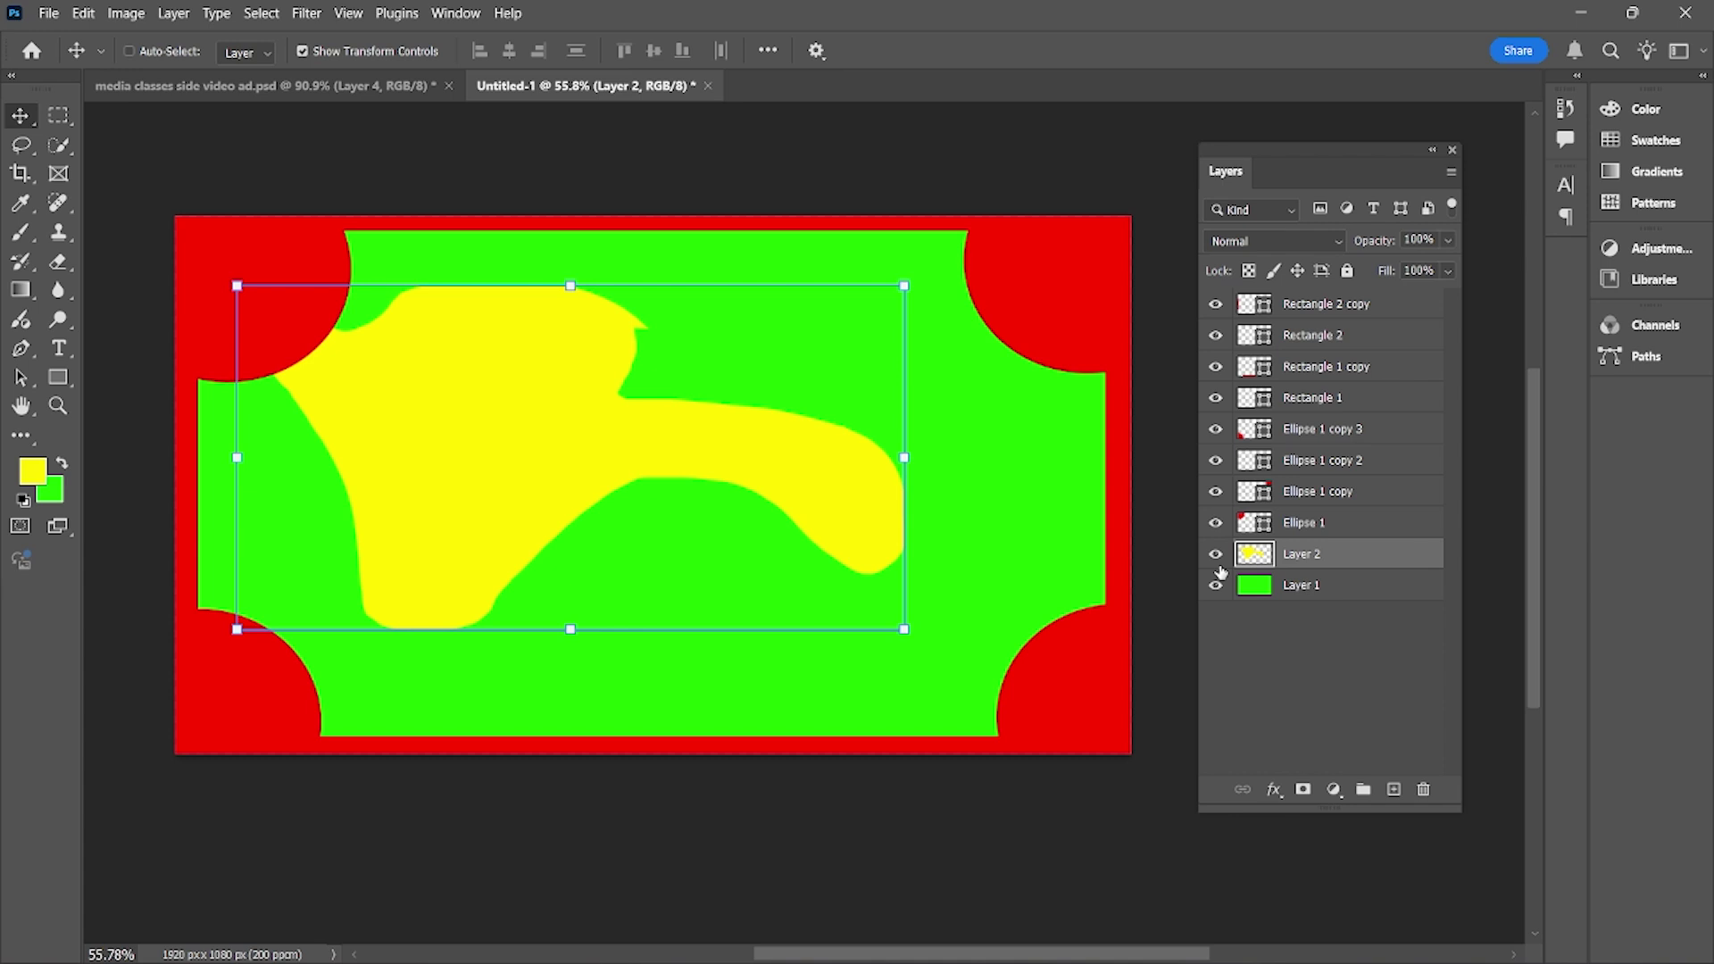
alt+click(1218, 568)
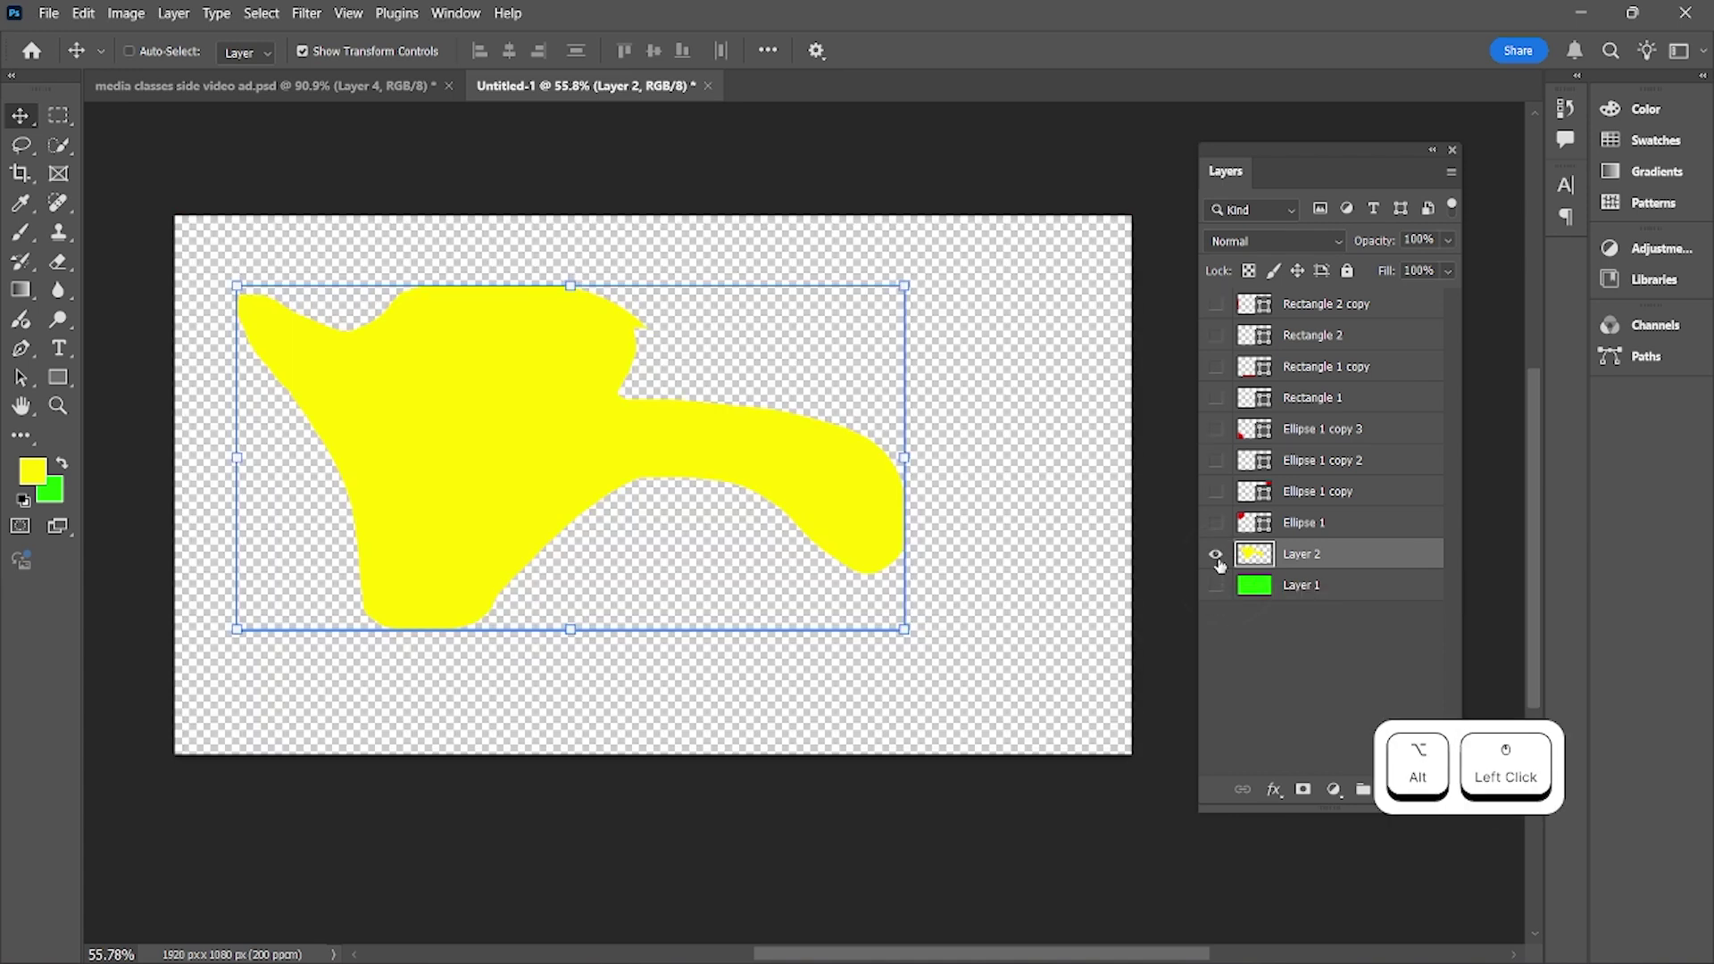
alt+click(1217, 562)
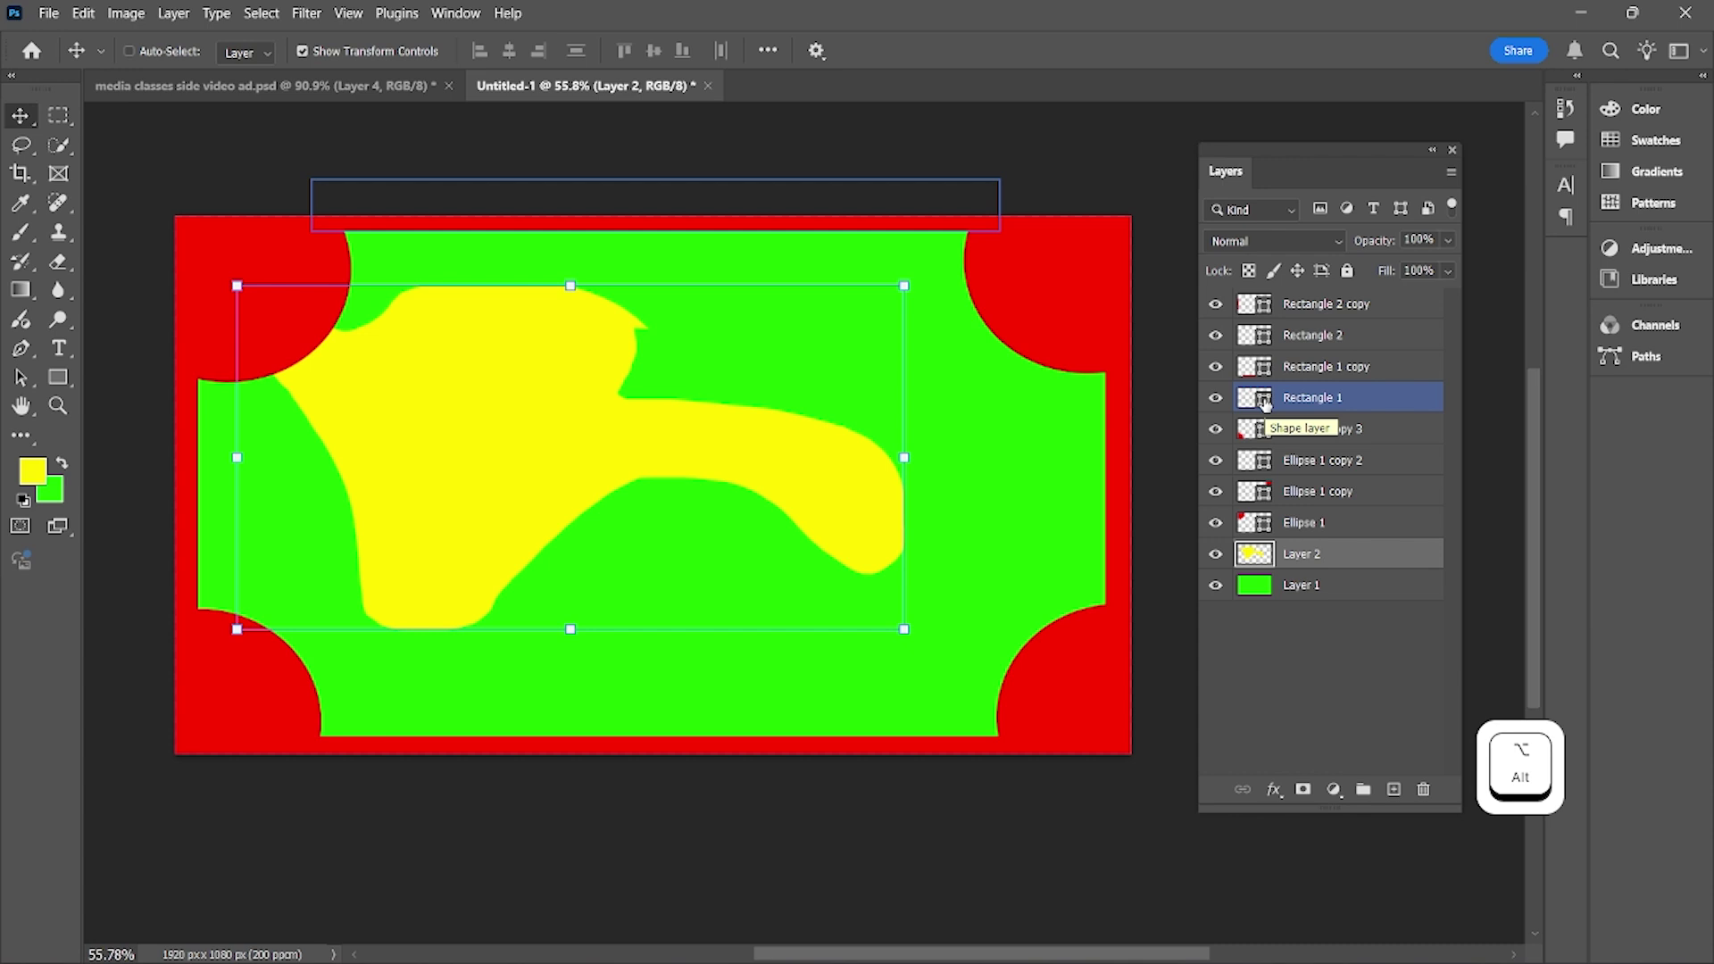
Hide and reshow the Ellipse 1 layer, and delete Layer 2 with the yellow shape
click(1216, 525)
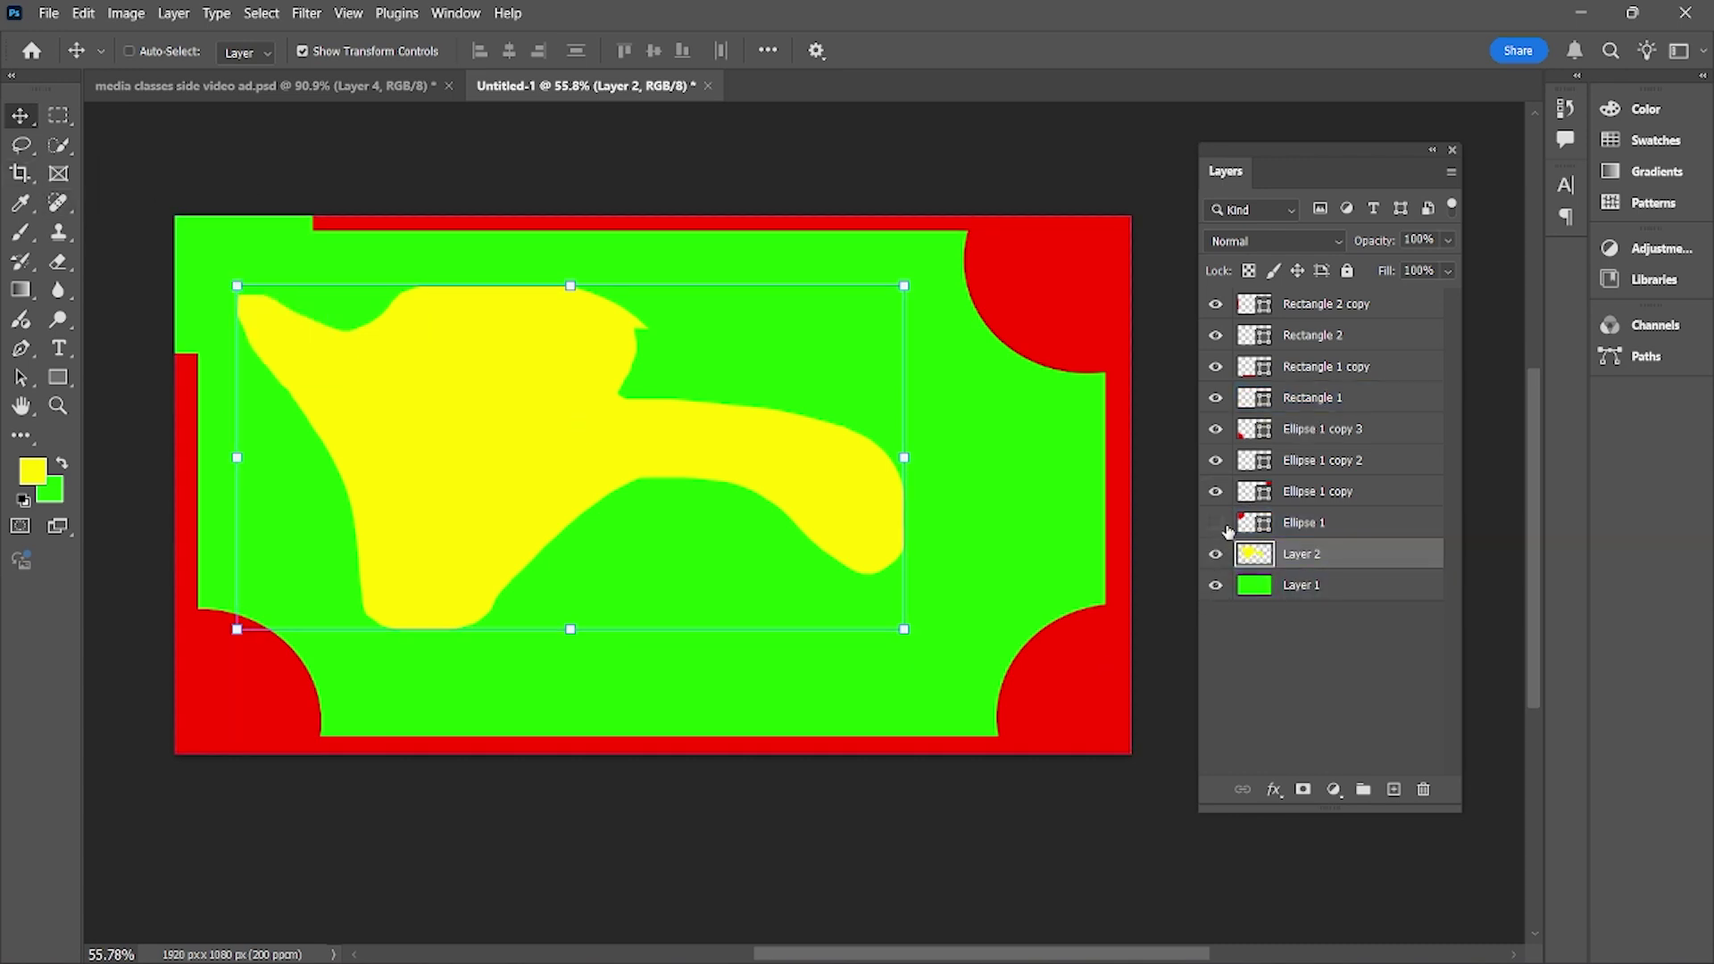
click(1220, 526)
drag(1310, 555, 1423, 789)
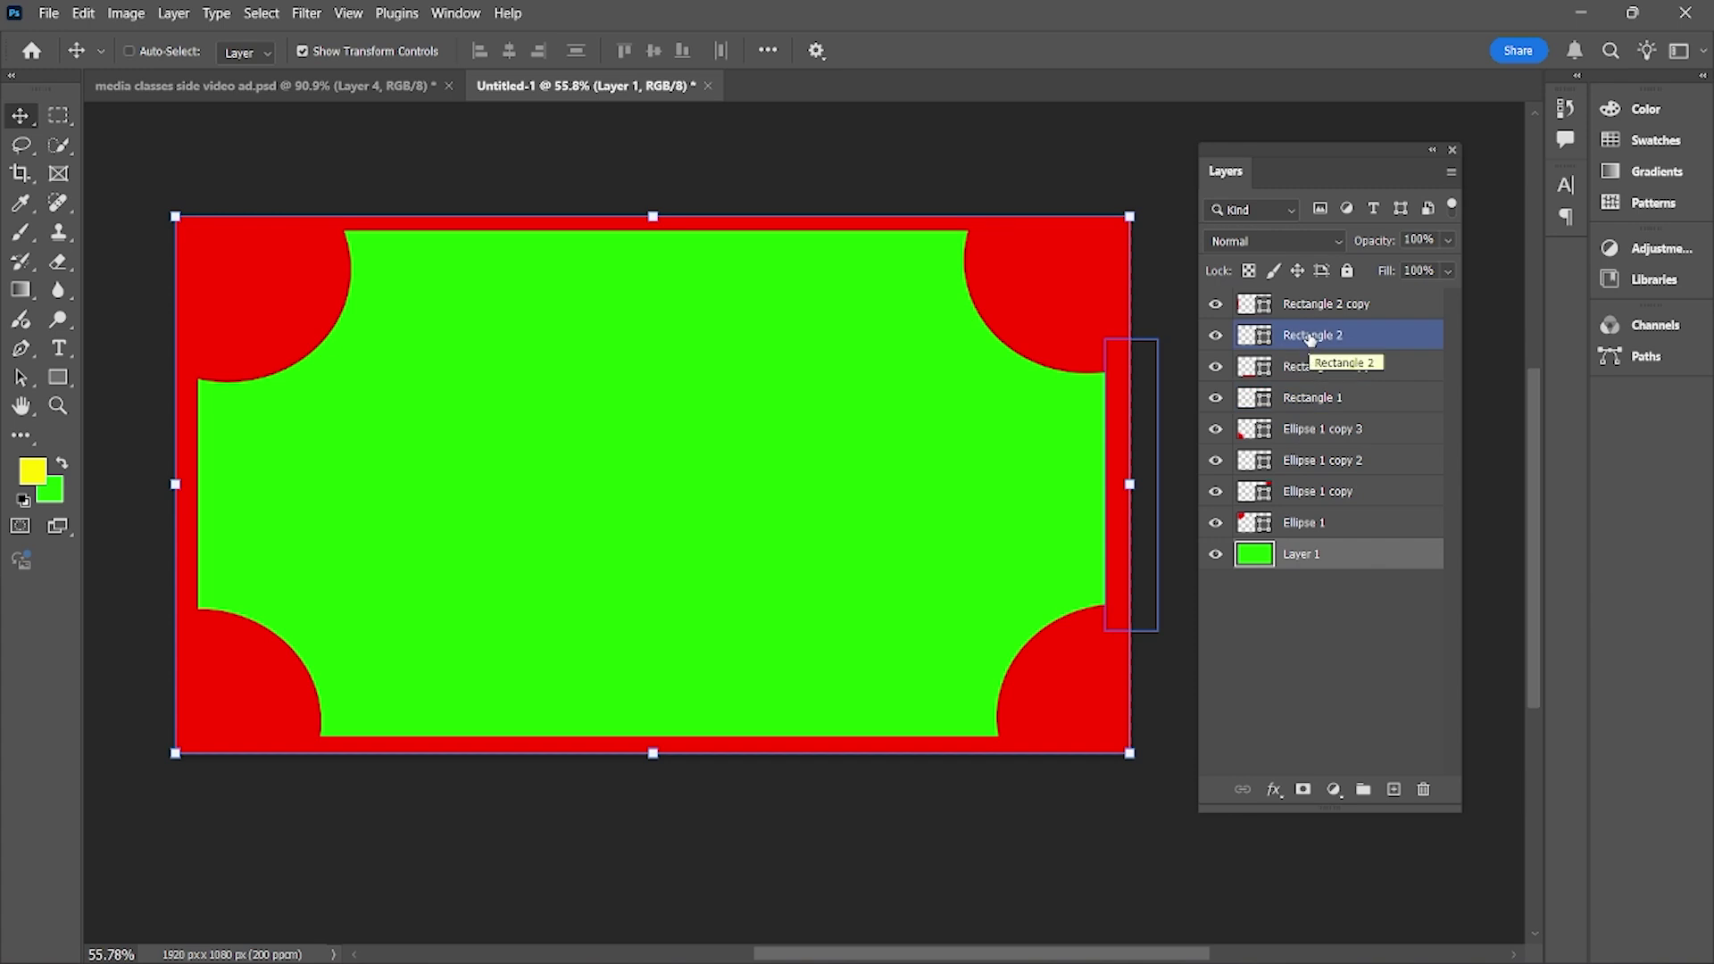
Rename Layer 1 as green
double_click(1305, 555)
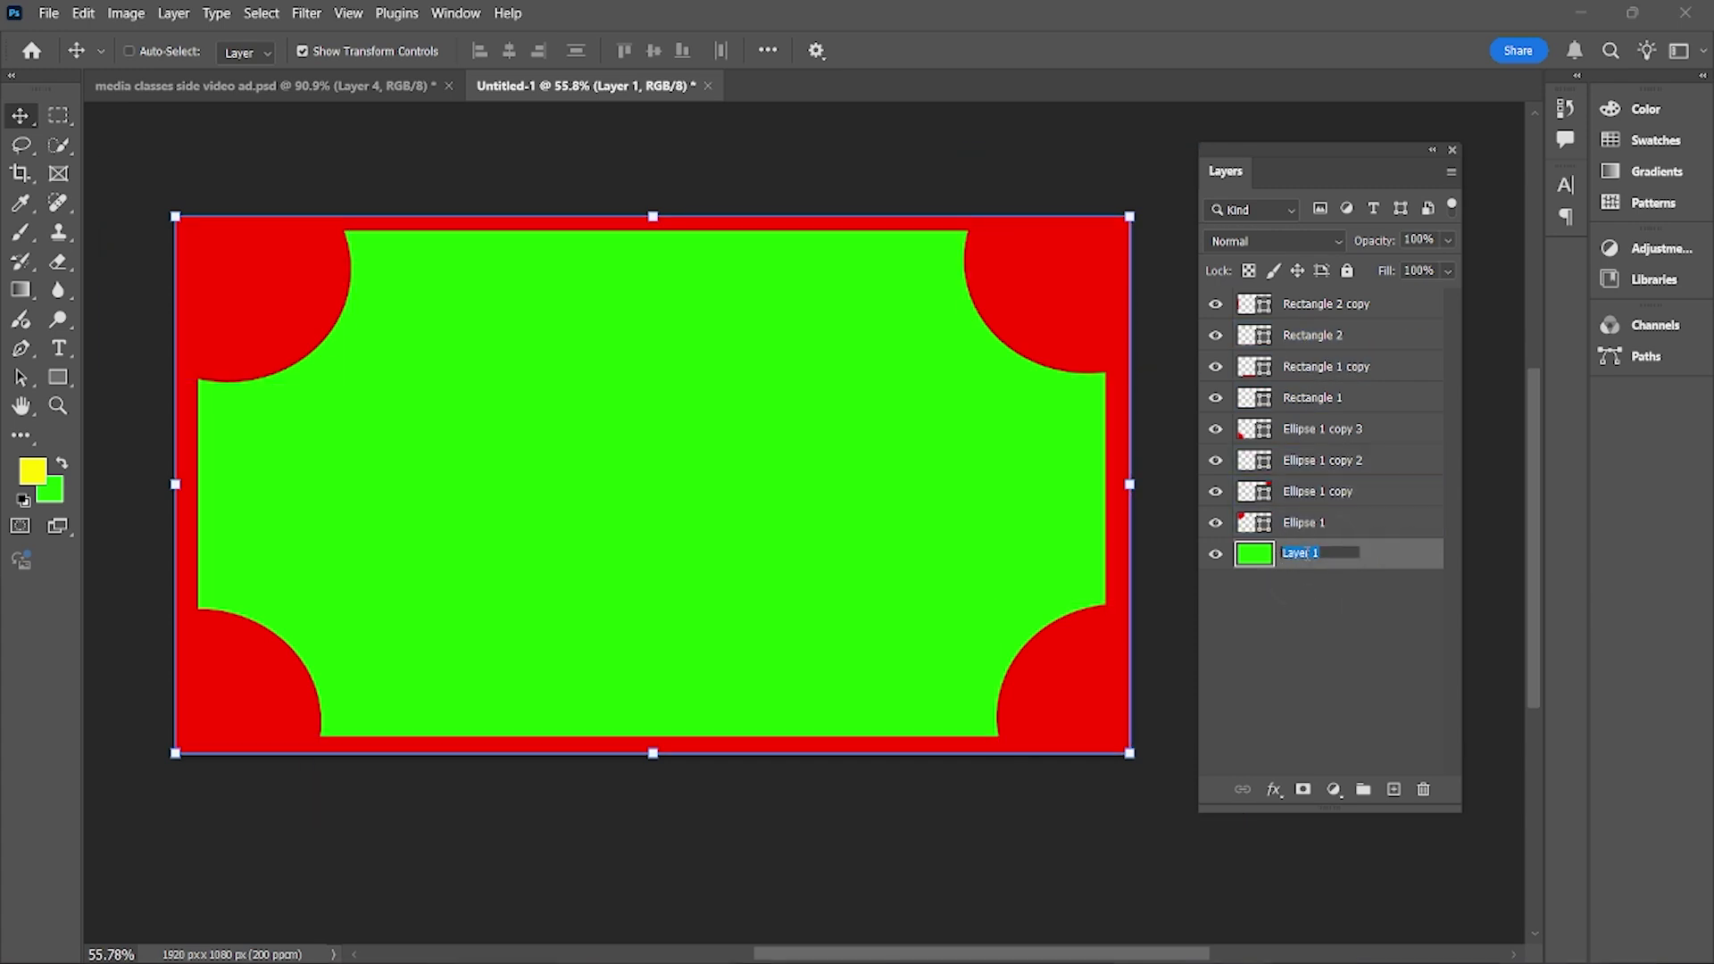
text(green)
key(Return)
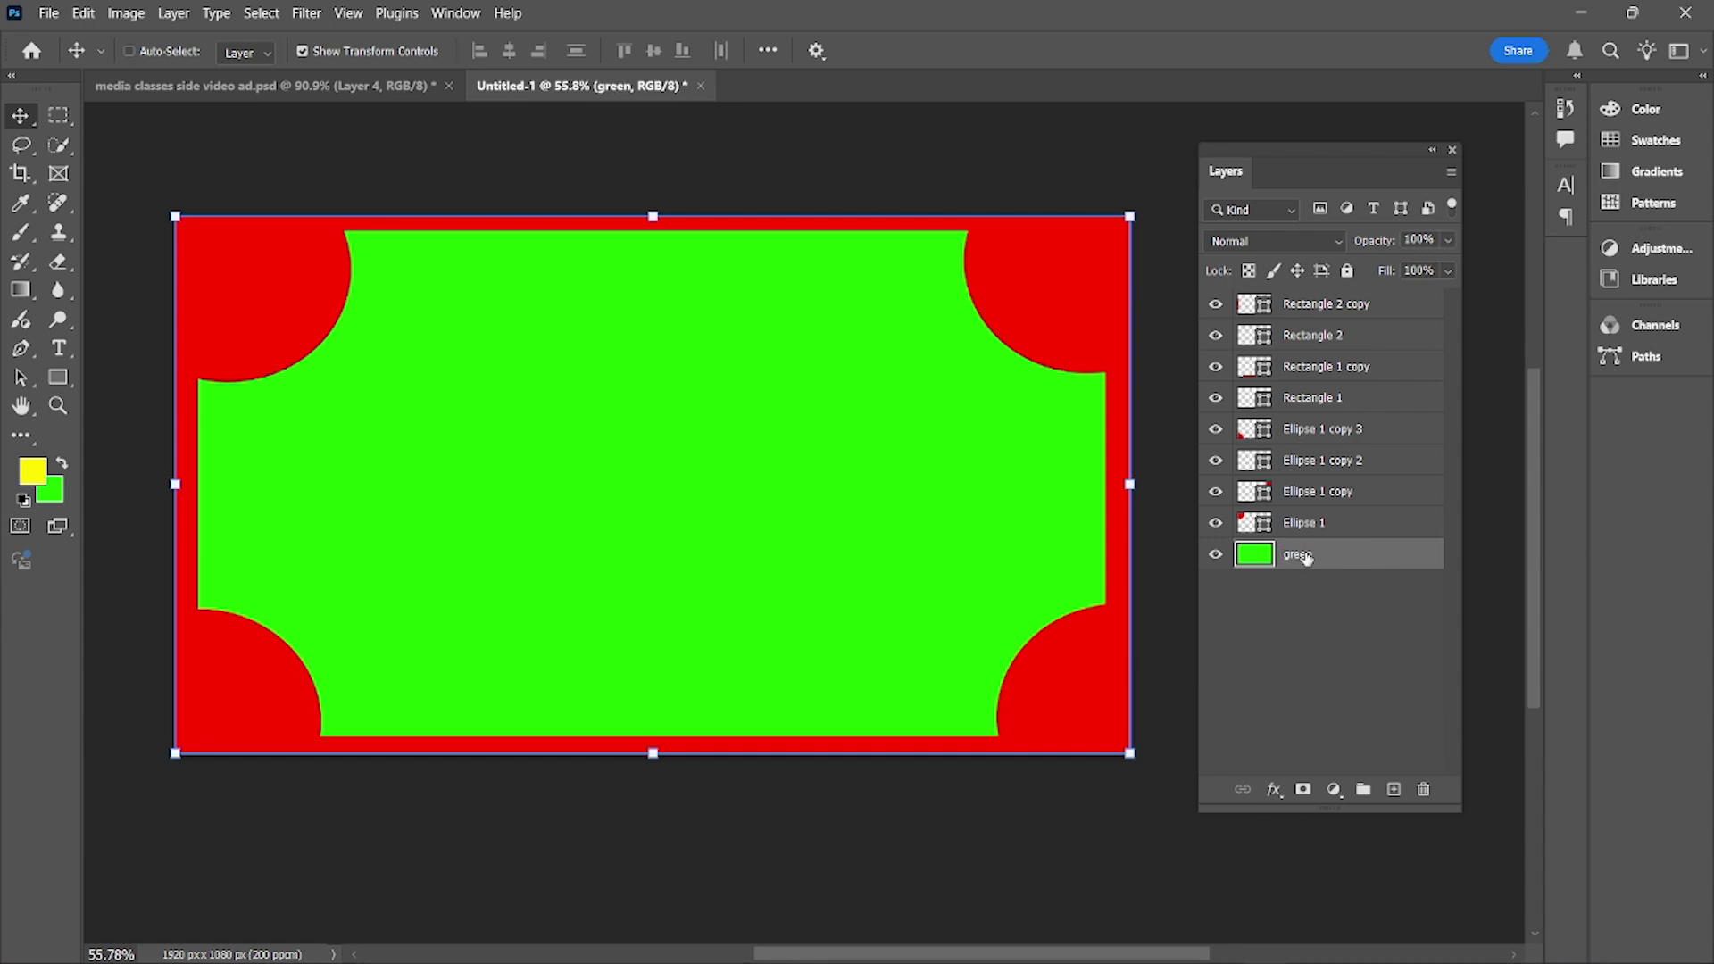
Keep the Ellipse 1 layer's name and rename the Ellipse 1 copy layer as Ellipse 2
double_click(1304, 523)
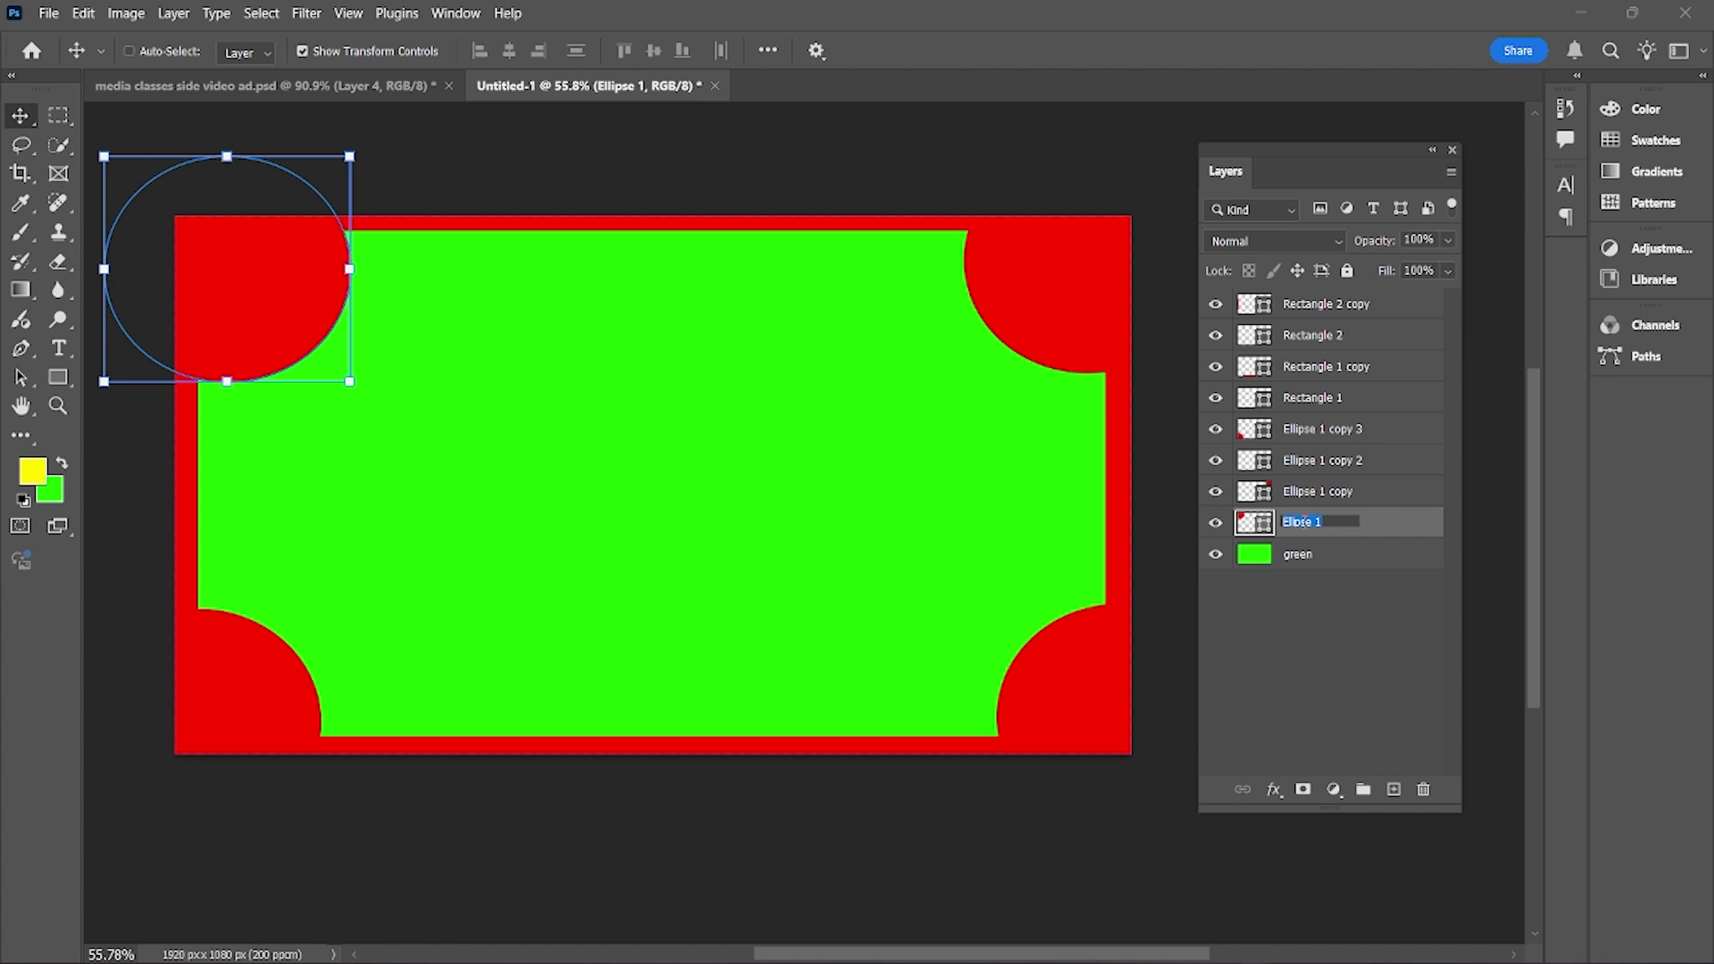
click(1333, 641)
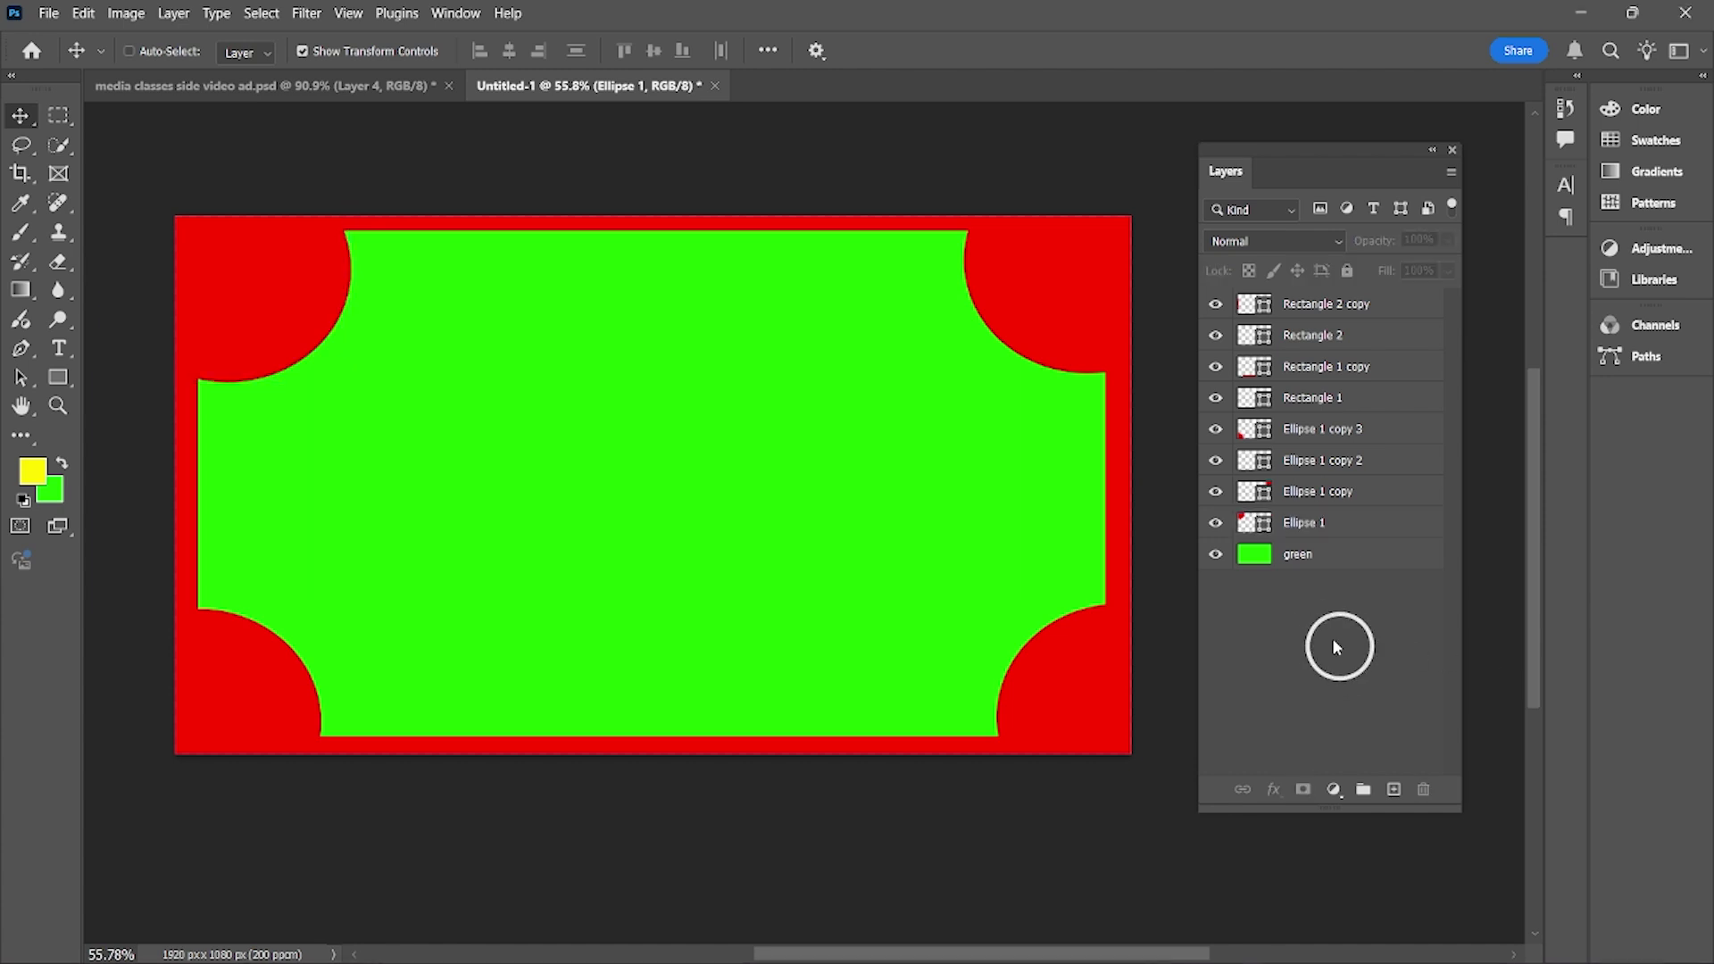
double_click(1324, 491)
drag(1350, 492, 1317, 490)
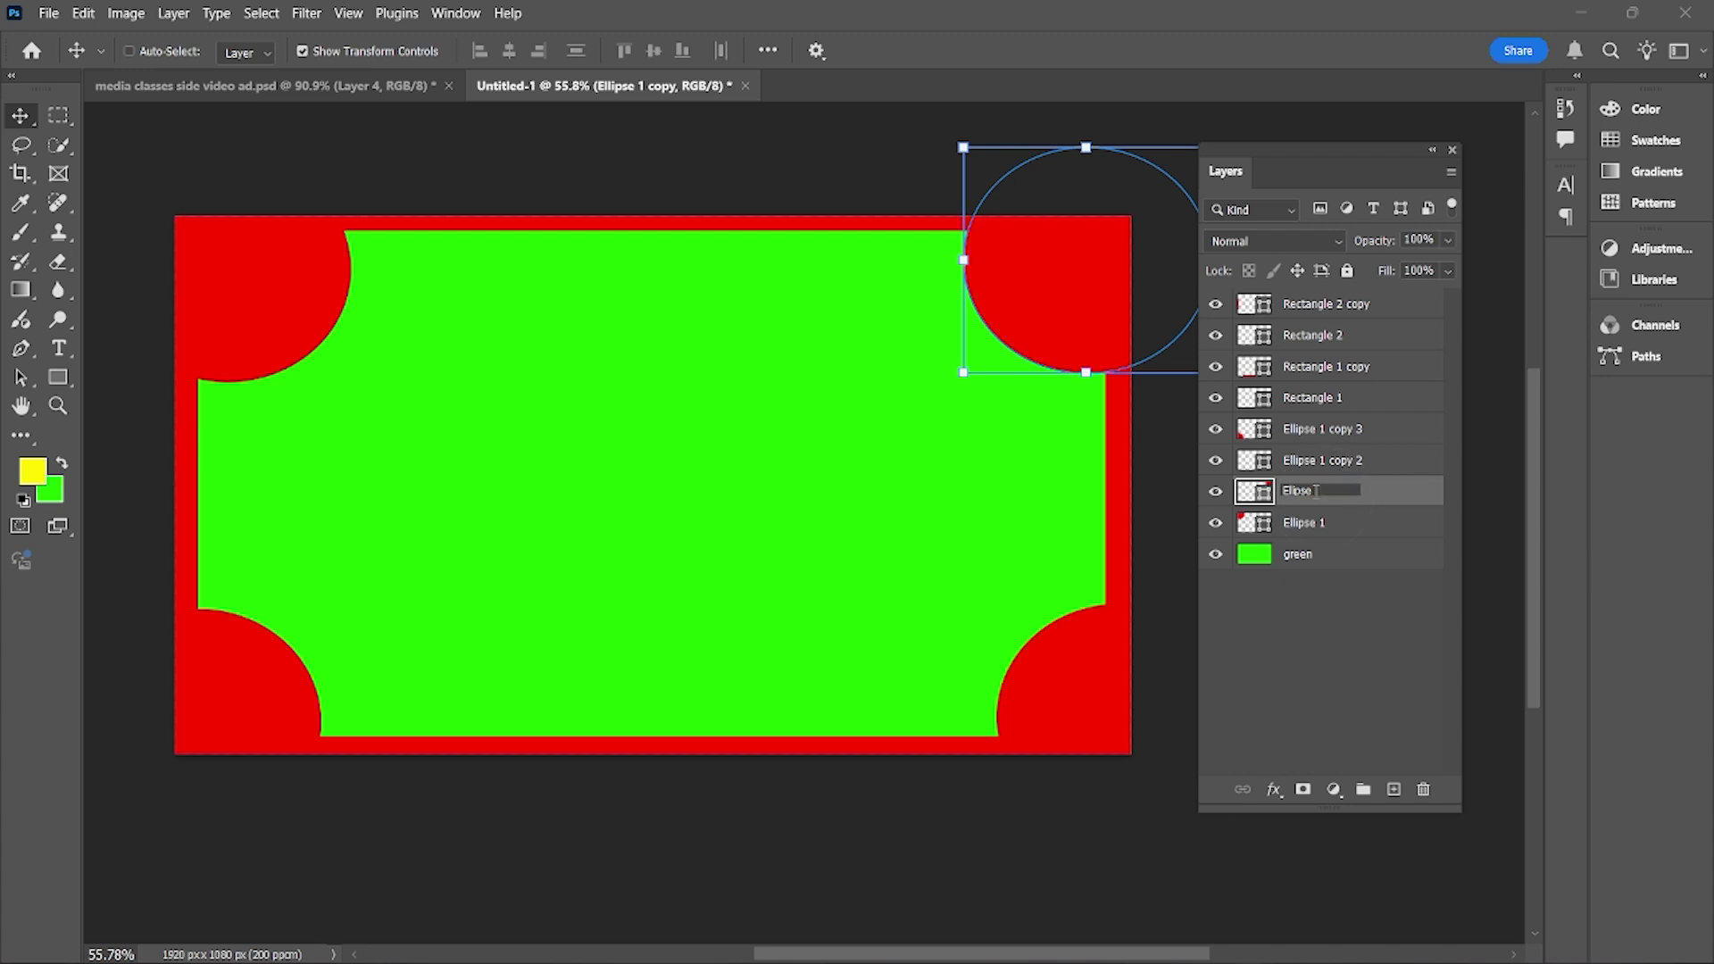
click(1364, 580)
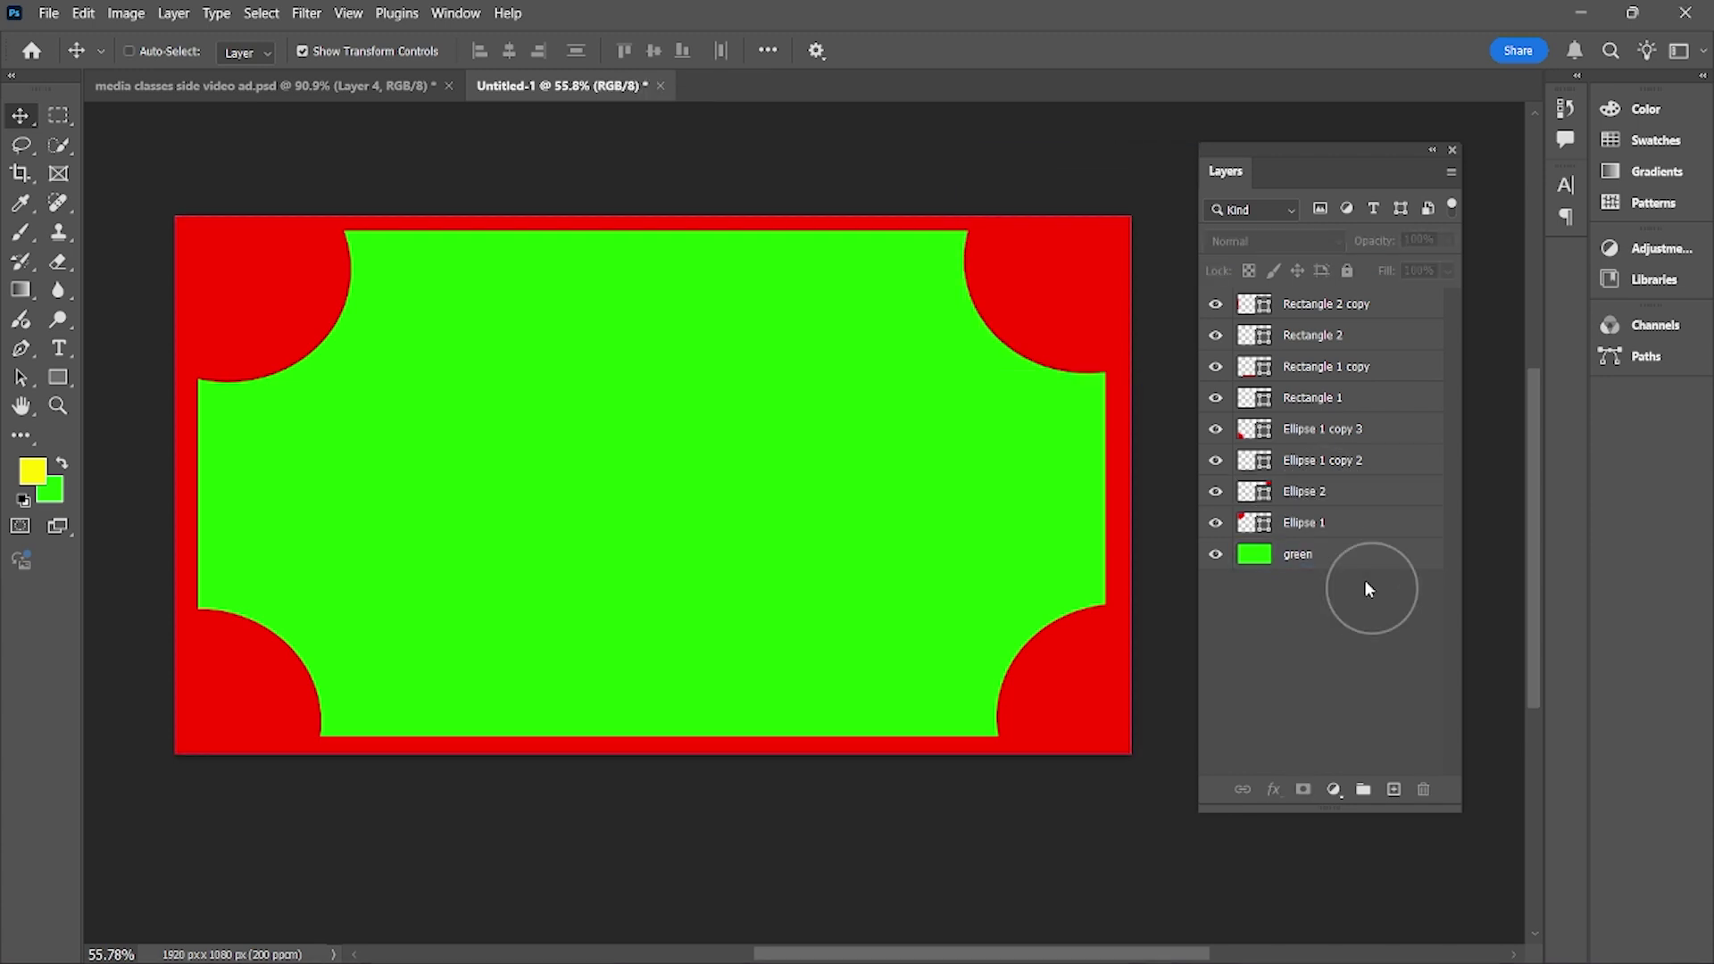
Rename the Ellipse 1 copy 2 layer as Ellipse 3 and the Ellipse 1 copy 3 layer as Ellipse 4
double_click(1356, 465)
double_click(1366, 463)
mouse_move(1366, 463)
mouse_down()
mouse_move(1317, 462)
mouse_move(1318, 429)
mouse_up()
text(3)
double_click(1358, 430)
text(4)
key(Return)
Rename the Rectangle 1 copy layer as Rectangle 4 and the Rectangle 2 layer as Rectangle 3
double_click(1362, 367)
drag(1373, 369, 1335, 366)
text(4)
double_click(1339, 335)
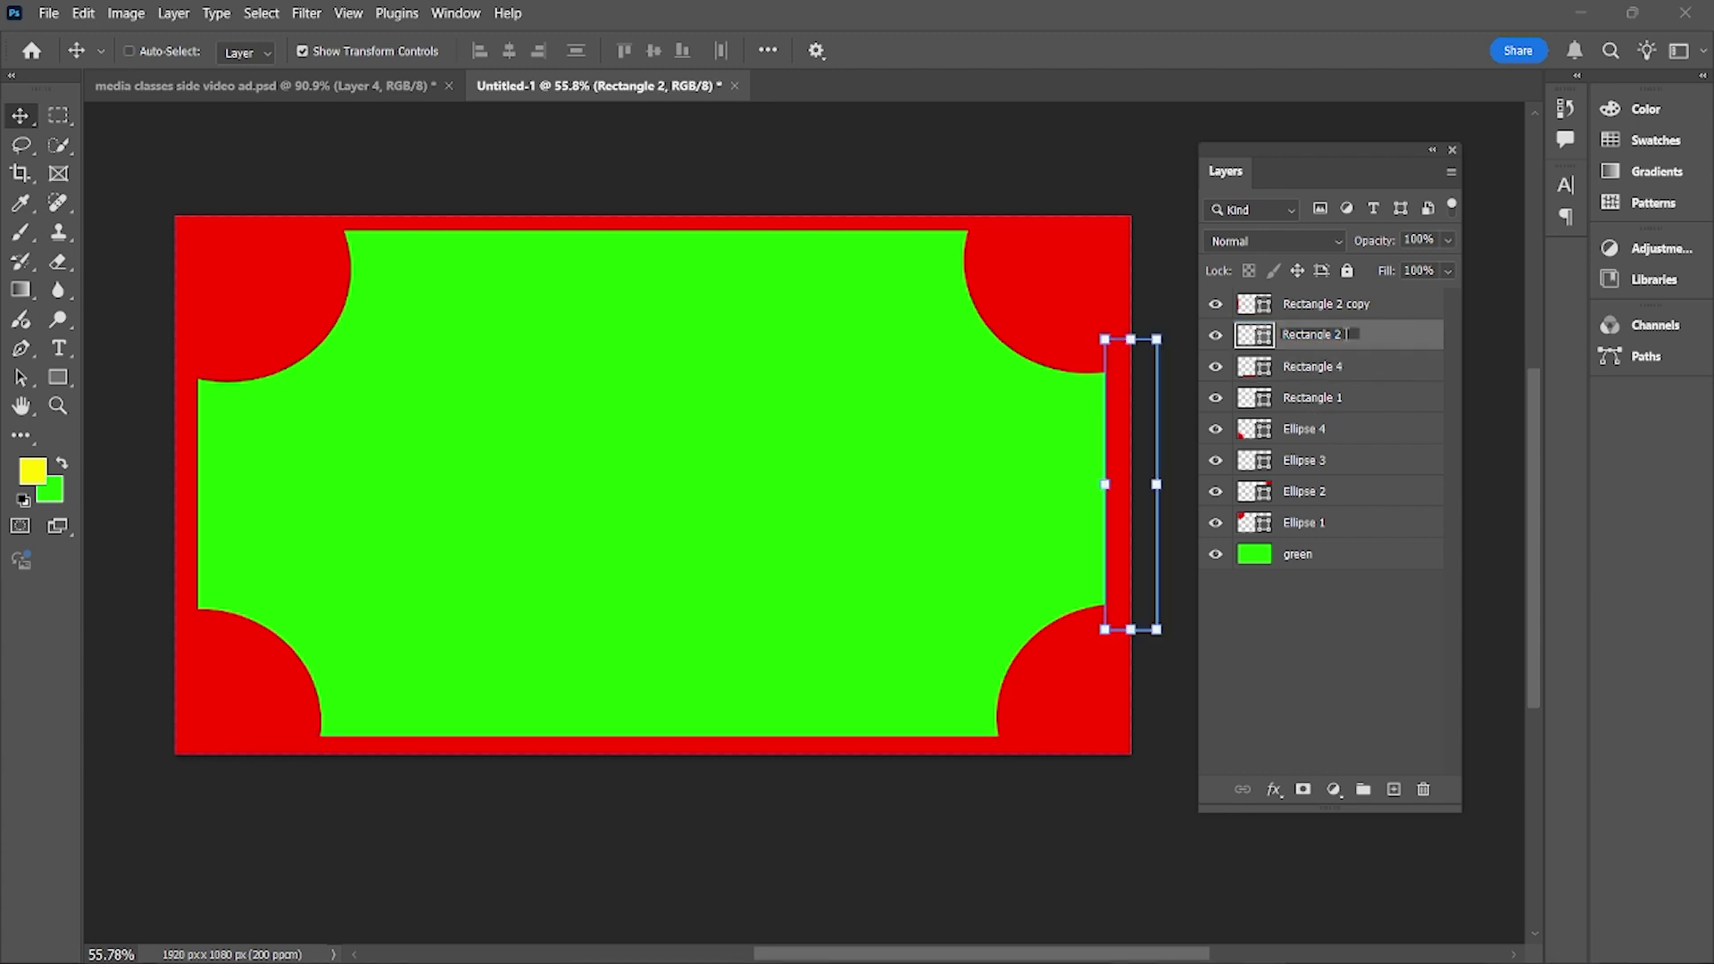
text(3)
Rename the Rectangle 2 copy layer as Rectangle 3 and correct that name to Rectangle 4
double_click(1364, 304)
drag(1374, 303, 1334, 304)
text(3)
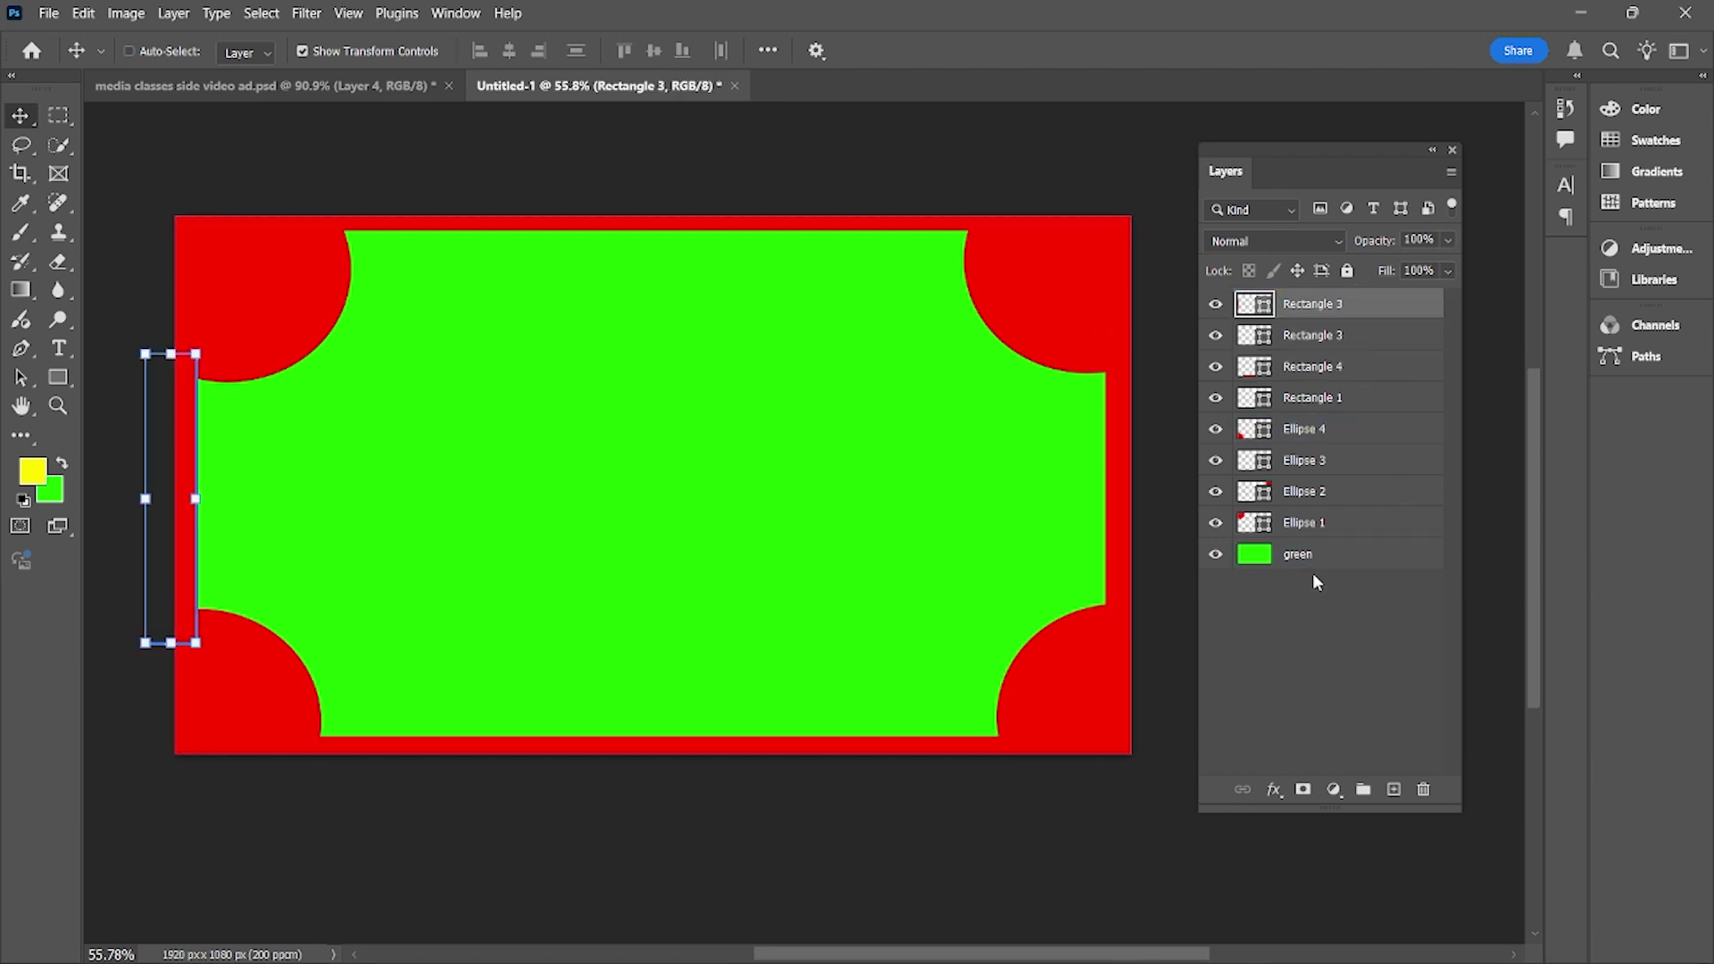
click(1287, 562)
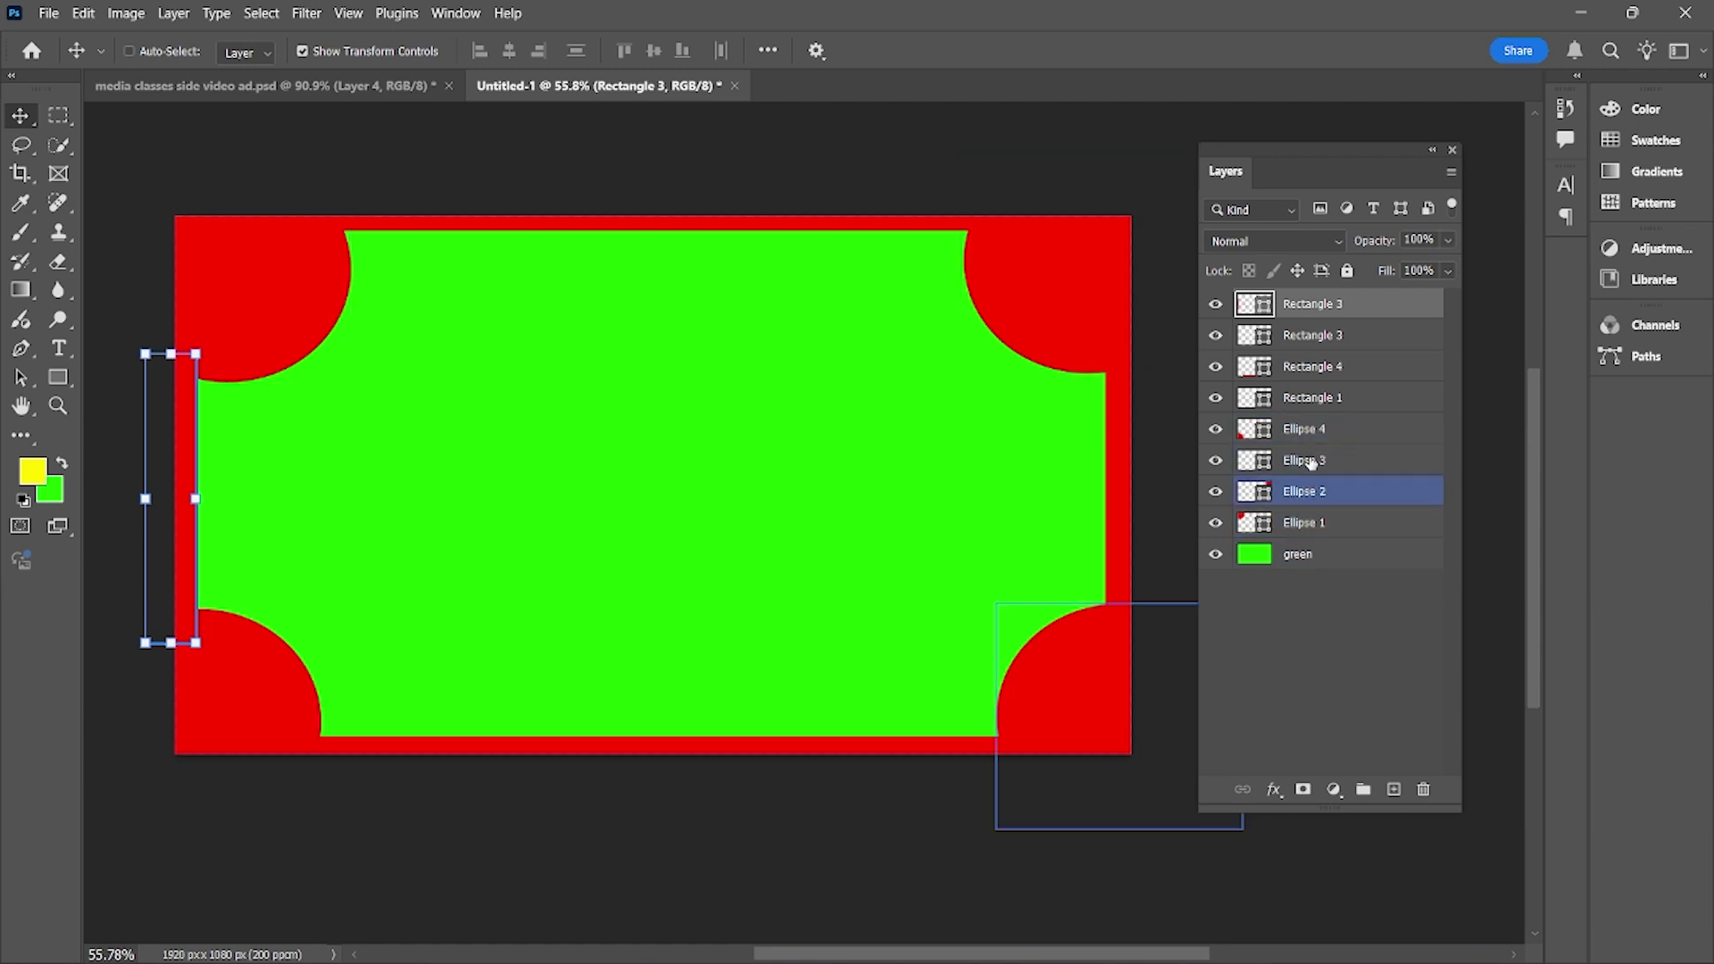
double_click(1333, 305)
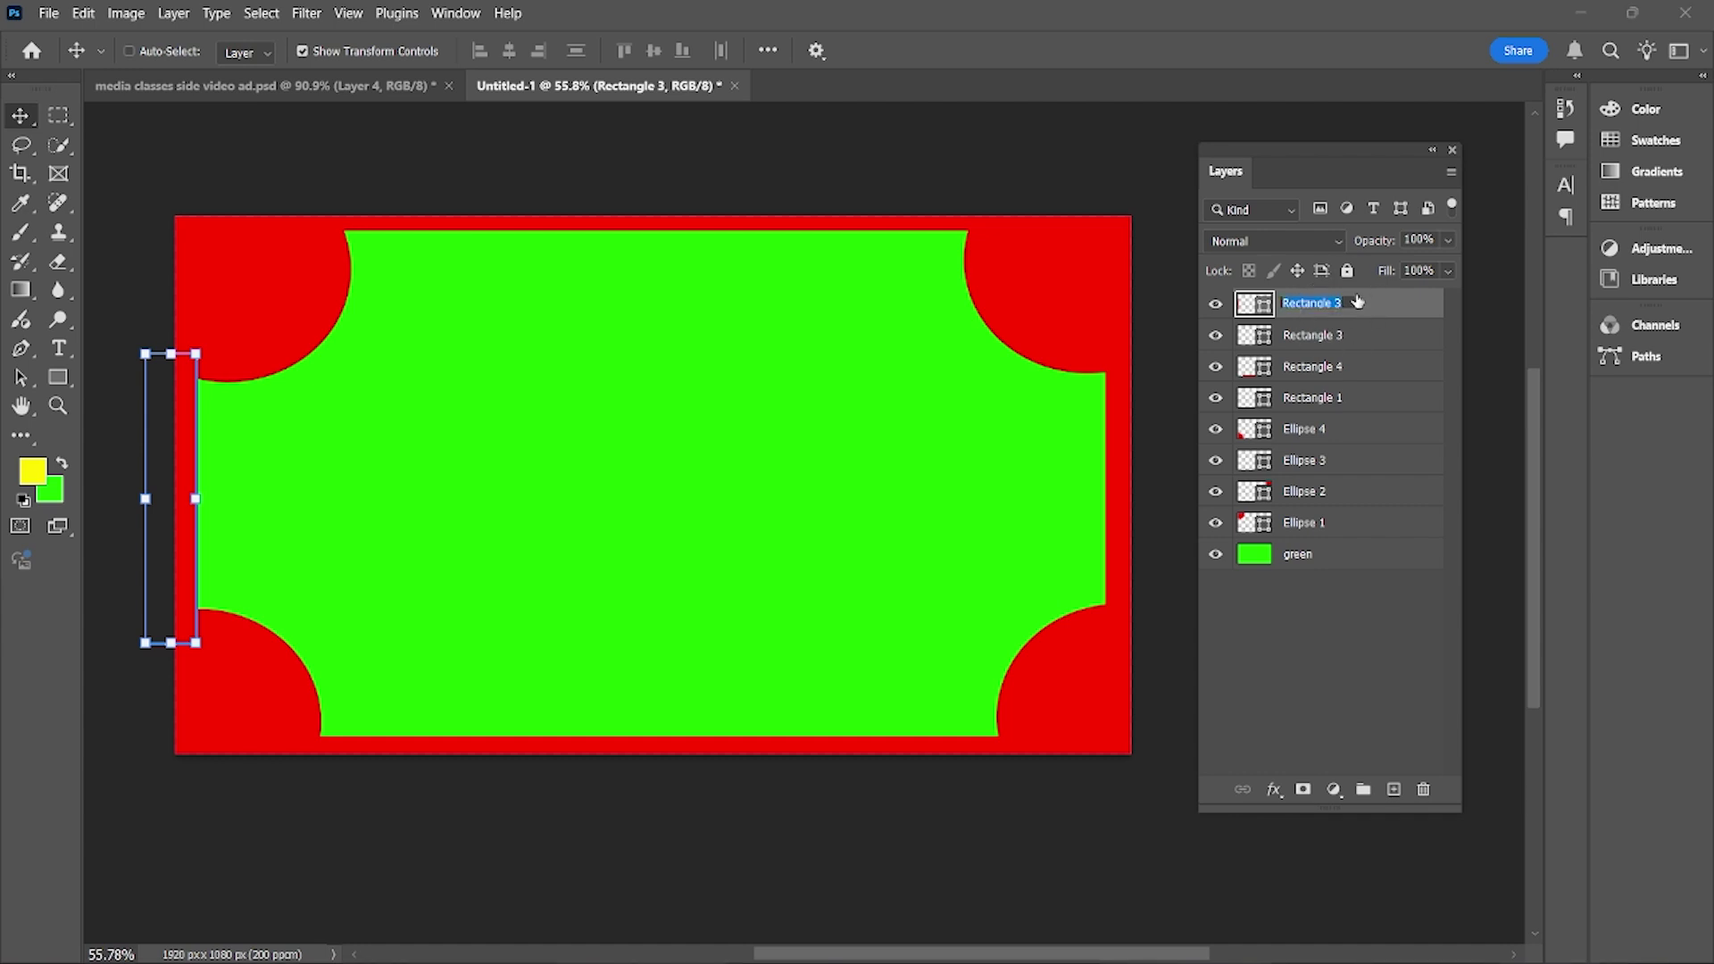
click(1357, 302)
key(Return)
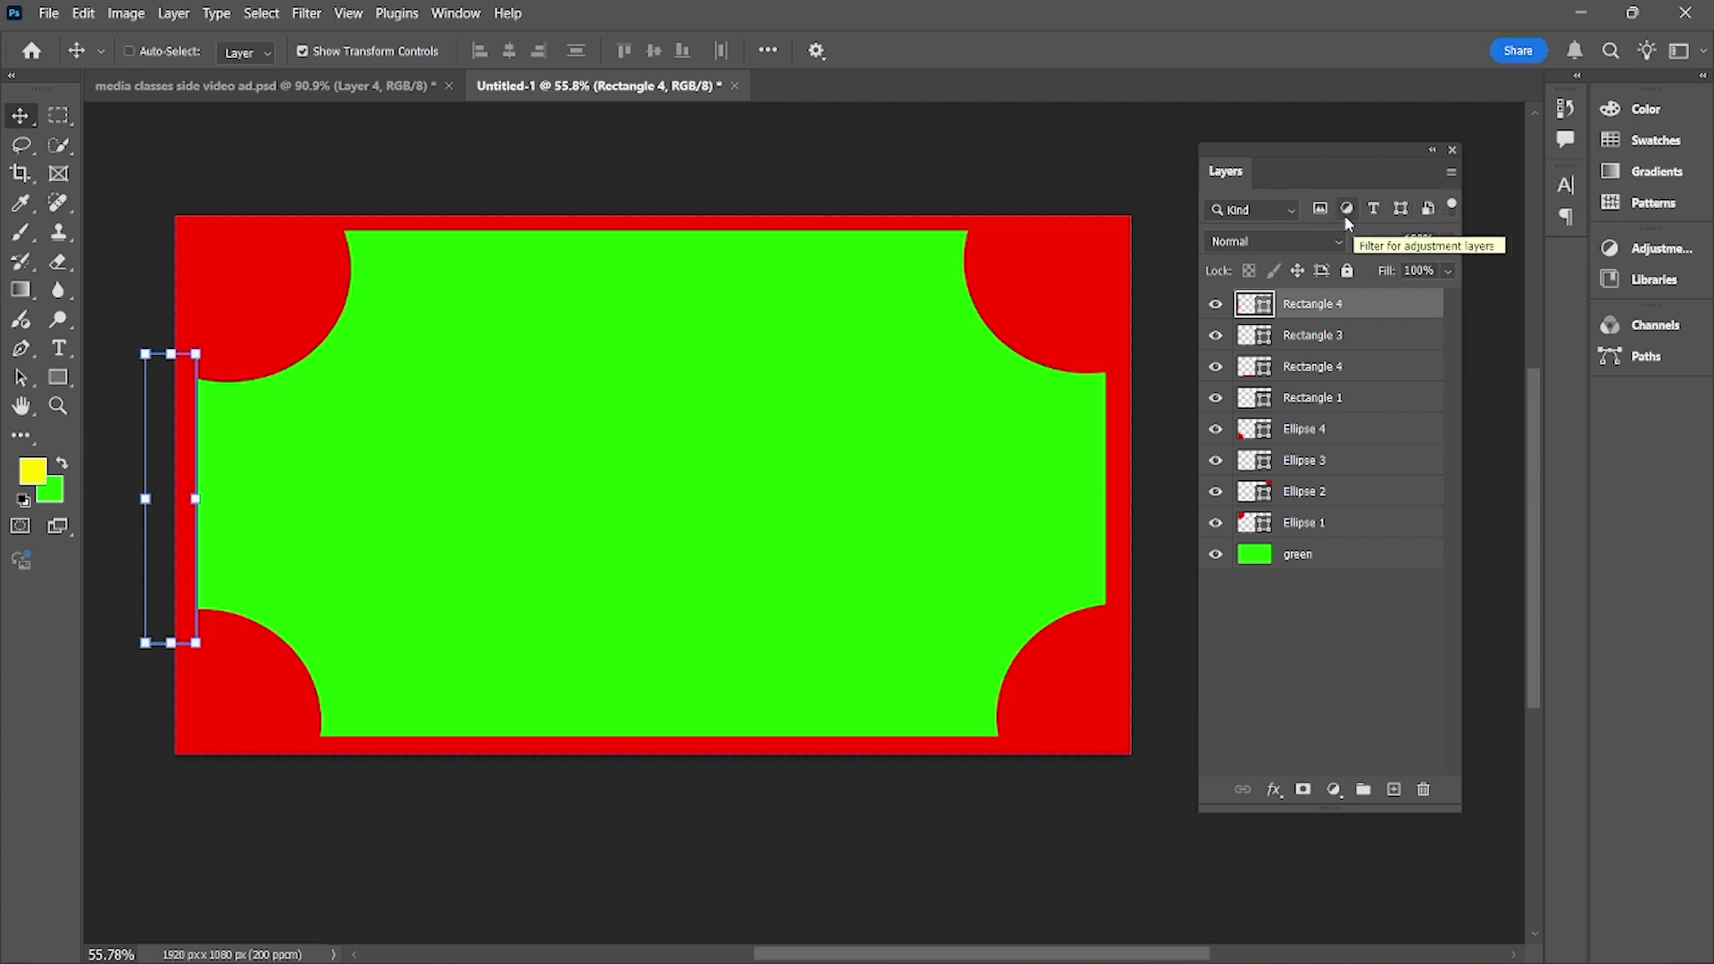
Filter the layer list by the name green
click(1271, 208)
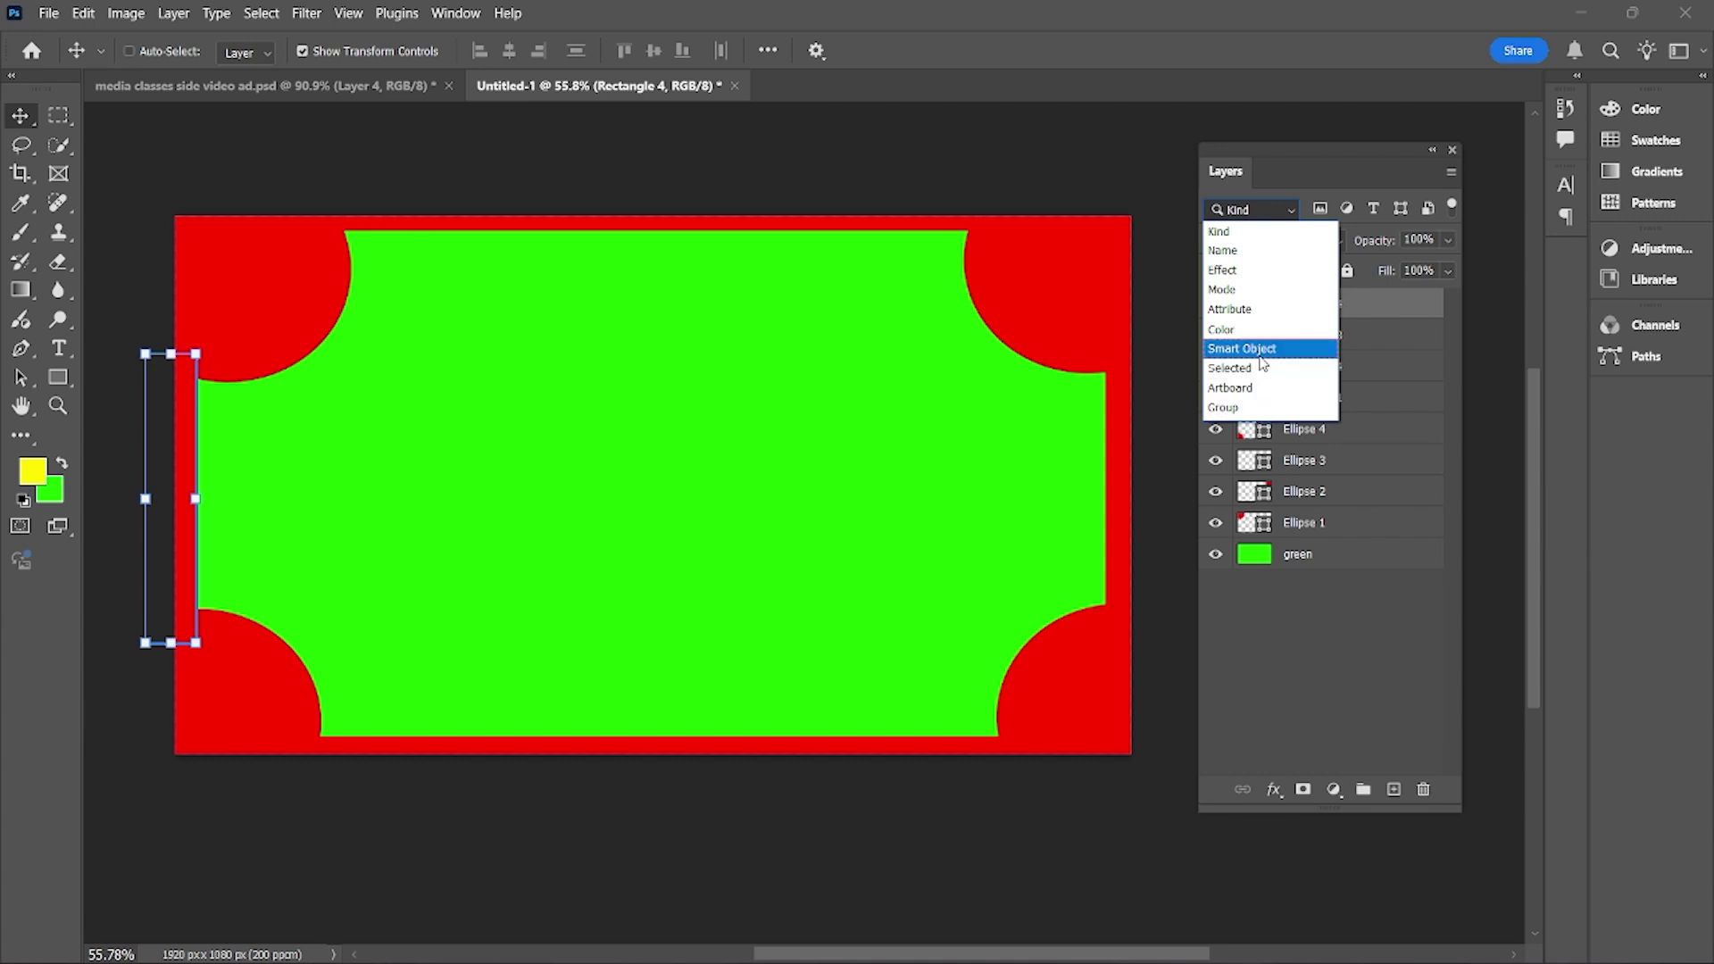
click(1254, 253)
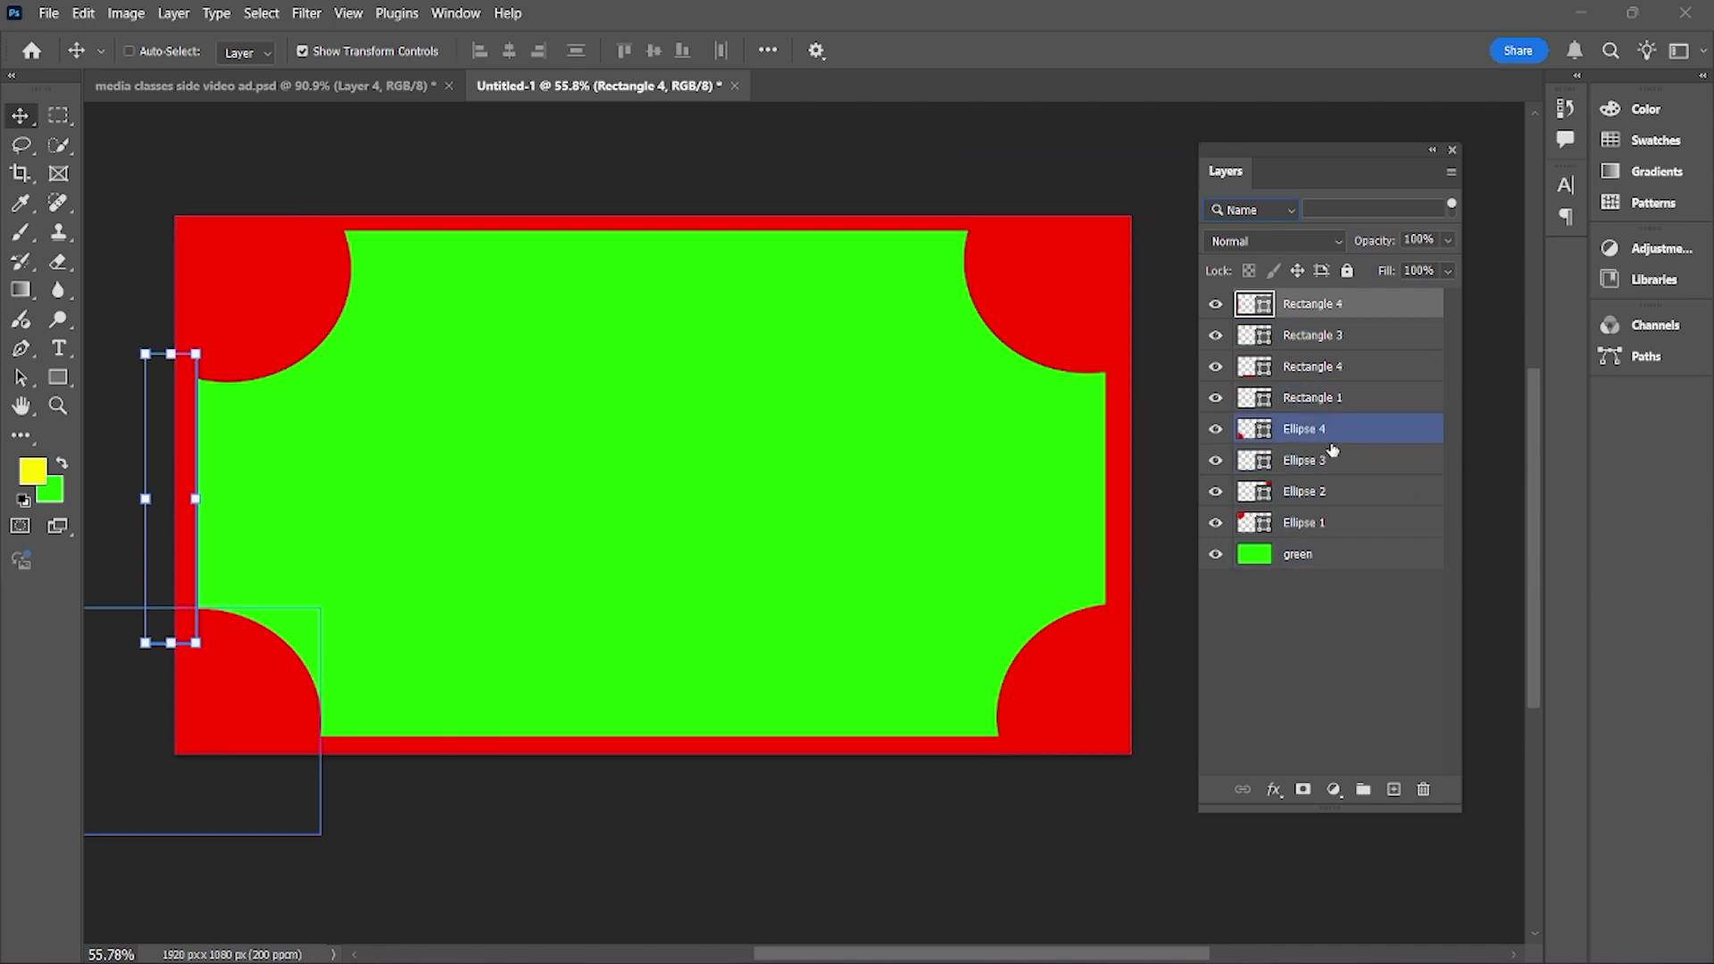
click(1261, 207)
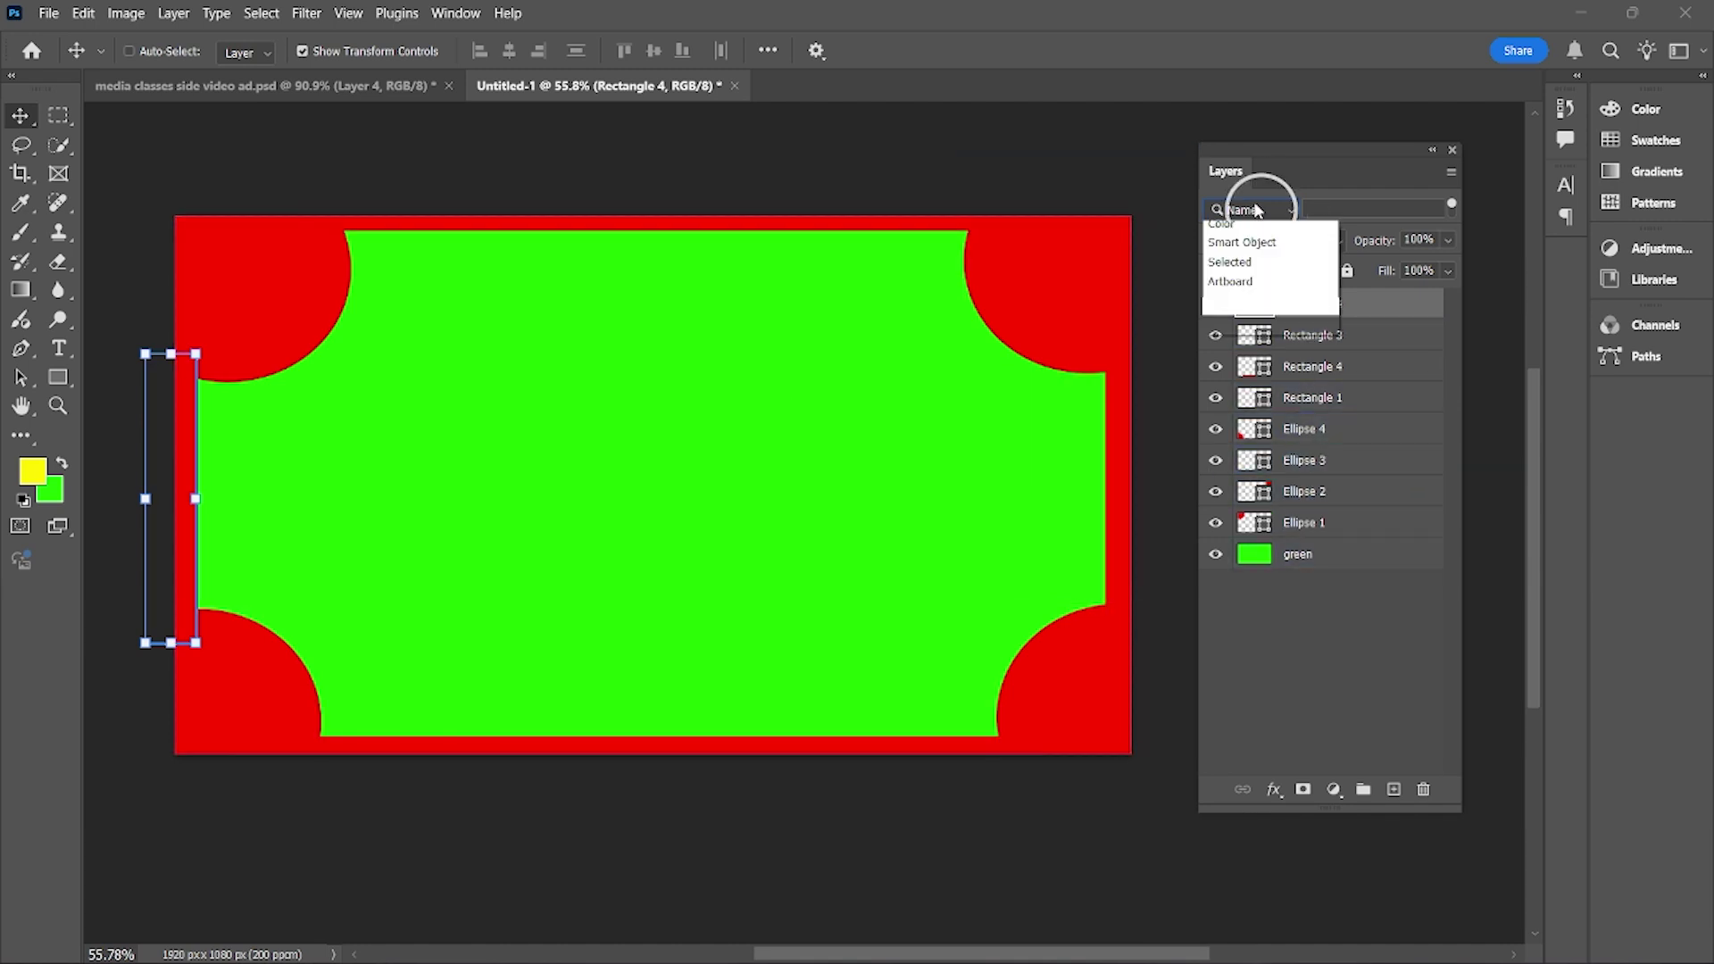
click(1262, 255)
click(1347, 210)
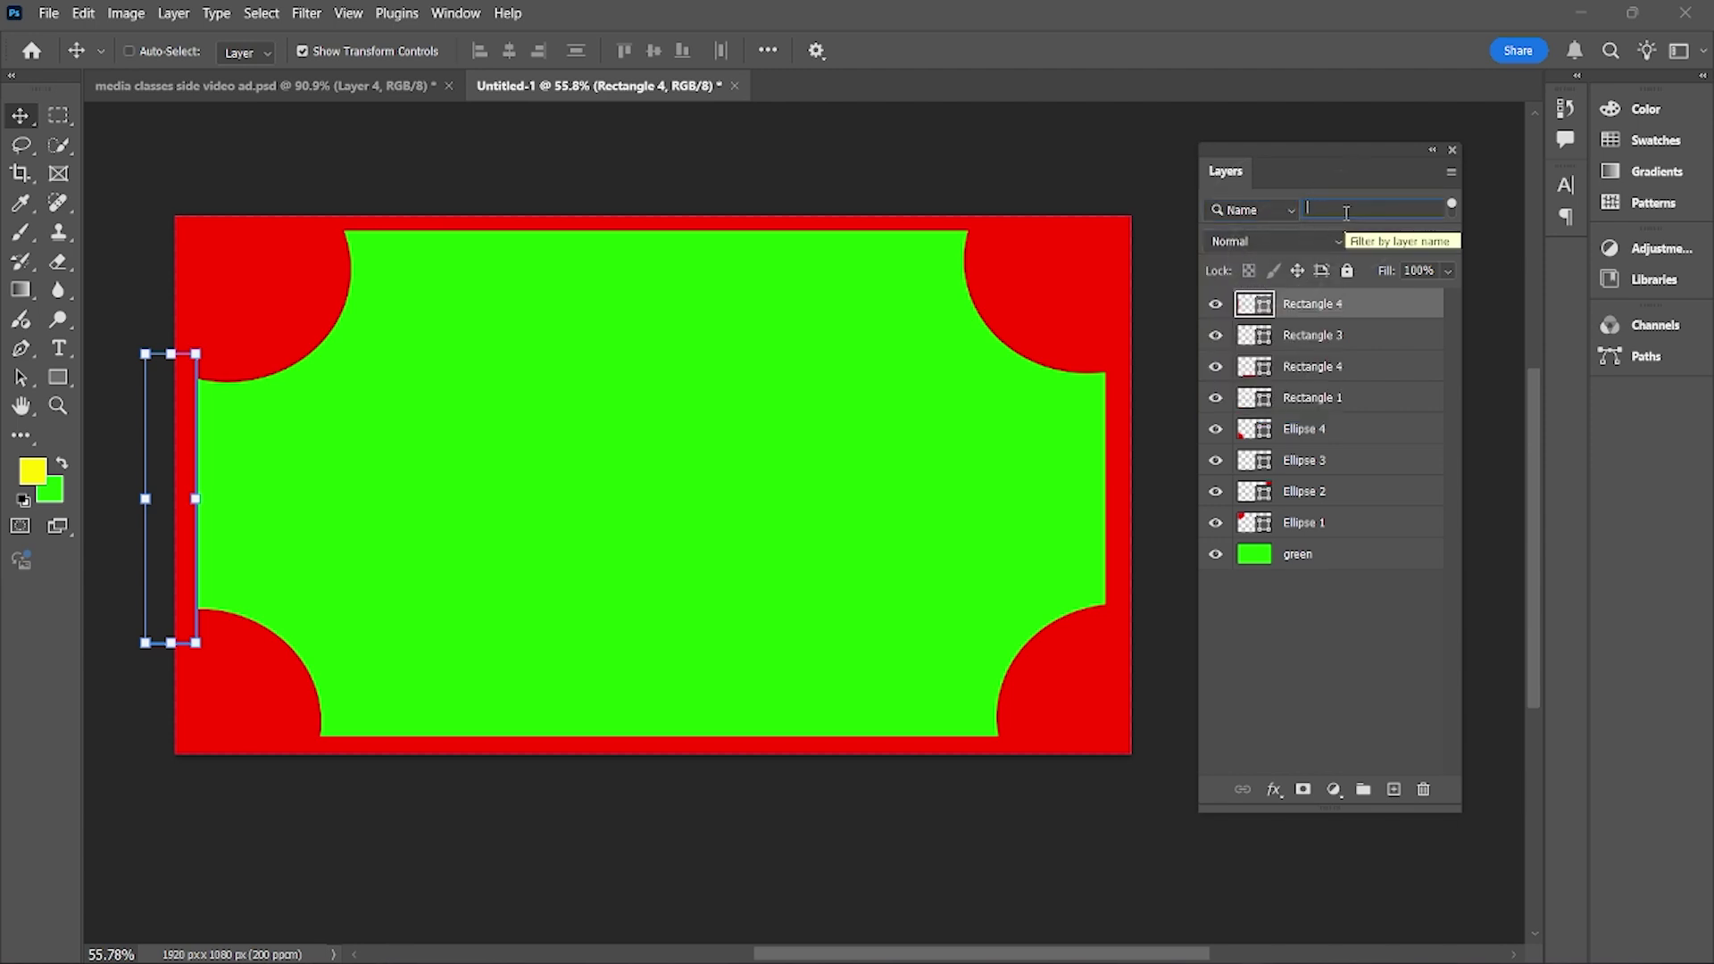
text(green)
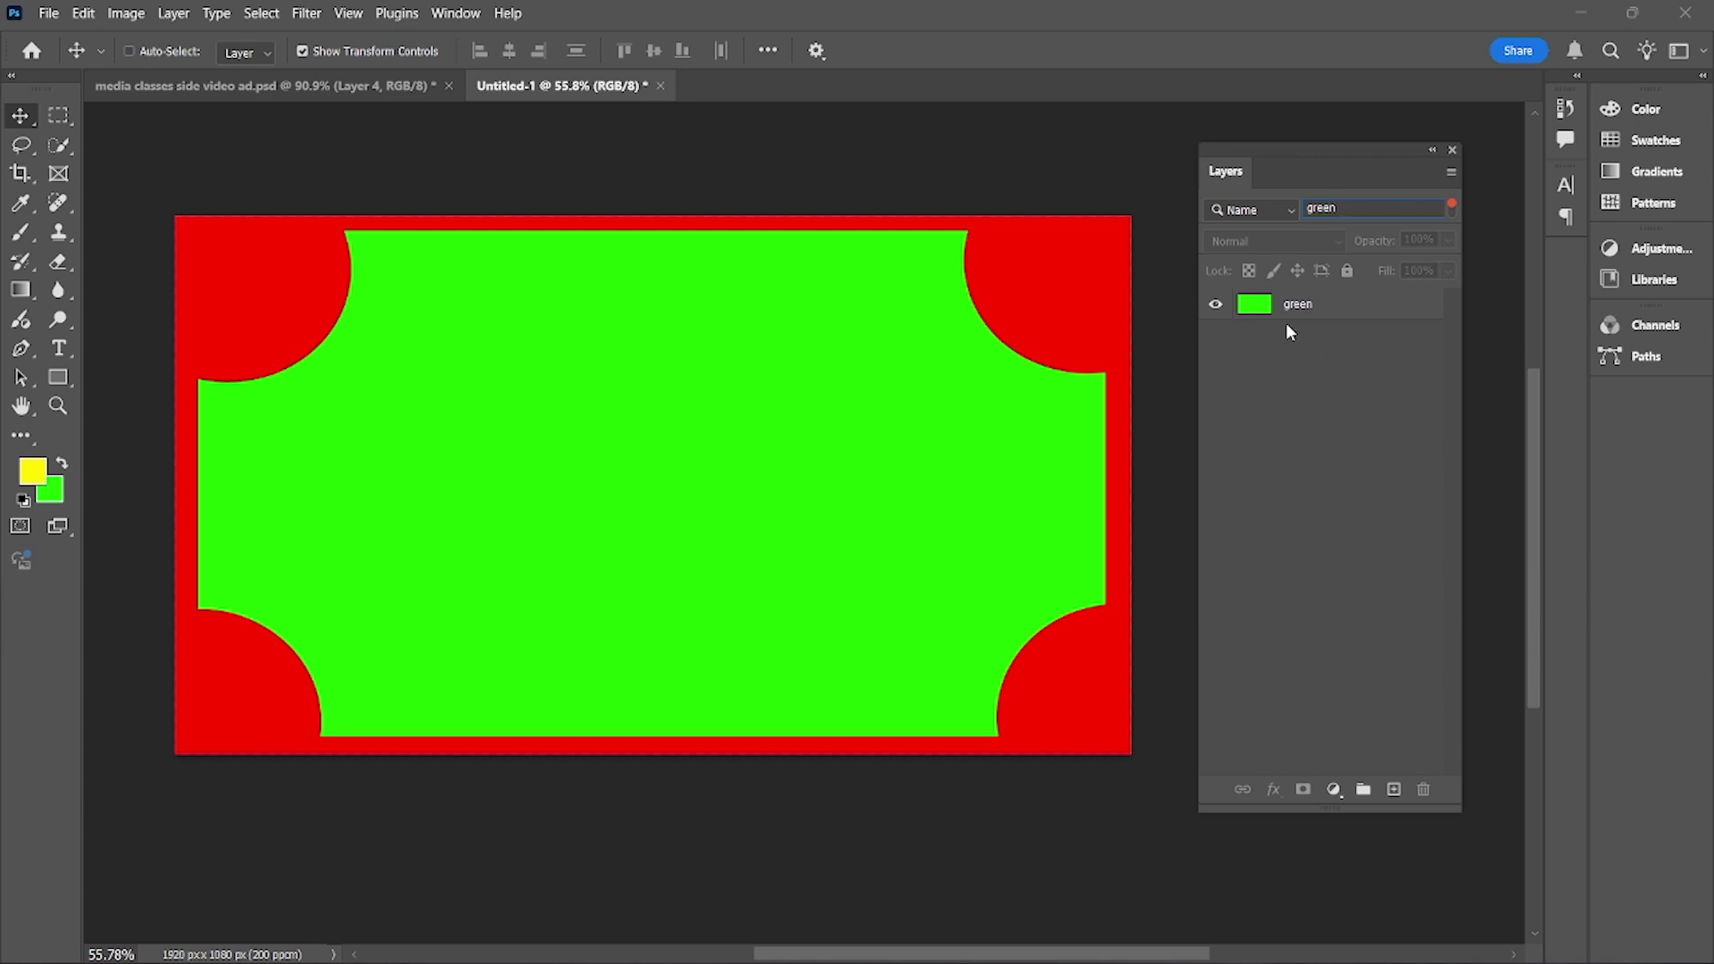
click(1257, 297)
Toggle the layer name filter off and on to compare the full and filtered layer lists
click(1452, 207)
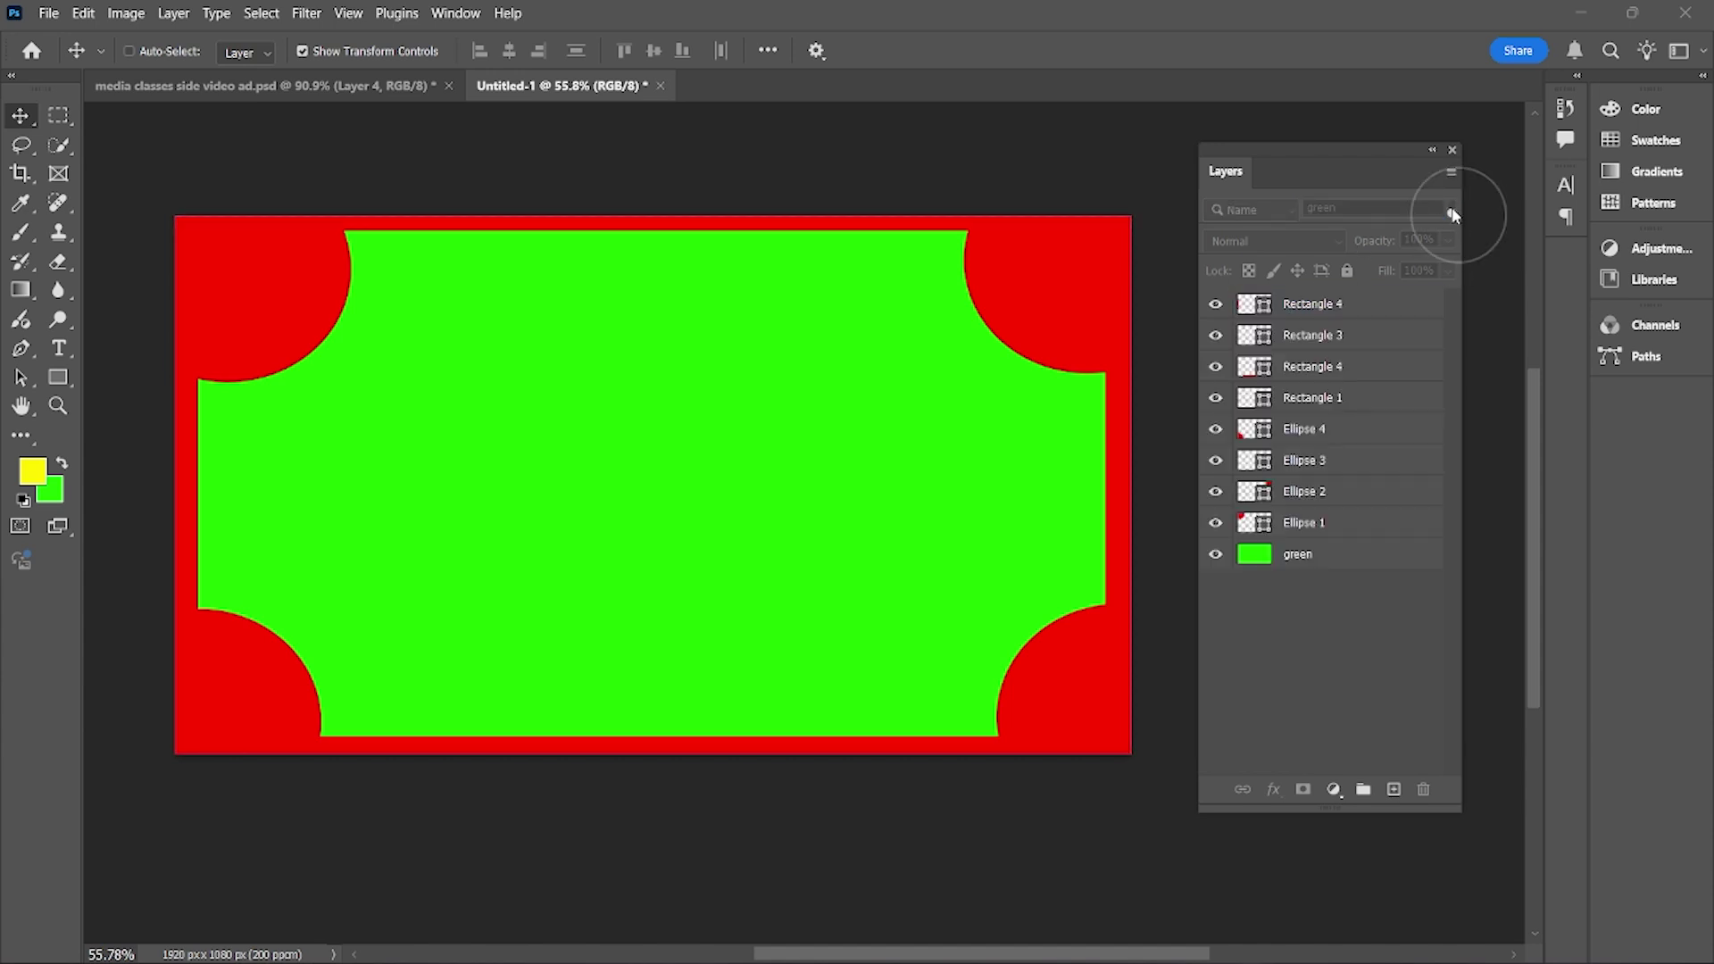
click(1451, 207)
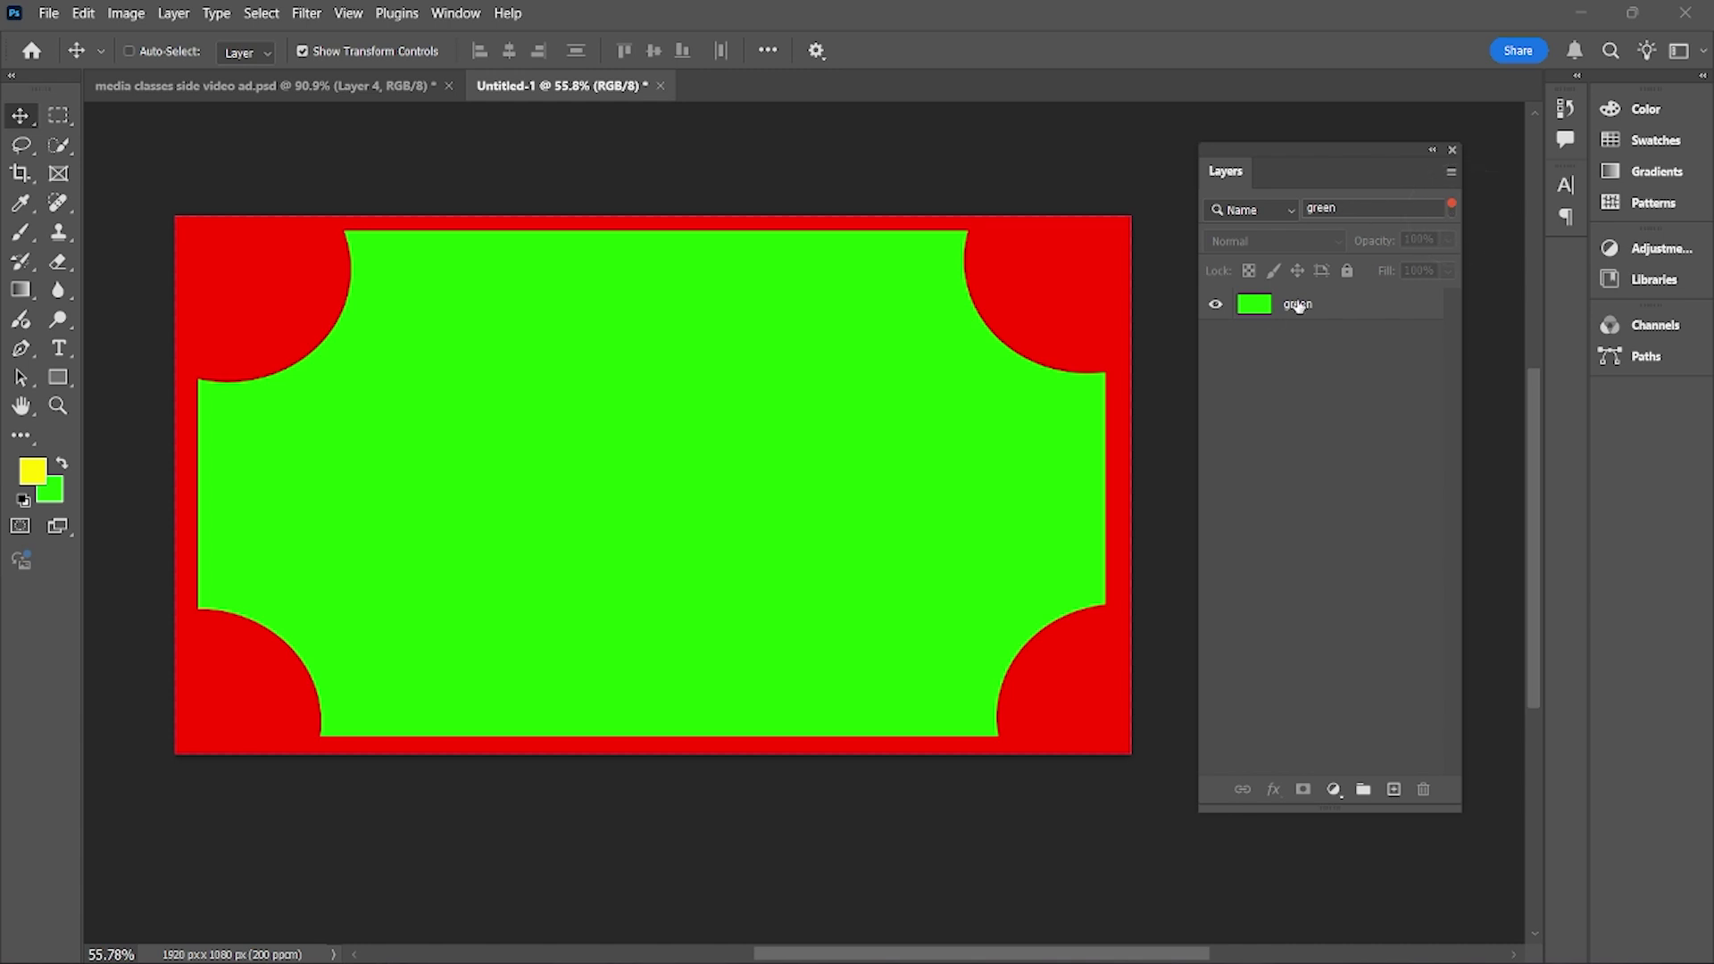
click(1452, 207)
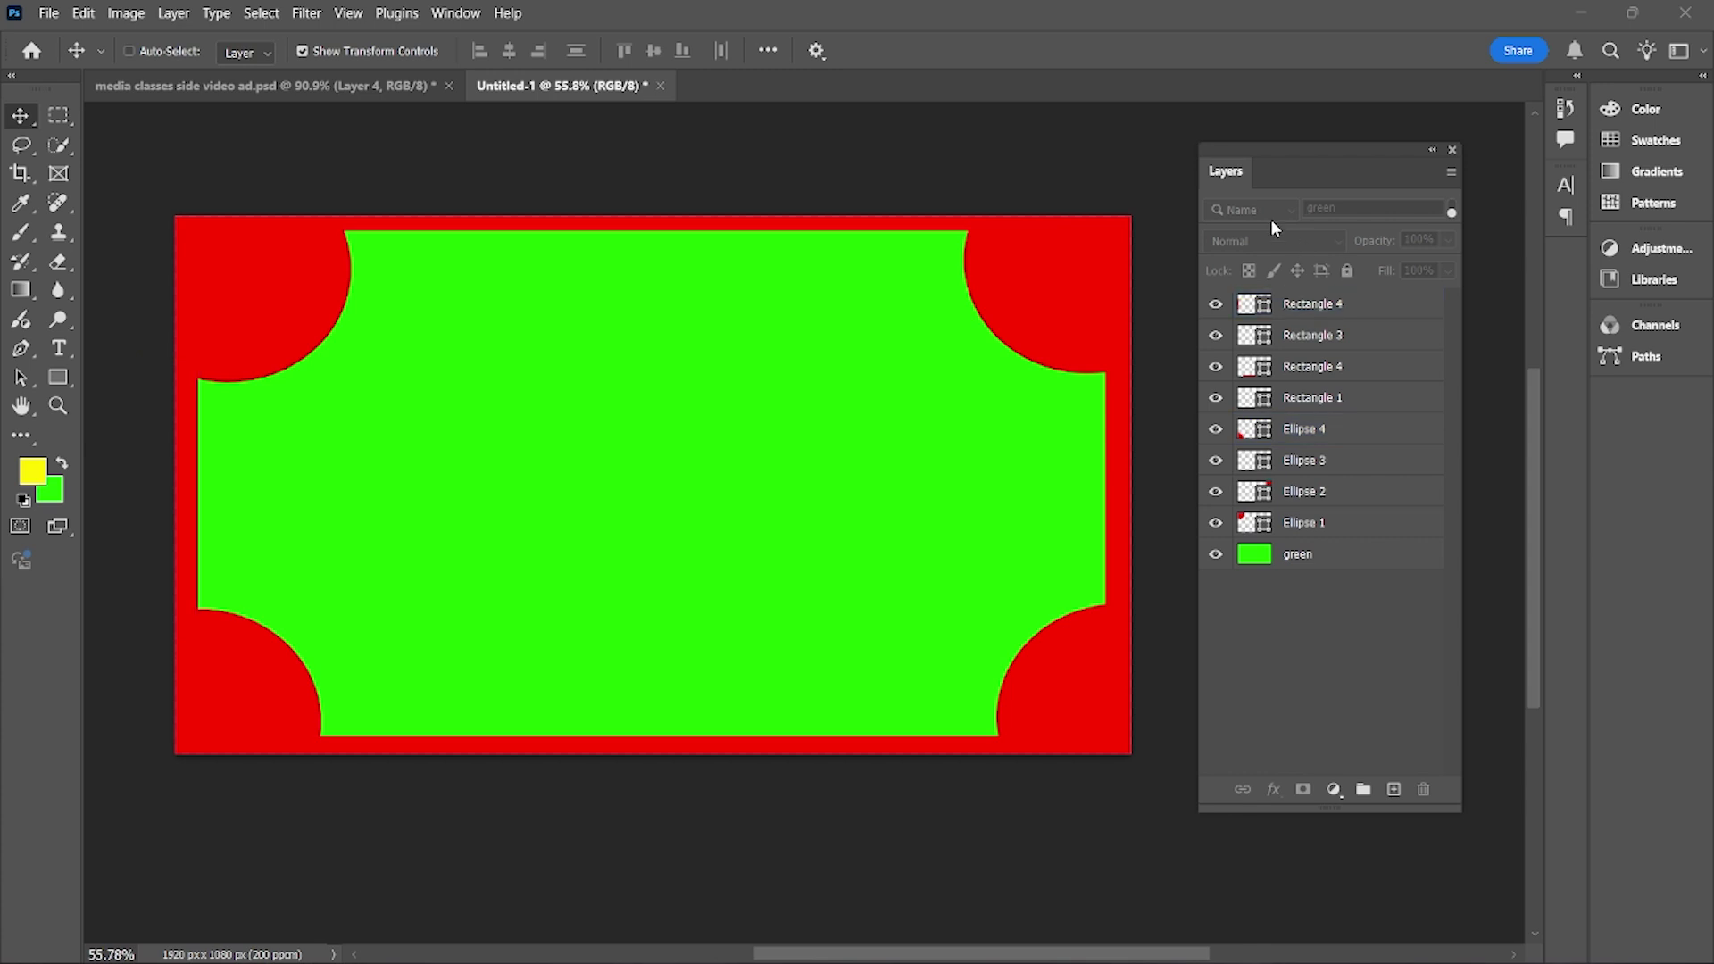
click(1452, 211)
Clear the layer name filter text and set the filter type back to Kind
drag(1419, 206, 1235, 239)
key(BackSpace)
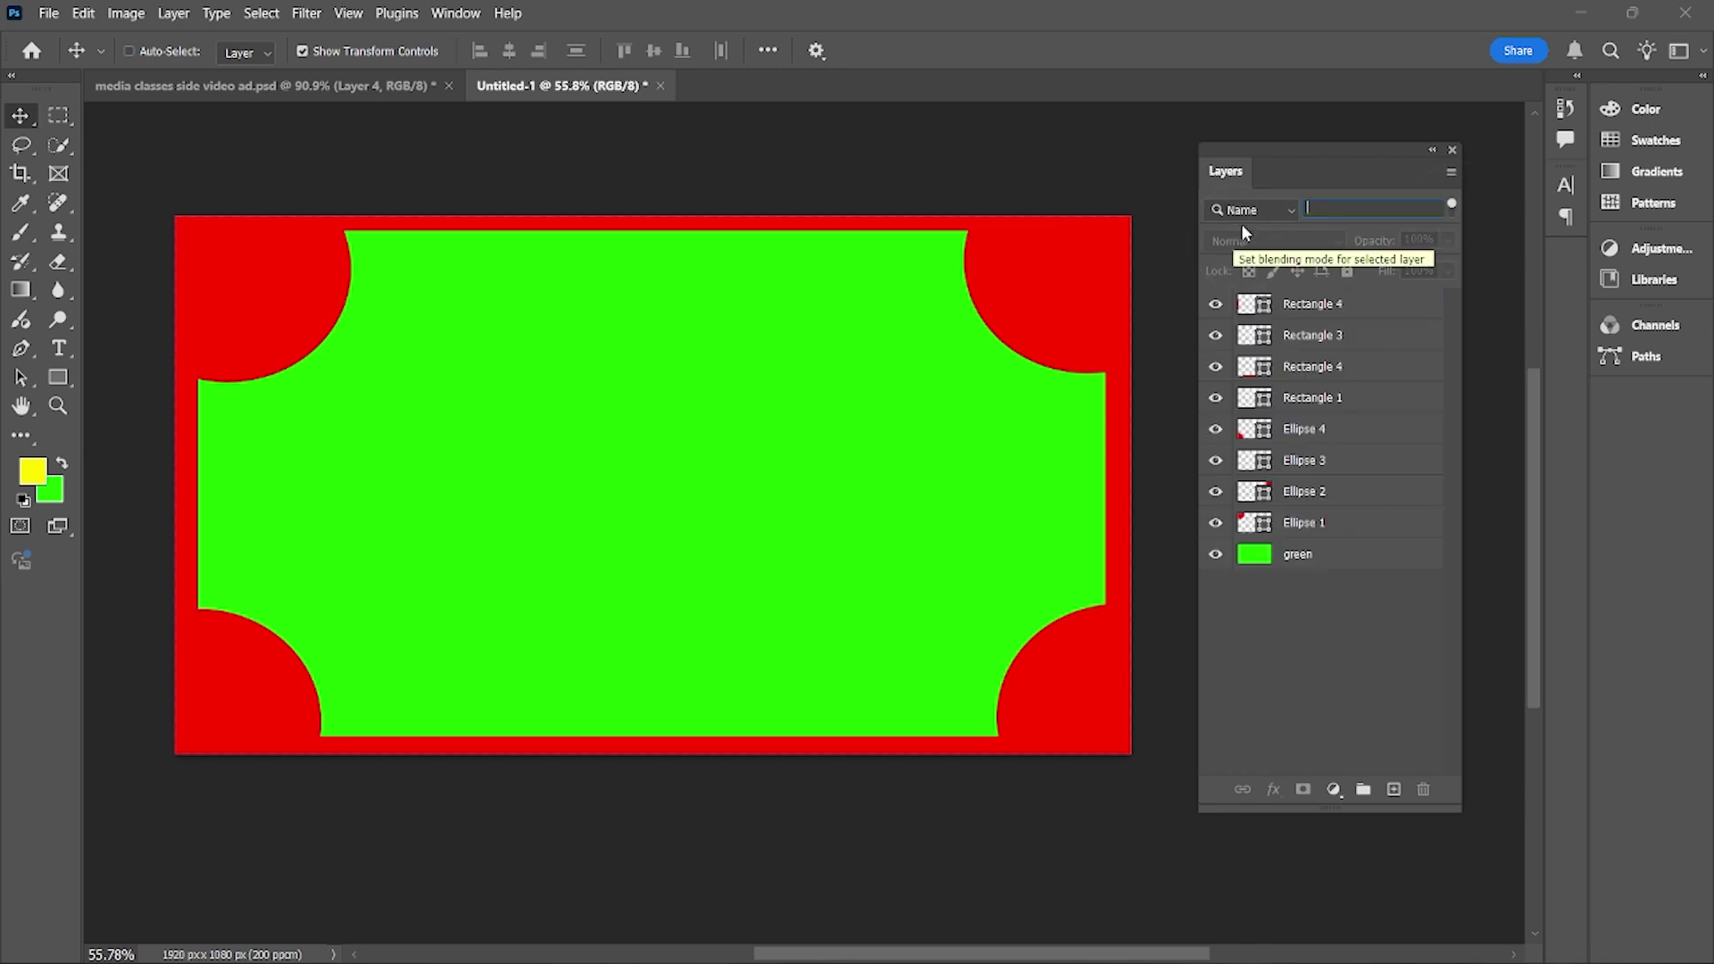
click(1274, 209)
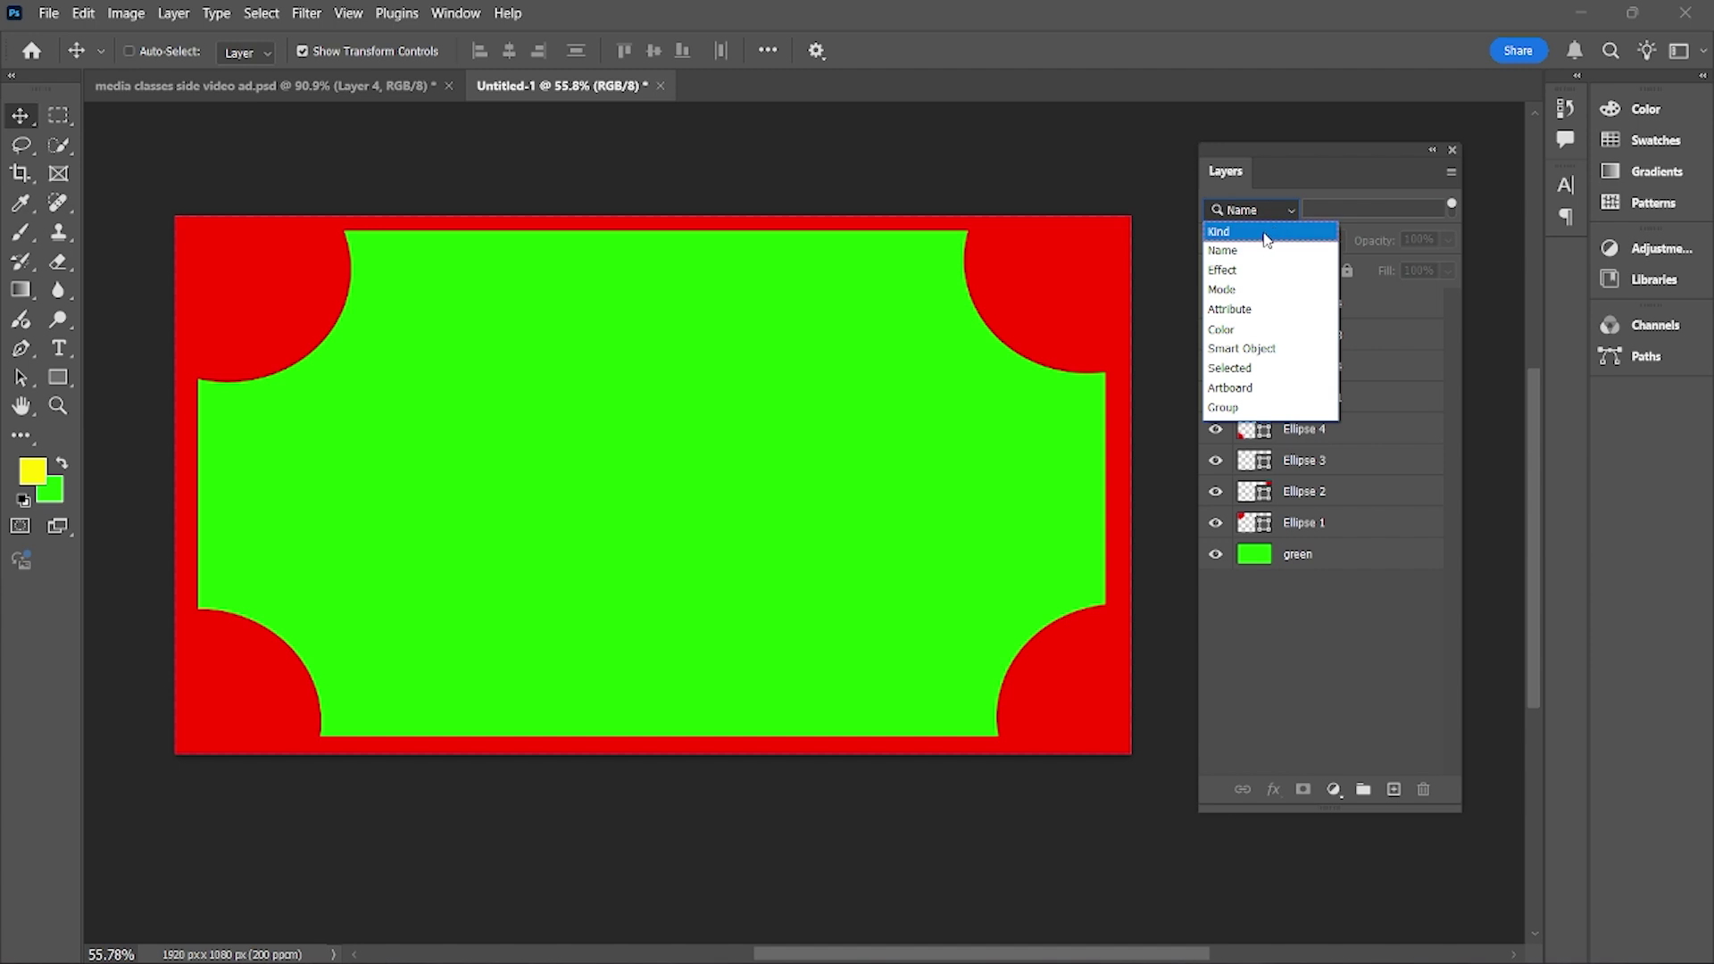
click(1301, 232)
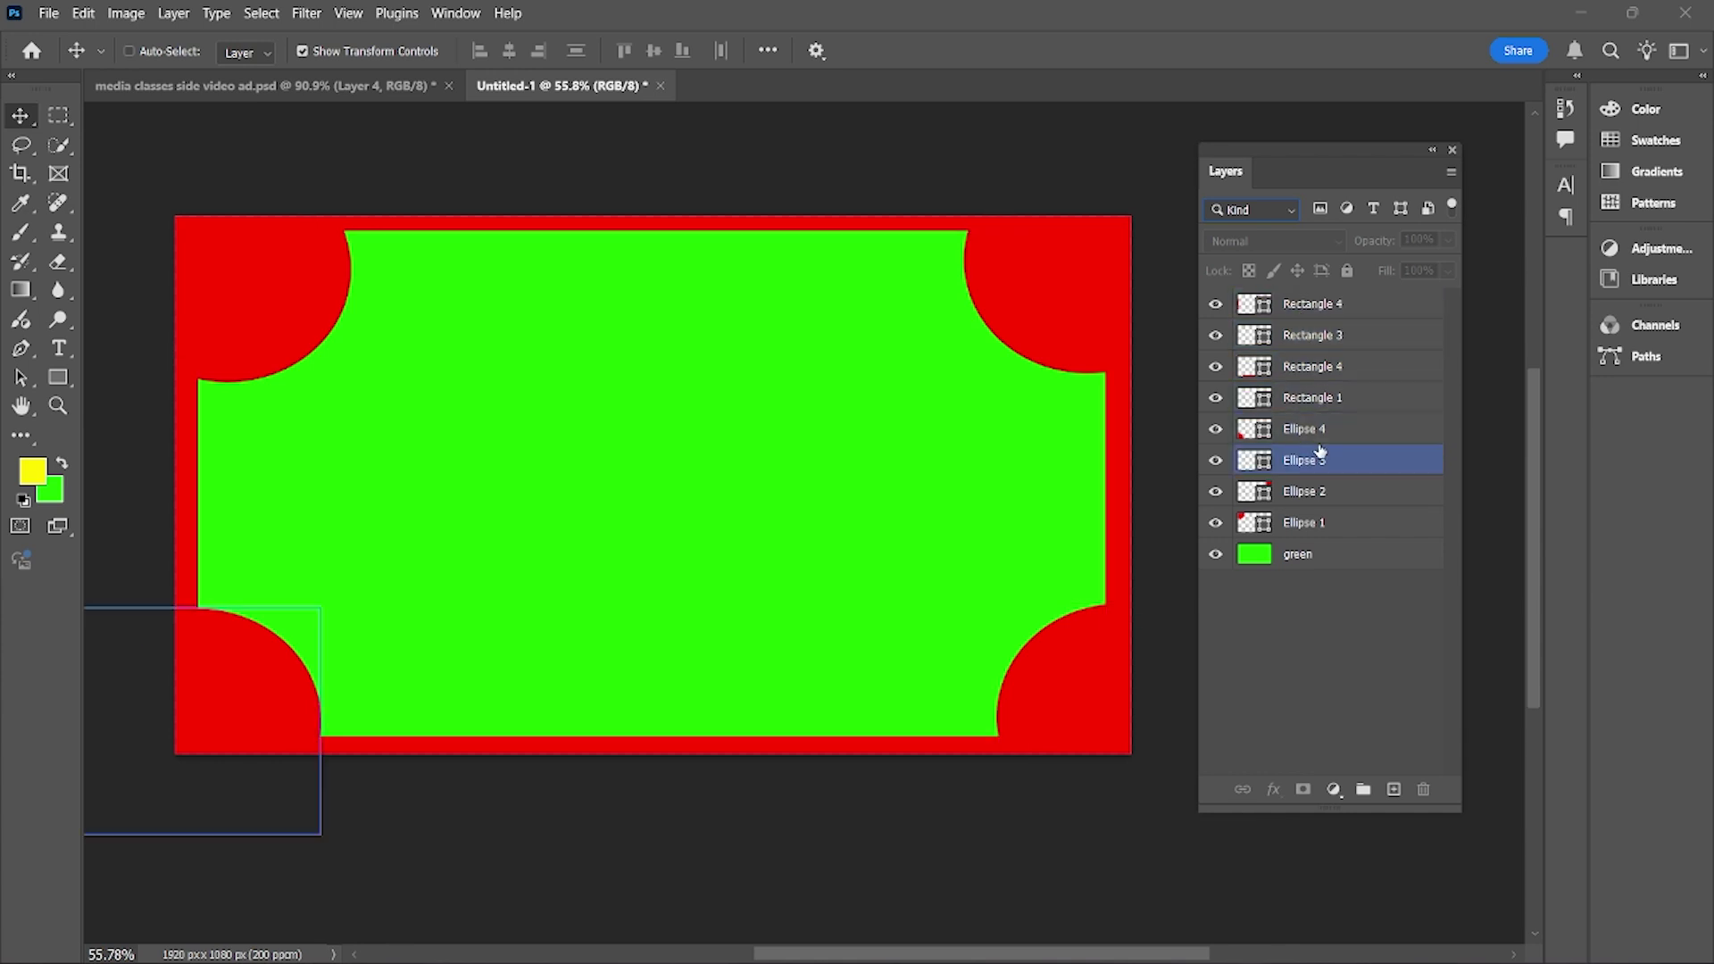
Select the Ellipse 1 layer and try varying its opacity
click(1301, 523)
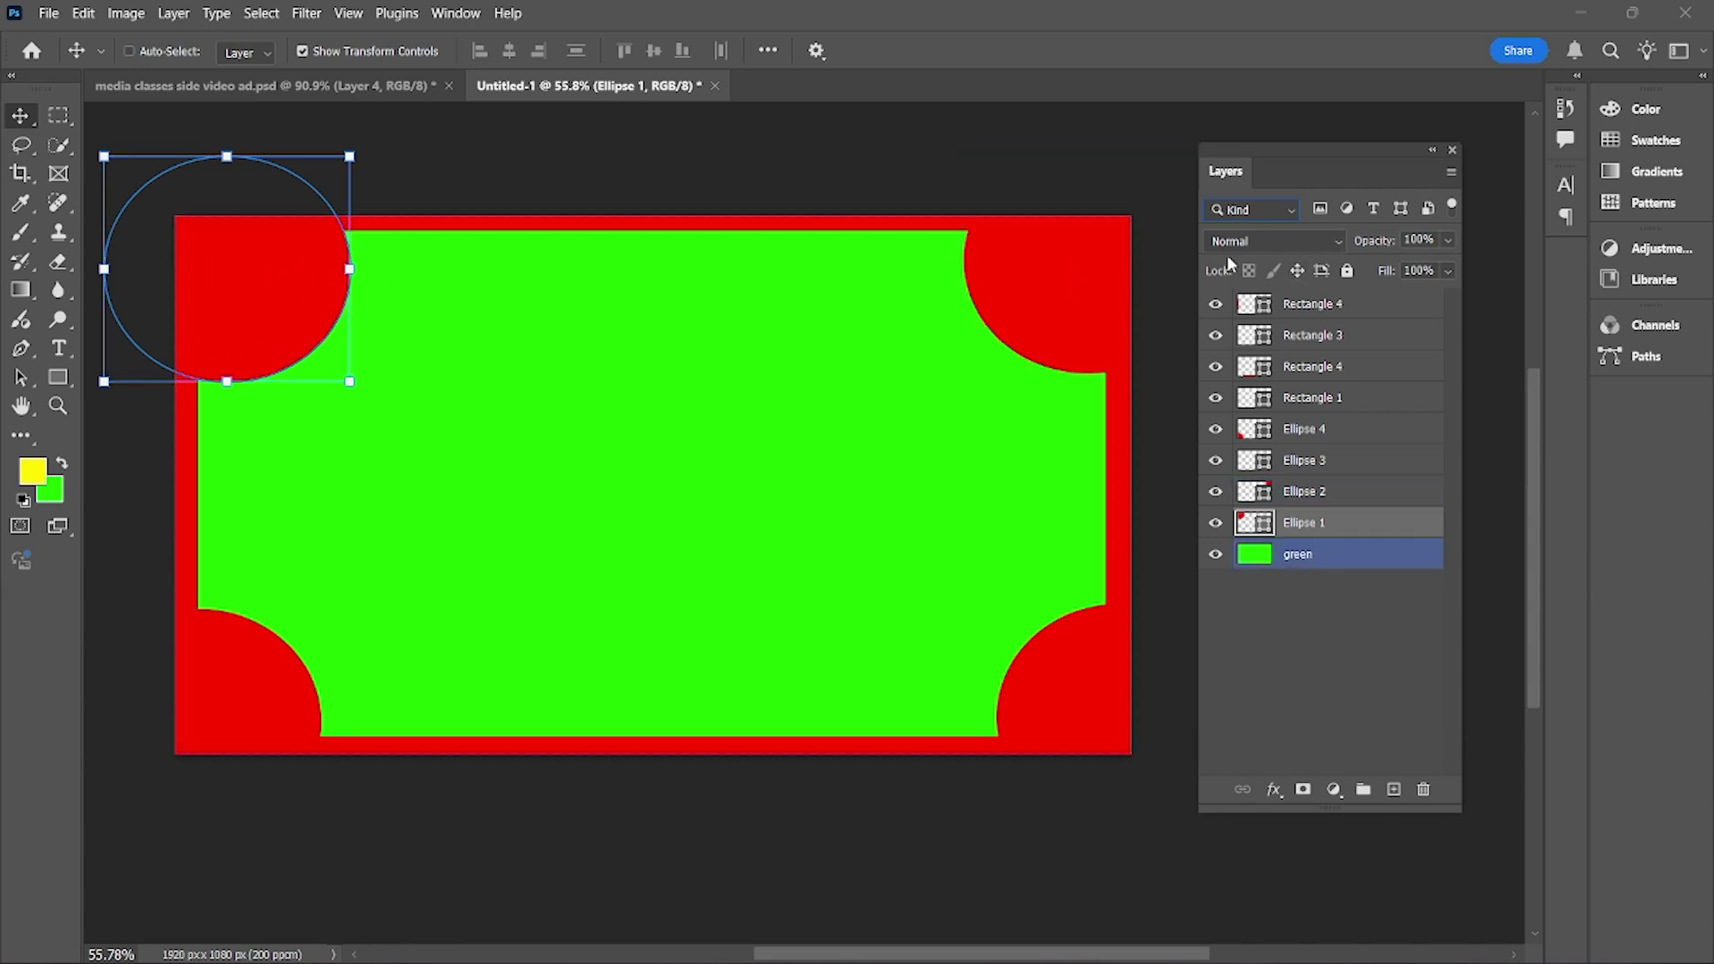
drag(1378, 245, 1437, 275)
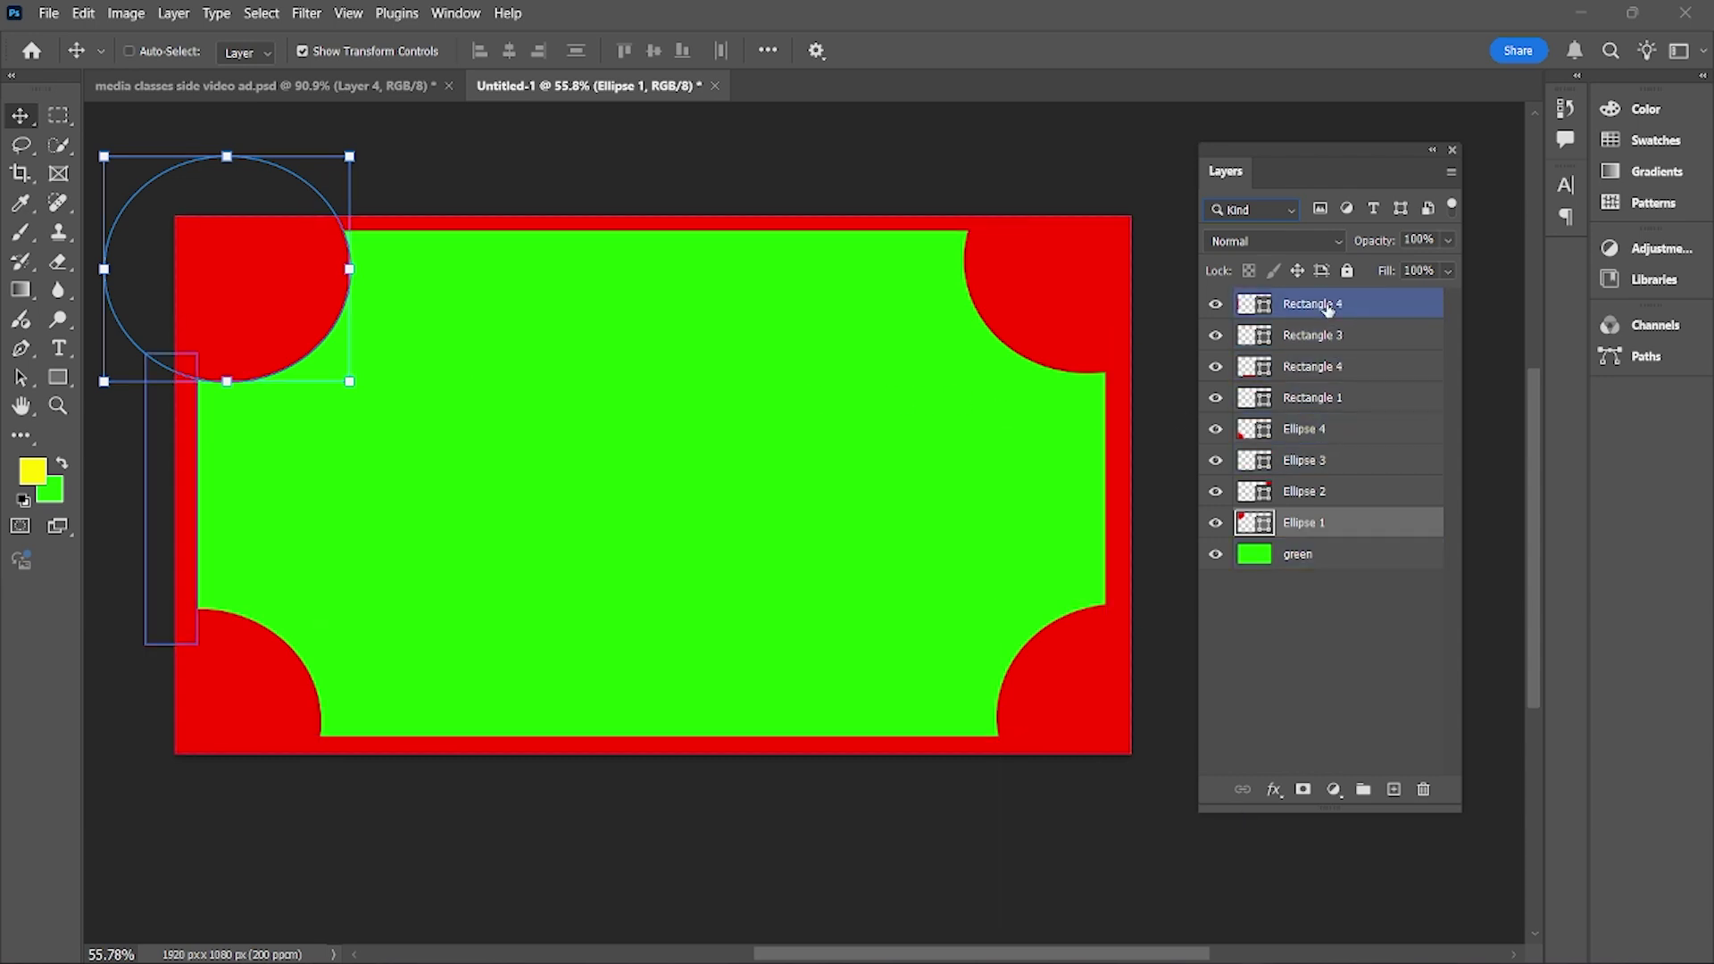
mouse_move(1384, 241)
mouse_down()
mouse_move(1412, 250)
mouse_move(1361, 245)
mouse_move(1411, 251)
mouse_up()
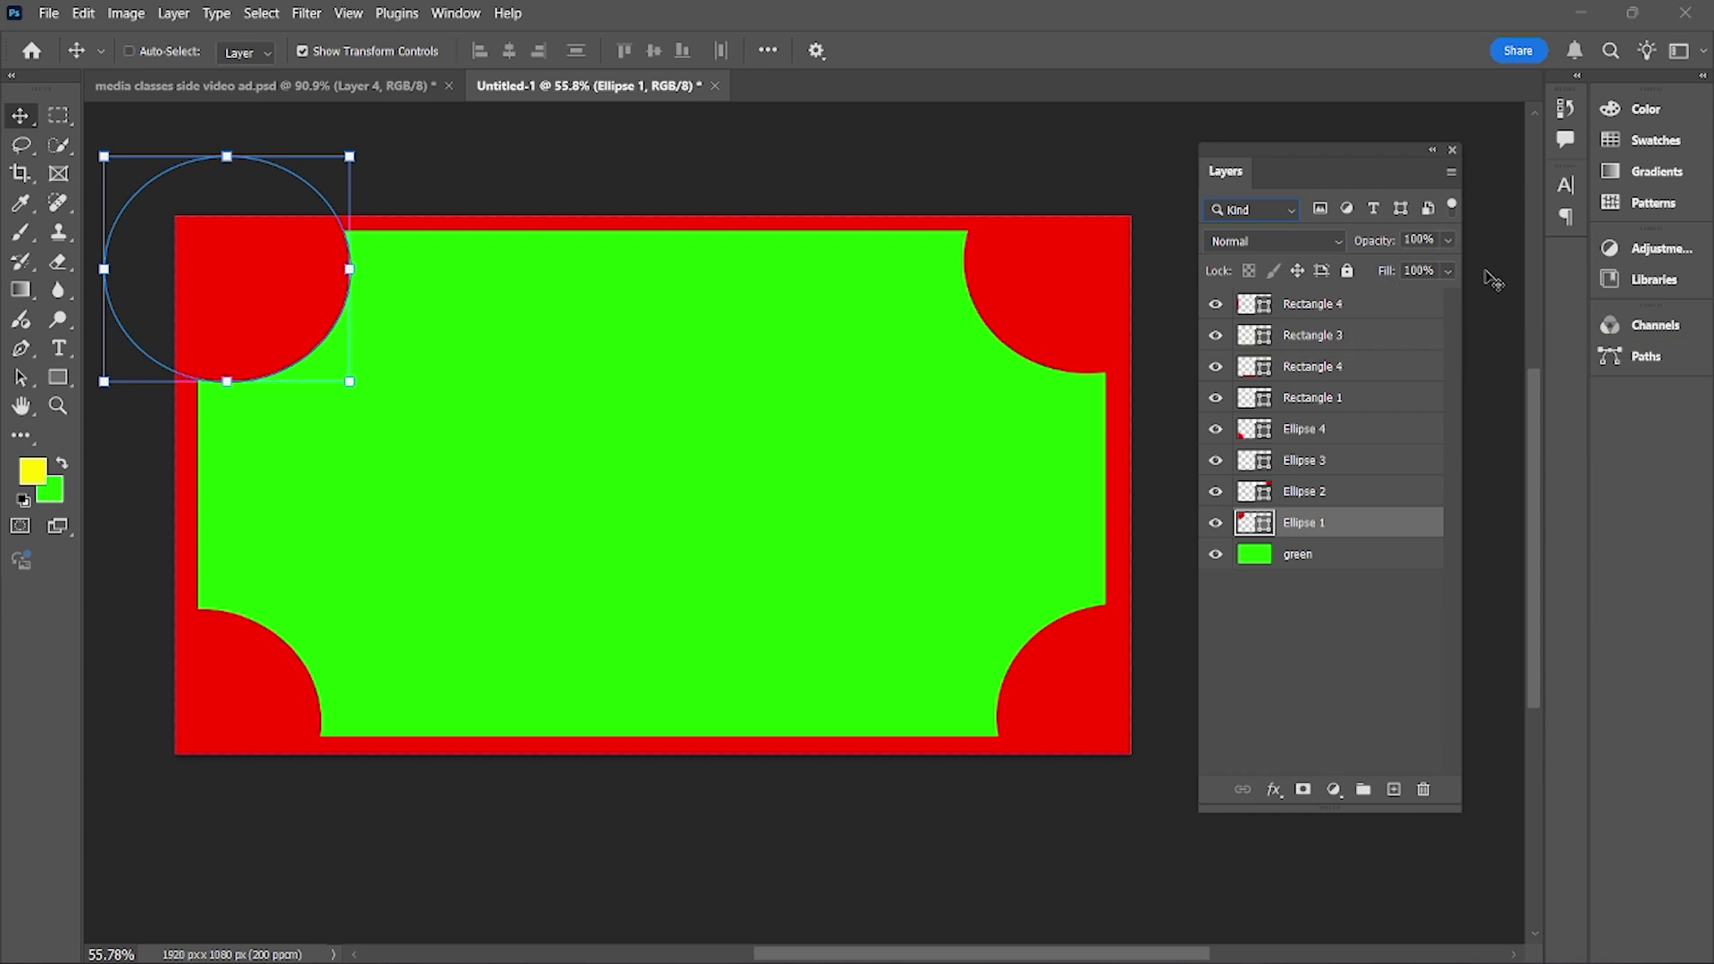
click(1421, 240)
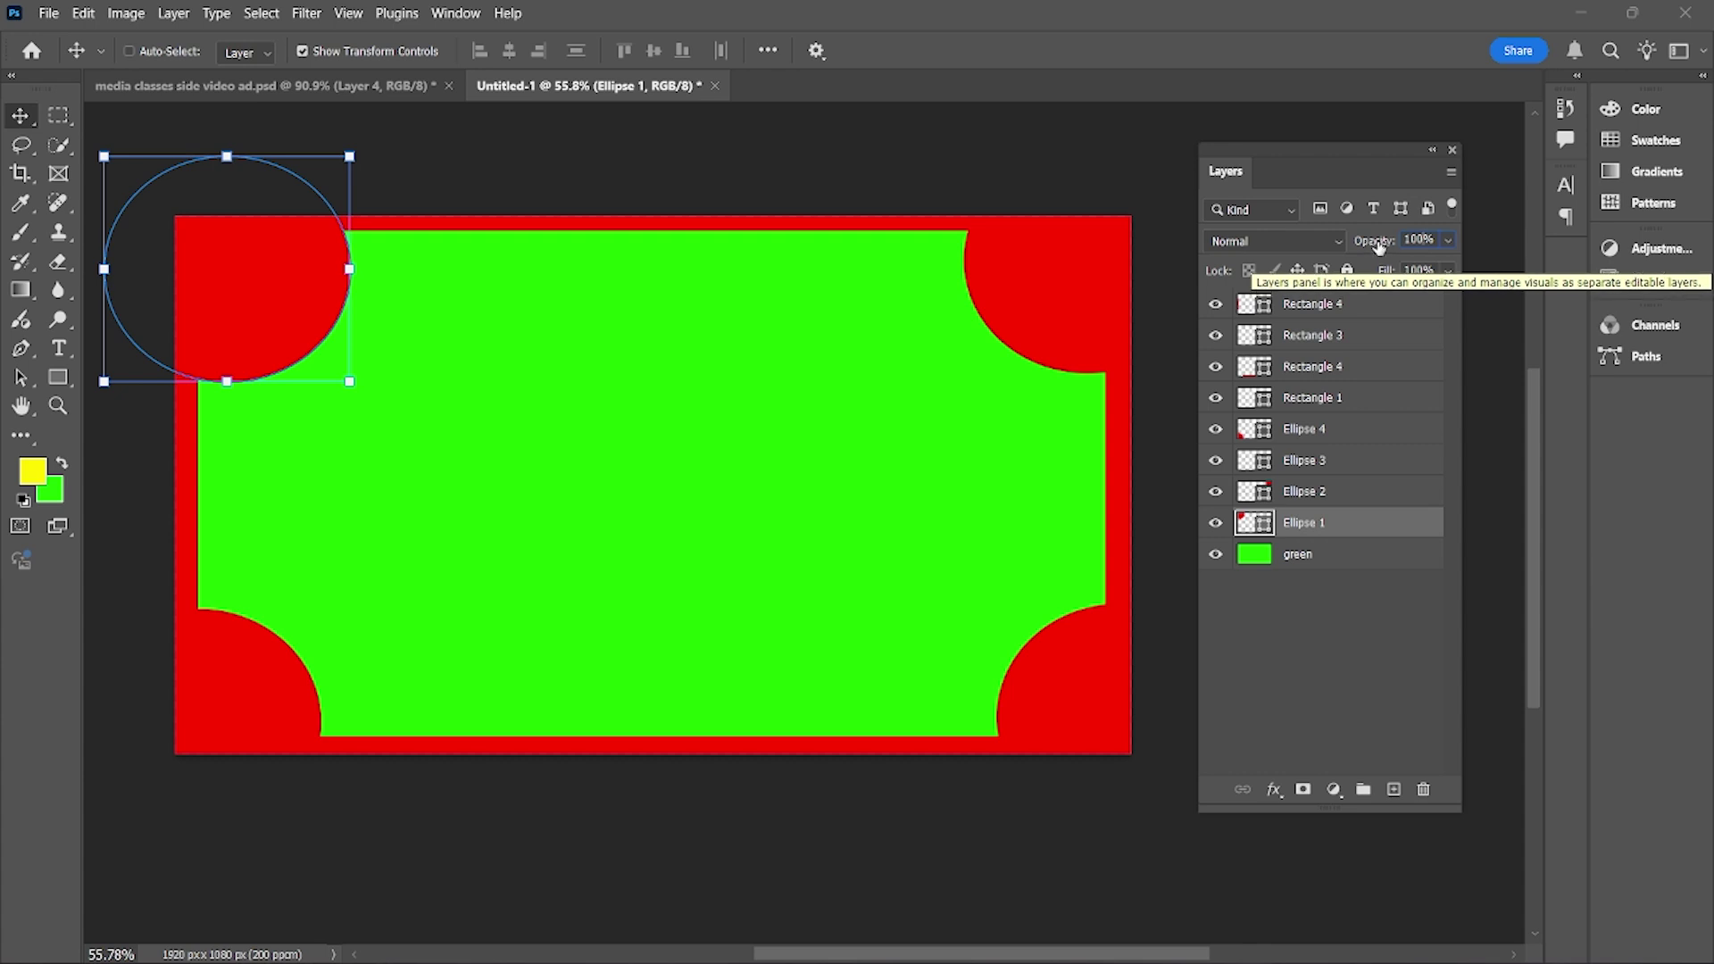
mouse_move(1373, 248)
mouse_down()
mouse_move(1224, 258)
mouse_move(1406, 243)
mouse_up()
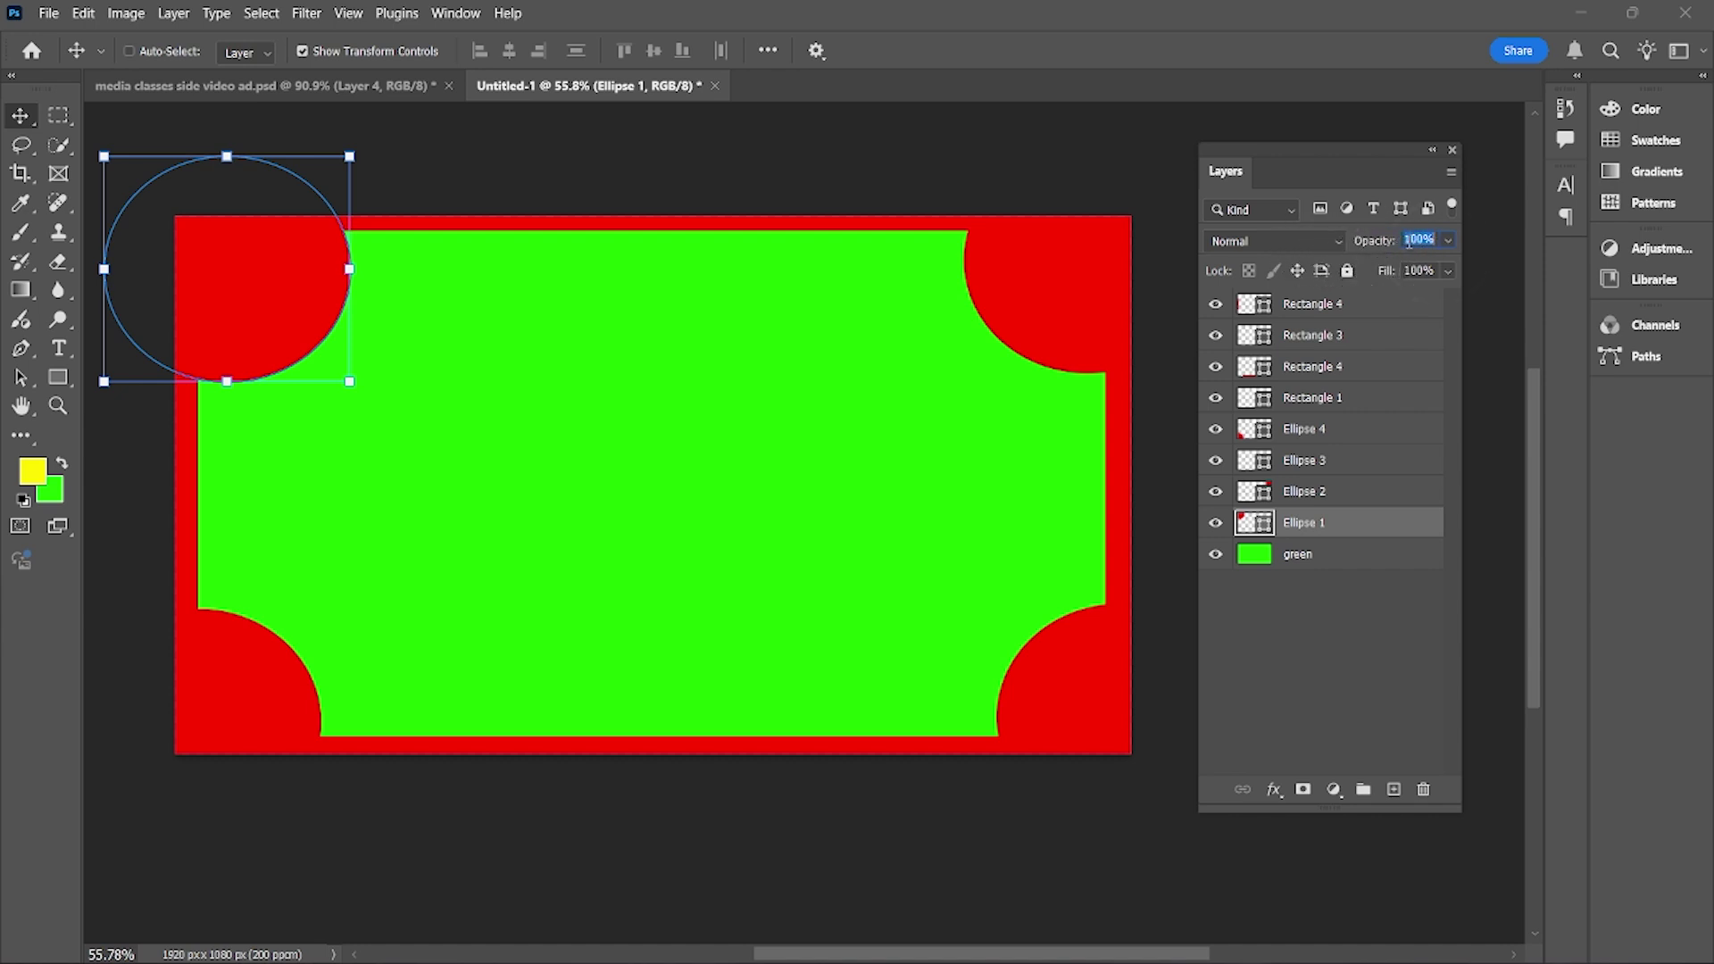
Set the Ellipse 1 layer's opacity to 80%
click(1432, 244)
drag(1432, 244, 1398, 243)
text(80)
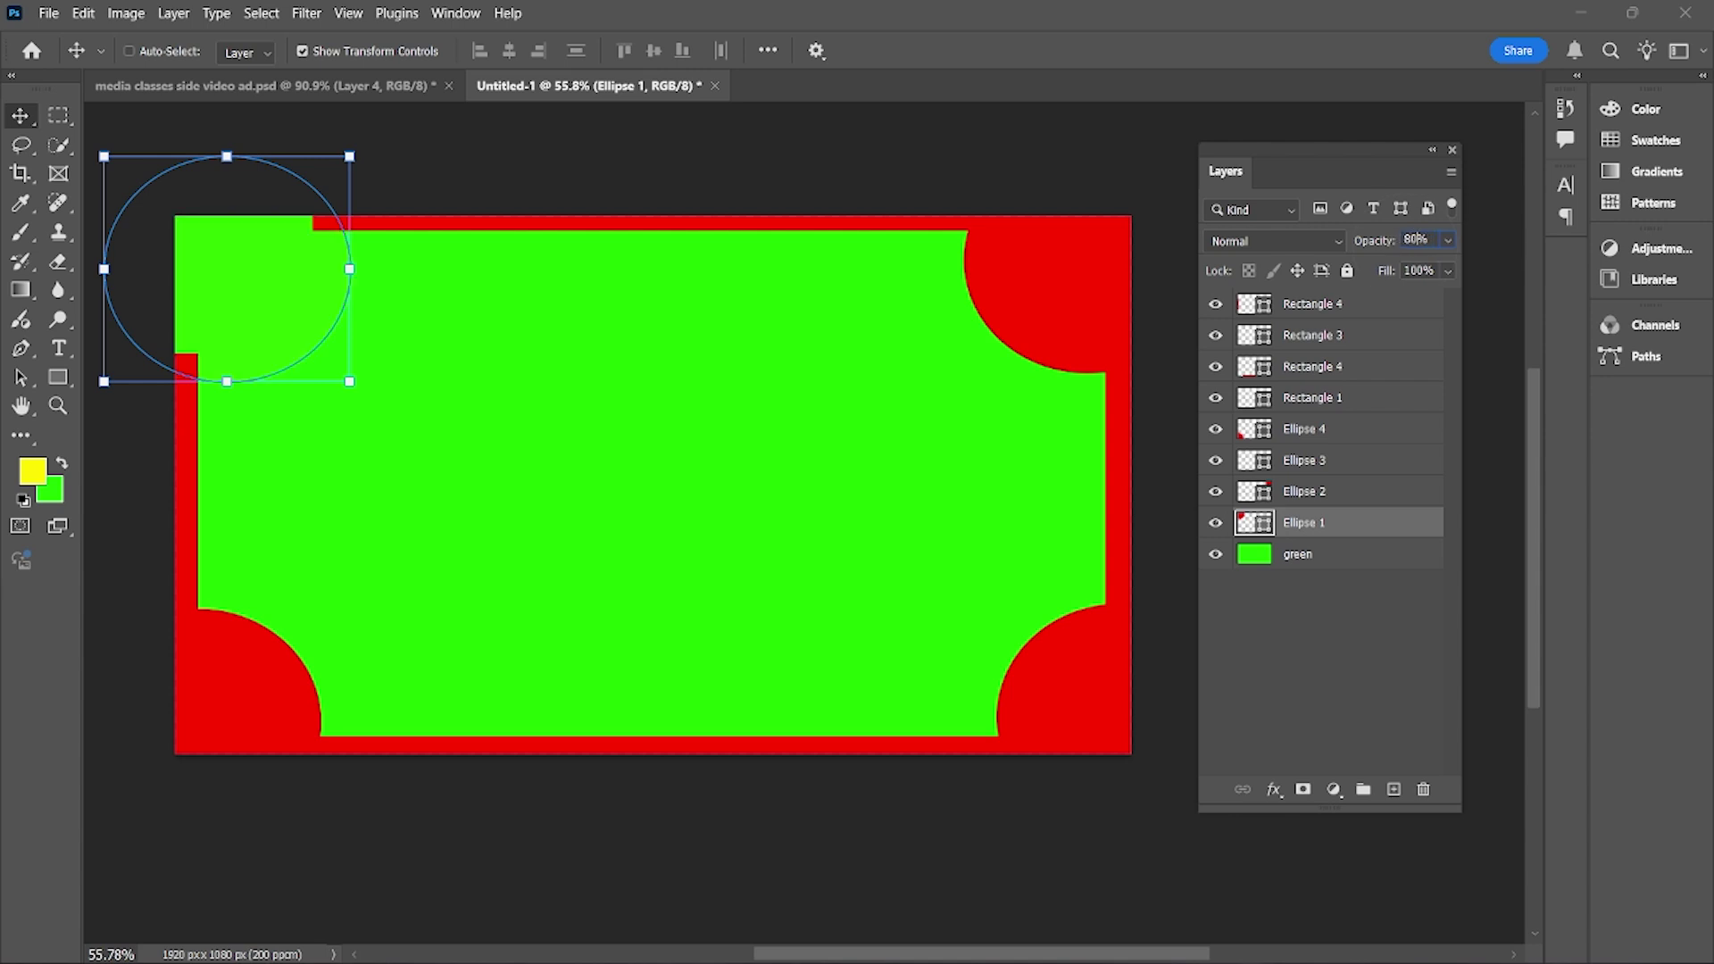
Restore the Ellipse 1 layer's opacity to 100% and set its fill to 100%
click(1449, 246)
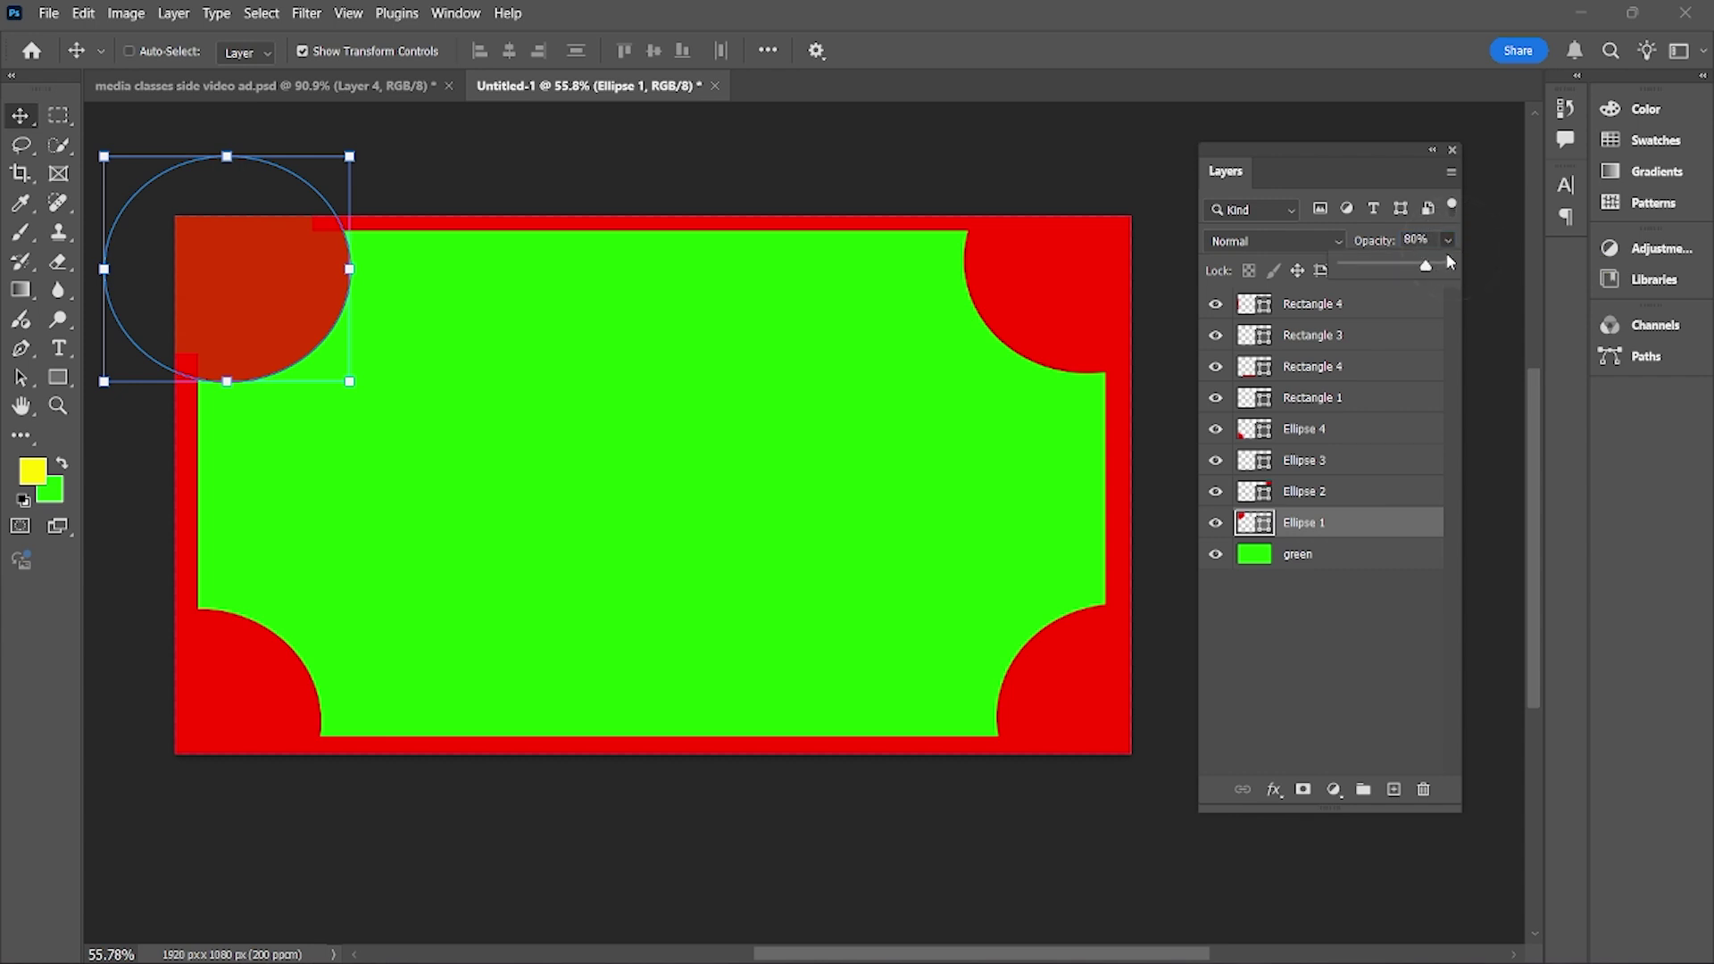
mouse_move(1429, 268)
mouse_down()
mouse_move(1374, 275)
mouse_move(1447, 267)
mouse_up()
click(1450, 235)
click(1453, 278)
drag(1447, 299, 1481, 308)
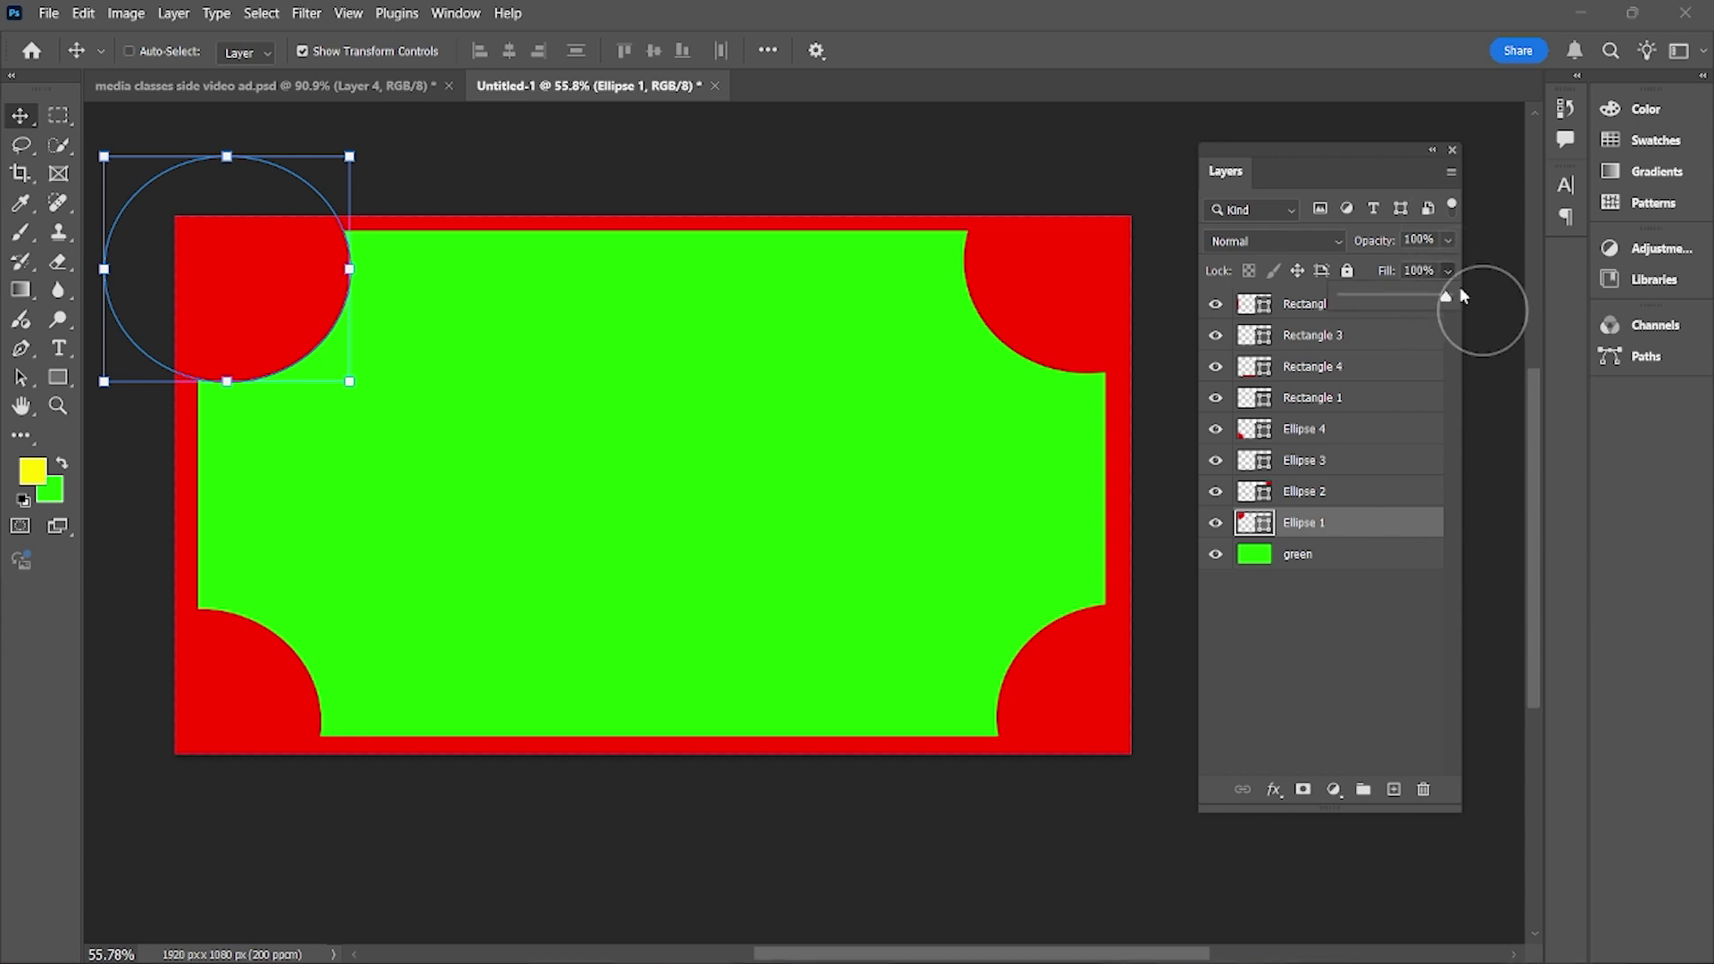
Set the Ellipse 1 layer's fill to 100% and try moving its circle across the canvas, undoing each move
drag(1390, 271, 1437, 287)
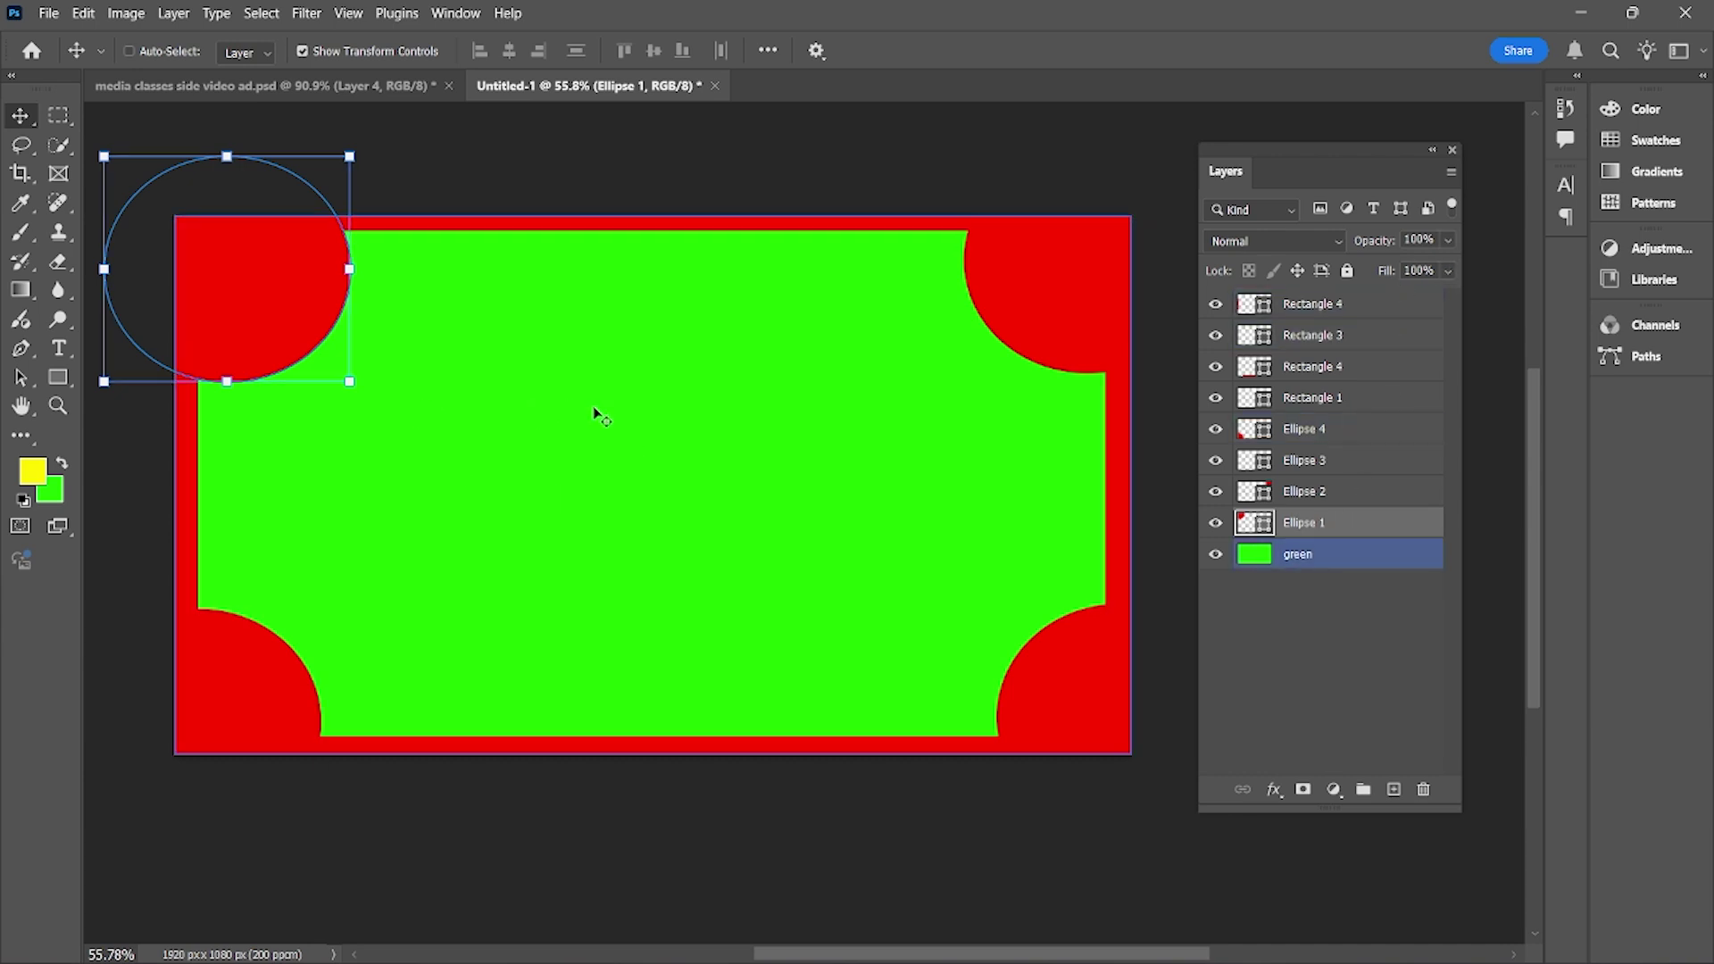
drag(283, 294, 582, 389)
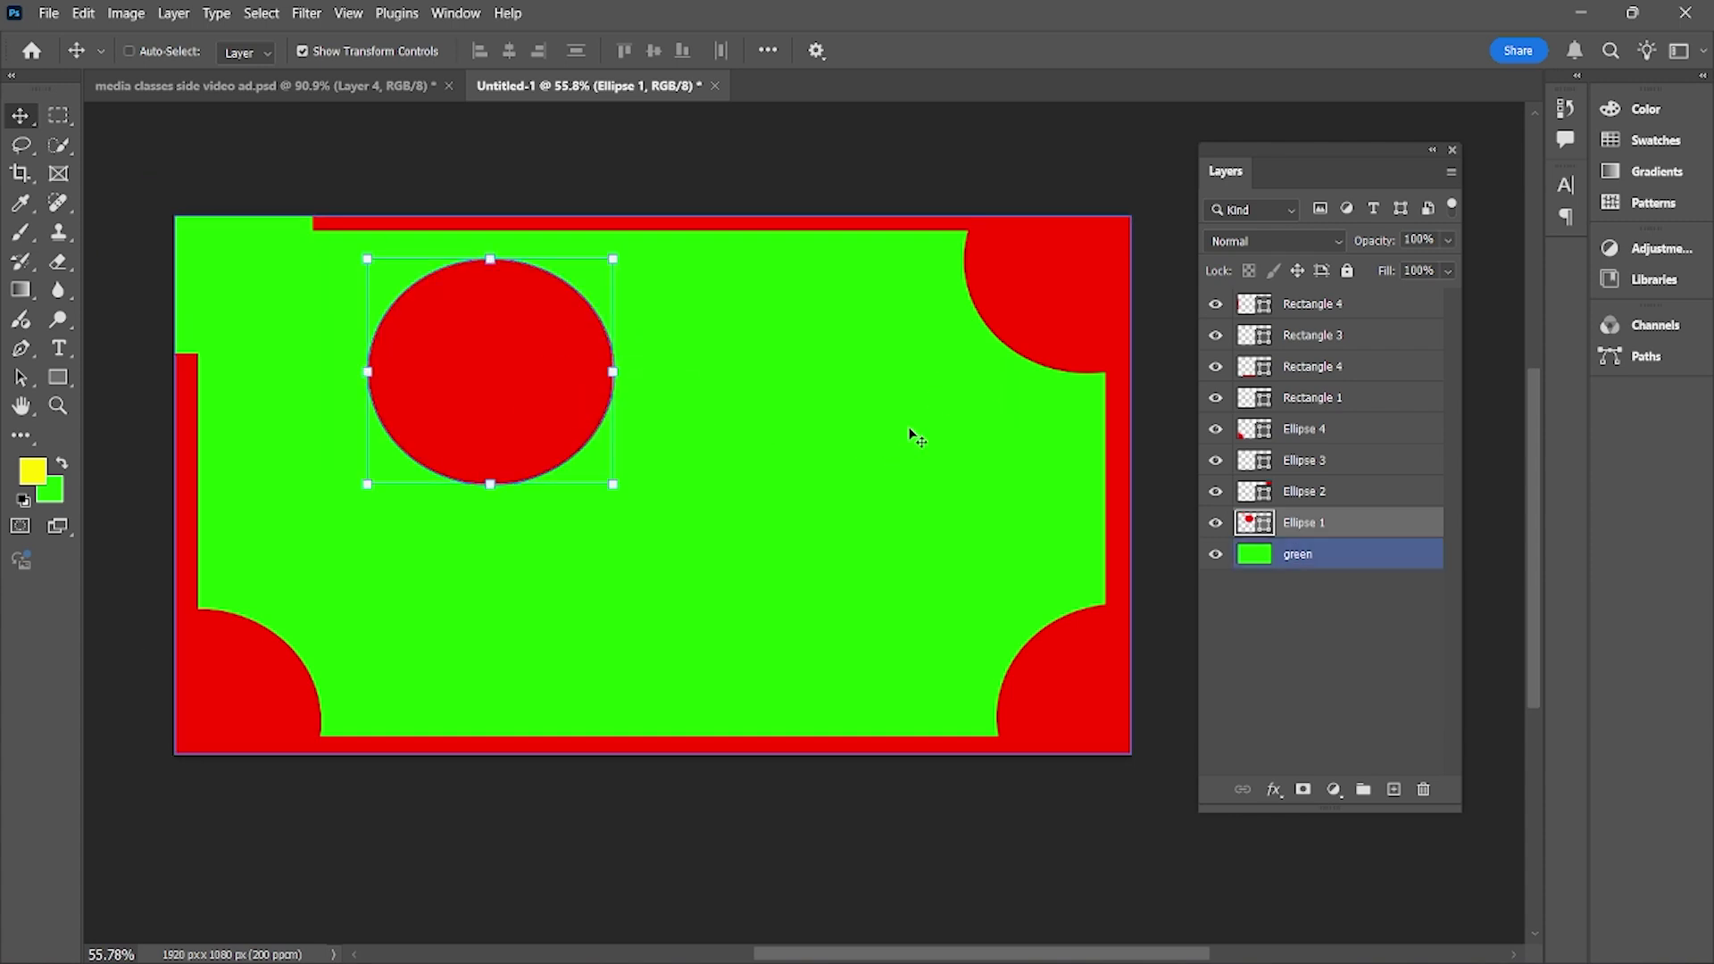
key(ctrl+z)
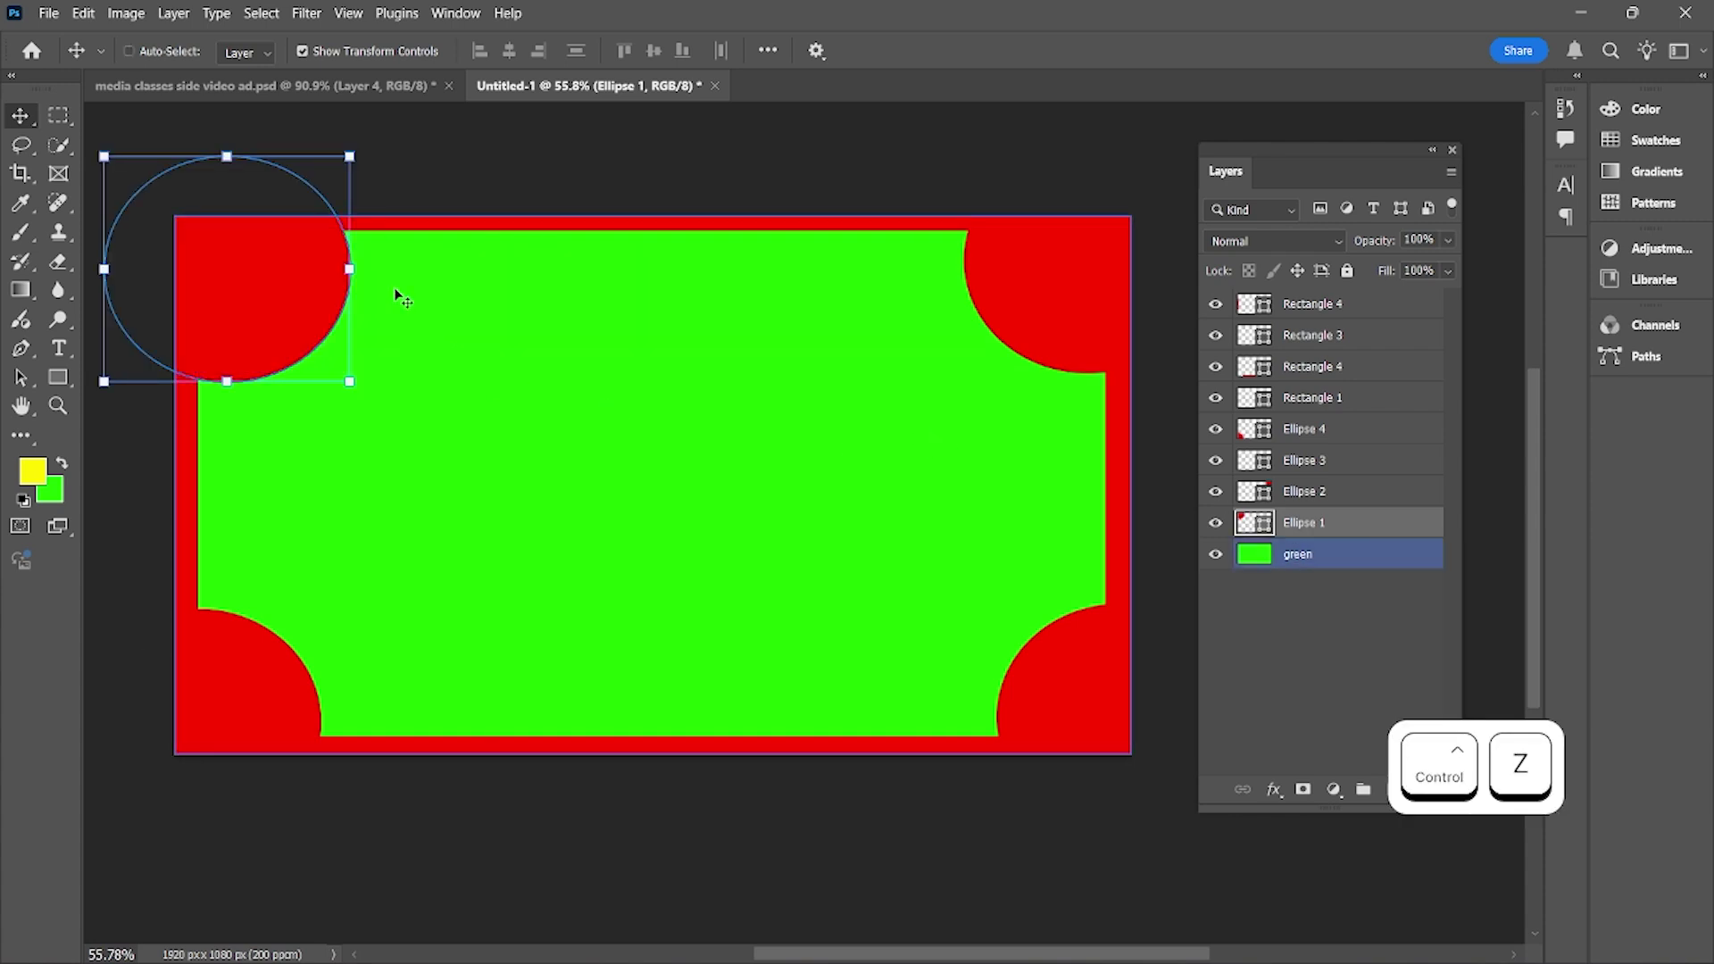
drag(325, 230, 345, 344)
key(ctrl+z)
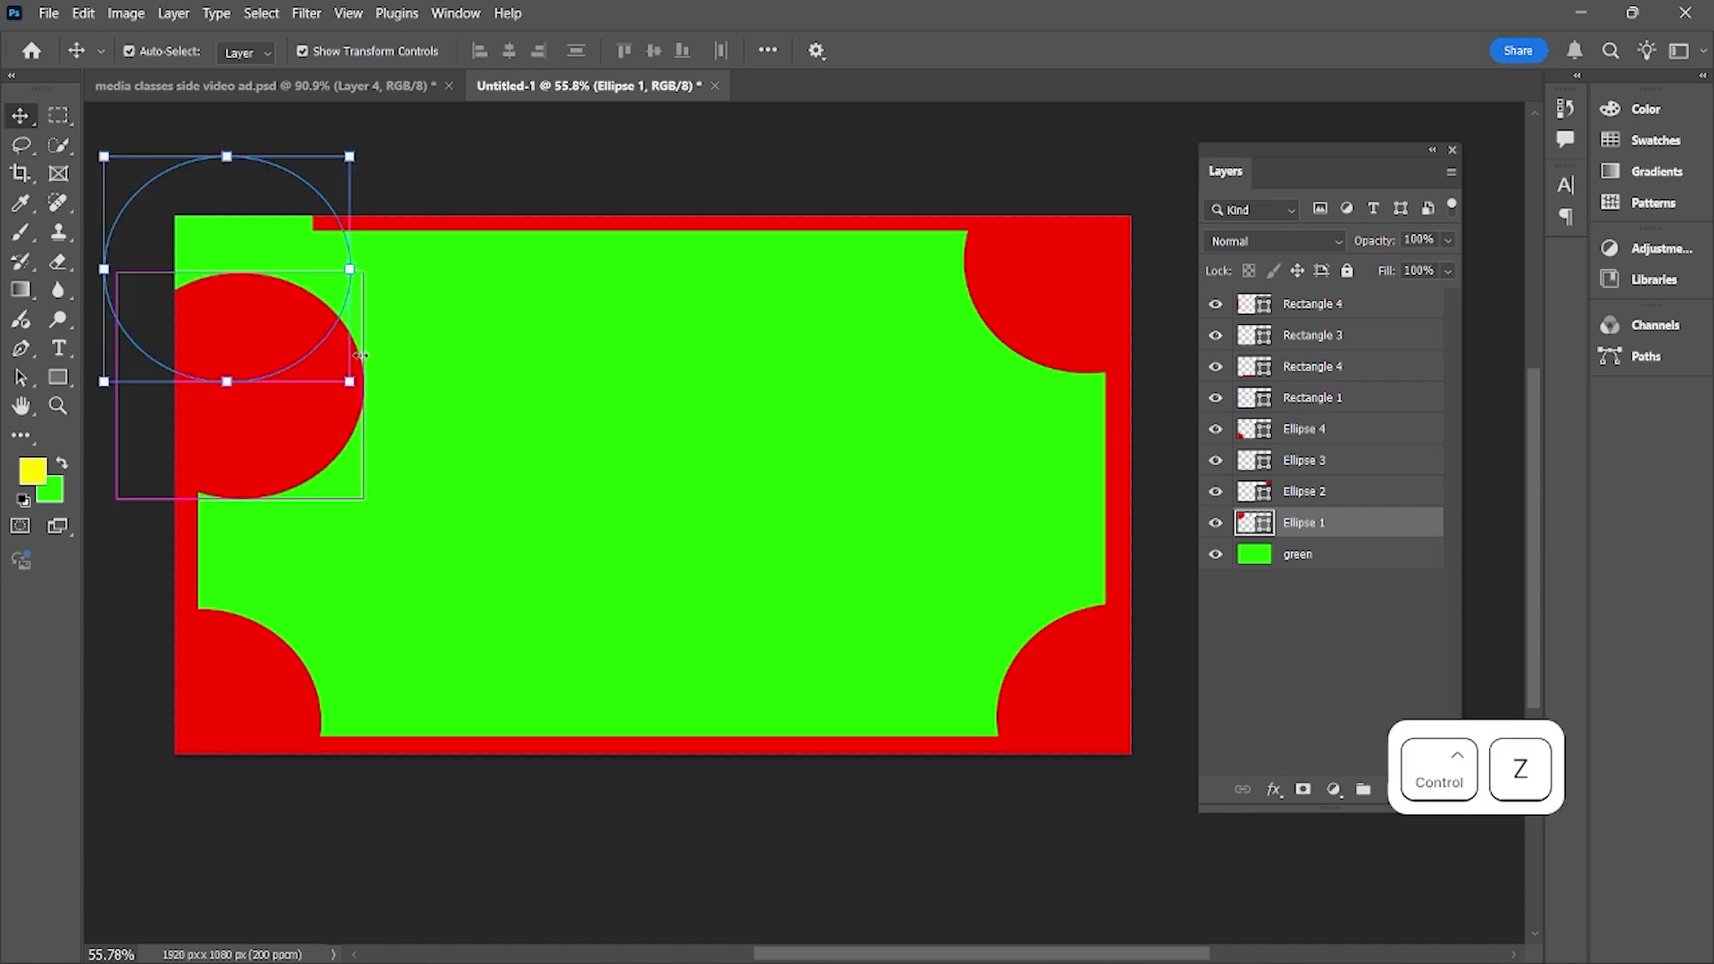
Apply a full lock to the Ellipse 2 layer and the Ellipse 1 layer
click(1363, 497)
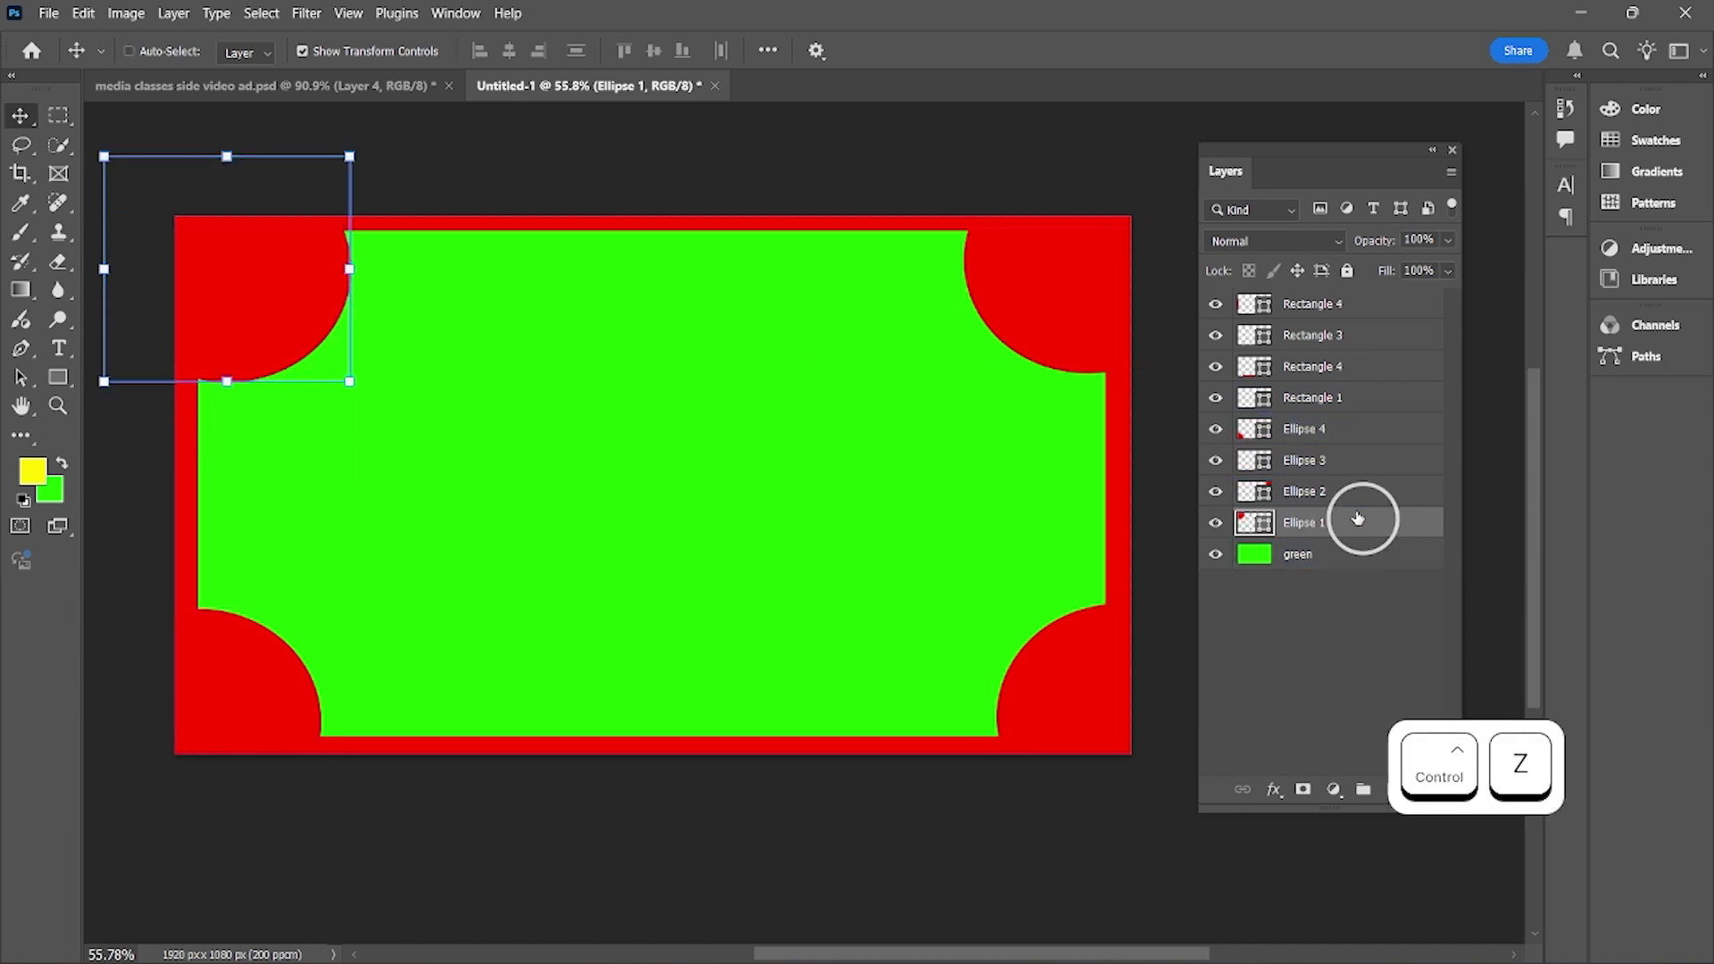
click(1347, 271)
click(1385, 525)
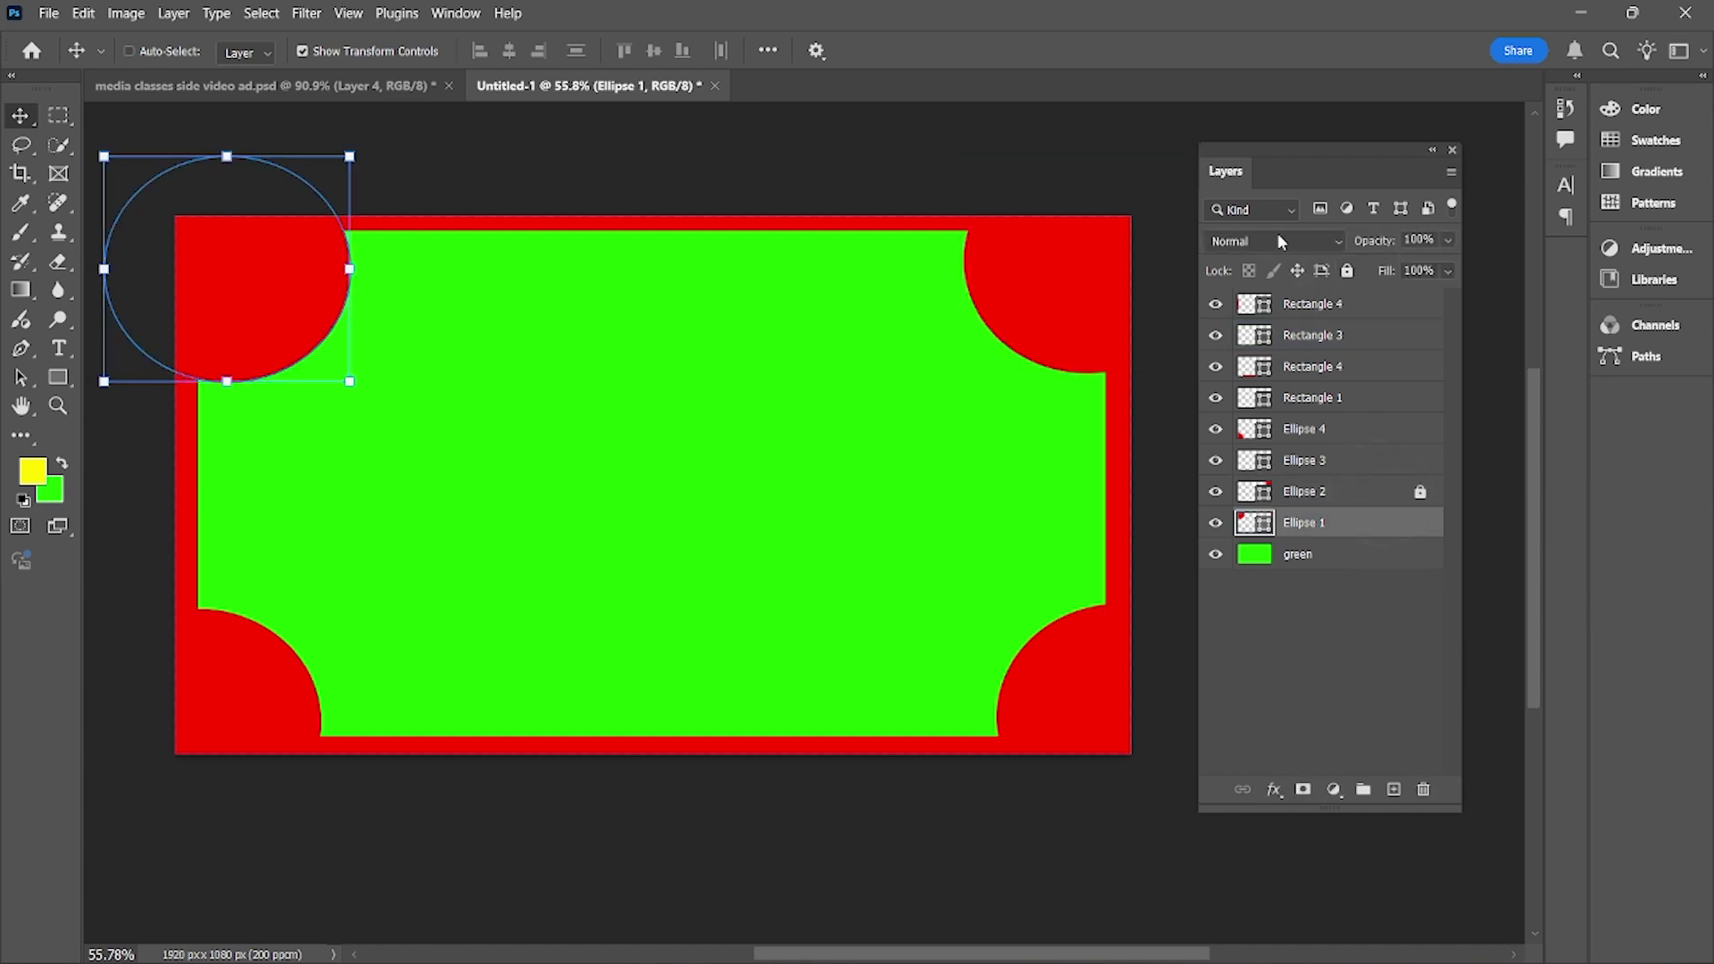
click(1347, 273)
Try repeatedly to move the fully locked Ellipse 1 circle, dismissing the error each time
drag(286, 339, 453, 465)
click(288, 303)
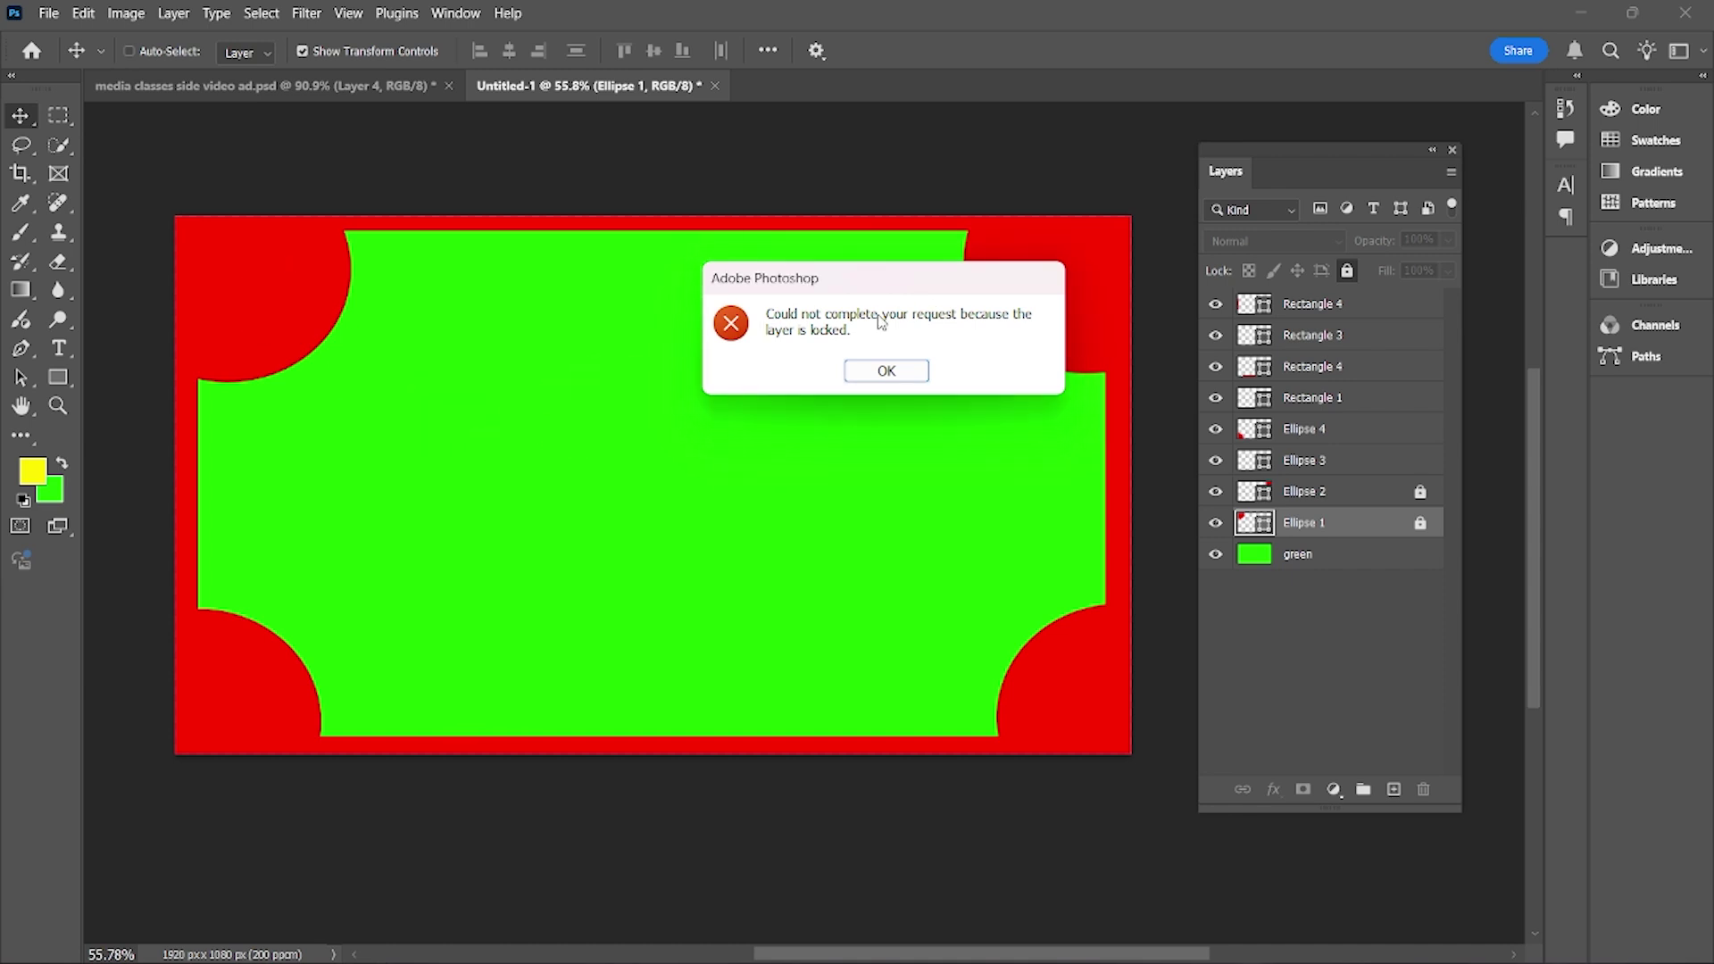
click(886, 370)
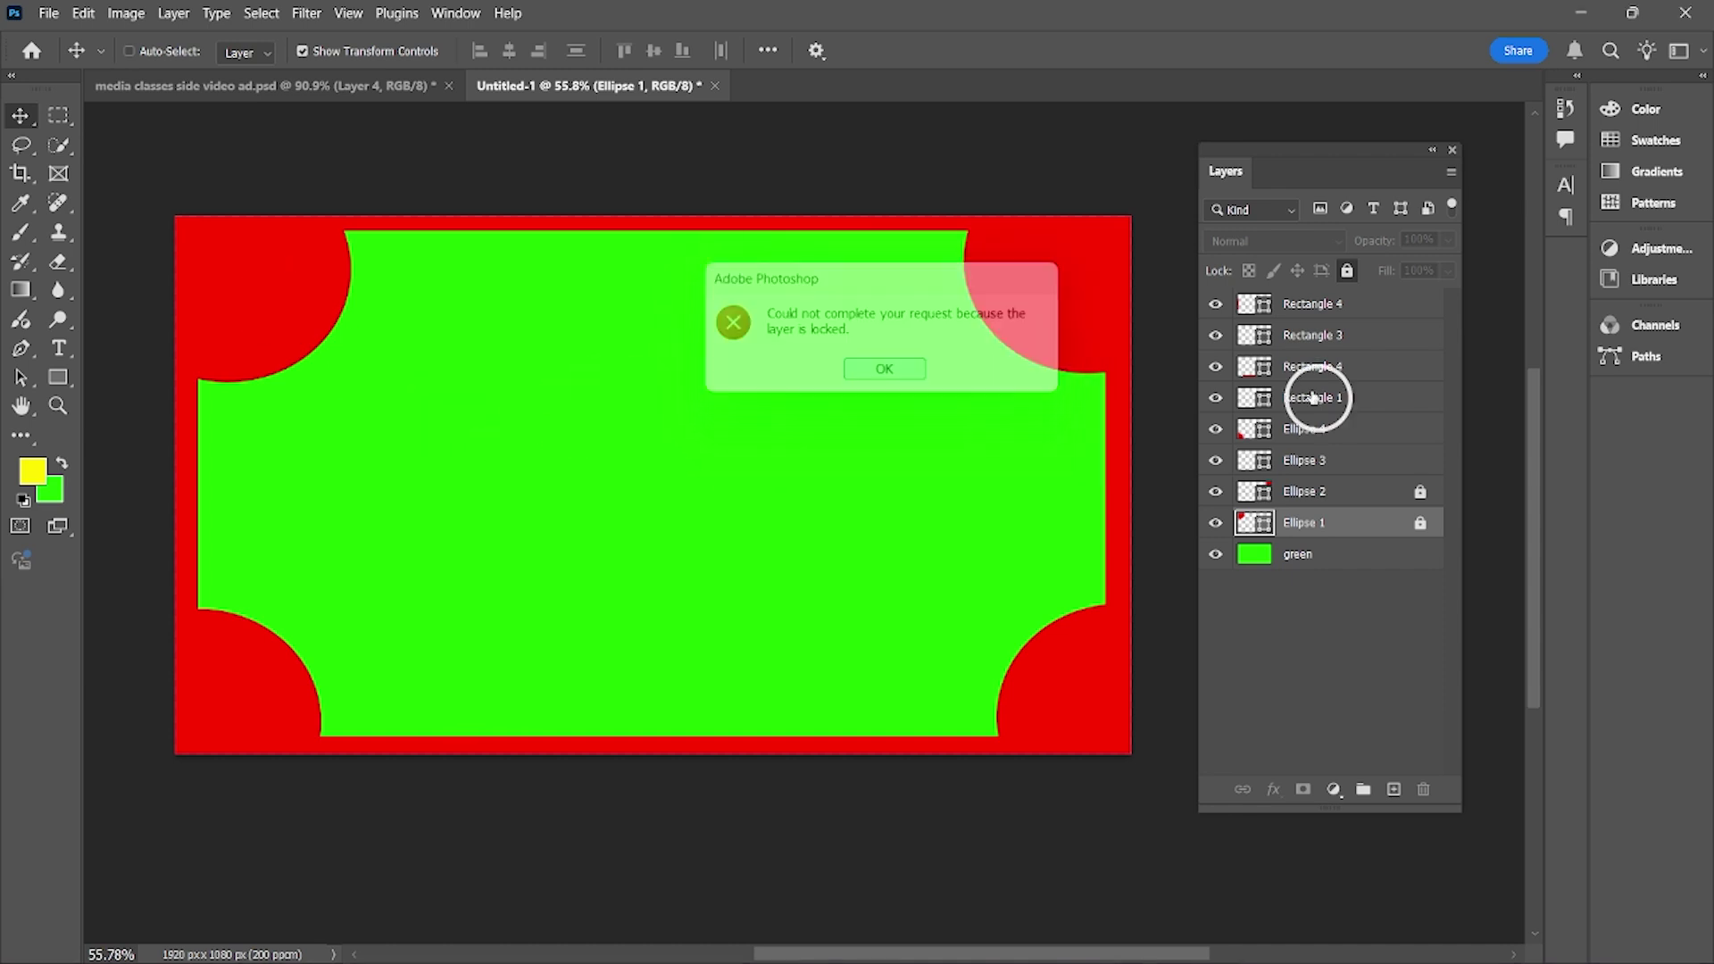
click(1429, 552)
mouse_move(303, 300)
mouse_down()
mouse_move(441, 430)
mouse_move(300, 307)
mouse_up()
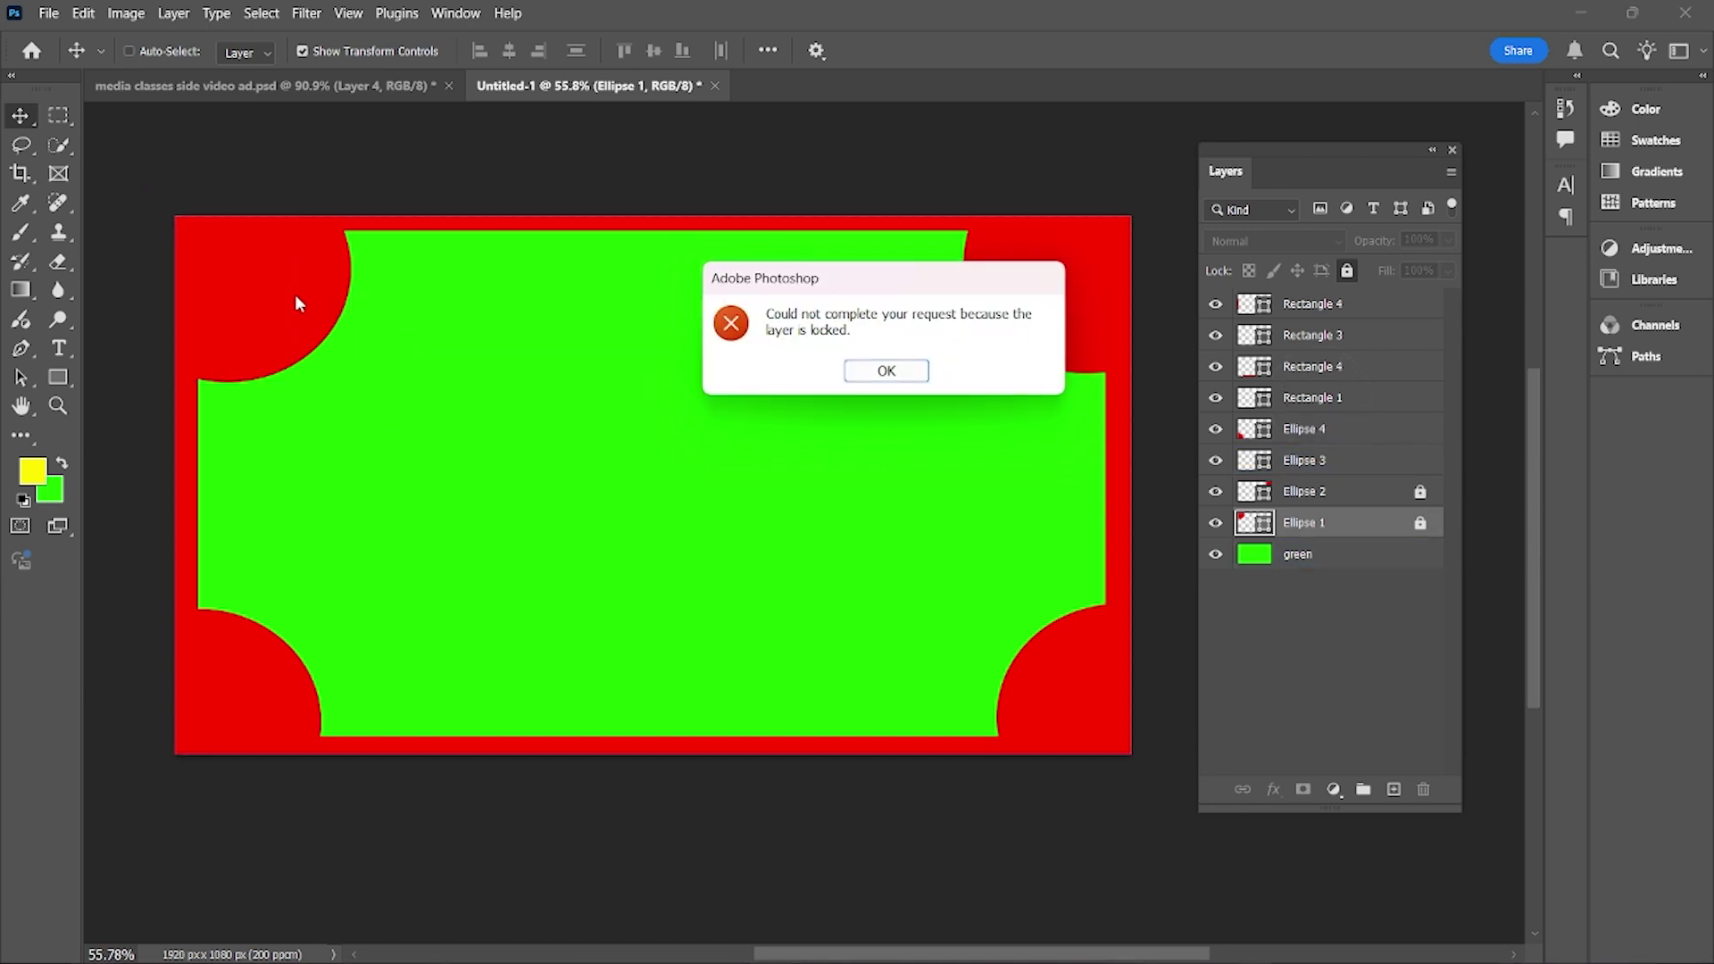
click(922, 375)
click(231, 332)
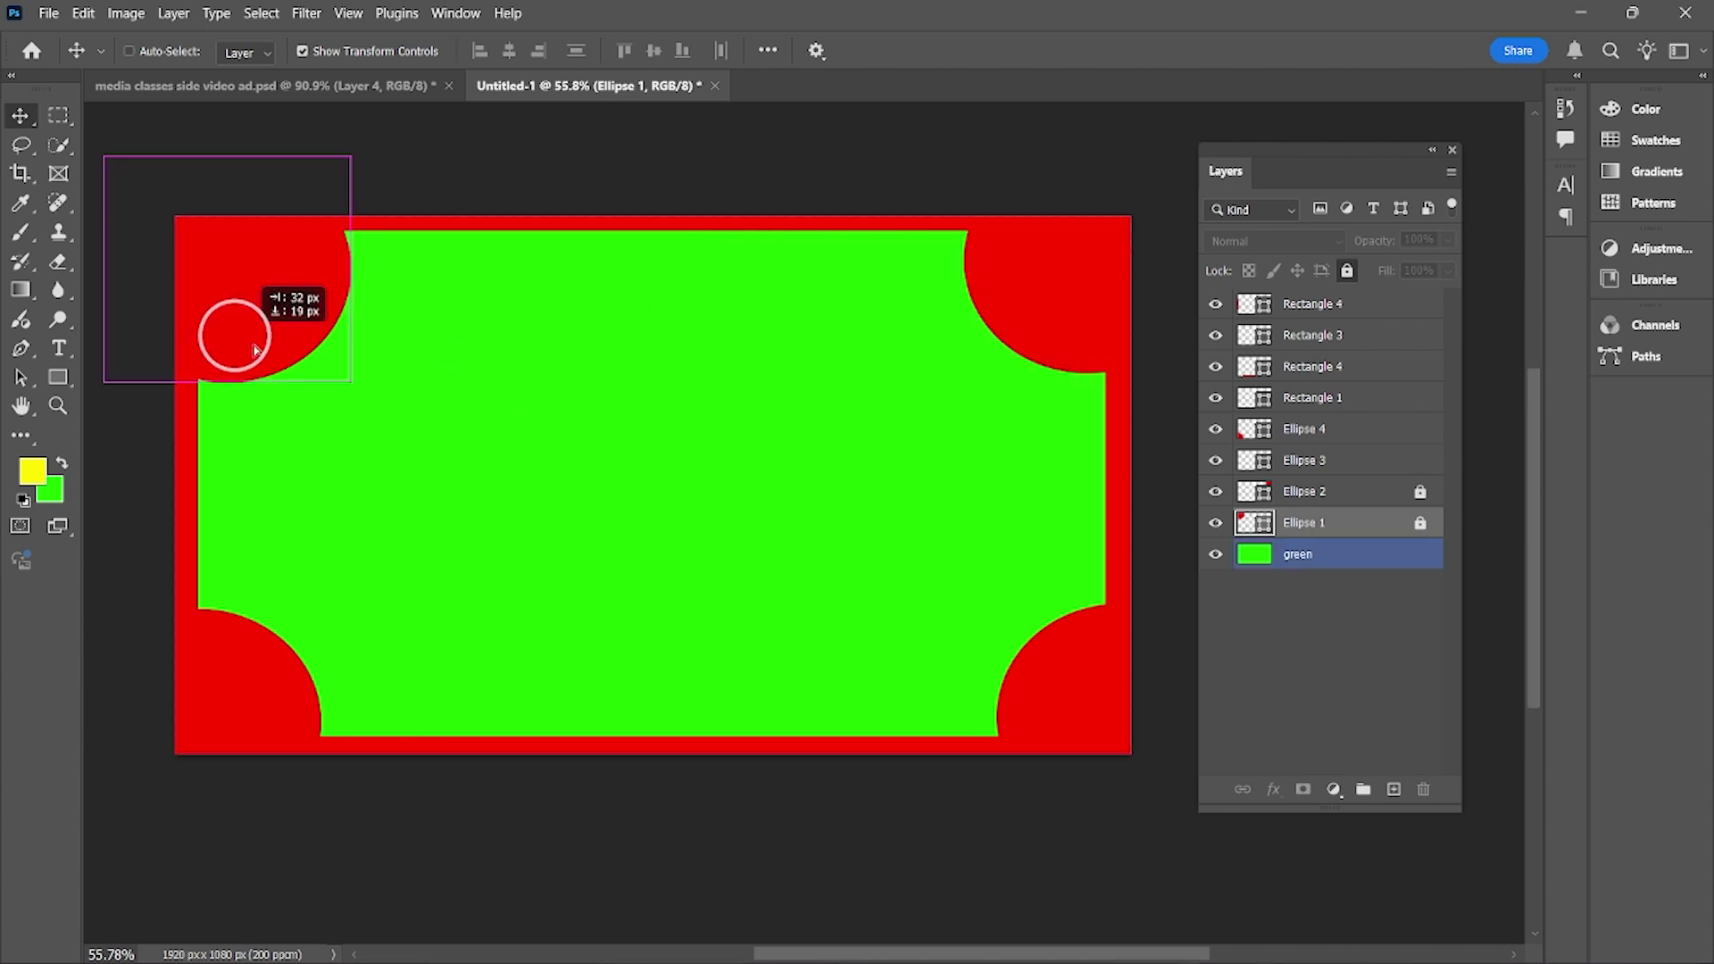
click(924, 379)
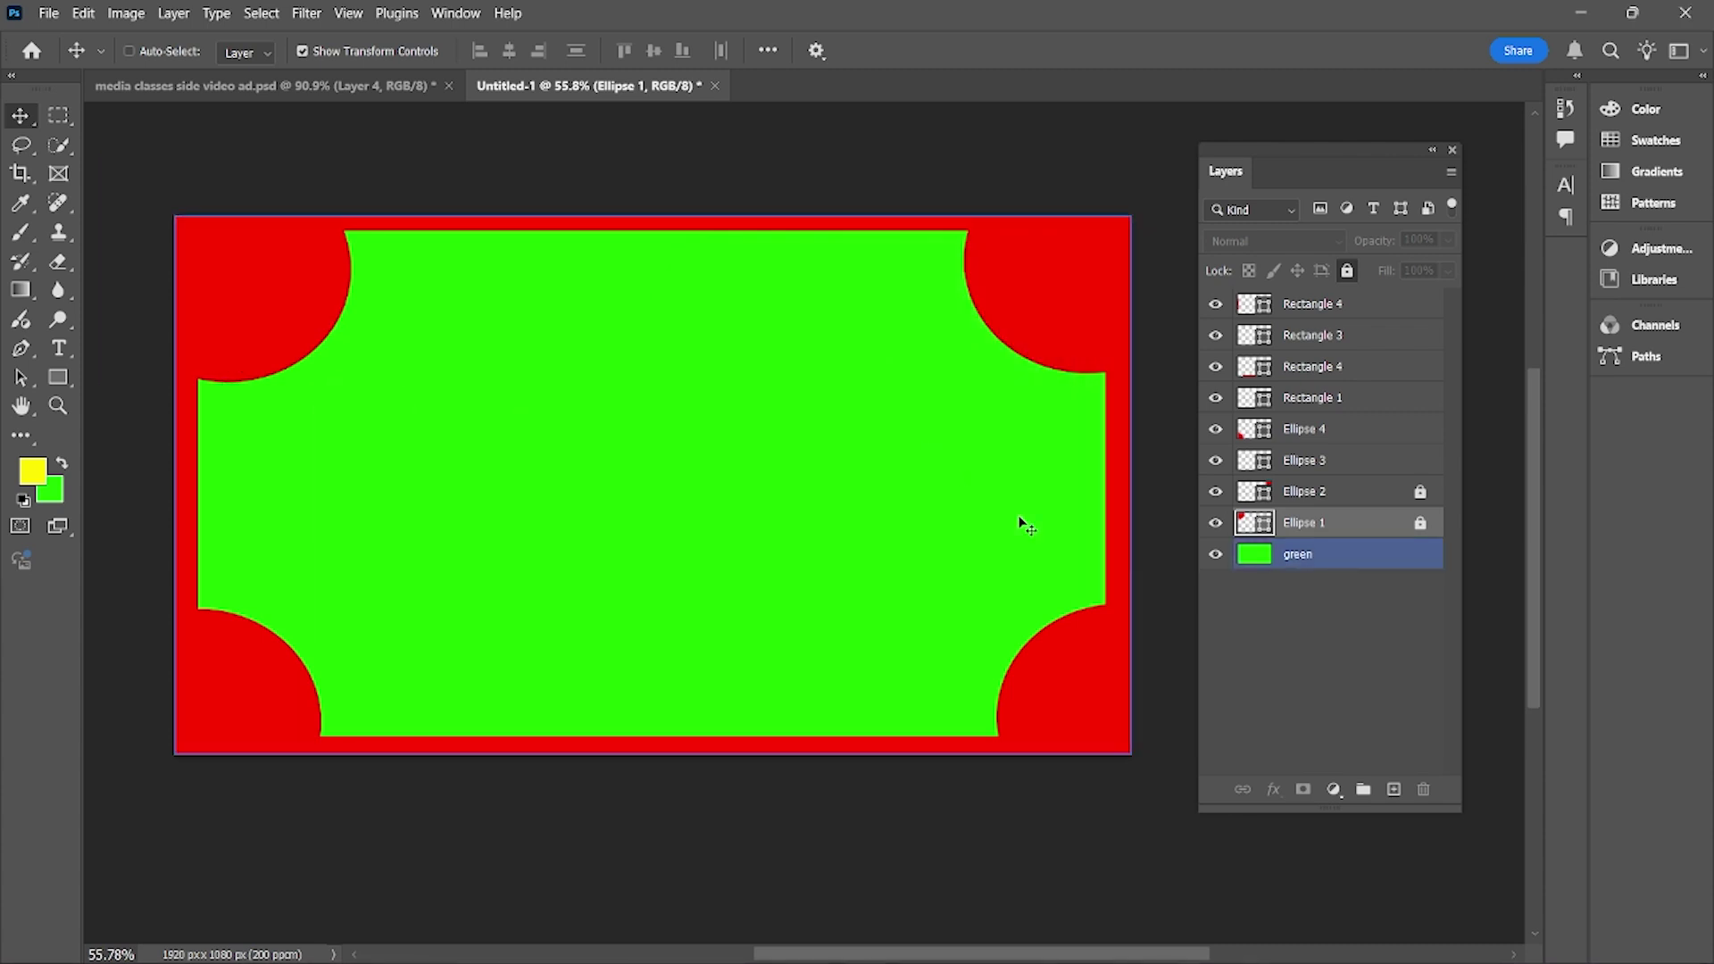
Remove the full locks from the Ellipse 1 and Ellipse 2 layers
click(1419, 493)
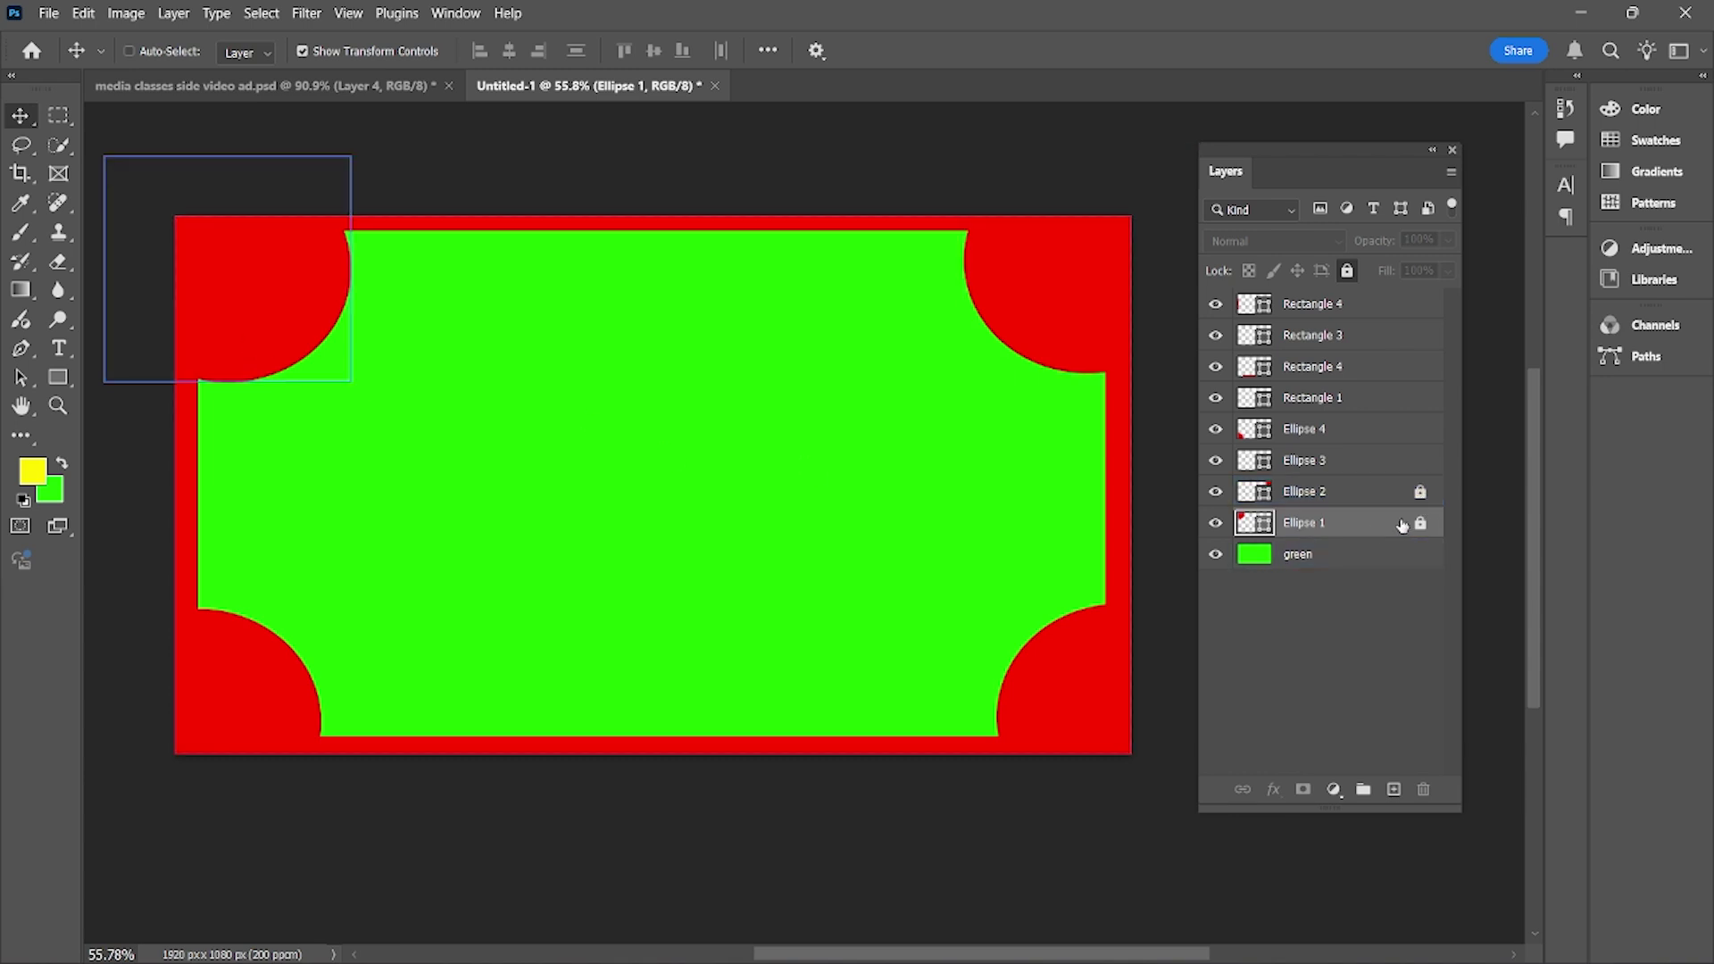
click(1423, 525)
click(1422, 493)
Try moving the unlocked Ellipse 1 circle toward the middle of the canvas, and undo the move
drag(252, 283, 413, 412)
key(ctrl)
key(ctrl+z)
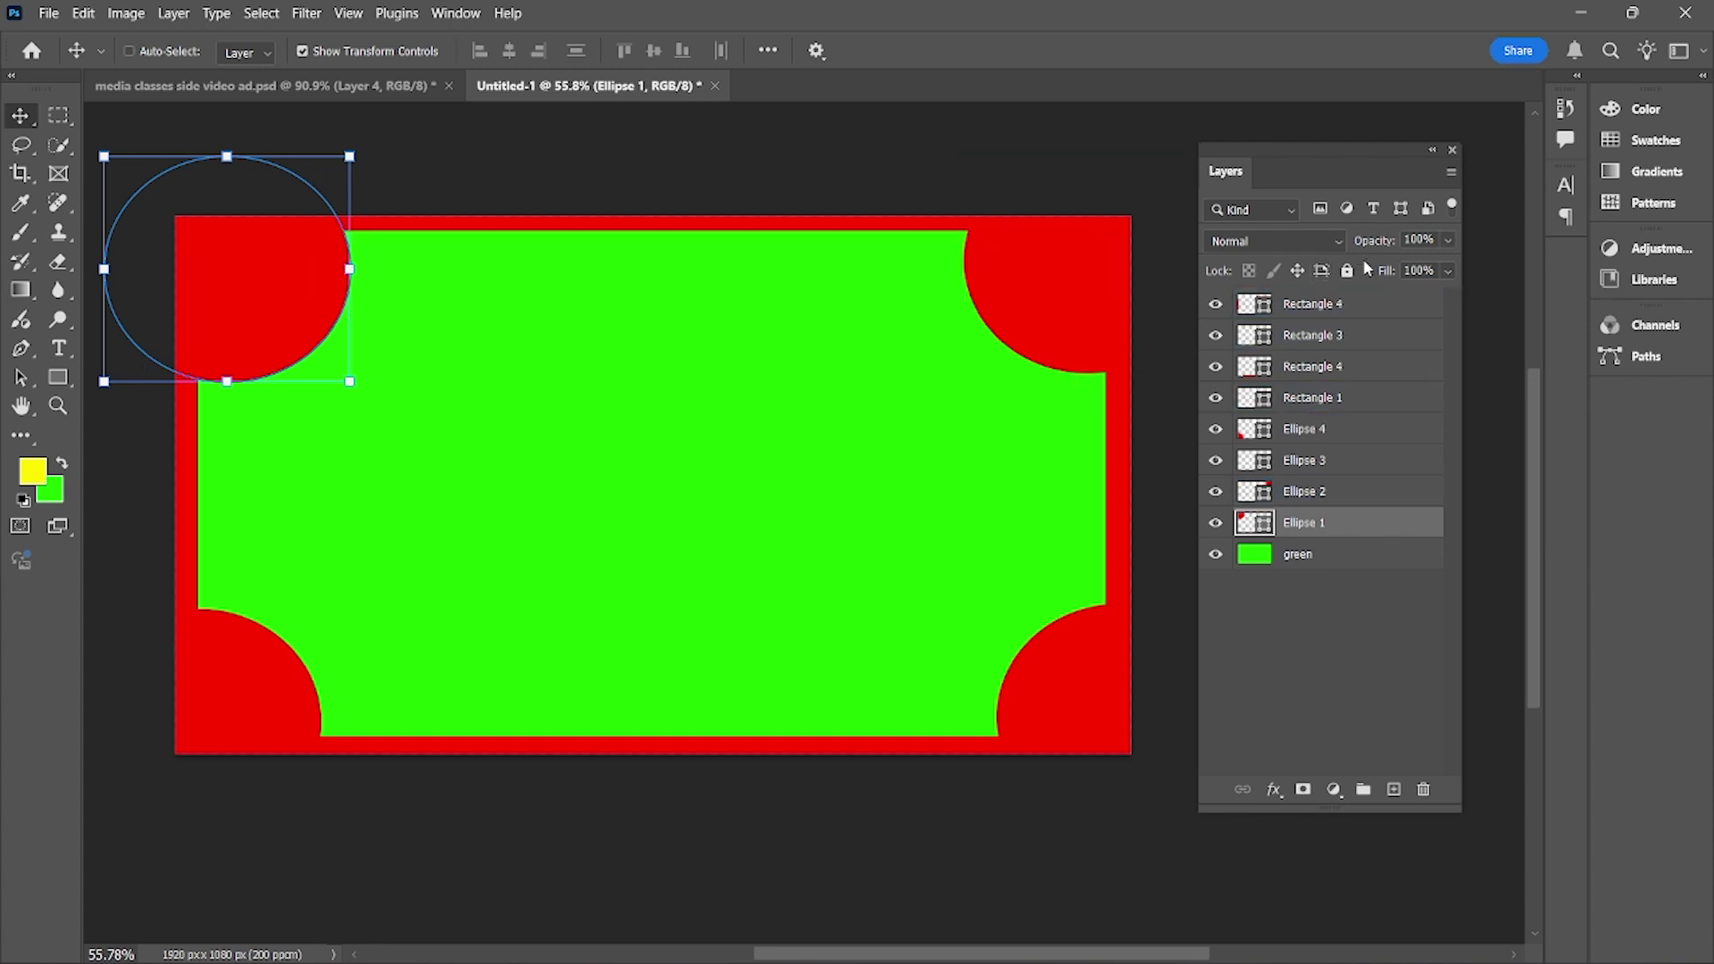
Try the artboard auto-nesting lock and the position lock on the Ellipse 1 layer, removing each one
click(1323, 270)
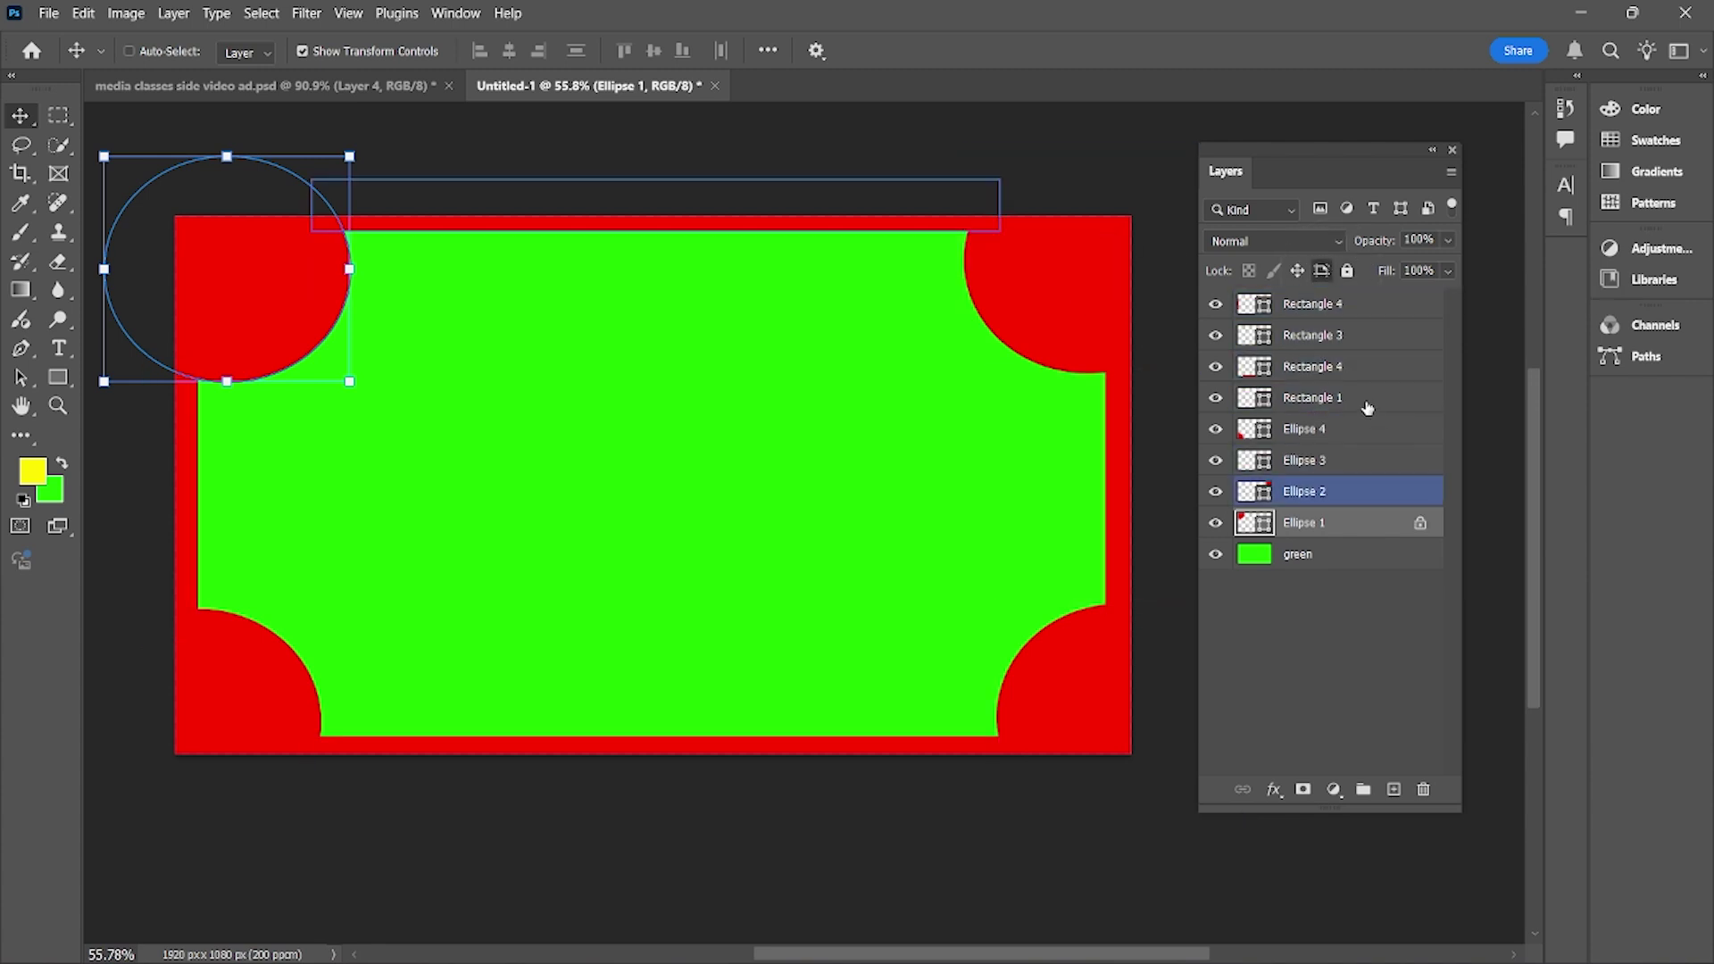
click(1419, 524)
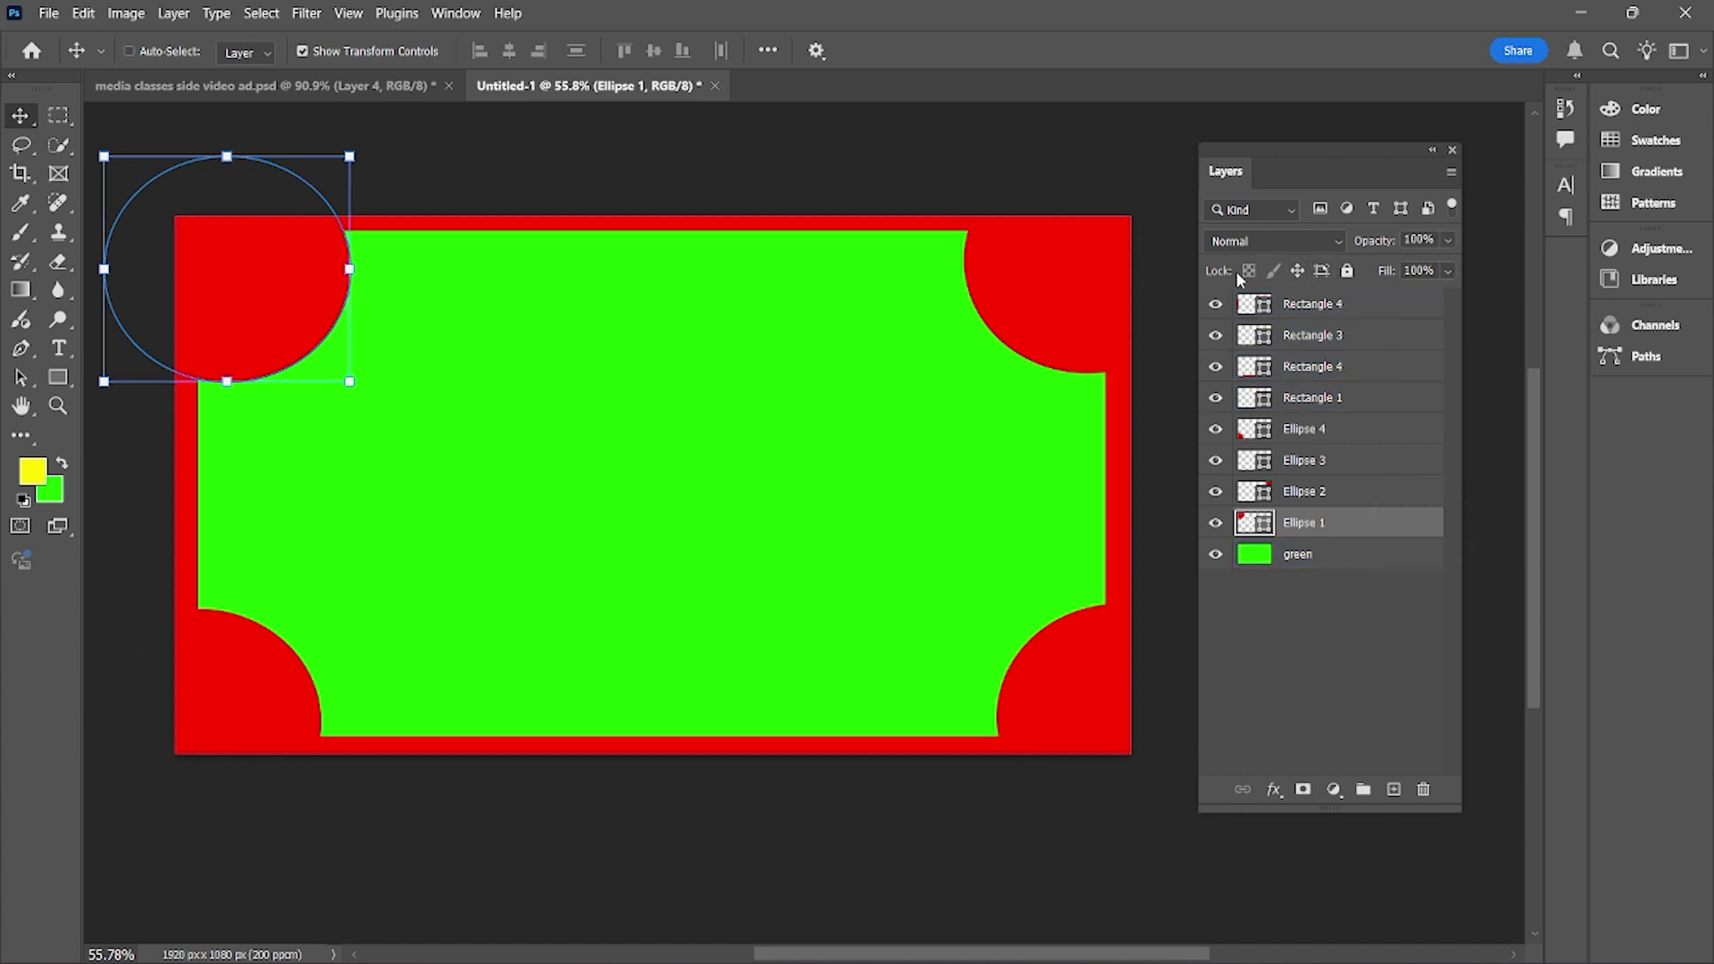
click(1298, 271)
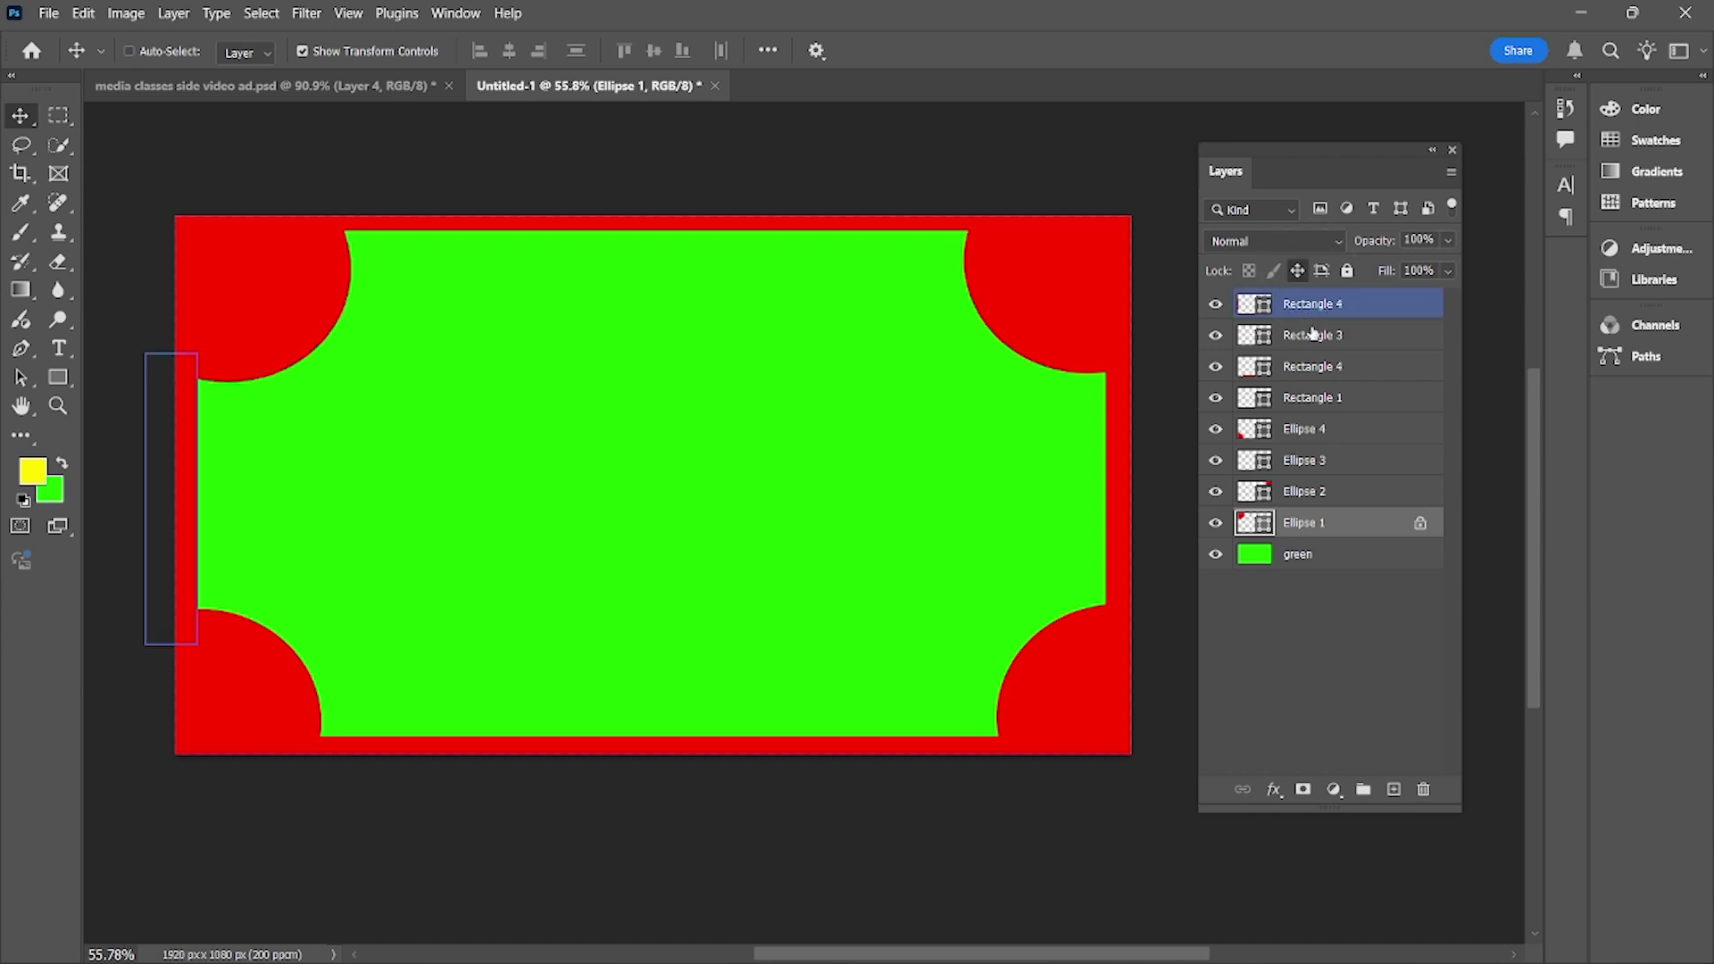
mouse_move(1343, 530)
mouse_down()
mouse_move(1346, 452)
mouse_move(1368, 541)
mouse_up()
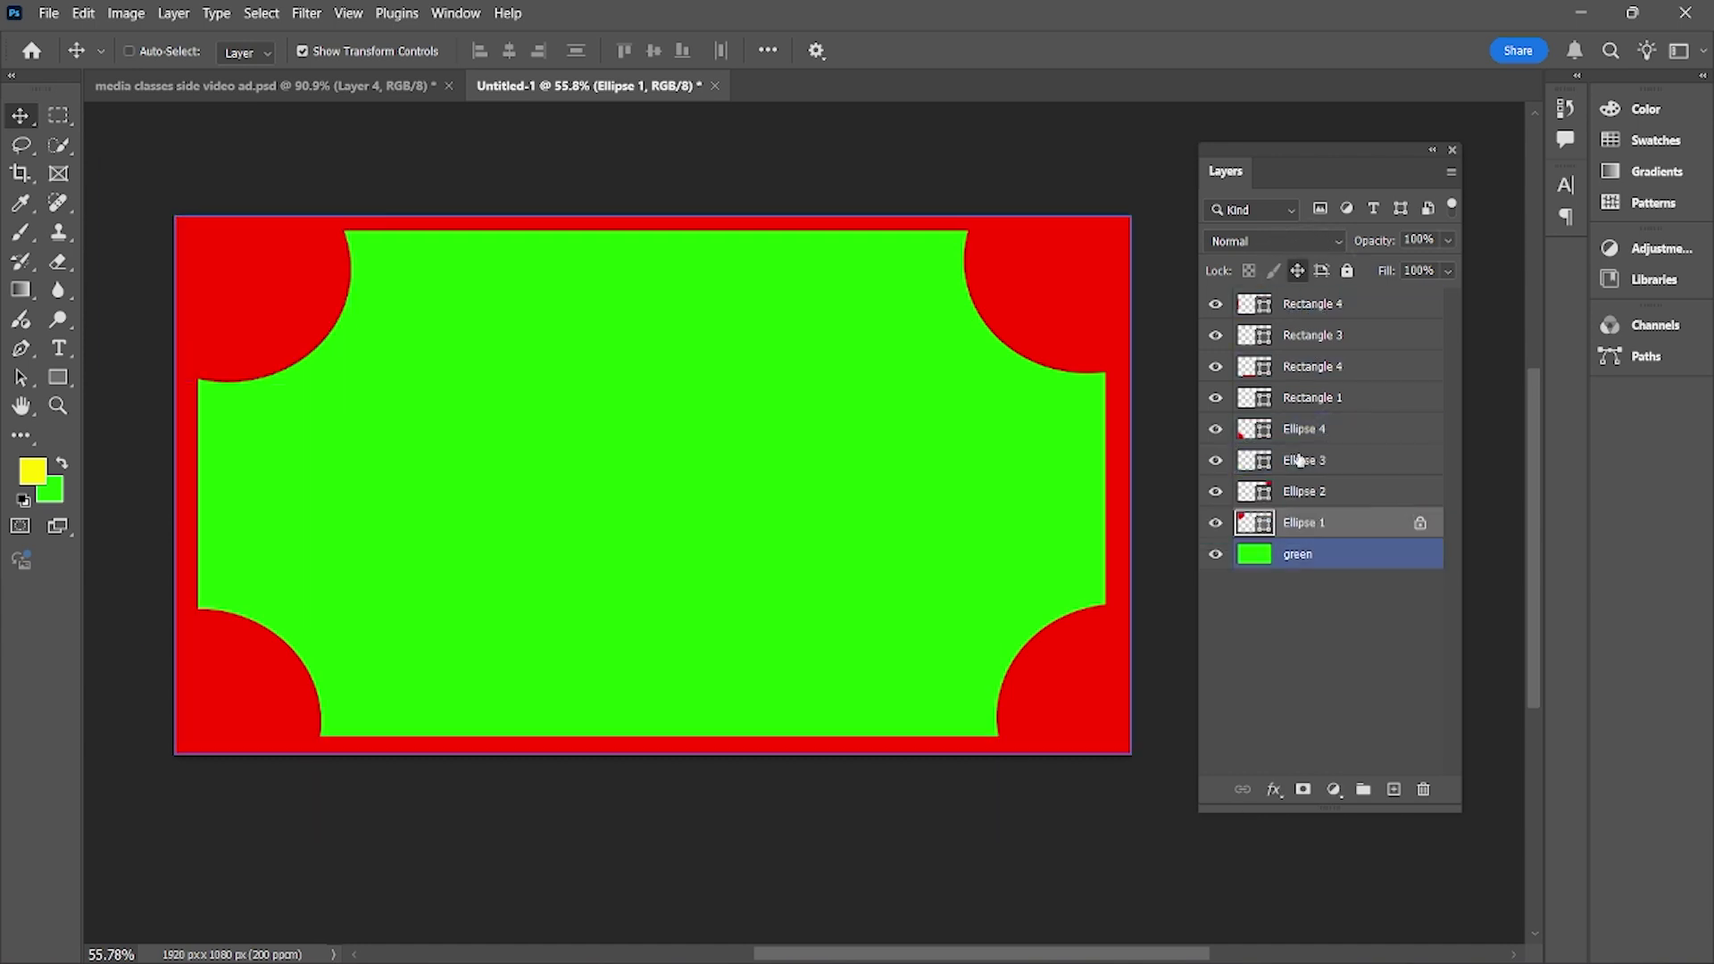
click(1299, 271)
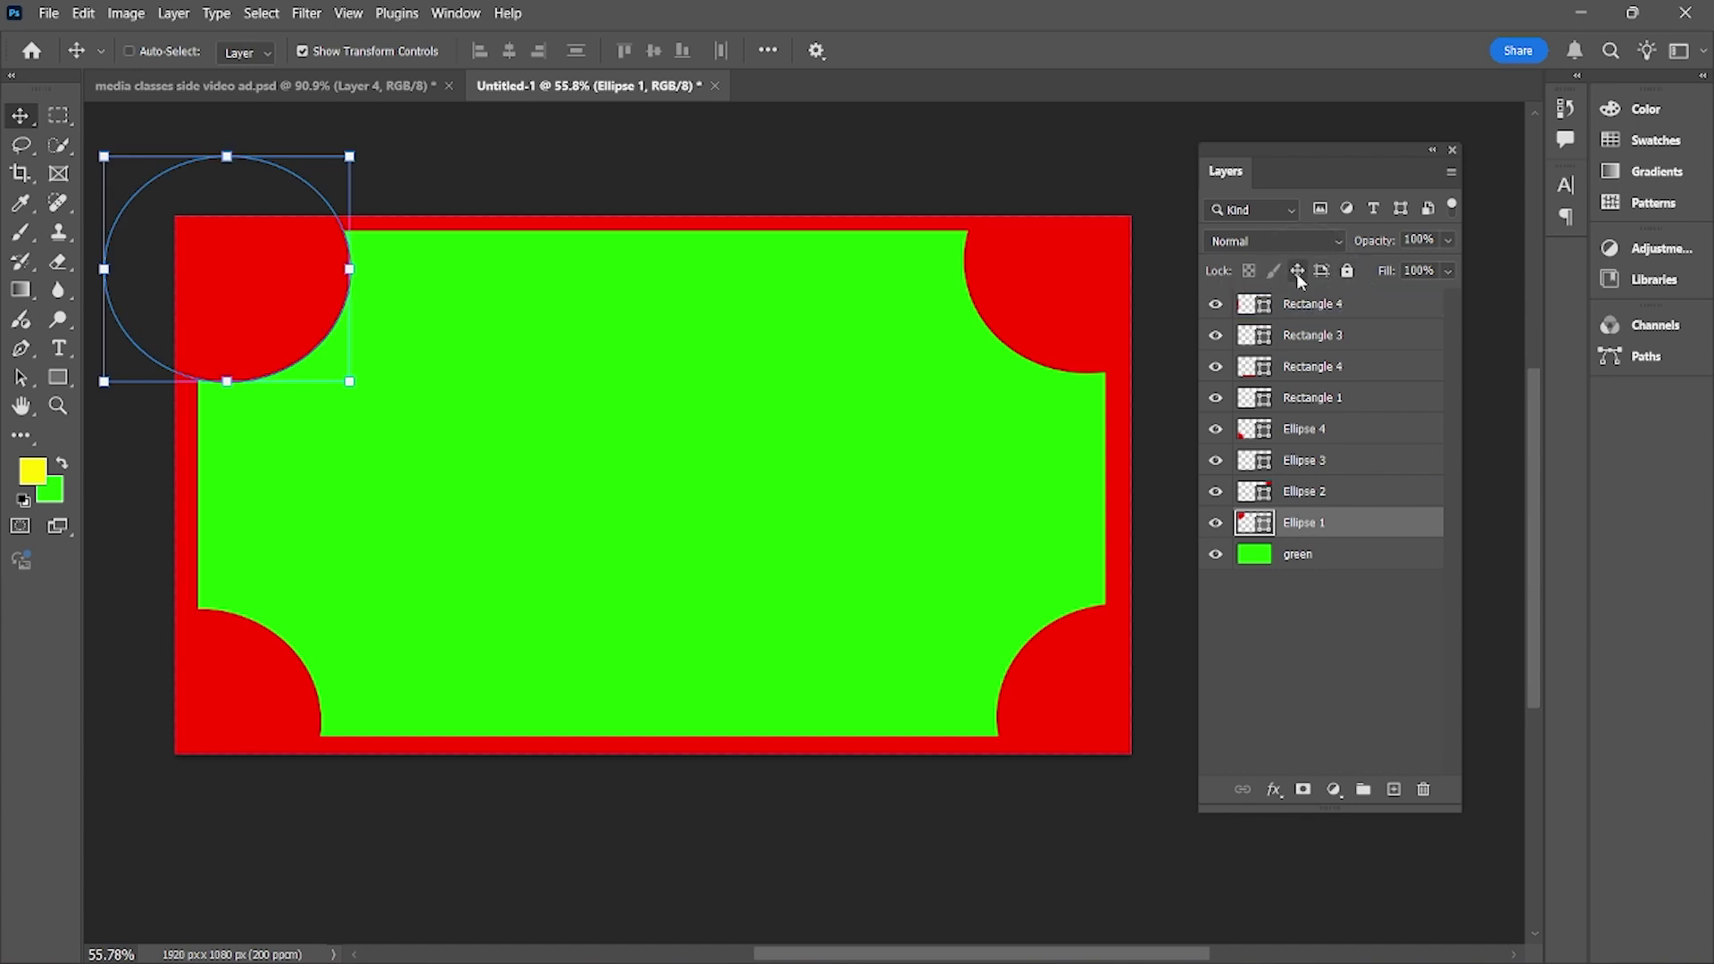
Lock the image pixels of the green layer and try painting on it with the Brush tool
click(1272, 274)
click(1272, 274)
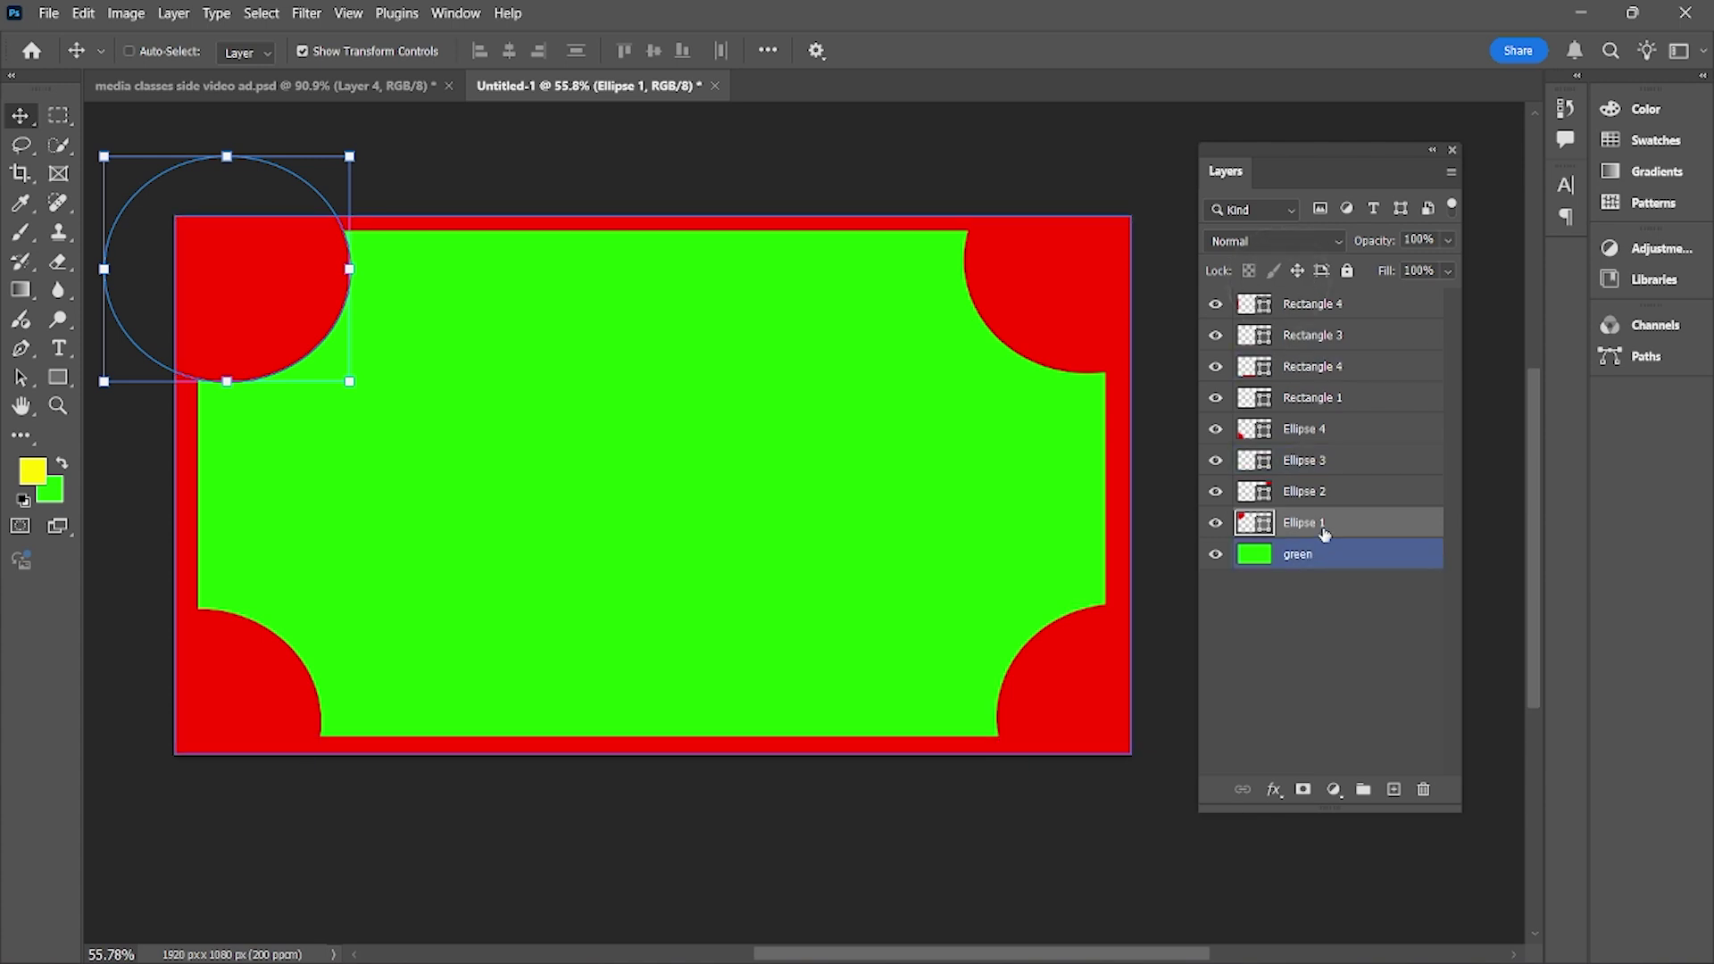
click(1301, 555)
click(1273, 273)
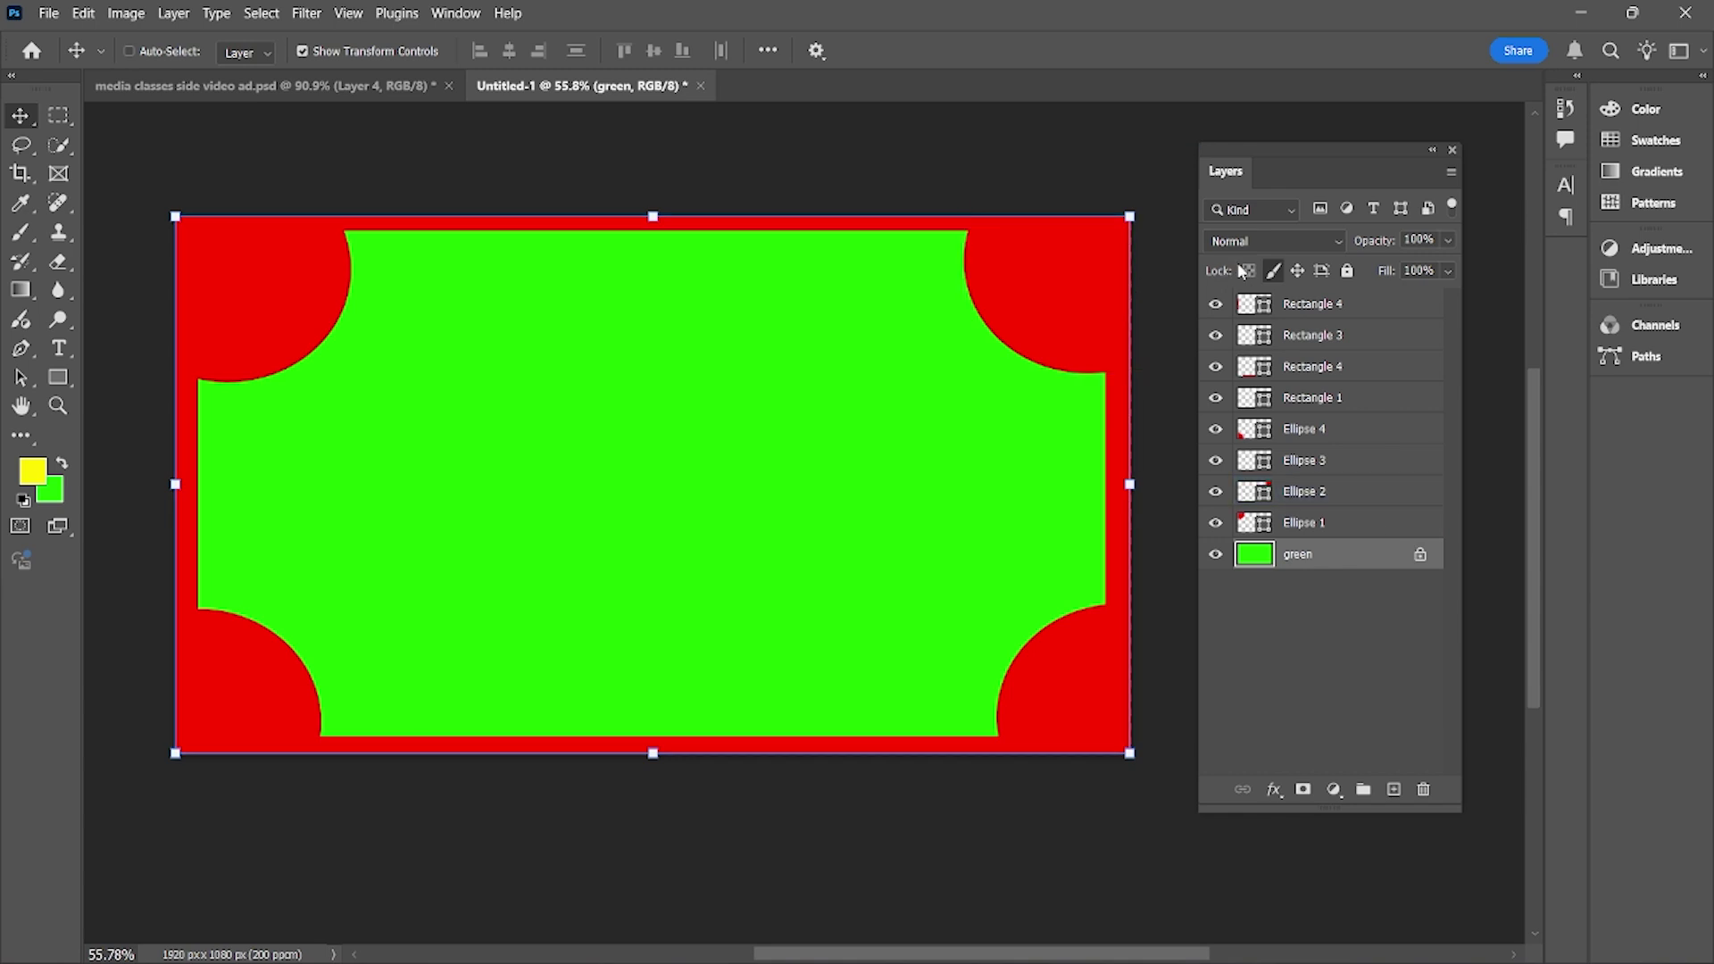
click(20, 232)
click(679, 373)
click(894, 372)
Draw a rectangular marquee selection near the middle of the green layer twice, deselecting it each time
click(58, 115)
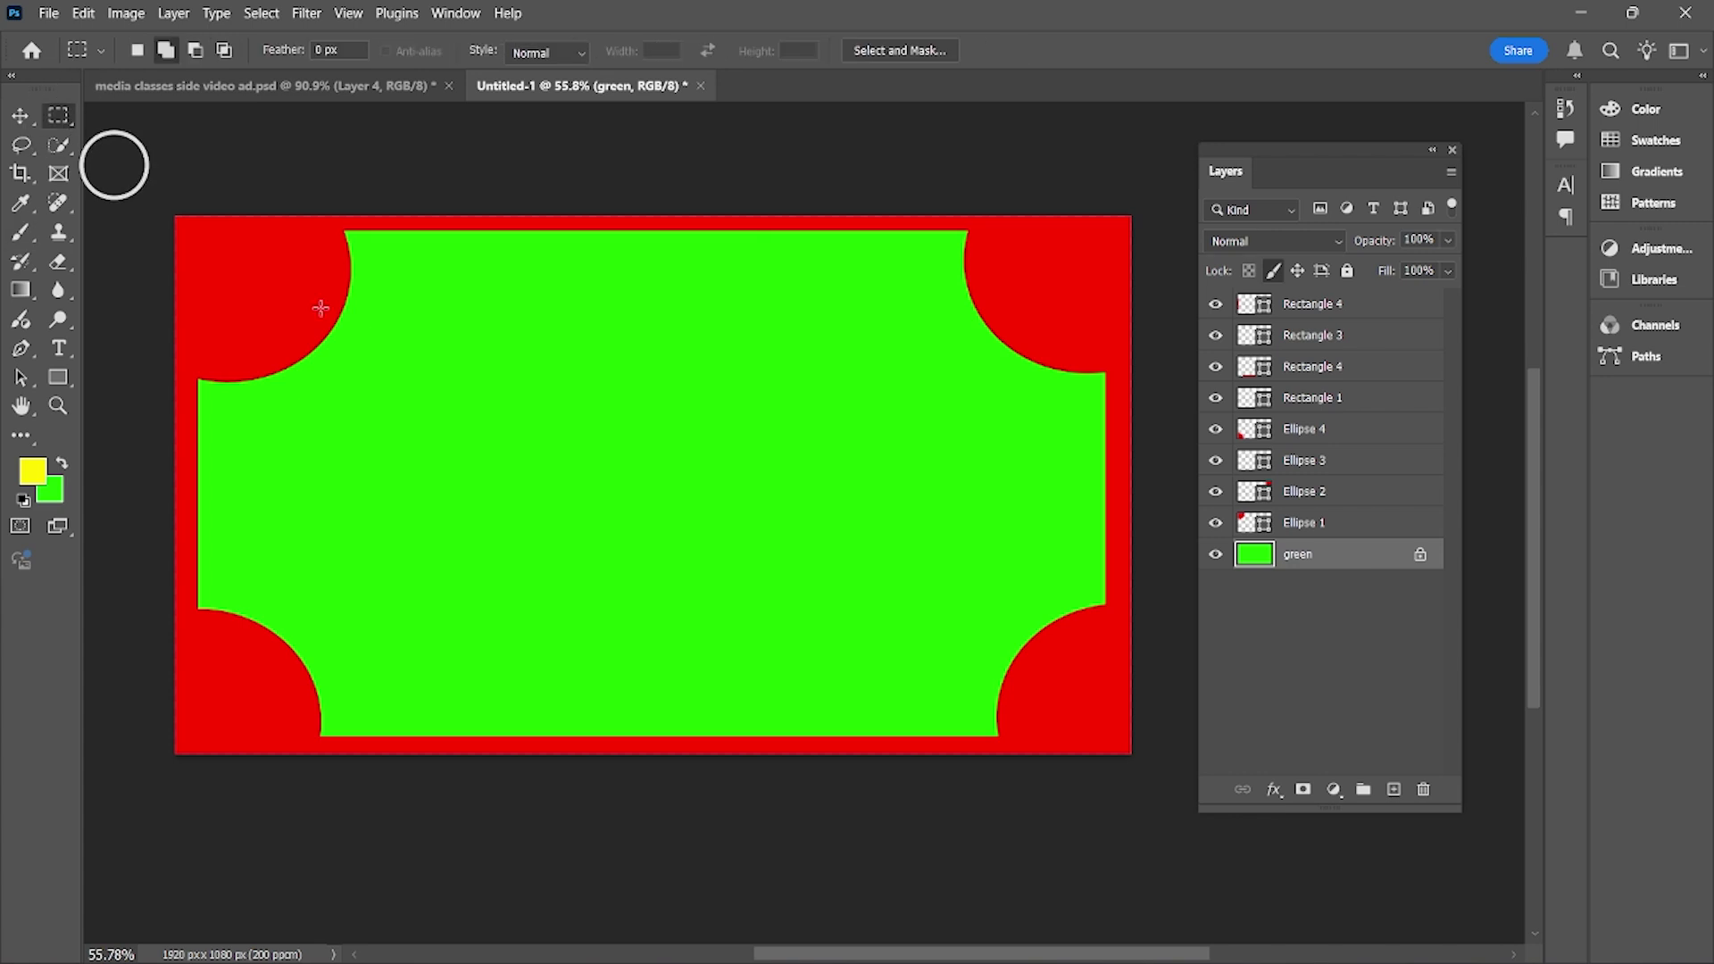
drag(501, 415, 662, 513)
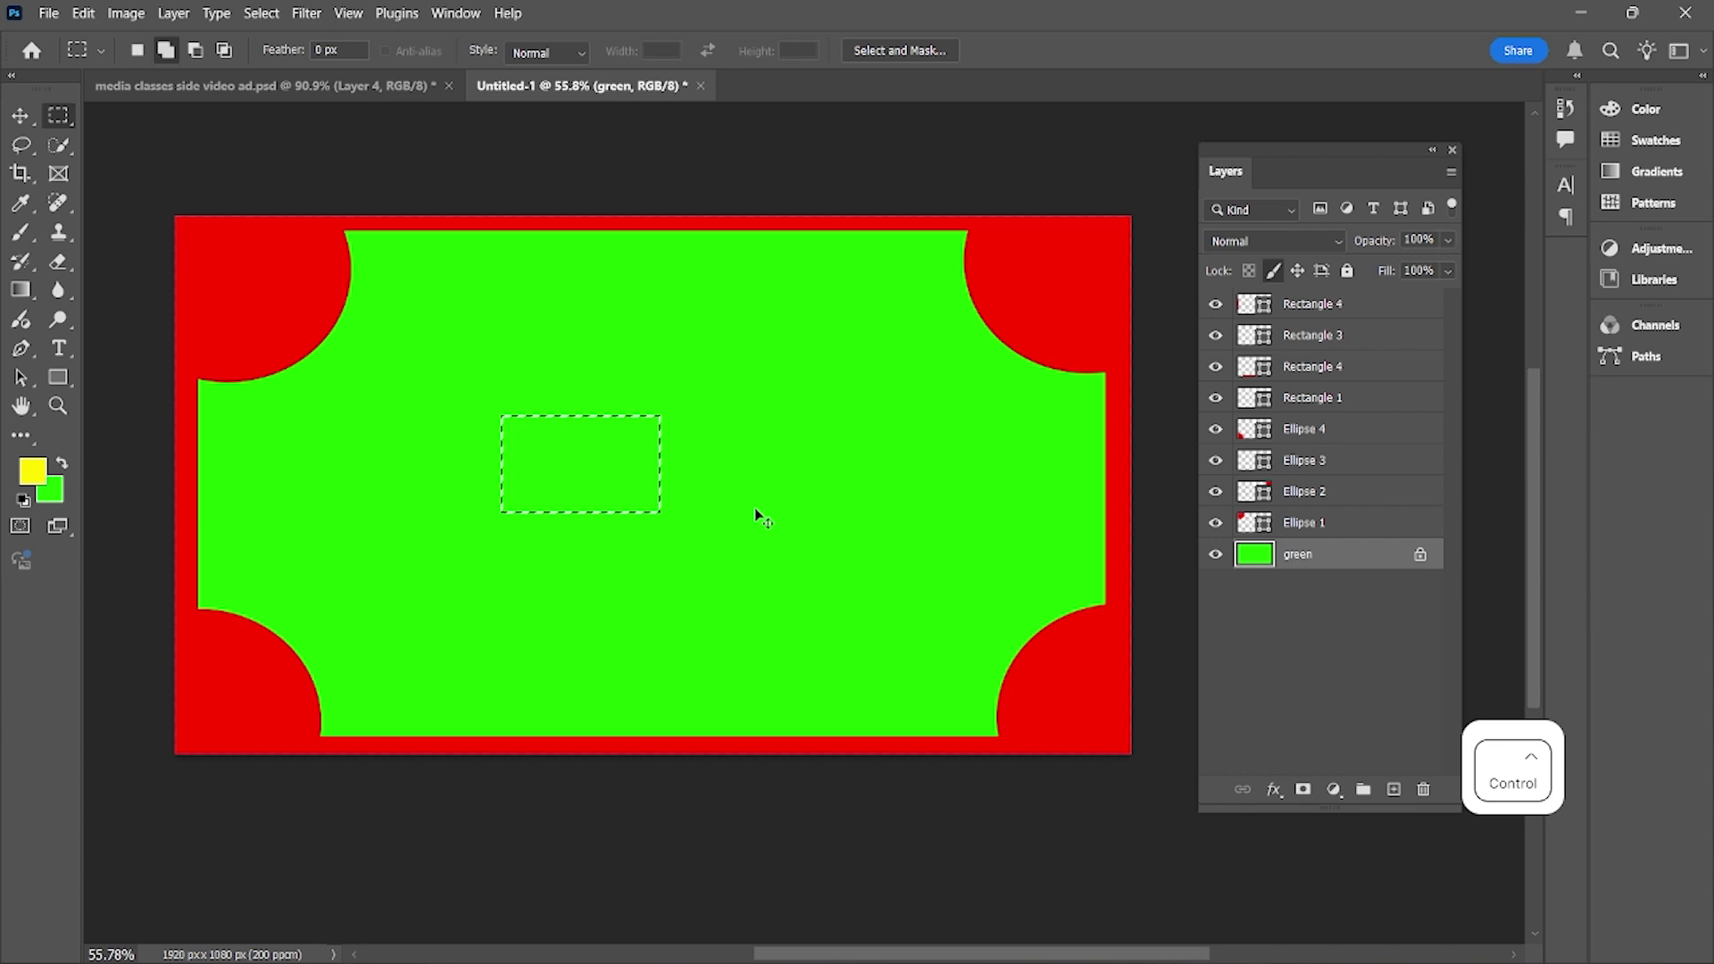
key(ctrl+d)
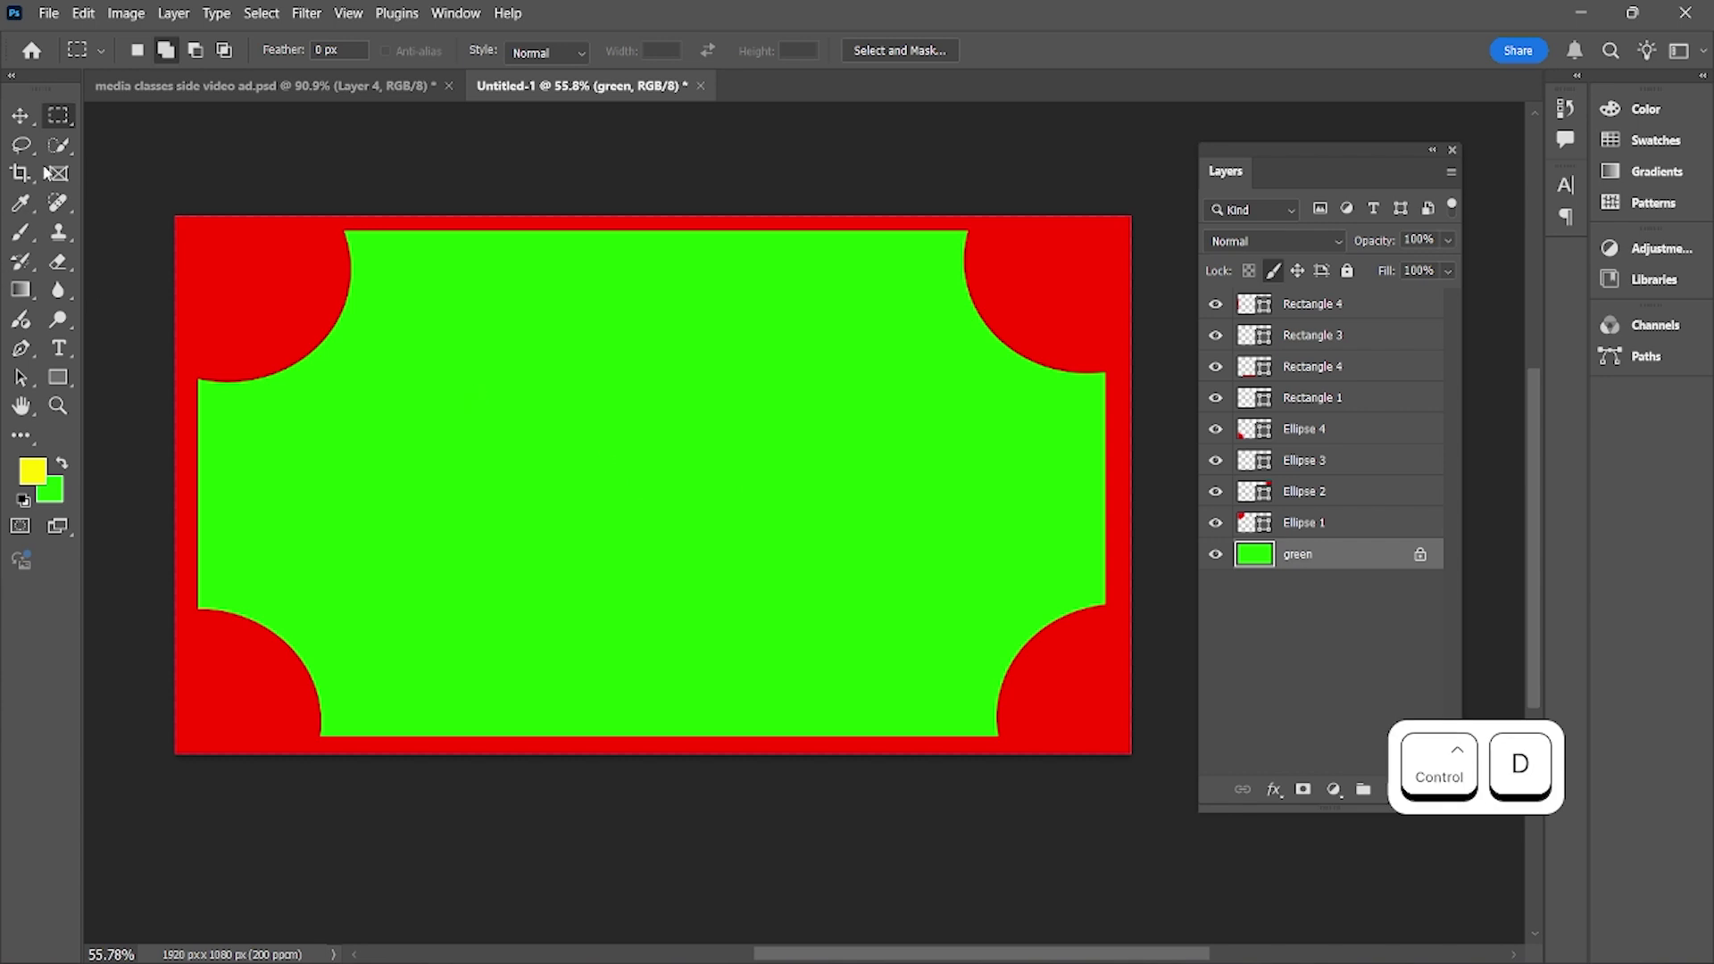
drag(474, 411, 653, 524)
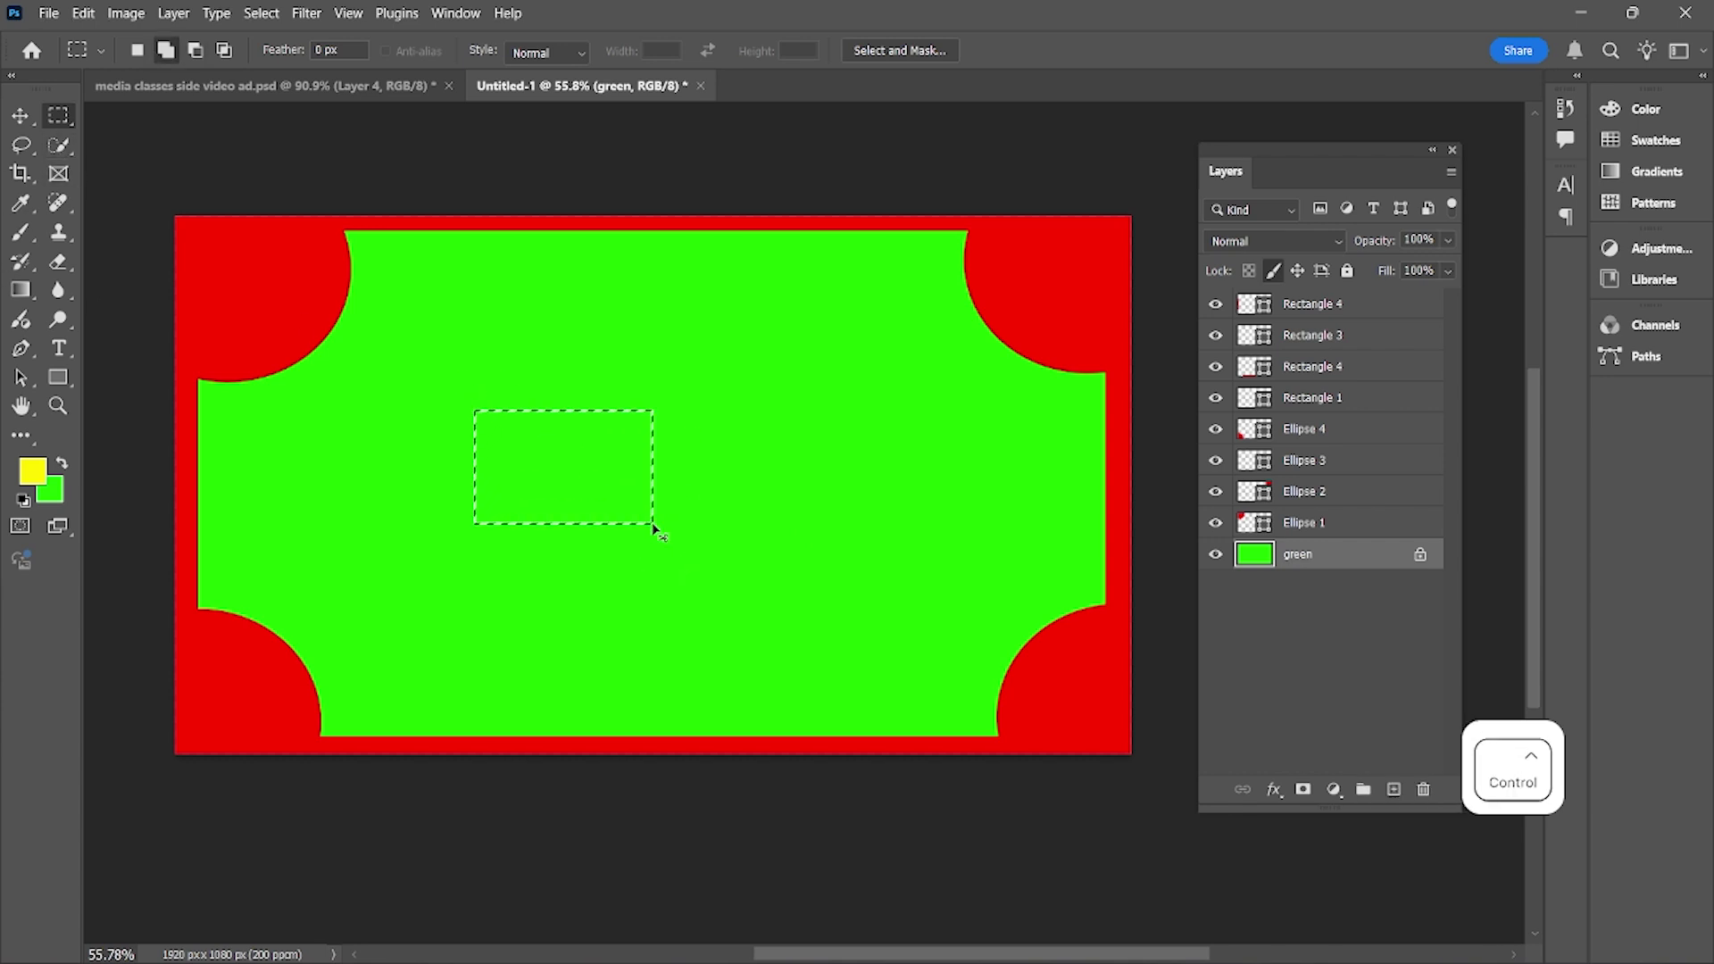
key(ctrl+d)
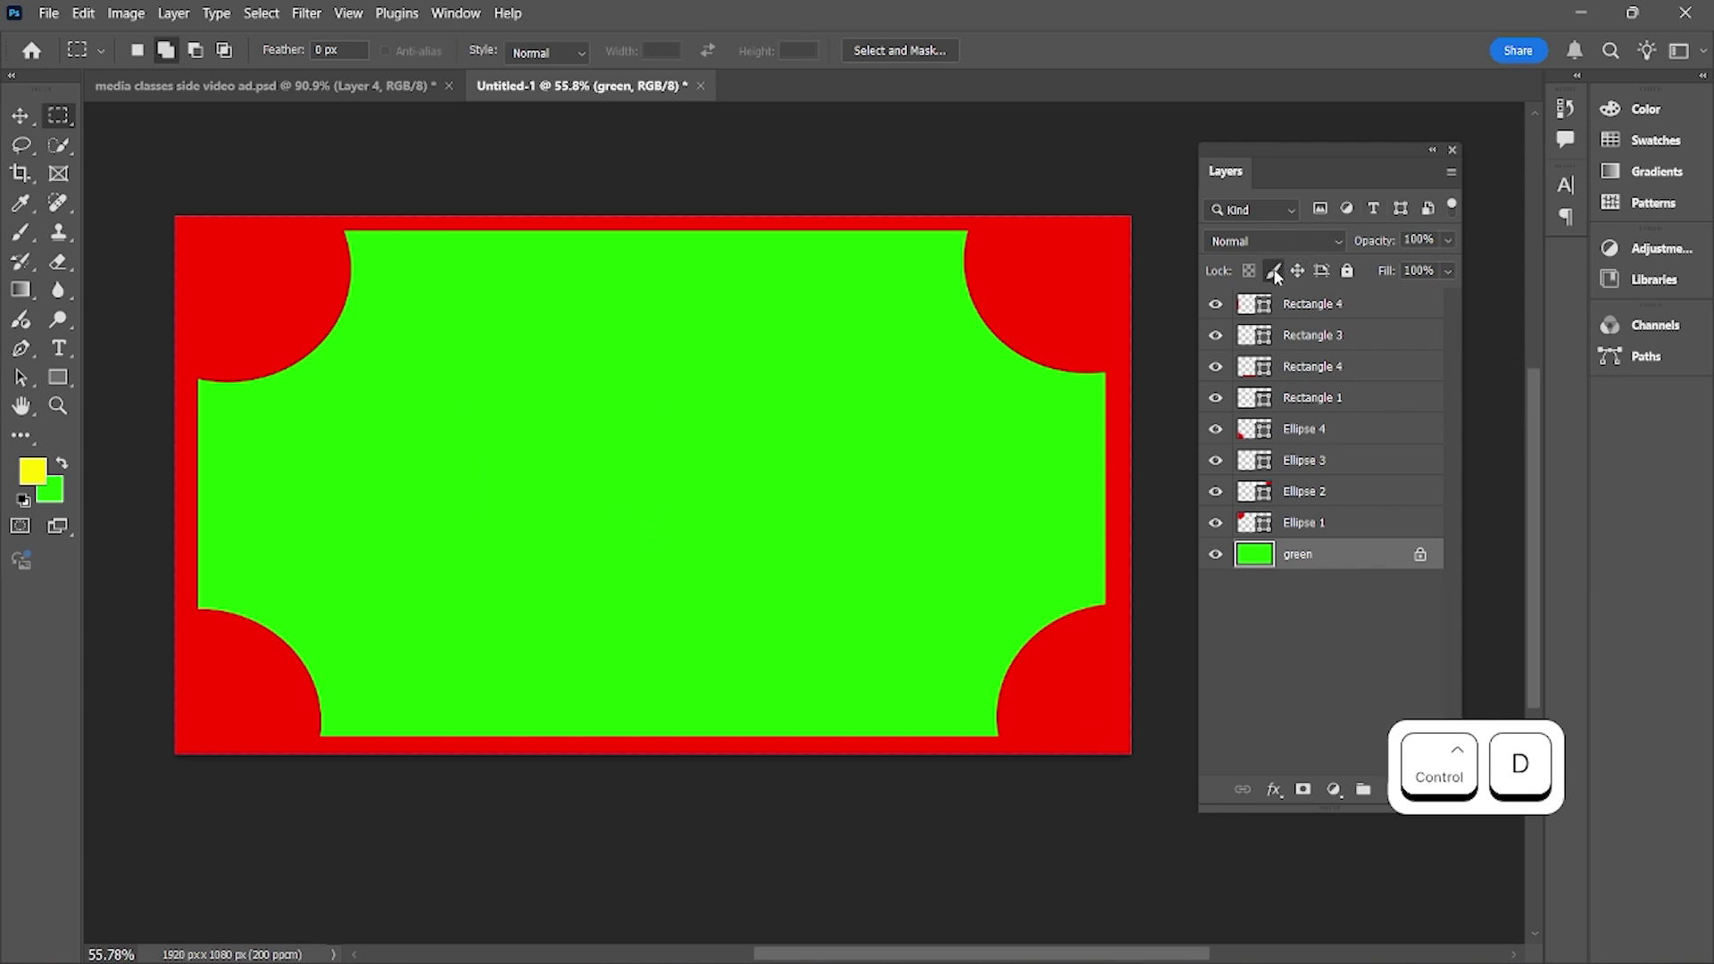
Replace the green layer's image pixel lock with a position lock
click(1420, 556)
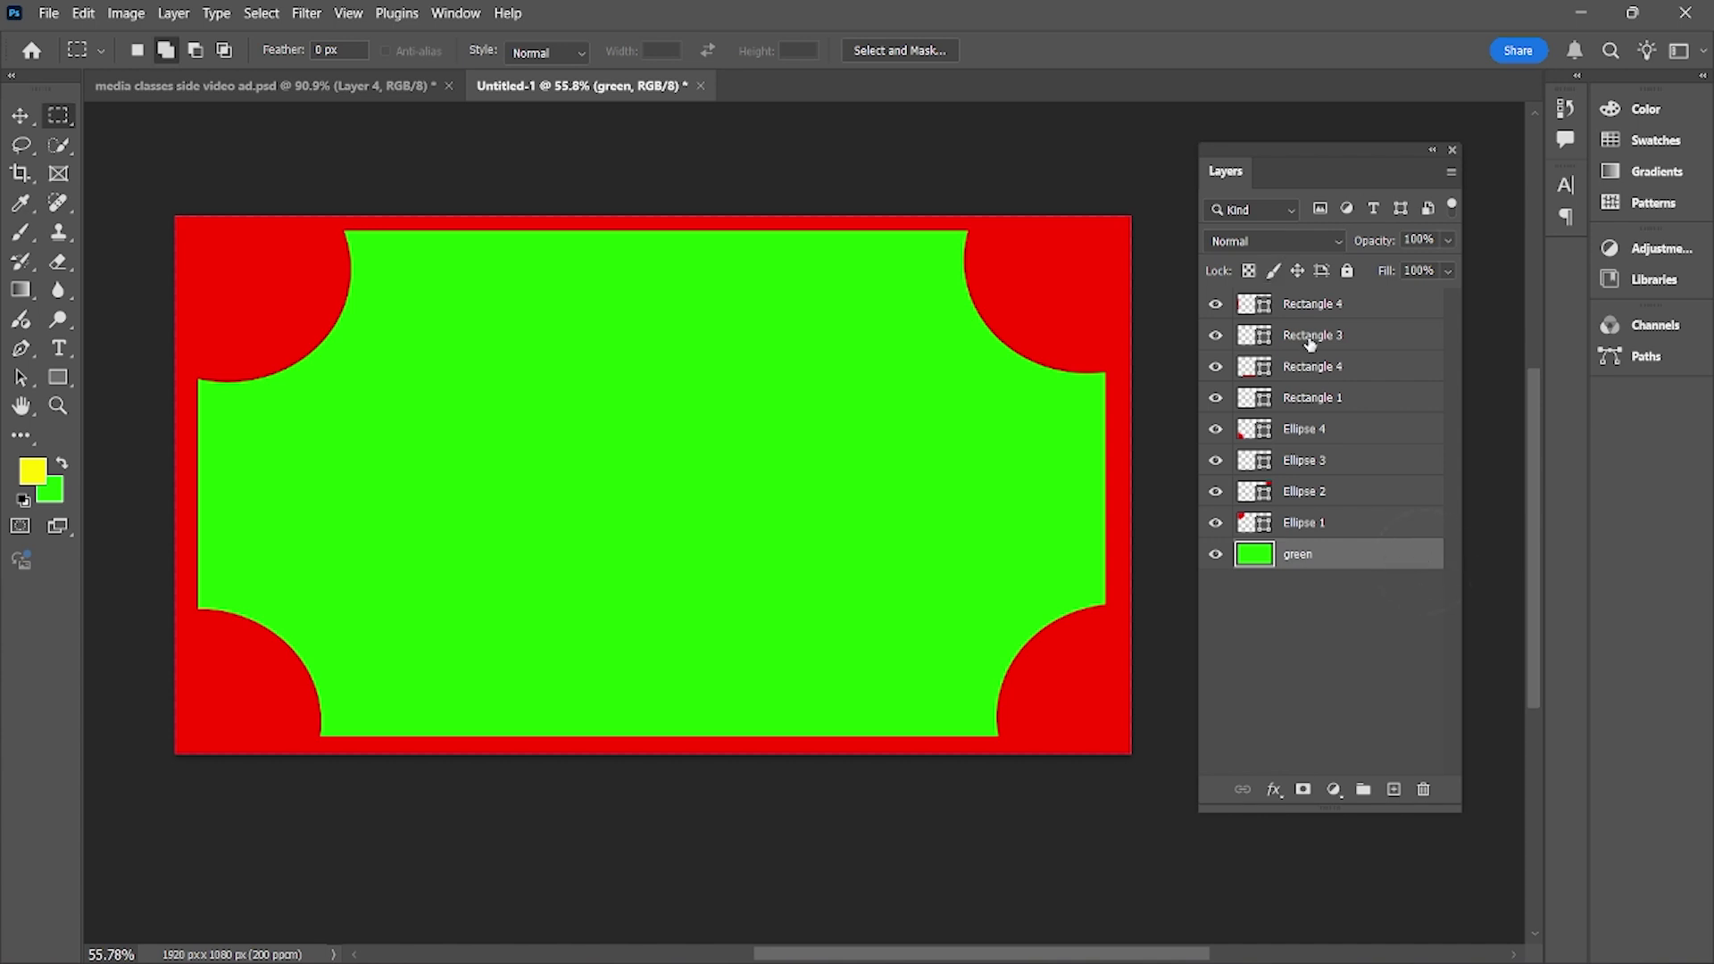
click(1302, 267)
click(1302, 266)
click(1303, 267)
Draw and clear a thin marquee selection, and try to move the position-locked green layer with the Move tool
drag(592, 453, 857, 443)
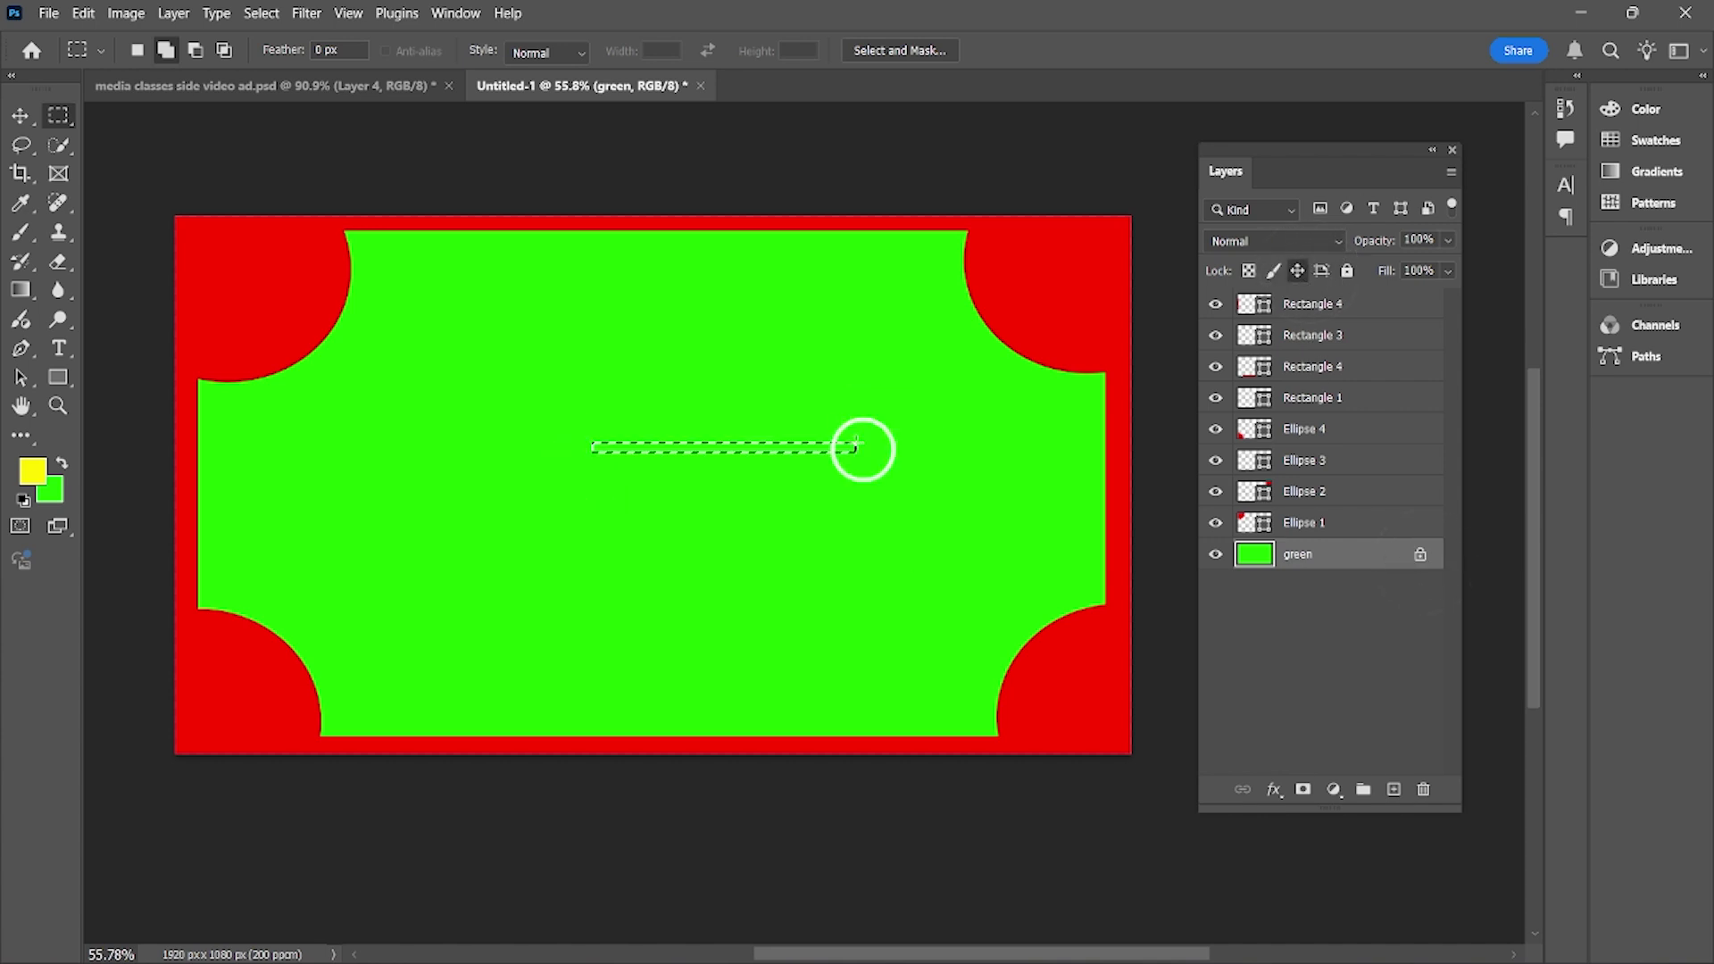
key(ctrl+d)
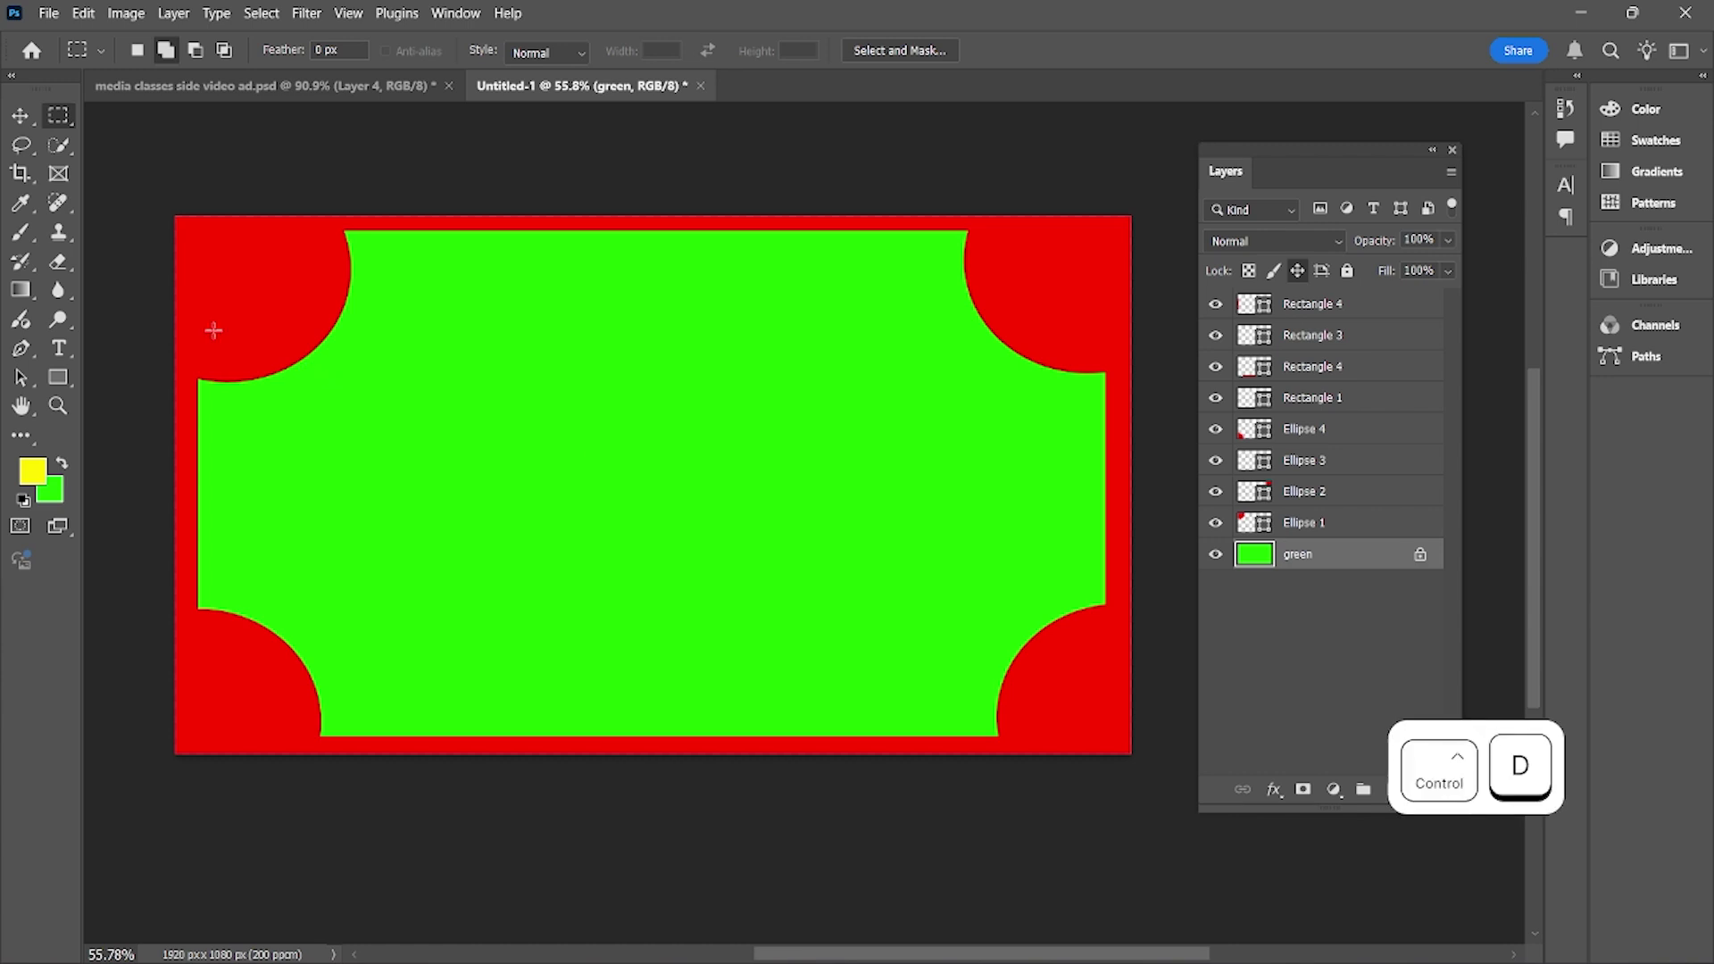
key(v)
click(438, 592)
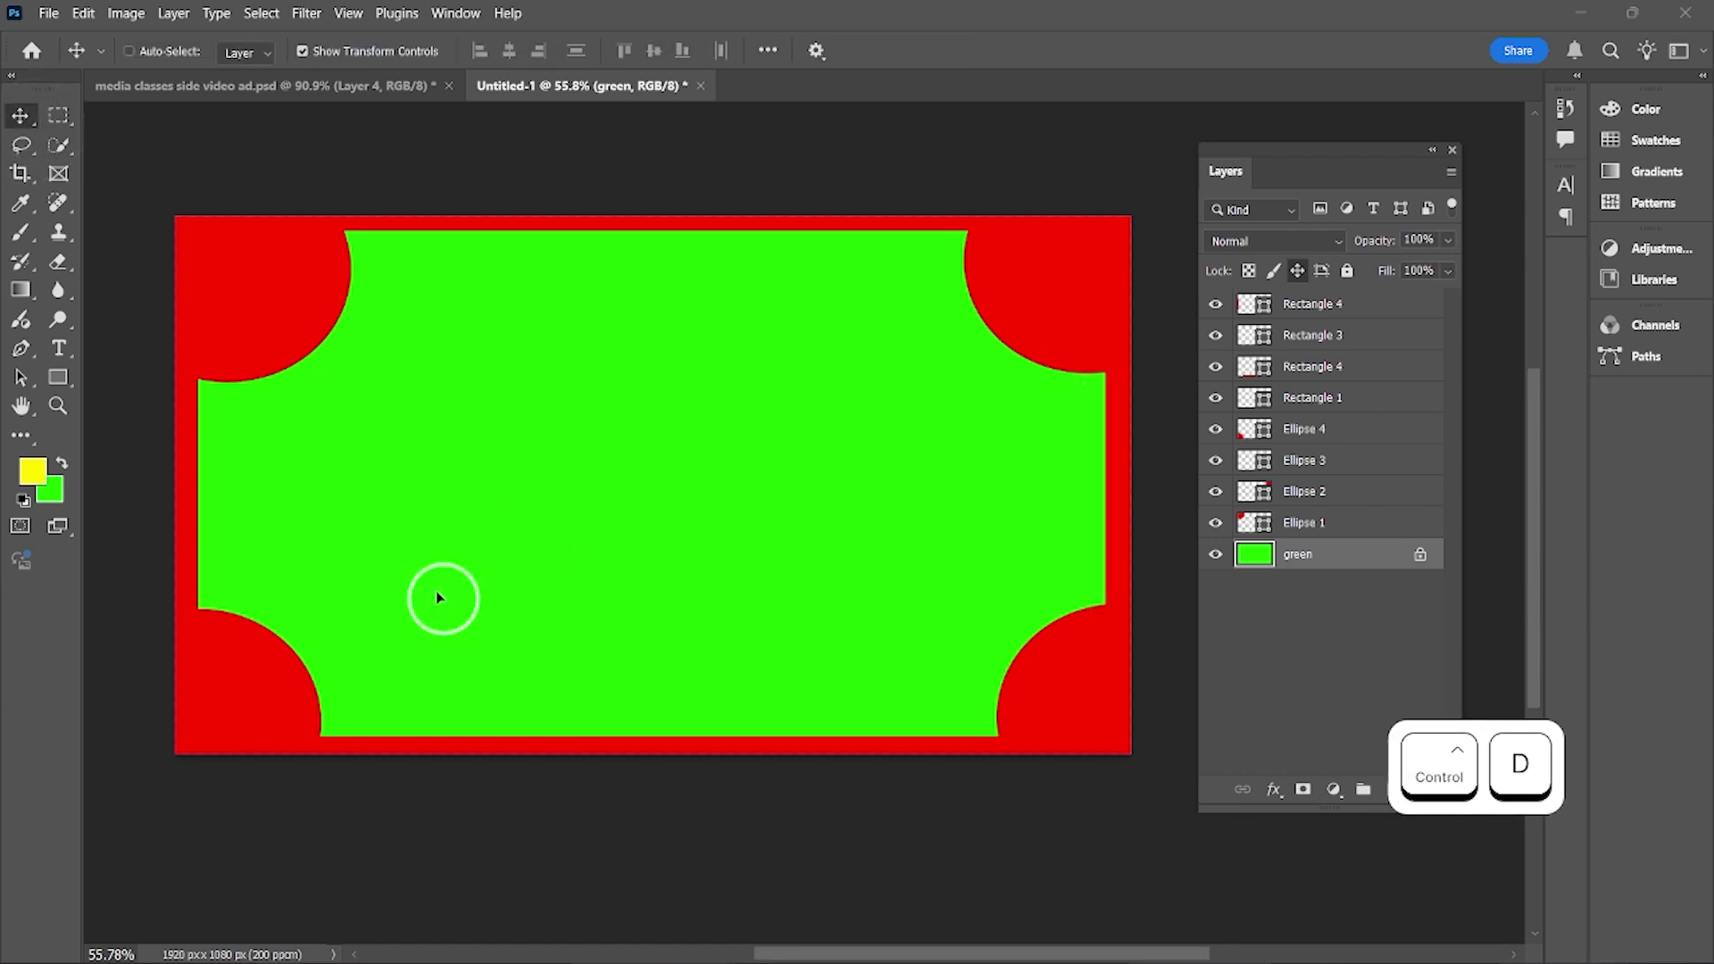
click(880, 371)
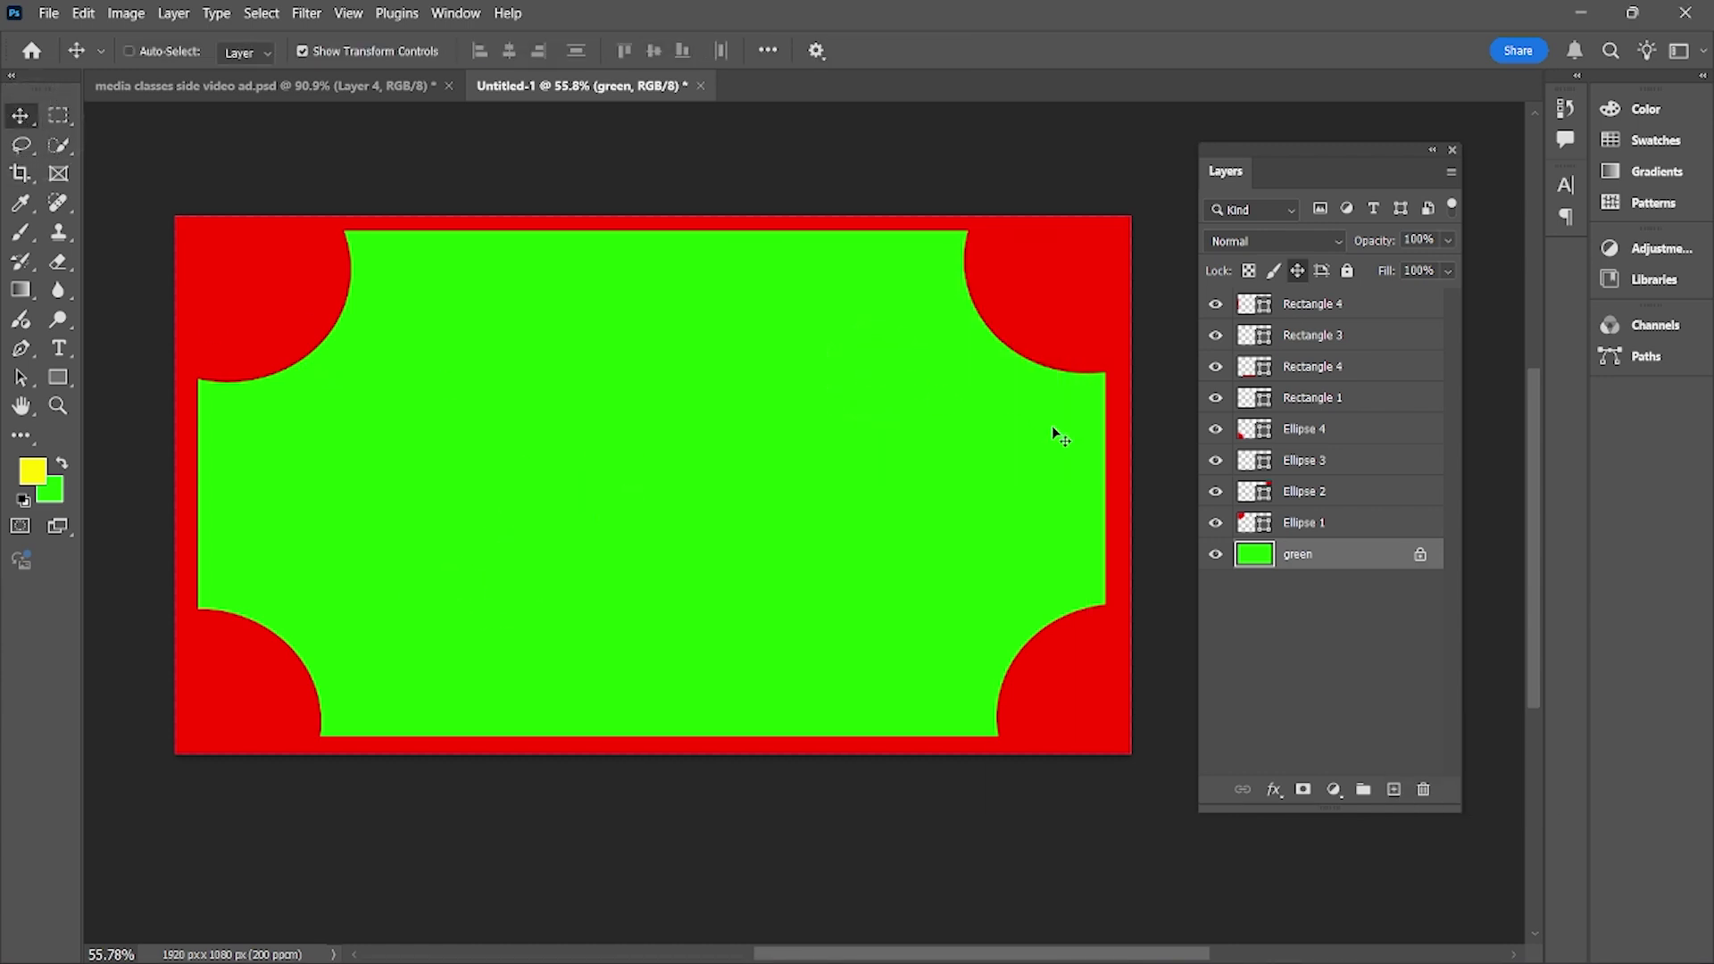
Replace the green layer's position lock with a full lock
click(1420, 555)
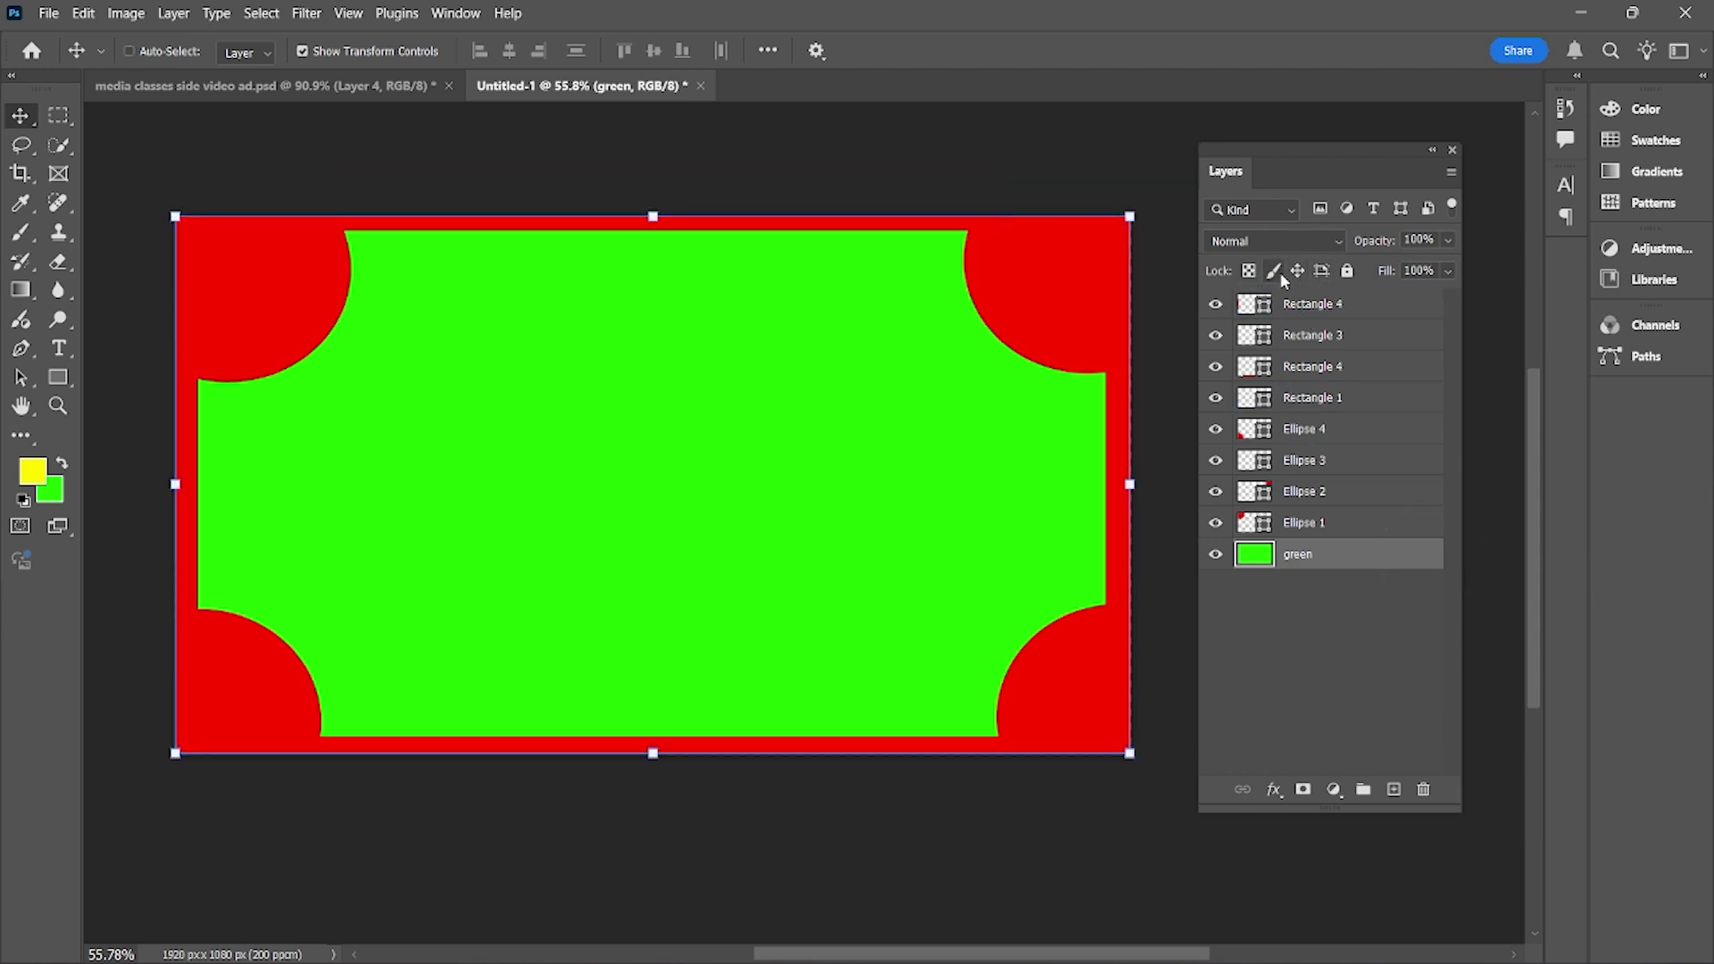
click(1348, 273)
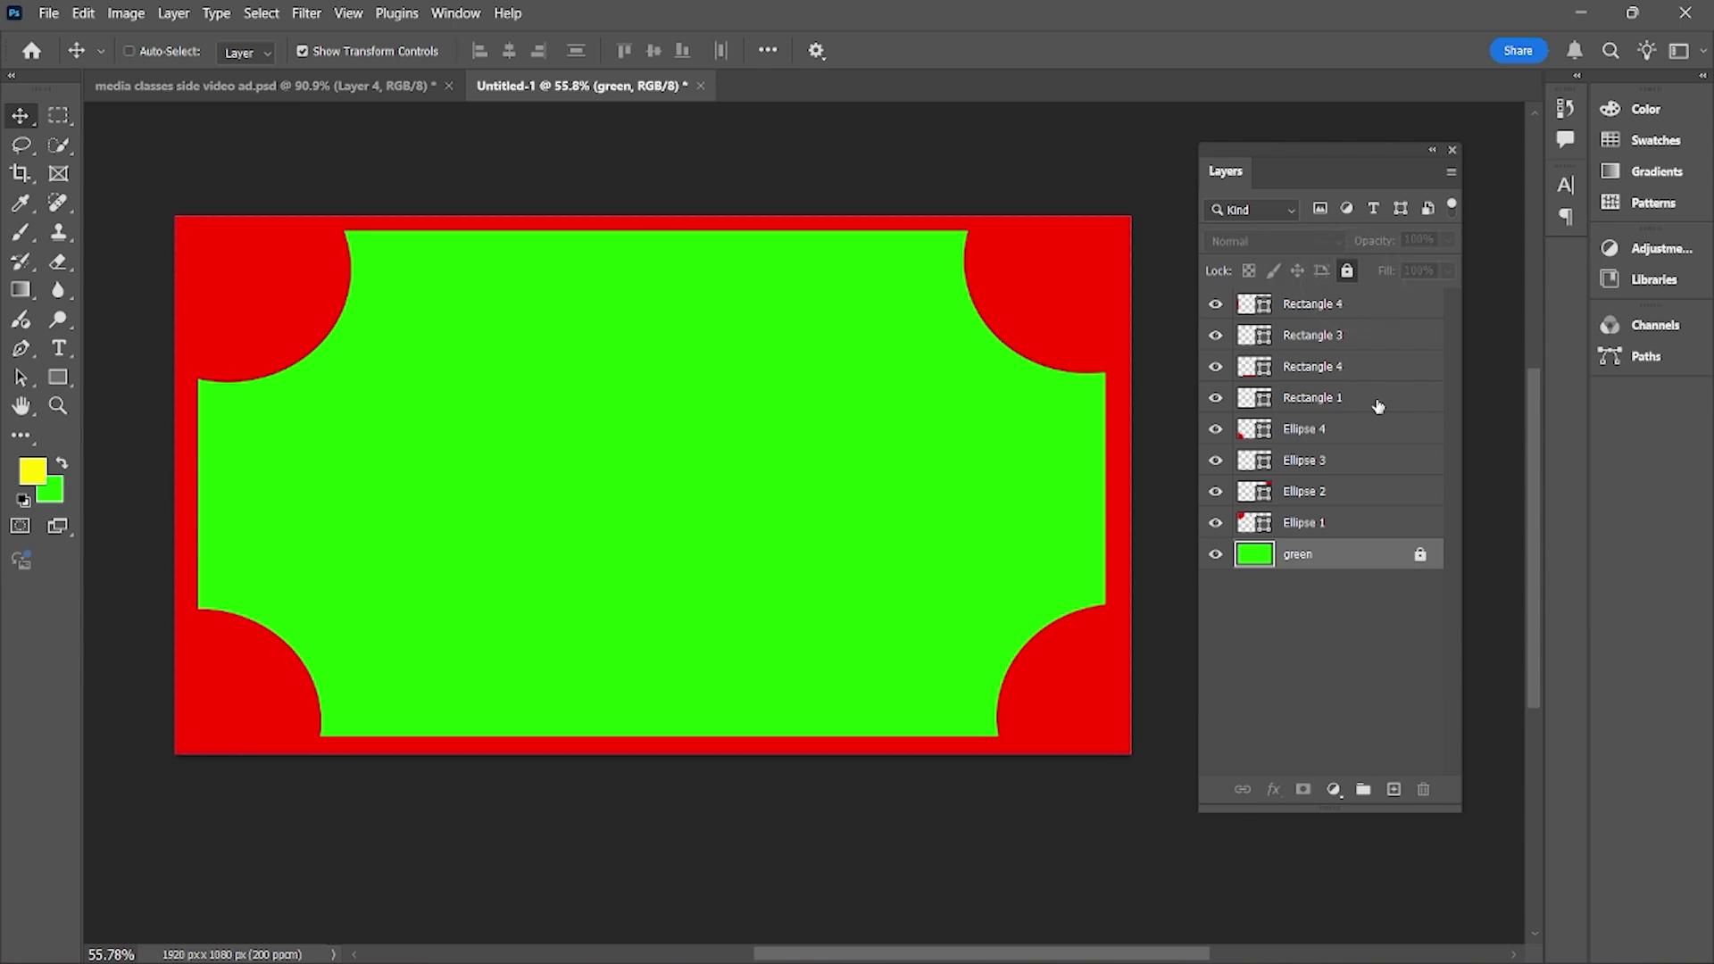
Try to move the fully locked green layer, and remove its lock
click(512, 373)
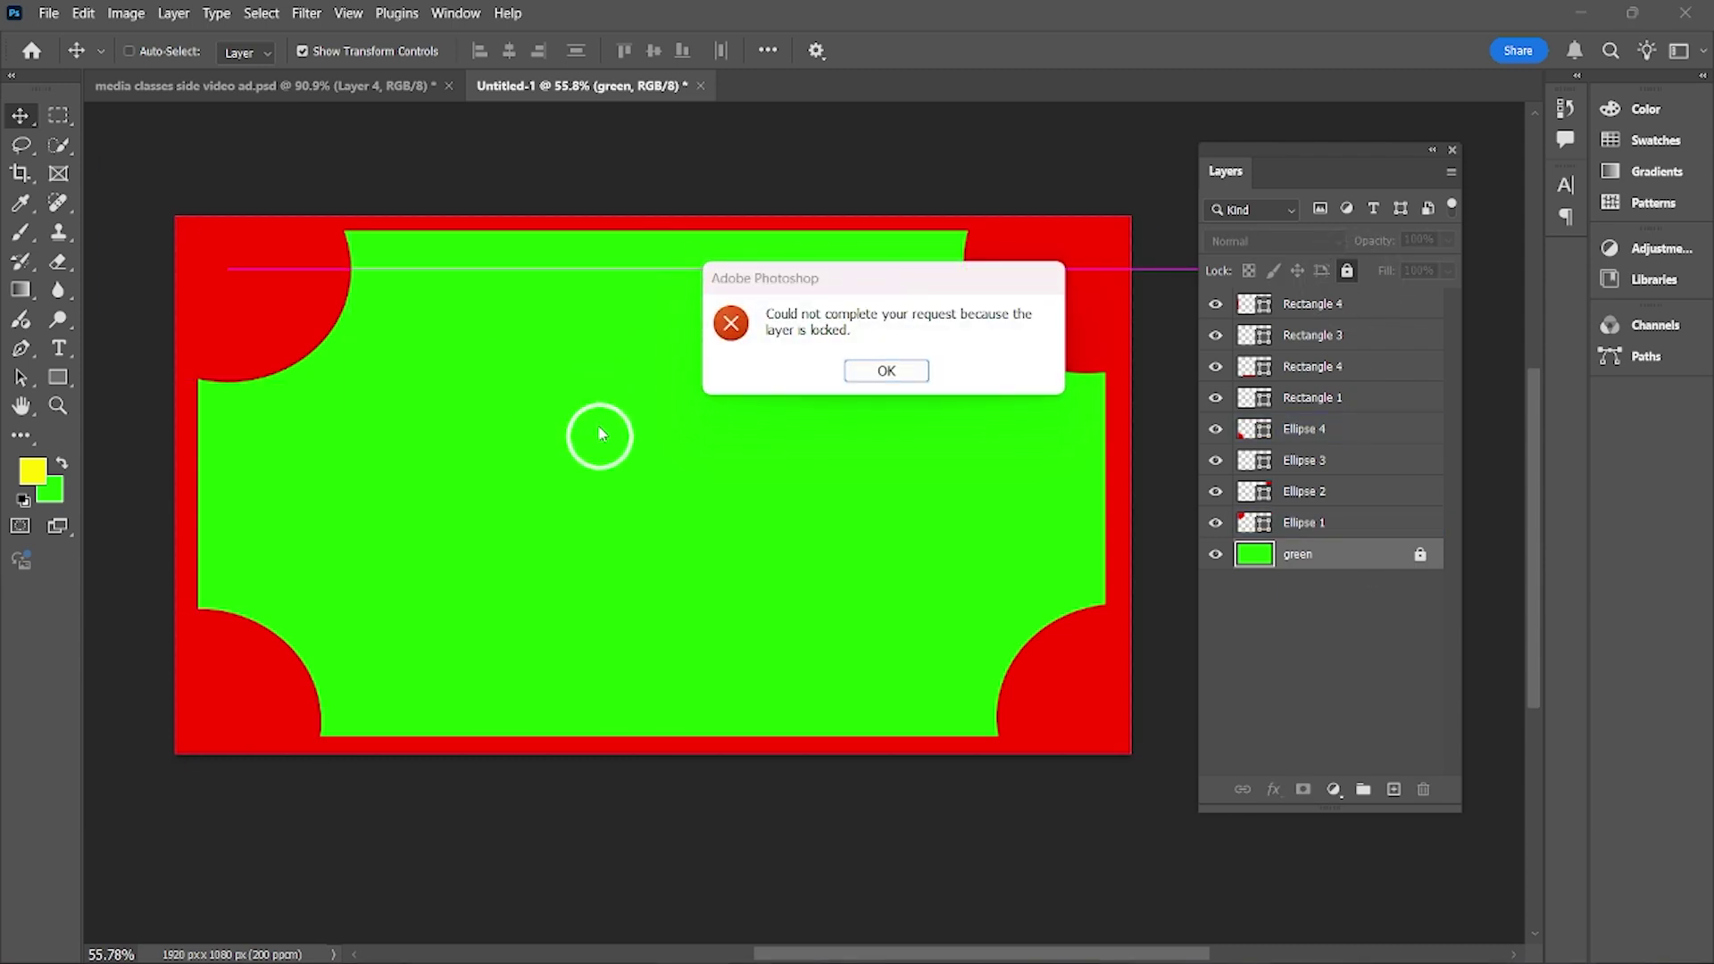
click(868, 366)
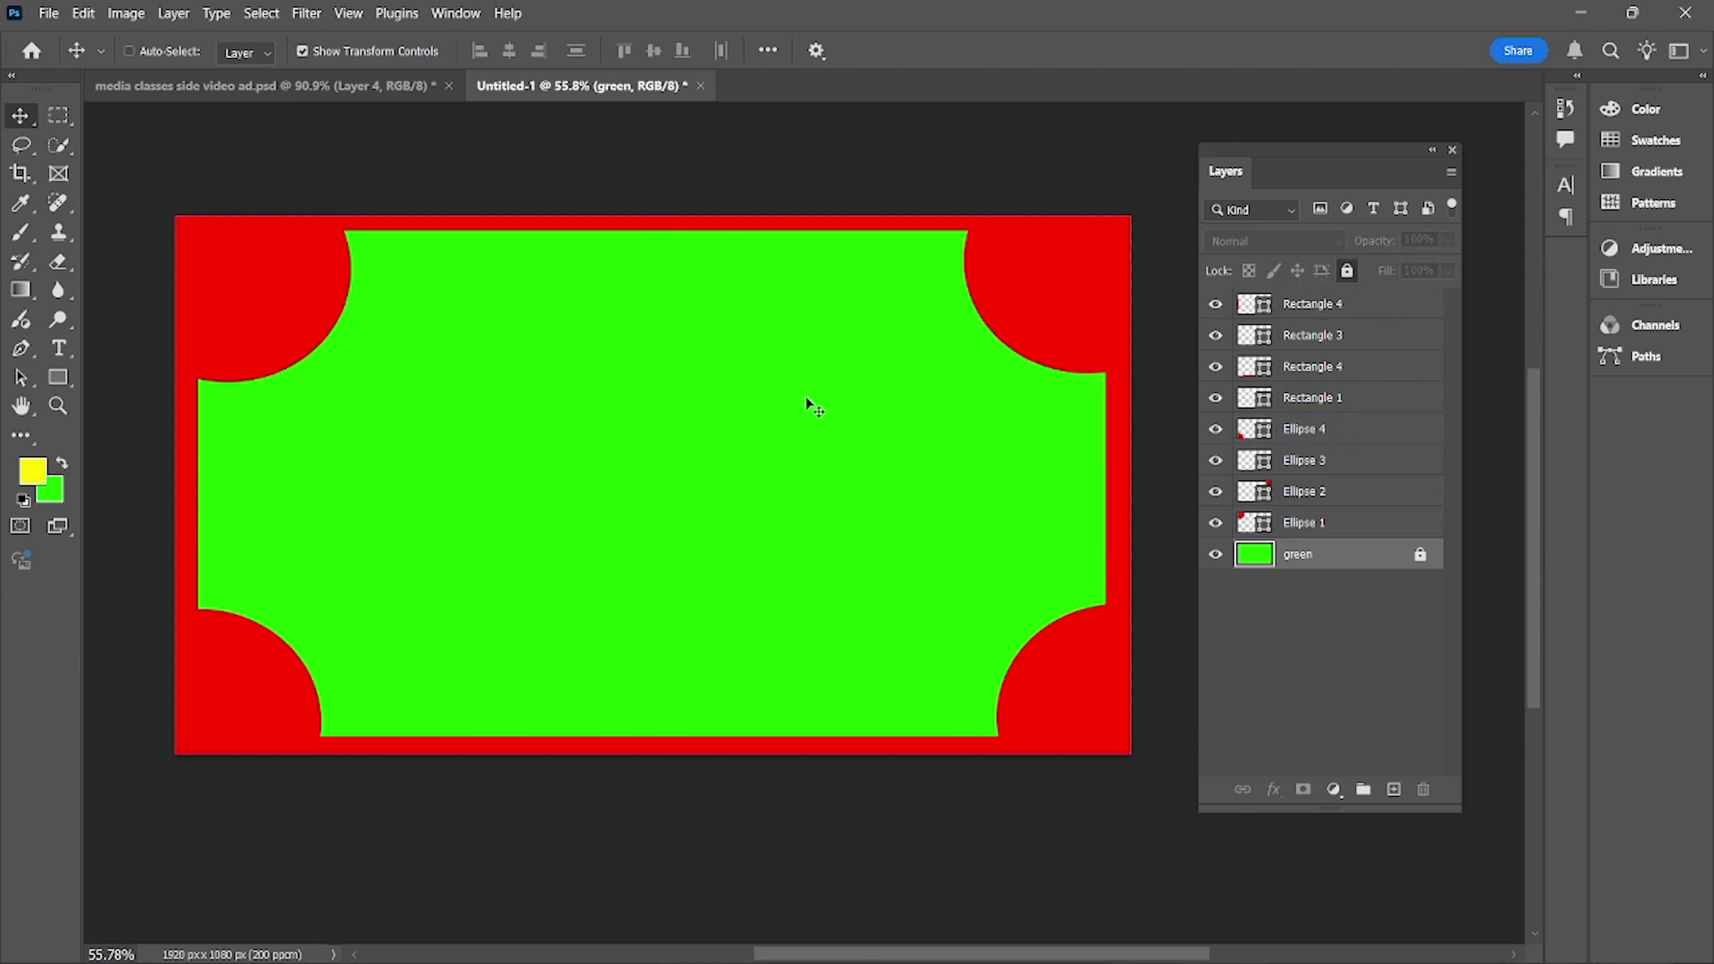
click(1419, 555)
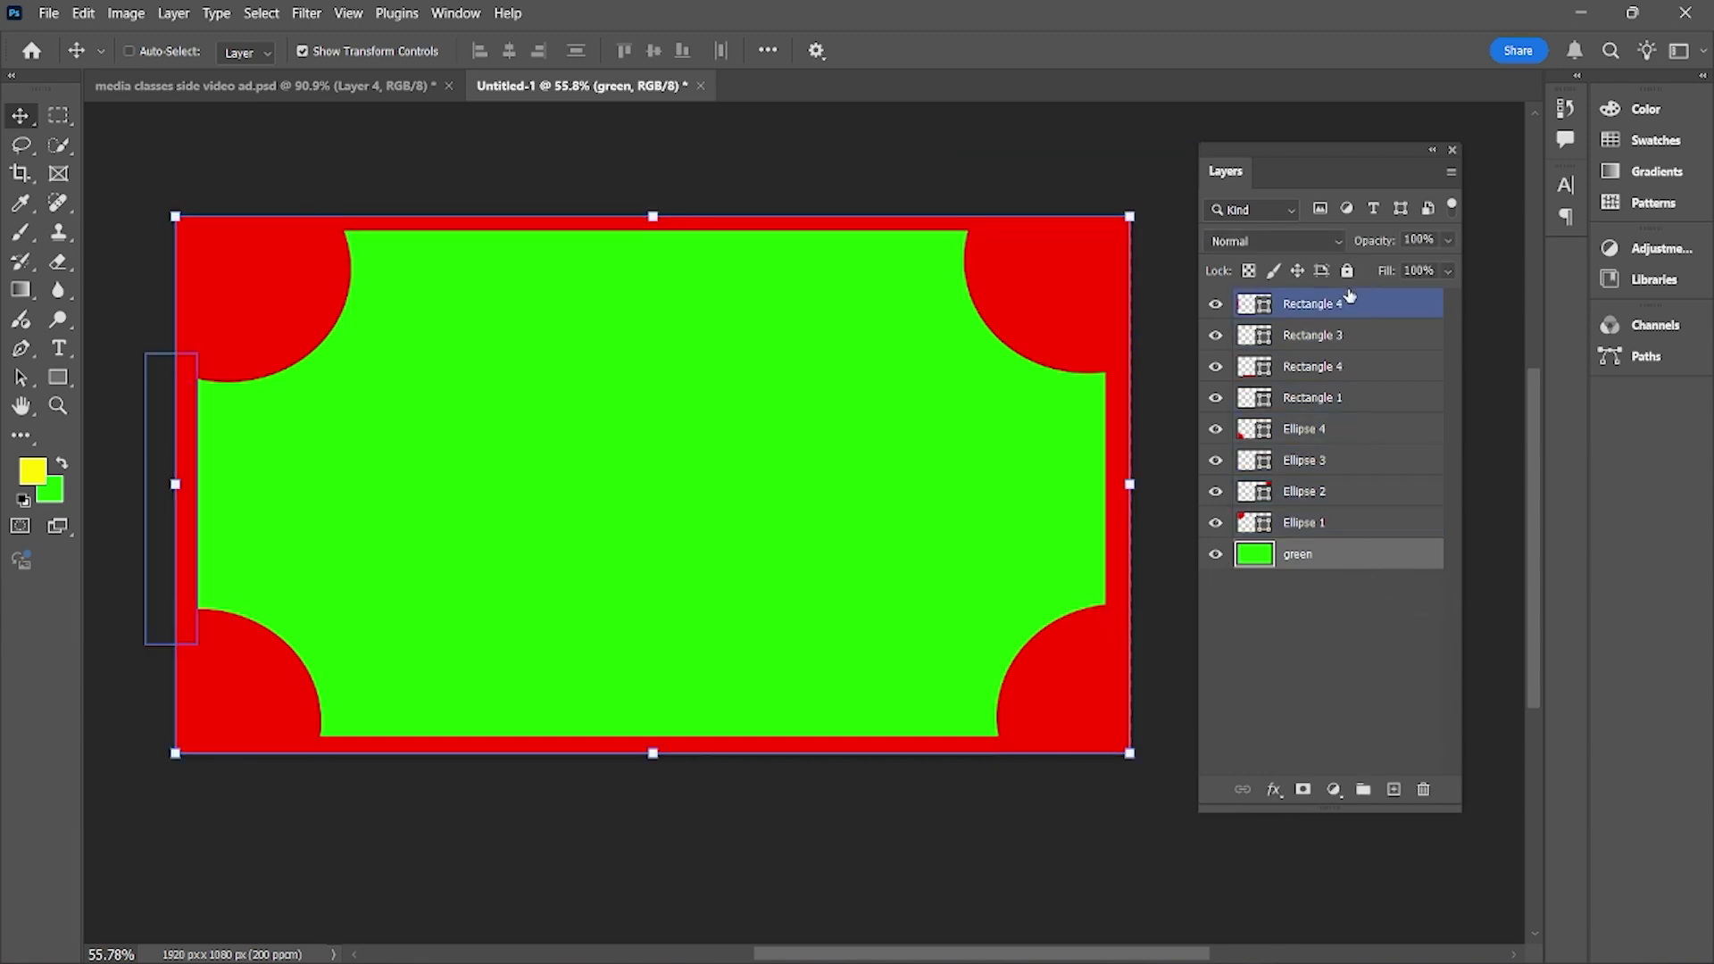
Hide all the layers, switch to Chrome, and copy the image of the woman hiking in the woods
drag(1216, 303, 1219, 555)
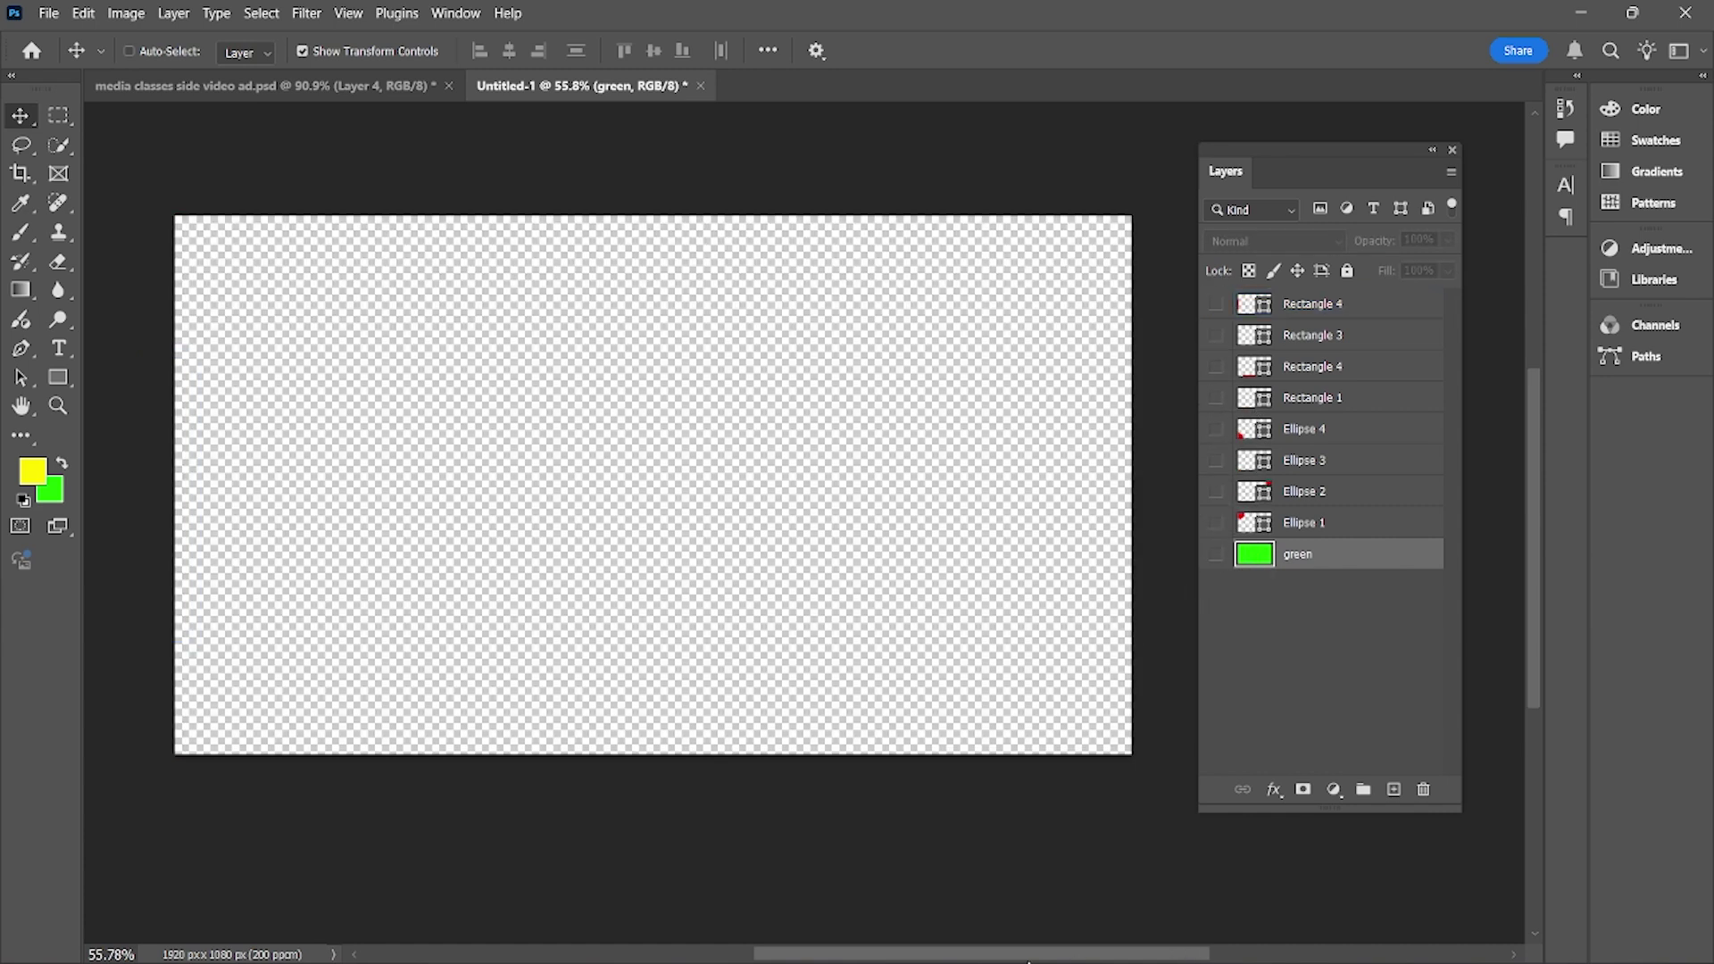
click(1581, 13)
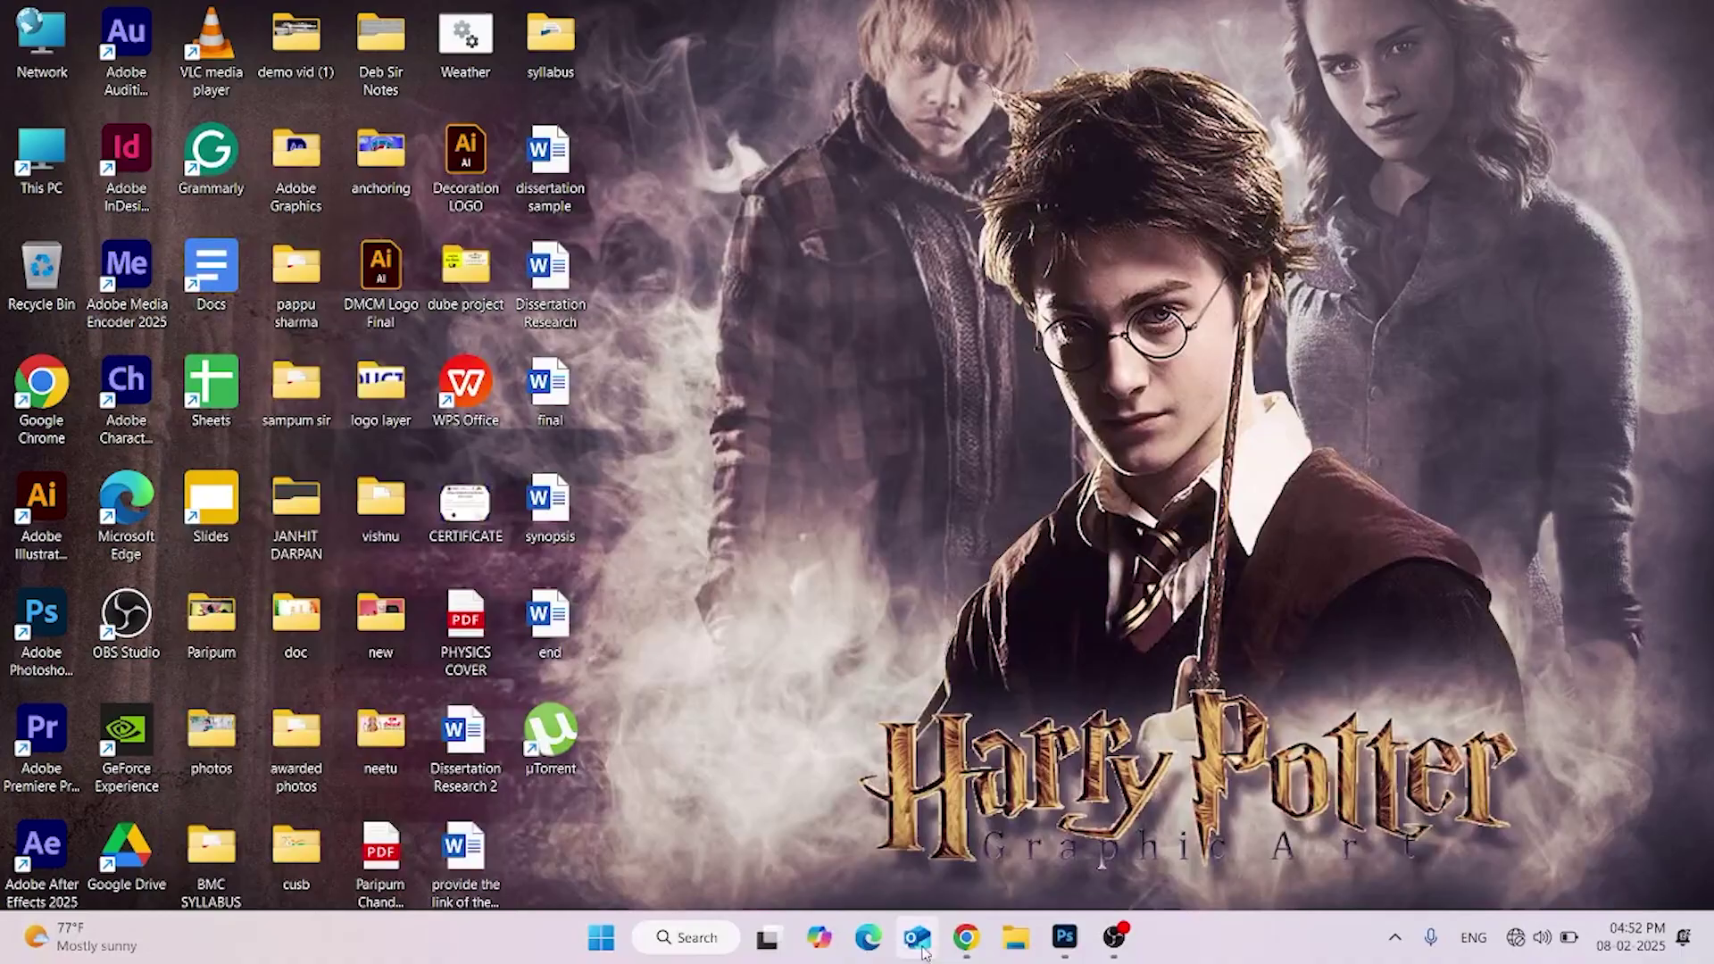
click(956, 950)
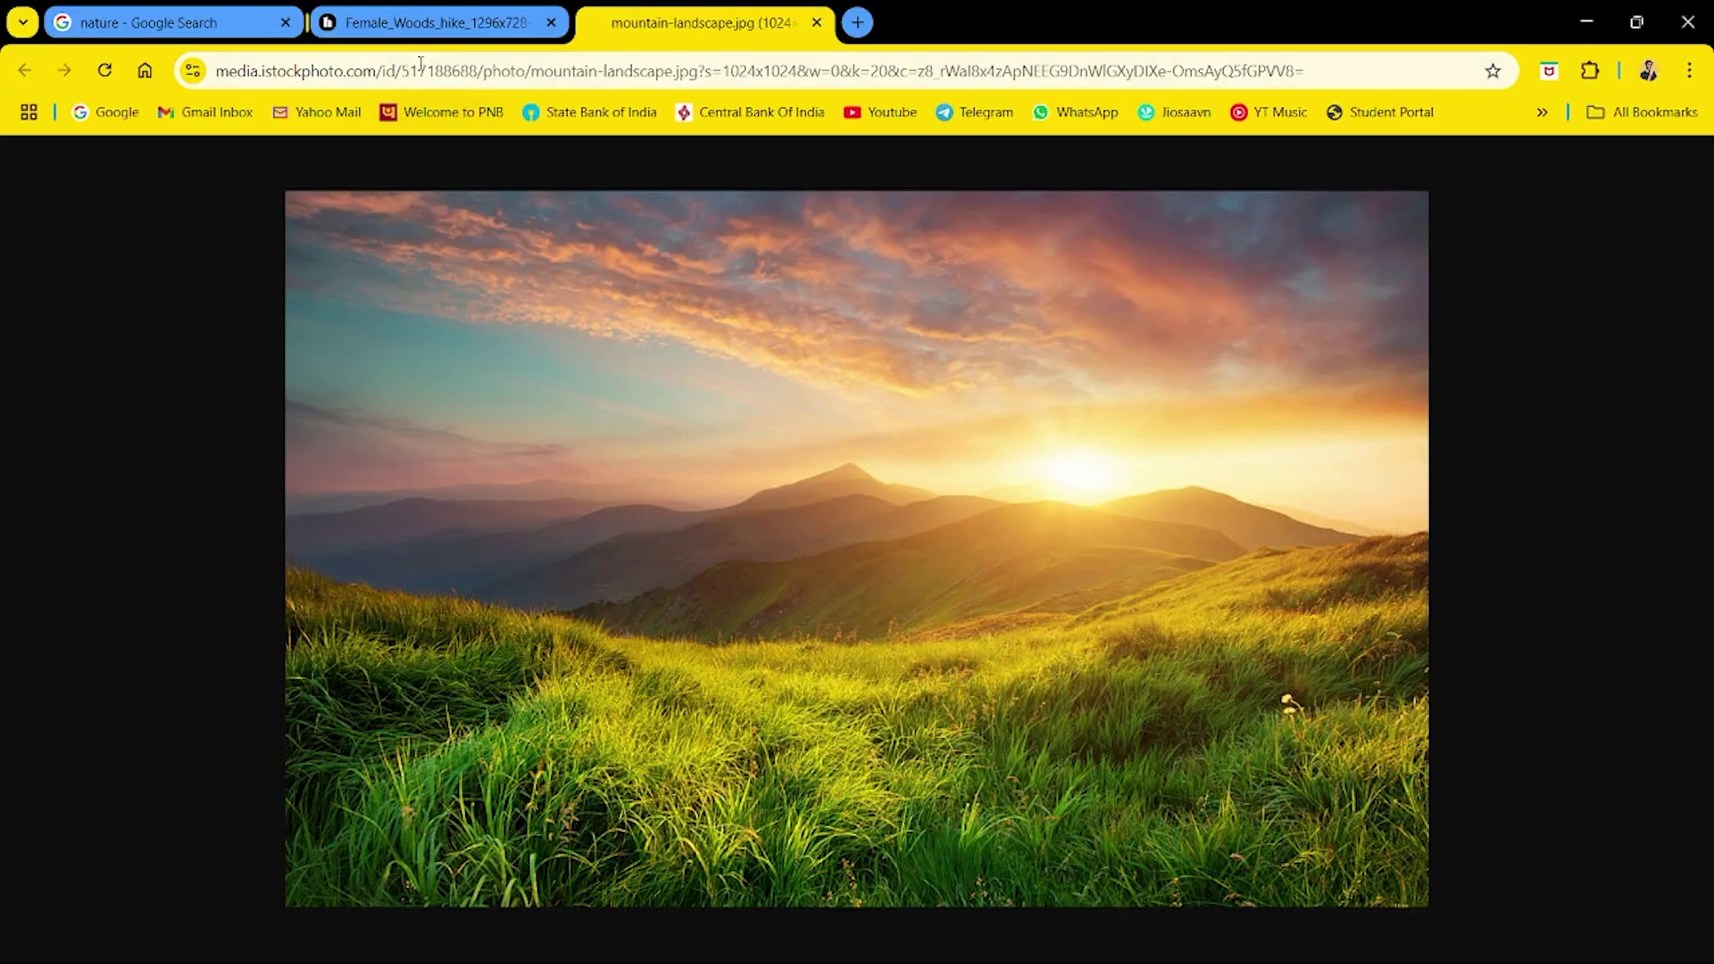
click(415, 34)
right_click(838, 485)
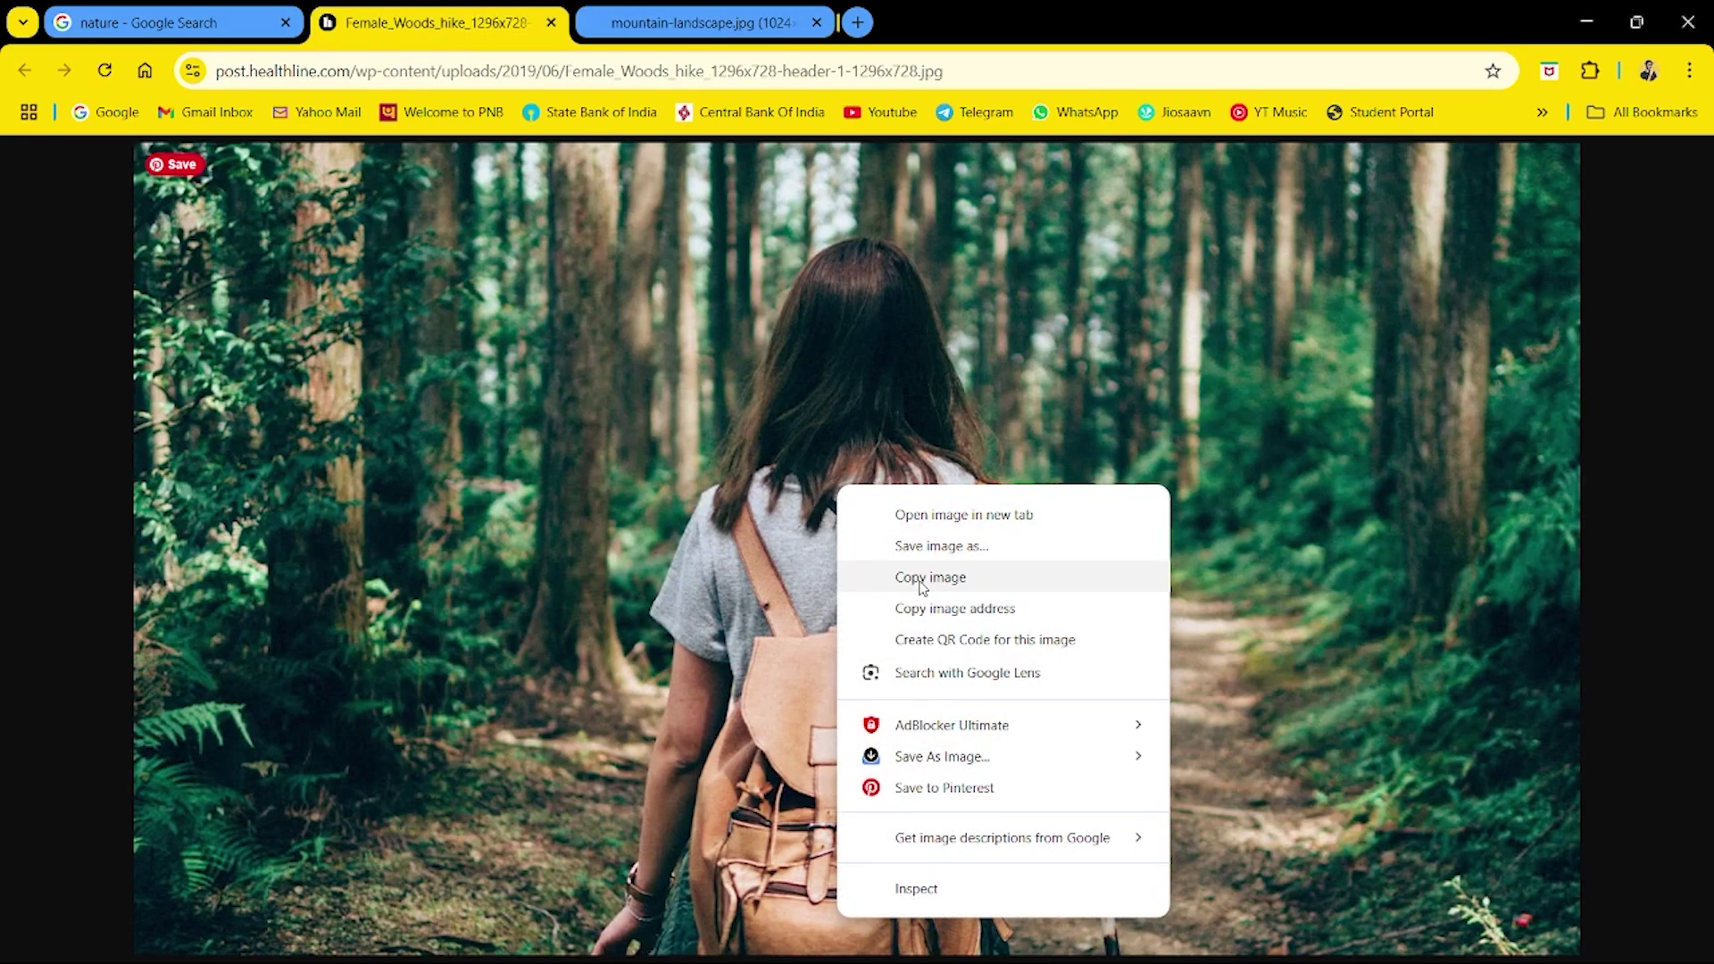
click(923, 578)
Browse the nature image results, return to Photoshop, and paste the copied hiker image above the green layer
click(170, 22)
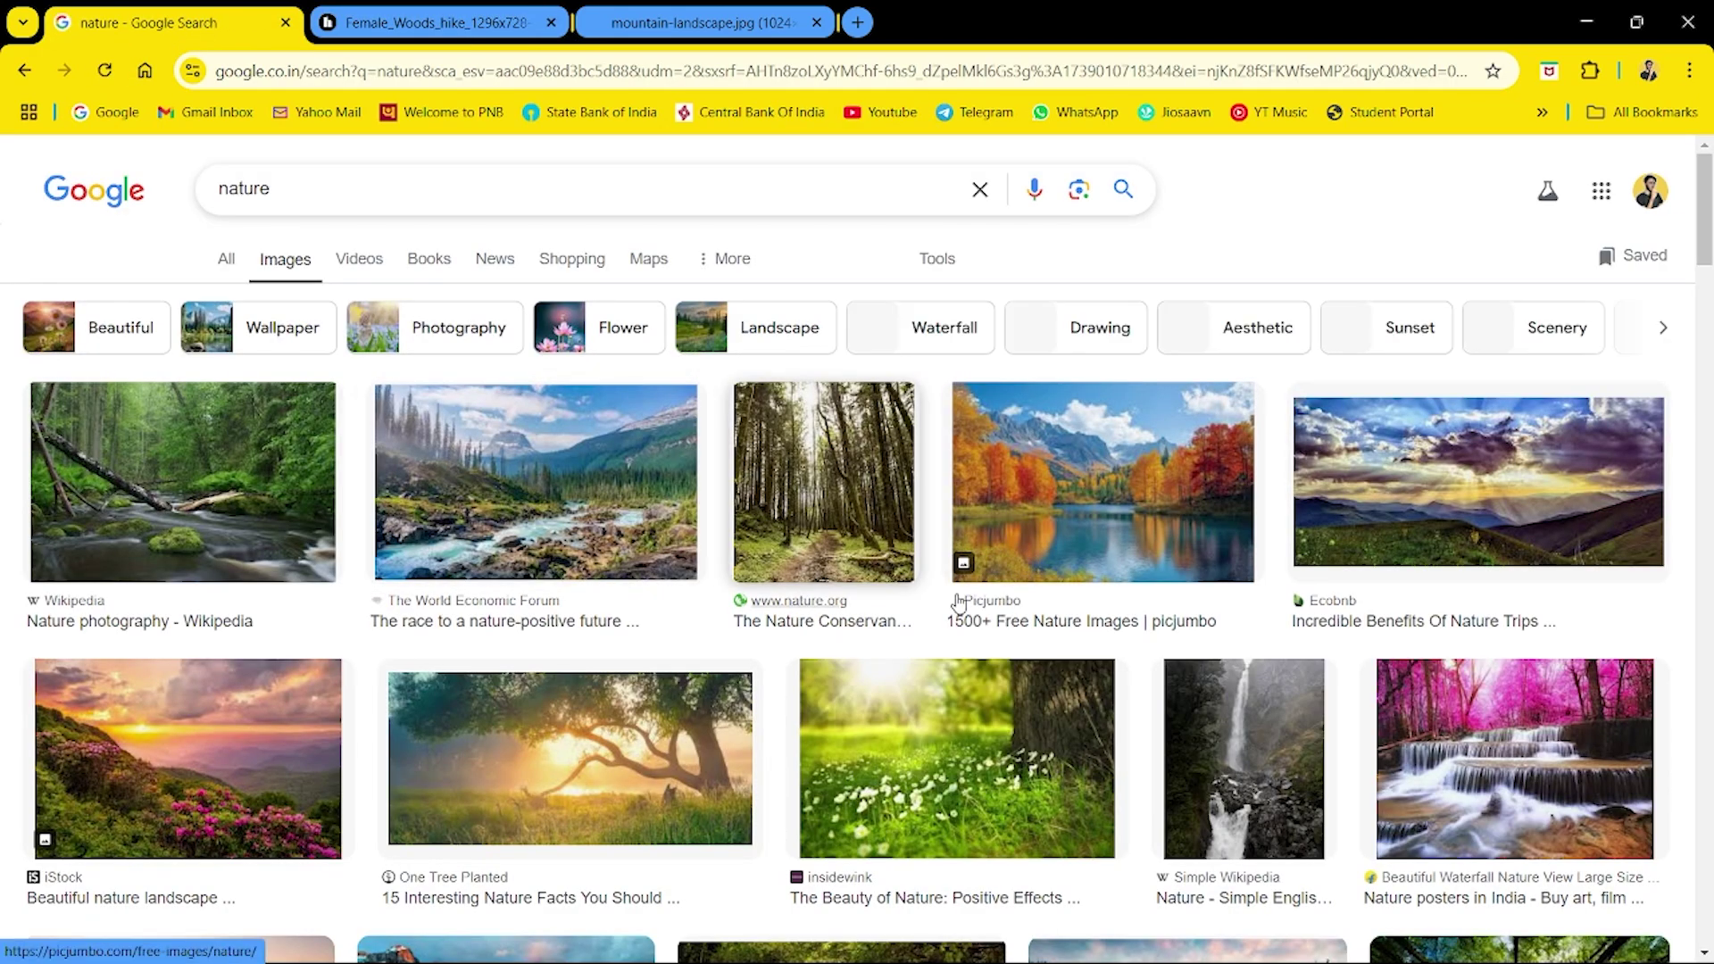
scroll(959, 605, down, 7)
scroll(896, 299, up, 3)
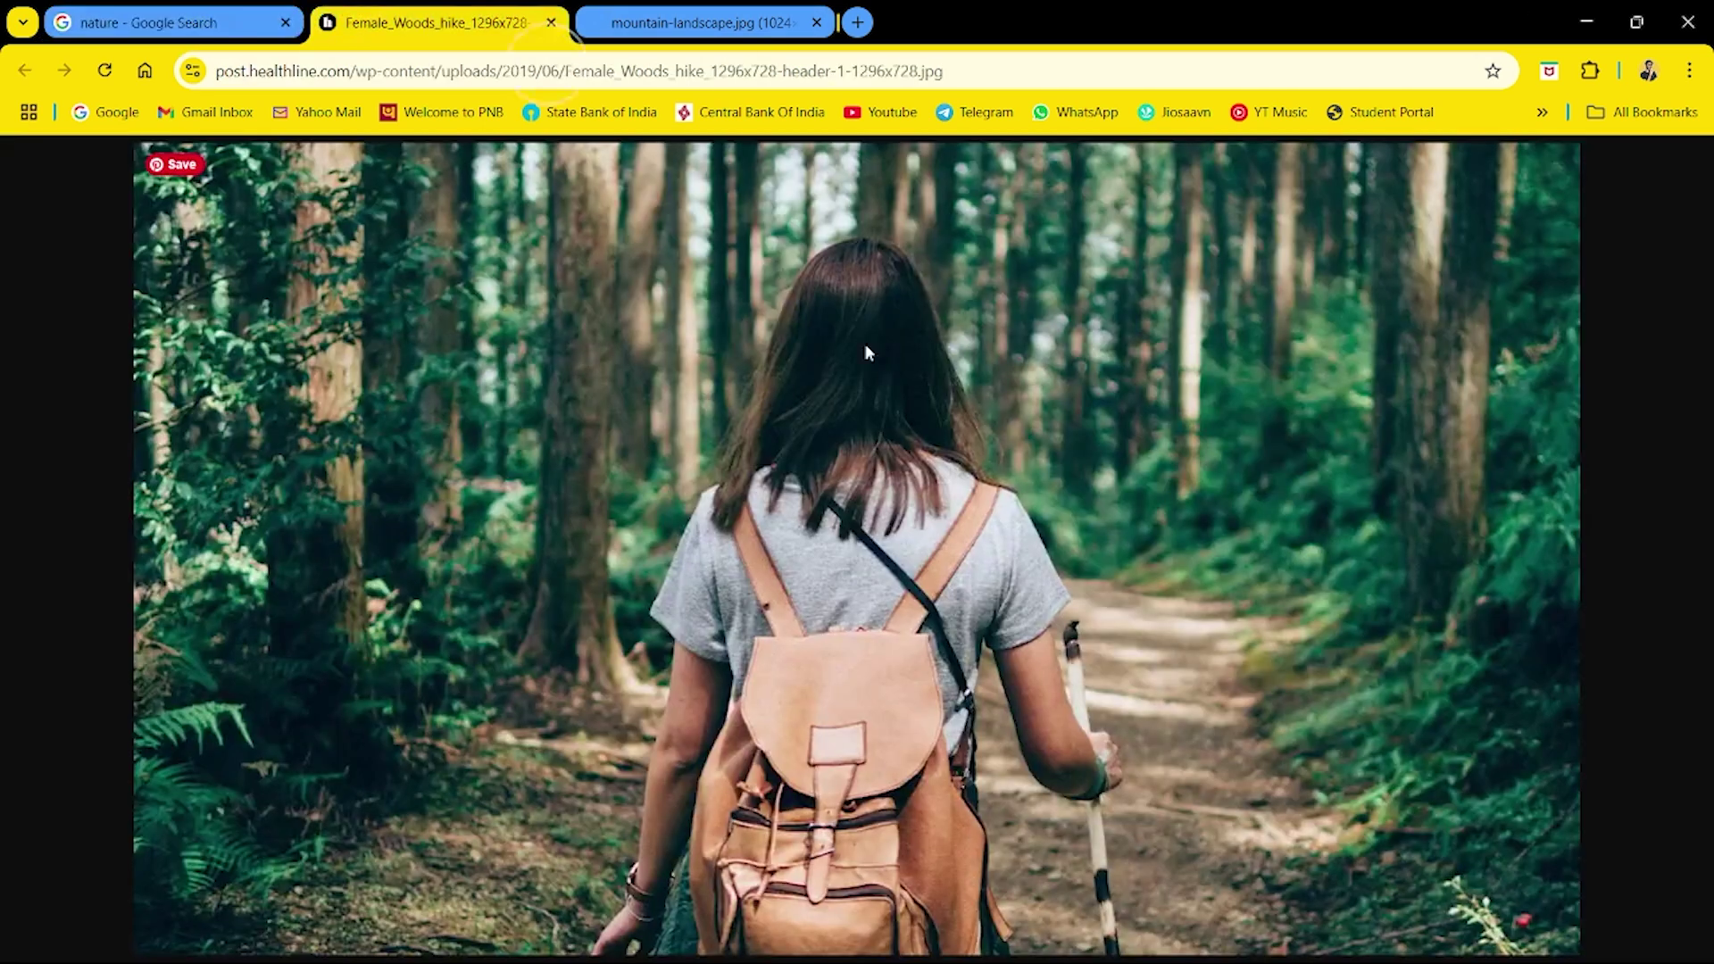
click(437, 22)
click(1587, 22)
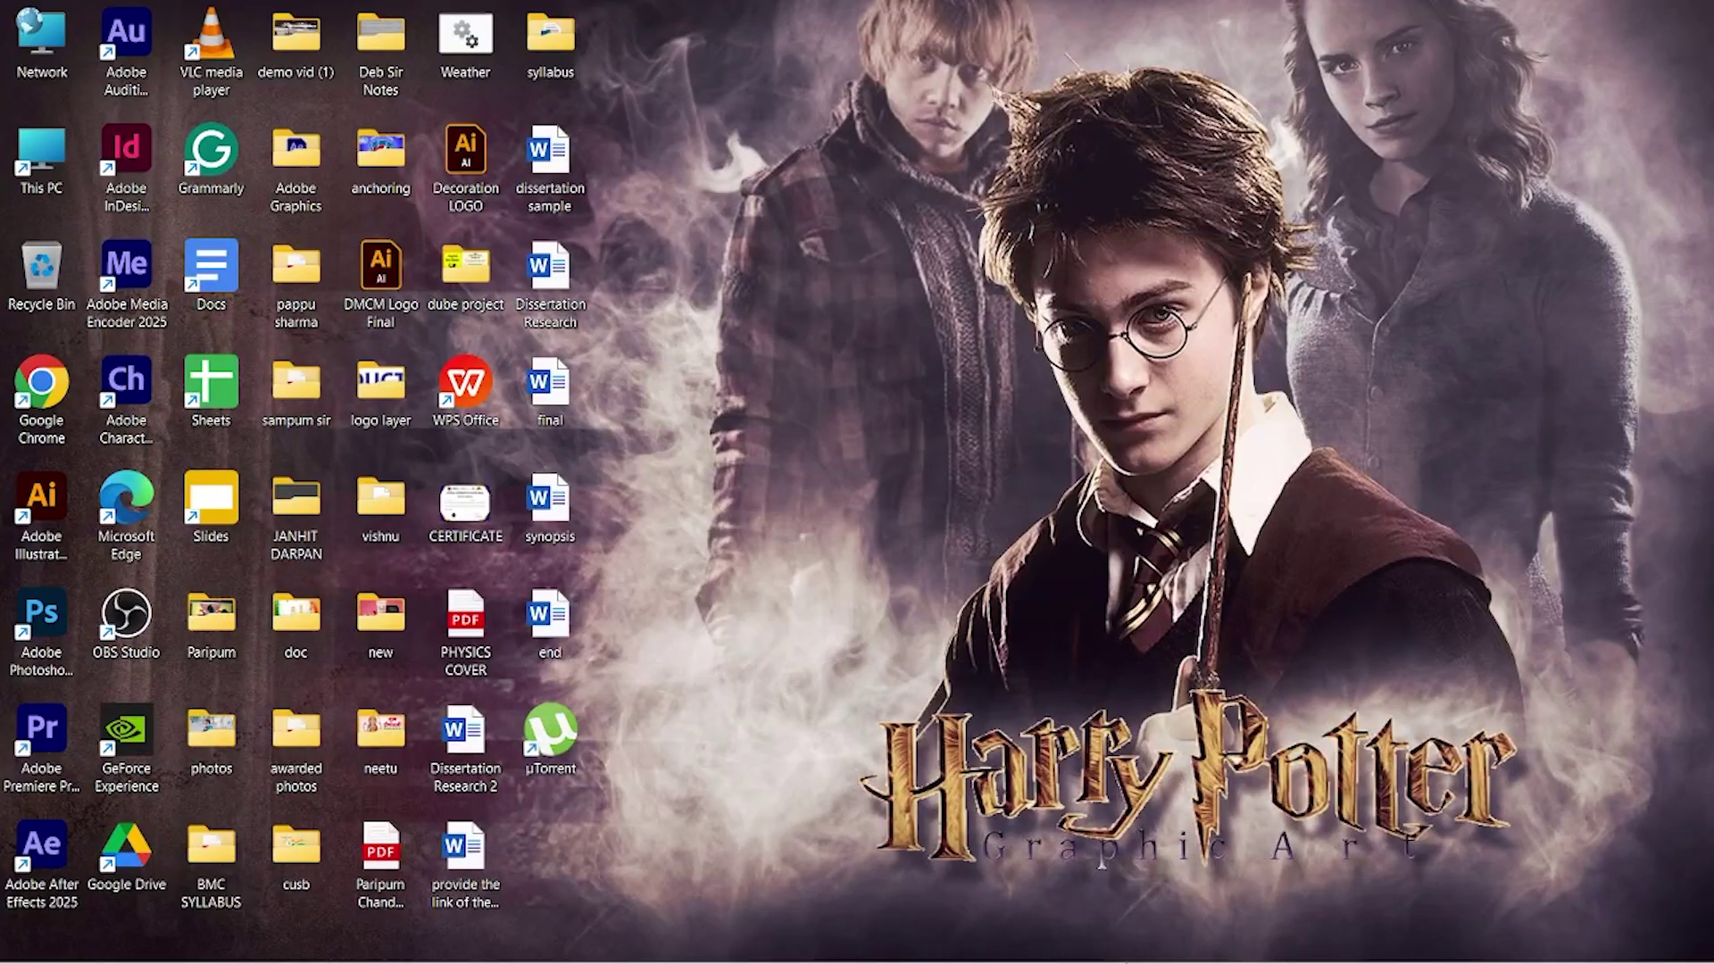
mouse_move(1141, 957)
click(1065, 936)
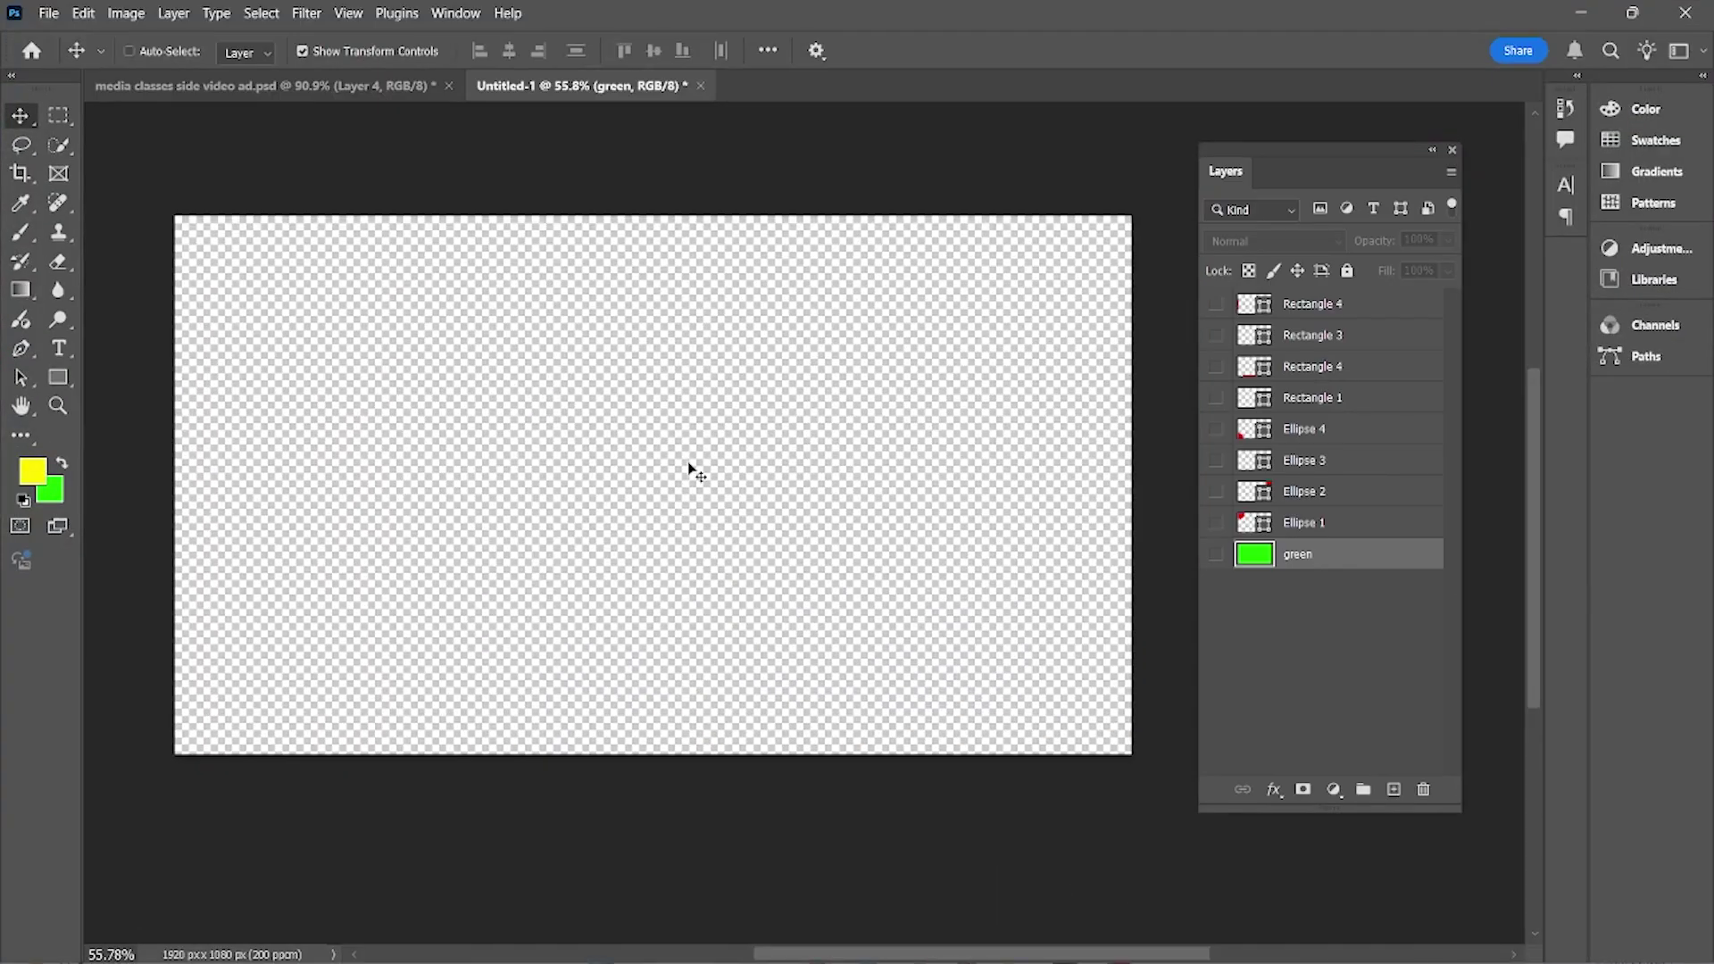
key(ctrl+v)
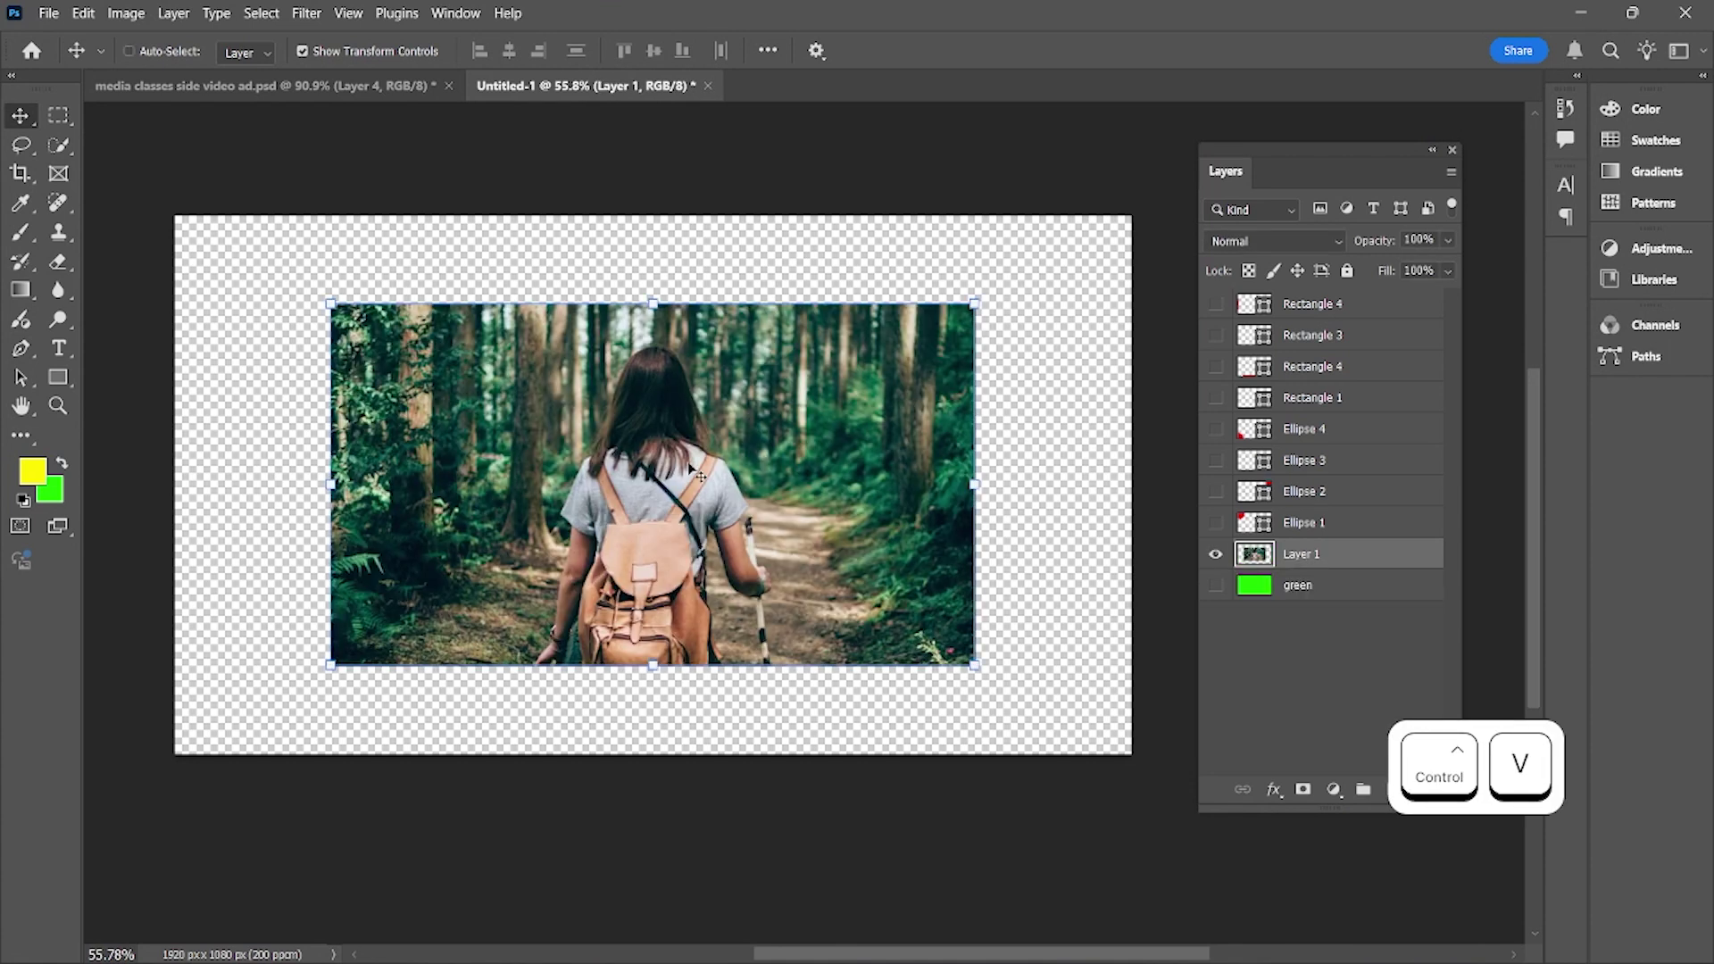
Scale the pasted hiker image to about 149% with Free Transform so it covers the whole canvas
key(ctrl+t)
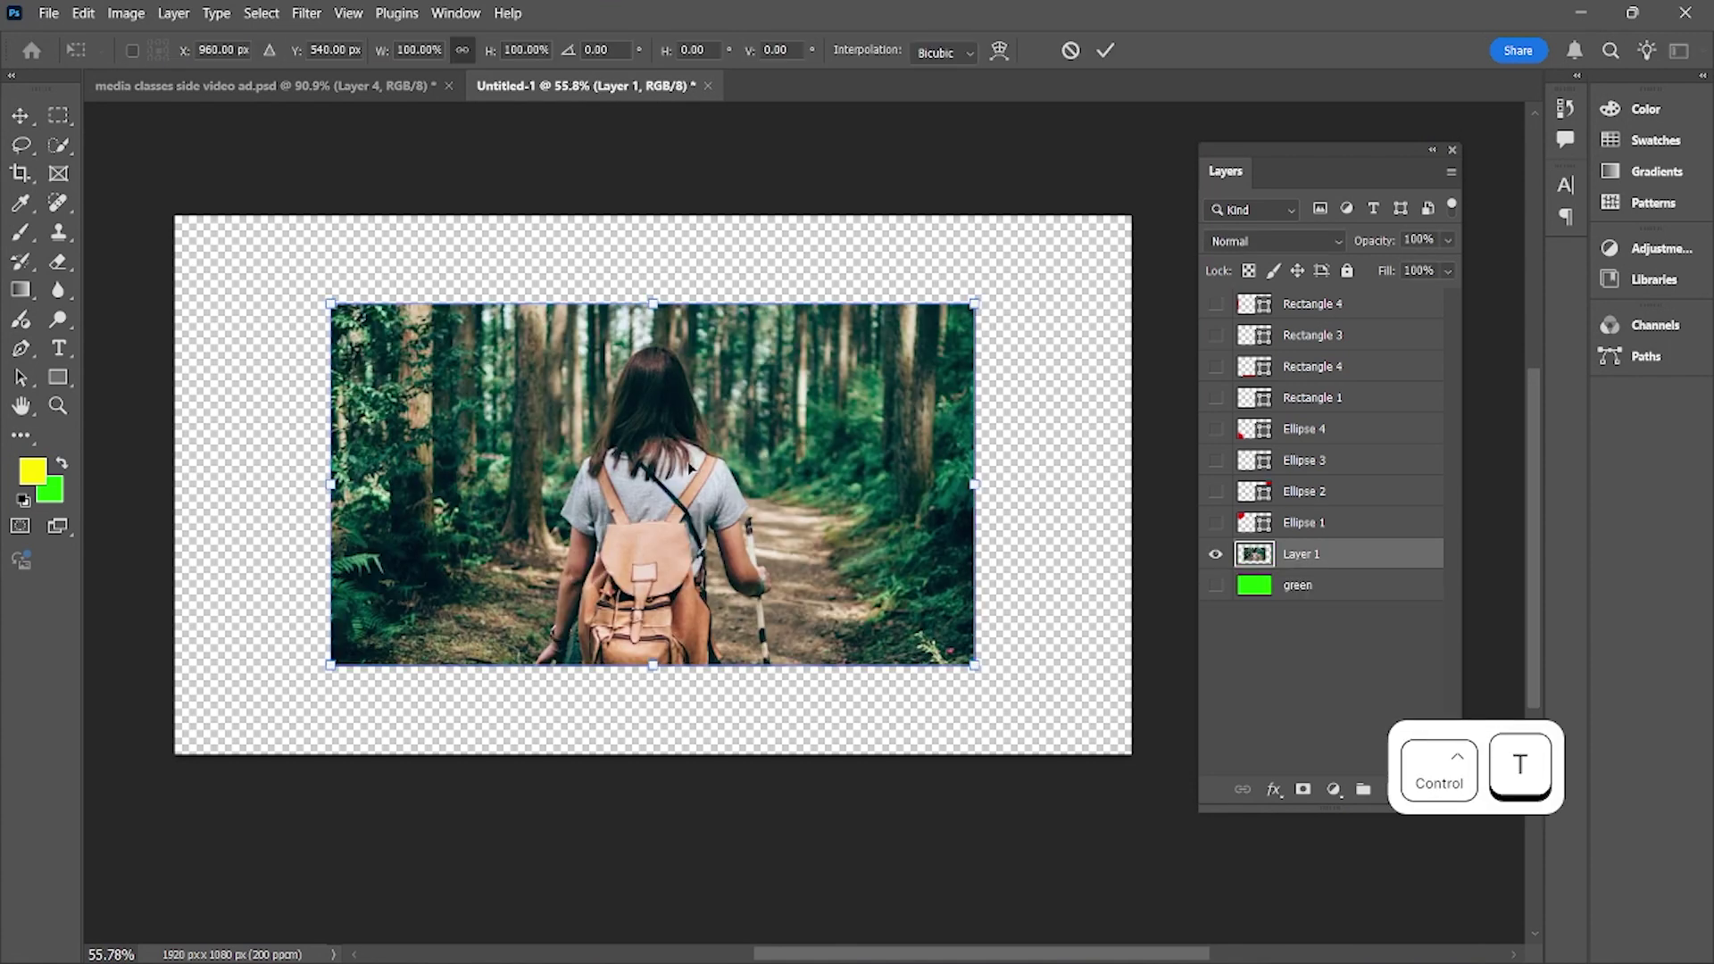
drag(330, 303, 172, 217)
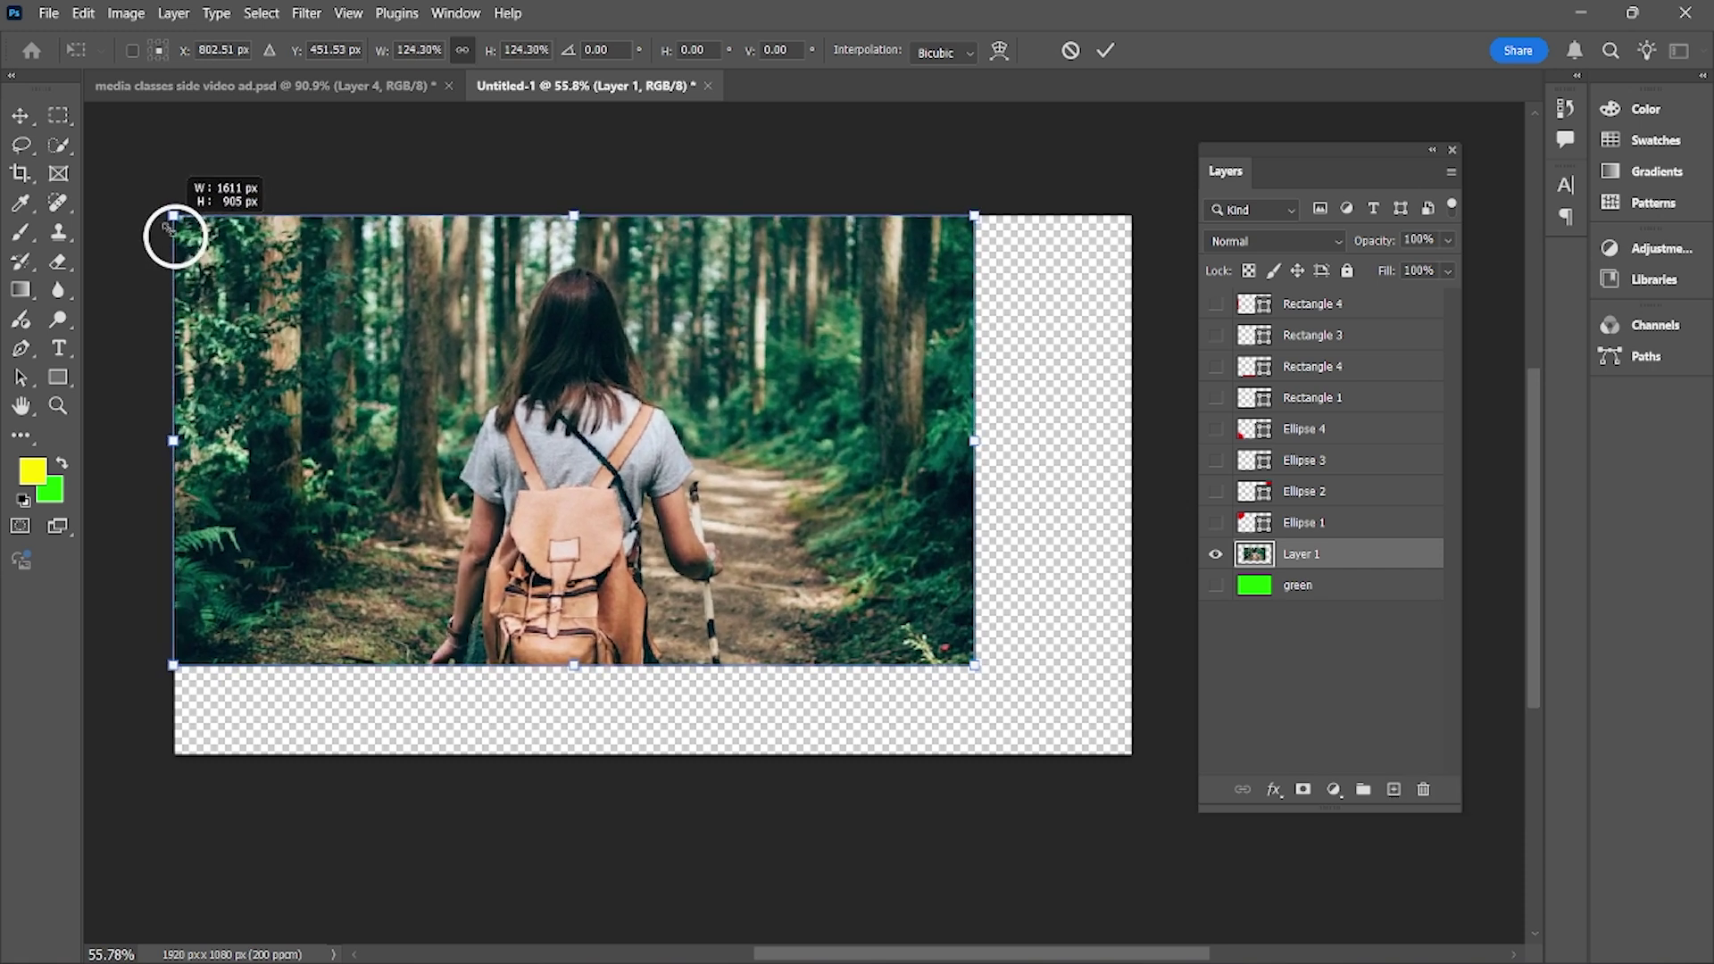
drag(973, 665, 1132, 758)
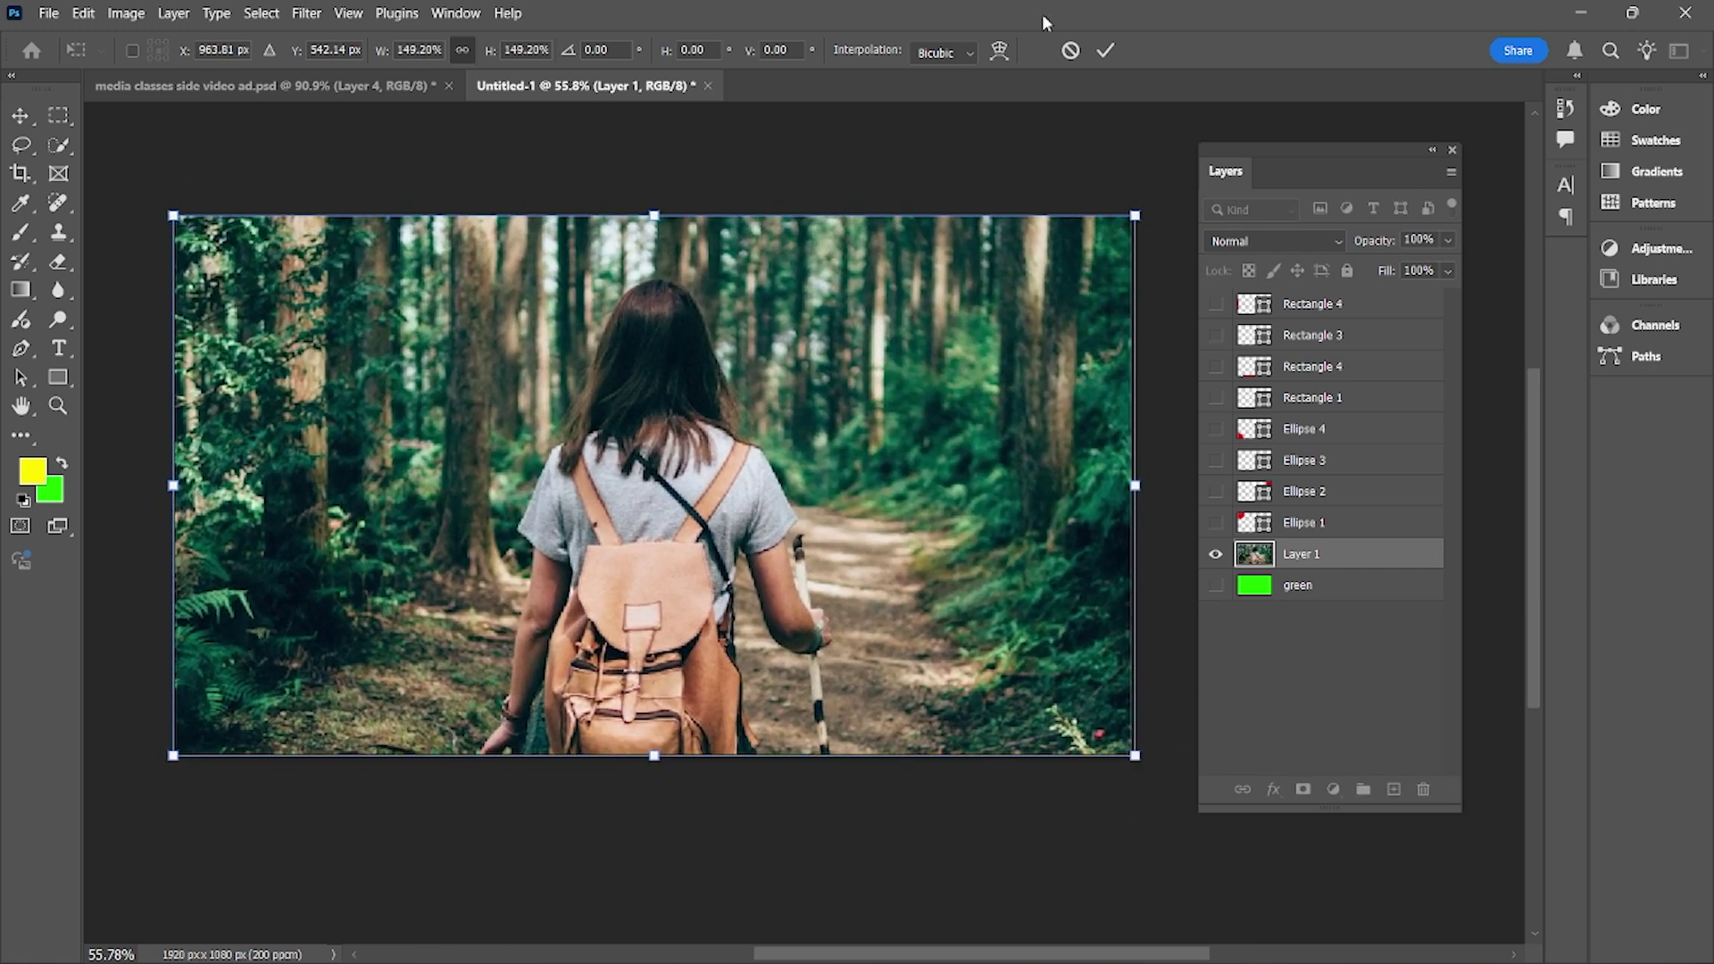
click(1107, 52)
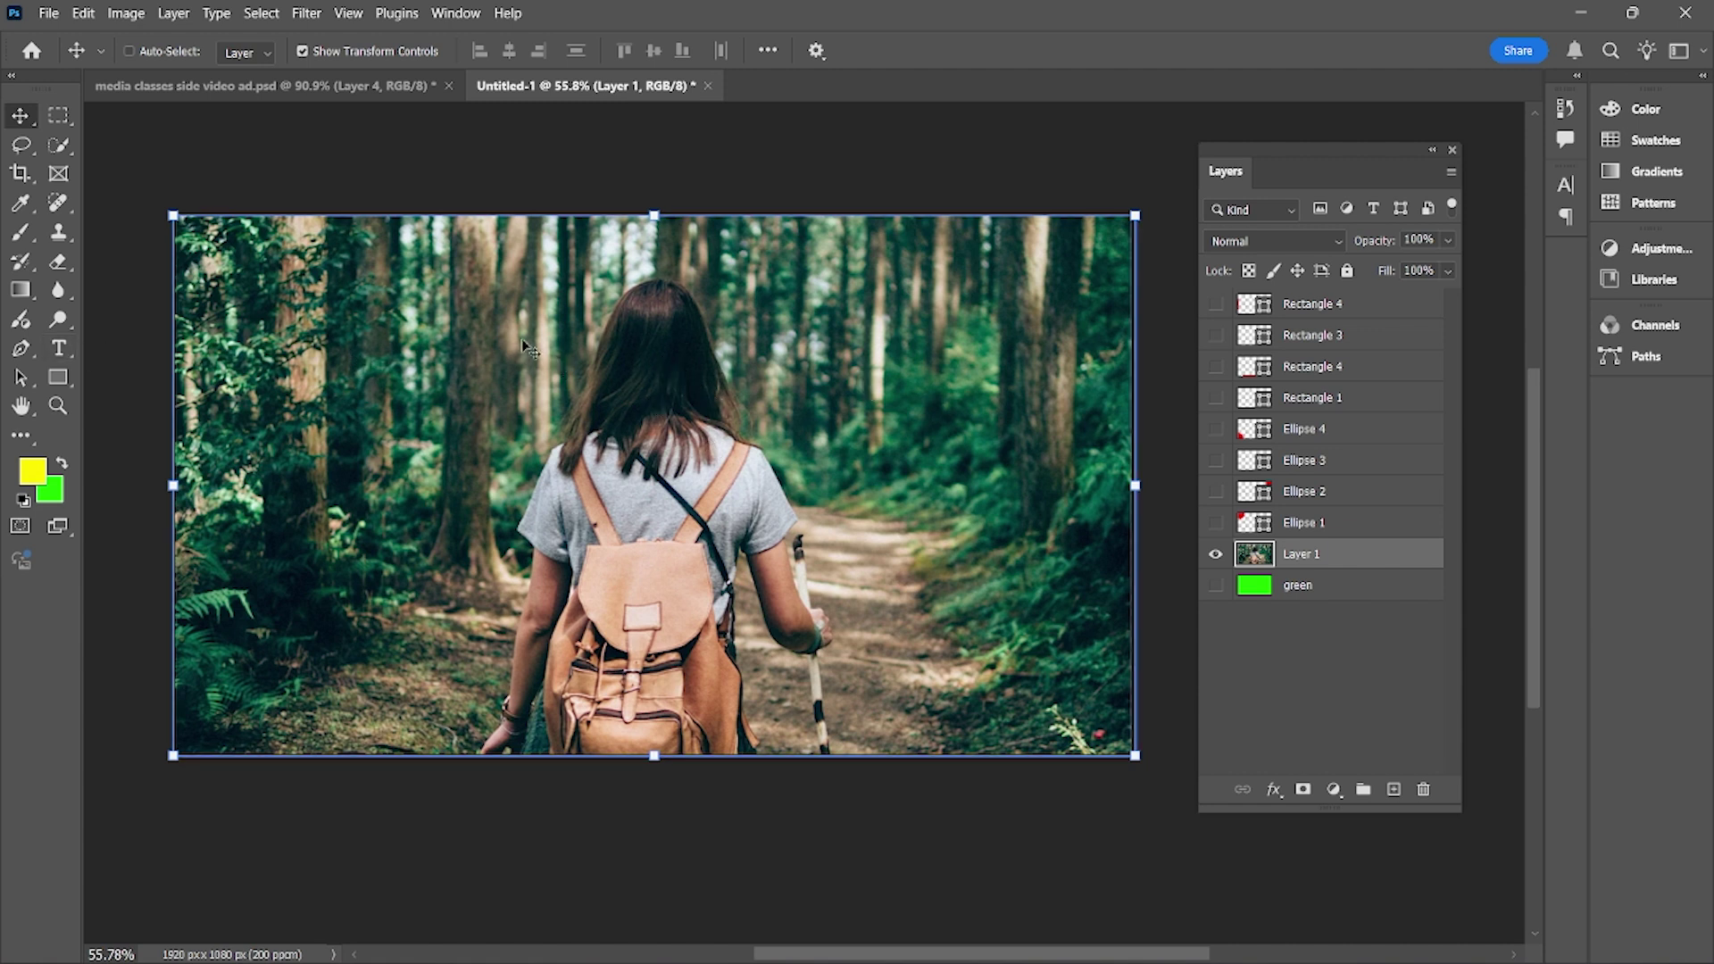
Add the text "Forest Memories" over the trees beside the woman's head with the Type tool
click(68, 351)
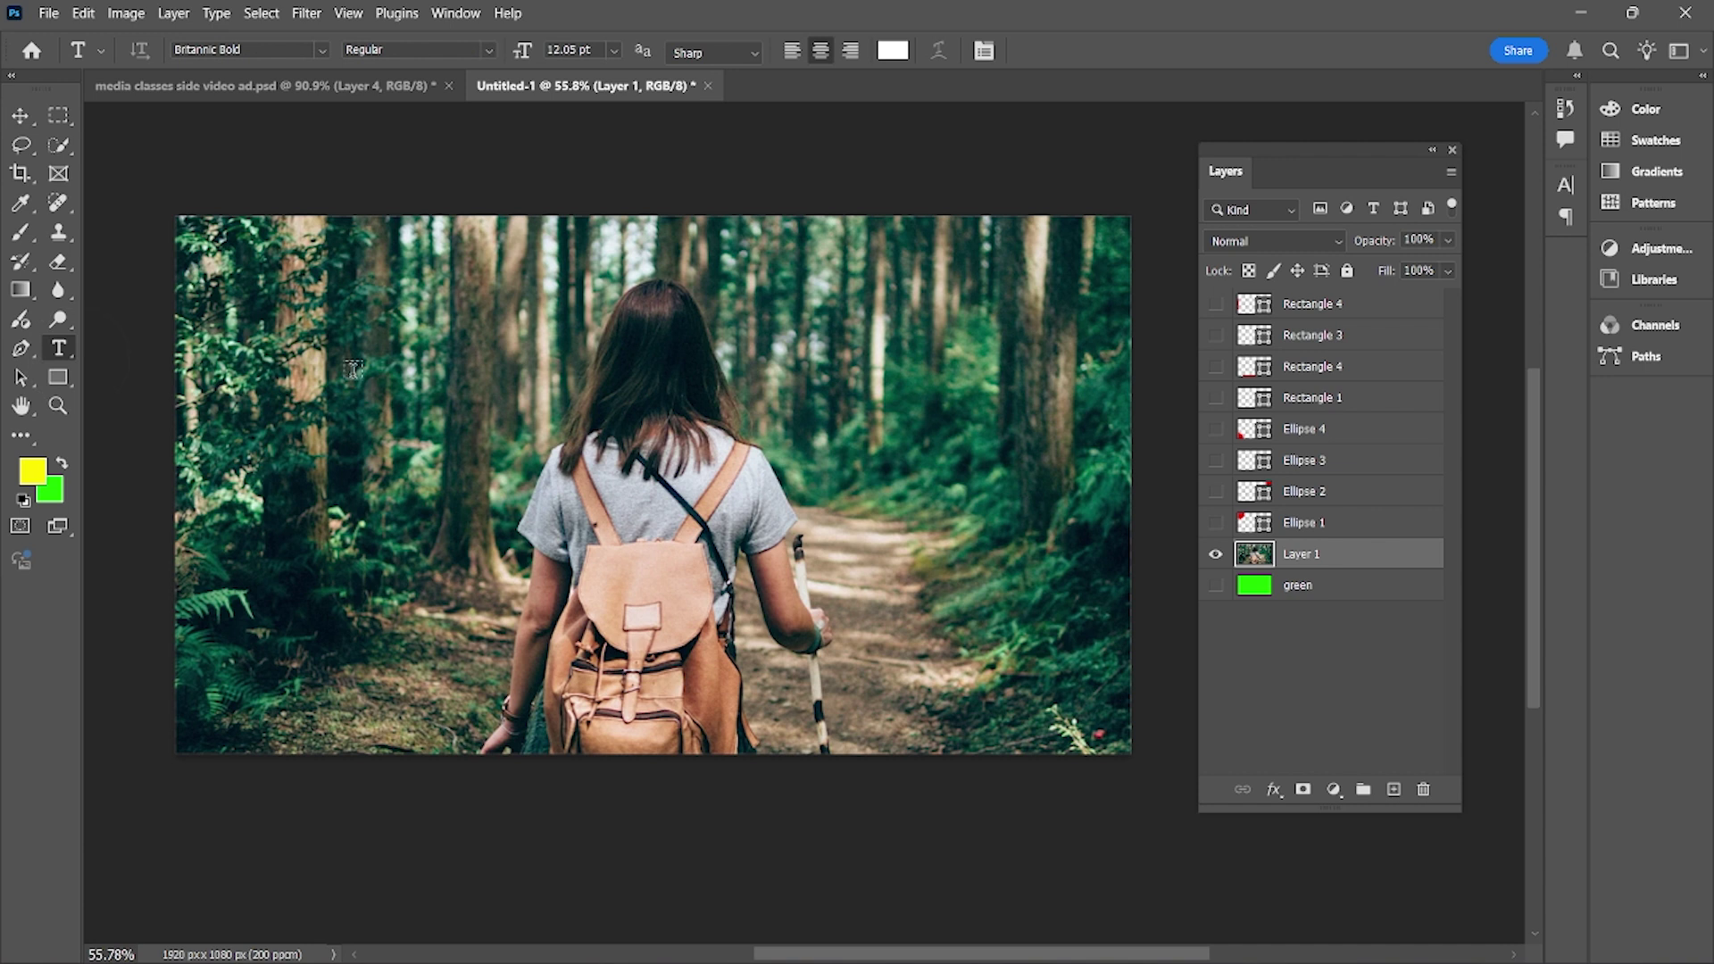
click(457, 360)
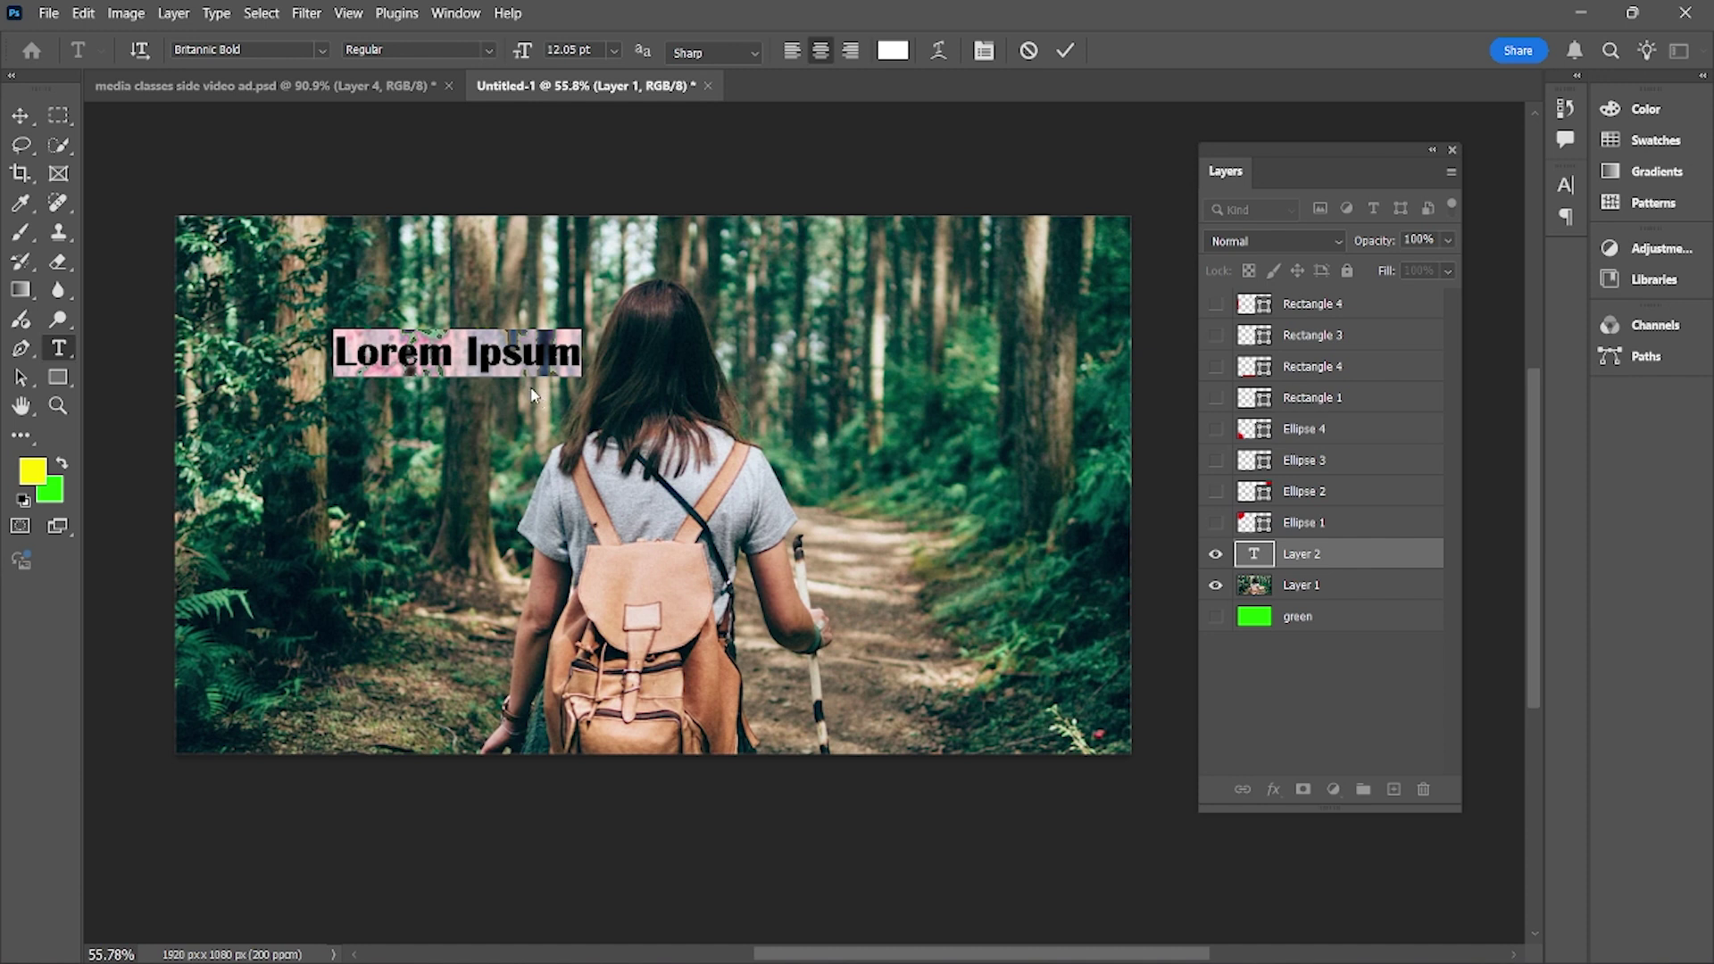
text(For)
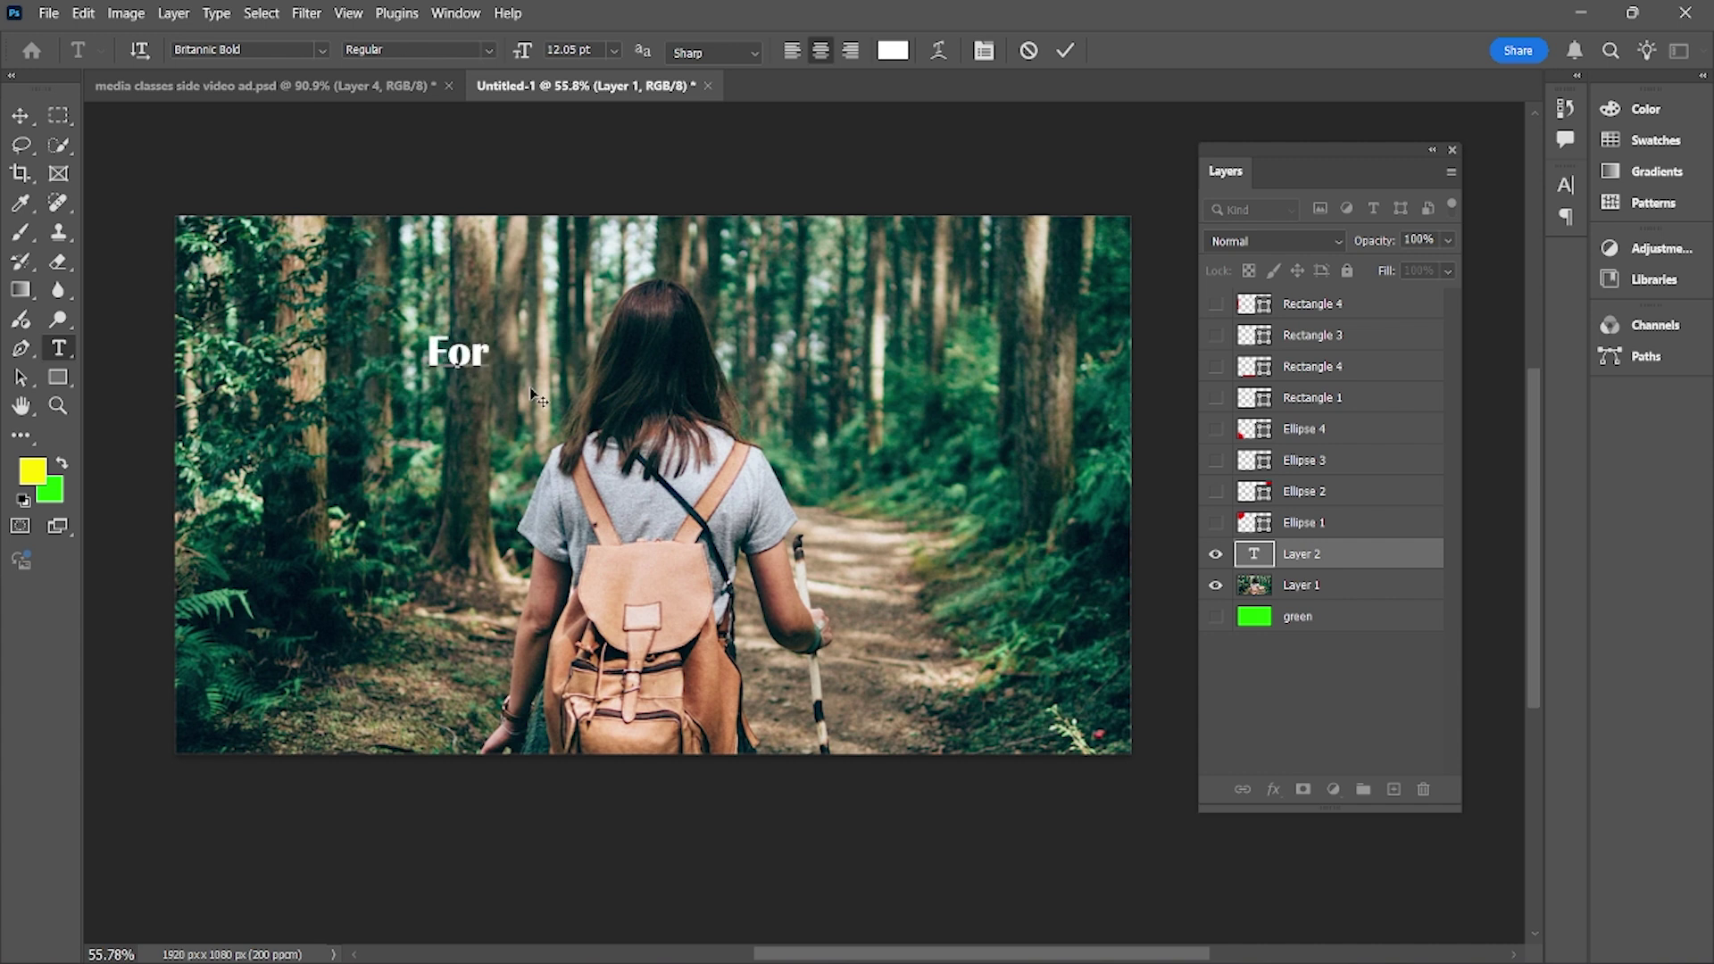
text(est)
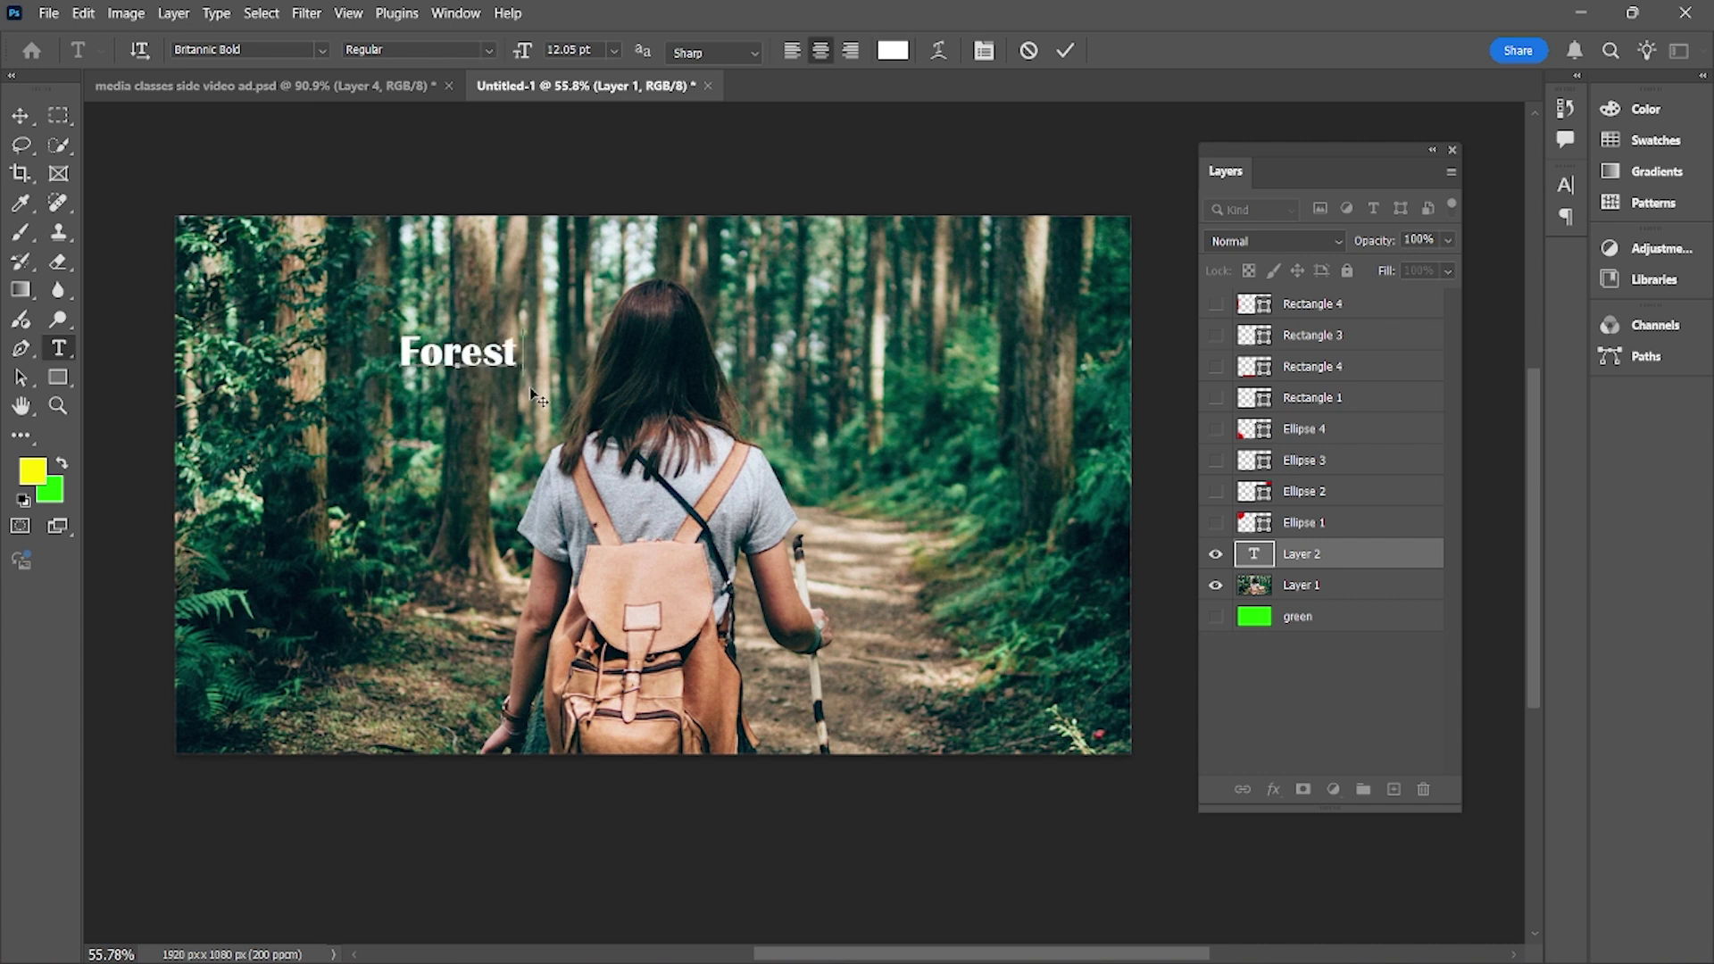
text( Memories)
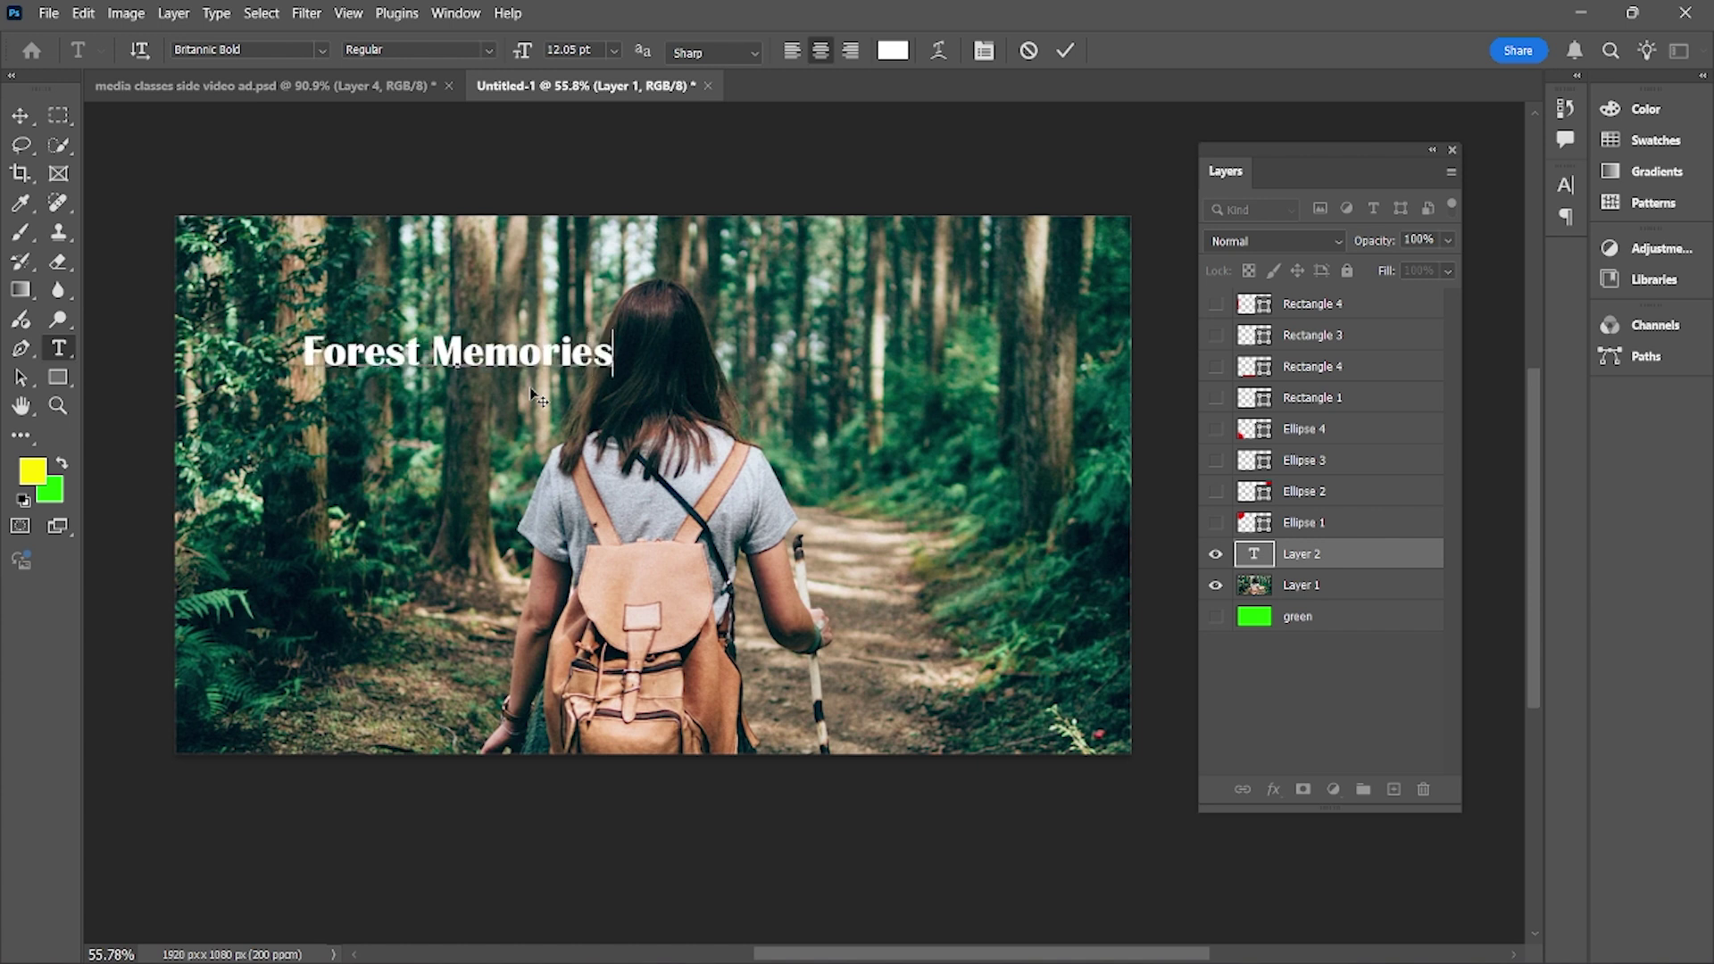
Set the whole Forest Memories text to the CentSchbkCyrill BT font at 29 pt and commit it
key(ctrl)
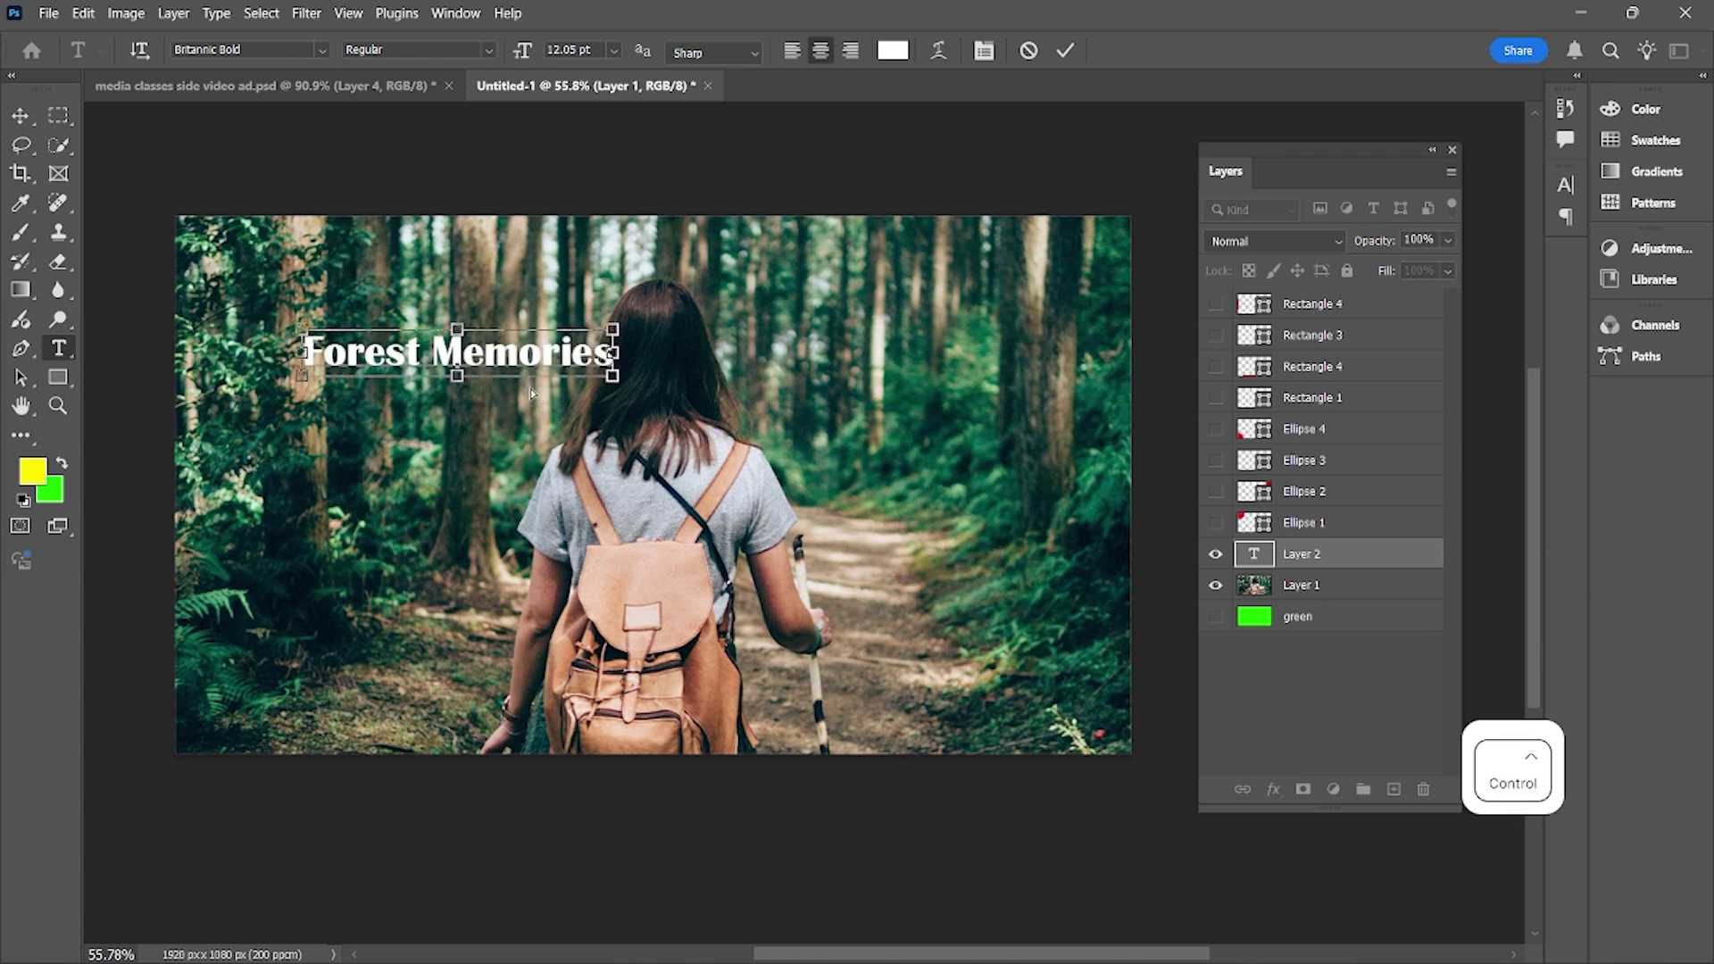
key(ctrl+a)
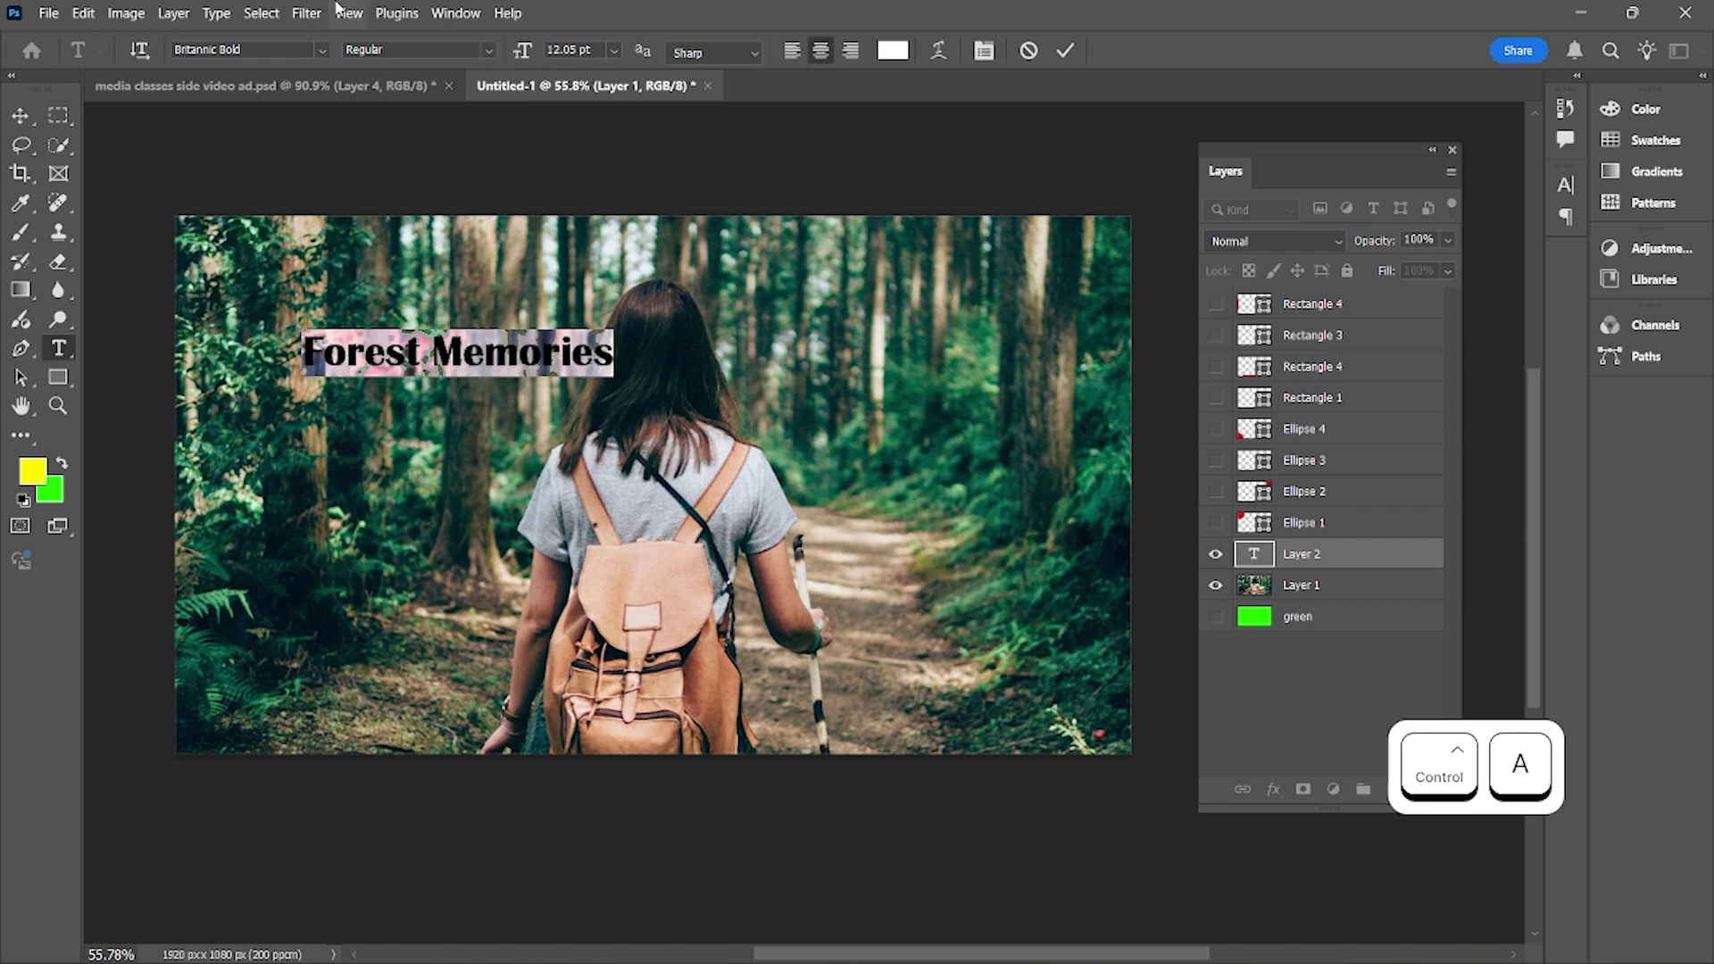
click(323, 51)
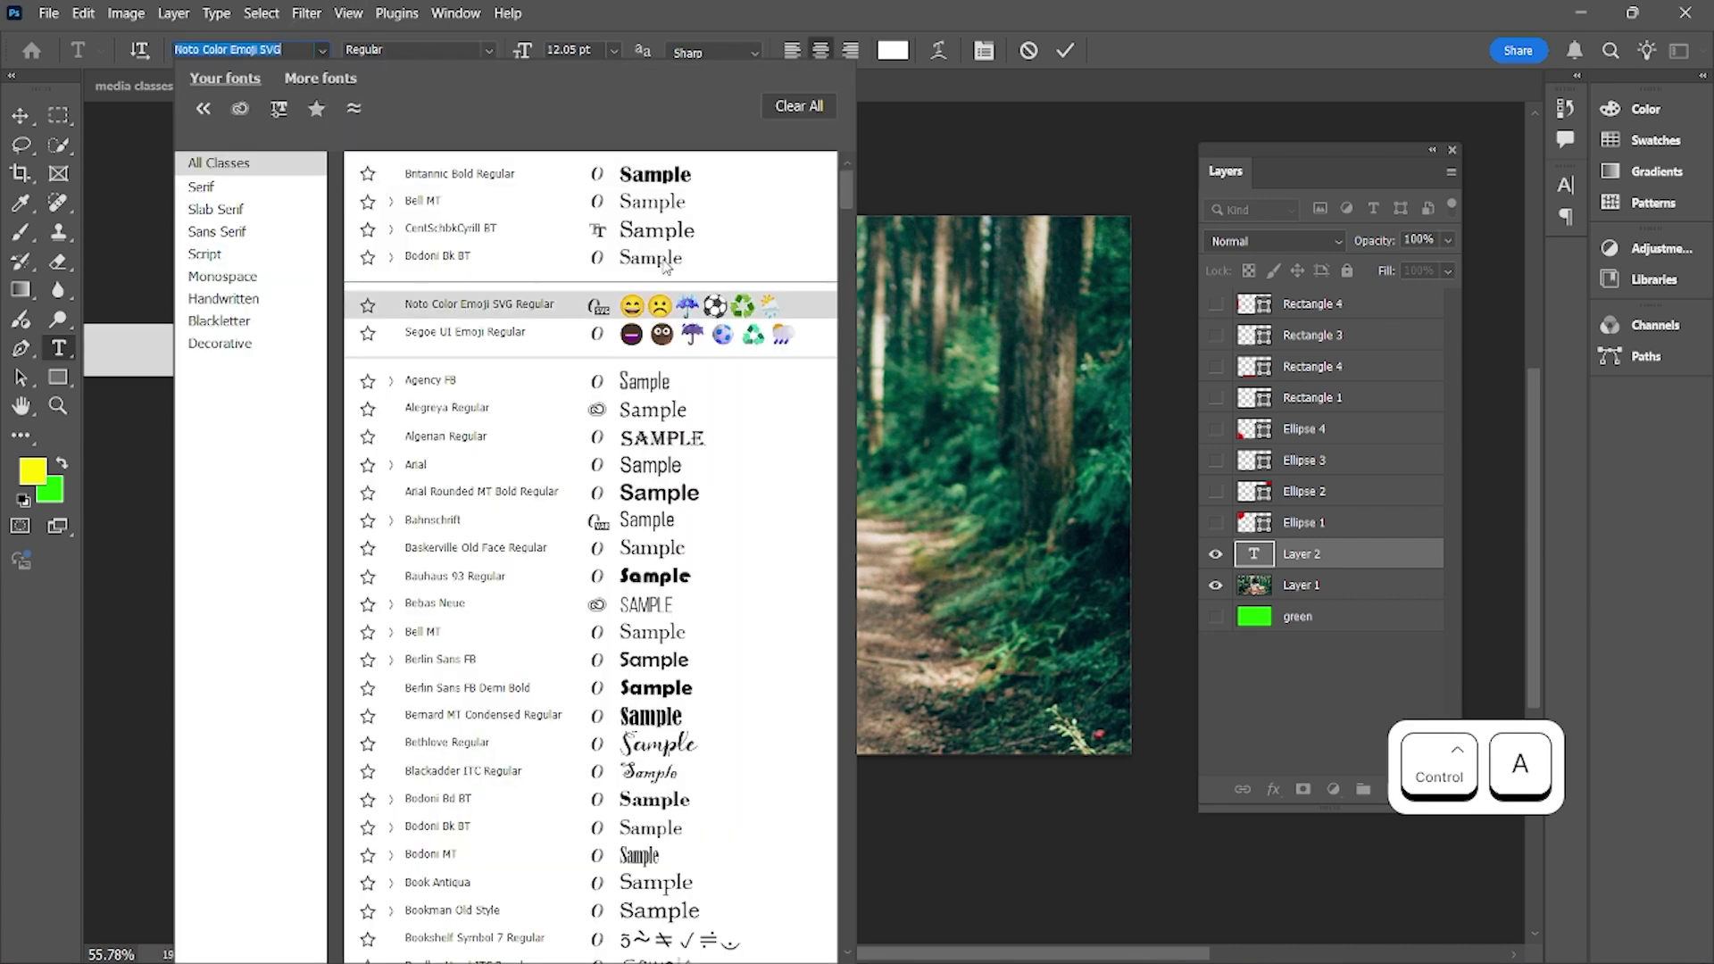
click(663, 230)
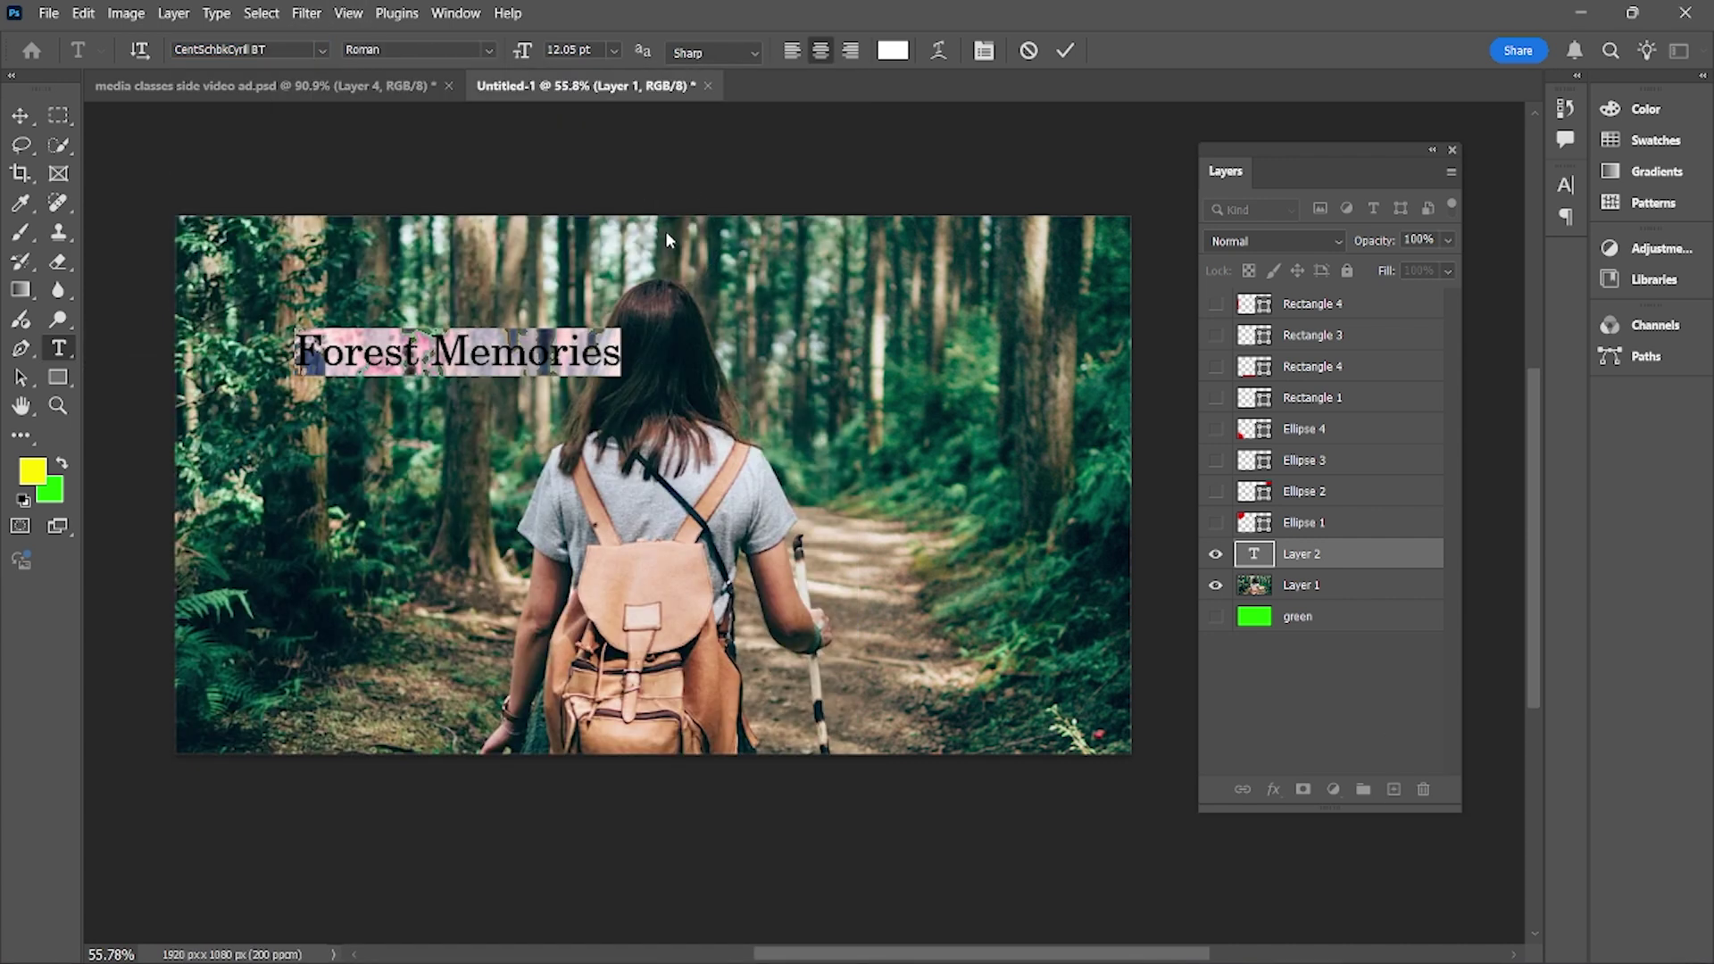
drag(531, 57, 544, 62)
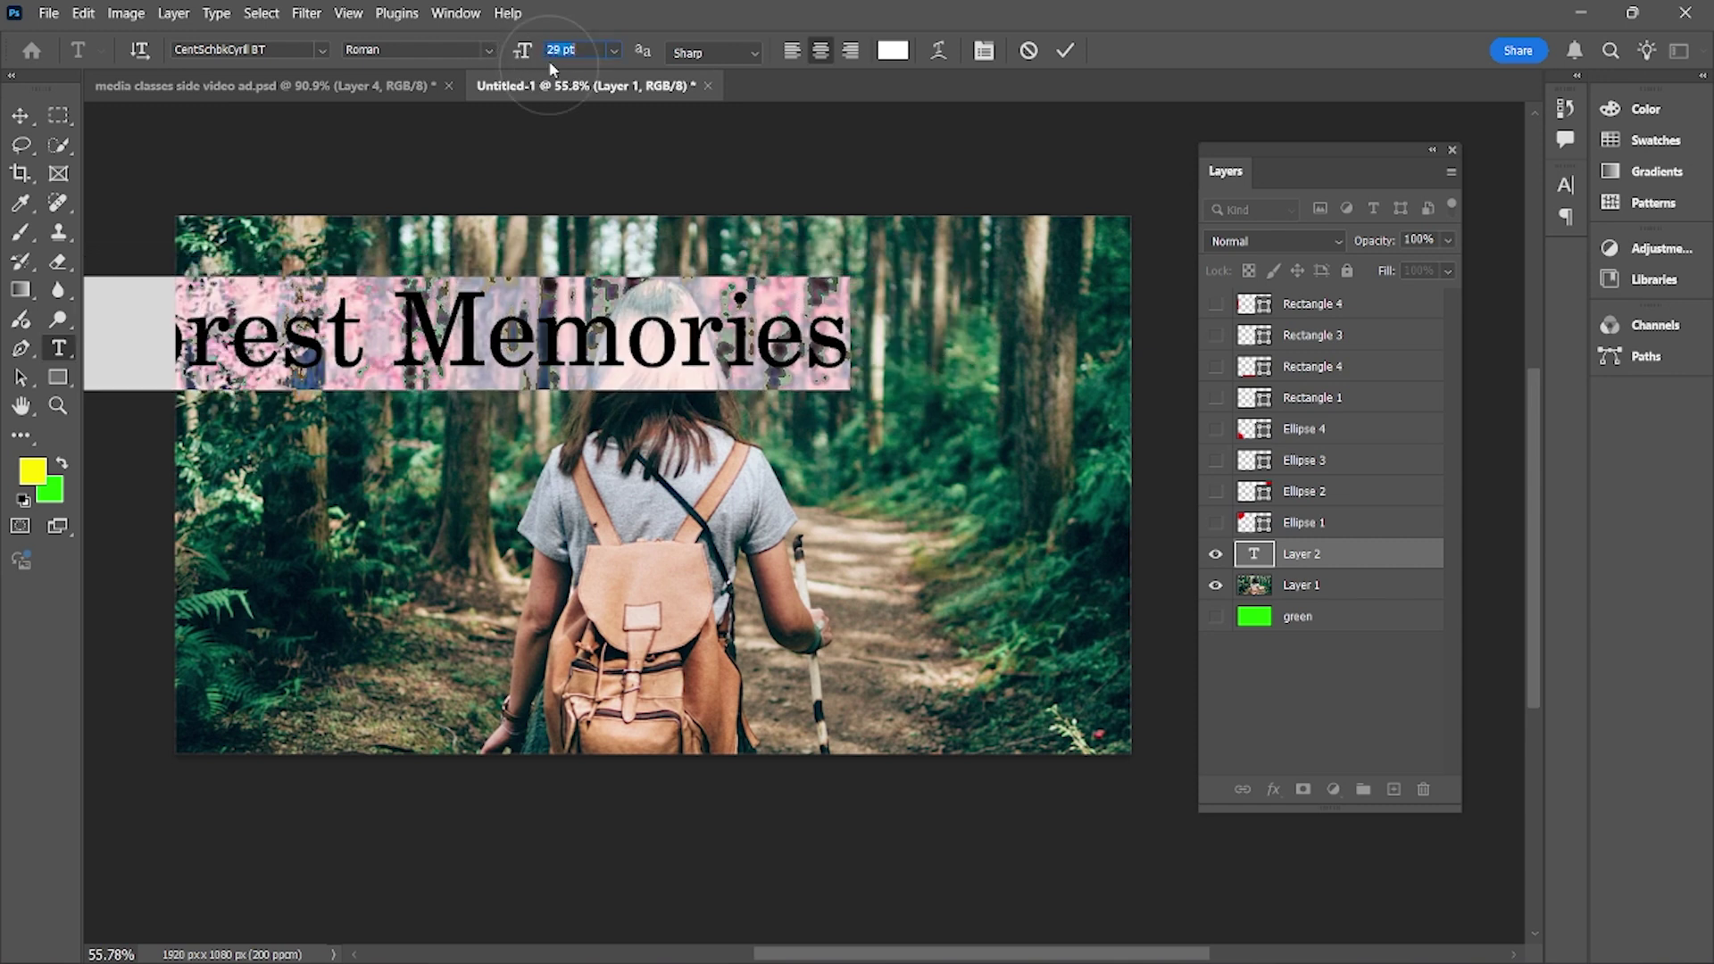
click(1061, 50)
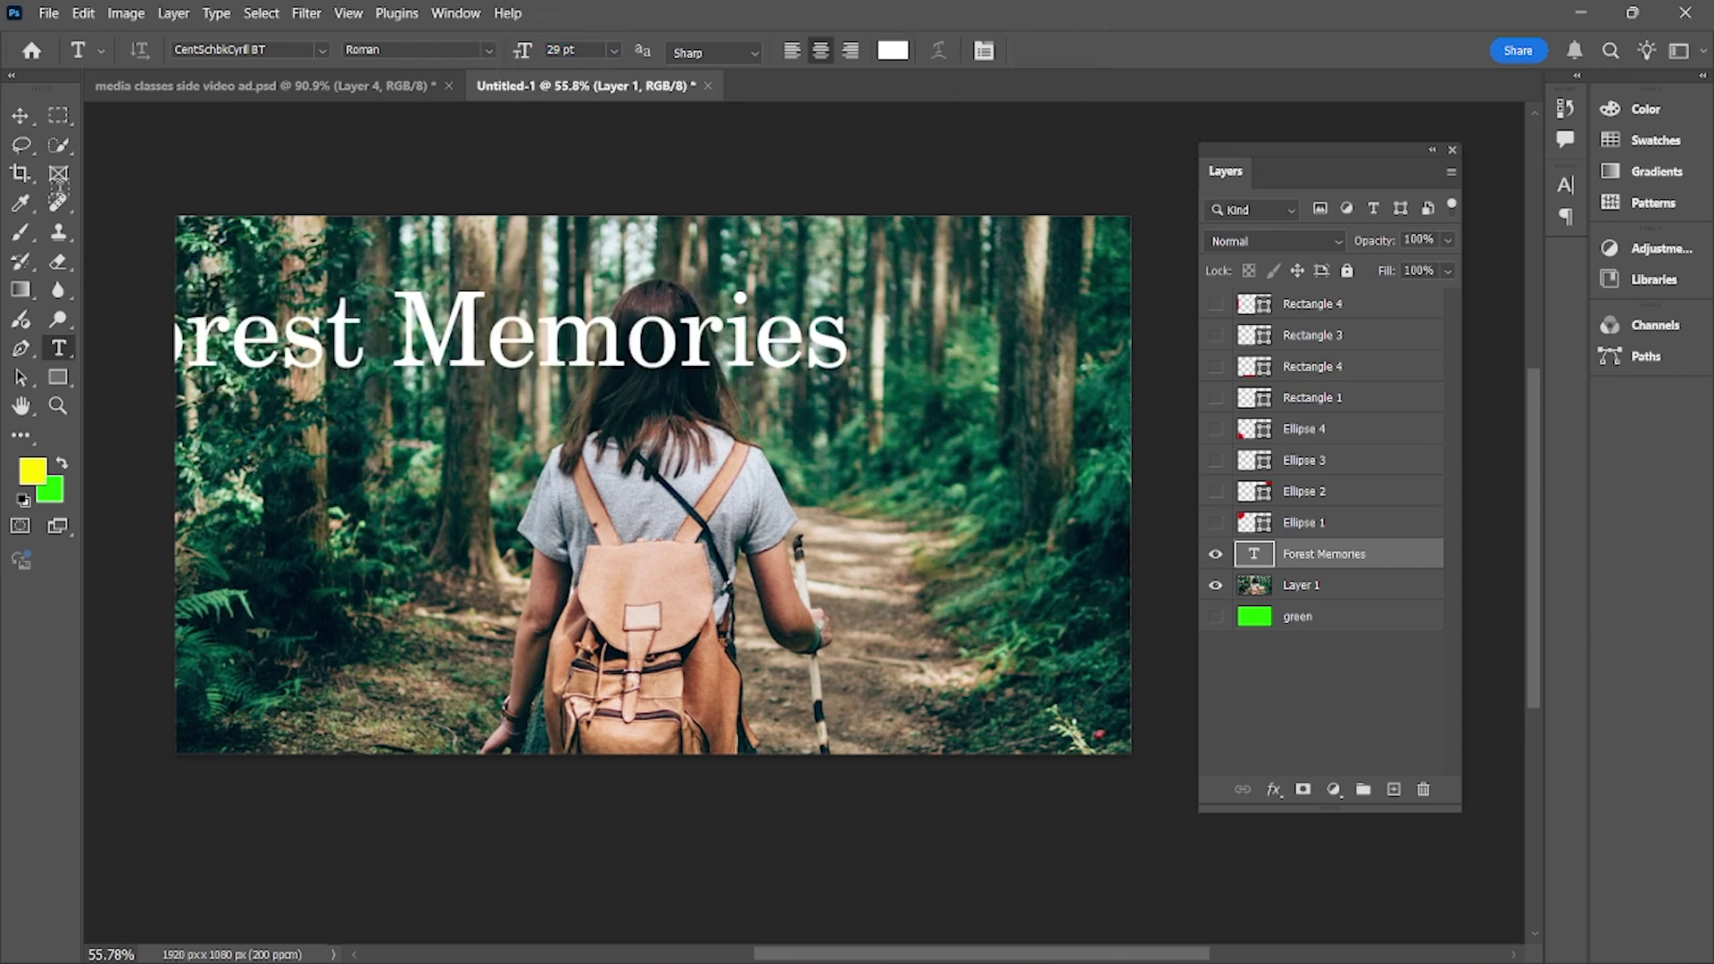
Align the Forest Memories text to the canvas, centring it horizontally and vertically
click(18, 117)
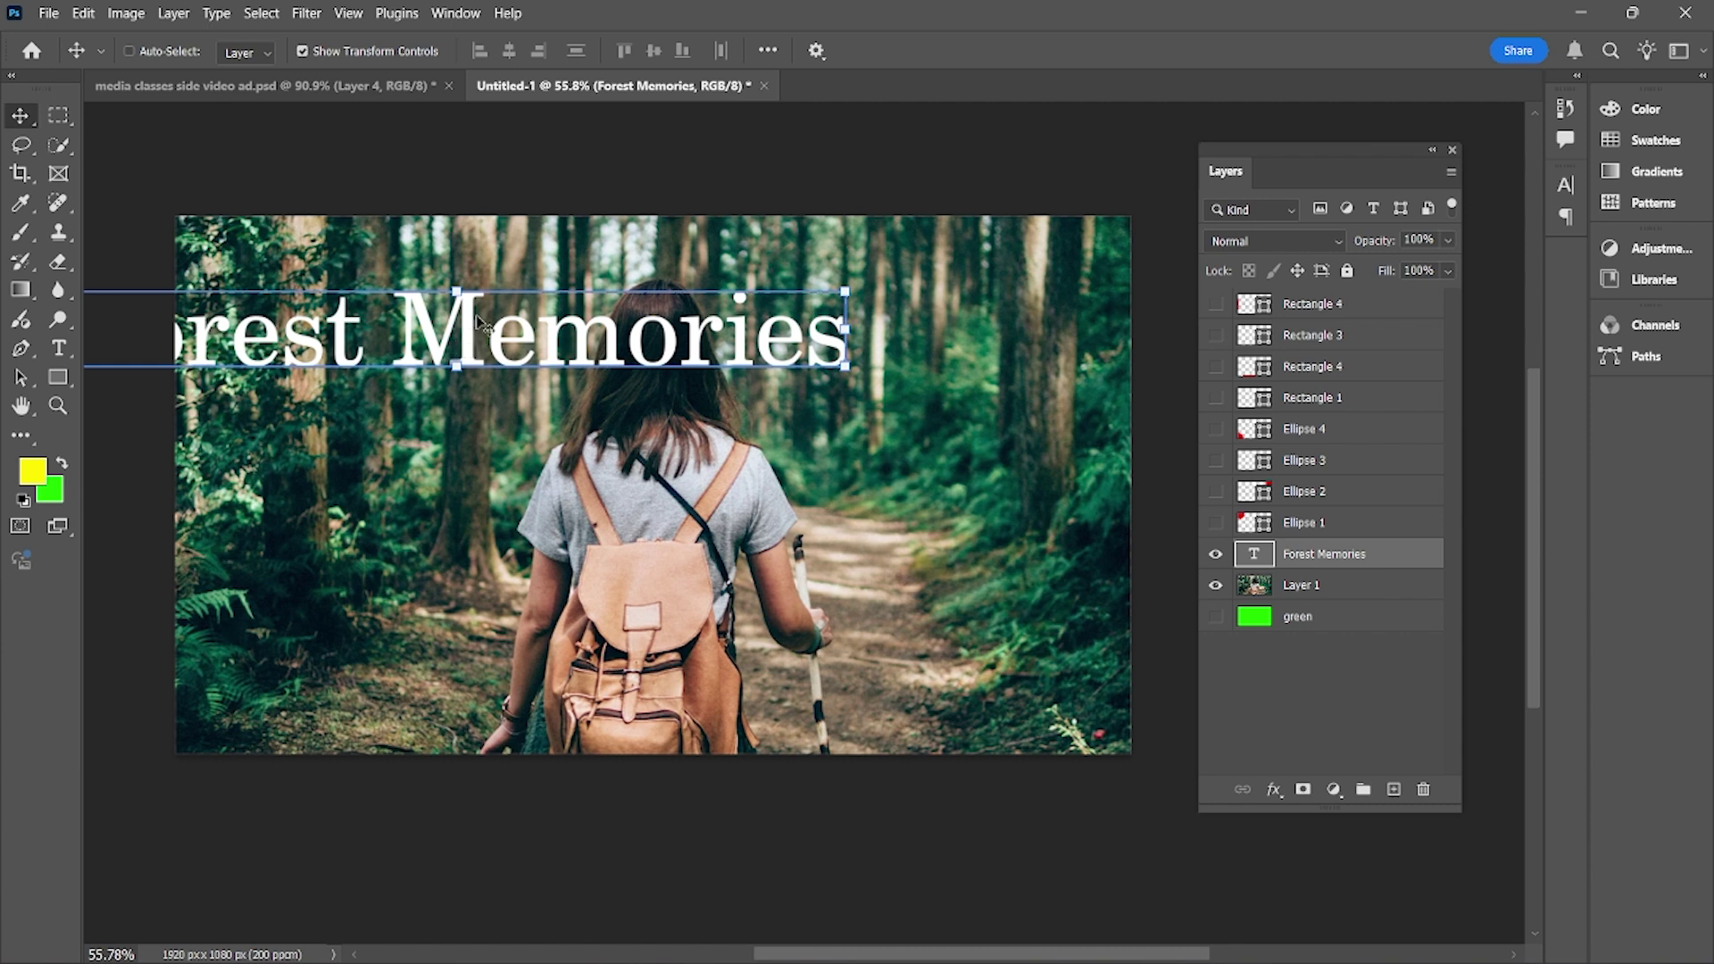
click(767, 51)
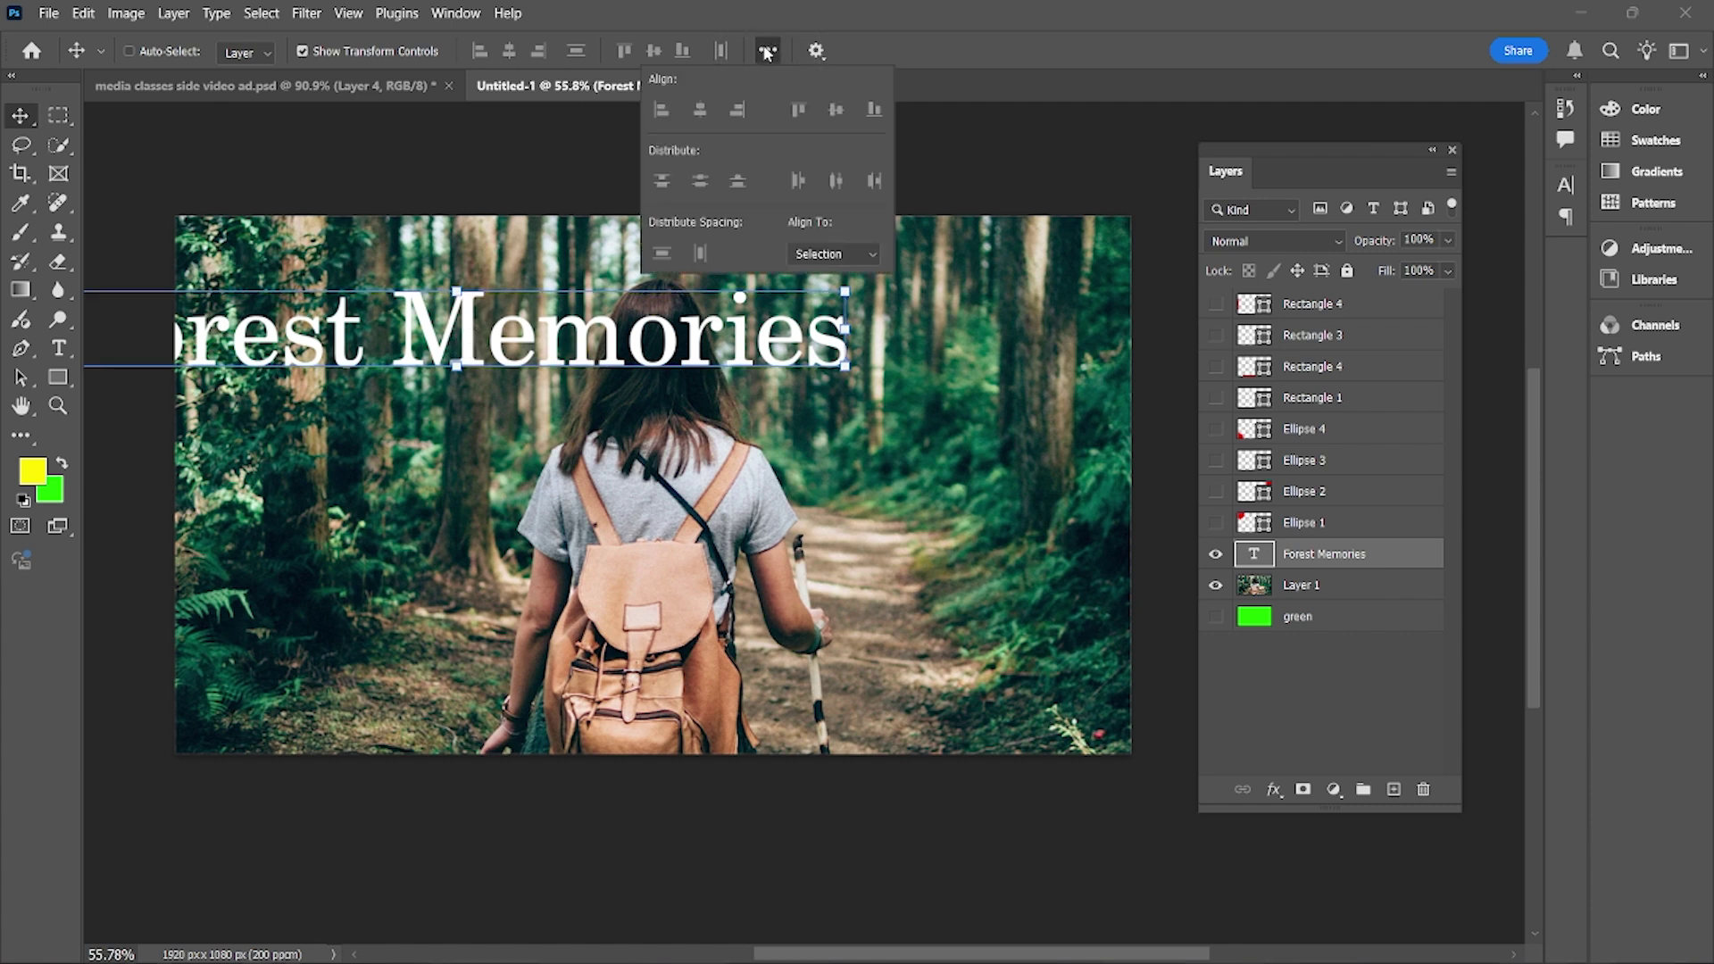
click(851, 257)
click(842, 276)
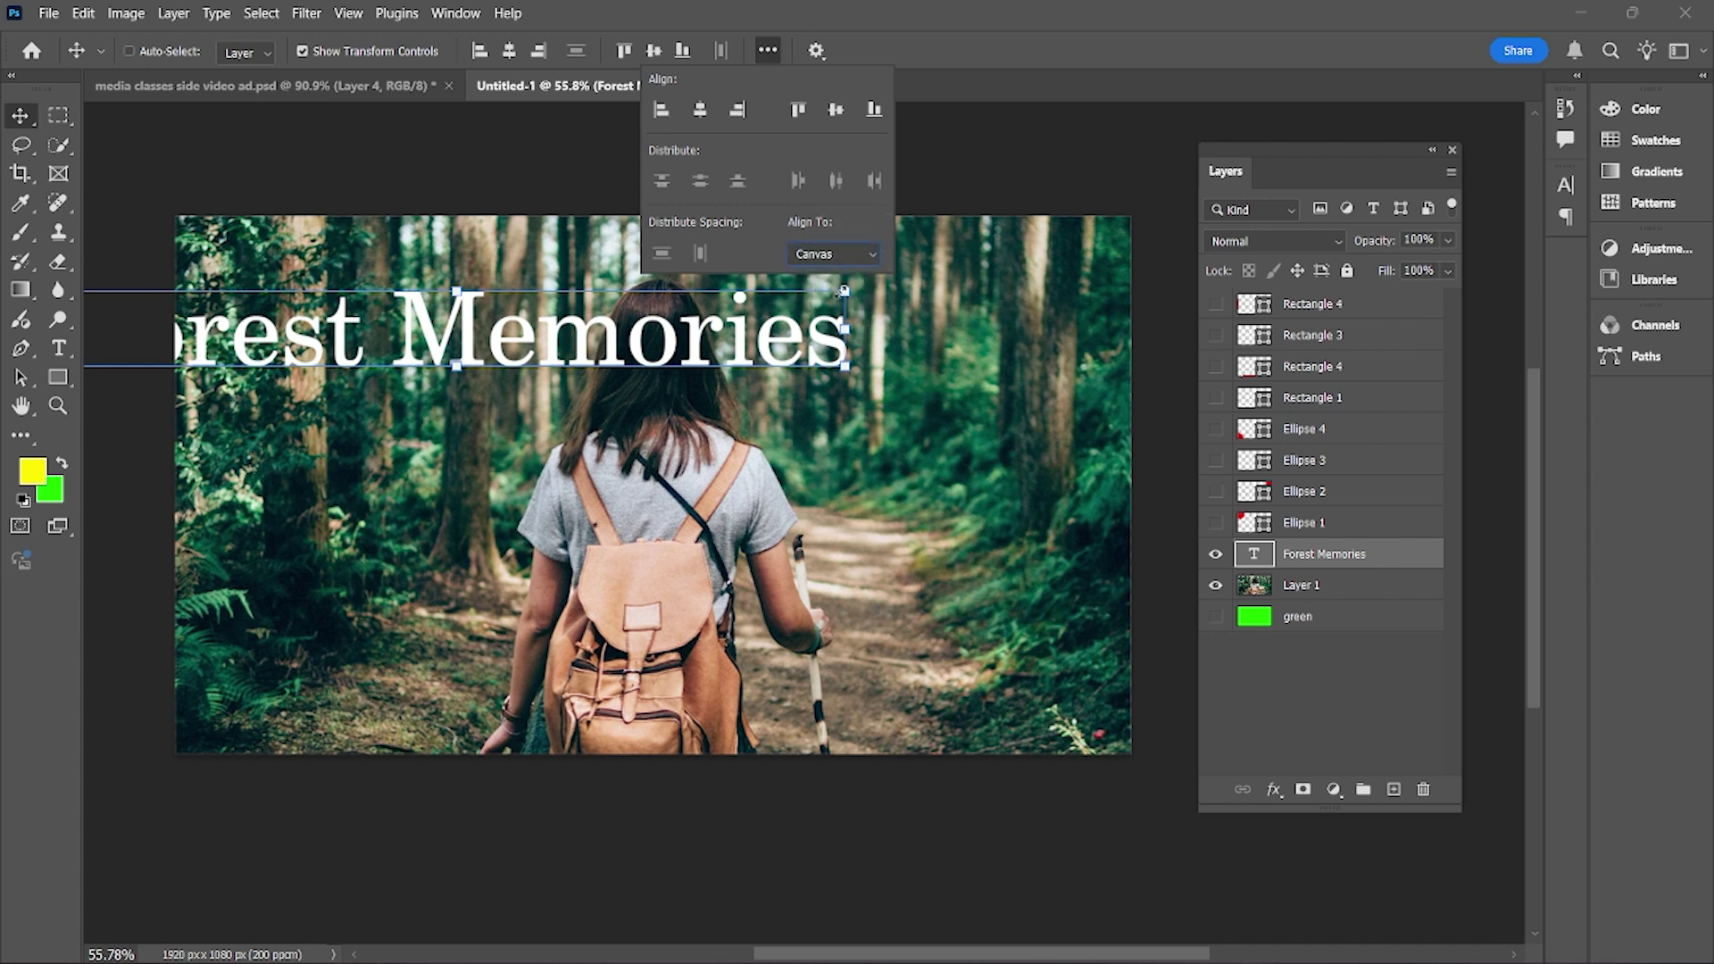
click(770, 51)
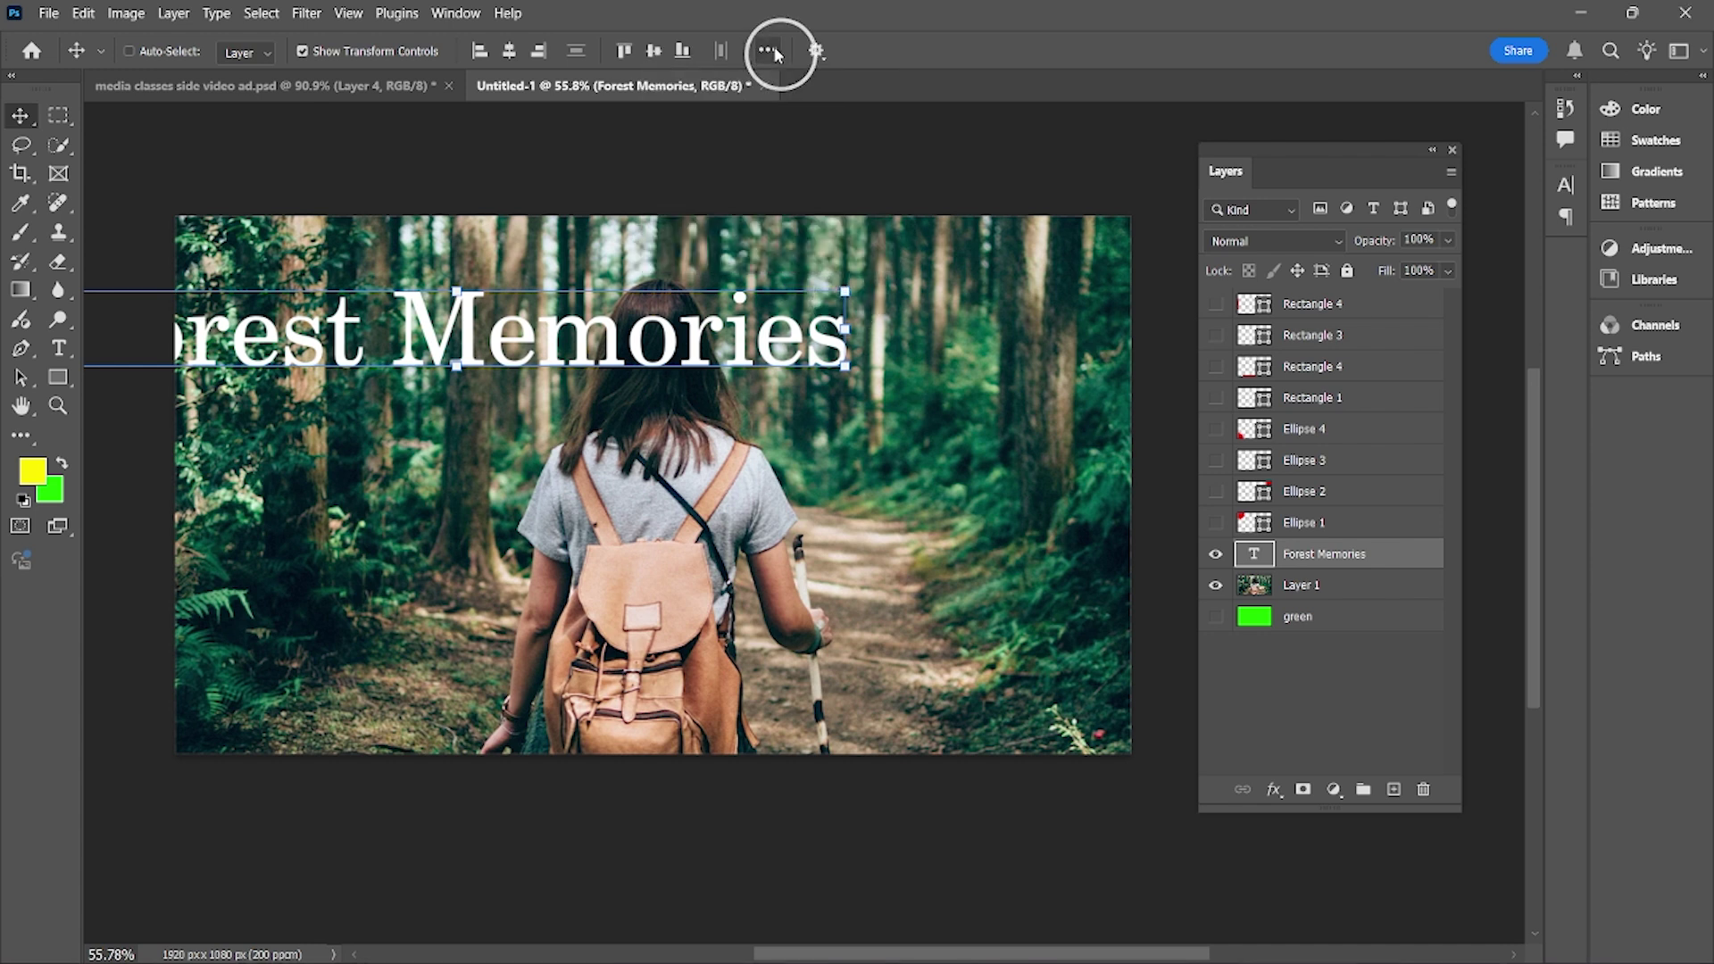
click(510, 51)
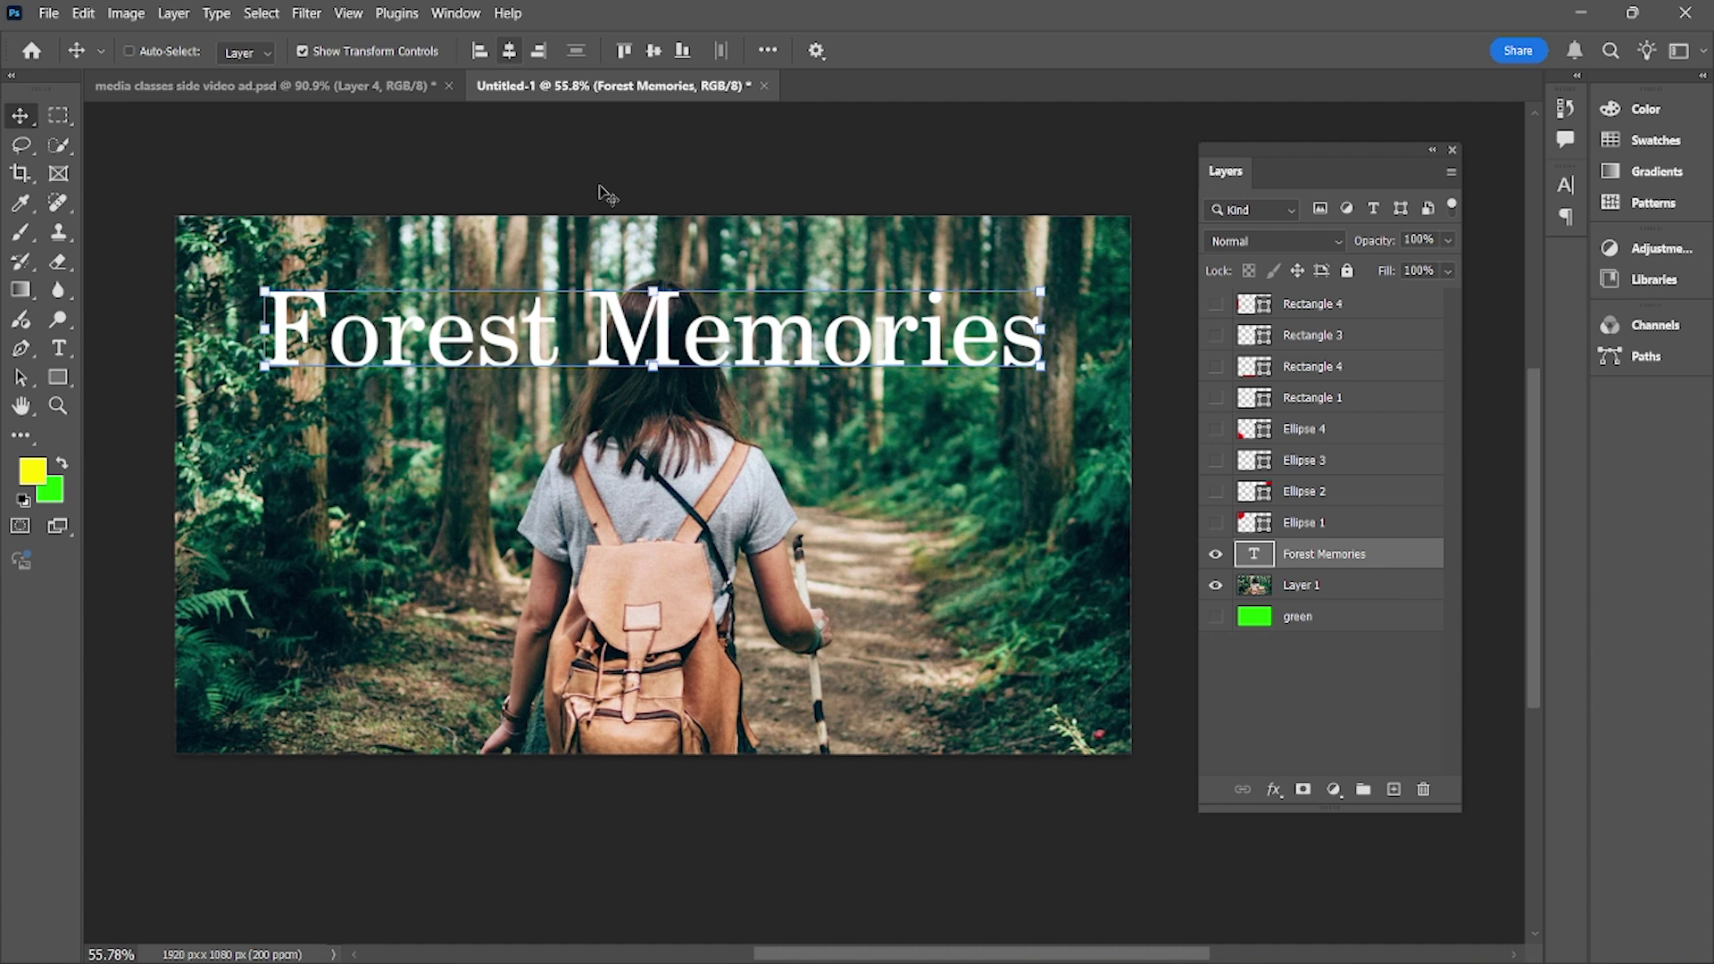
click(653, 50)
click(512, 52)
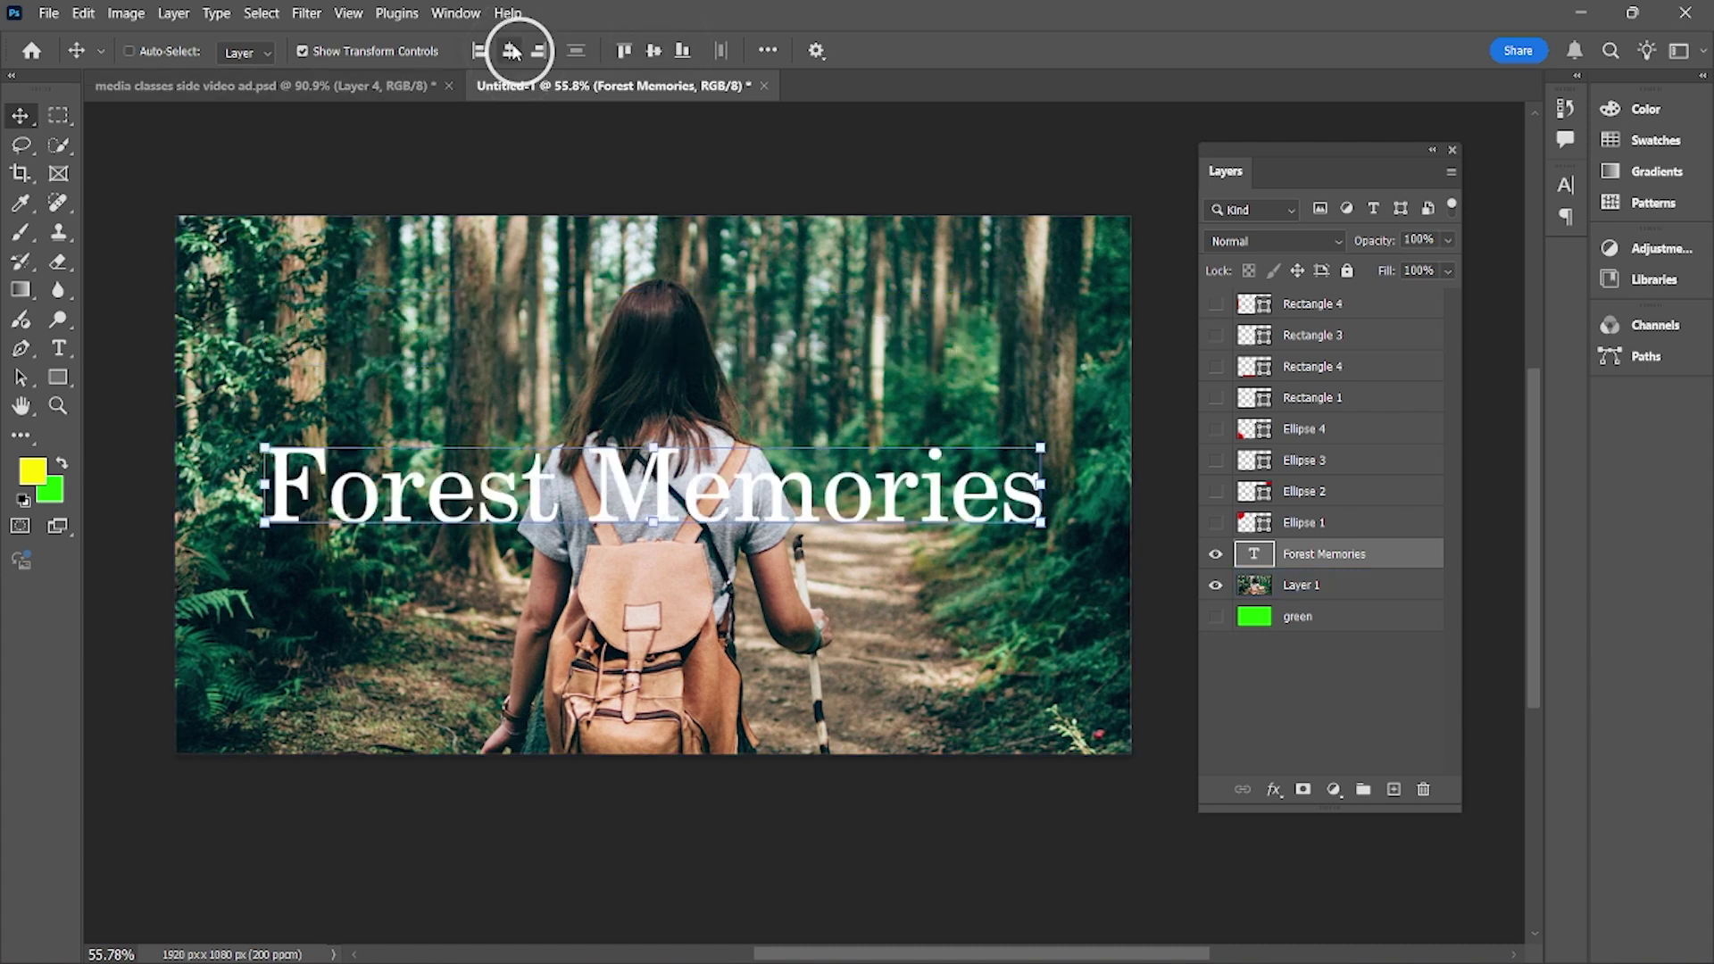
Move the Forest Memories text straight up to the upper part of the photo, across the woman's head
drag(699, 505, 698, 357)
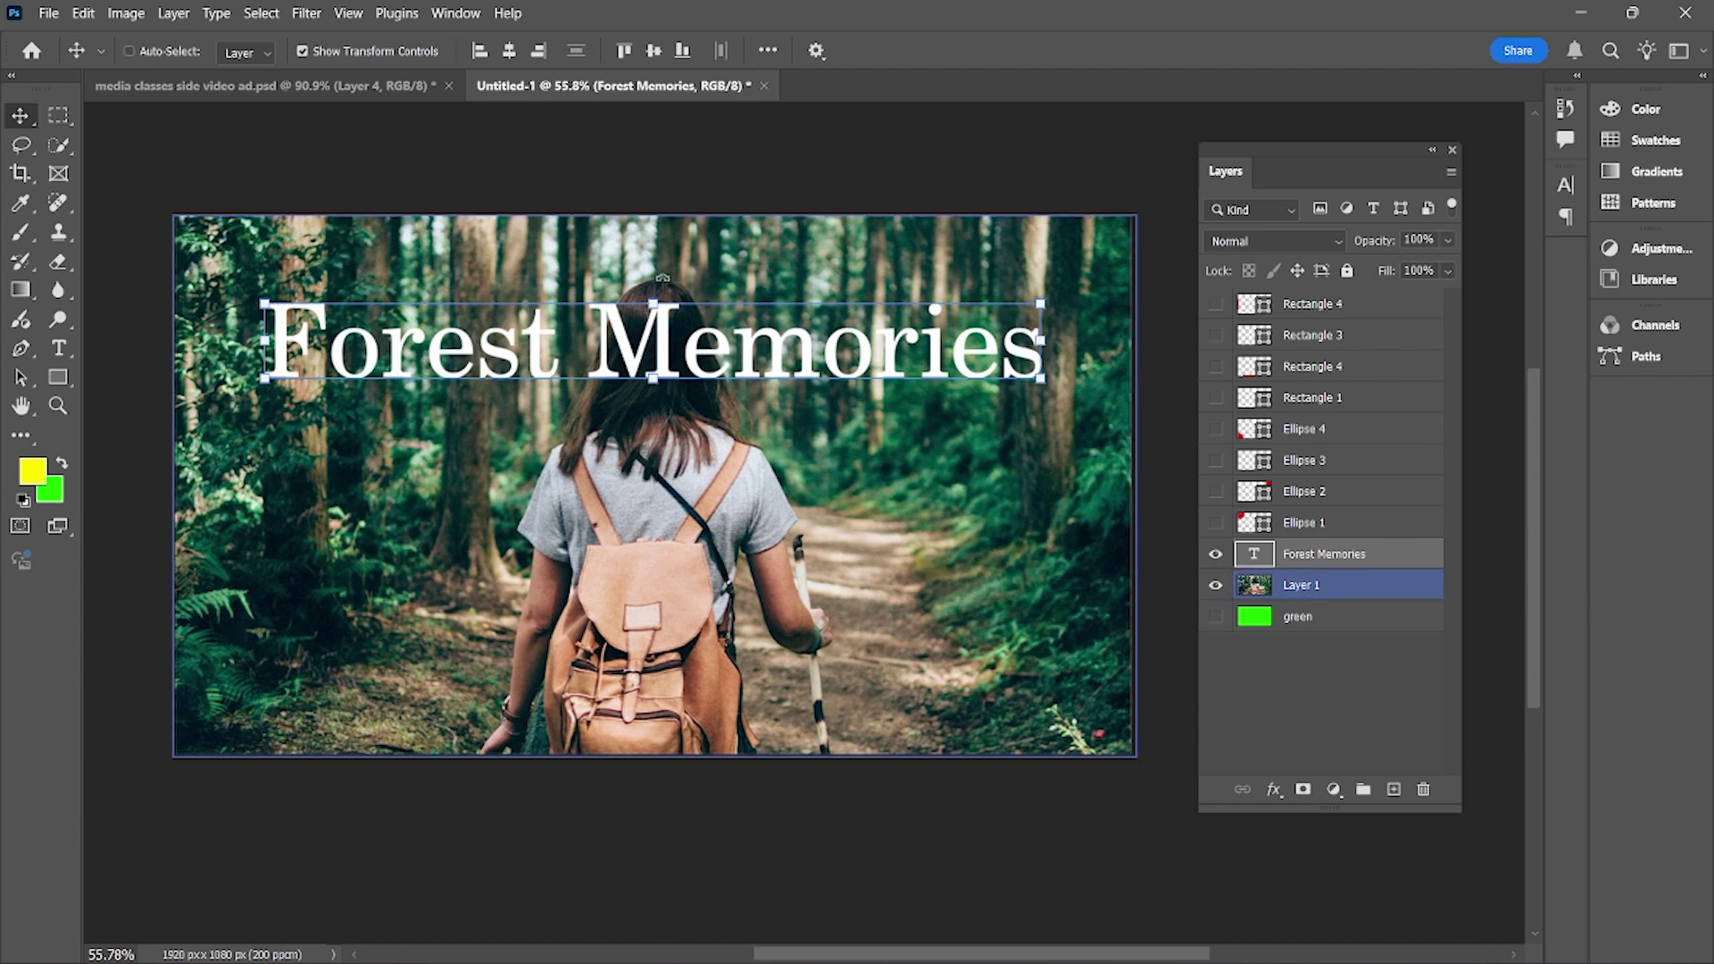
drag(879, 542, 878, 503)
click(1276, 582)
mouse_move(628, 501)
mouse_down()
mouse_move(643, 527)
mouse_move(623, 521)
mouse_up()
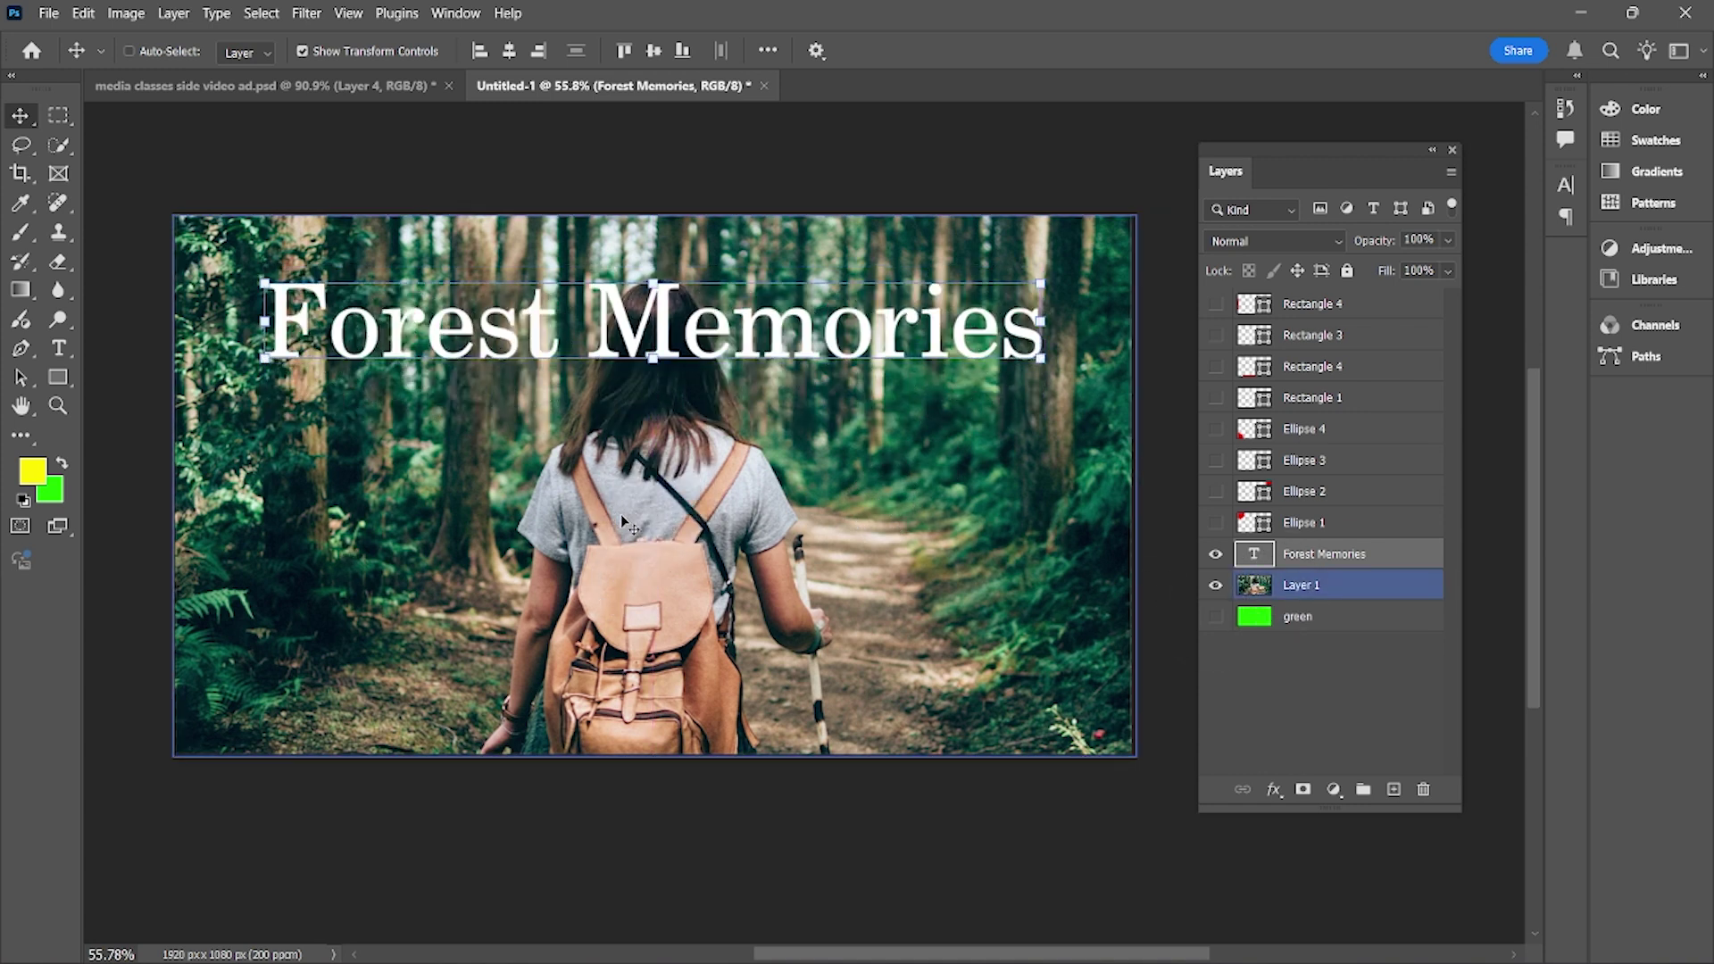
Select the hiker photo layer, hide it, and show it again
click(1300, 587)
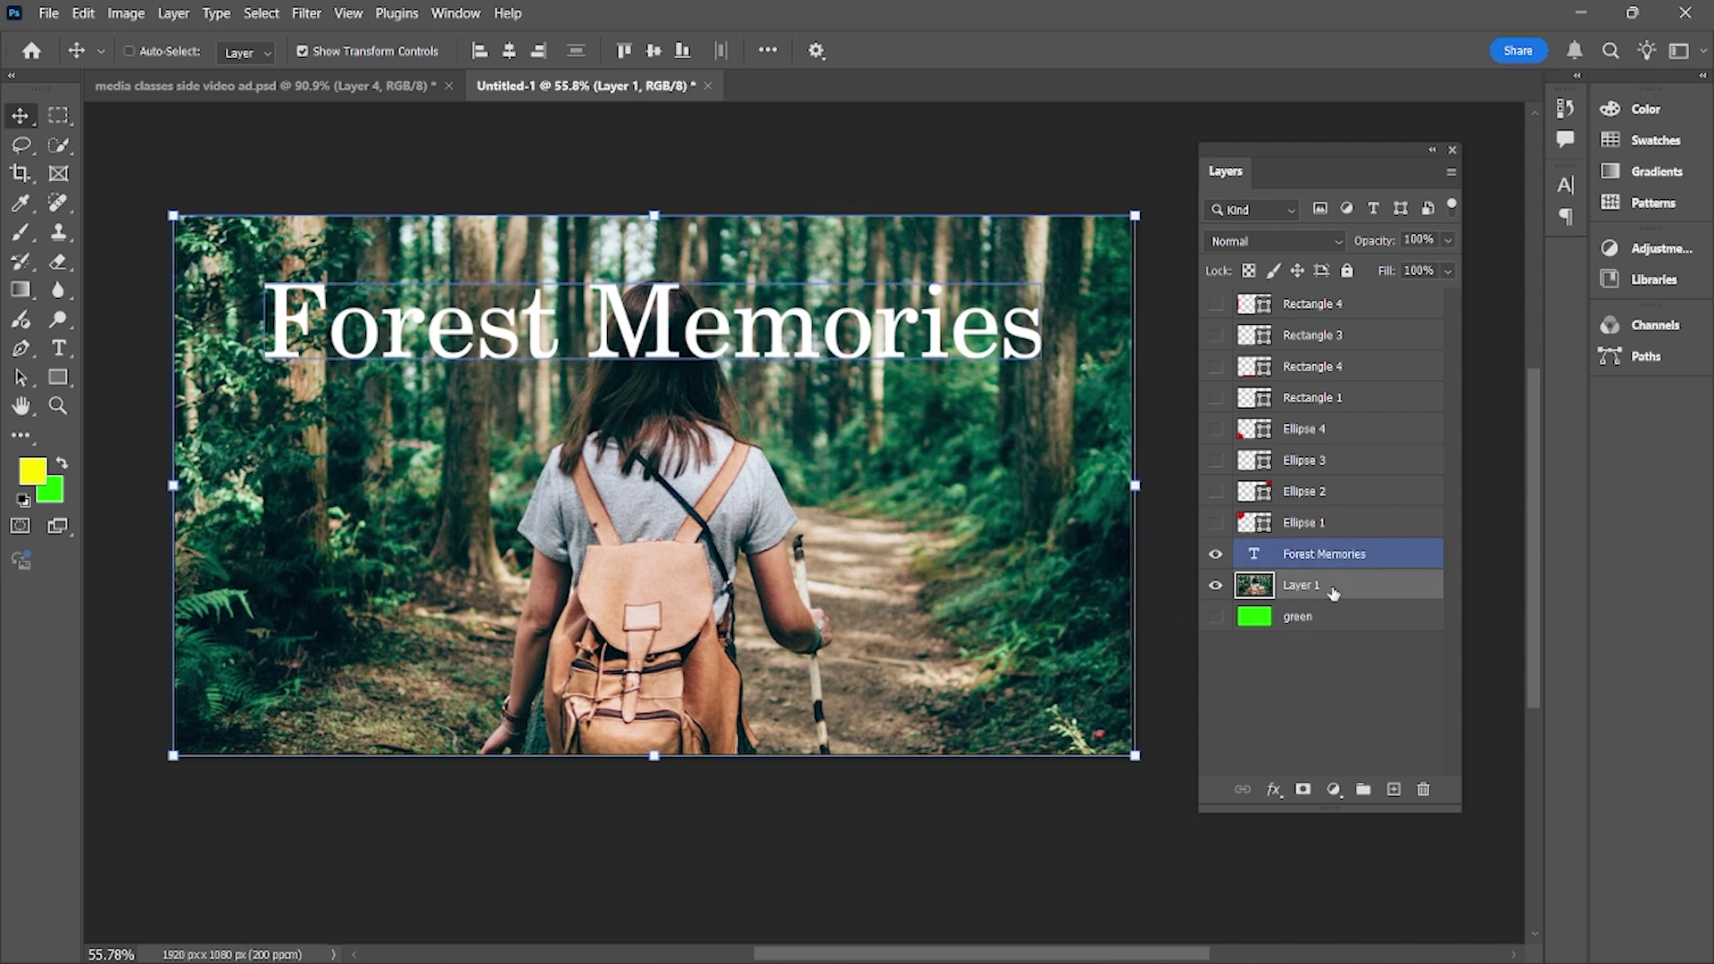
click(1216, 587)
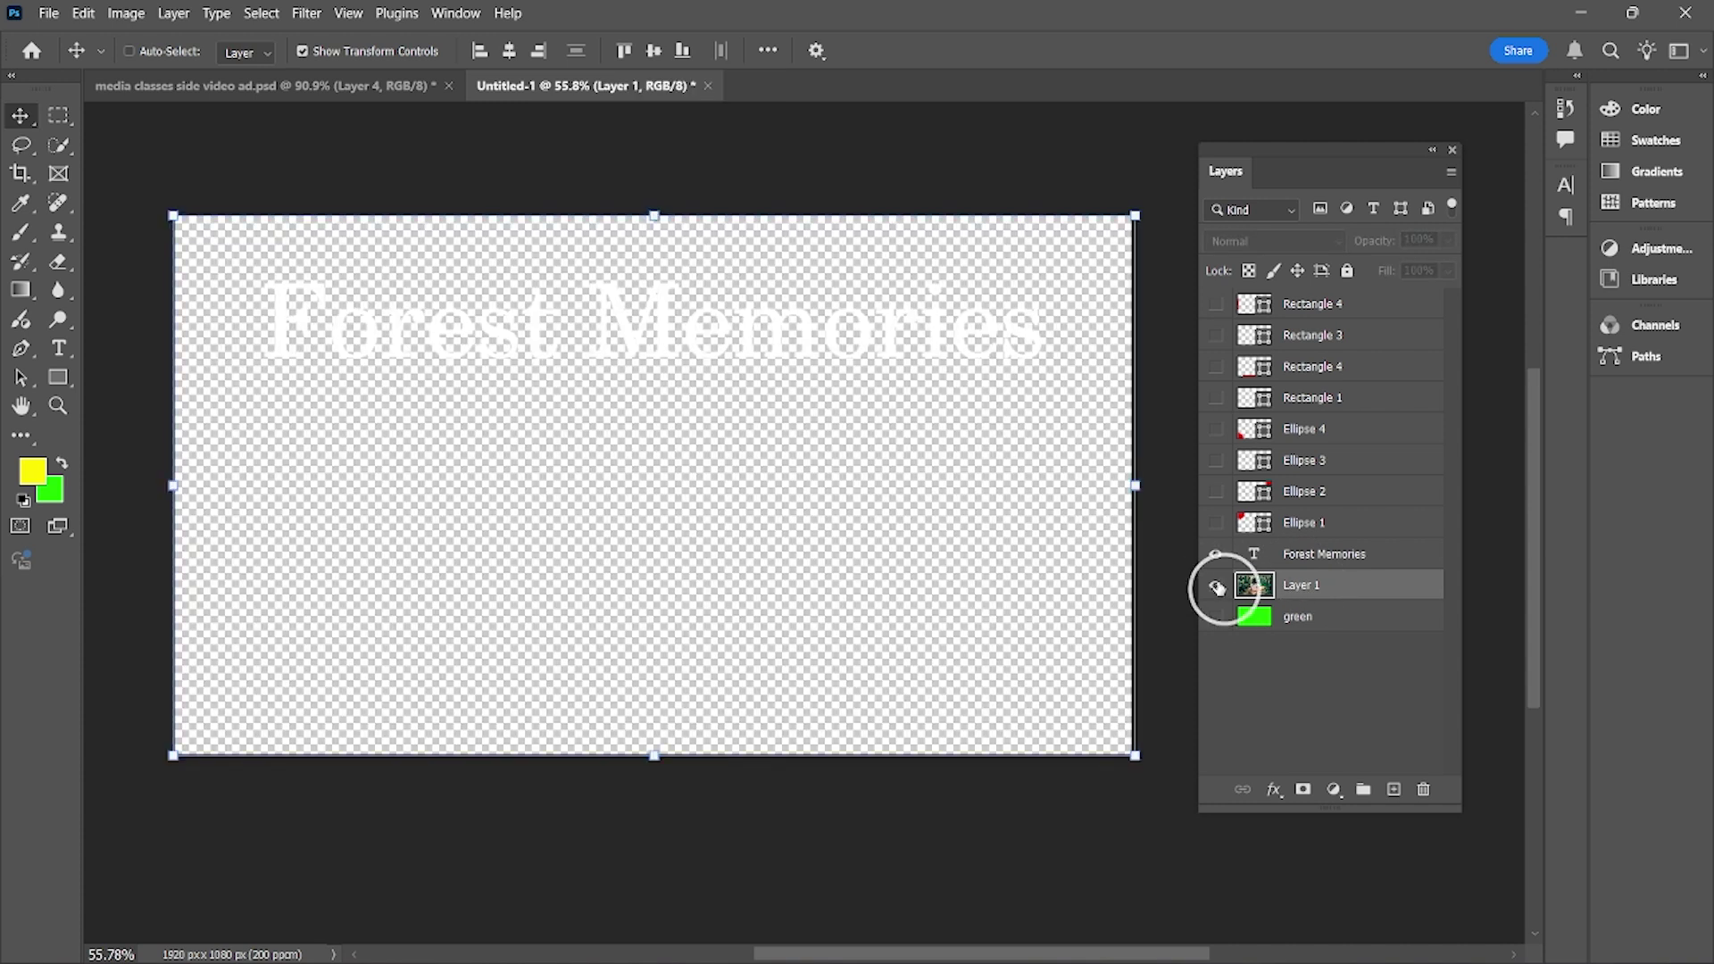
click(1216, 586)
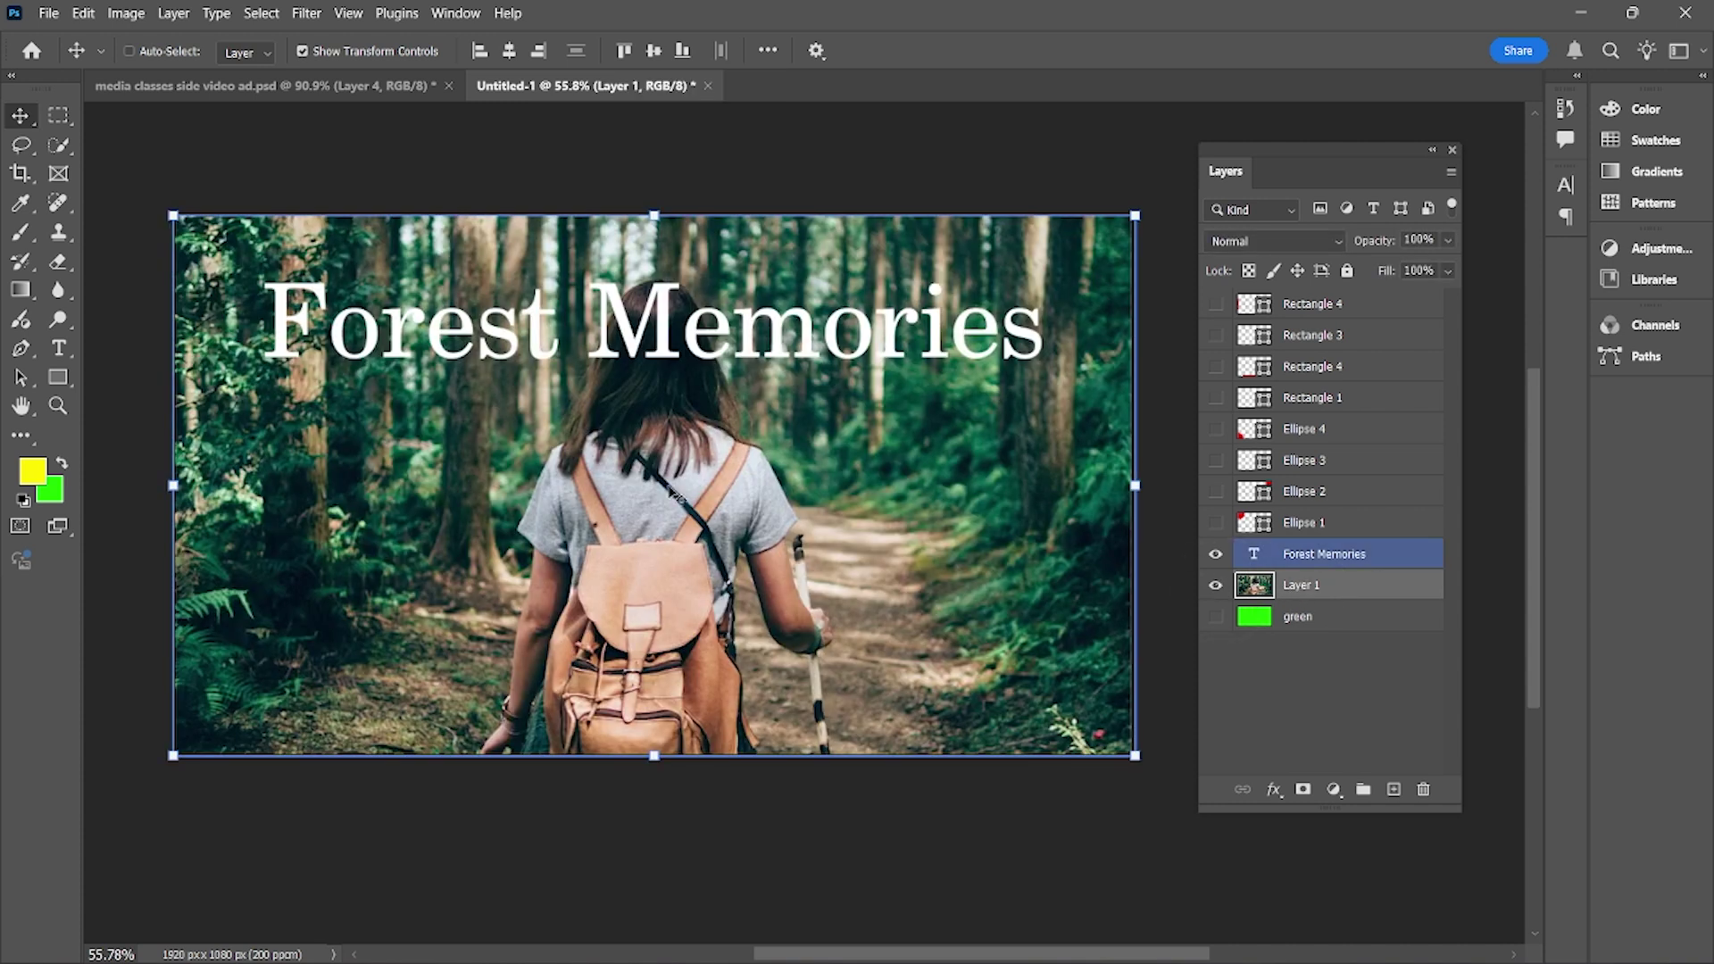
Try to select the woman by brushing over her backpack and head with the Quick Selection tool, and clear the selection
click(59, 146)
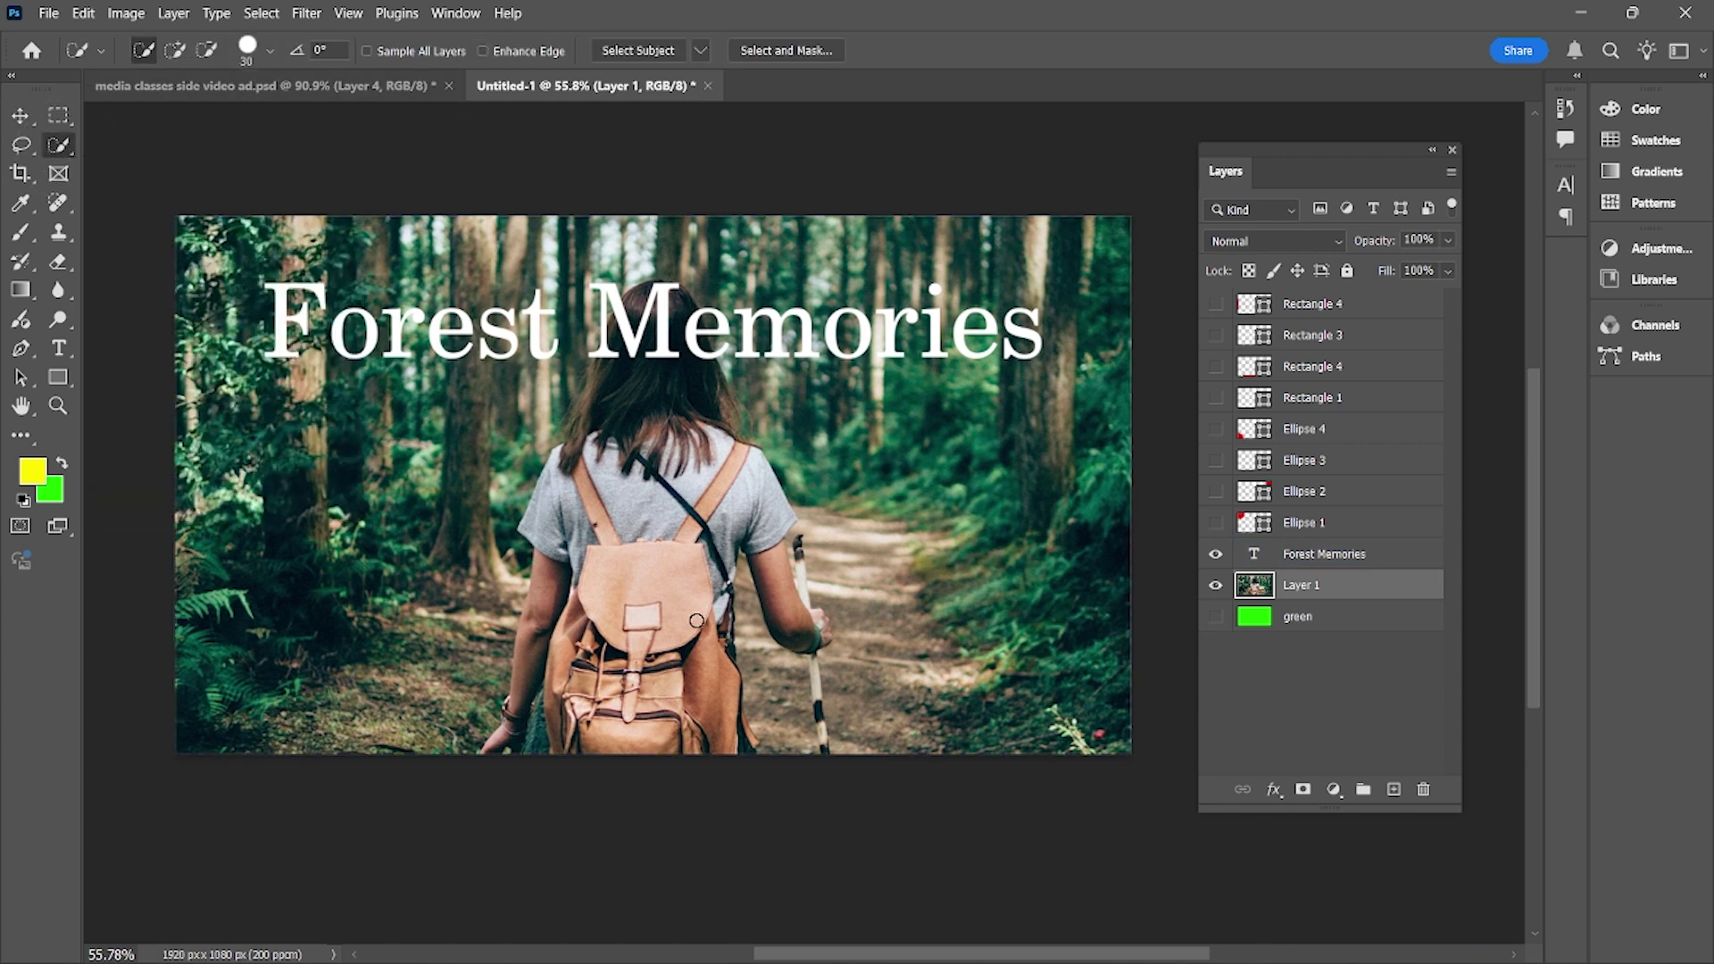
mouse_move(674, 656)
mouse_down()
mouse_move(658, 366)
mouse_move(605, 430)
mouse_move(588, 413)
mouse_move(610, 420)
mouse_up()
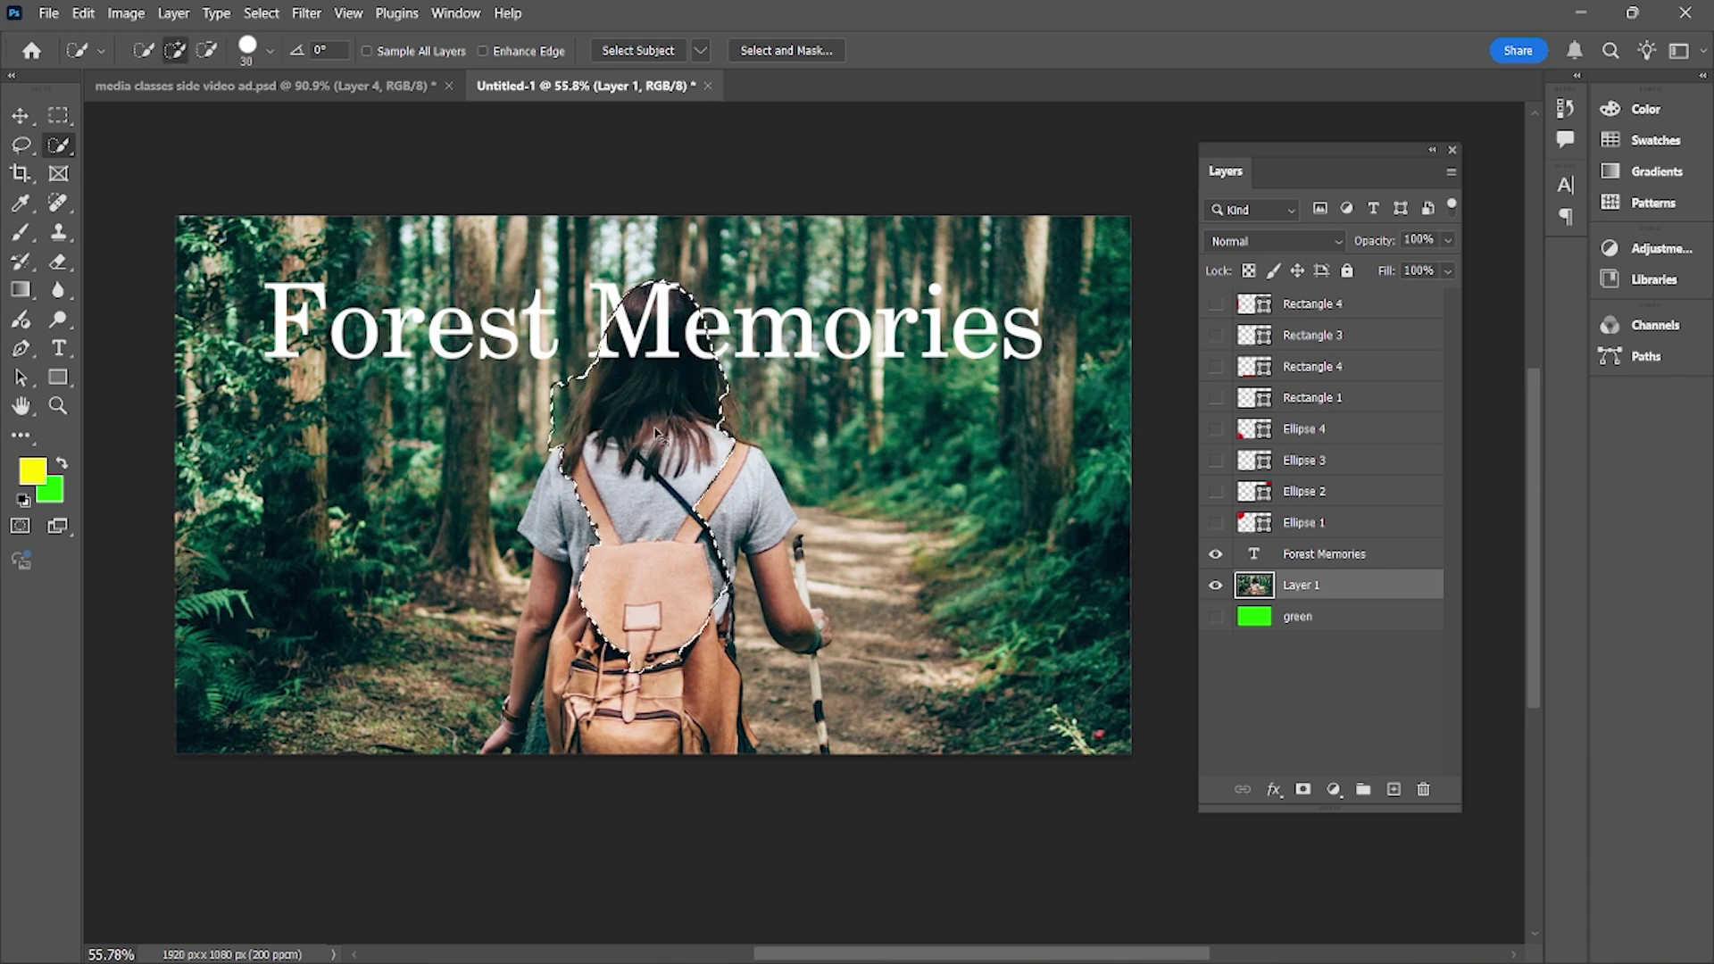
key(ctrl+d)
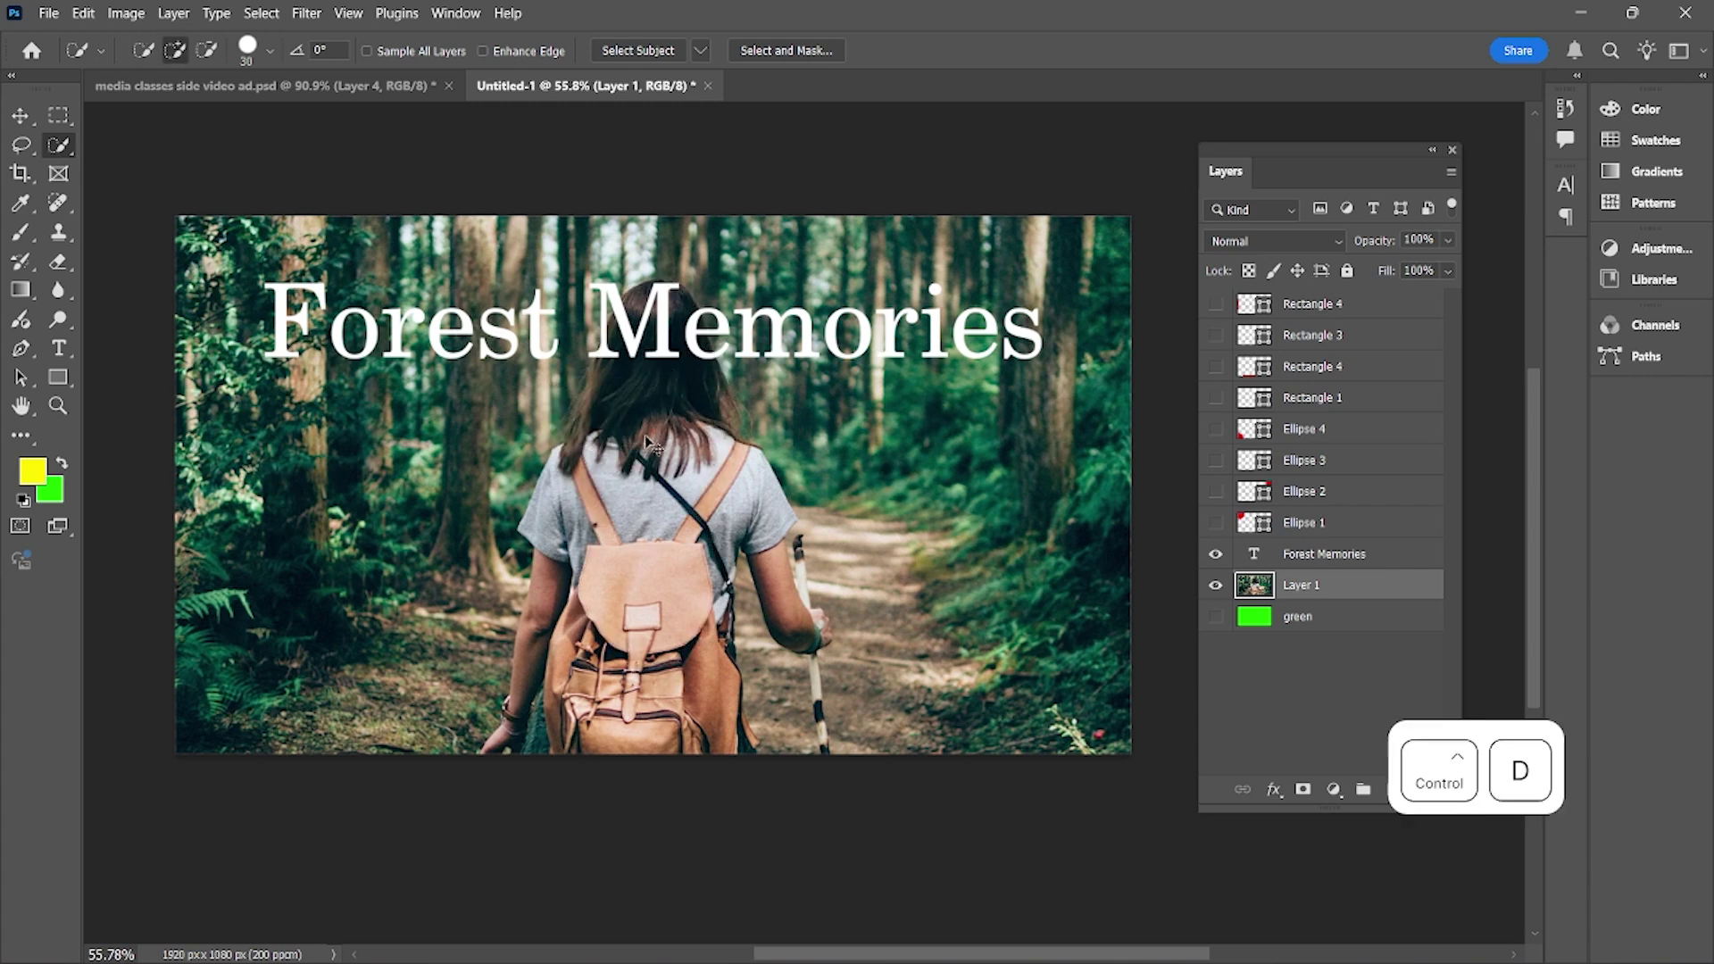
Select the woman automatically as the subject, copy her to a new layer, and check the cut-out with the photo layer hidden and shown
click(633, 52)
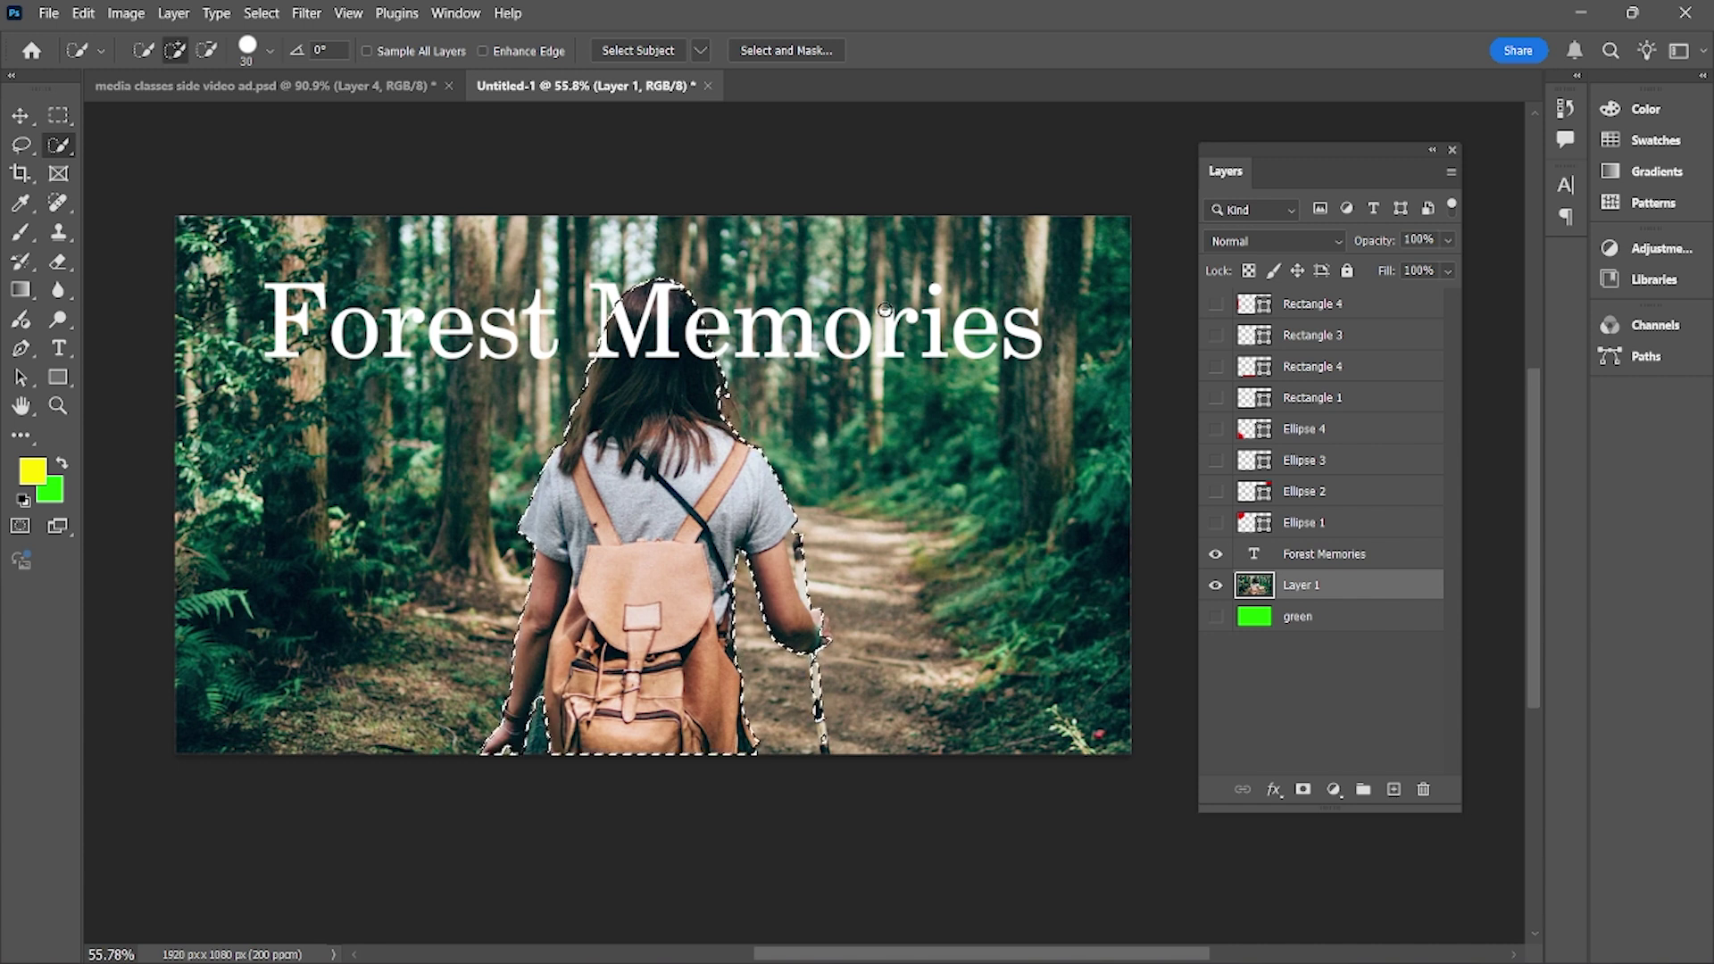
key(ctrl+j)
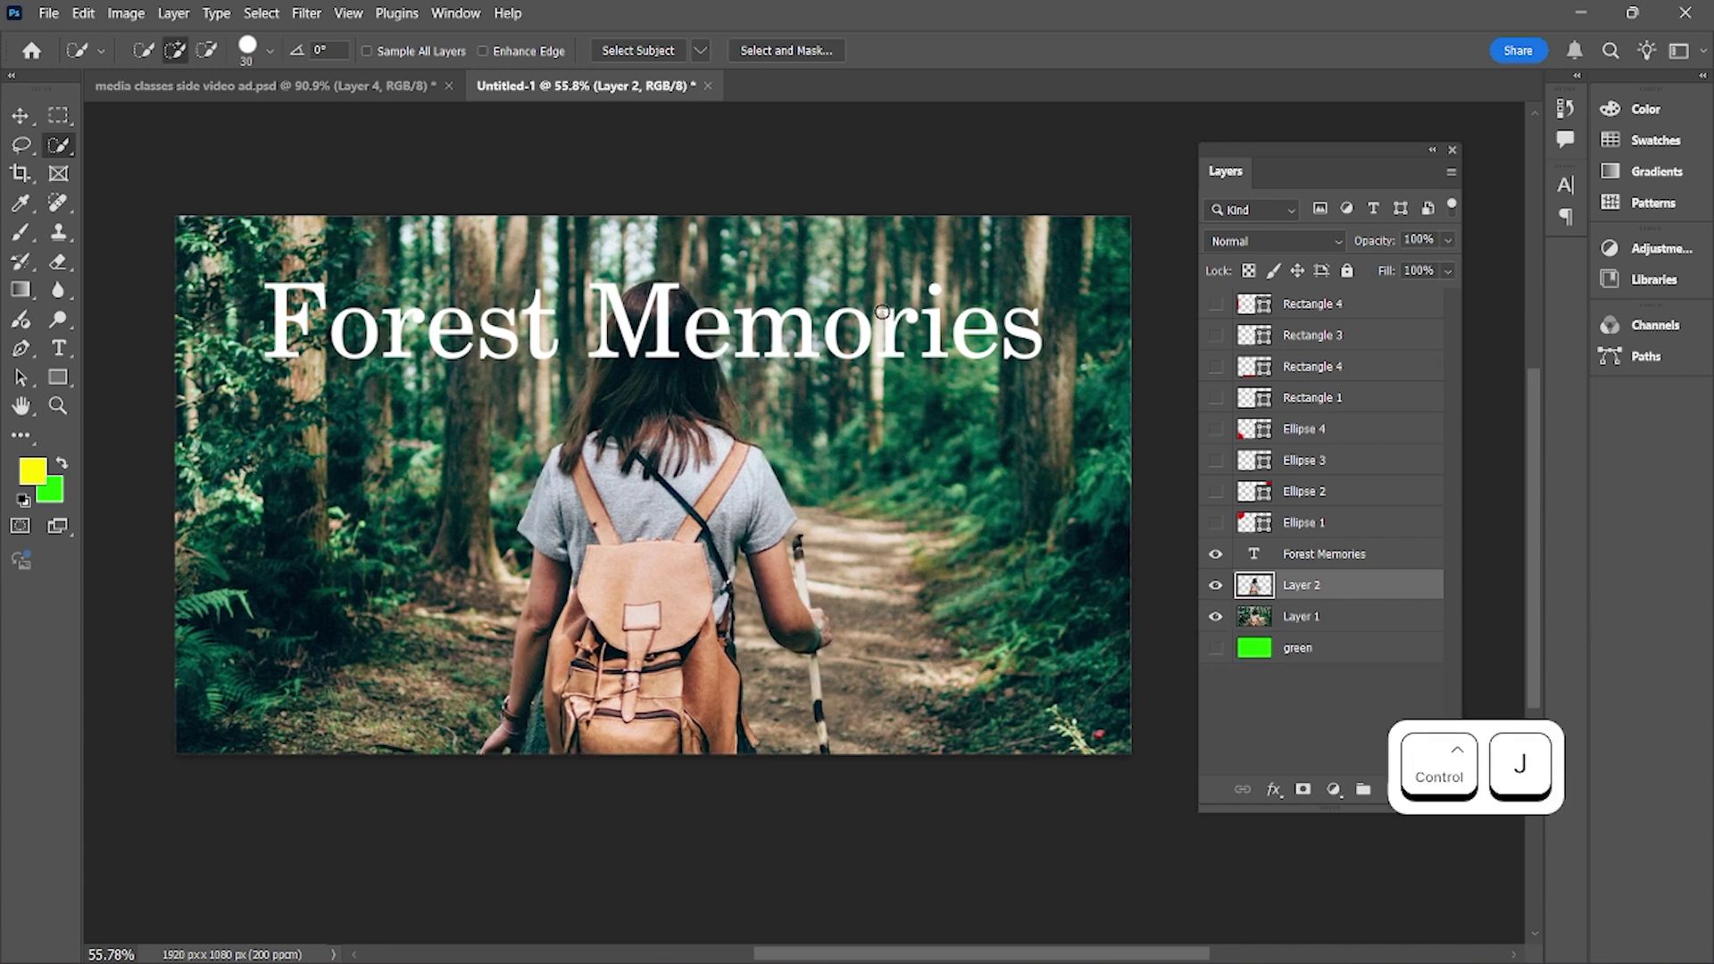
click(1216, 616)
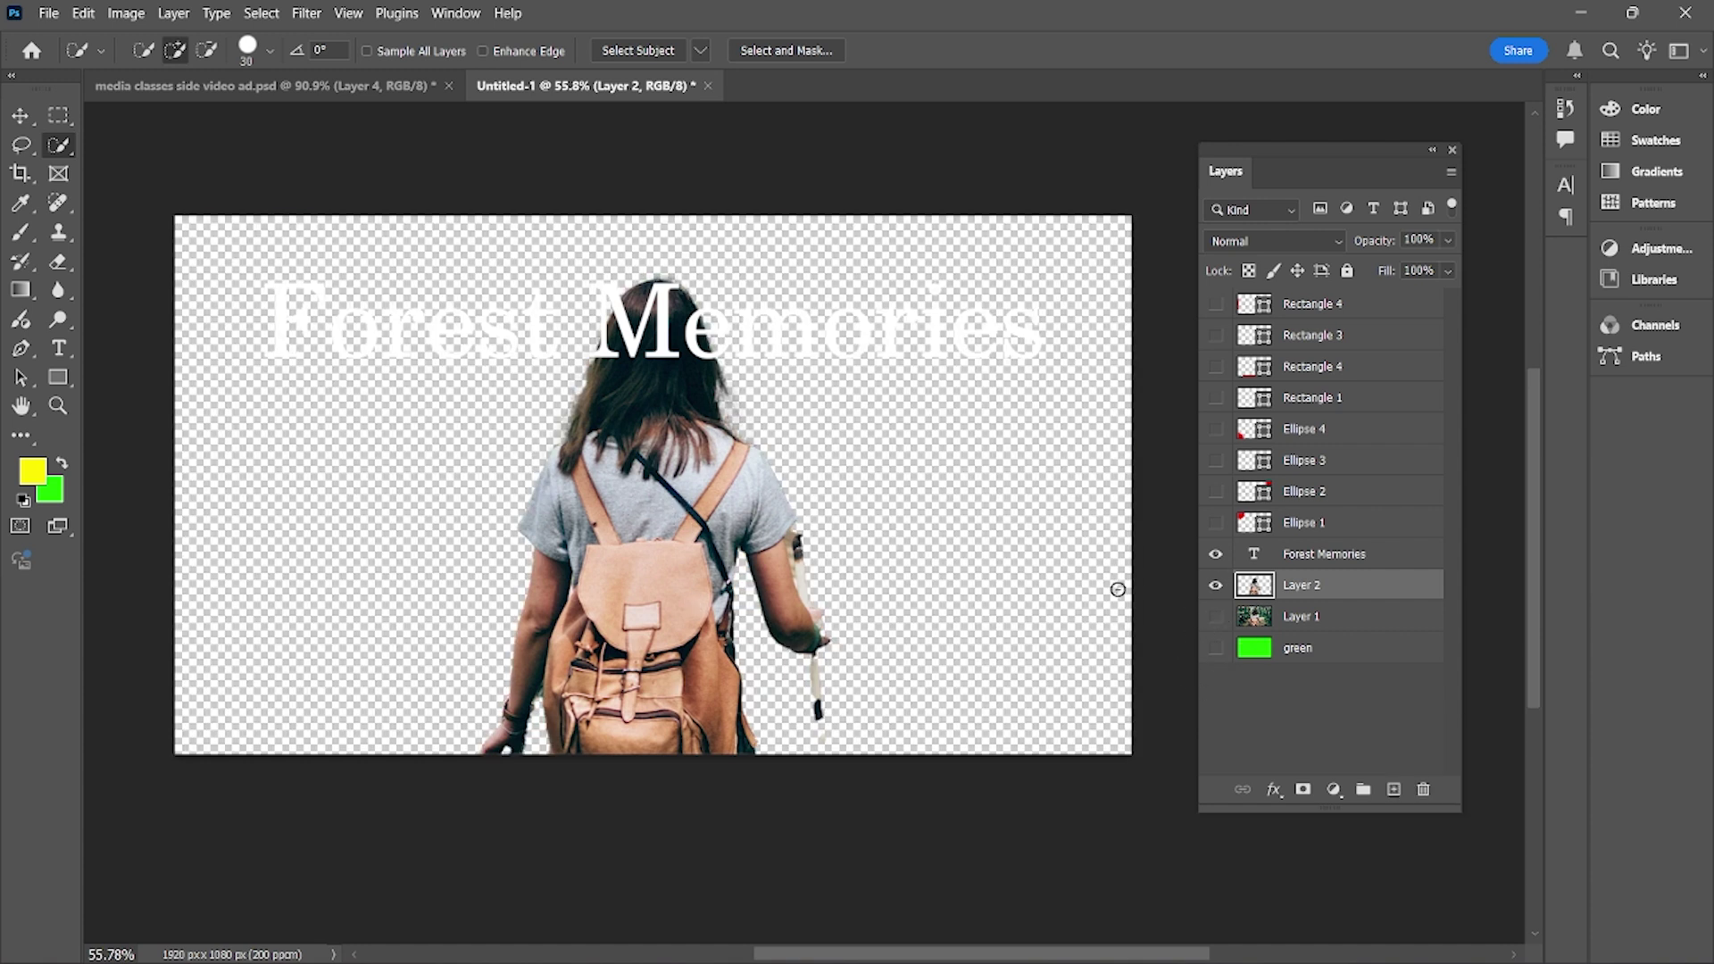
click(1215, 616)
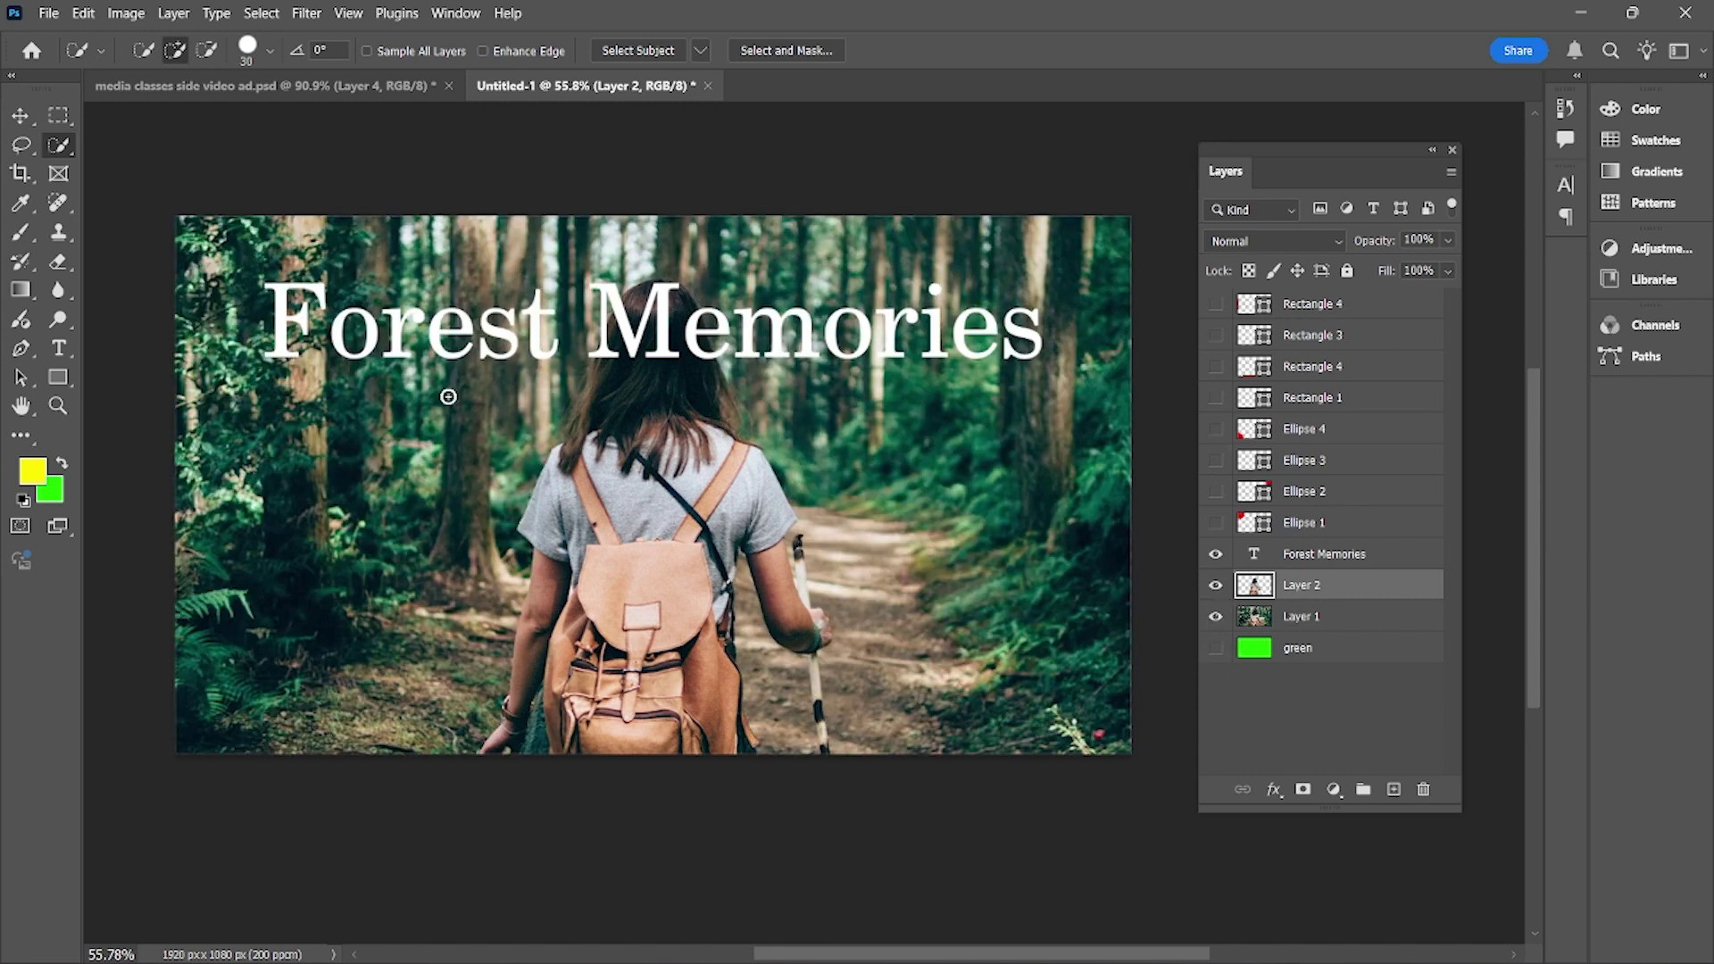
Move the woman's cut-out to the left side of the photo and undo the move
click(20, 115)
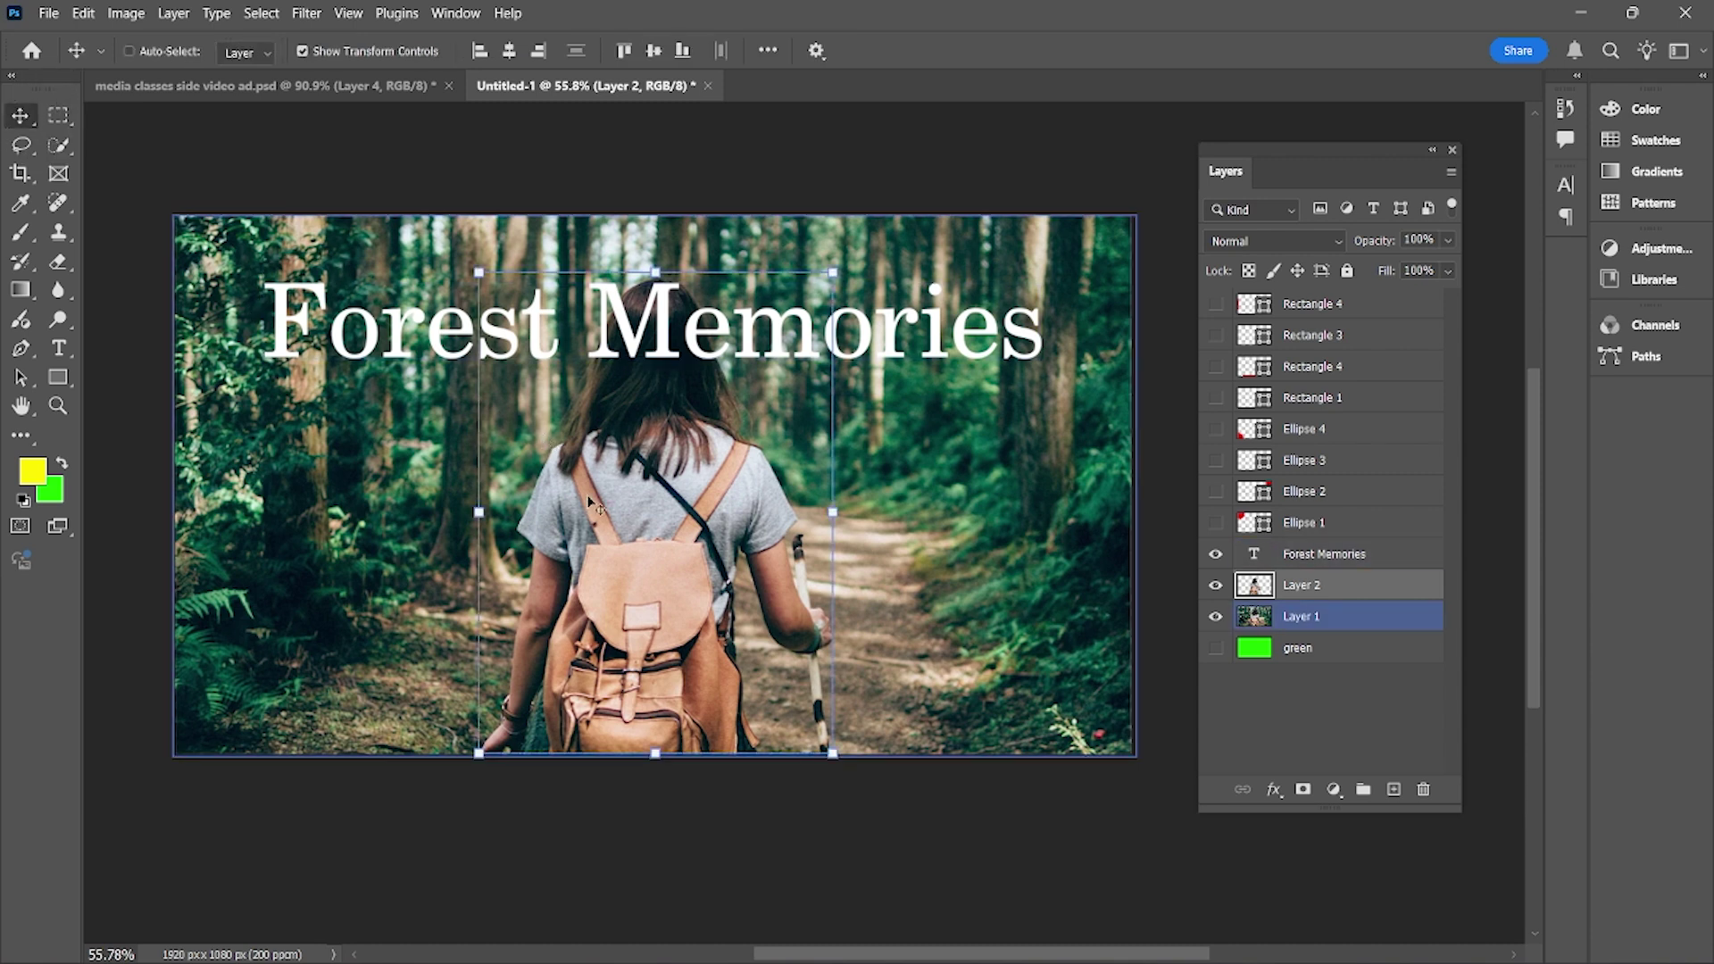
drag(616, 523, 312, 513)
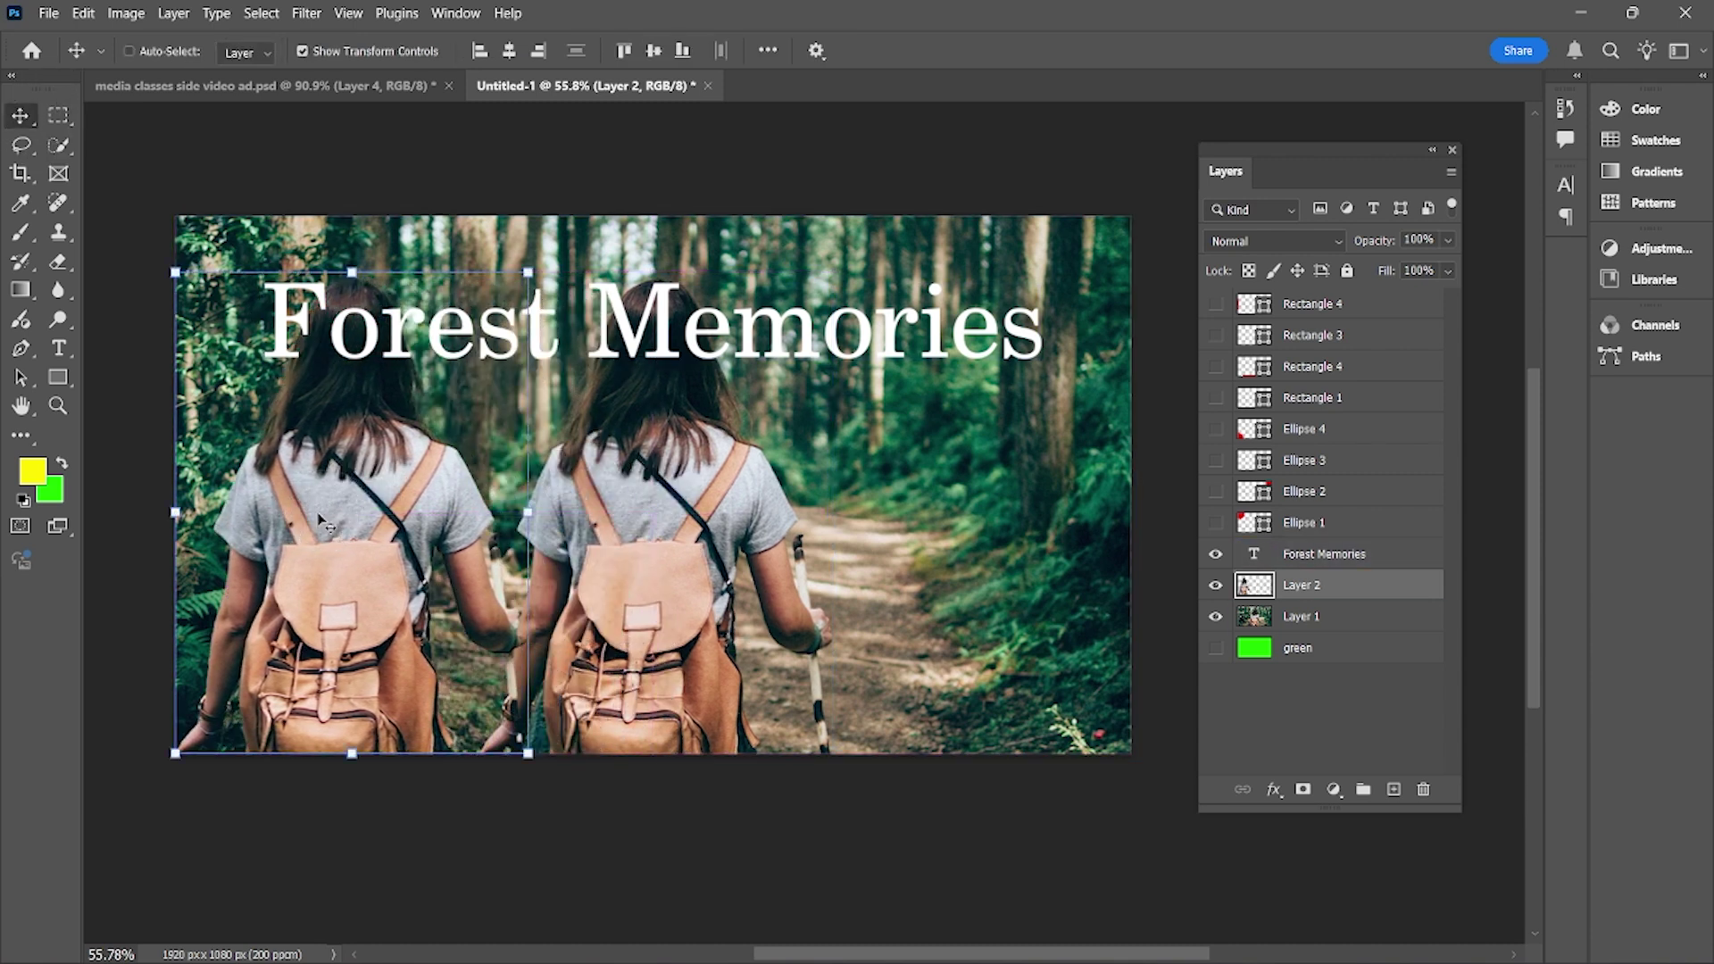
key(ctrl)
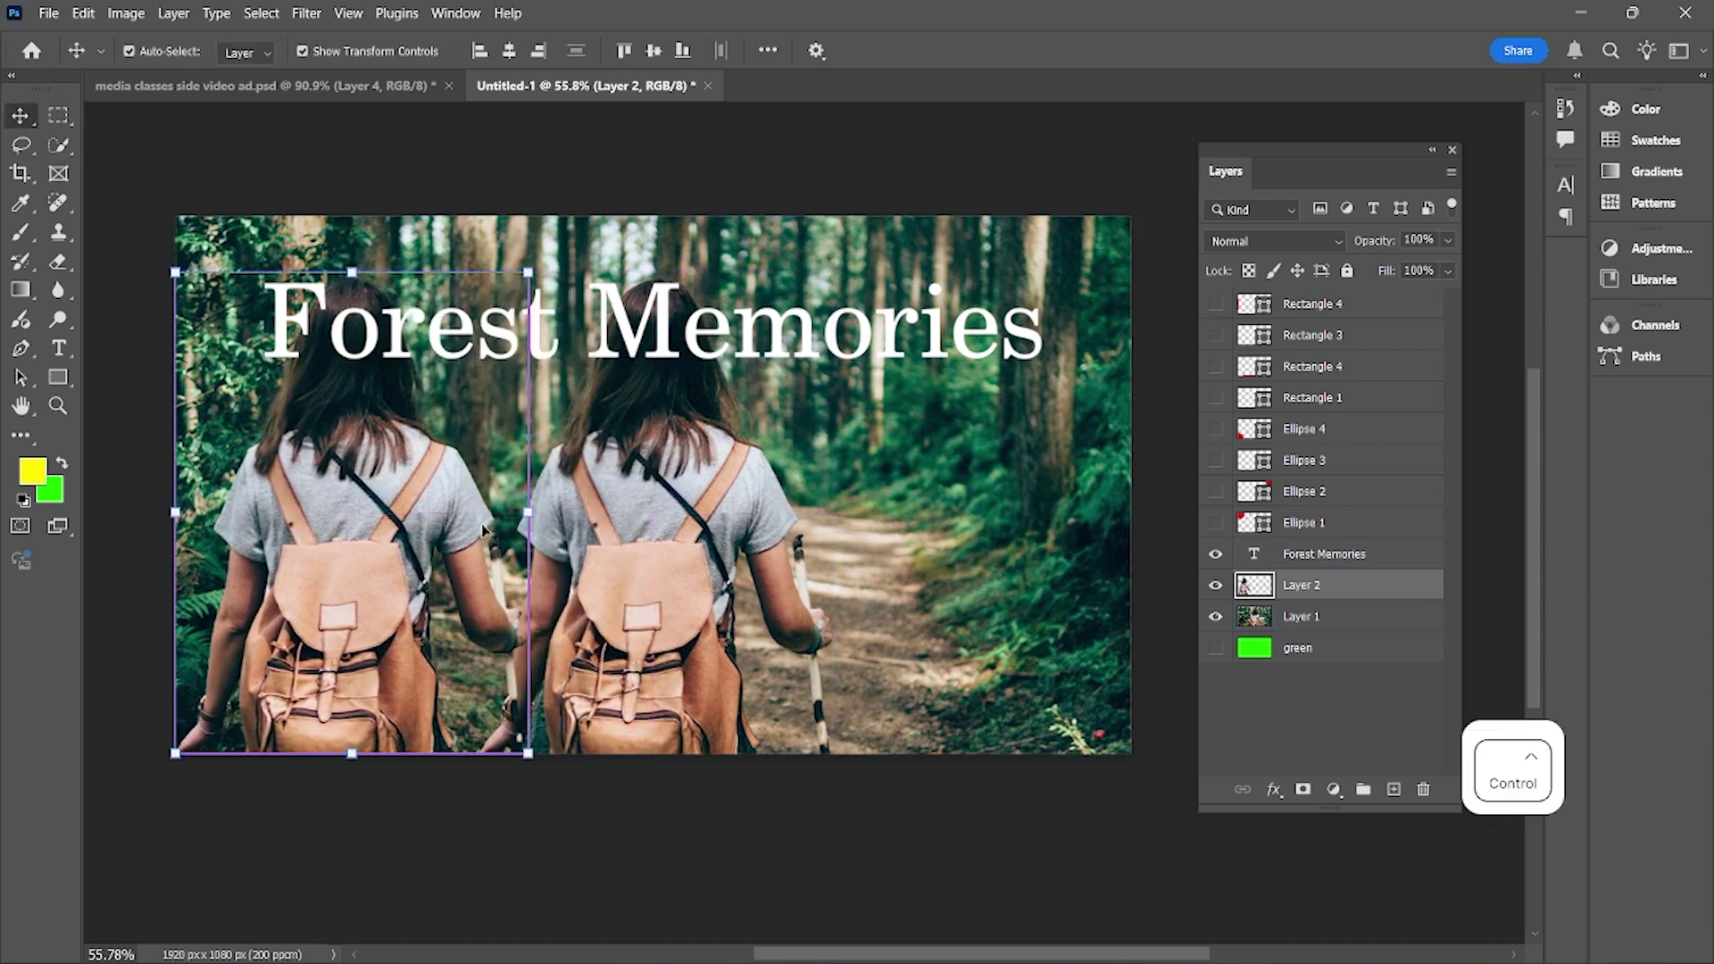
key(ctrl+z)
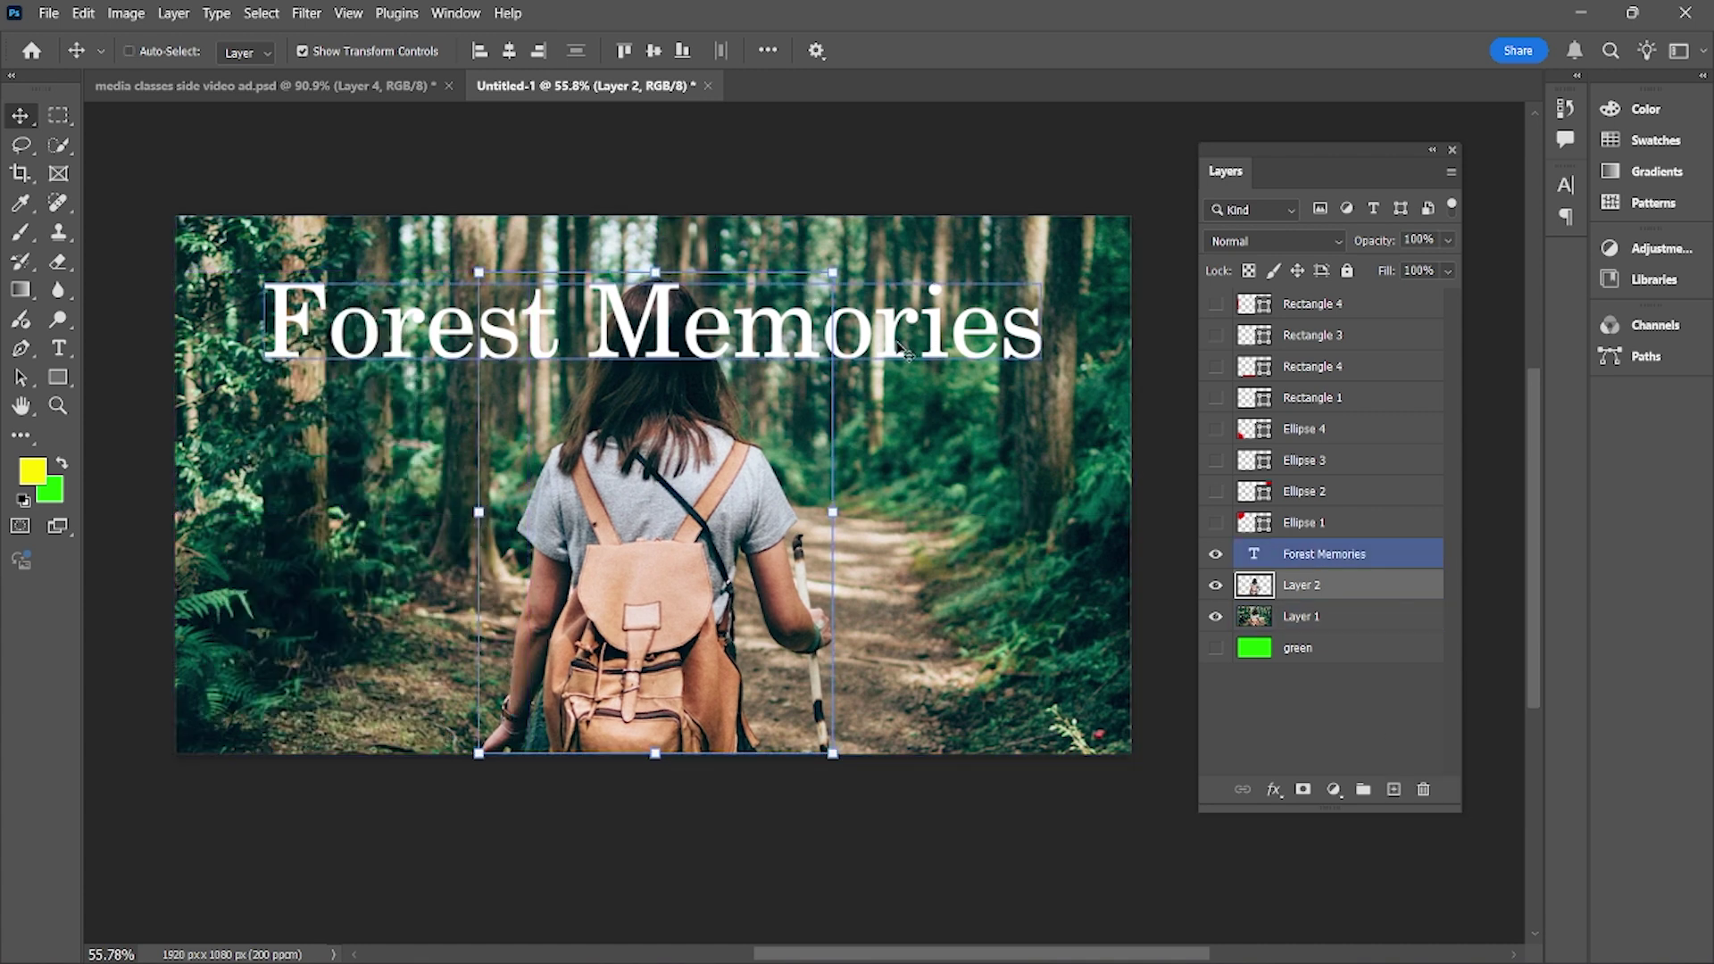
Place the Forest Memories layer directly below the woman's cut-out layer and shift the text slightly upward
drag(1363, 557, 1369, 598)
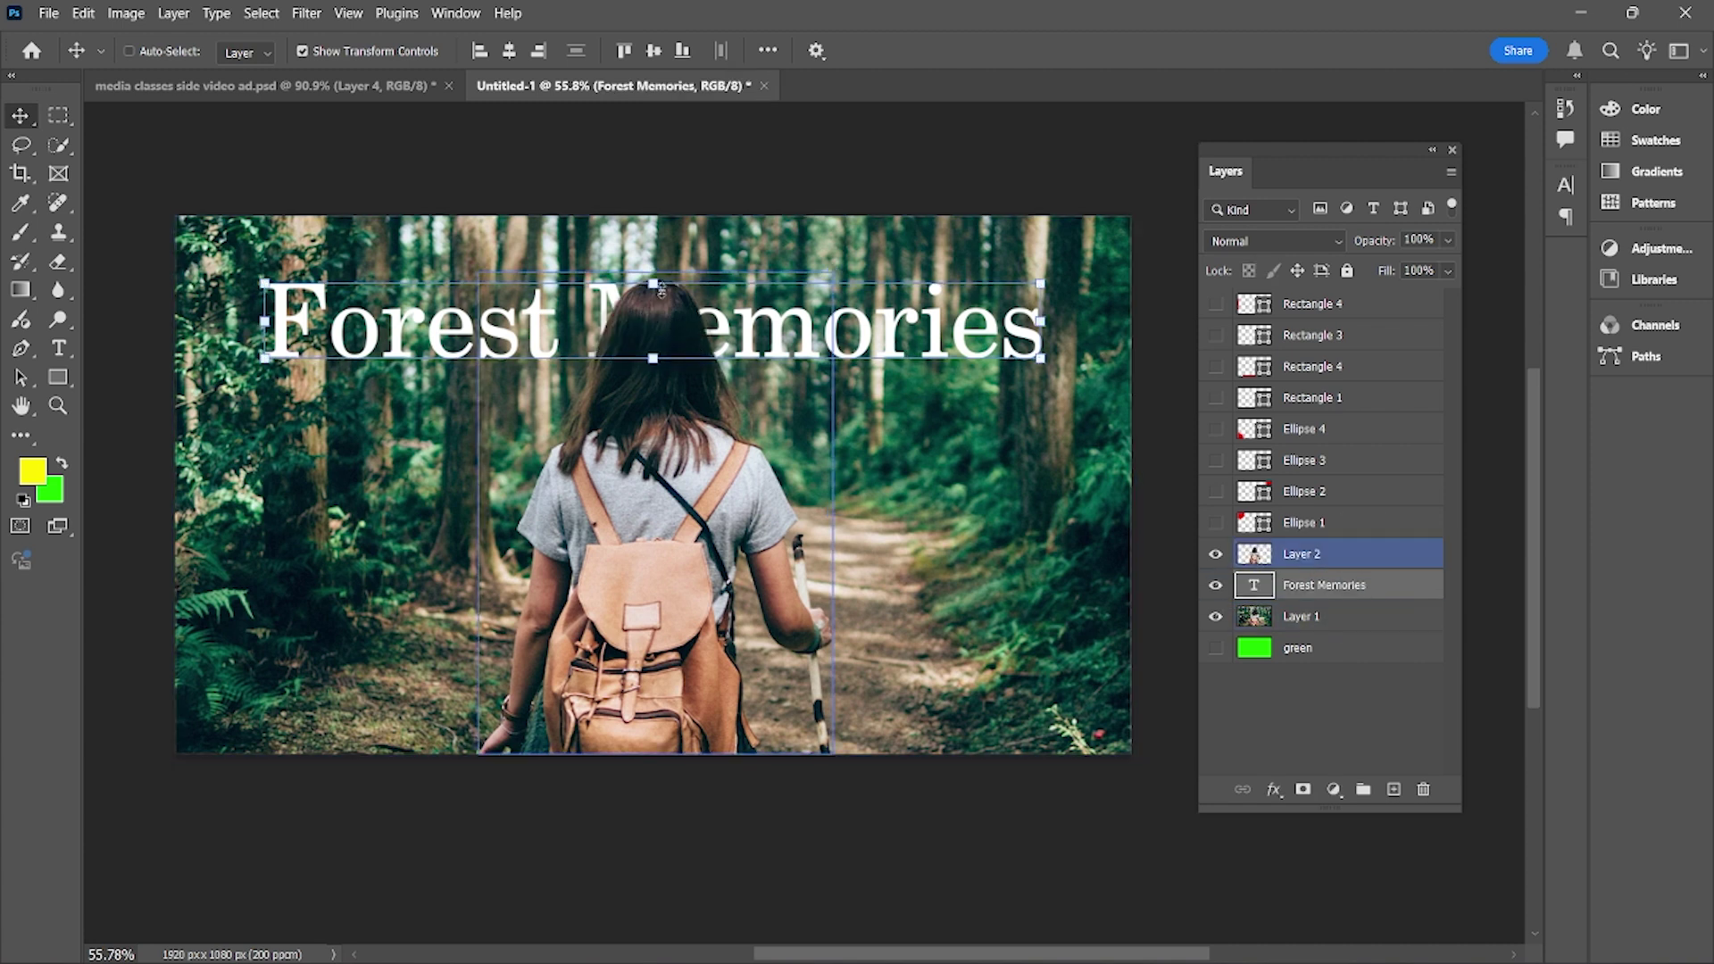
drag(651, 283, 652, 258)
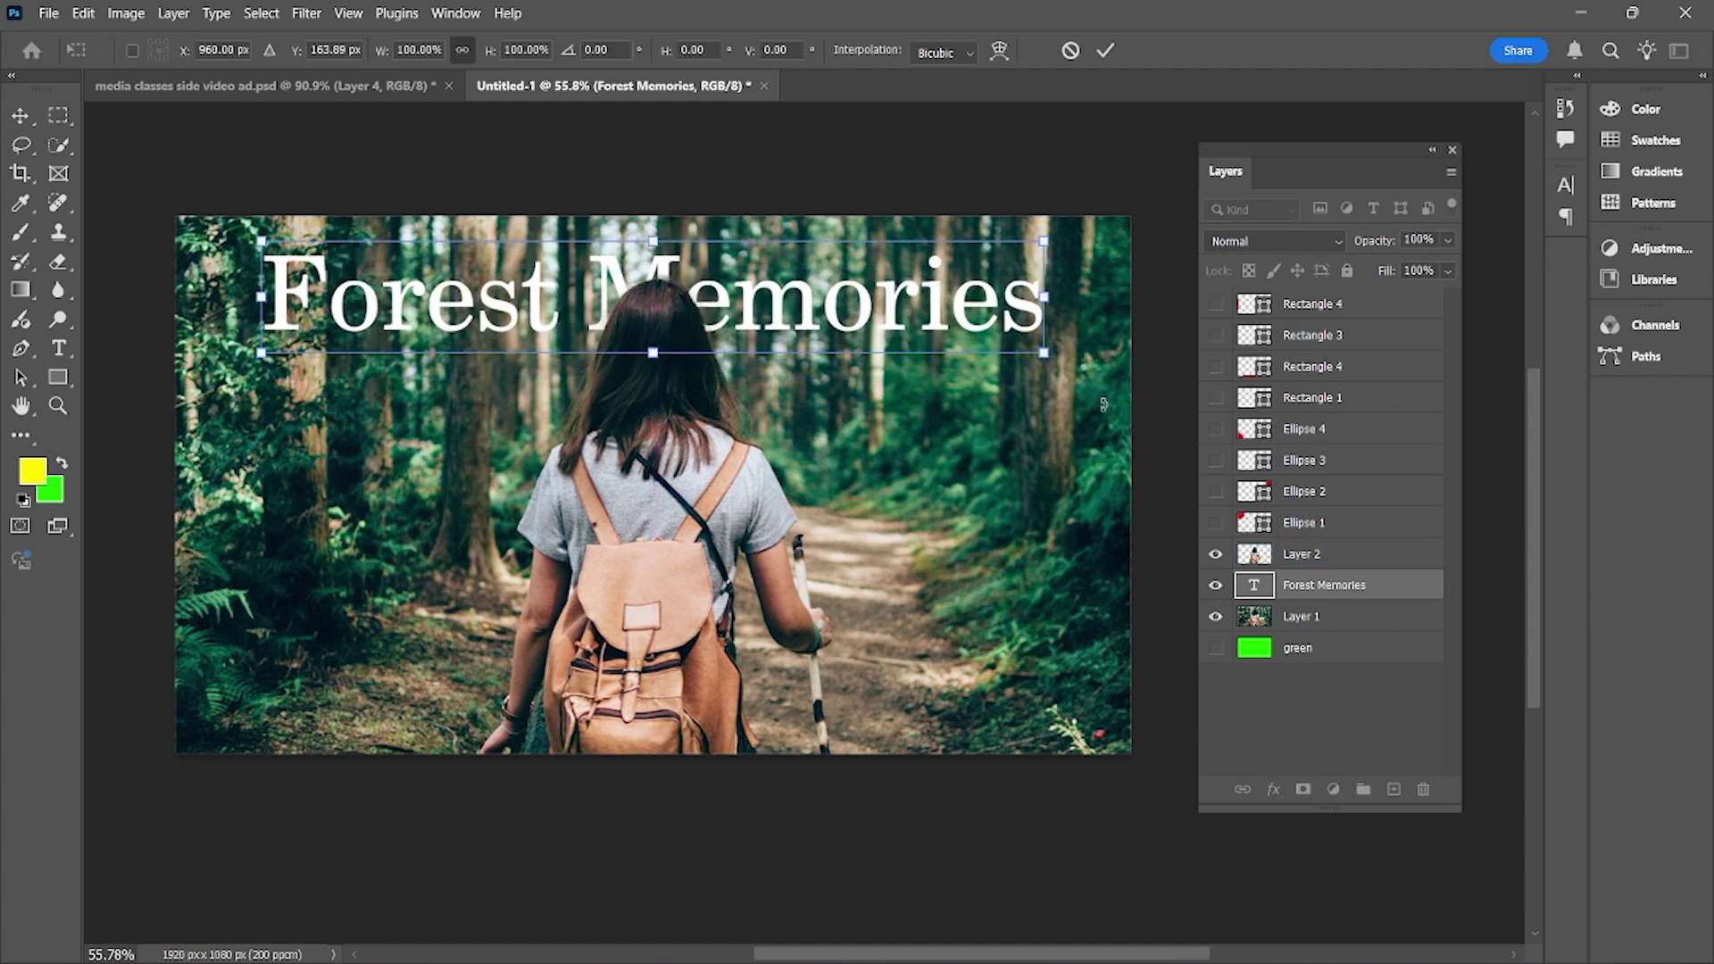
Scale the Forest Memories text proportionally to 108.31% and centre it horizontally on the canvas
drag(1043, 354, 1109, 375)
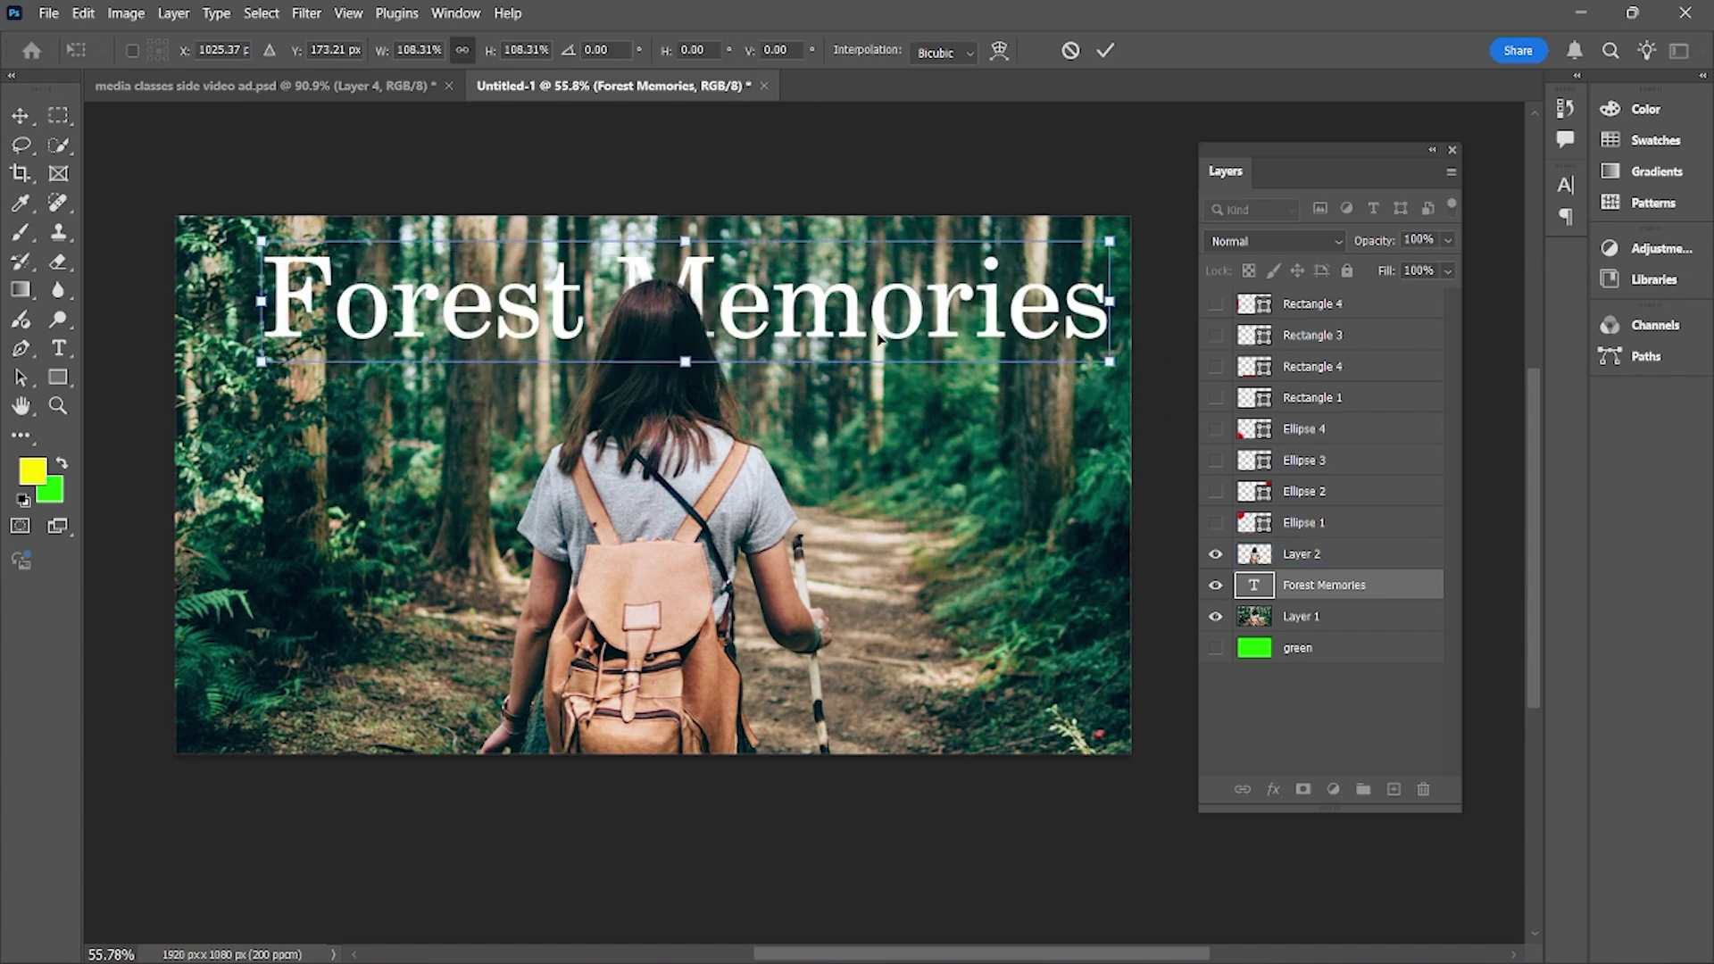
drag(862, 328, 834, 331)
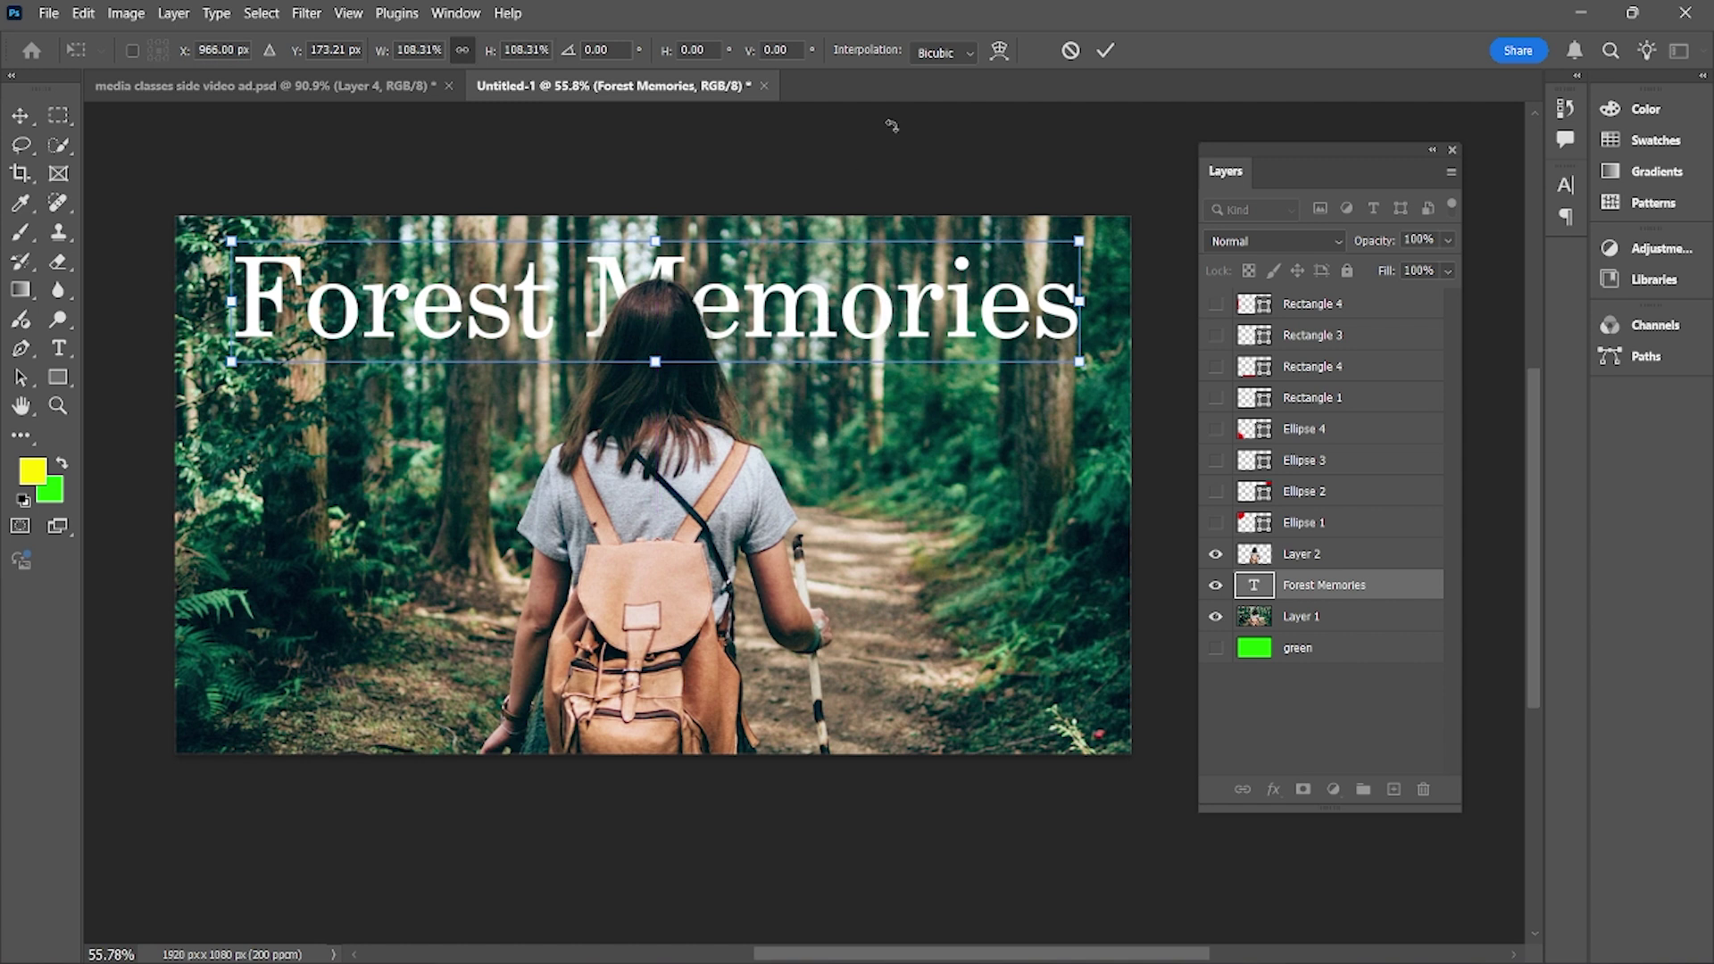
click(21, 115)
click(509, 52)
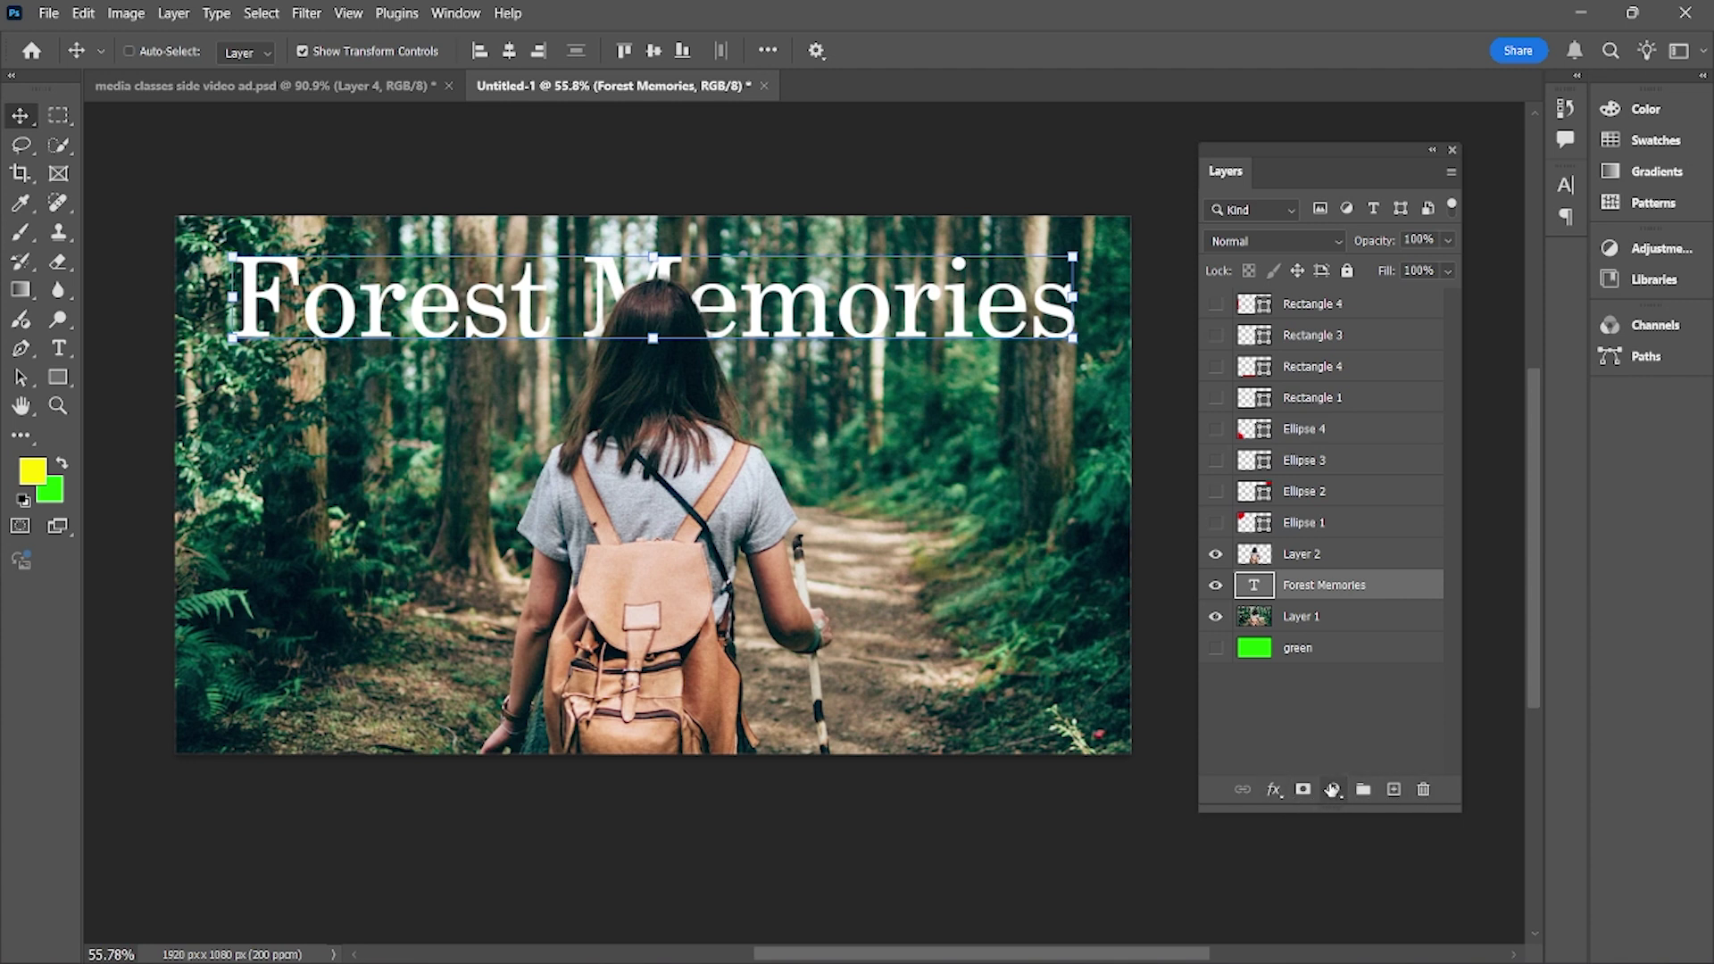
Add a Brightness/Contrast adjustment layer above the text with Brightness -52 and lower contrast, and compare the image with it hidden and shown
click(1334, 790)
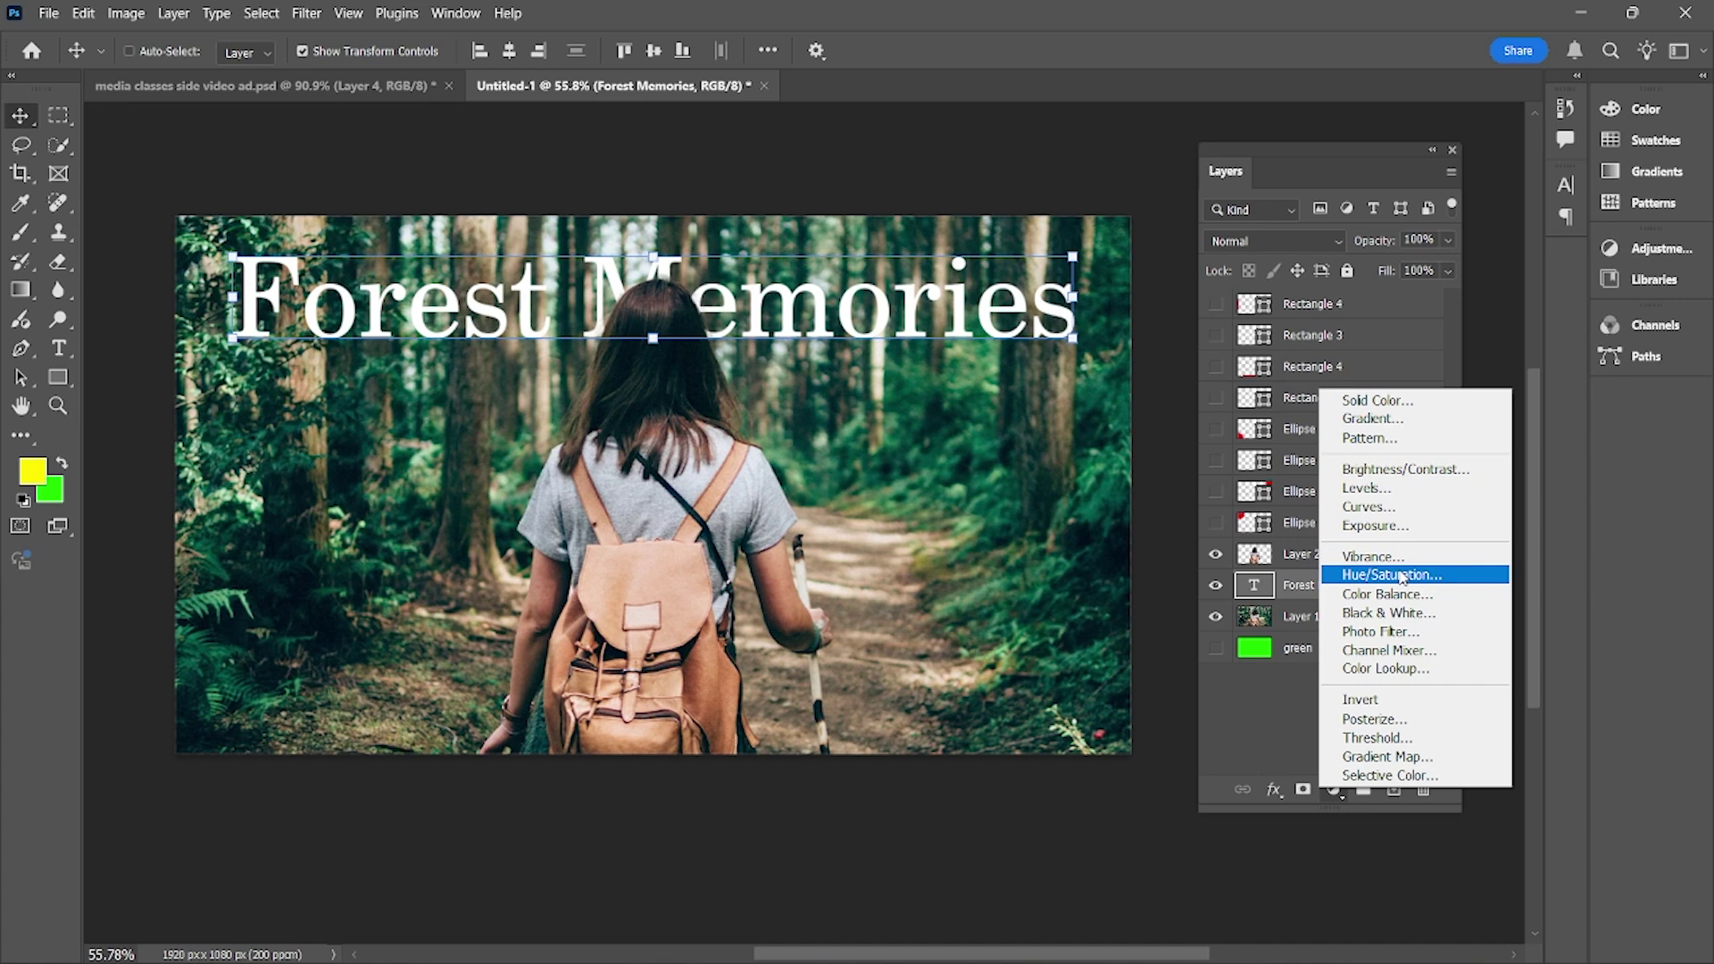
click(1414, 470)
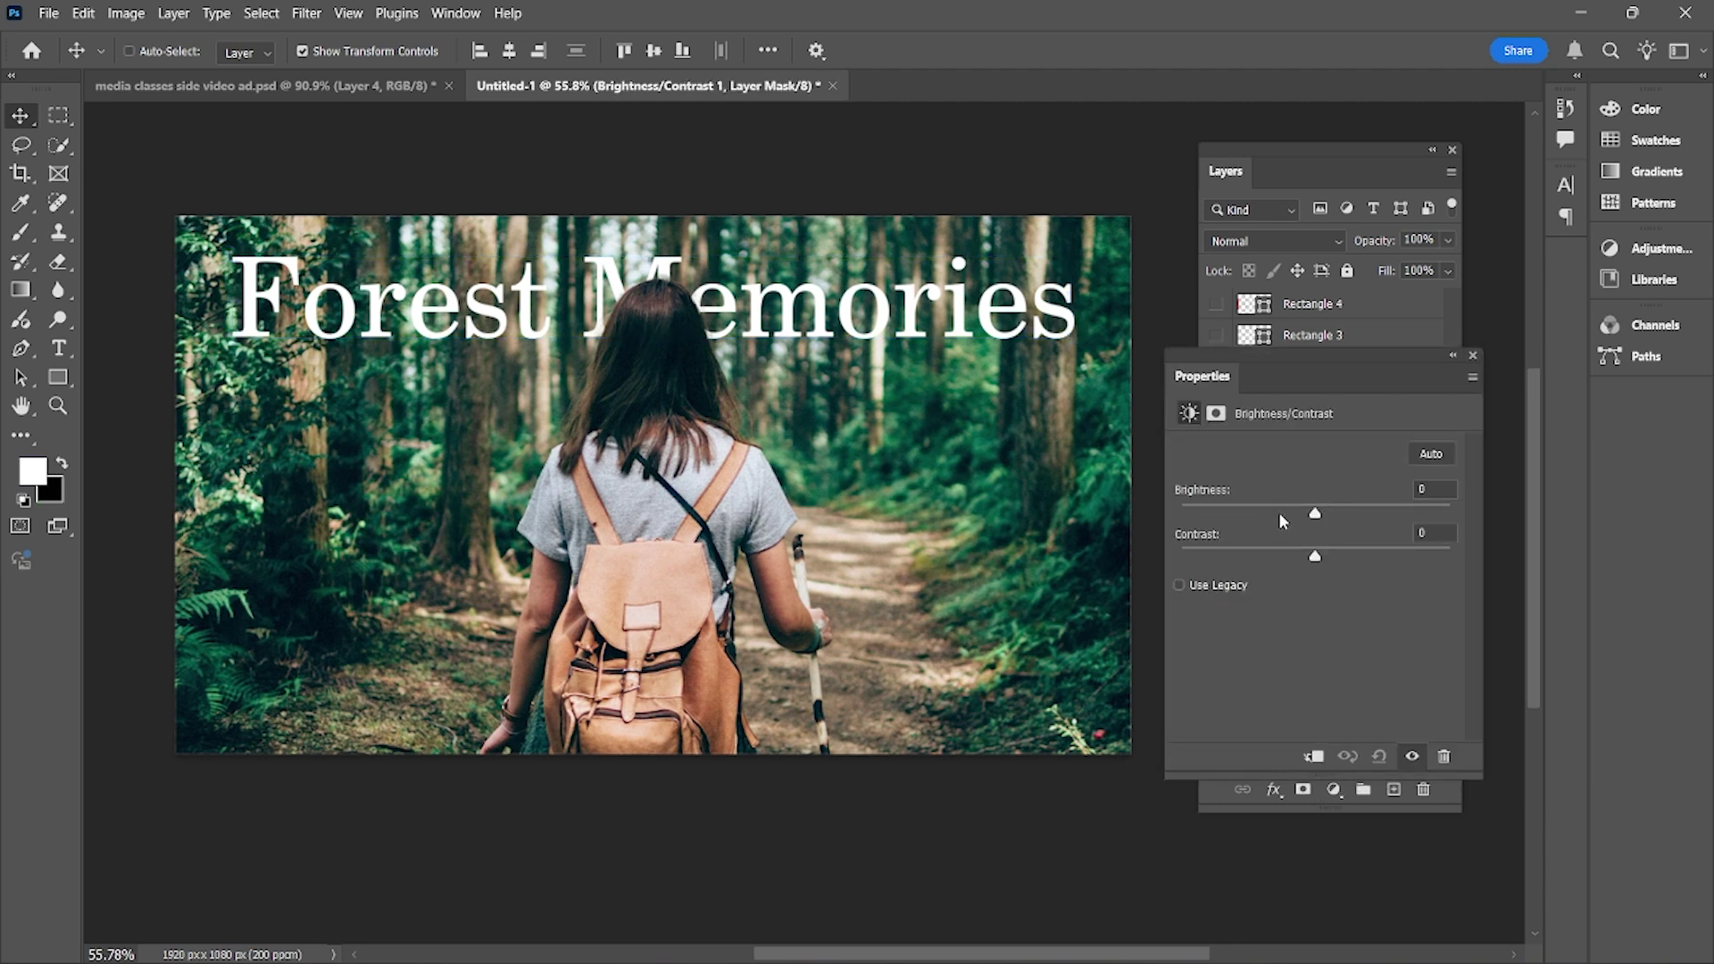
drag(1315, 516, 1272, 516)
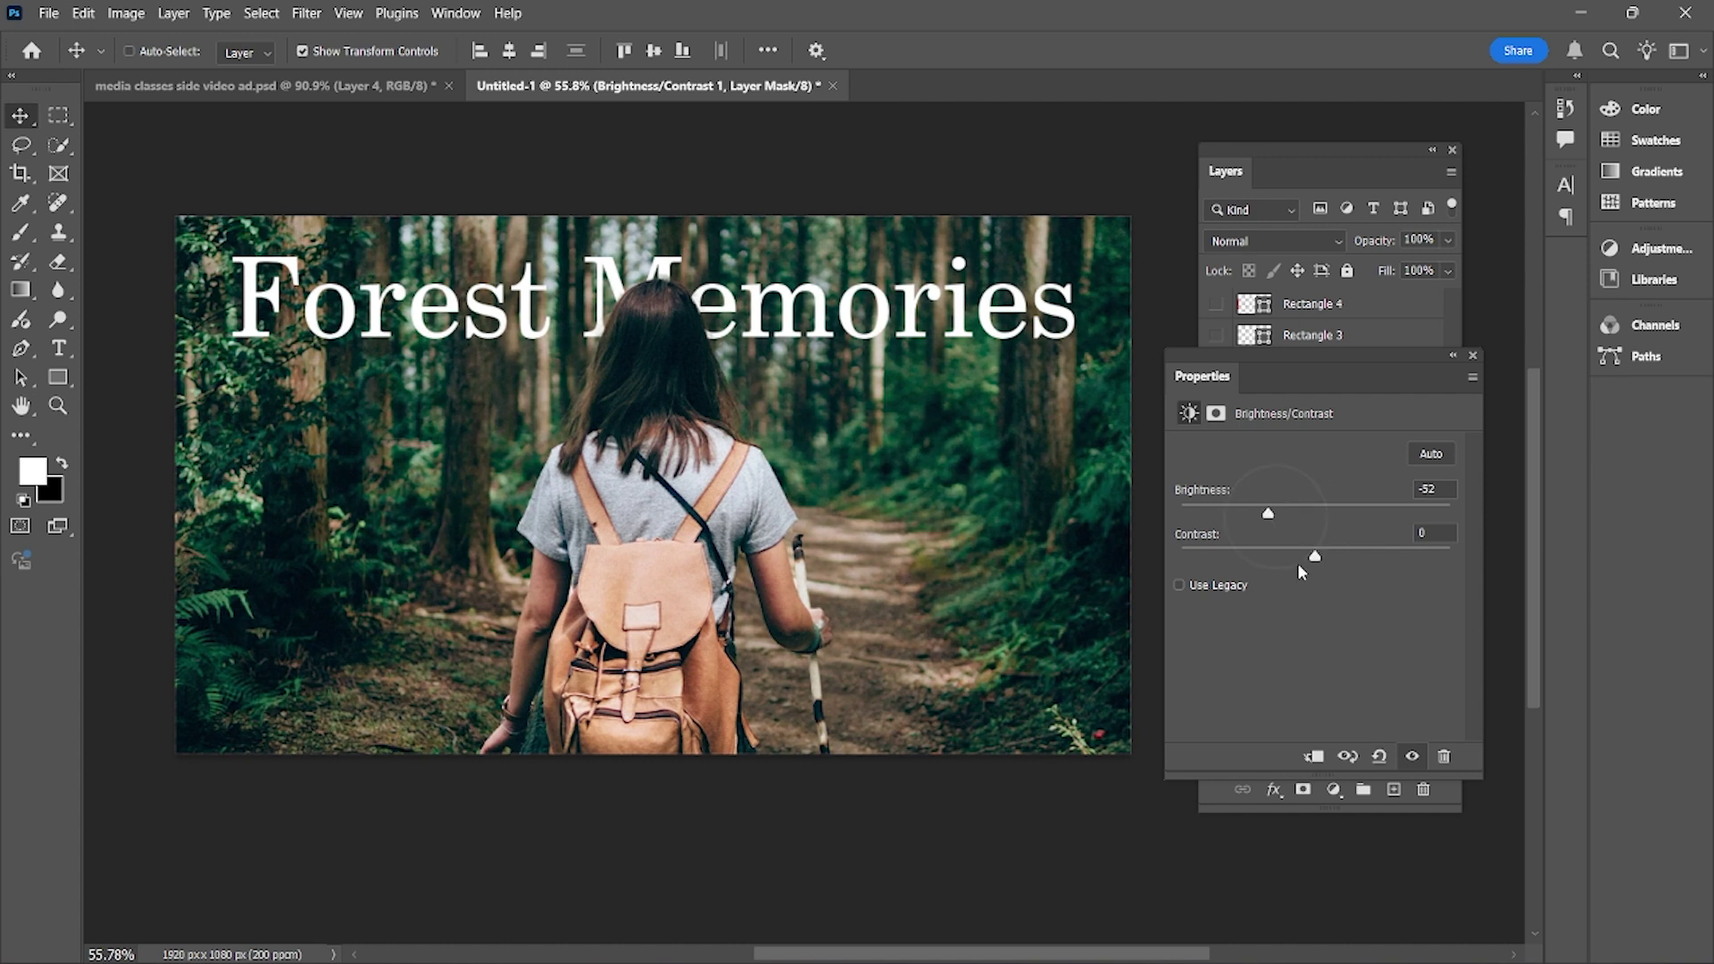
drag(1315, 556, 1277, 557)
click(1474, 355)
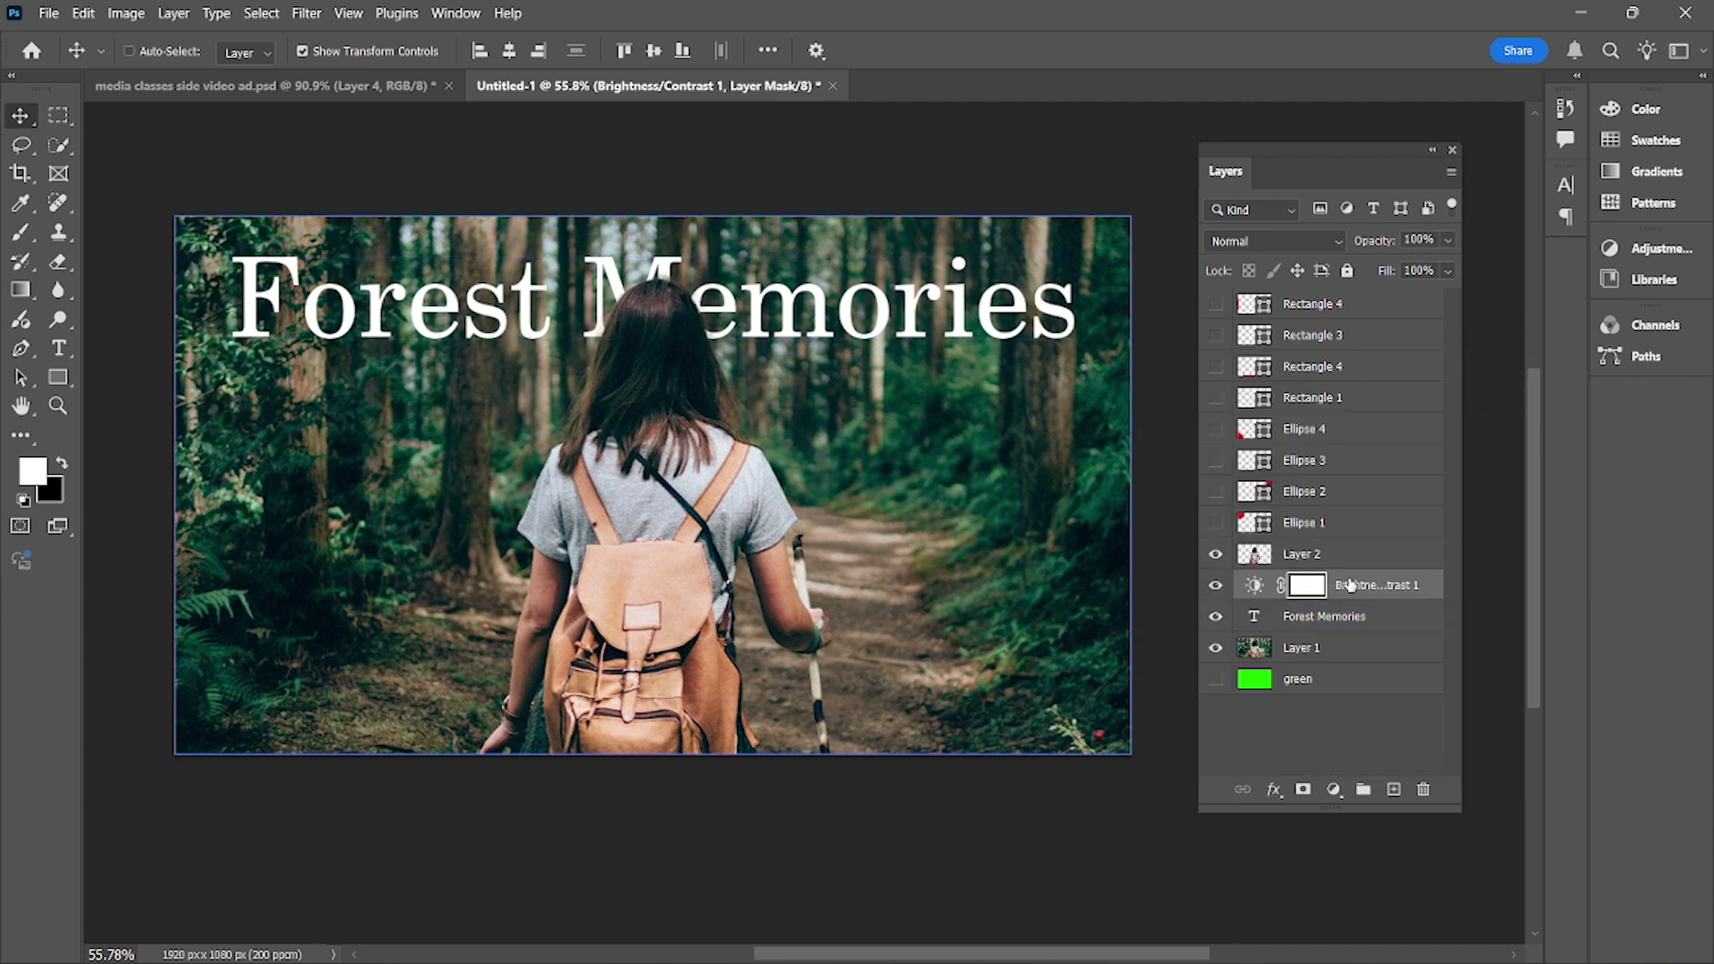
click(1214, 592)
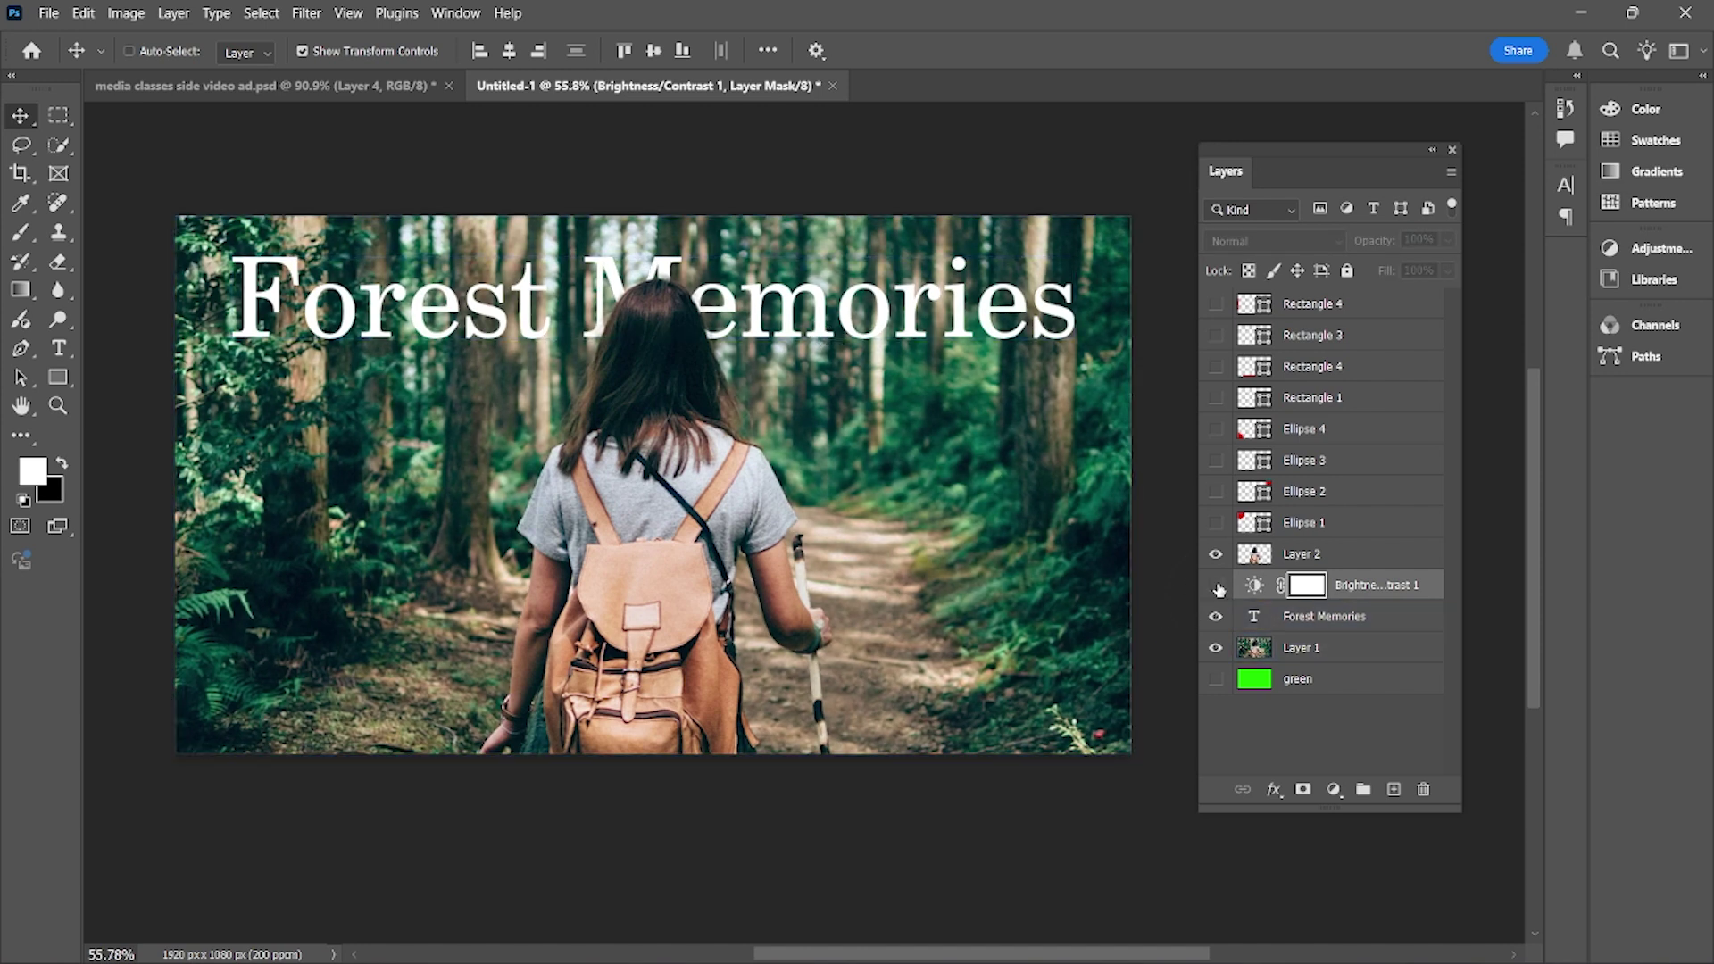
click(1218, 586)
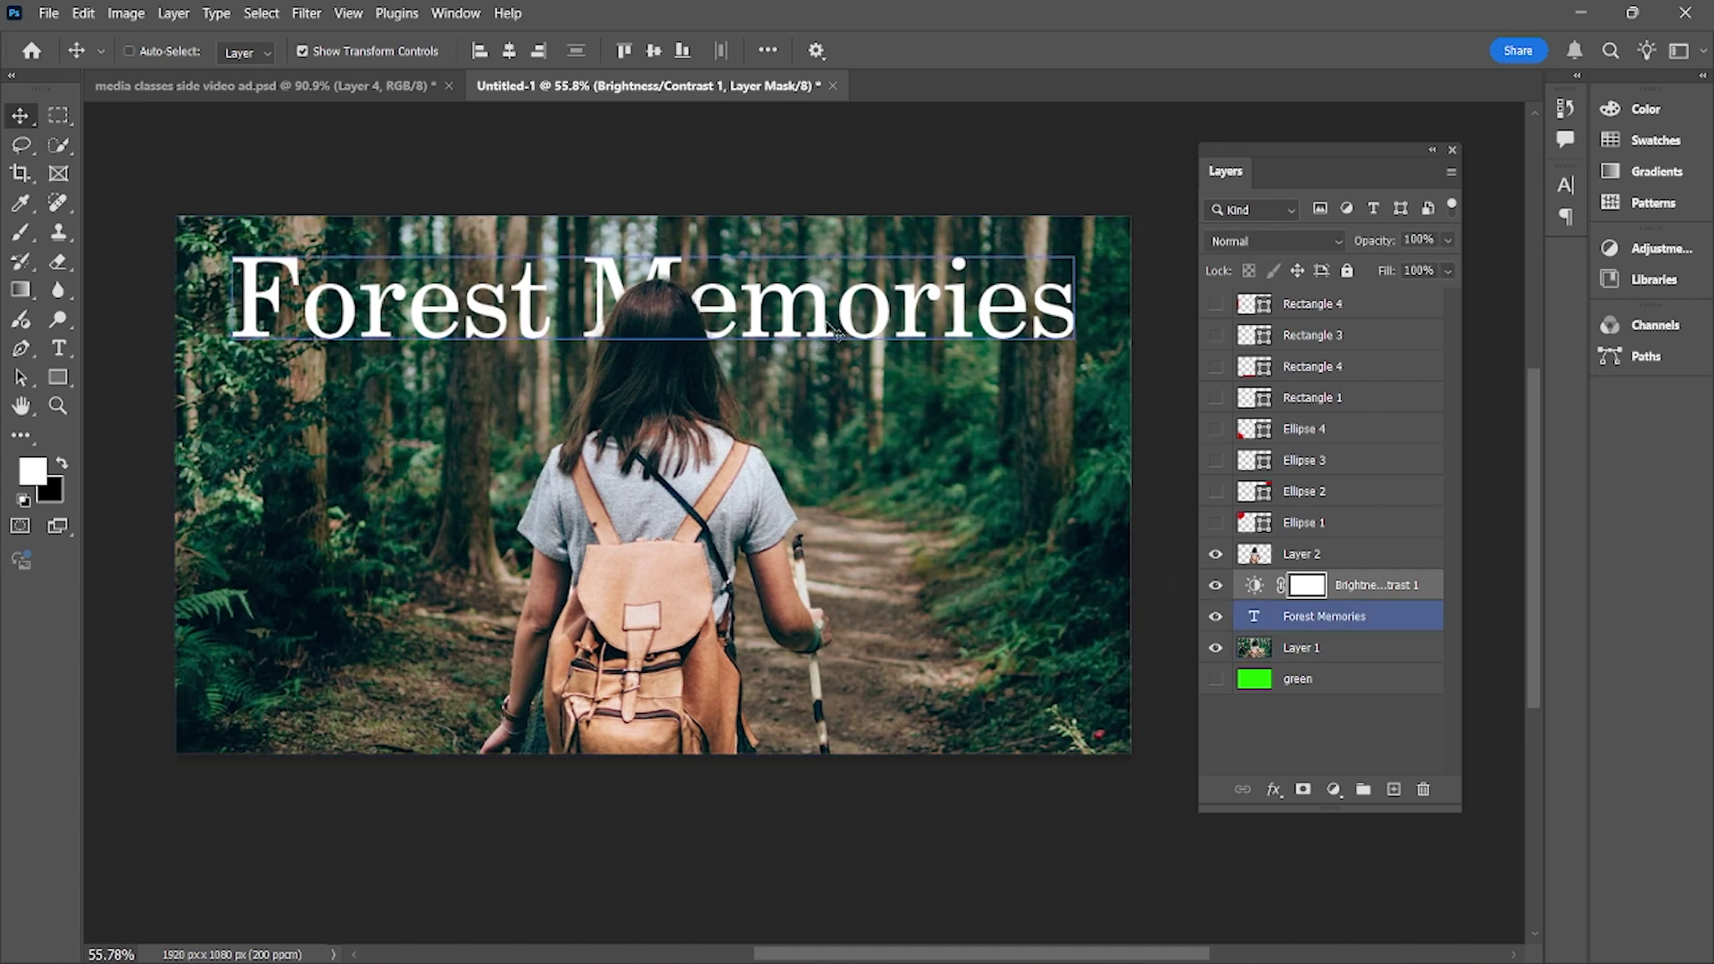
Select the Forest Memories text layer and move the text slightly up and to the right
drag(849, 324, 862, 338)
click(1294, 617)
drag(760, 324, 785, 307)
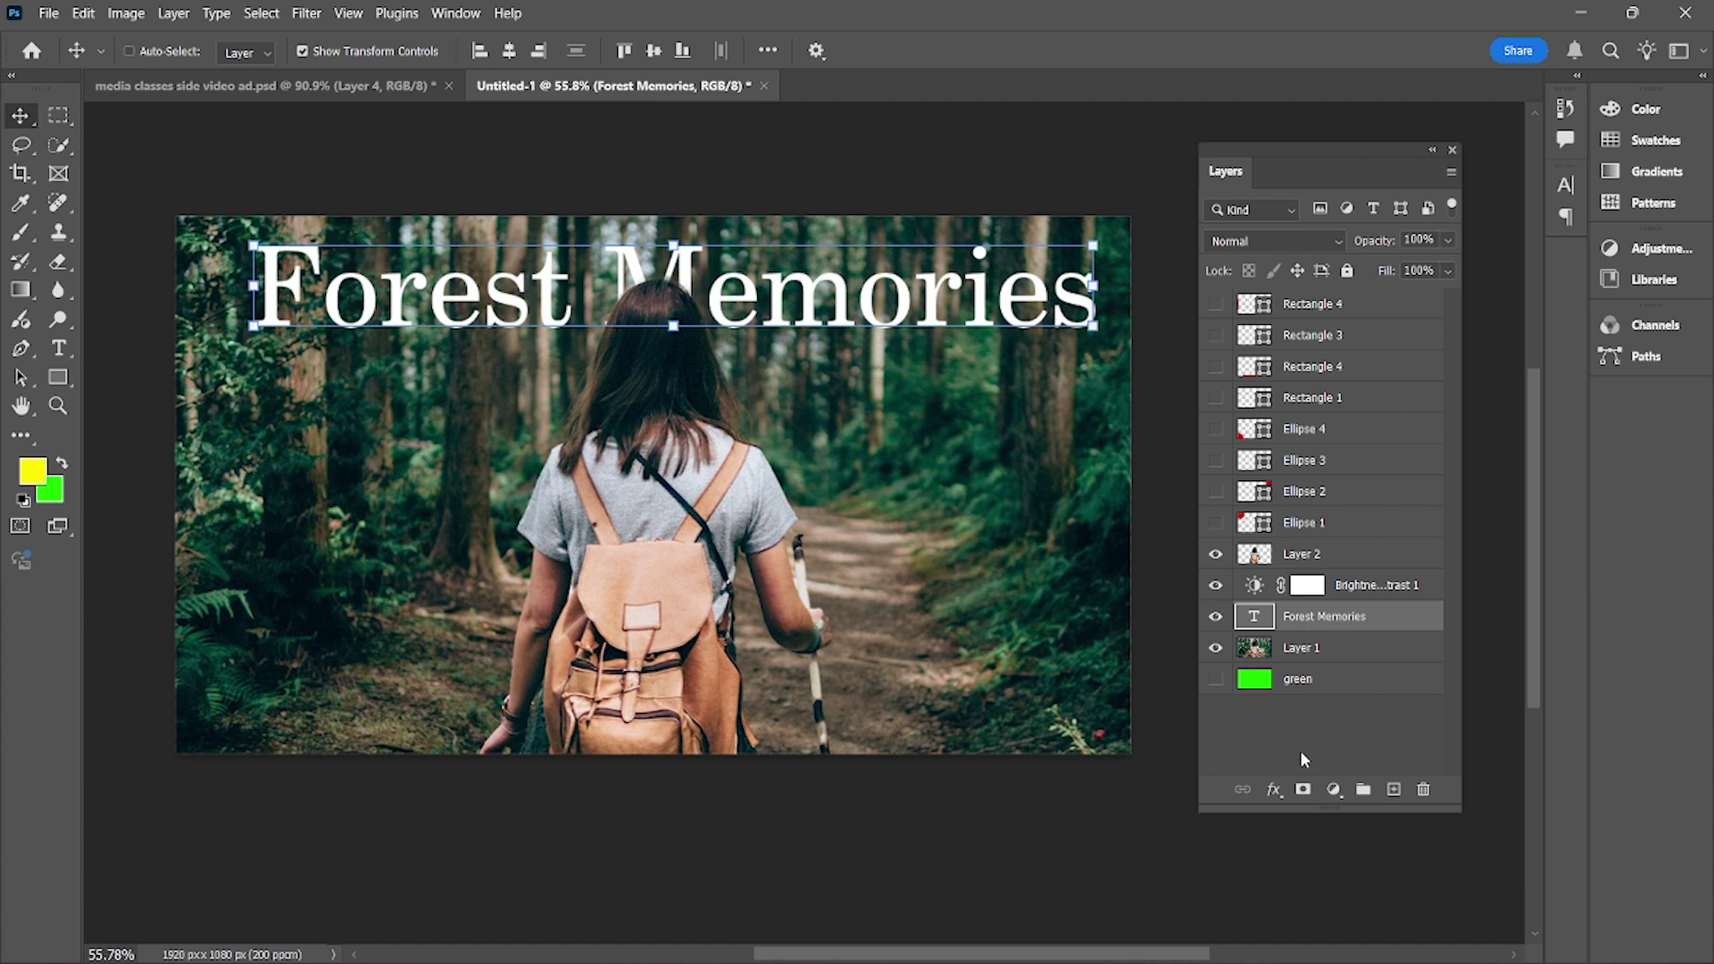
Open the blending options of the Forest Memories layer, move the dialog off the text, and enable a Drop Shadow
click(1275, 790)
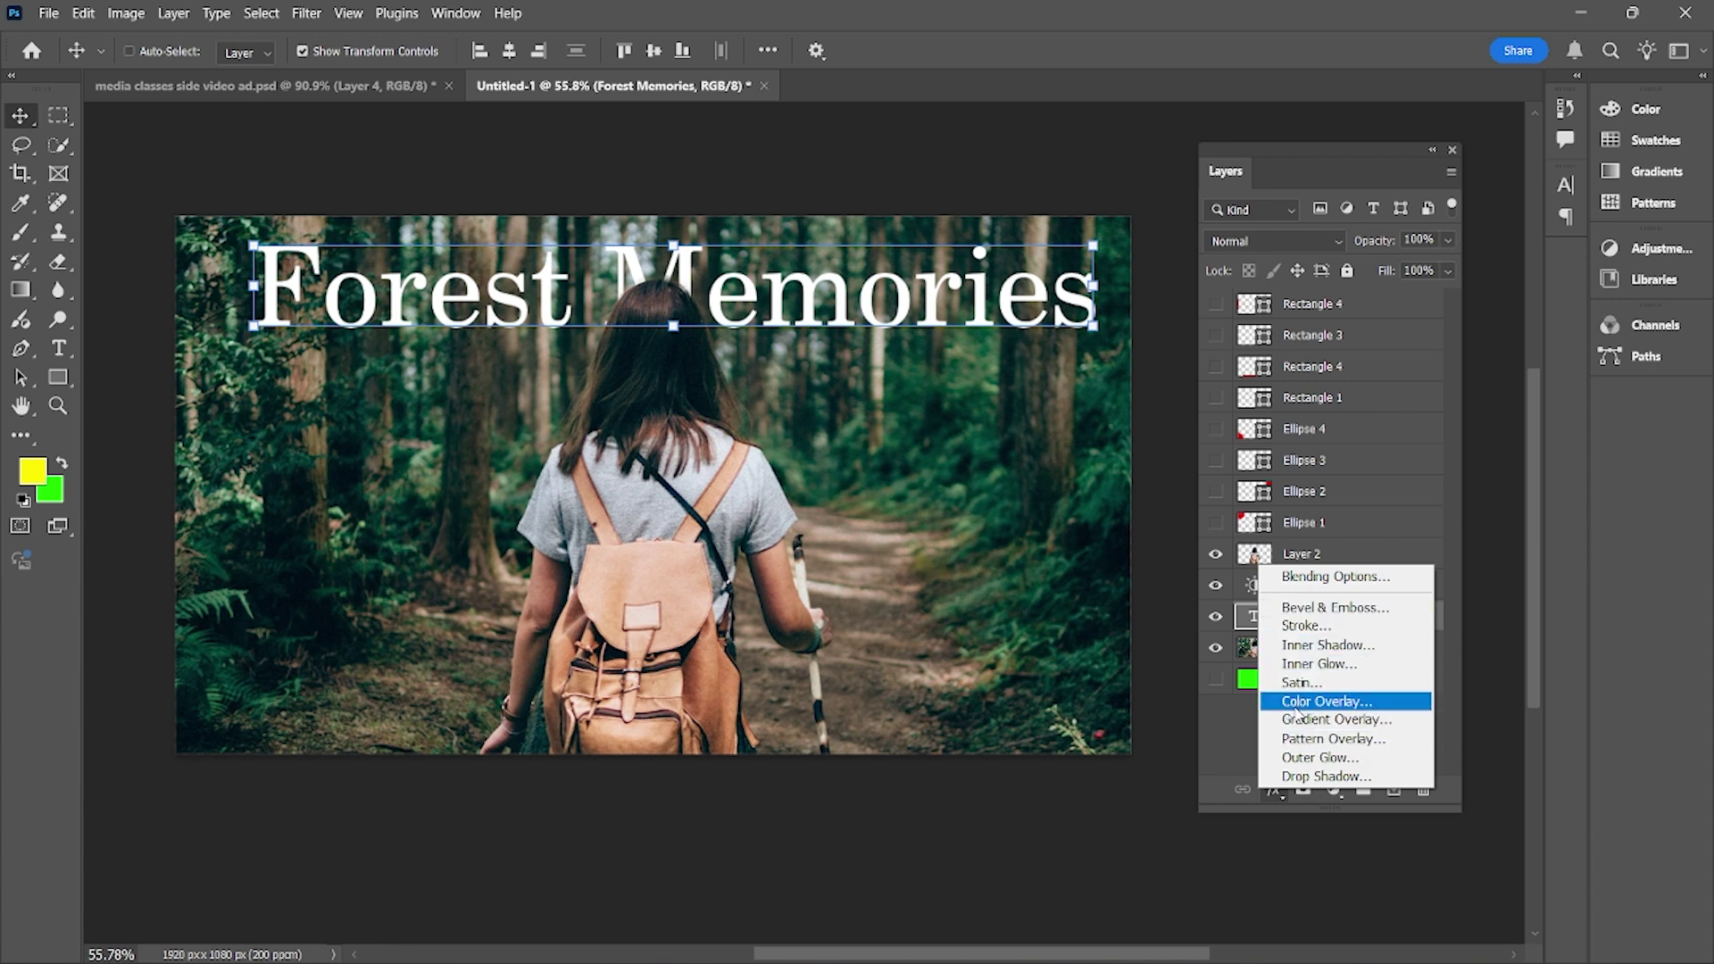
click(1298, 584)
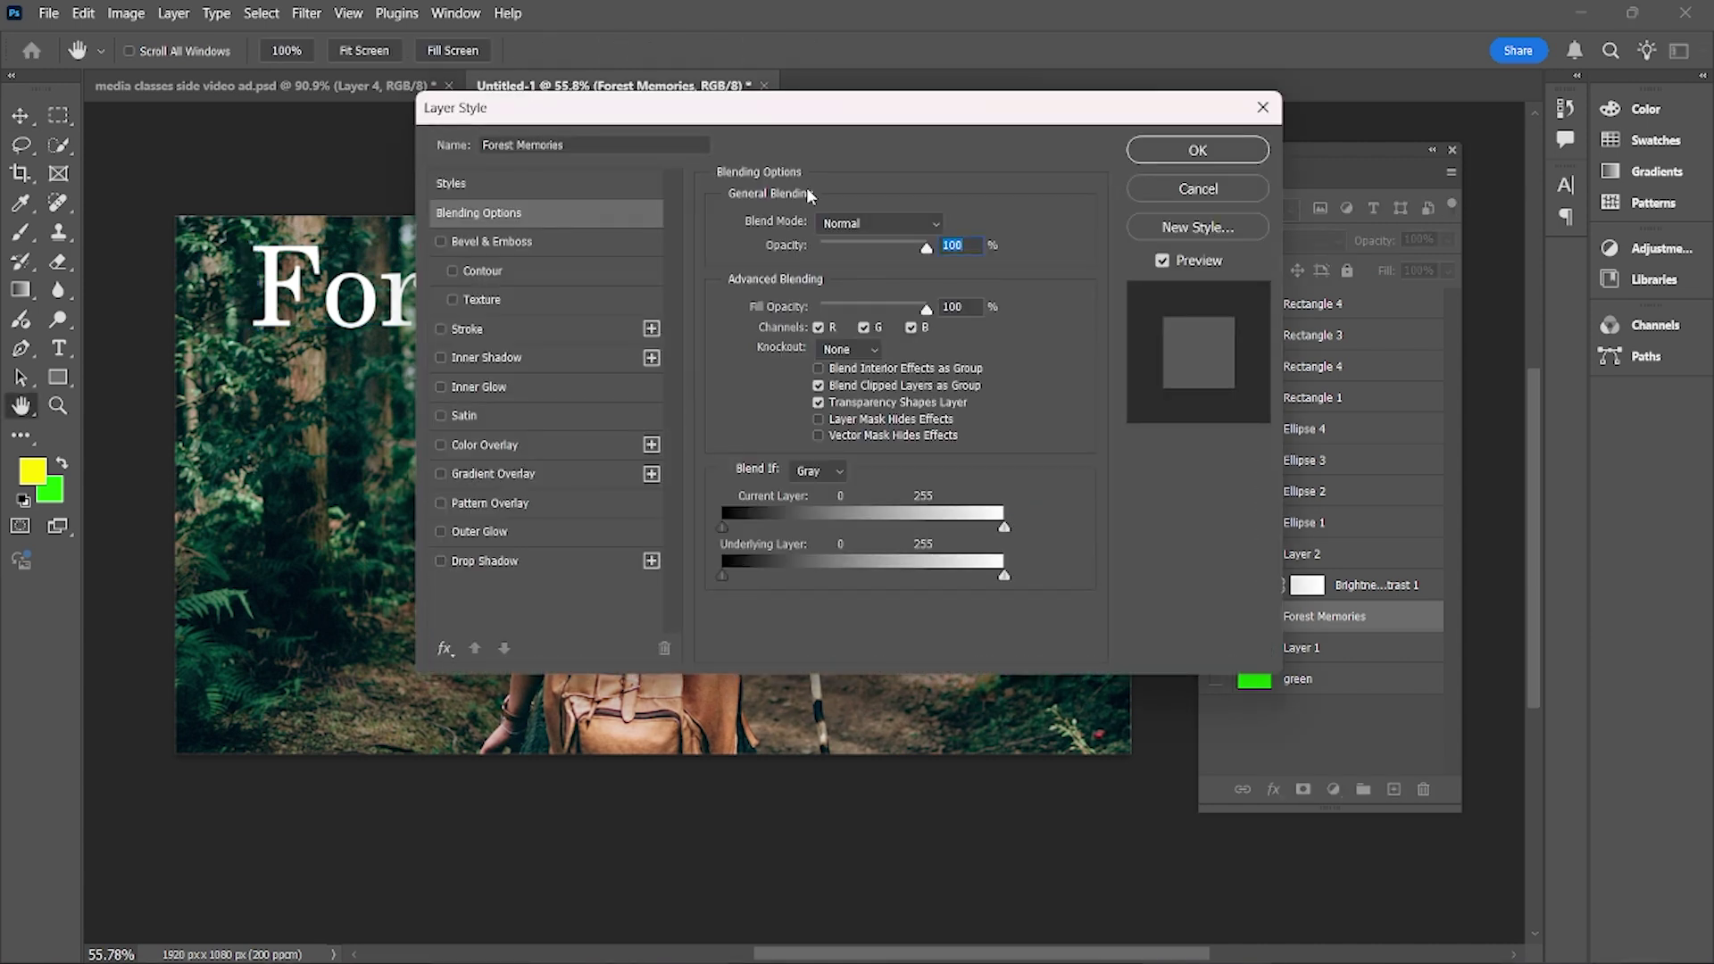
drag(770, 117, 1276, 215)
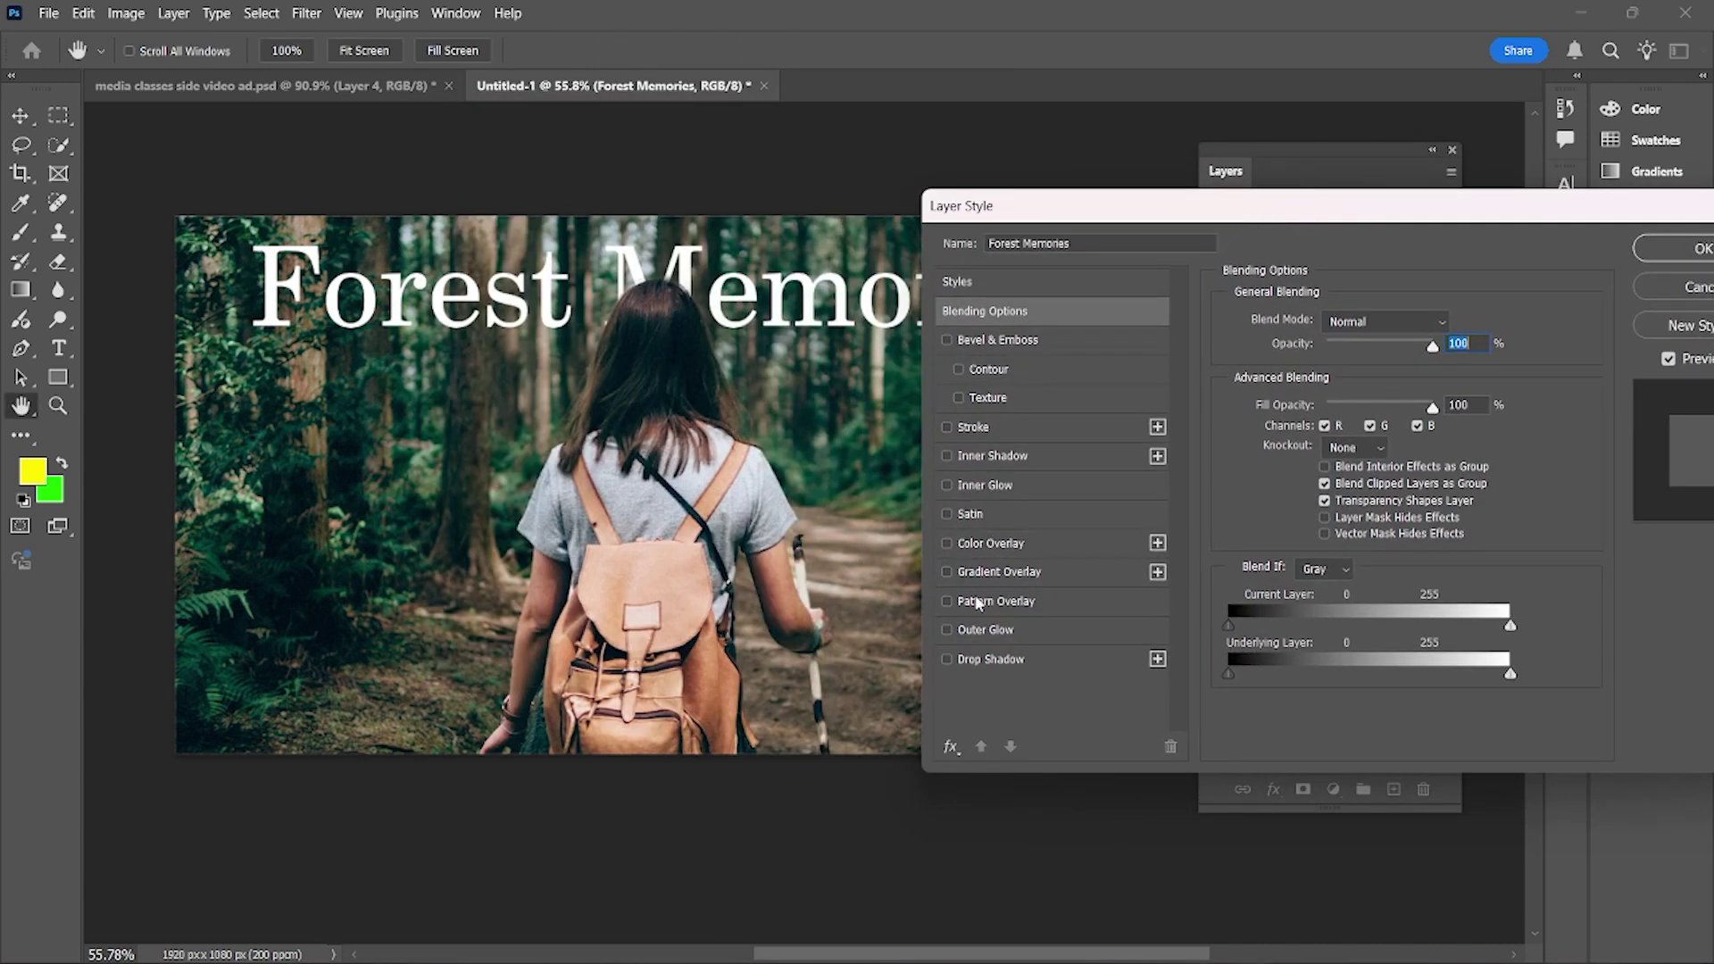
click(992, 661)
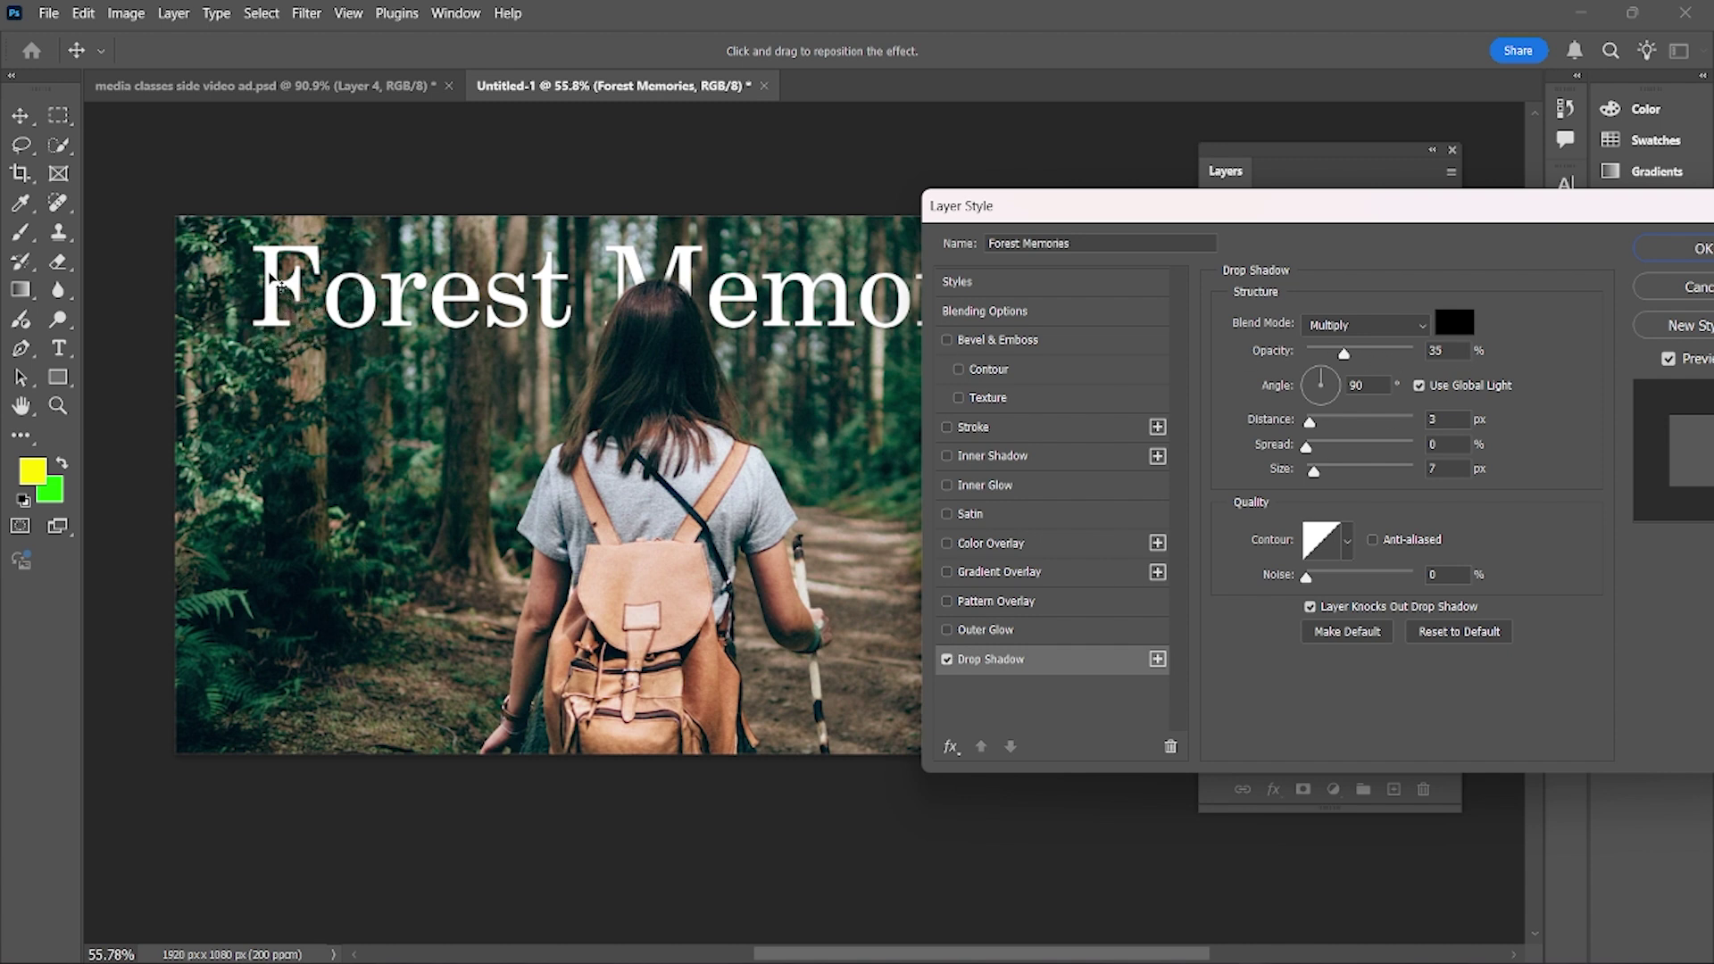
Set the drop shadow to Normal blend mode and 75% opacity, increase its distance and spread slightly, and apply the style
click(1377, 329)
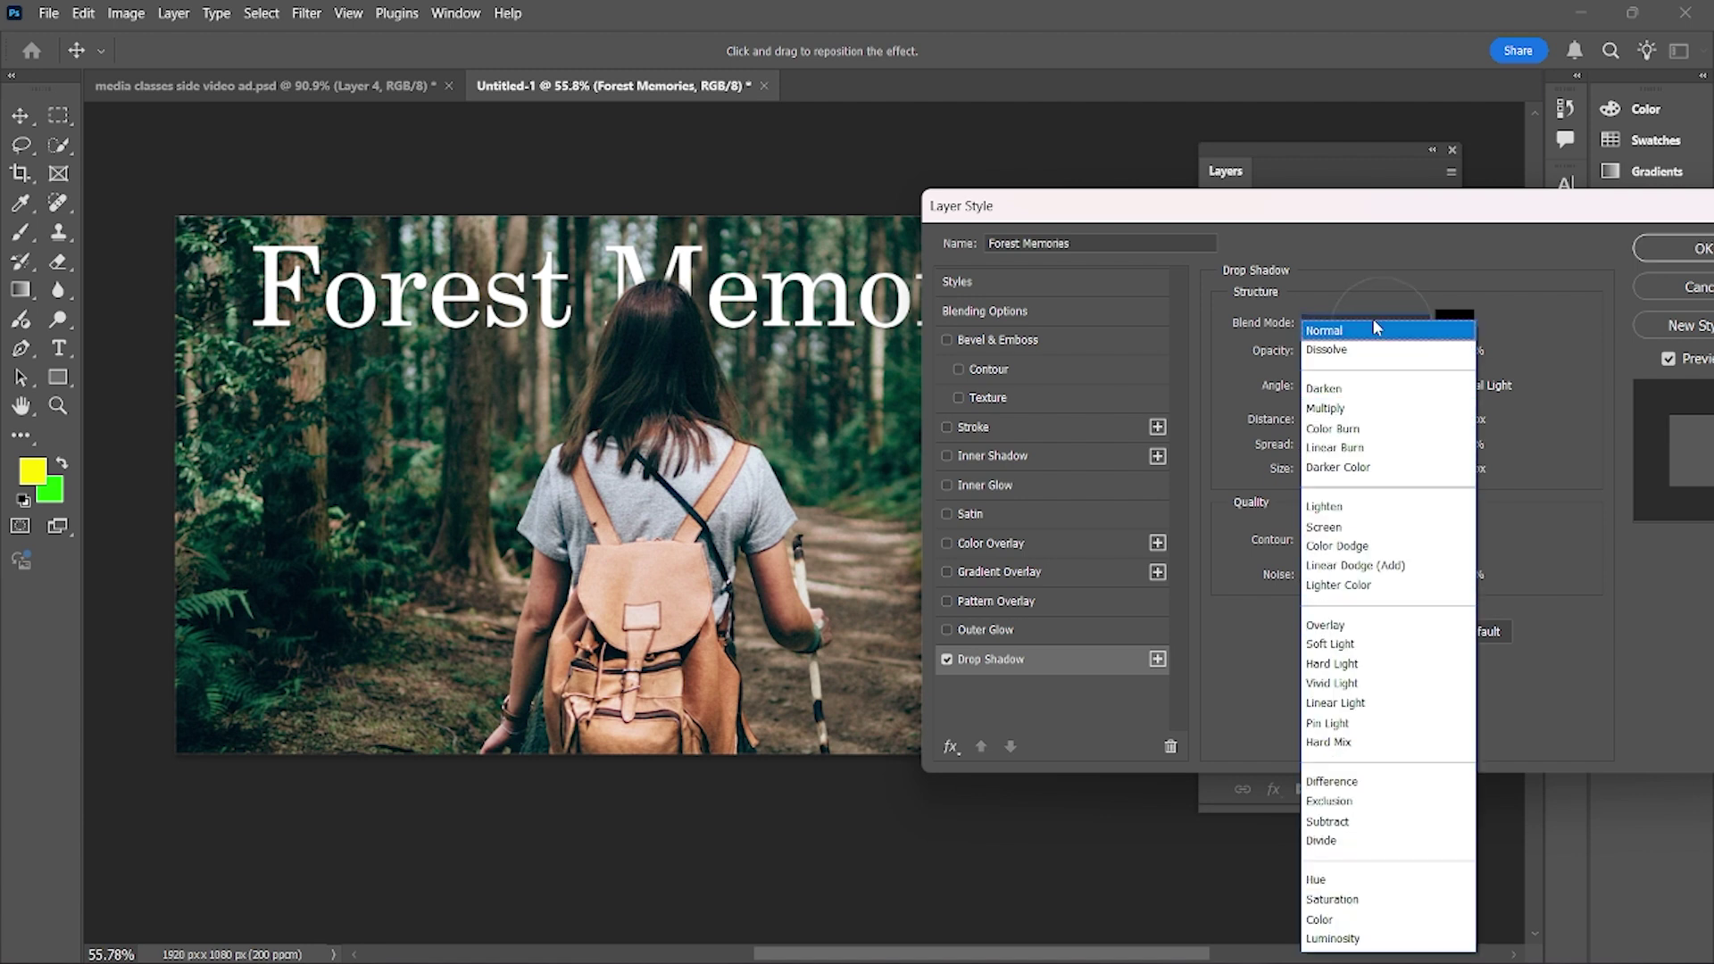
click(1375, 329)
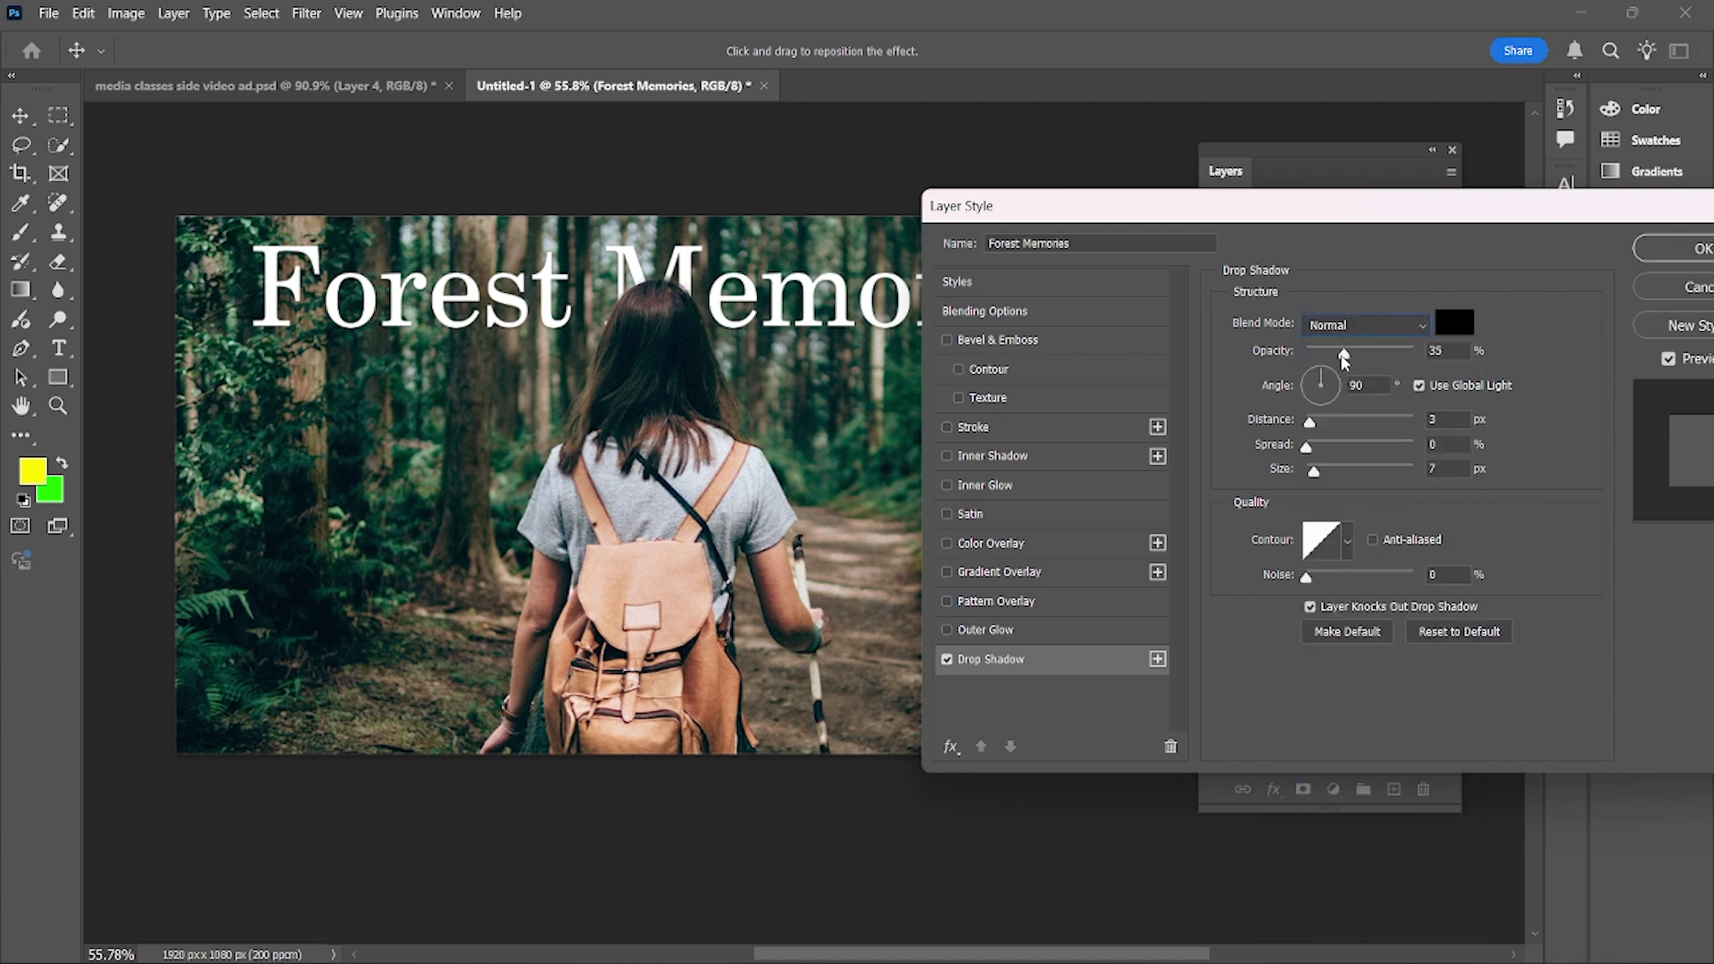
drag(1345, 358, 1386, 359)
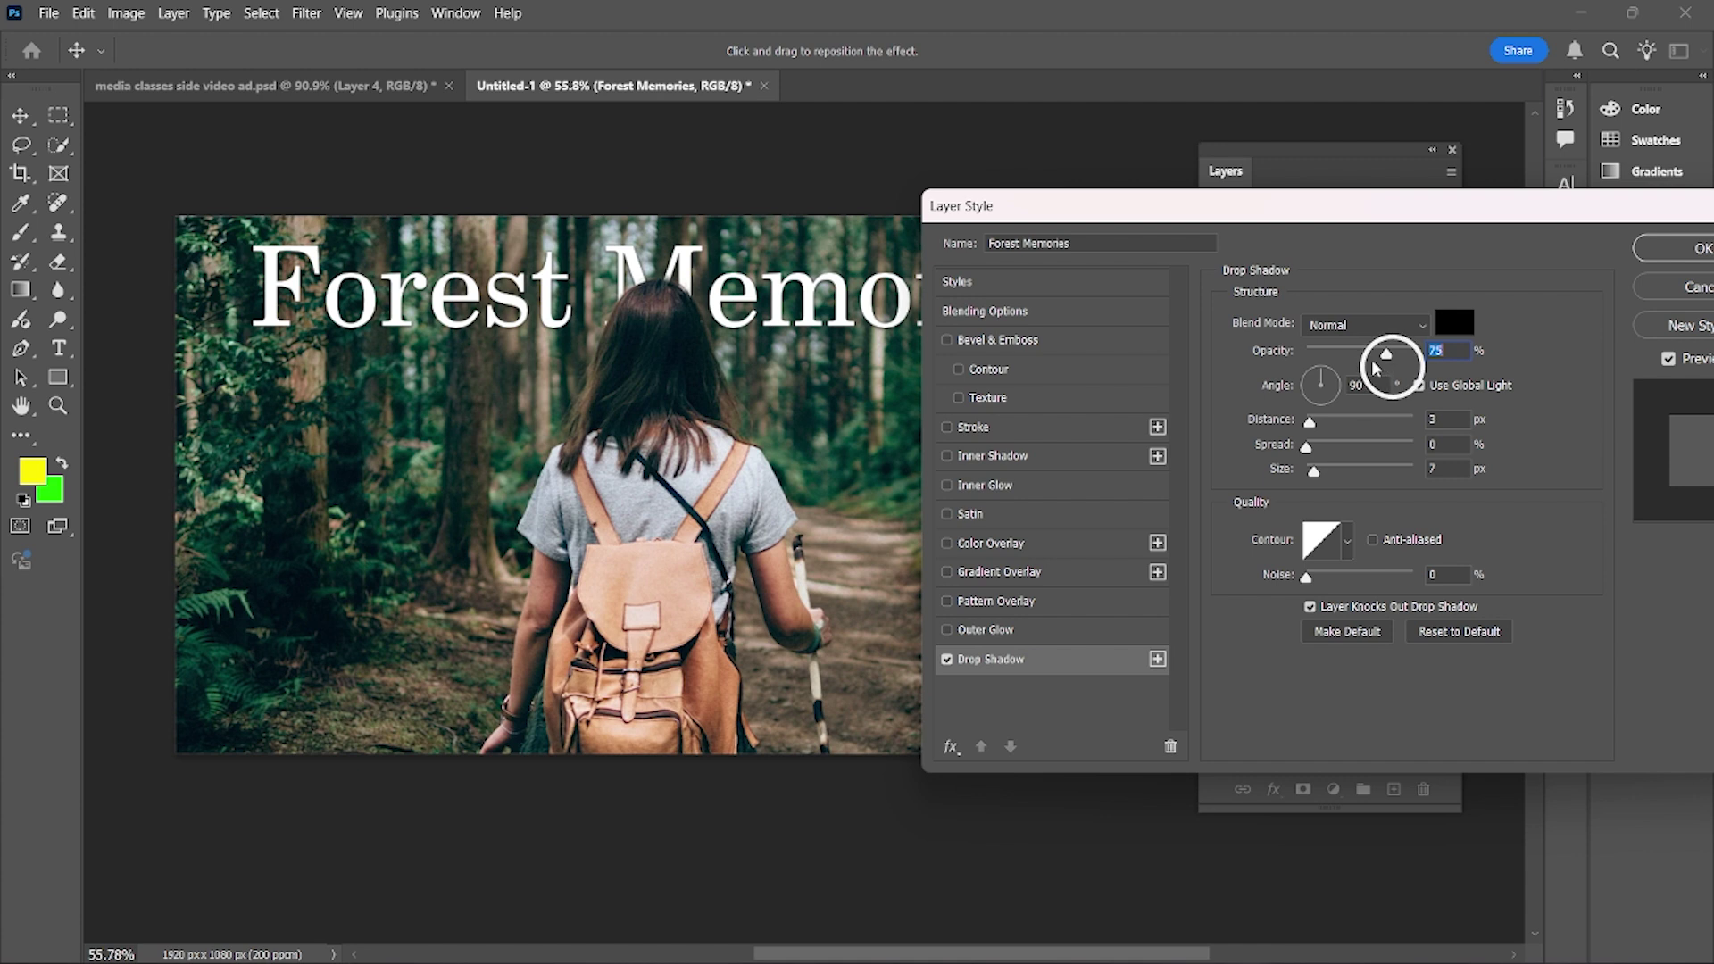
mouse_move(1310, 424)
mouse_down()
mouse_move(1325, 473)
mouse_move(1319, 429)
mouse_up()
click(1319, 451)
click(1668, 253)
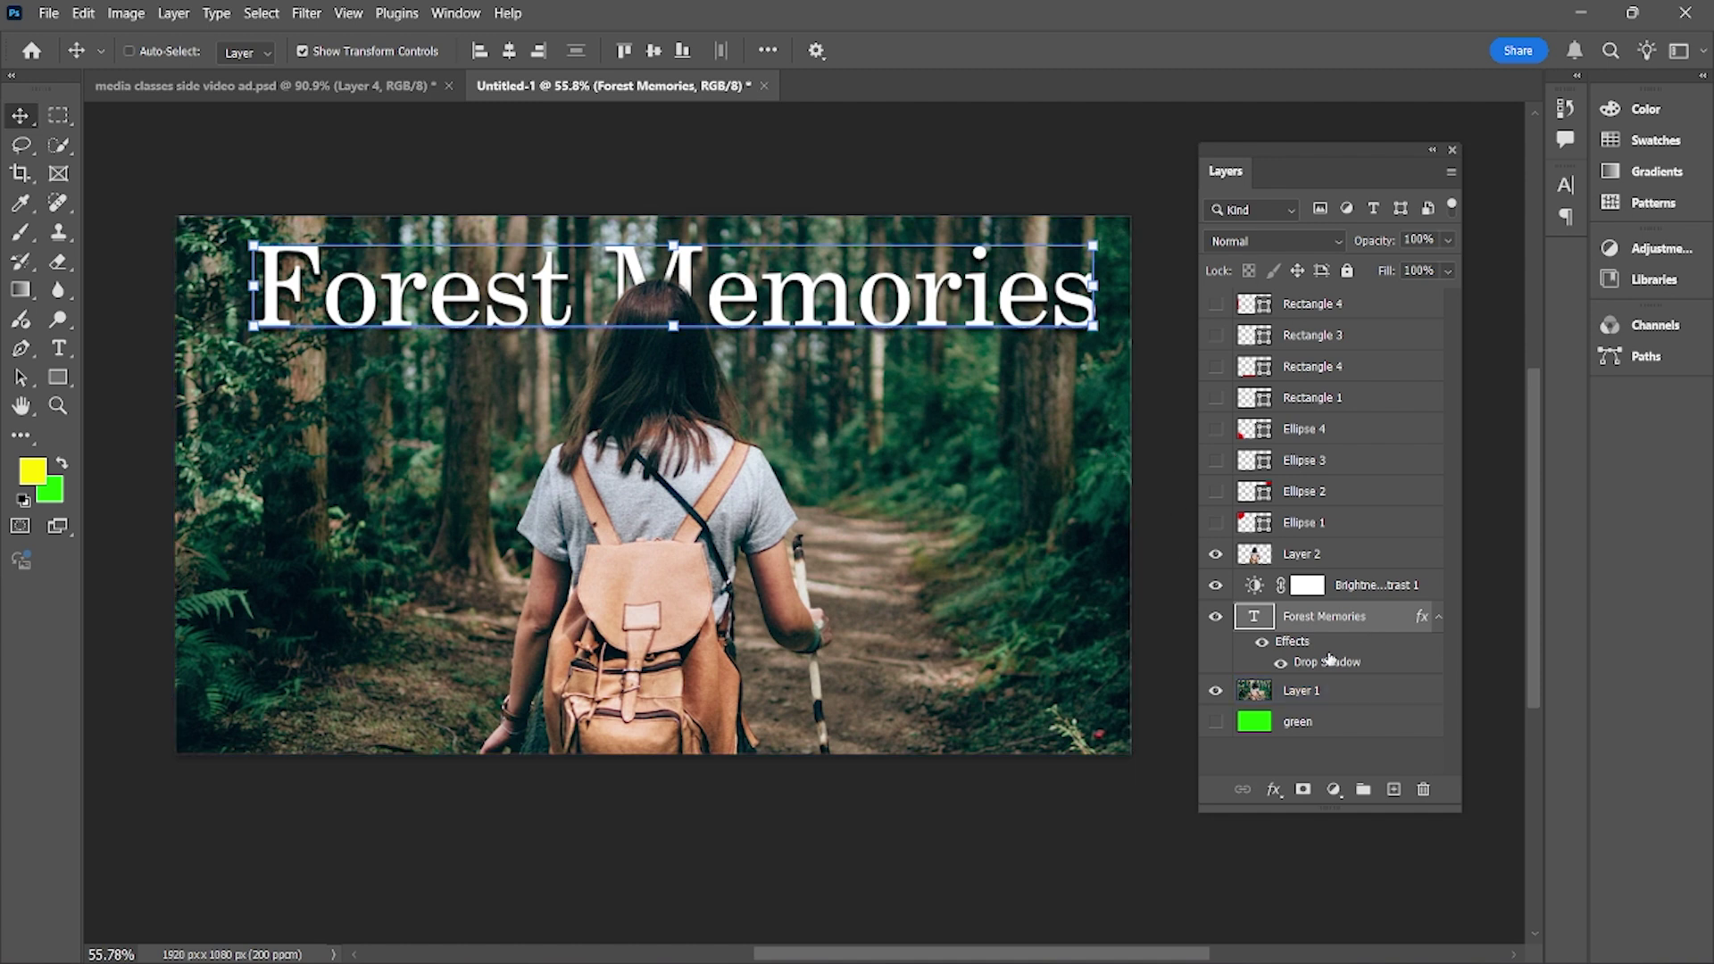
Add a red (ff0000) Inside stroke at 100% opacity to the Forest Memories layer, increase its size slightly, and apply the style
click(1276, 792)
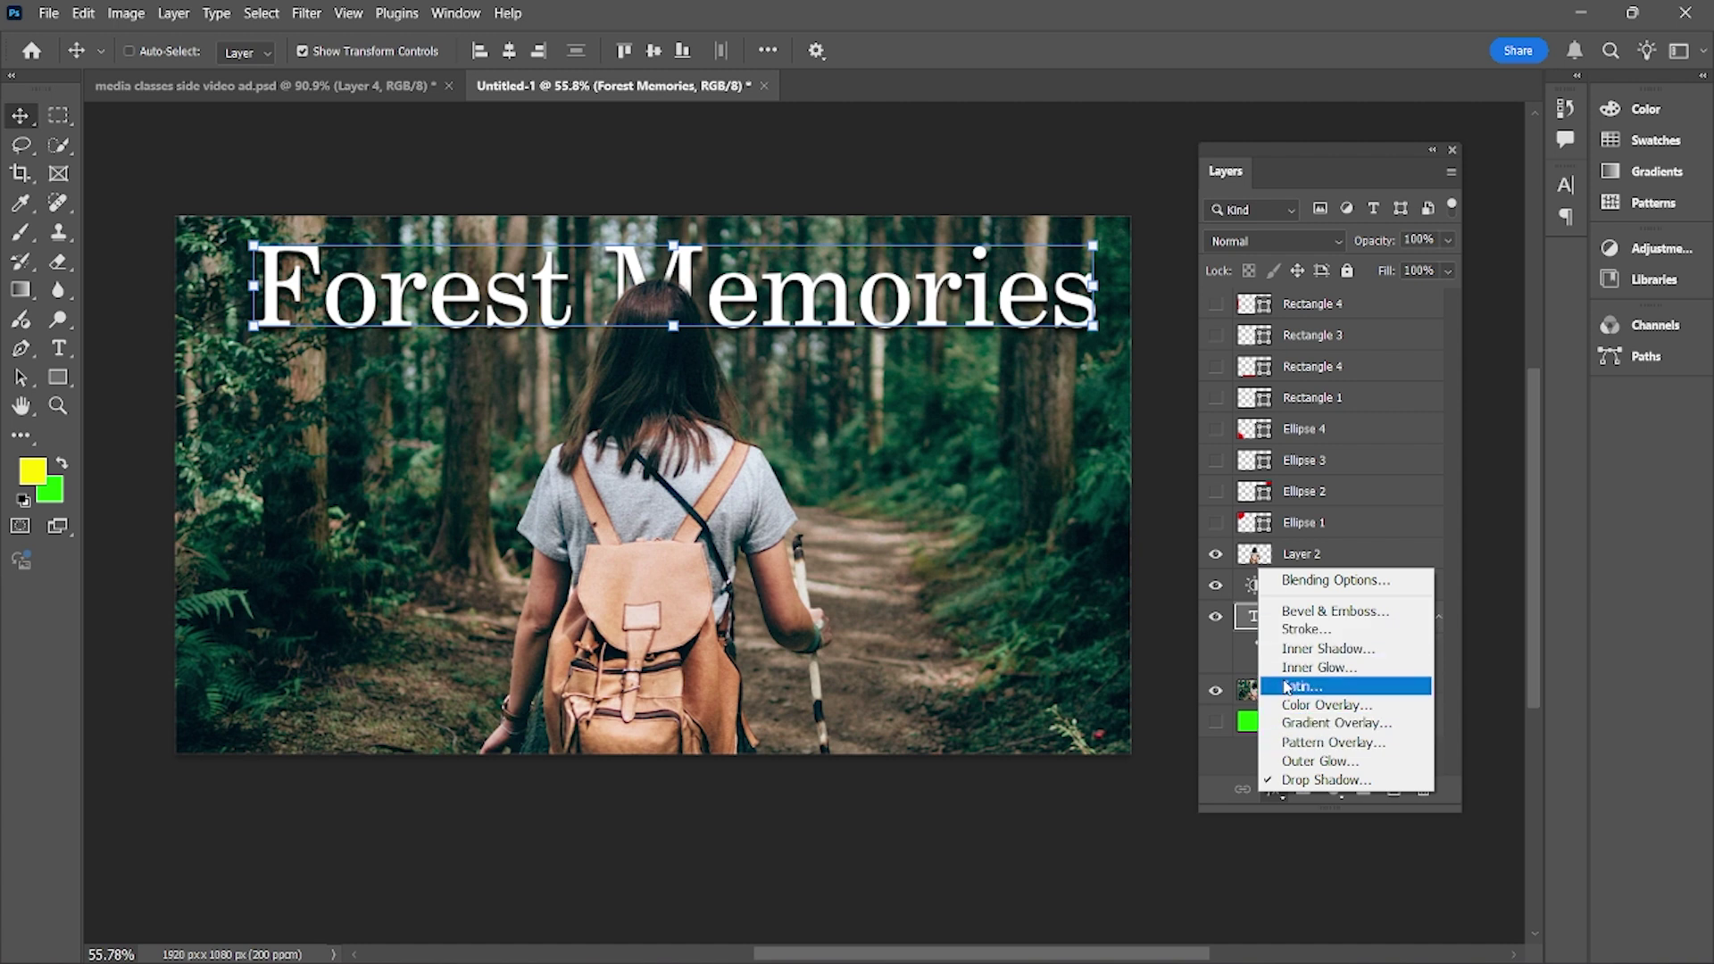
click(1315, 632)
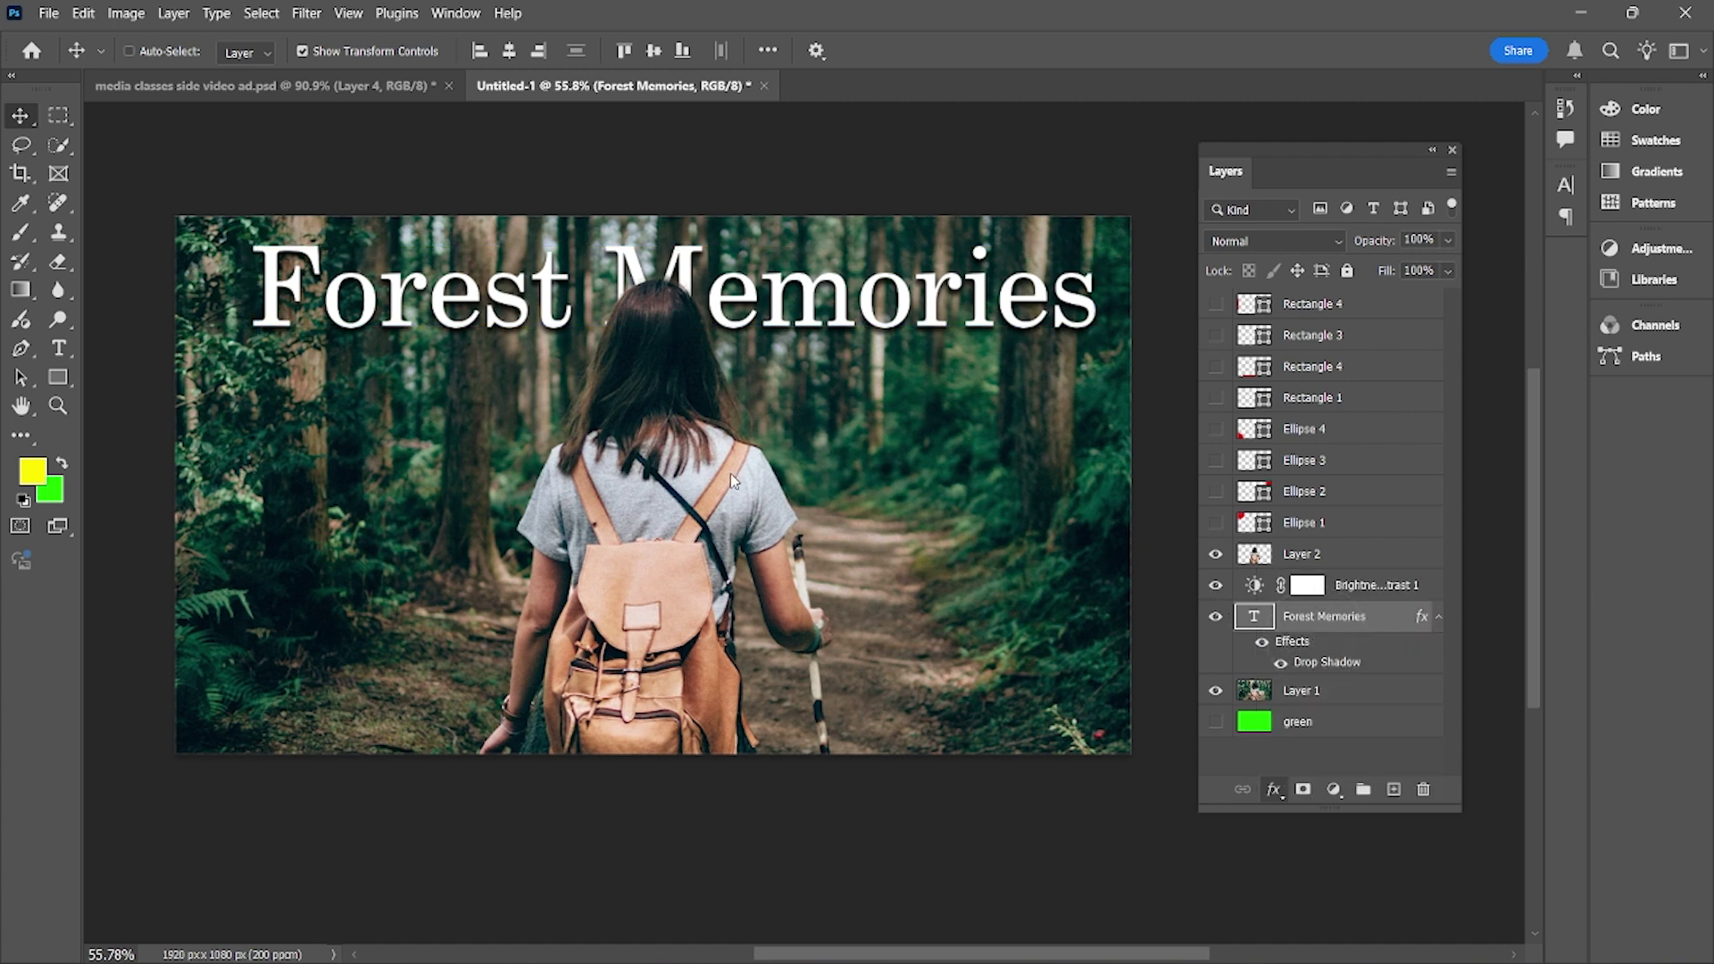
click(1198, 487)
drag(954, 290, 997, 189)
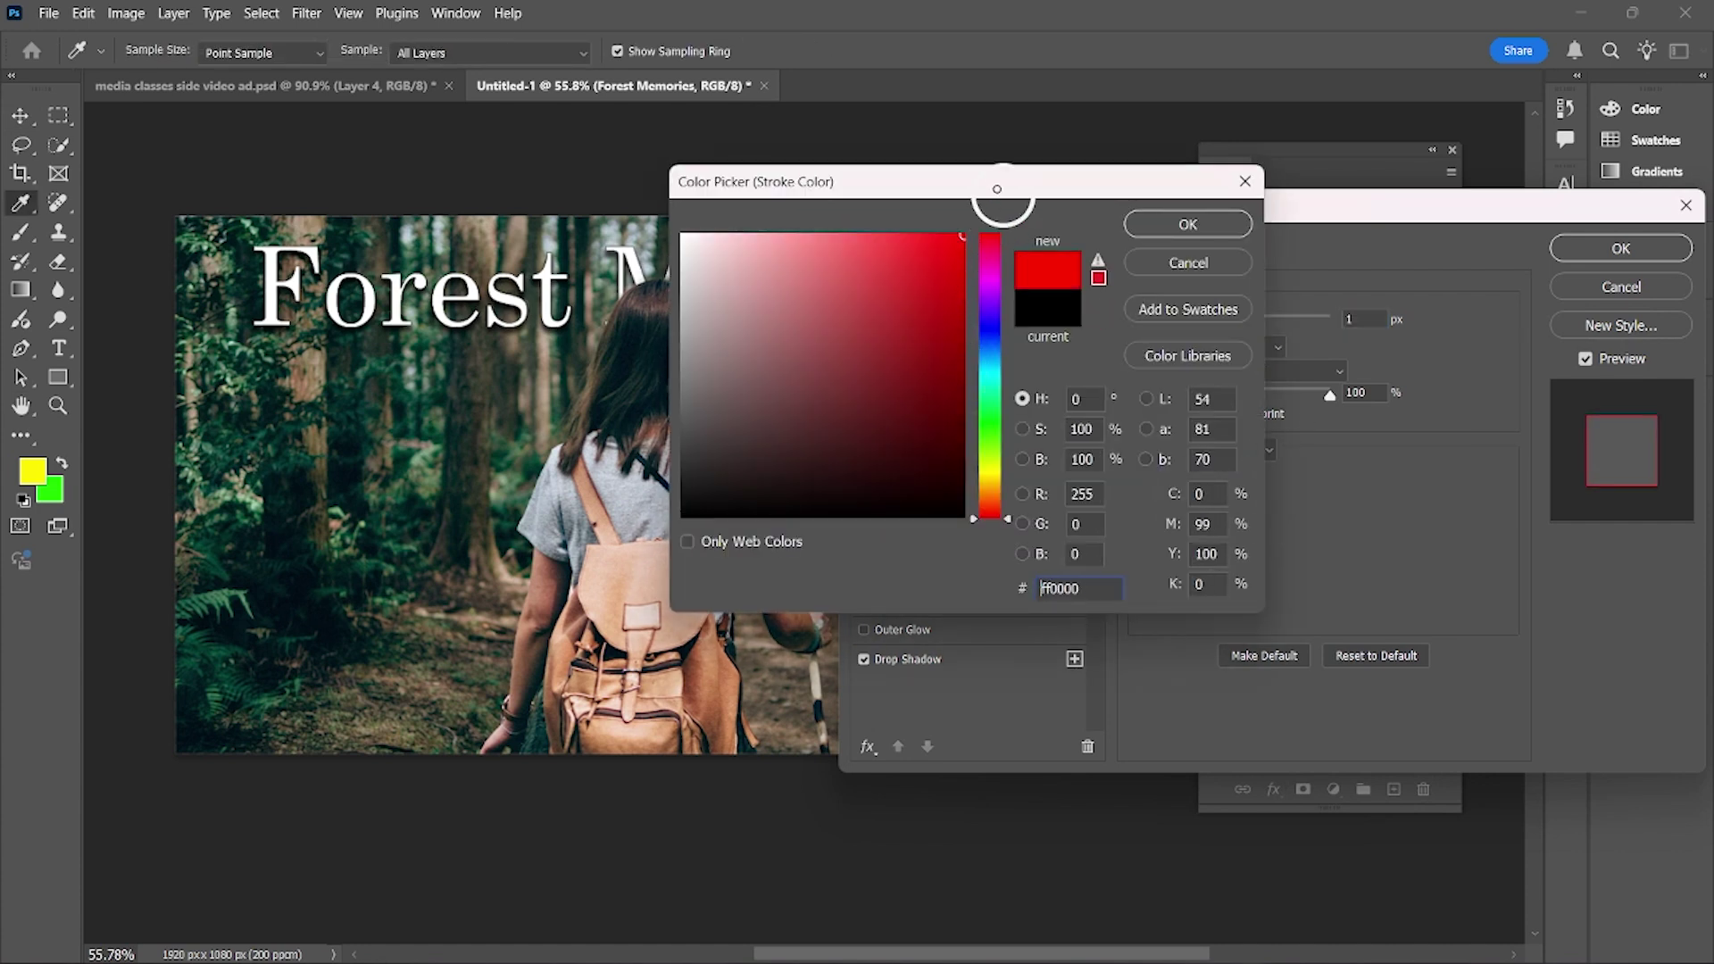
click(1187, 224)
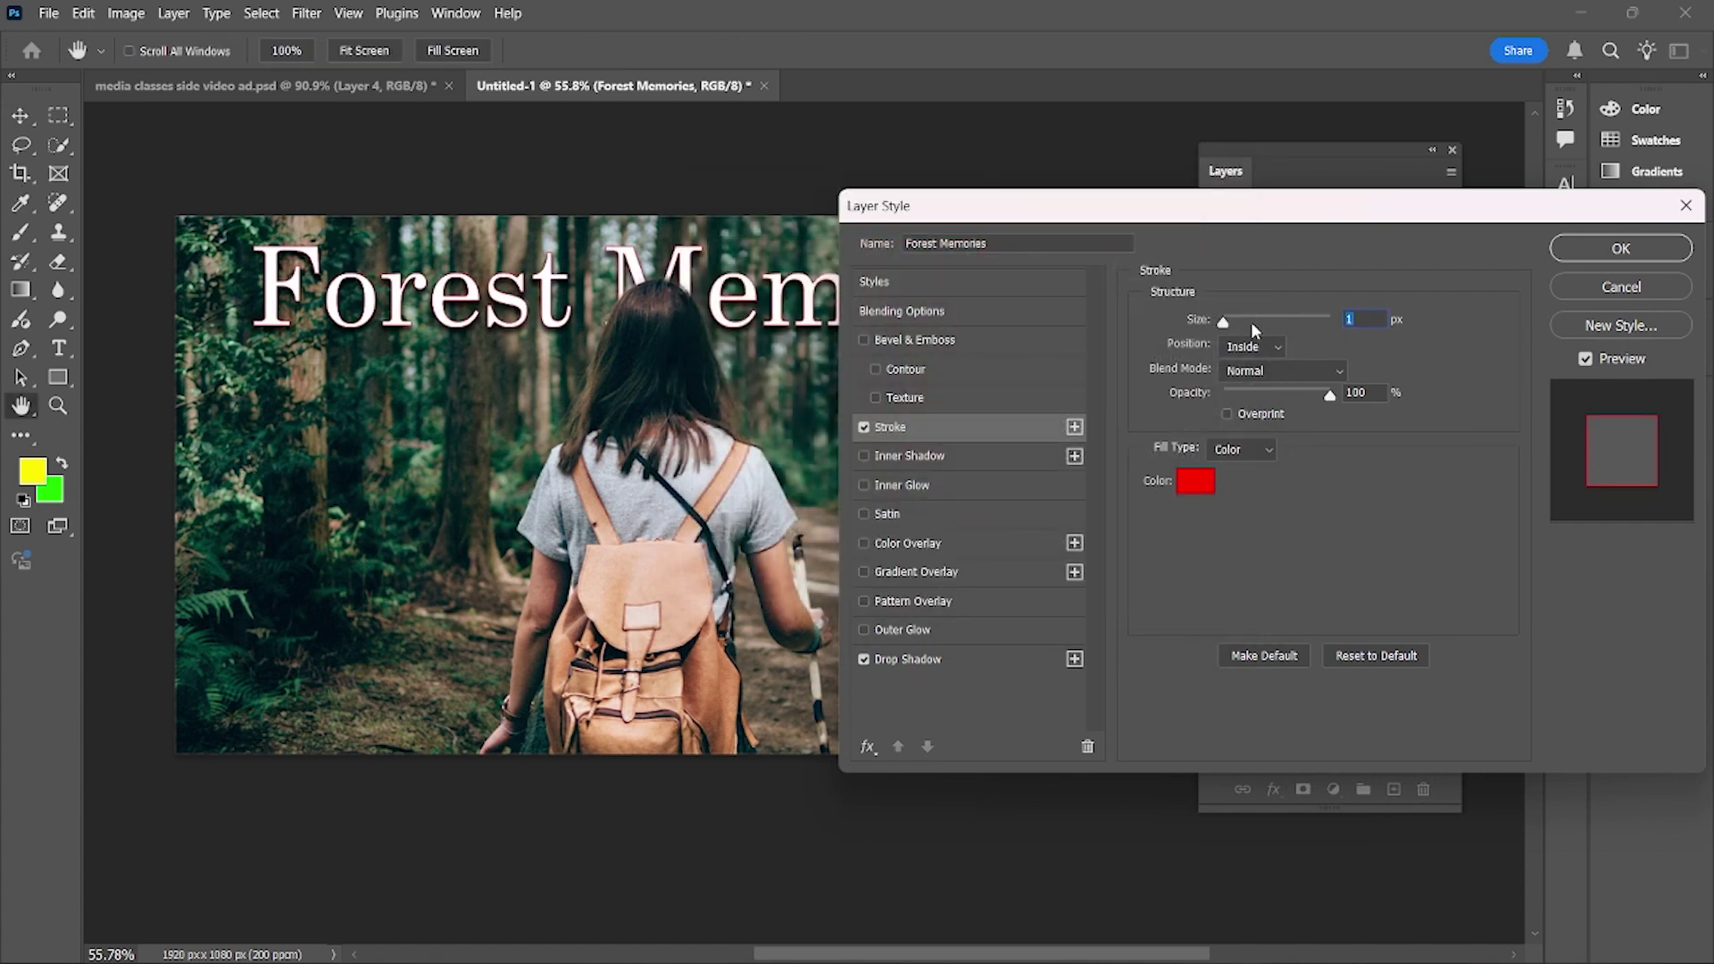
mouse_move(1227, 326)
mouse_down()
mouse_move(1260, 328)
mouse_move(1231, 330)
mouse_up()
click(1610, 255)
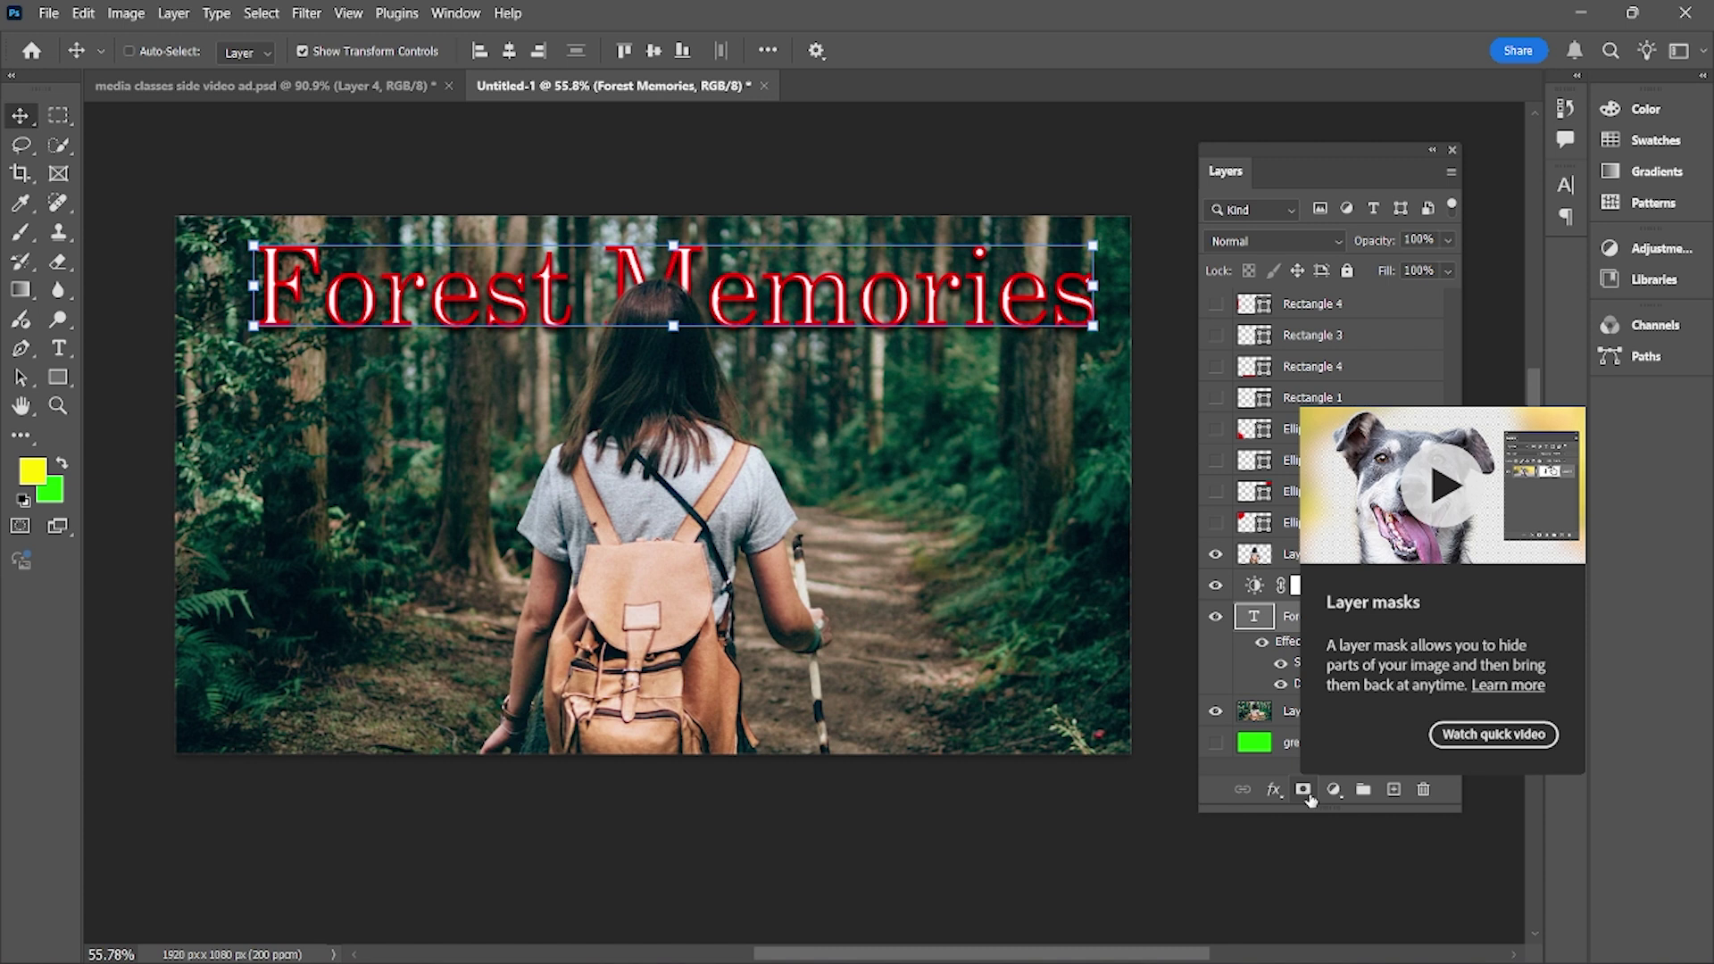
Select the hiker cut-out on Layer 2, and compare the image with the forest background on Layer 1 hidden and shown
click(1322, 553)
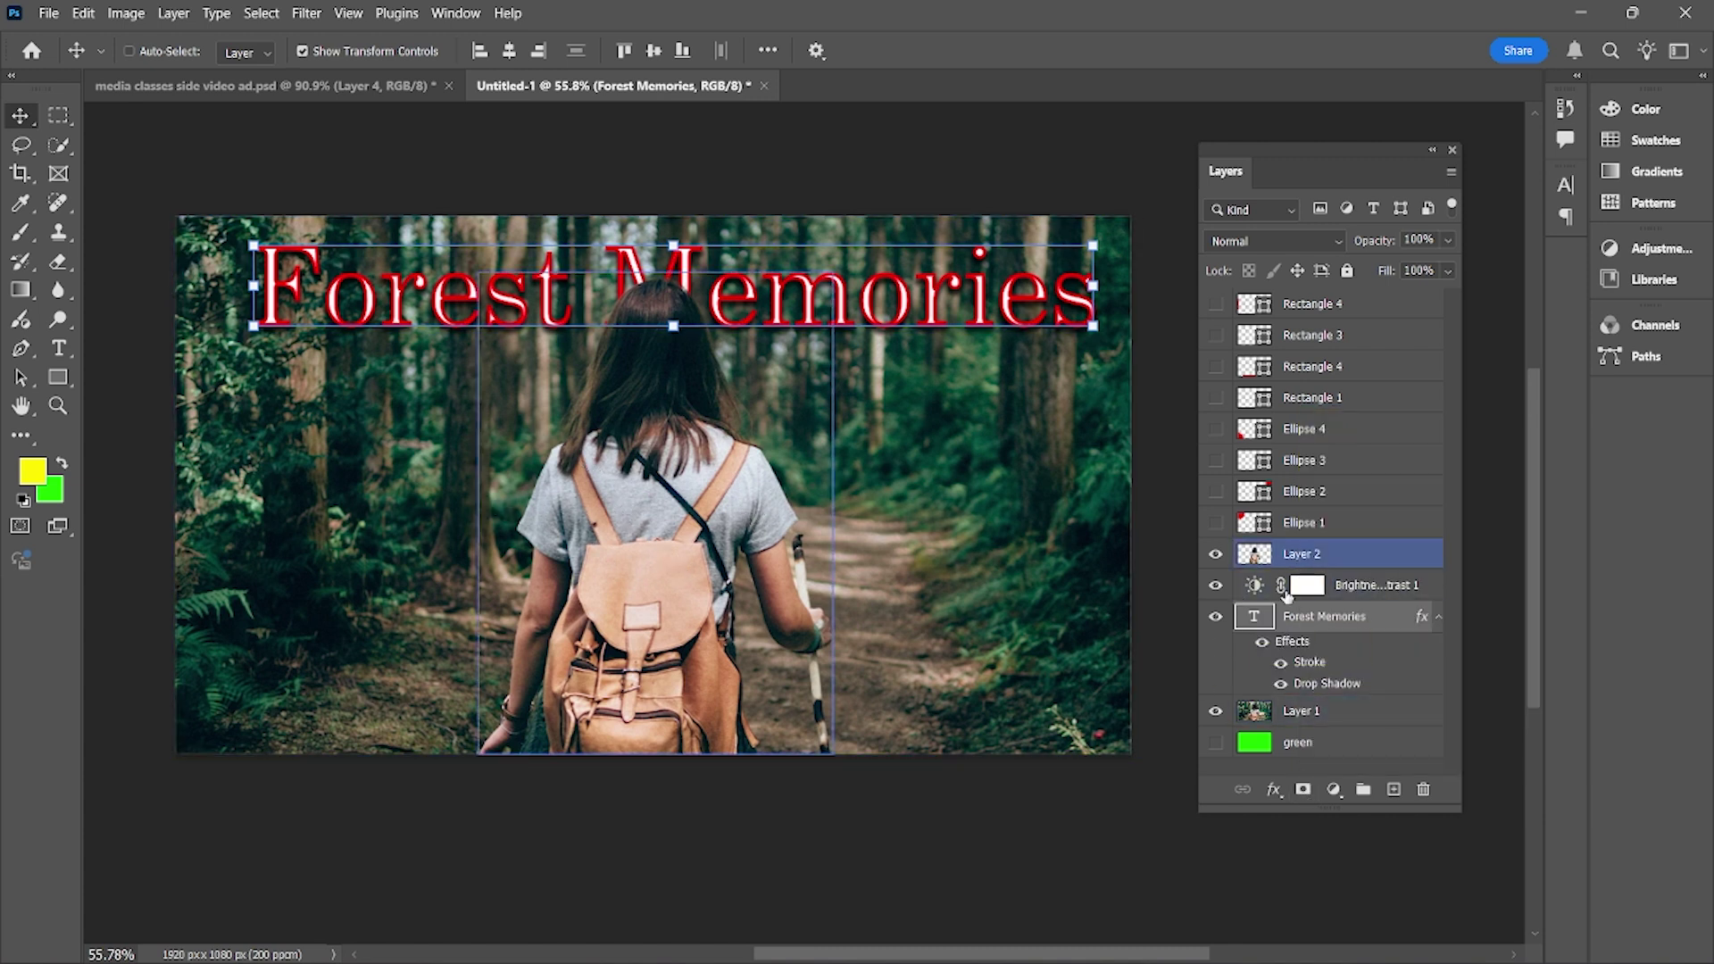
click(1309, 533)
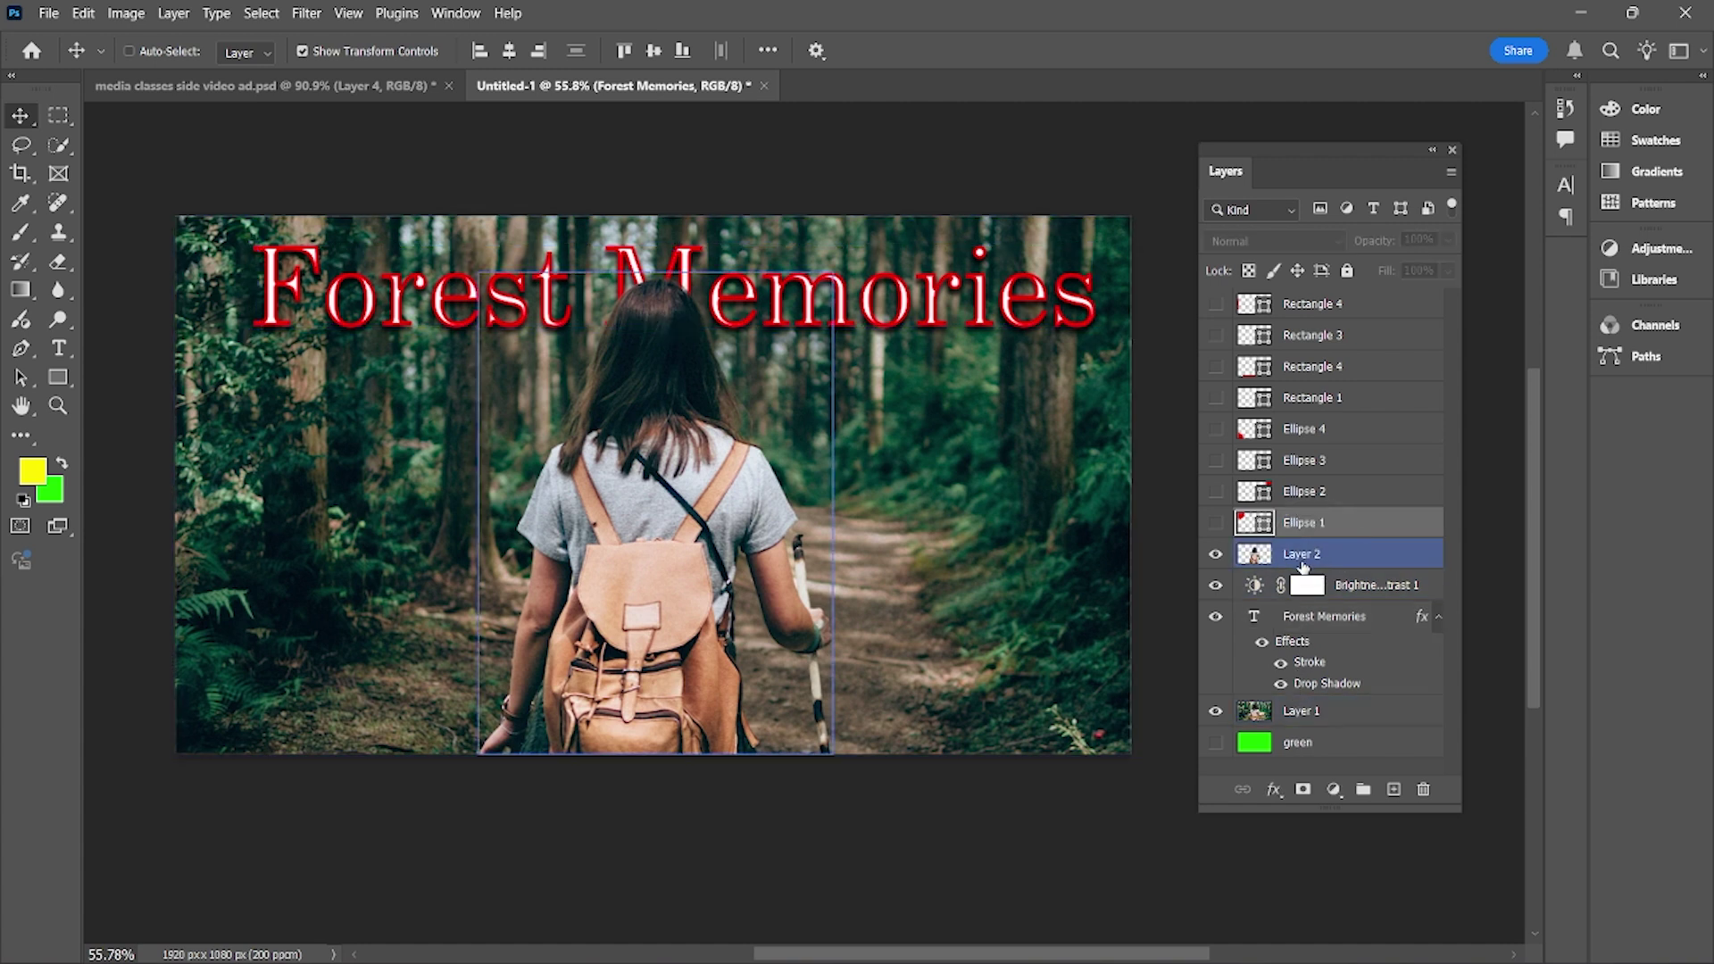
click(1303, 564)
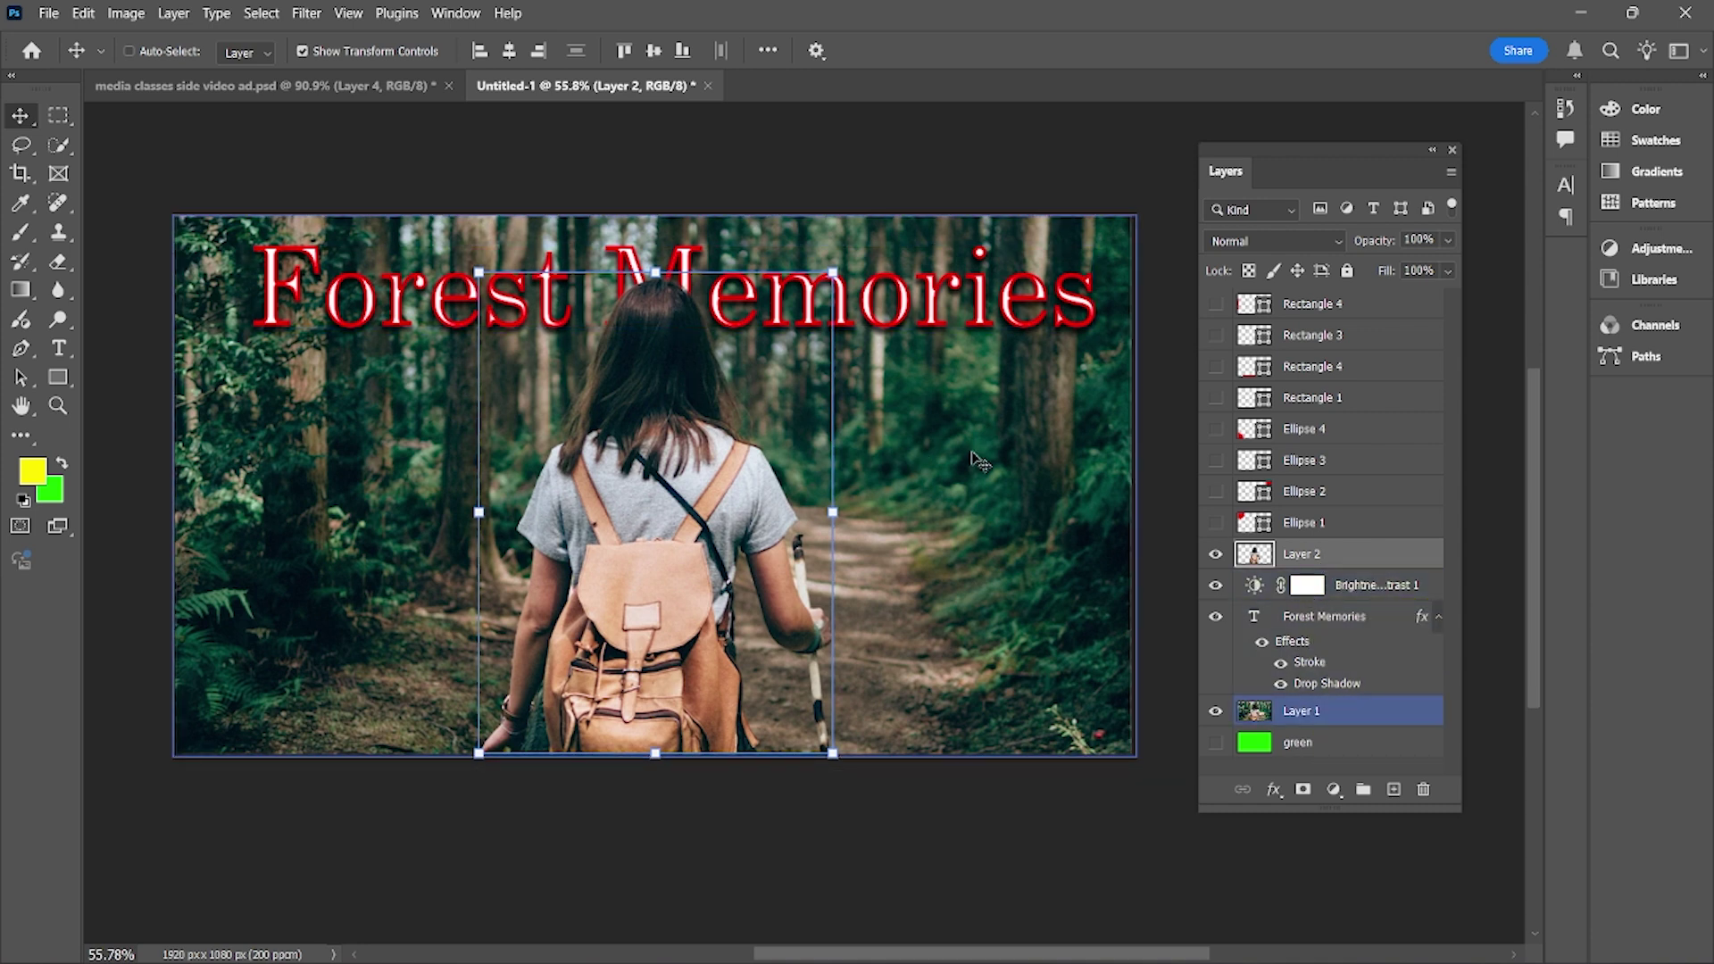
click(1216, 712)
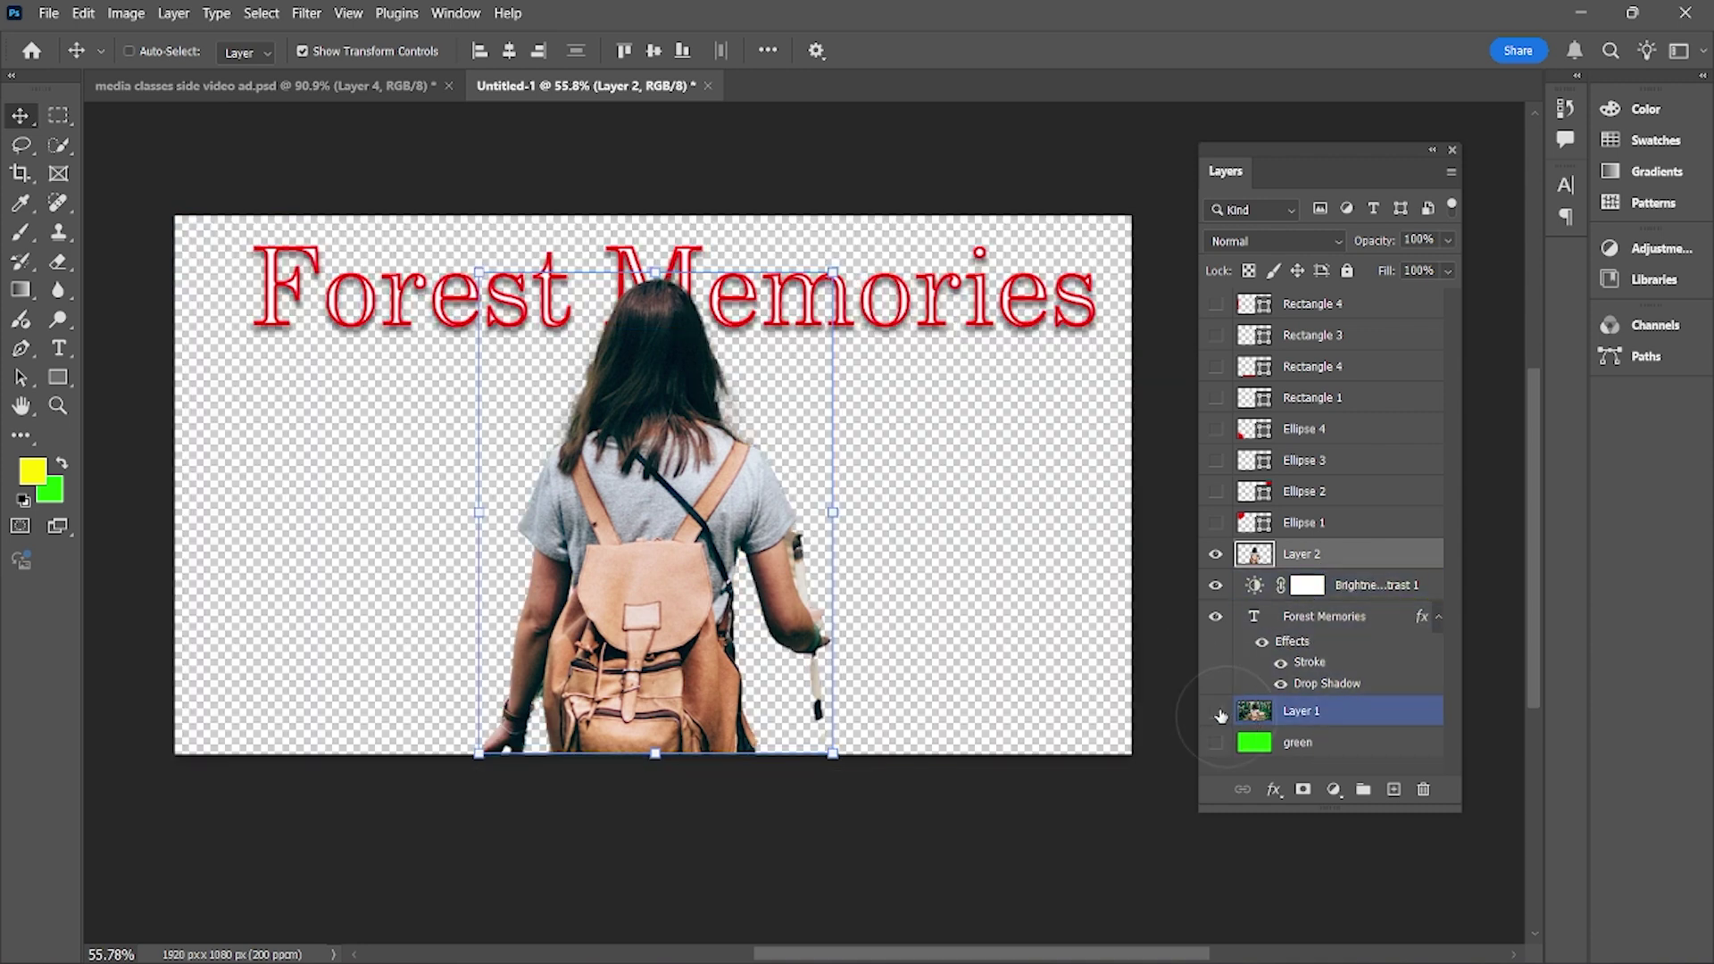
click(1216, 711)
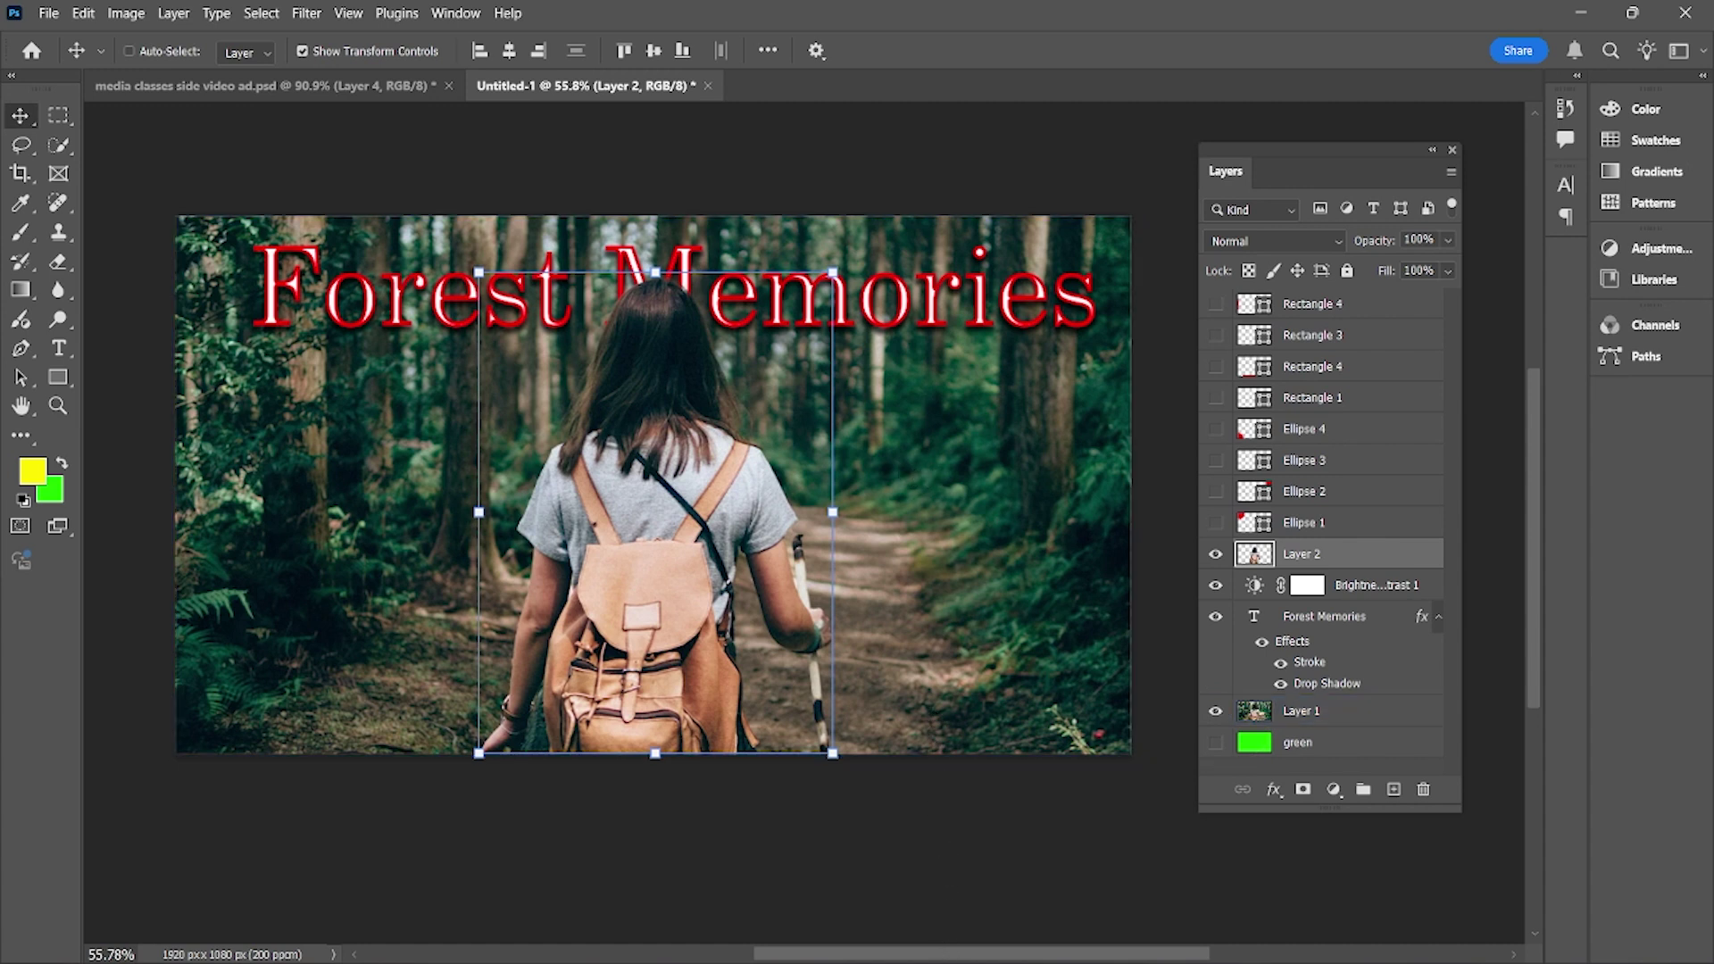
Switch to Chrome and copy the mountain-landscape.jpg image of the sunset meadow
click(1574, 12)
mouse_move(991, 954)
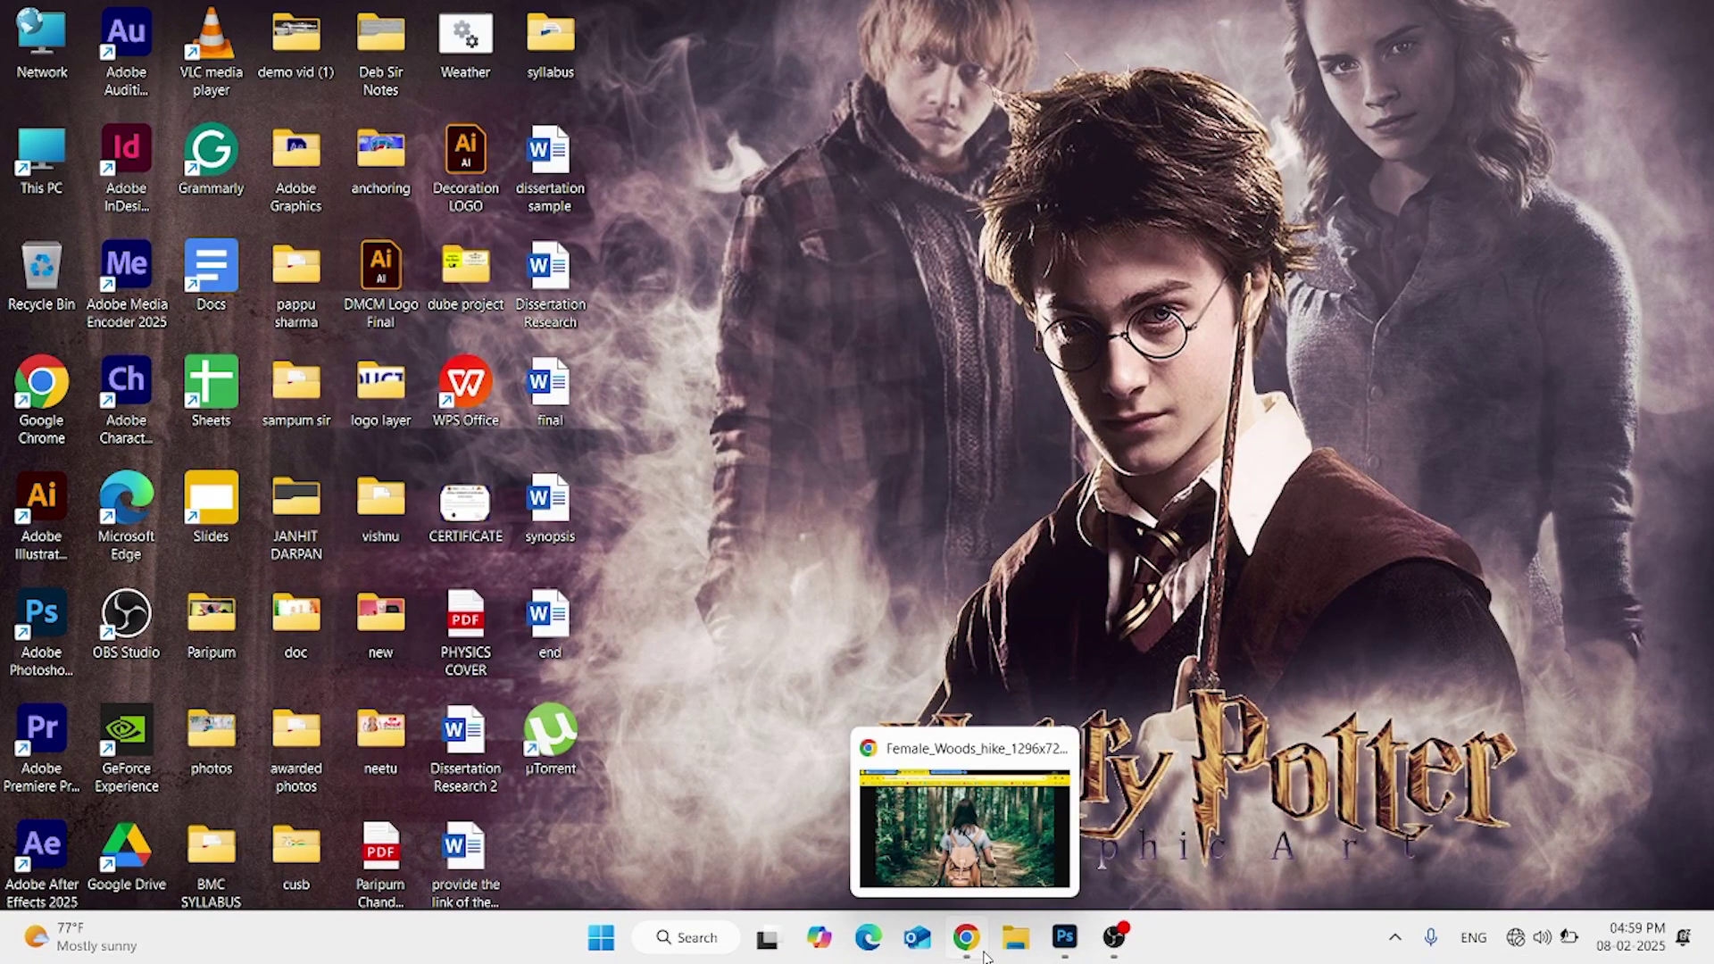
click(974, 953)
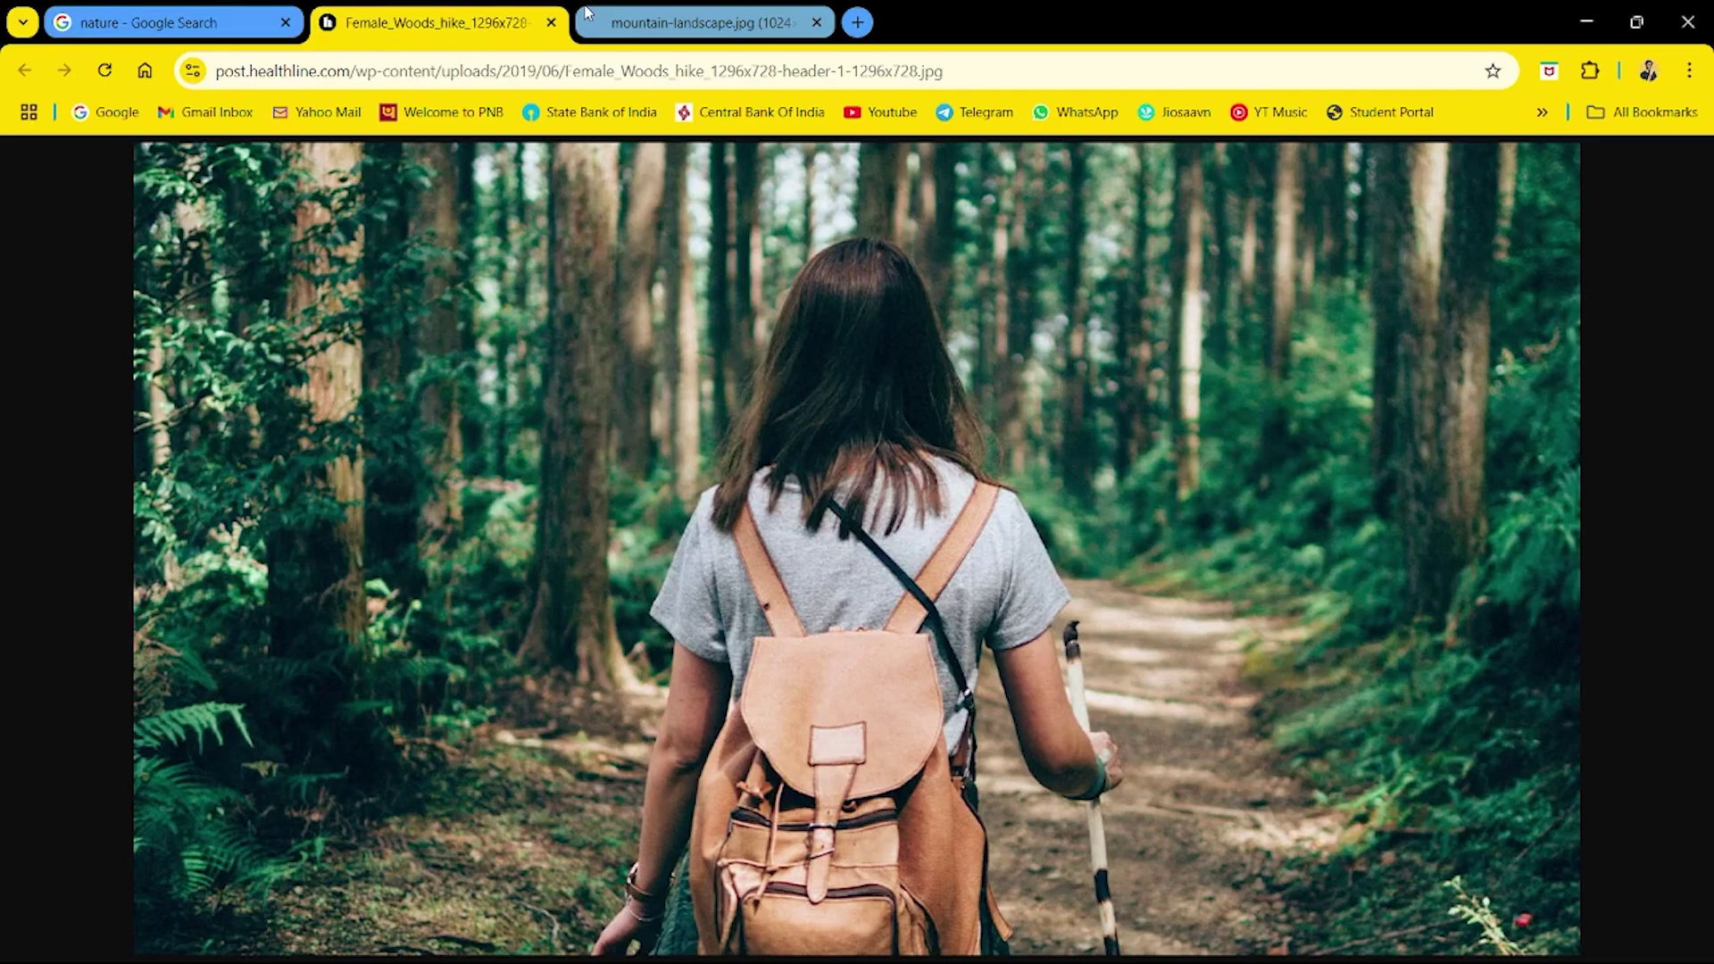
click(607, 13)
right_click(811, 486)
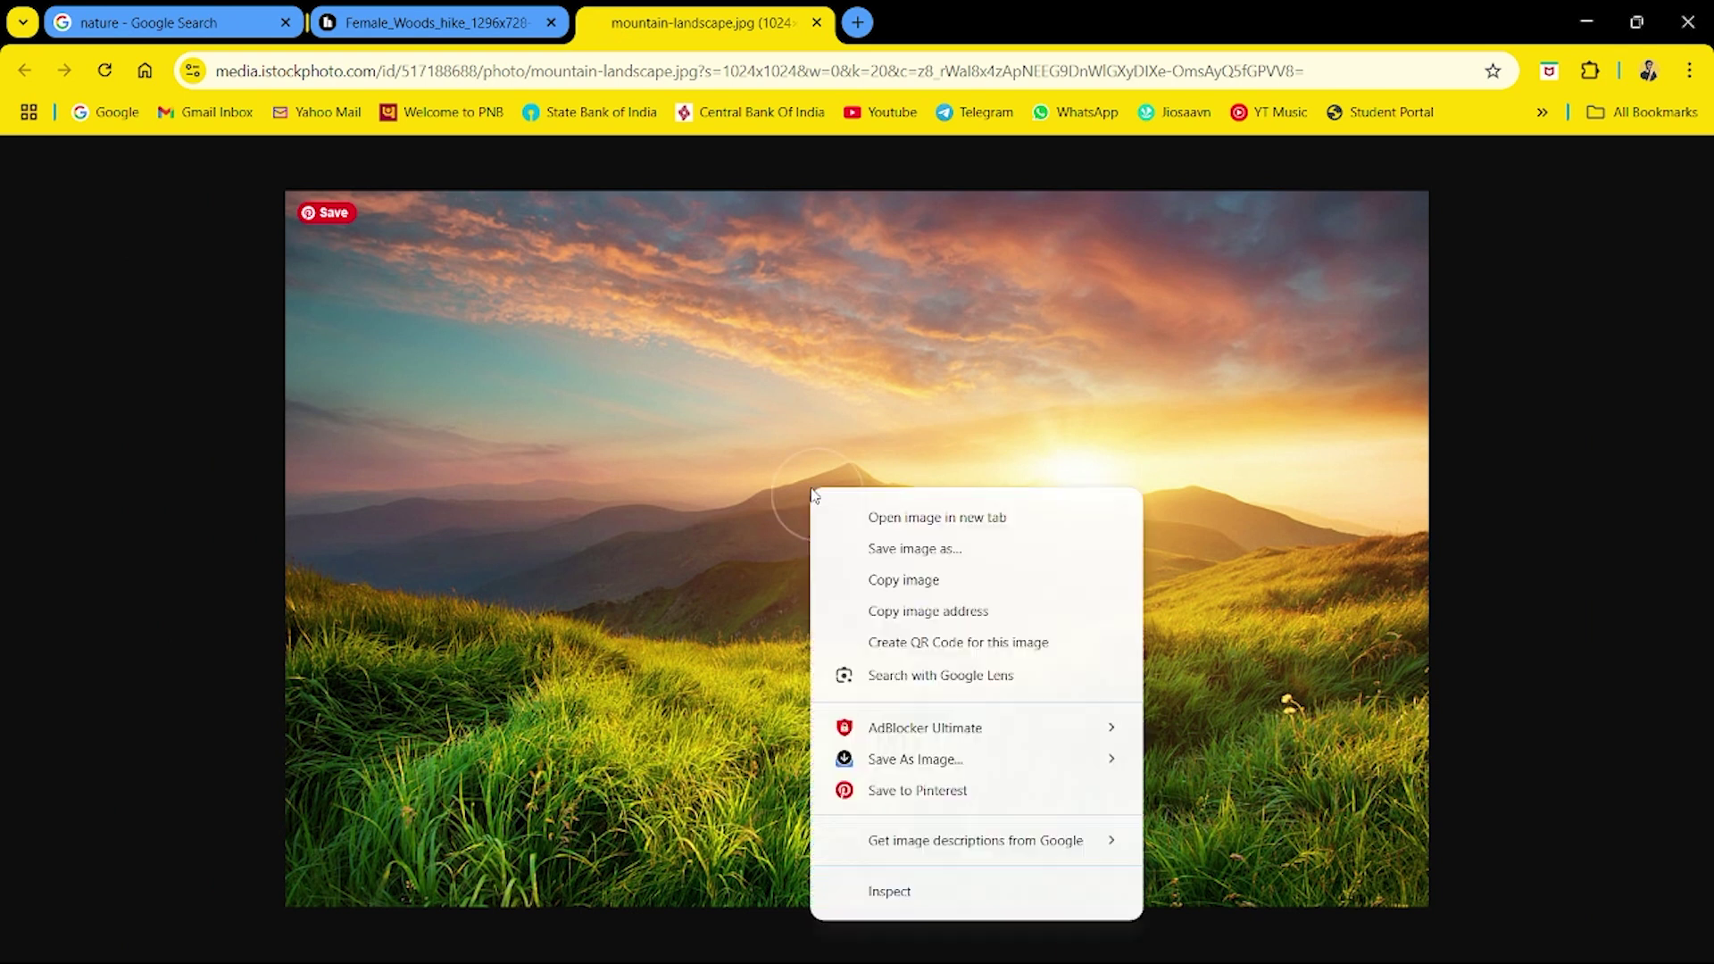
click(897, 579)
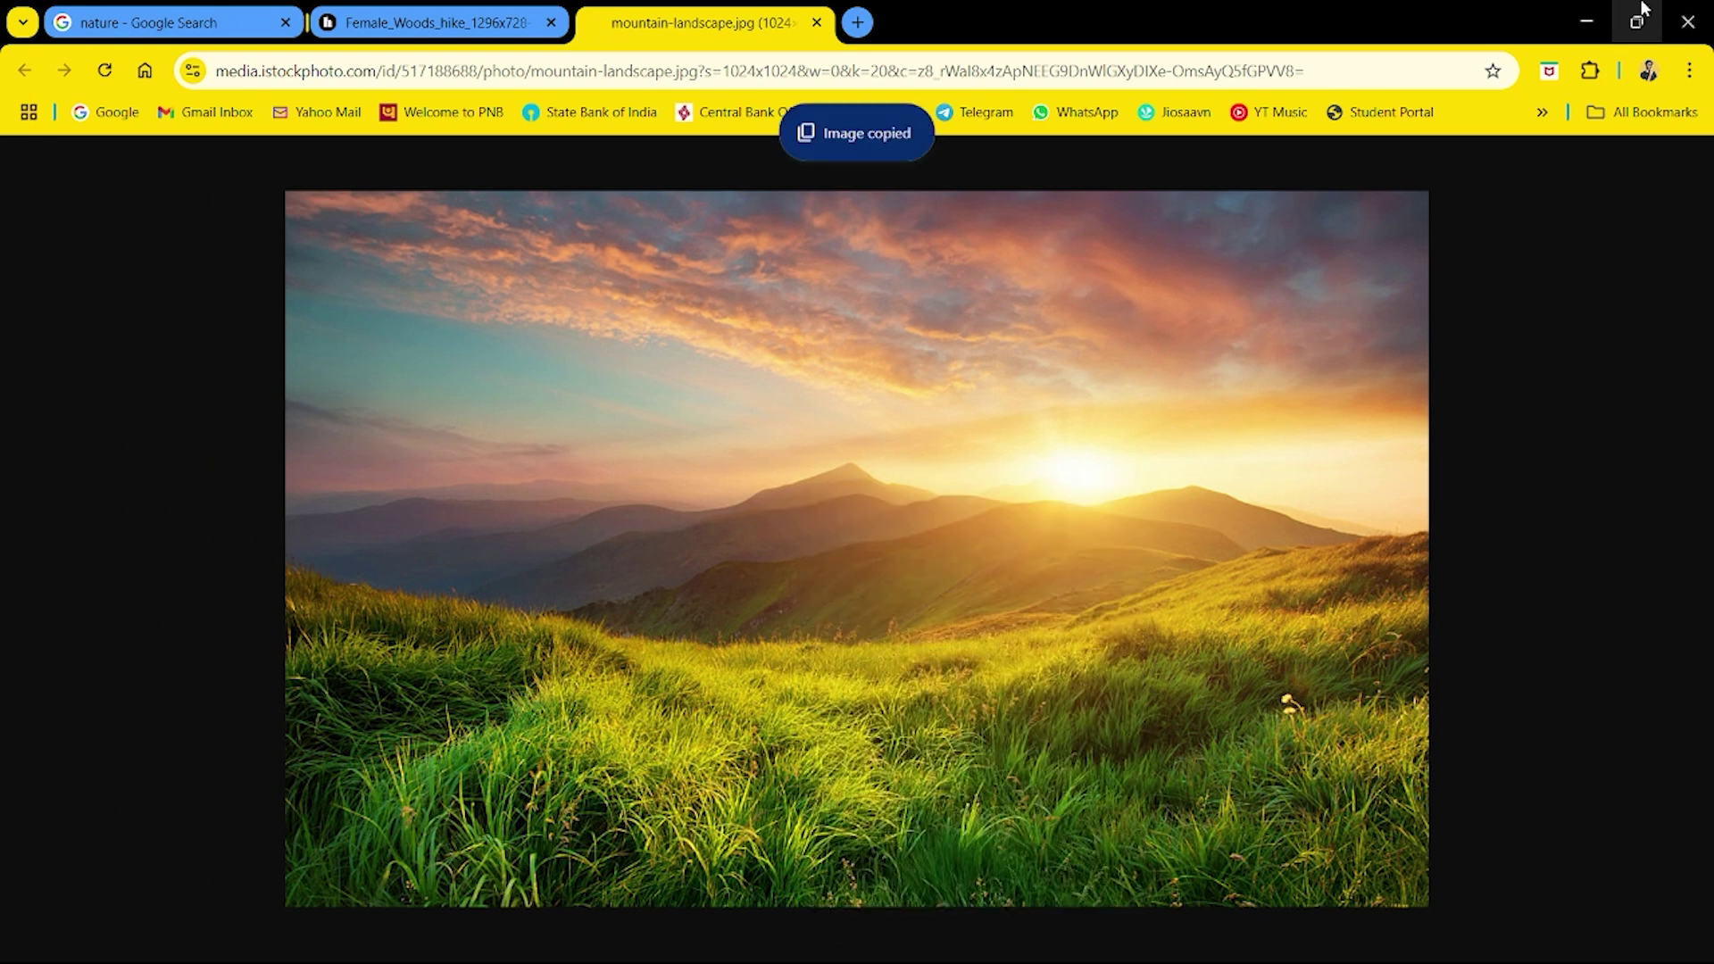
click(1586, 21)
Return to Photoshop, paste the landscape above the hiker layer, and scale it to about 189.55% so it covers the canvas
click(1065, 937)
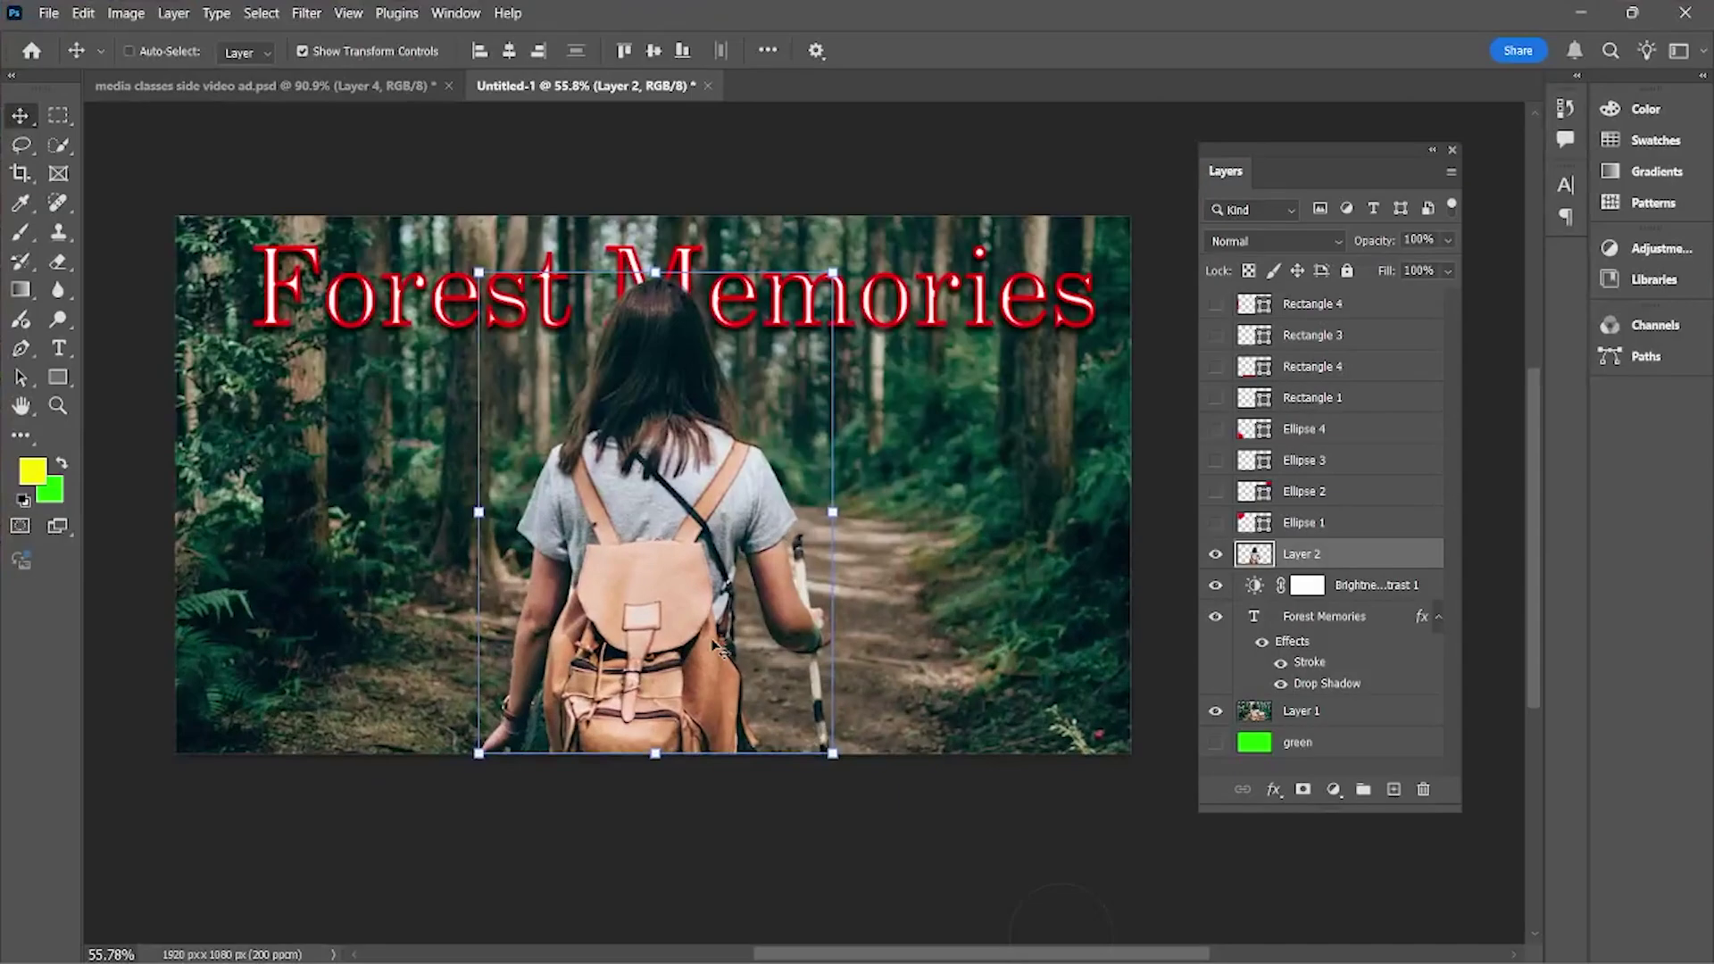
key(ctrl+v)
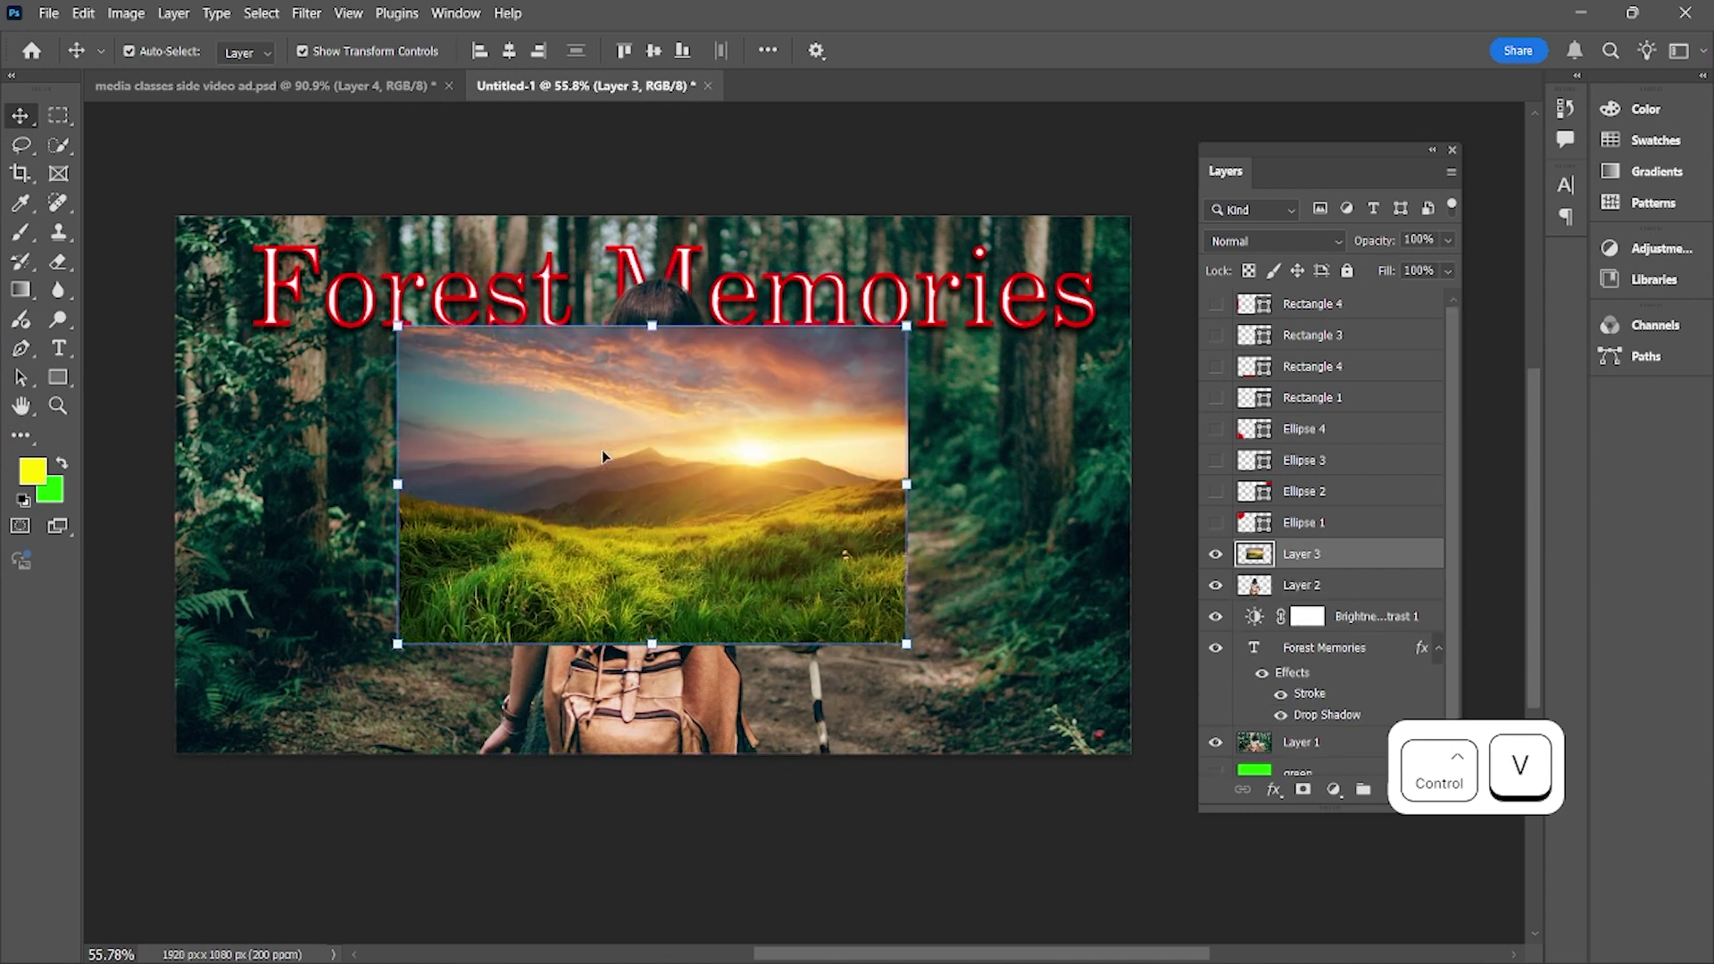
drag(905, 641, 1132, 799)
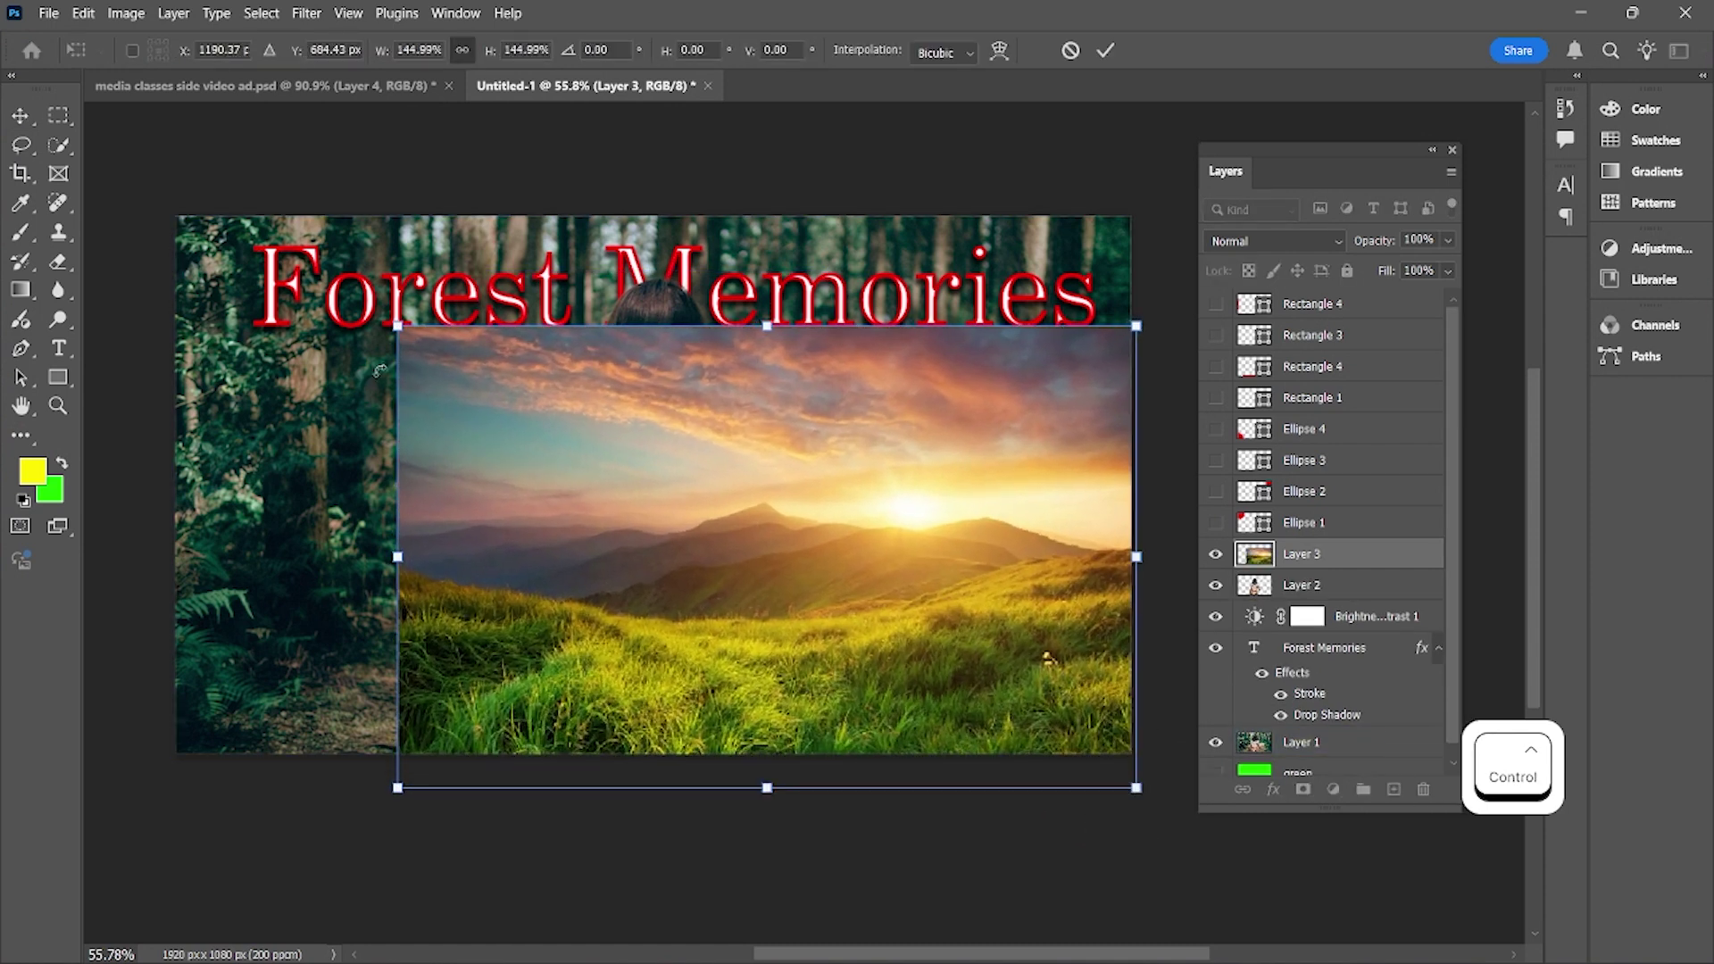
drag(398, 326, 139, 237)
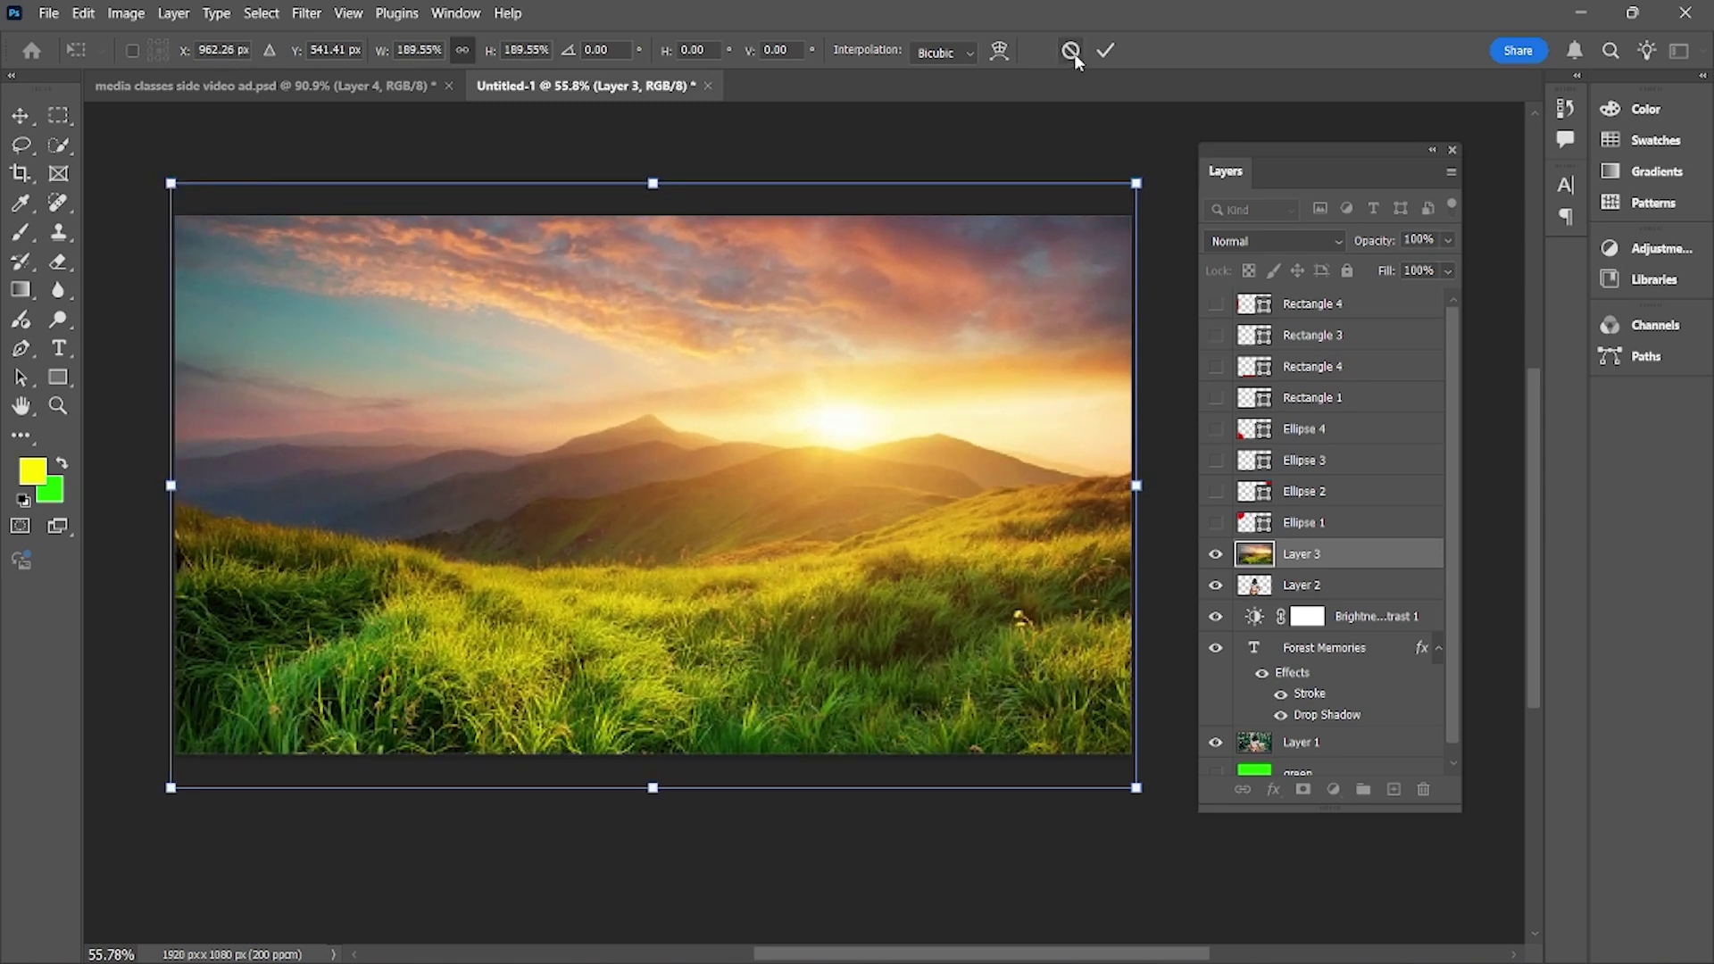
click(1106, 50)
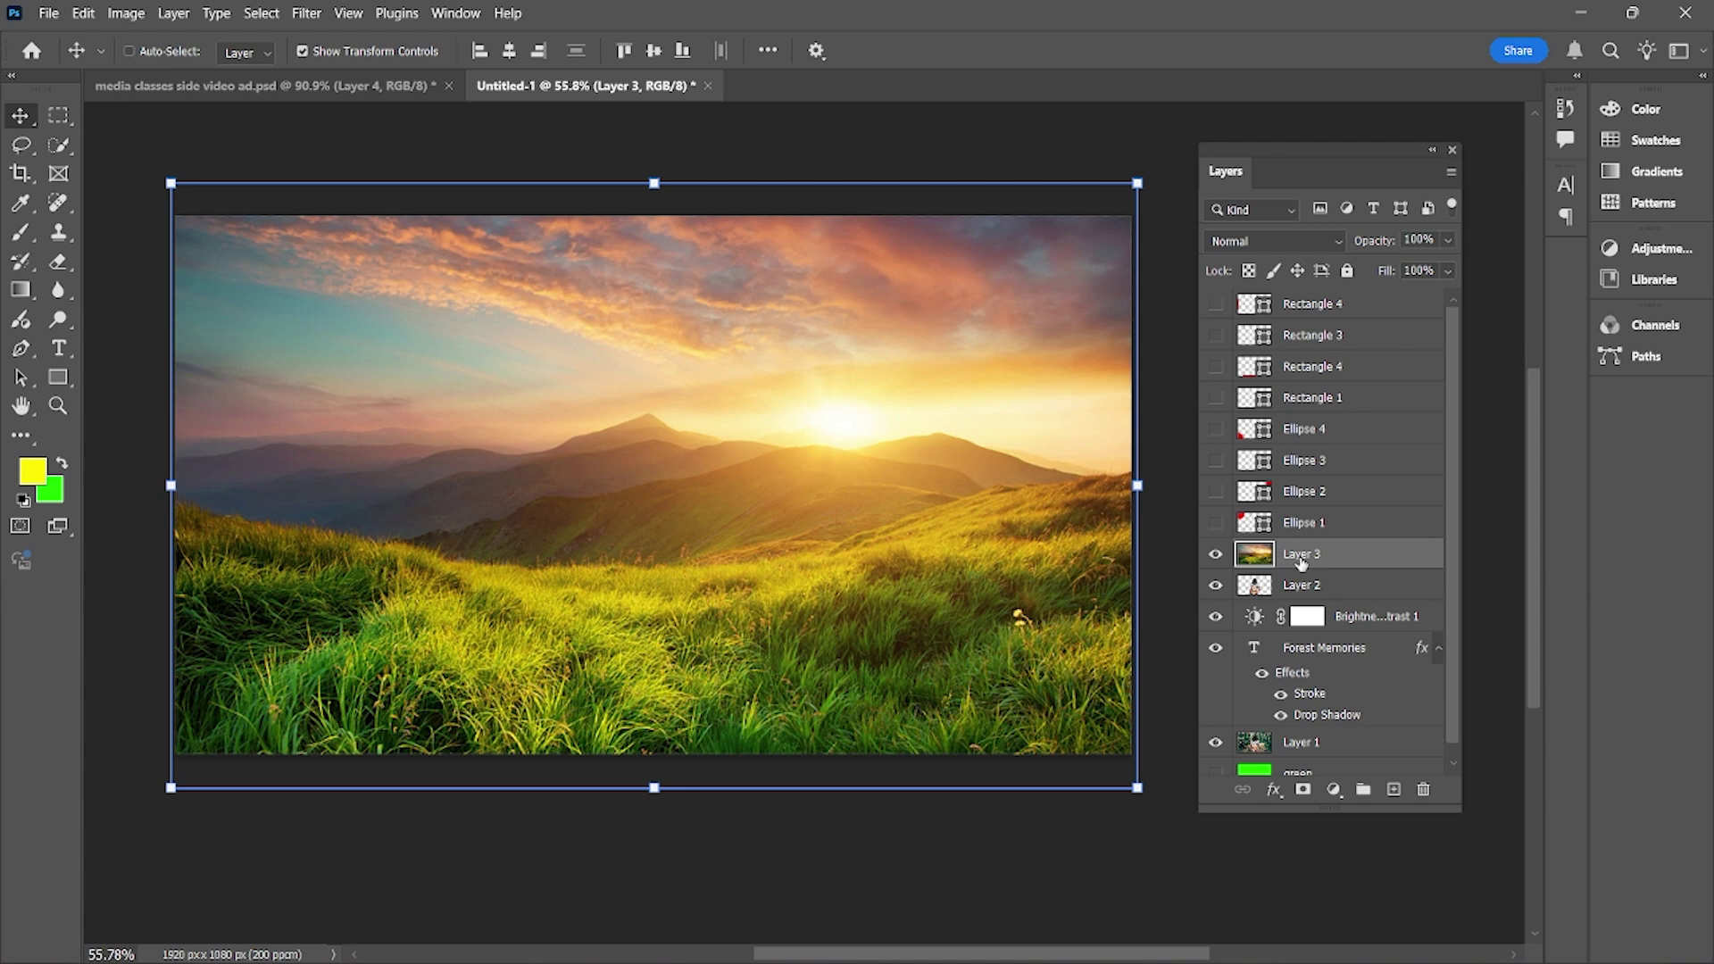
Move the landscape on Layer 3 directly below the Forest Memories text layer, and compare the image with it hidden and shown
drag(1302, 563, 1321, 720)
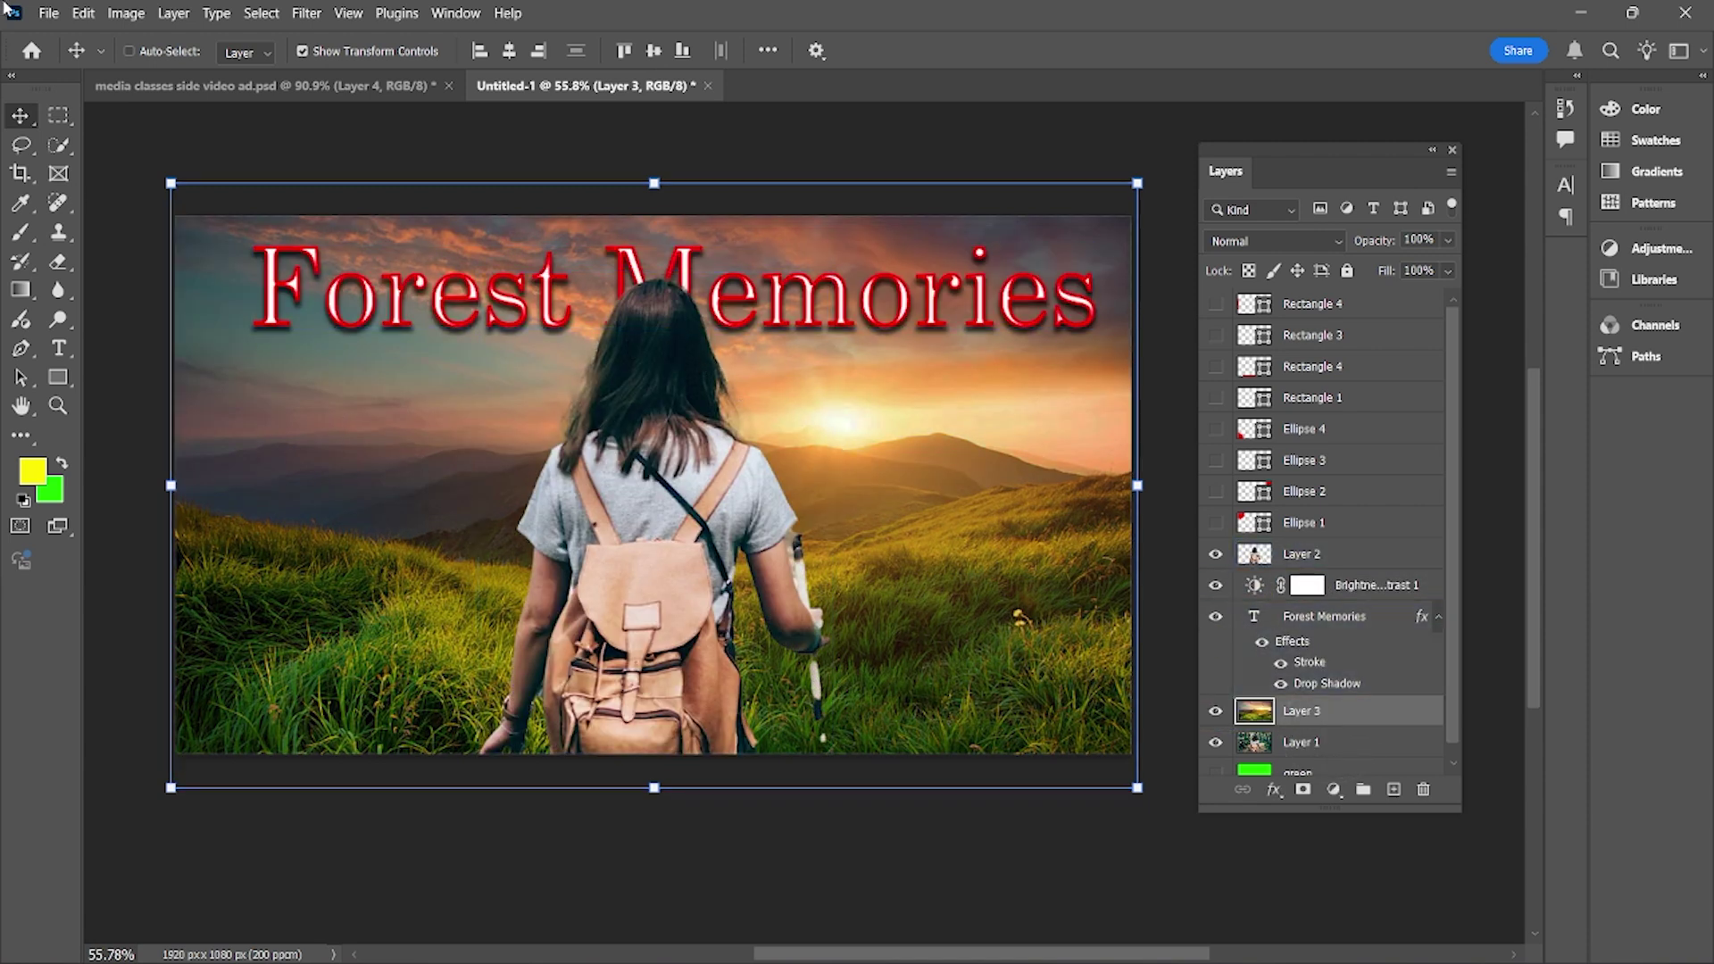
scroll(1355, 673, down, 1)
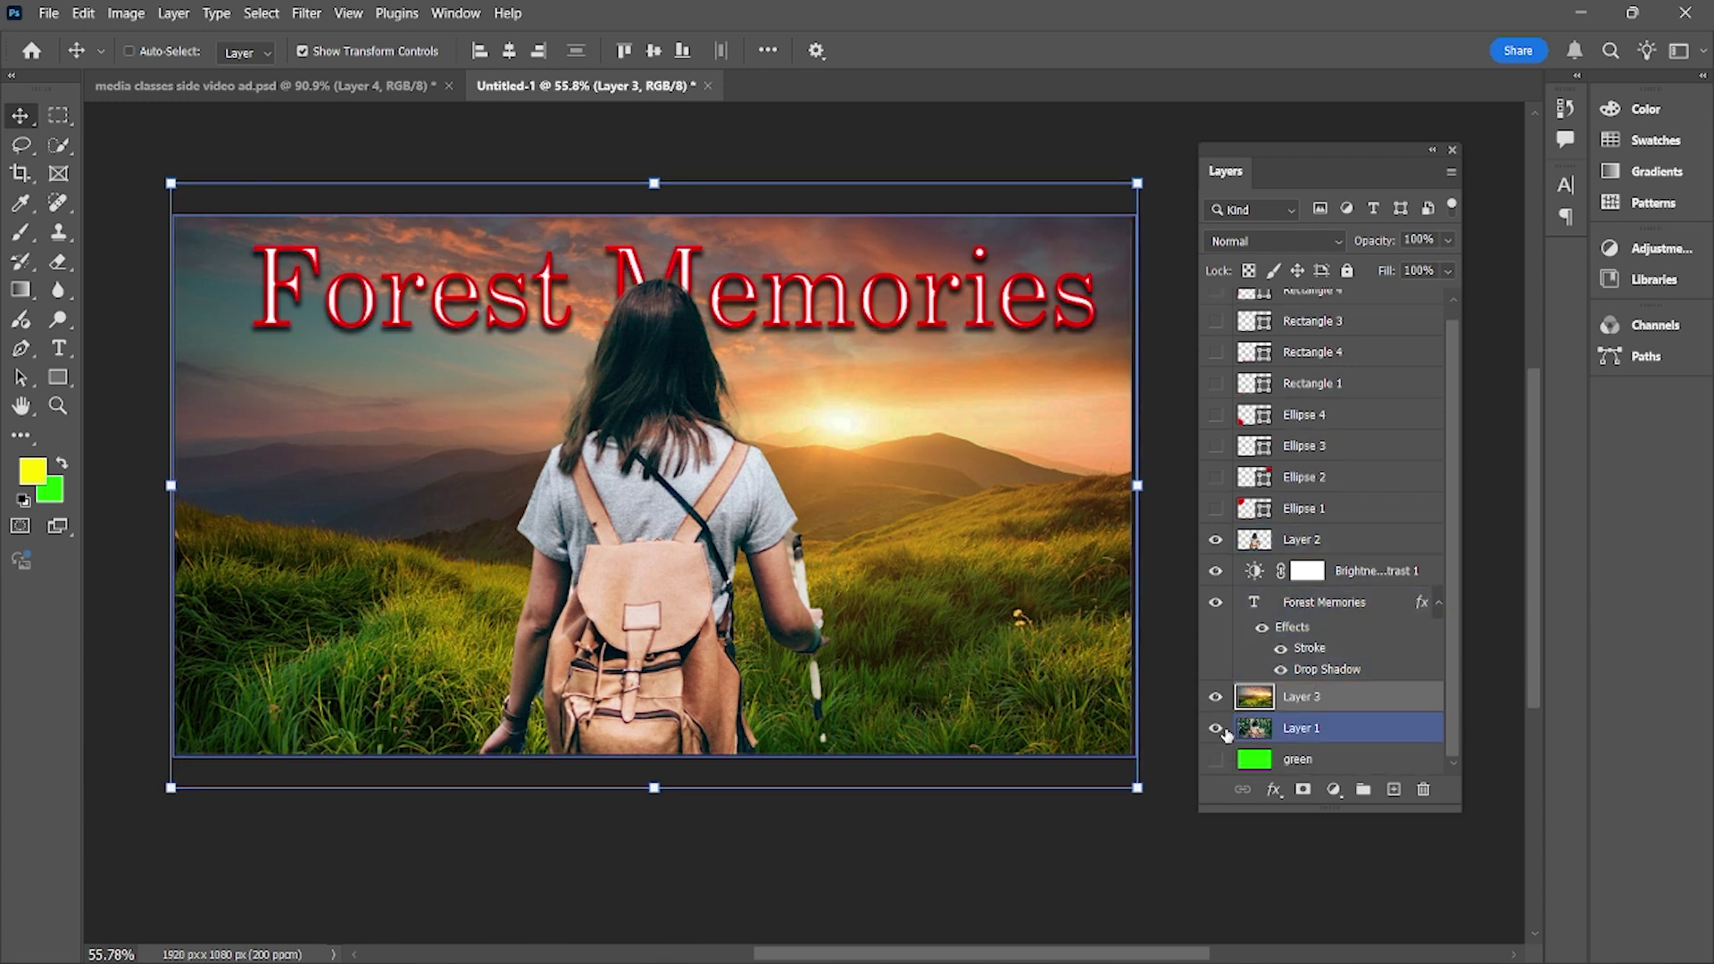
click(1216, 697)
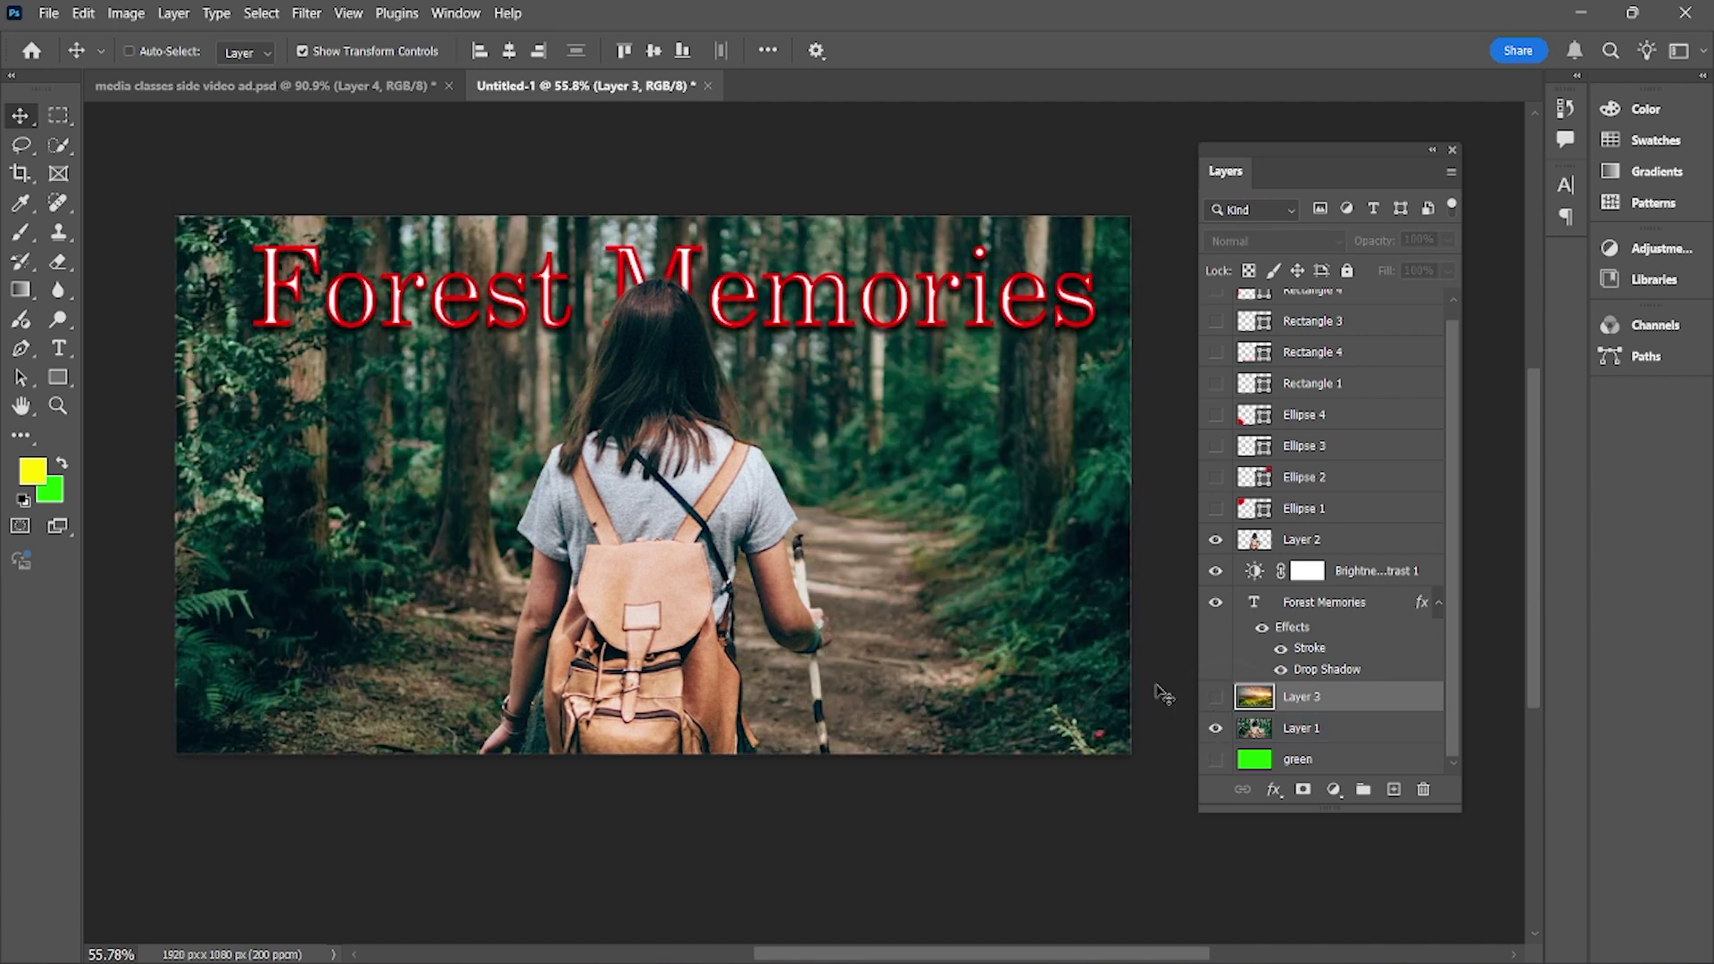
click(1216, 698)
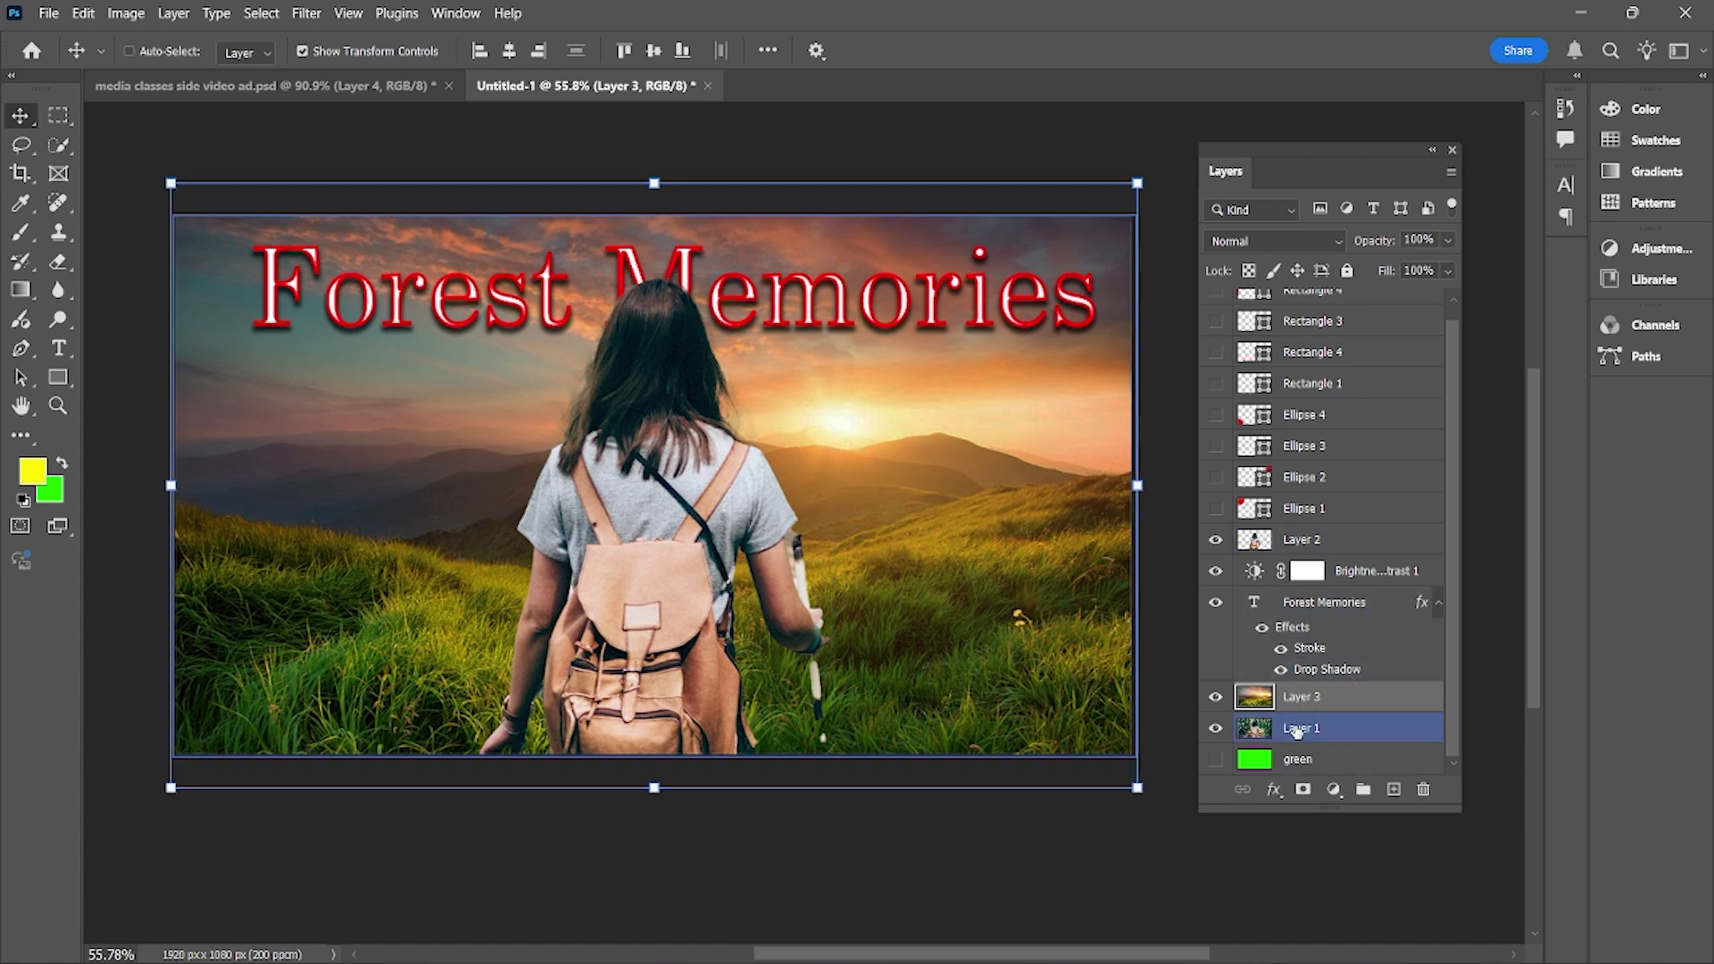
Add a Brightness/Contrast adjustment layer above Layer 3 with Brightness -12 and Contrast 64
click(1334, 790)
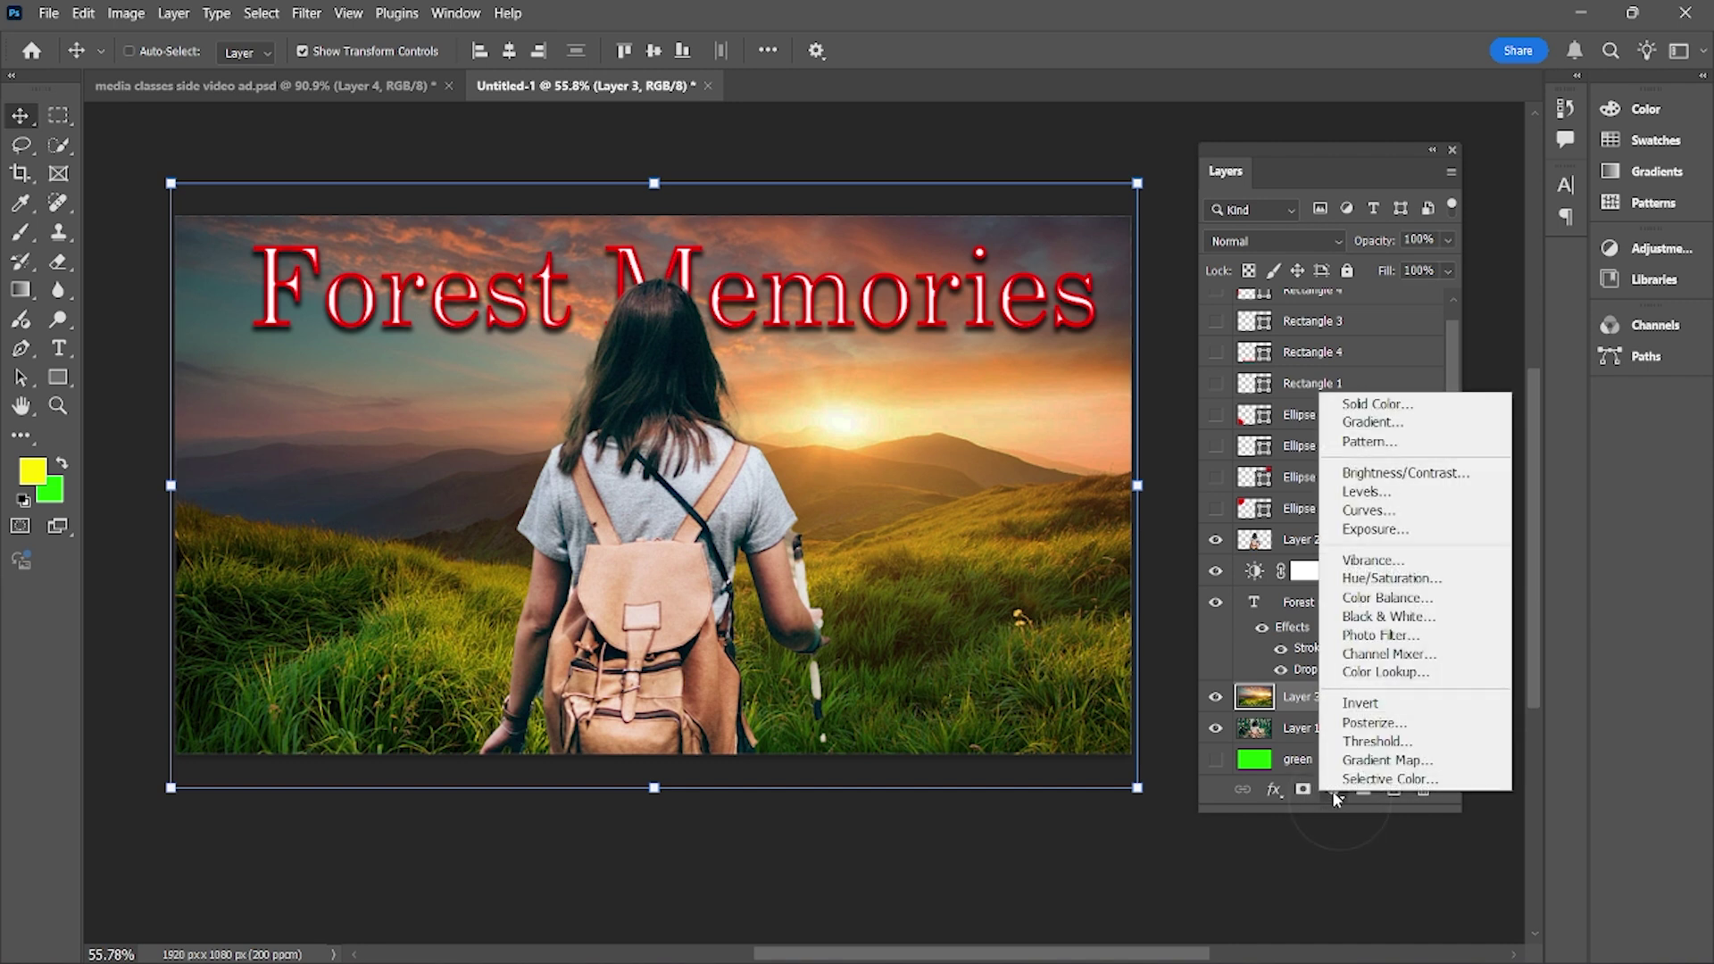
click(1403, 483)
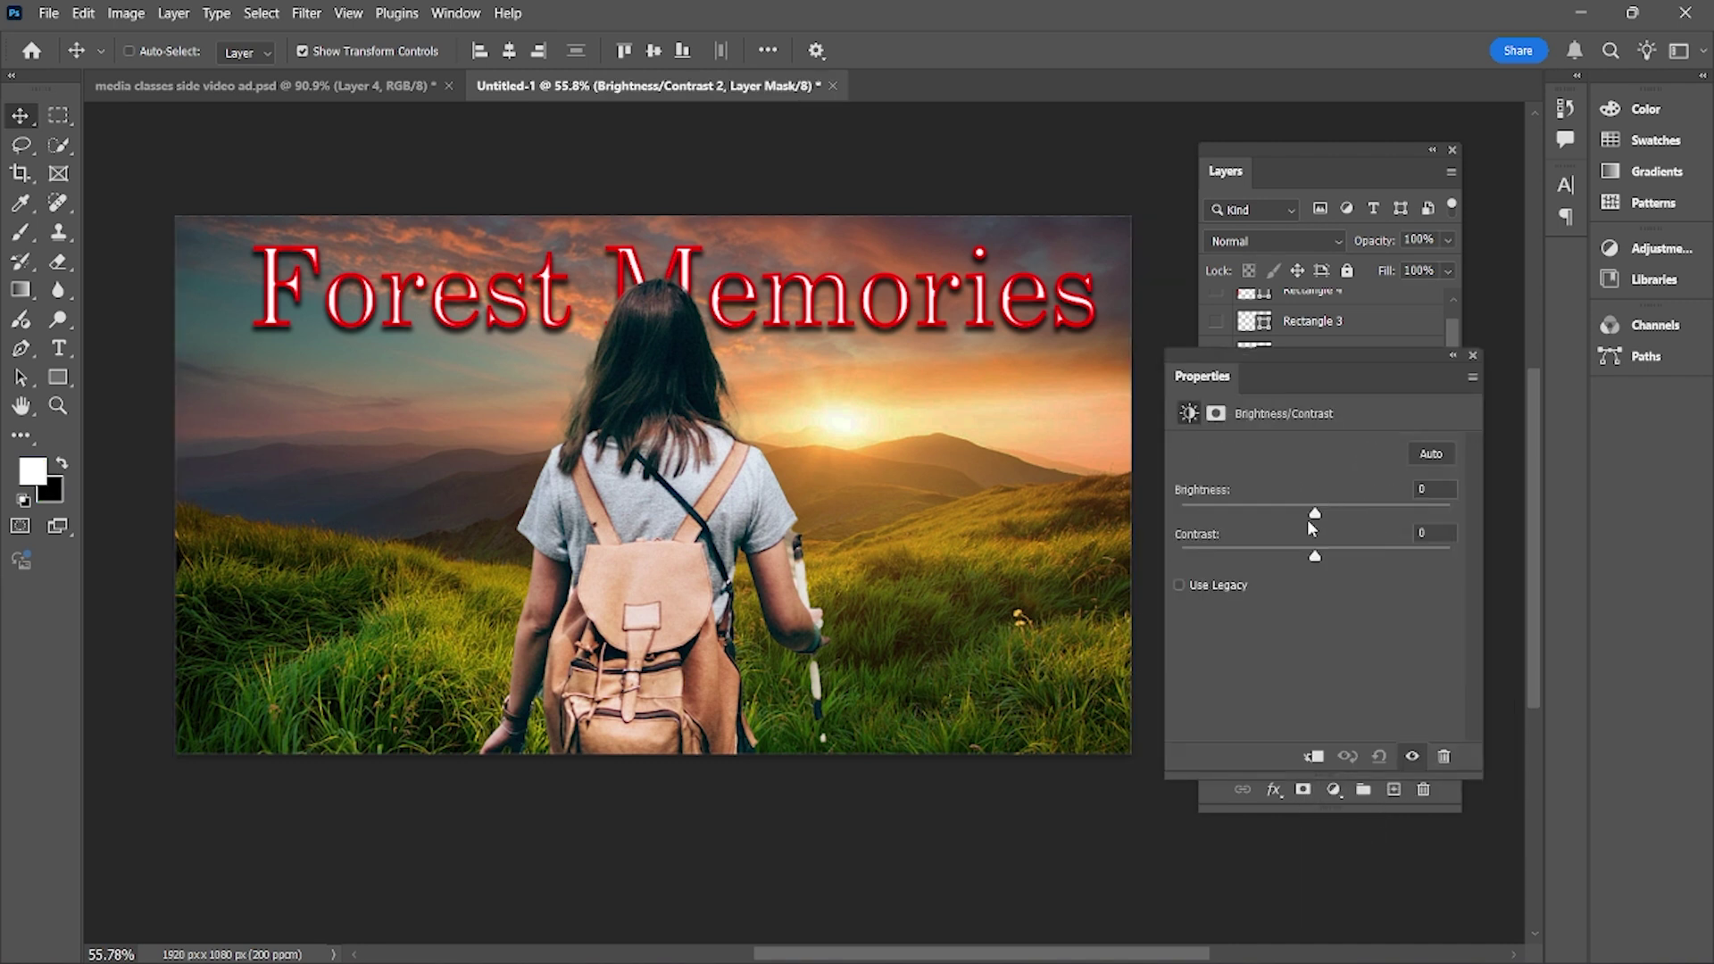
drag(1315, 518, 1401, 564)
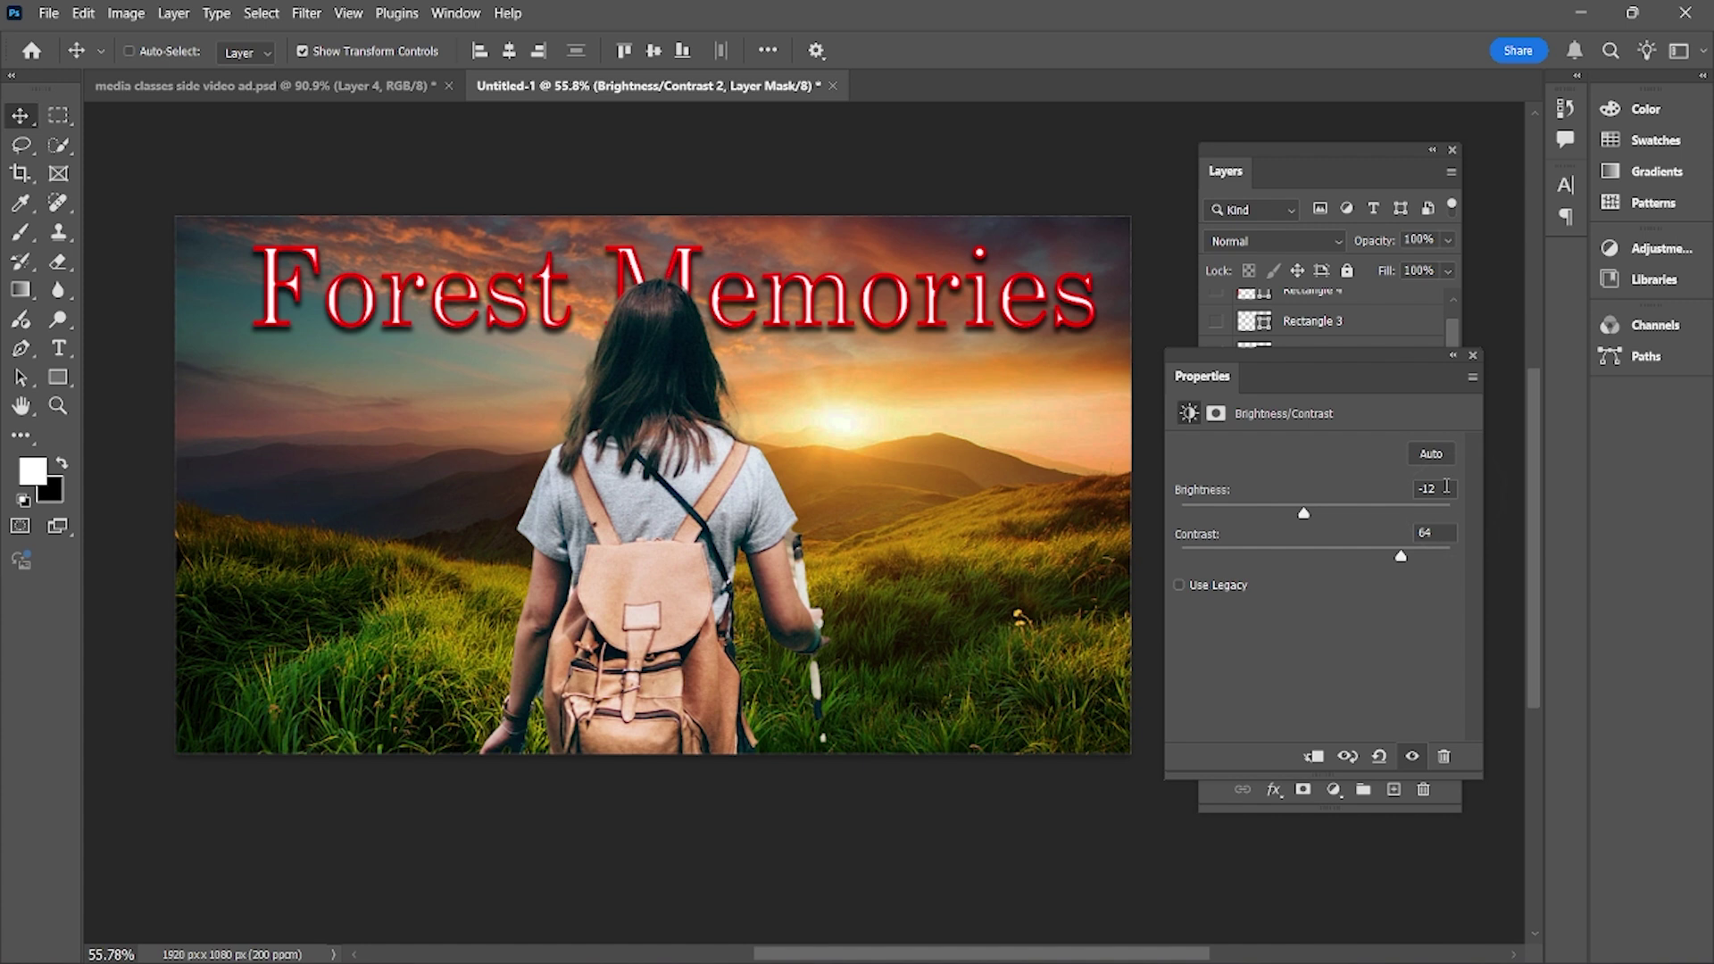
click(1473, 355)
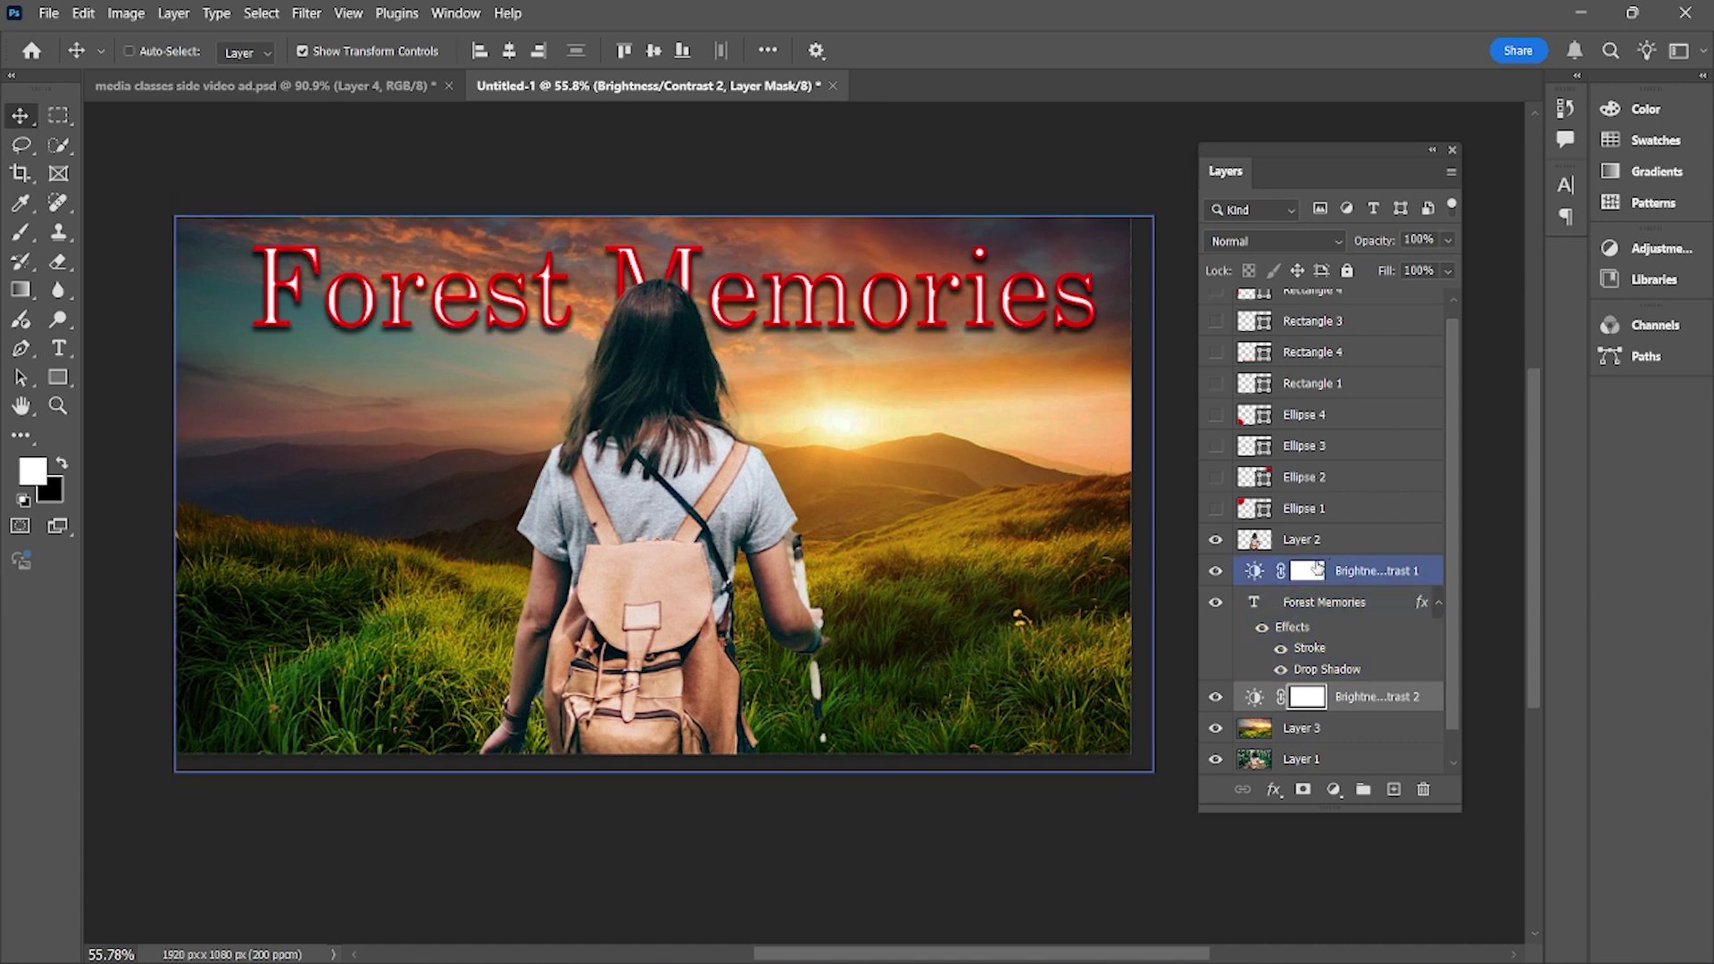
Select the hiker on Layer 2, try the Add Noise filter on it, and undo the noise
click(1323, 553)
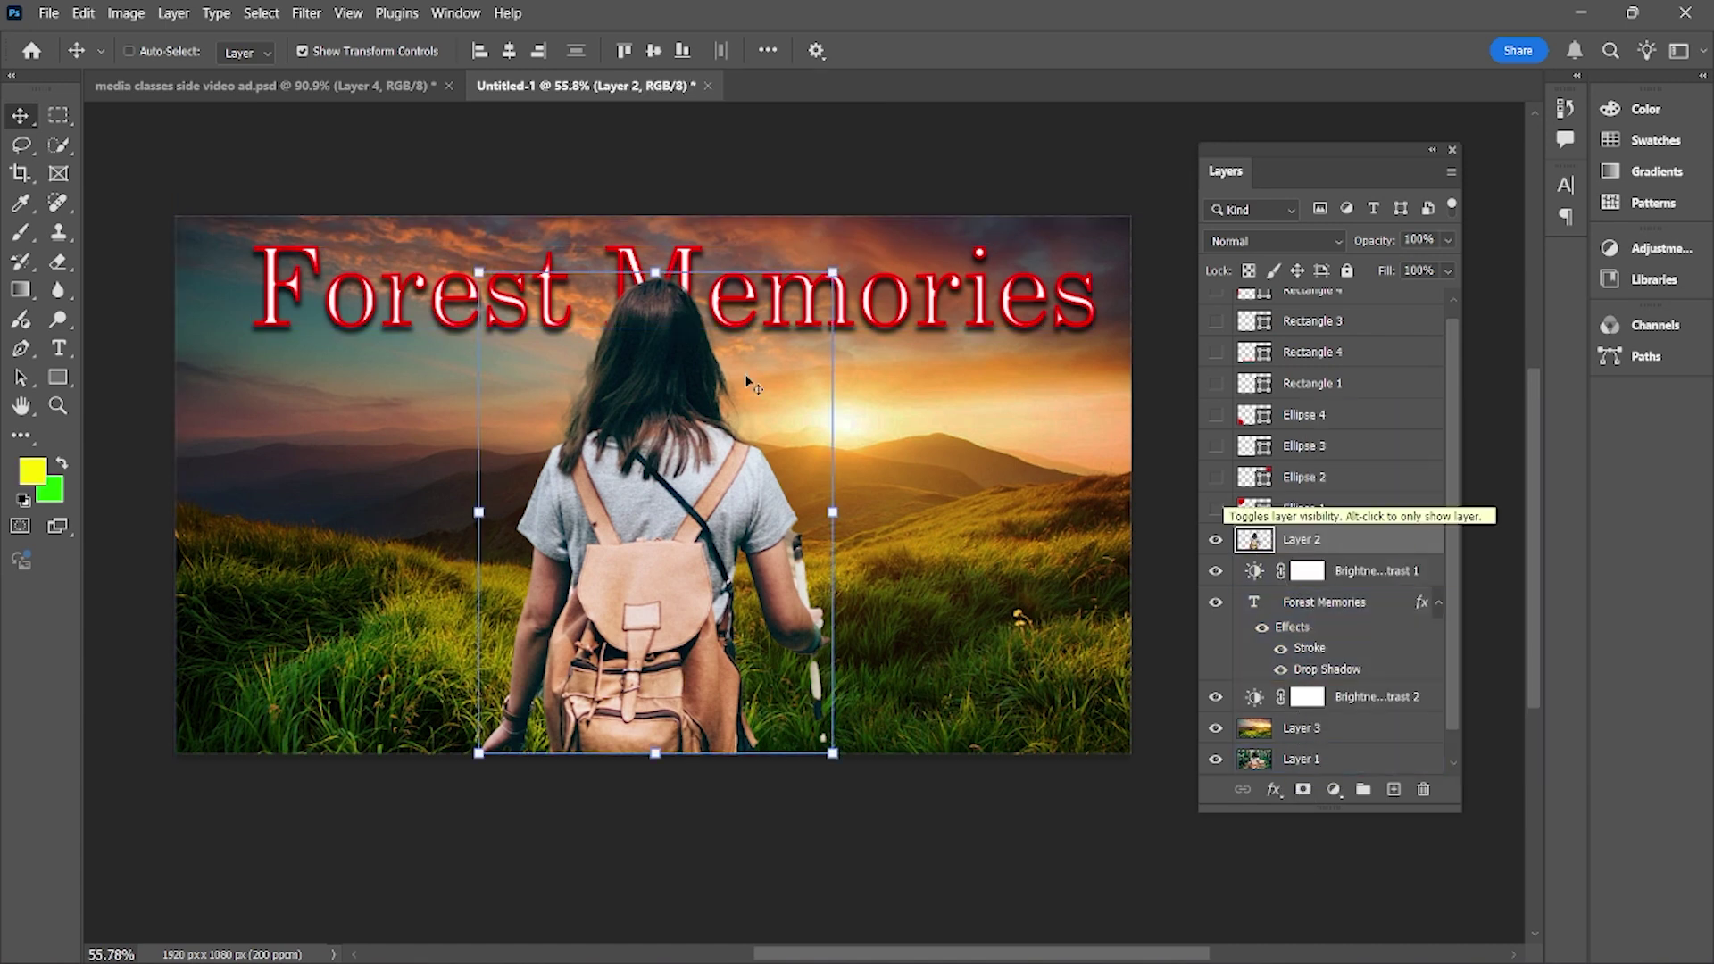
click(317, 15)
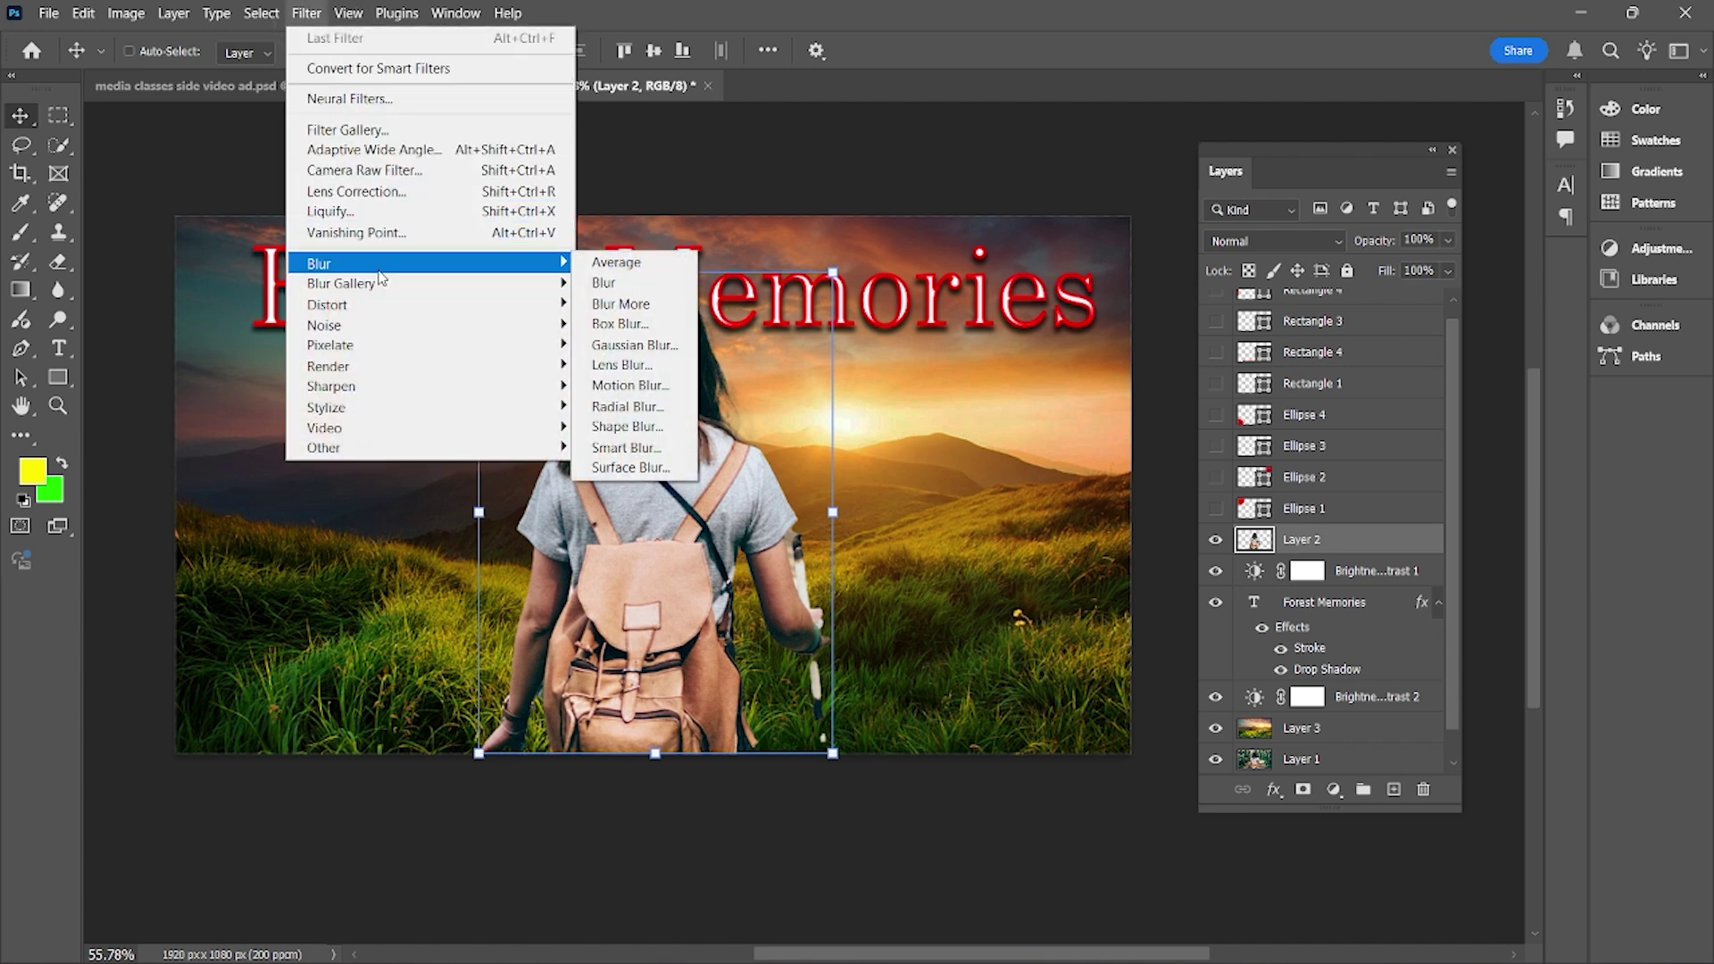
mouse_move(375, 333)
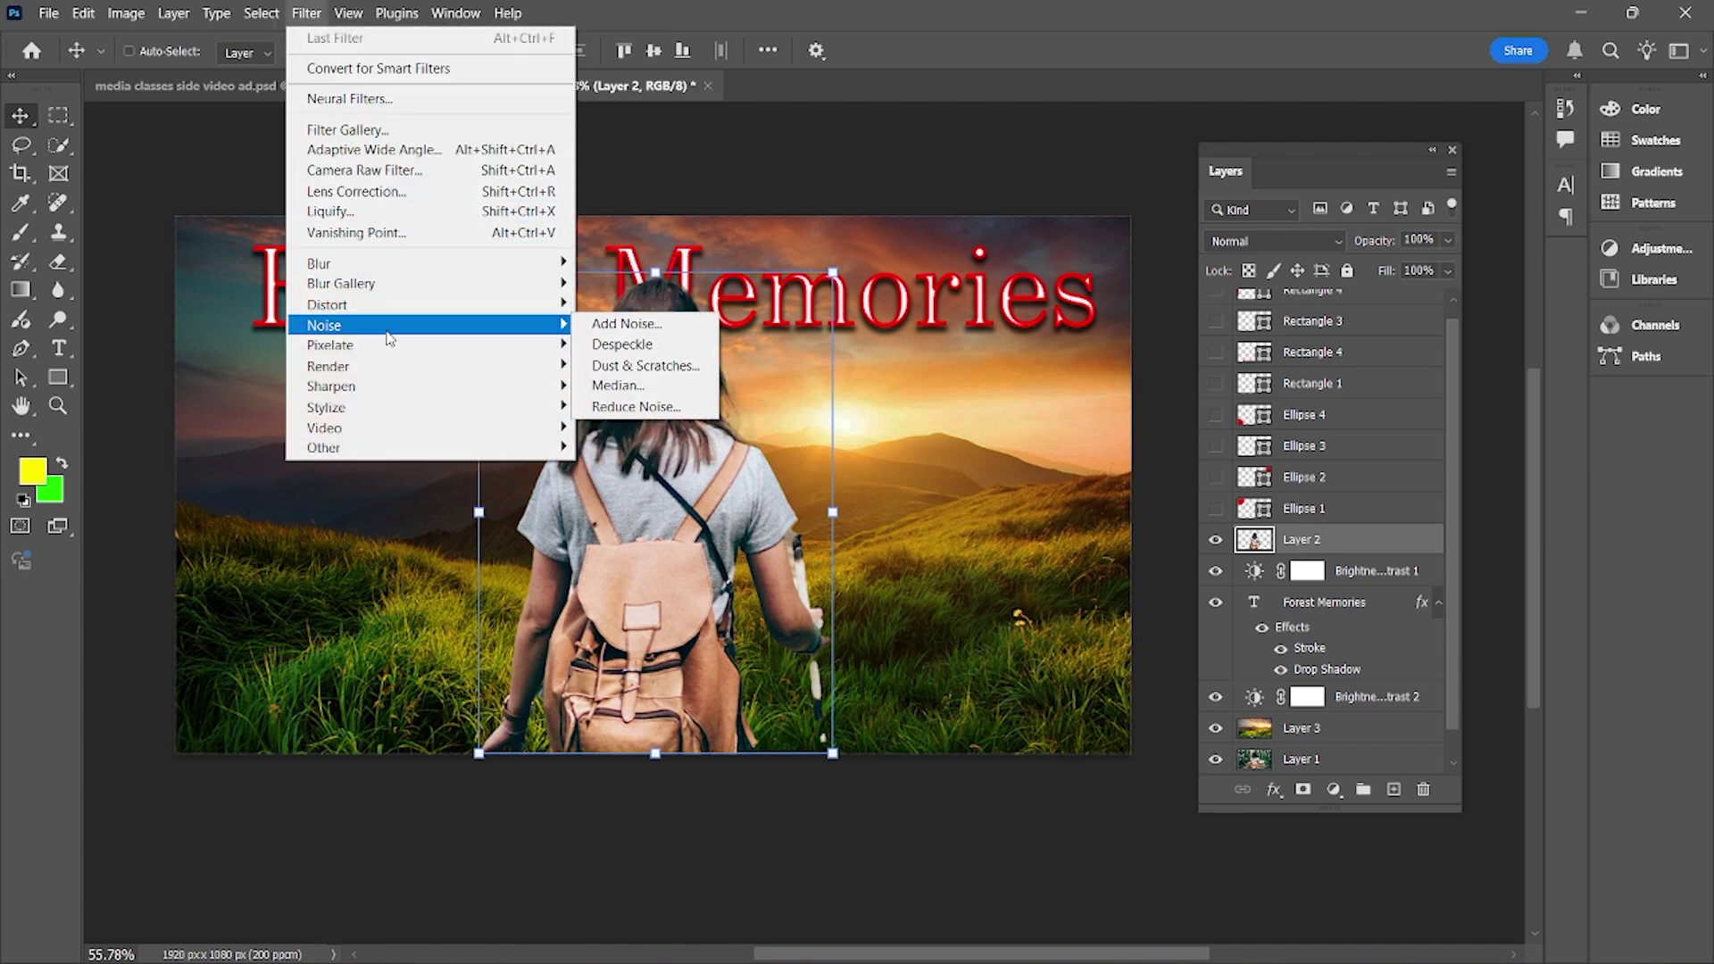
click(603, 329)
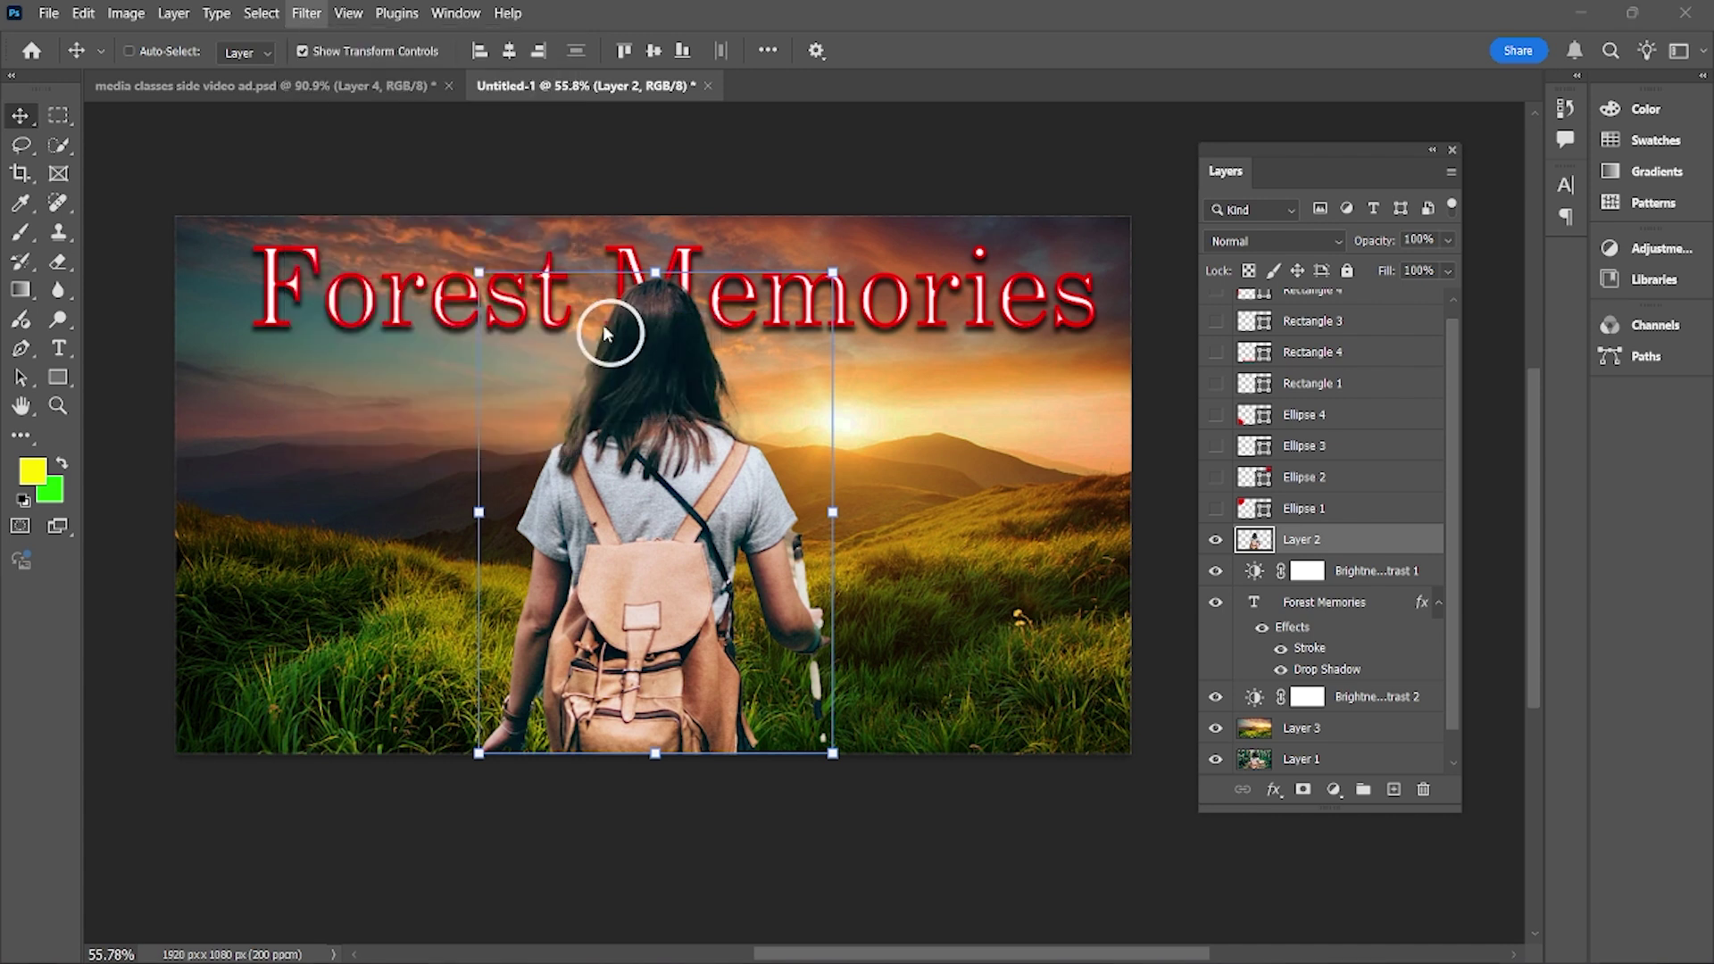
drag(694, 483, 757, 488)
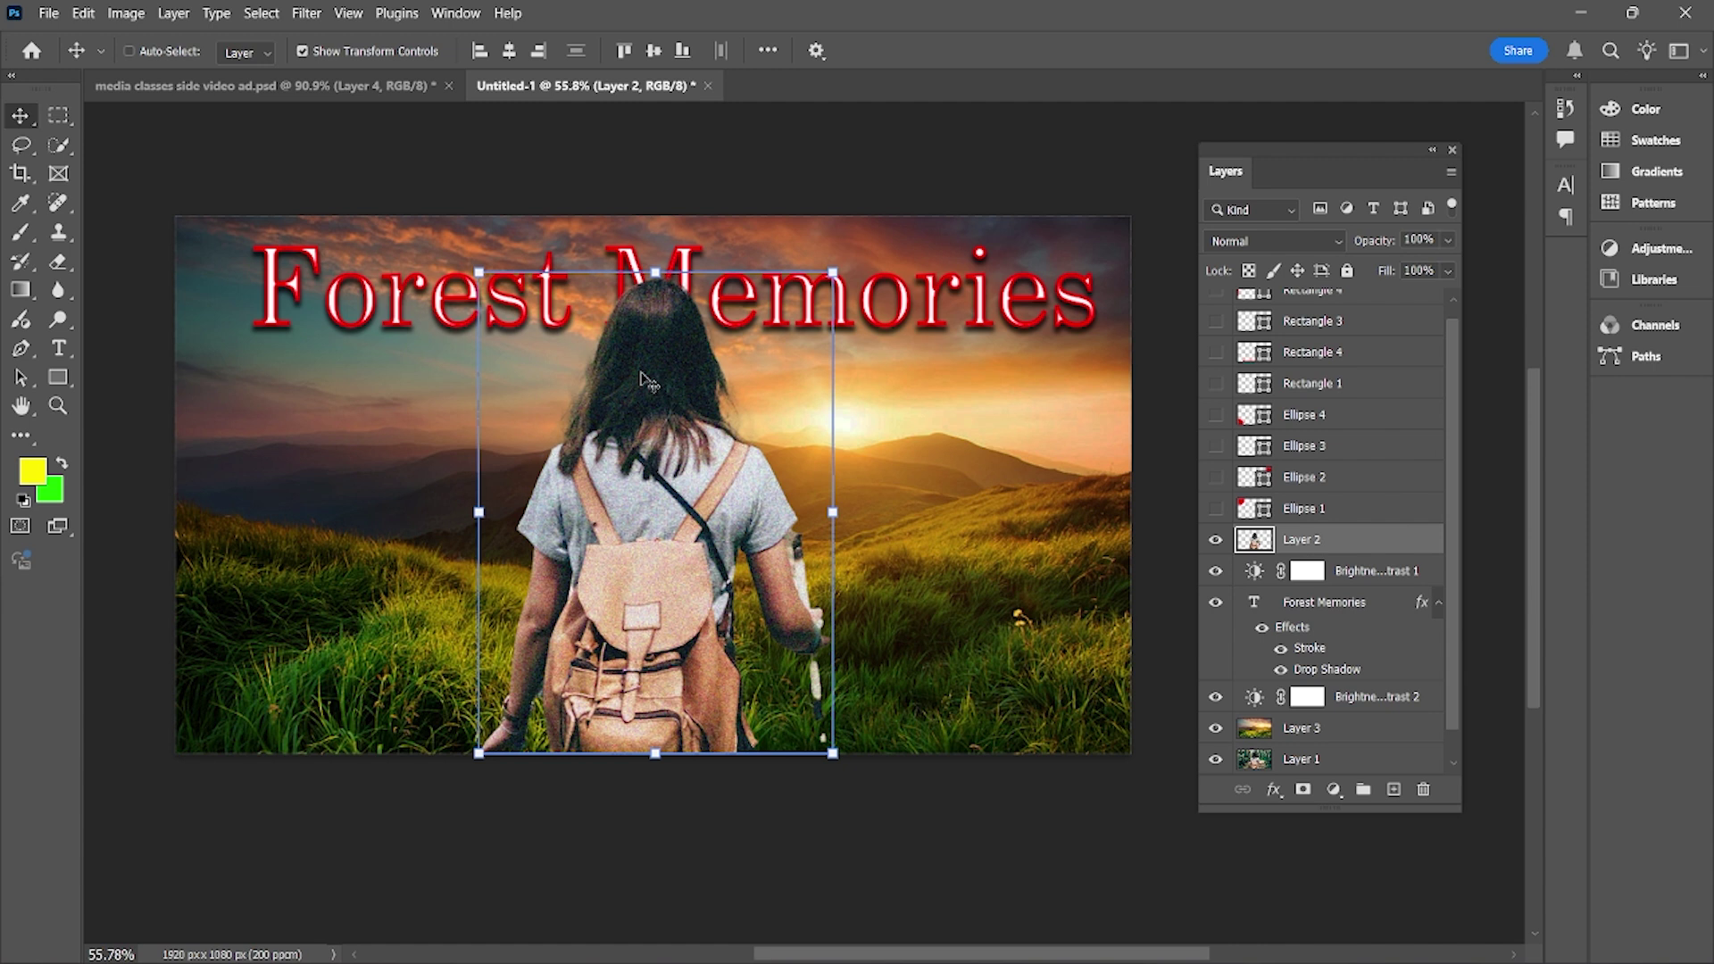
key(ctrl+z)
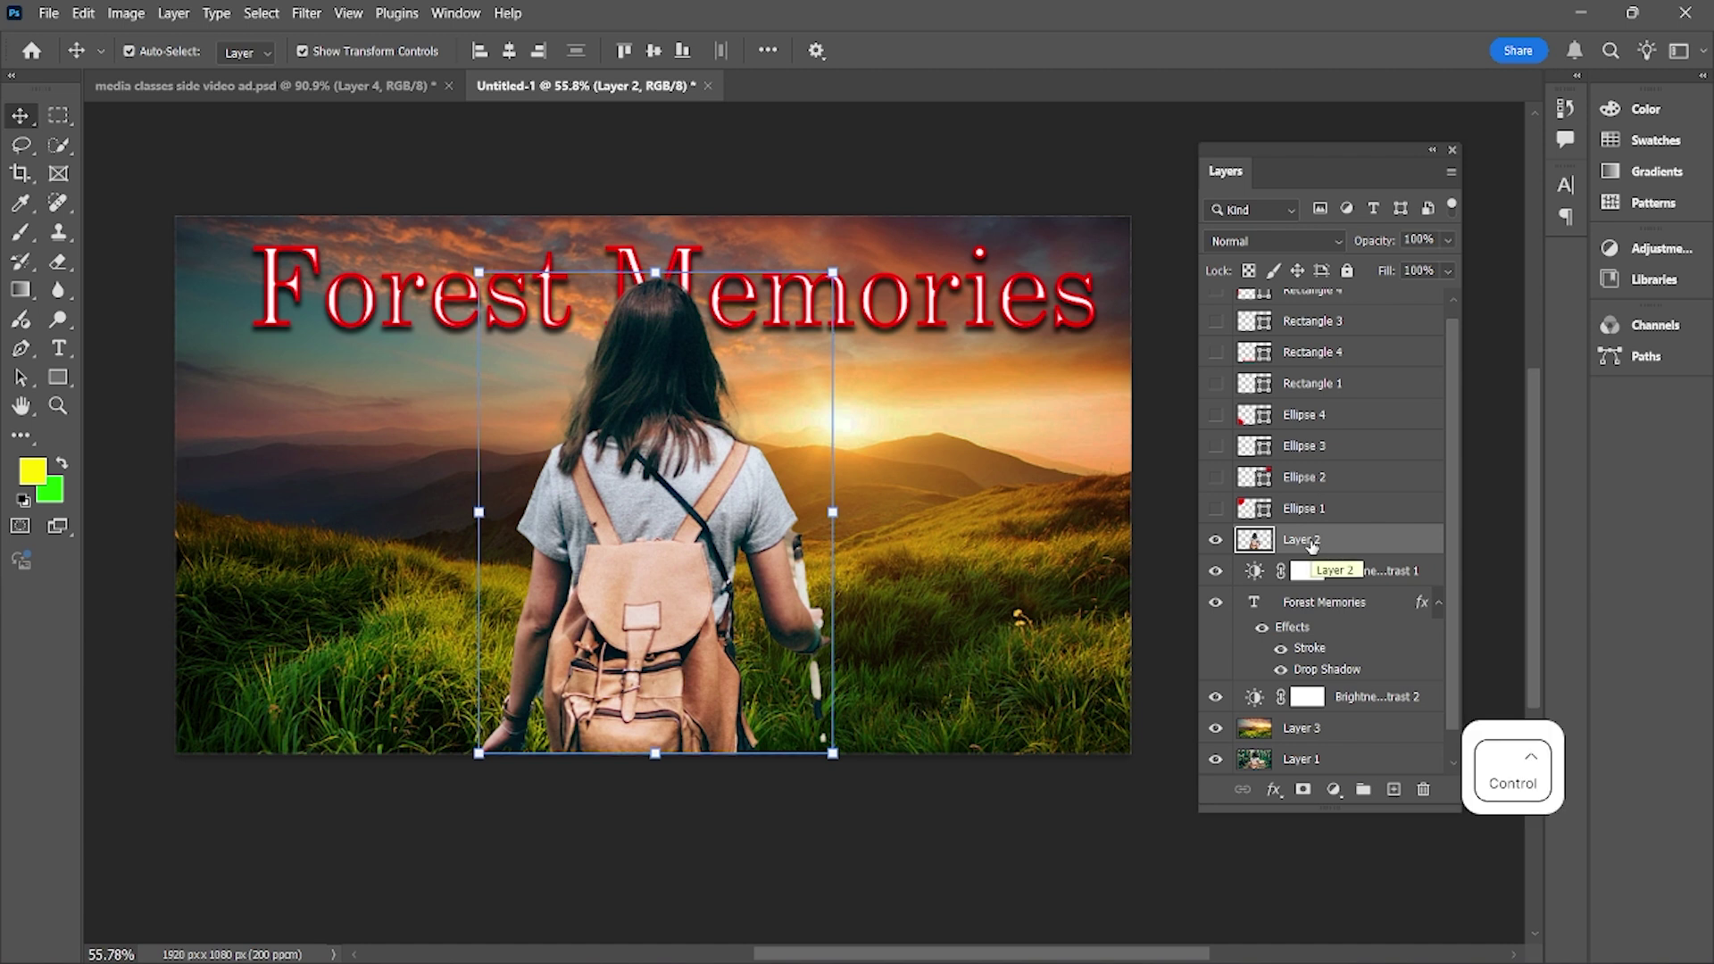
Create a new Layer 4 above Layer 2 with the Gray color label, Normal mode and 100% opacity
key(ctrl+shift+n)
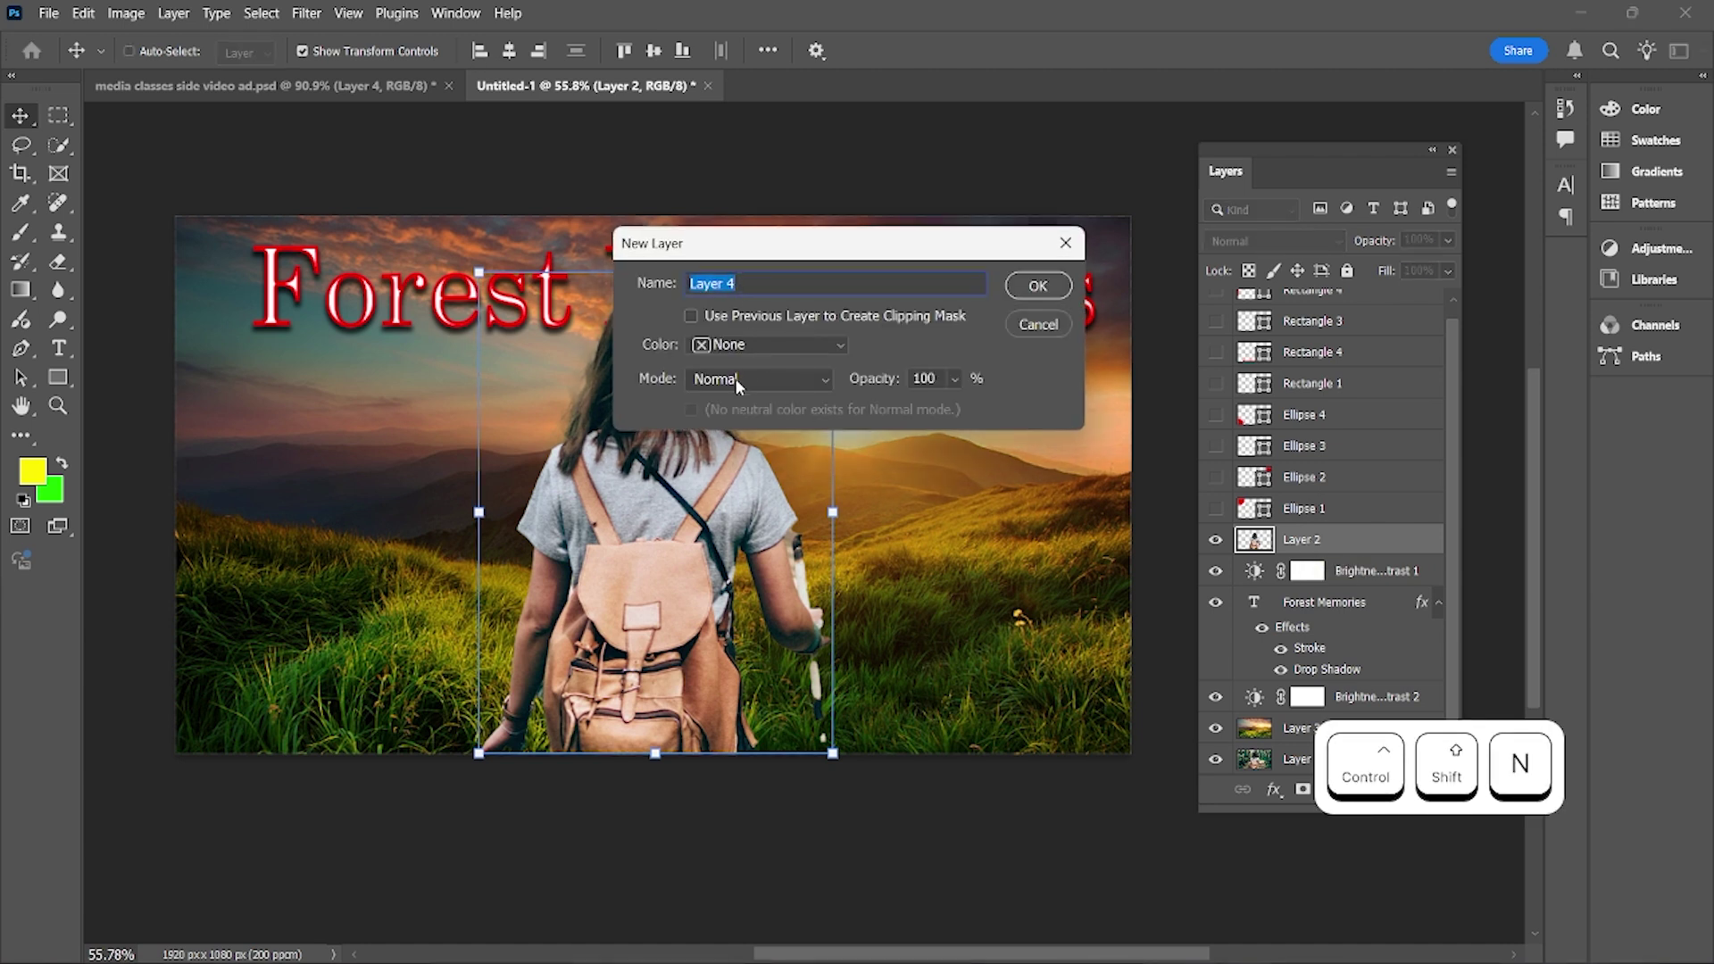
click(754, 343)
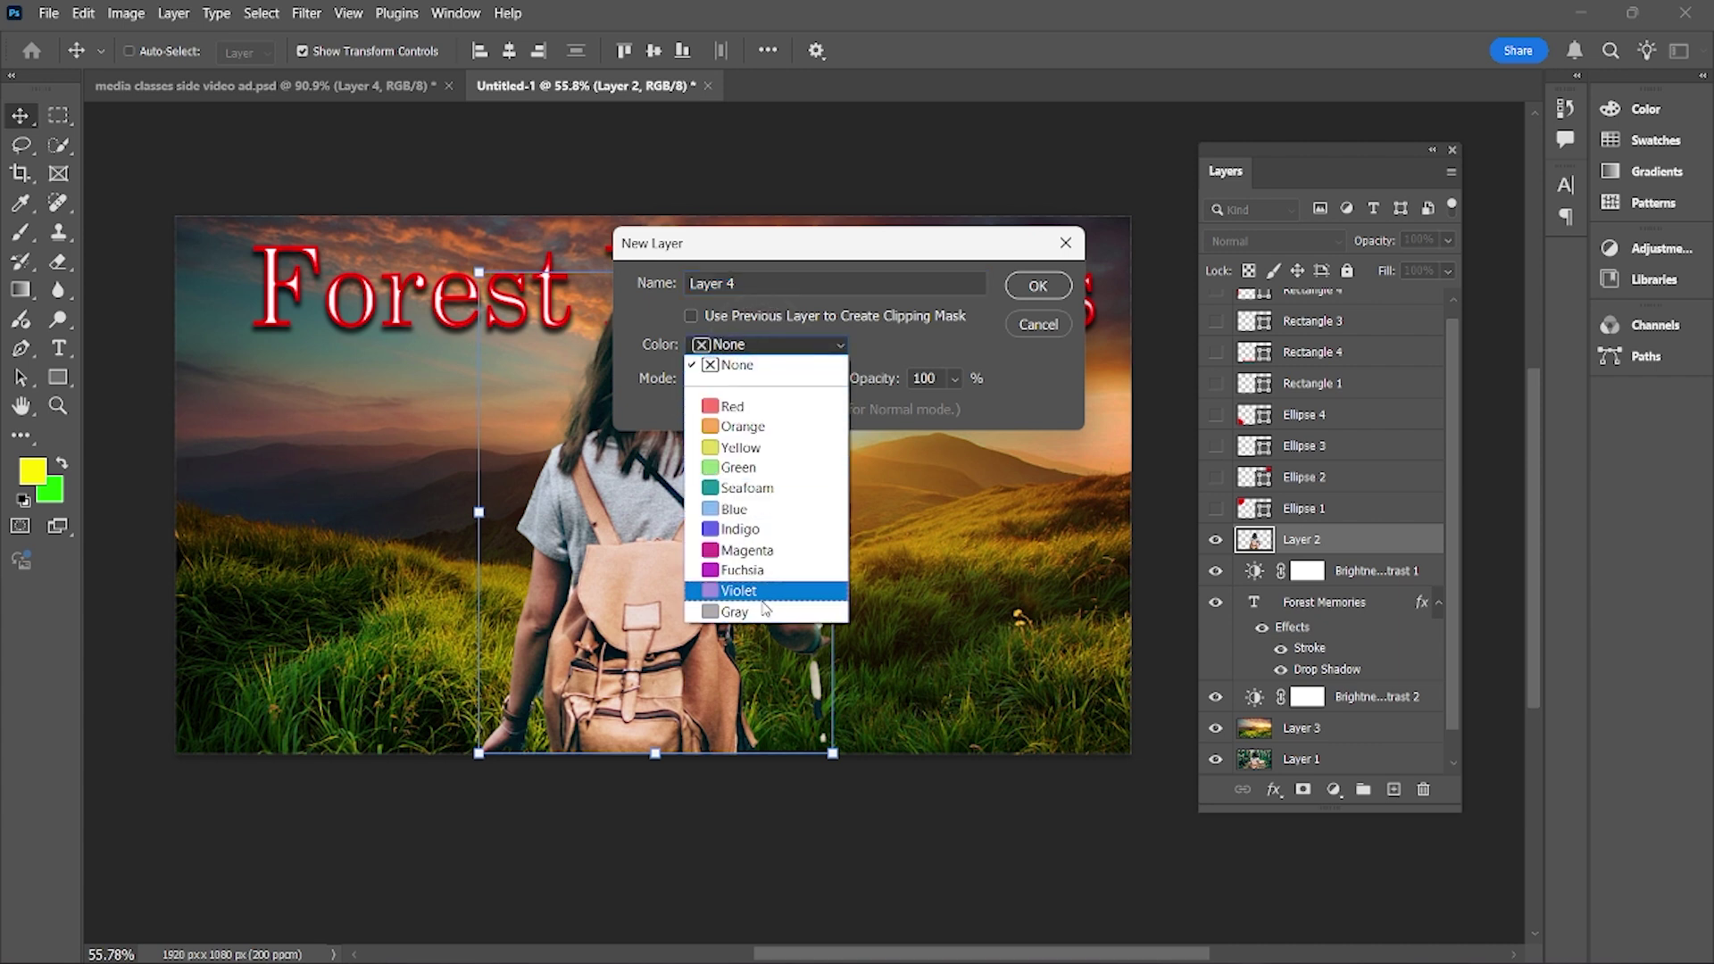
click(733, 612)
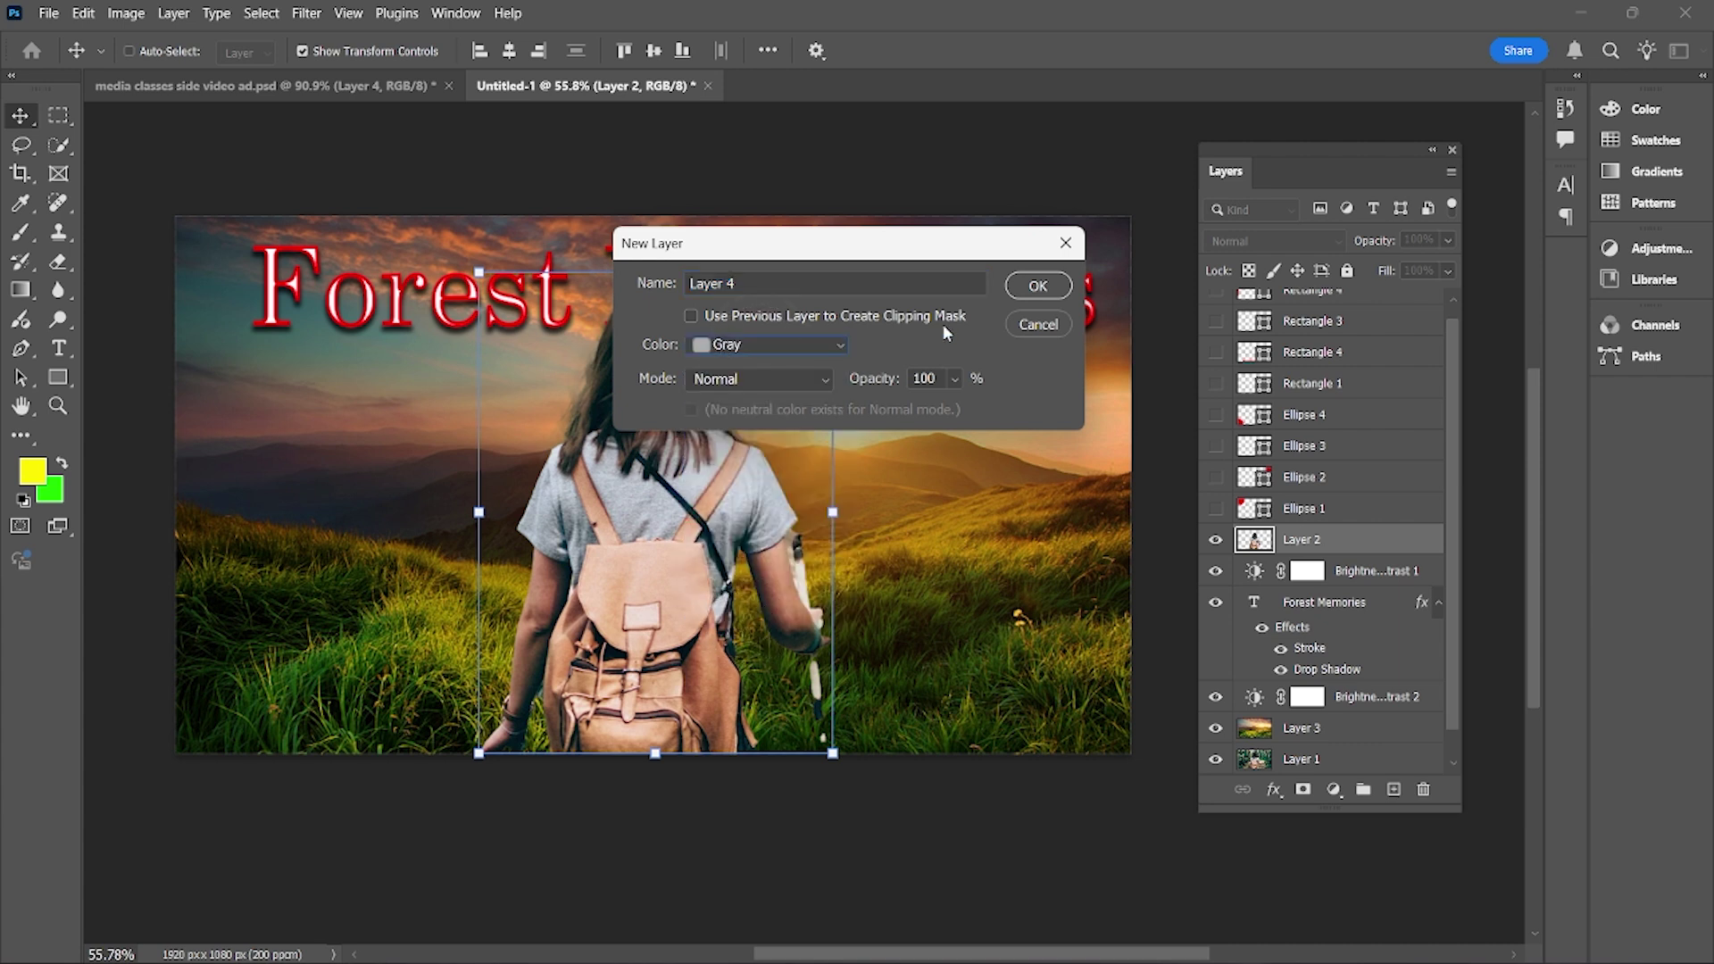
click(1036, 286)
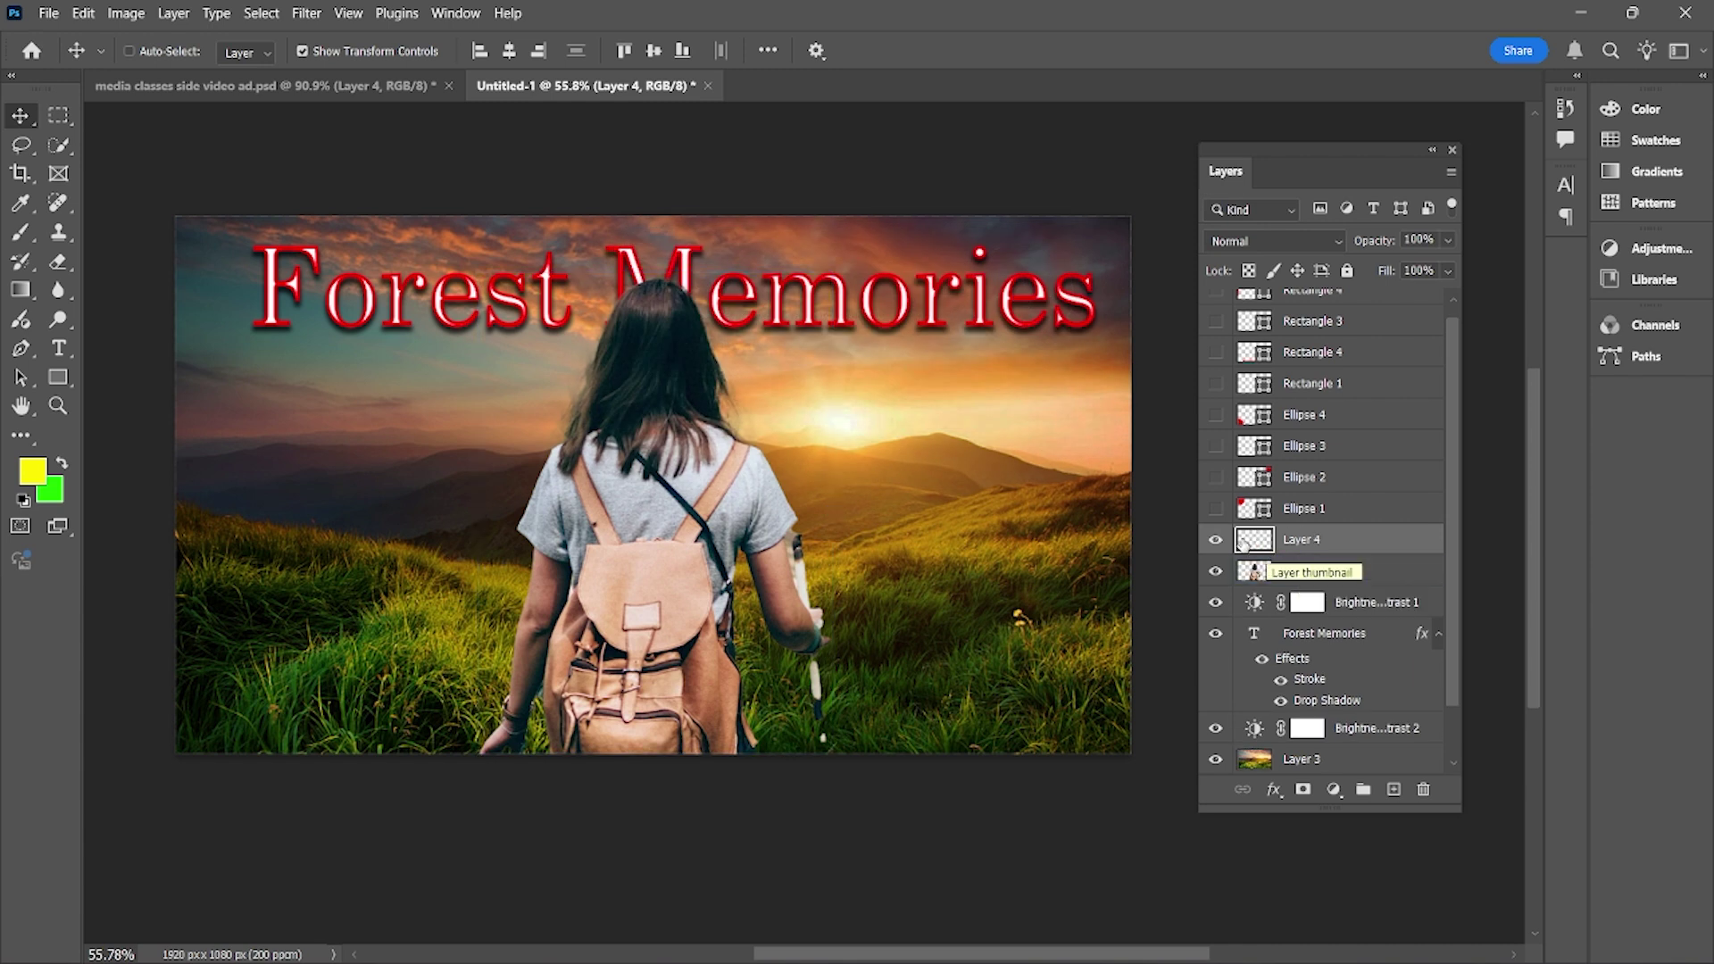
Fill Layer 4 with a neutral mid-gray foreground color and lower the layer's opacity to 50%
click(33, 471)
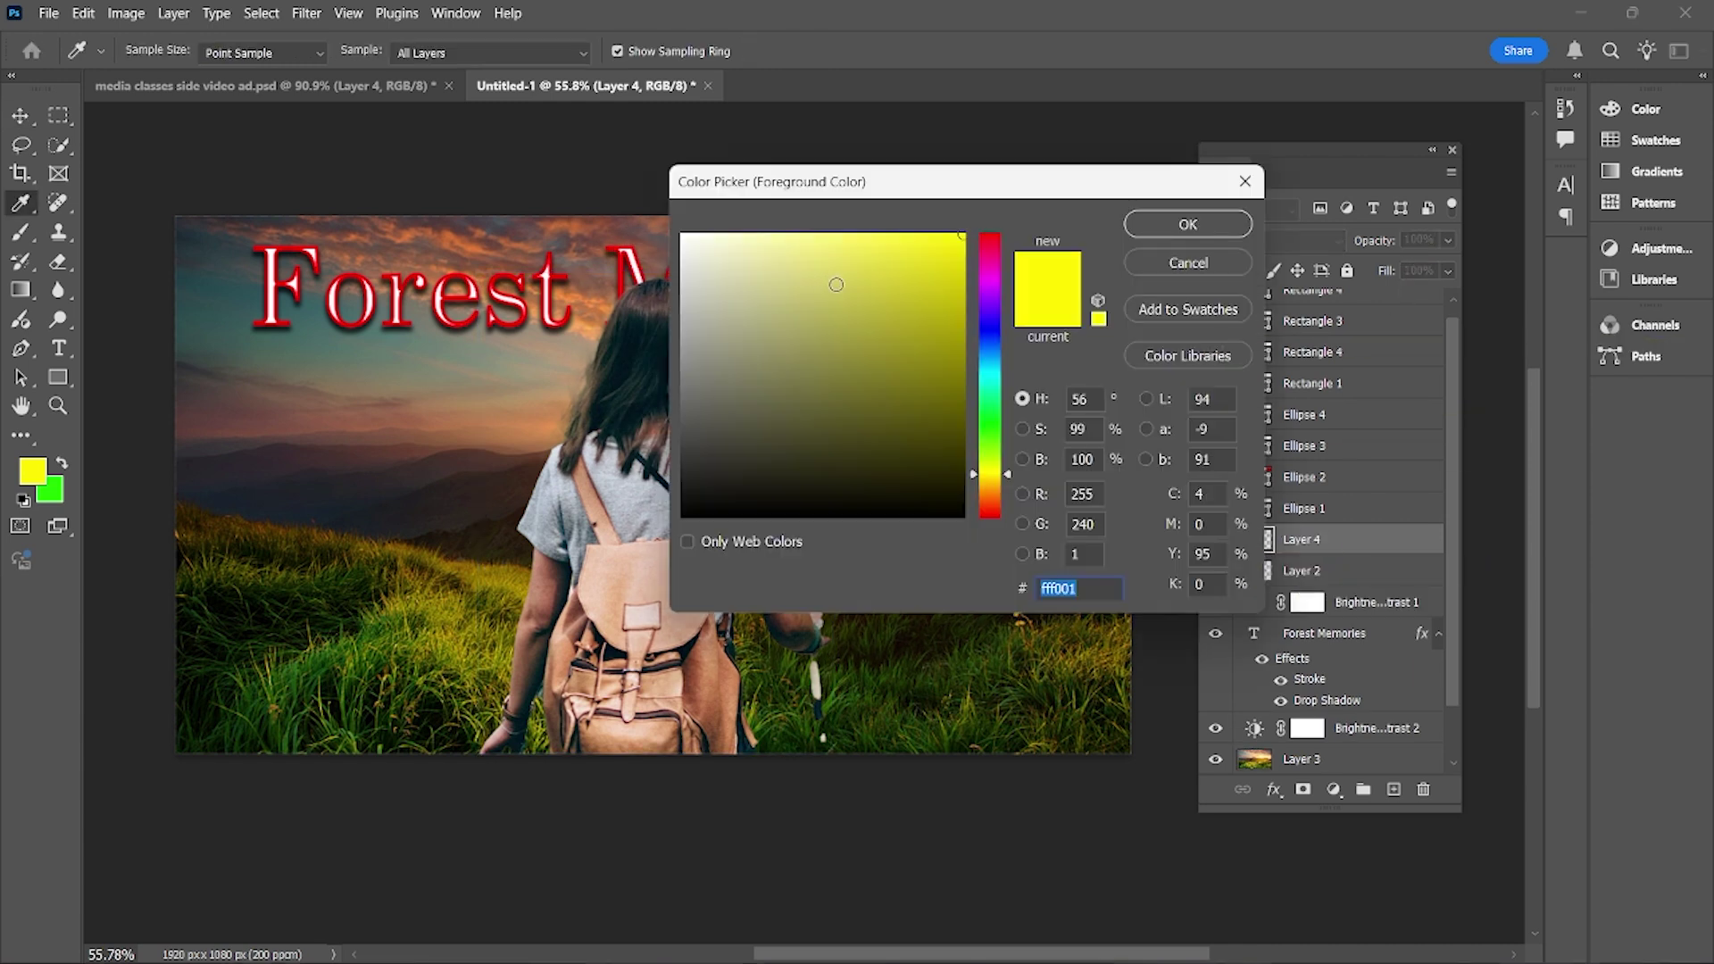
click(697, 370)
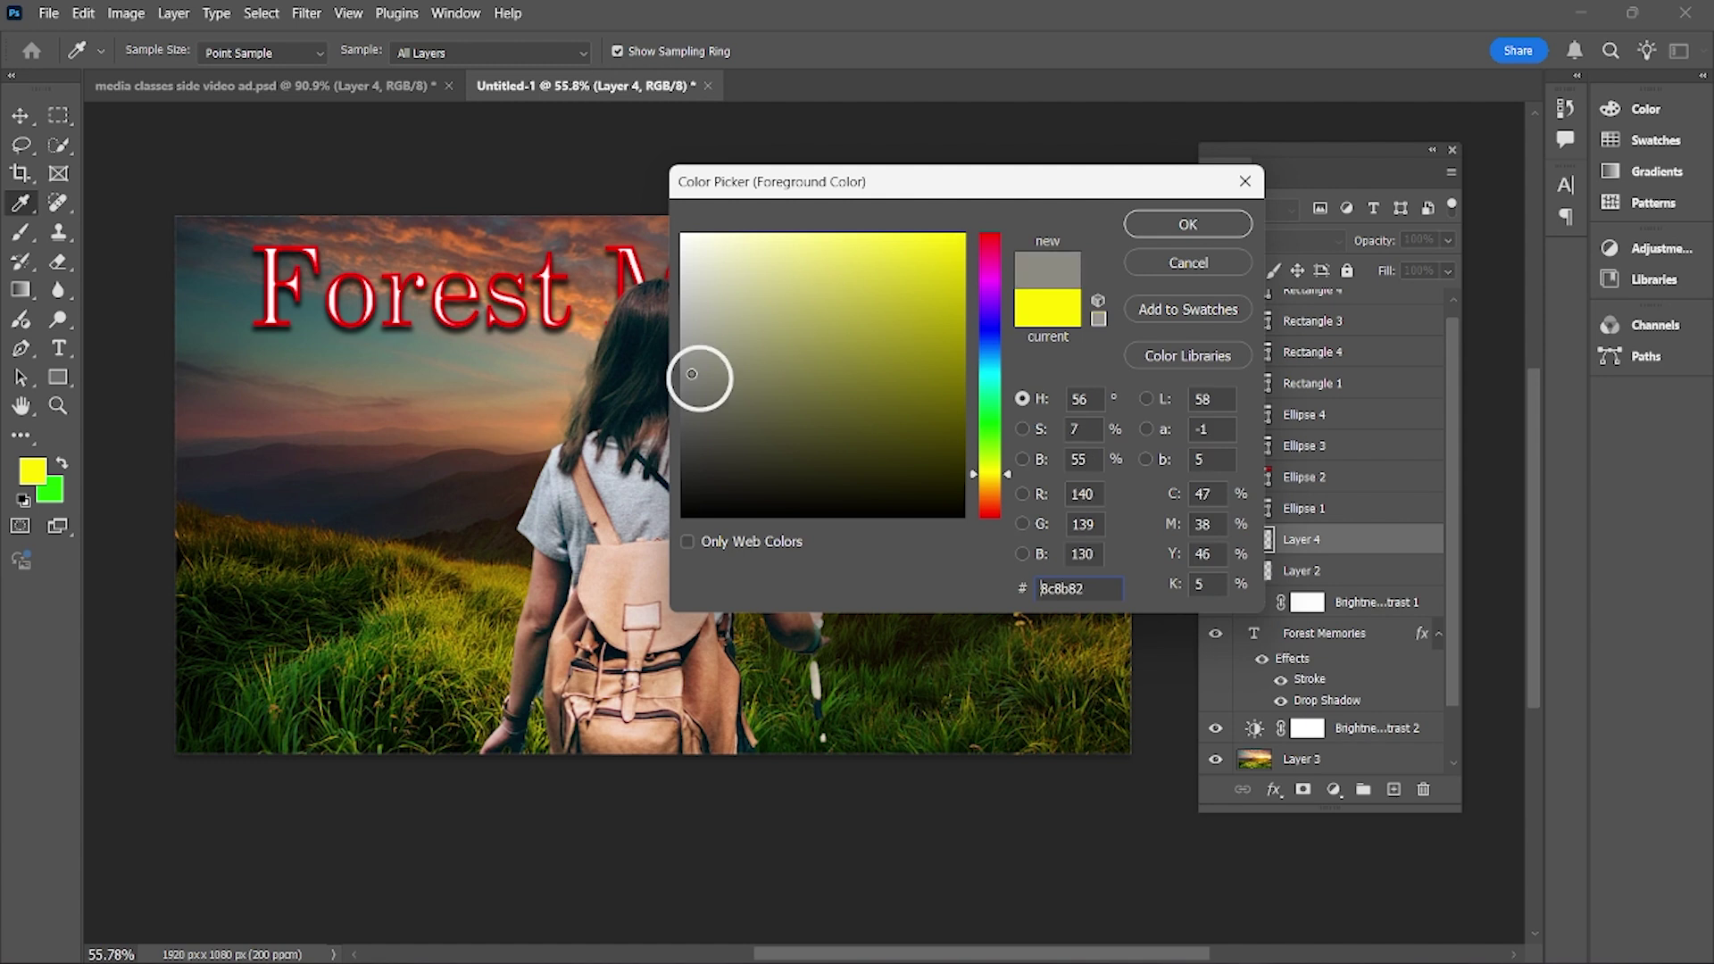
drag(697, 370, 678, 384)
key(alt+BackSpace)
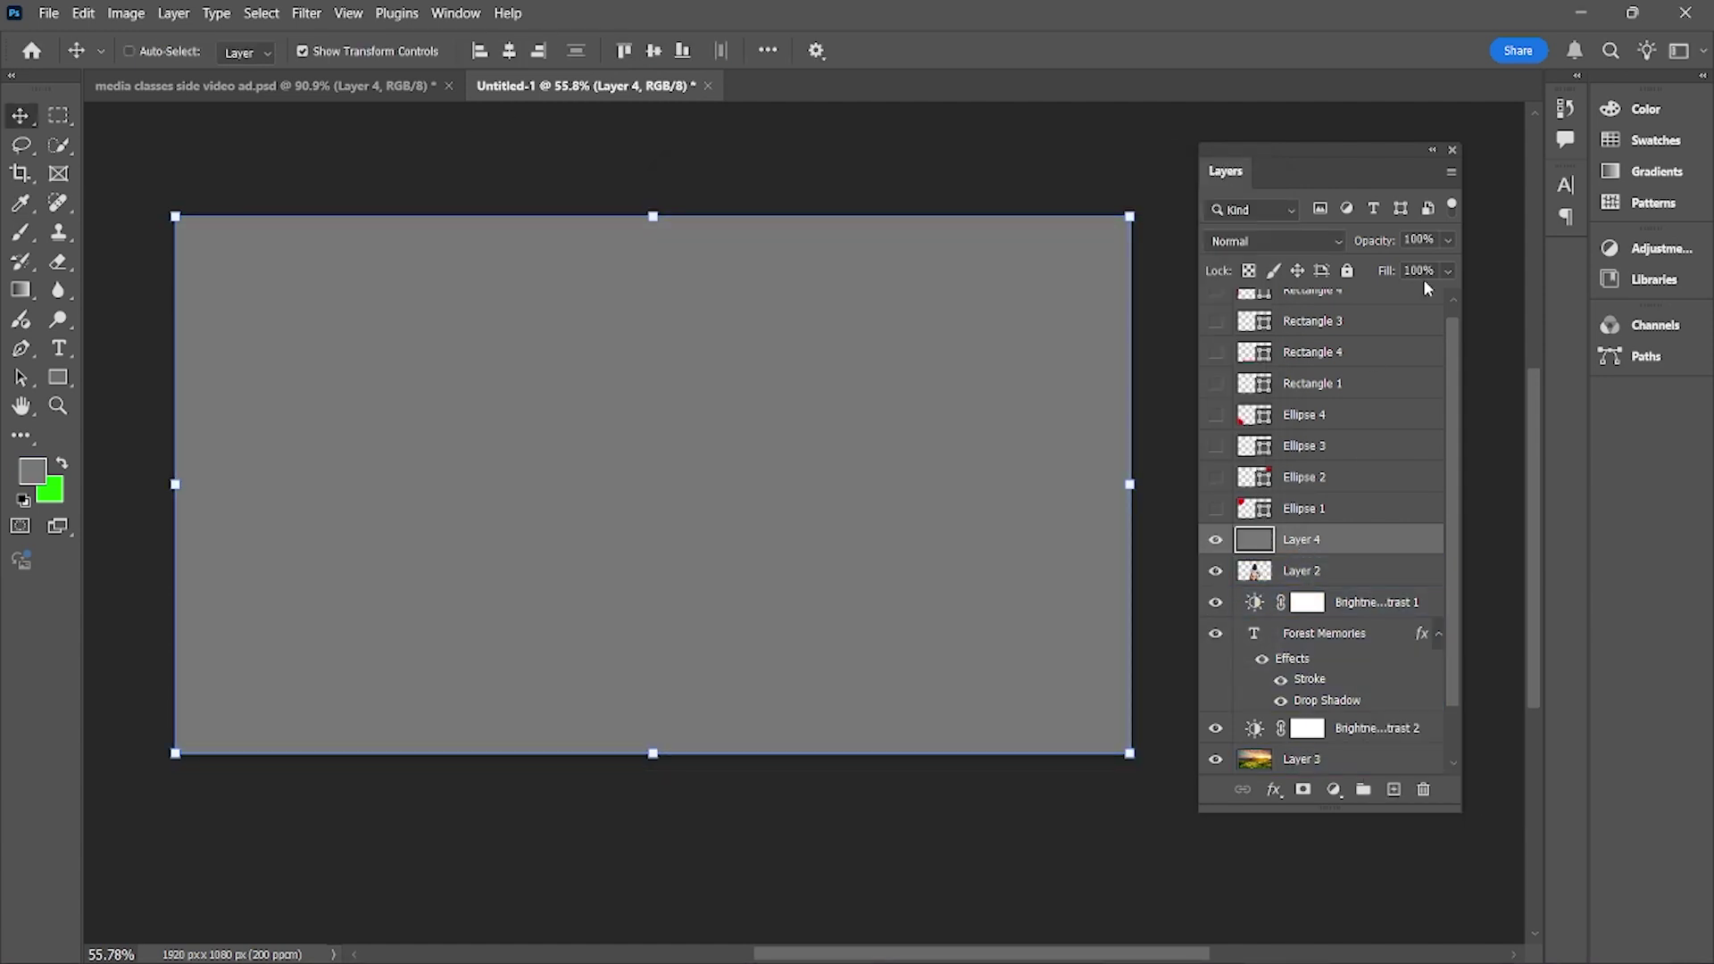
click(1444, 239)
drag(1419, 267, 1398, 274)
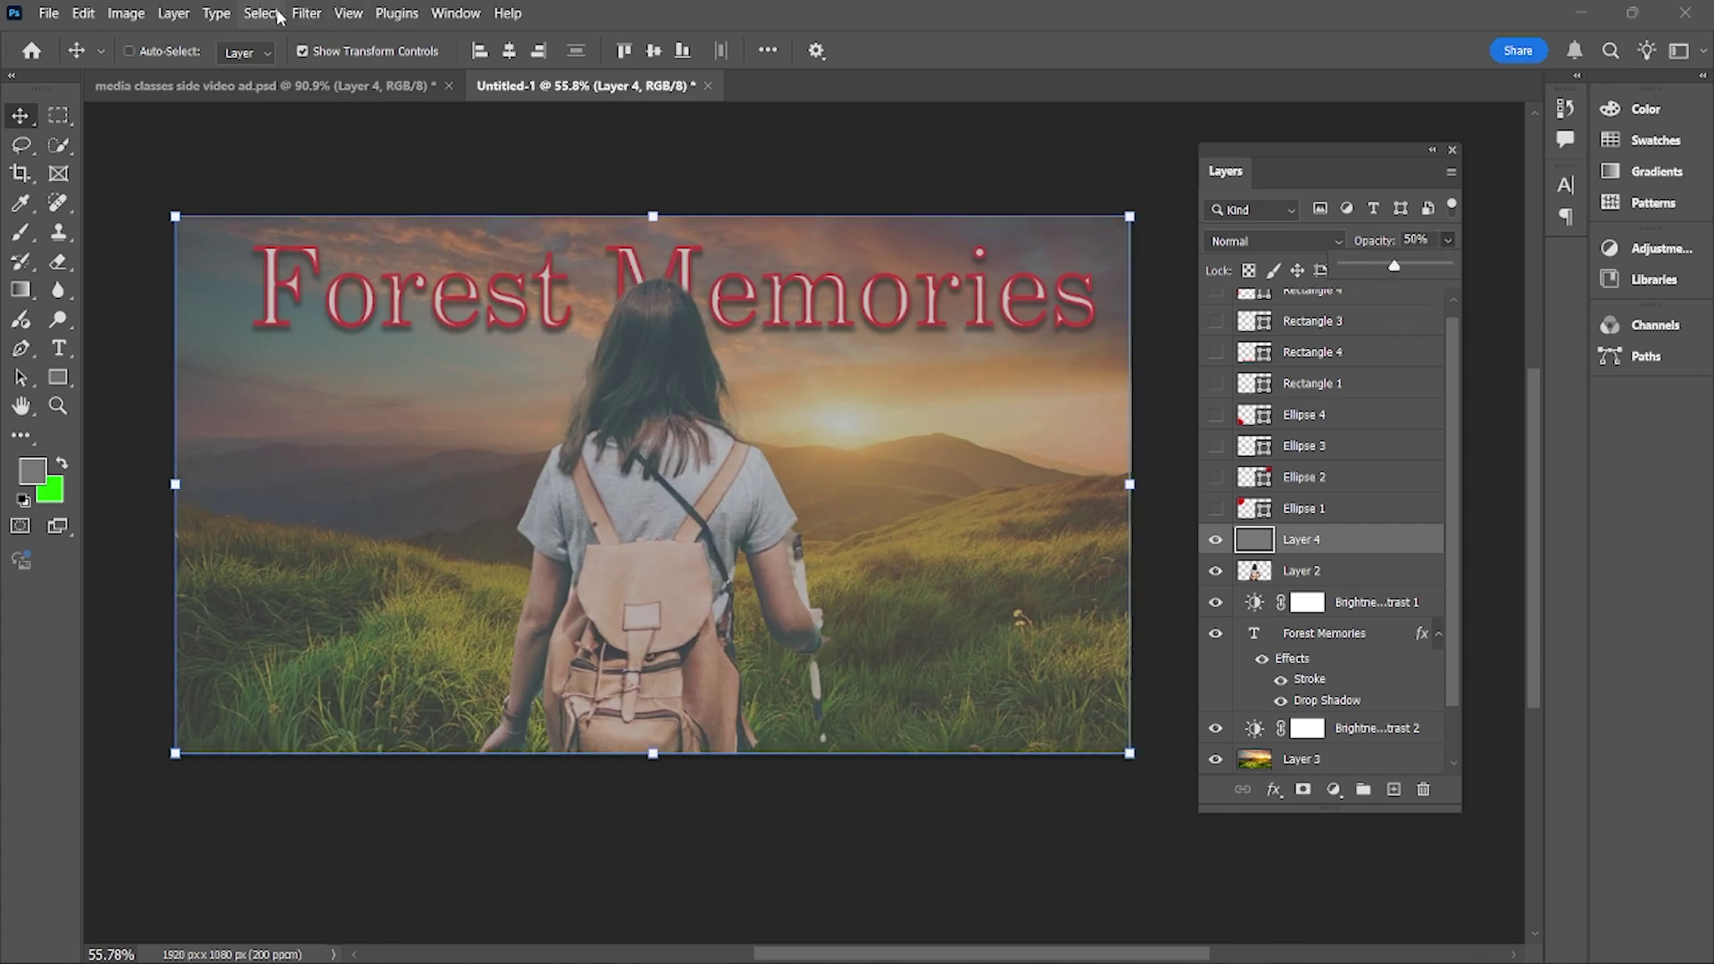
Apply the Add Noise filter to Layer 4 with an amount of 8%, Uniform distribution and Monochromatic enabled
click(306, 14)
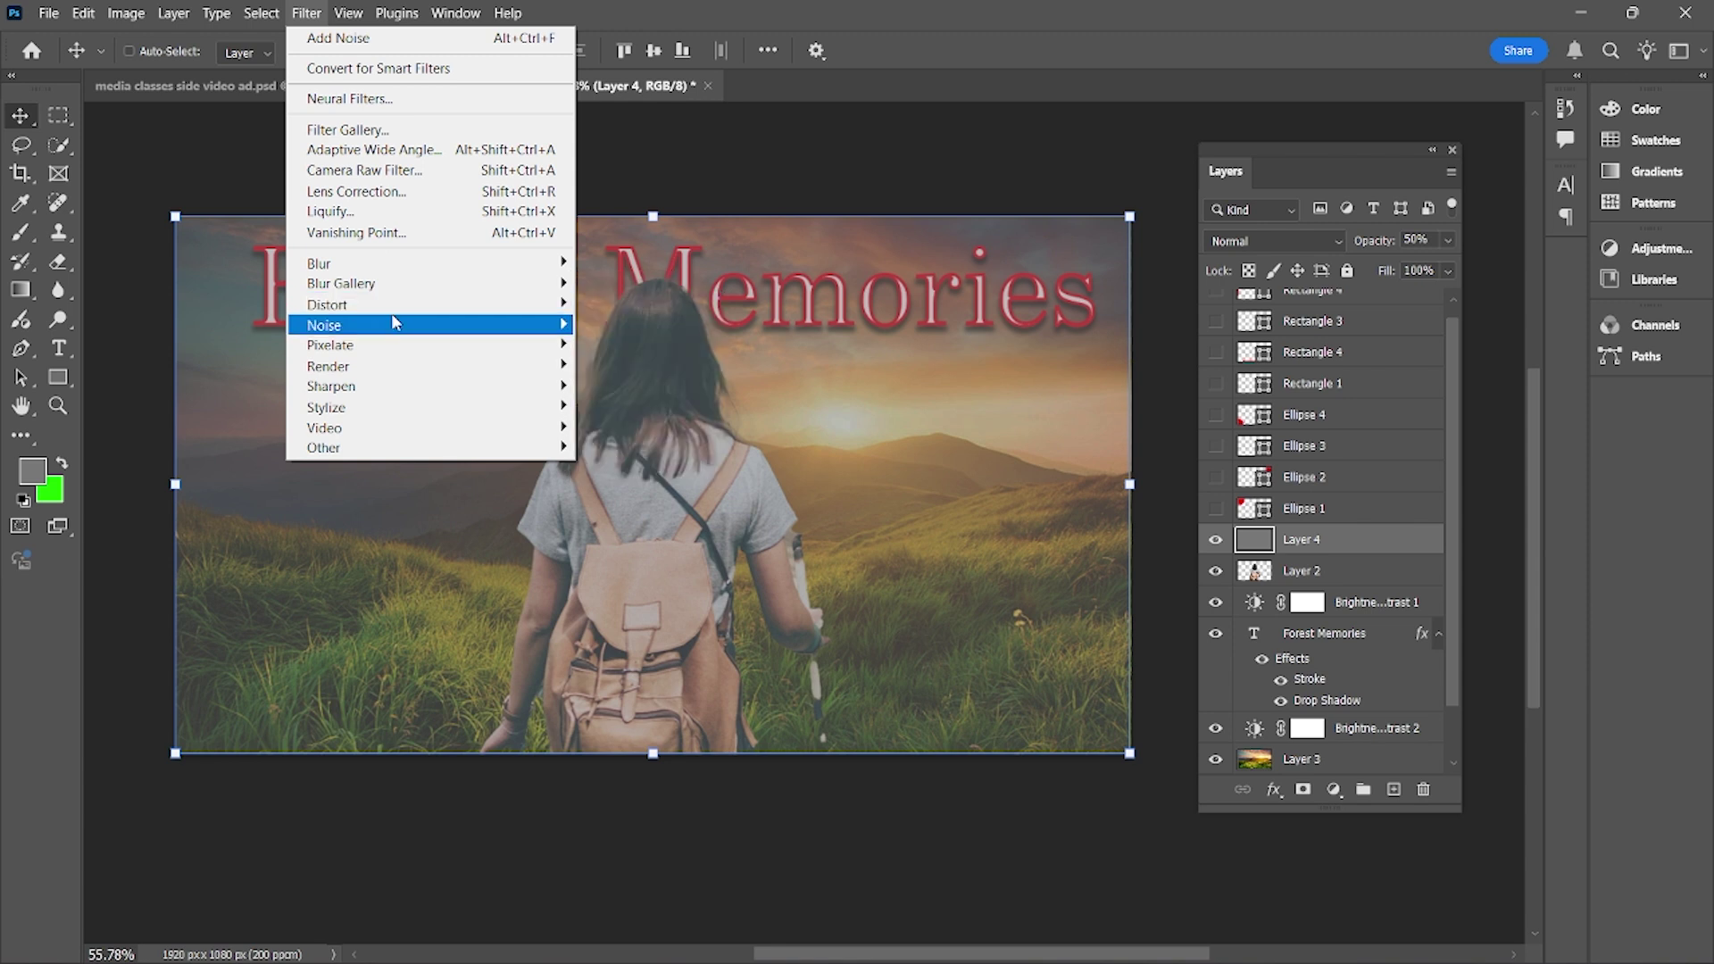
mouse_move(534, 325)
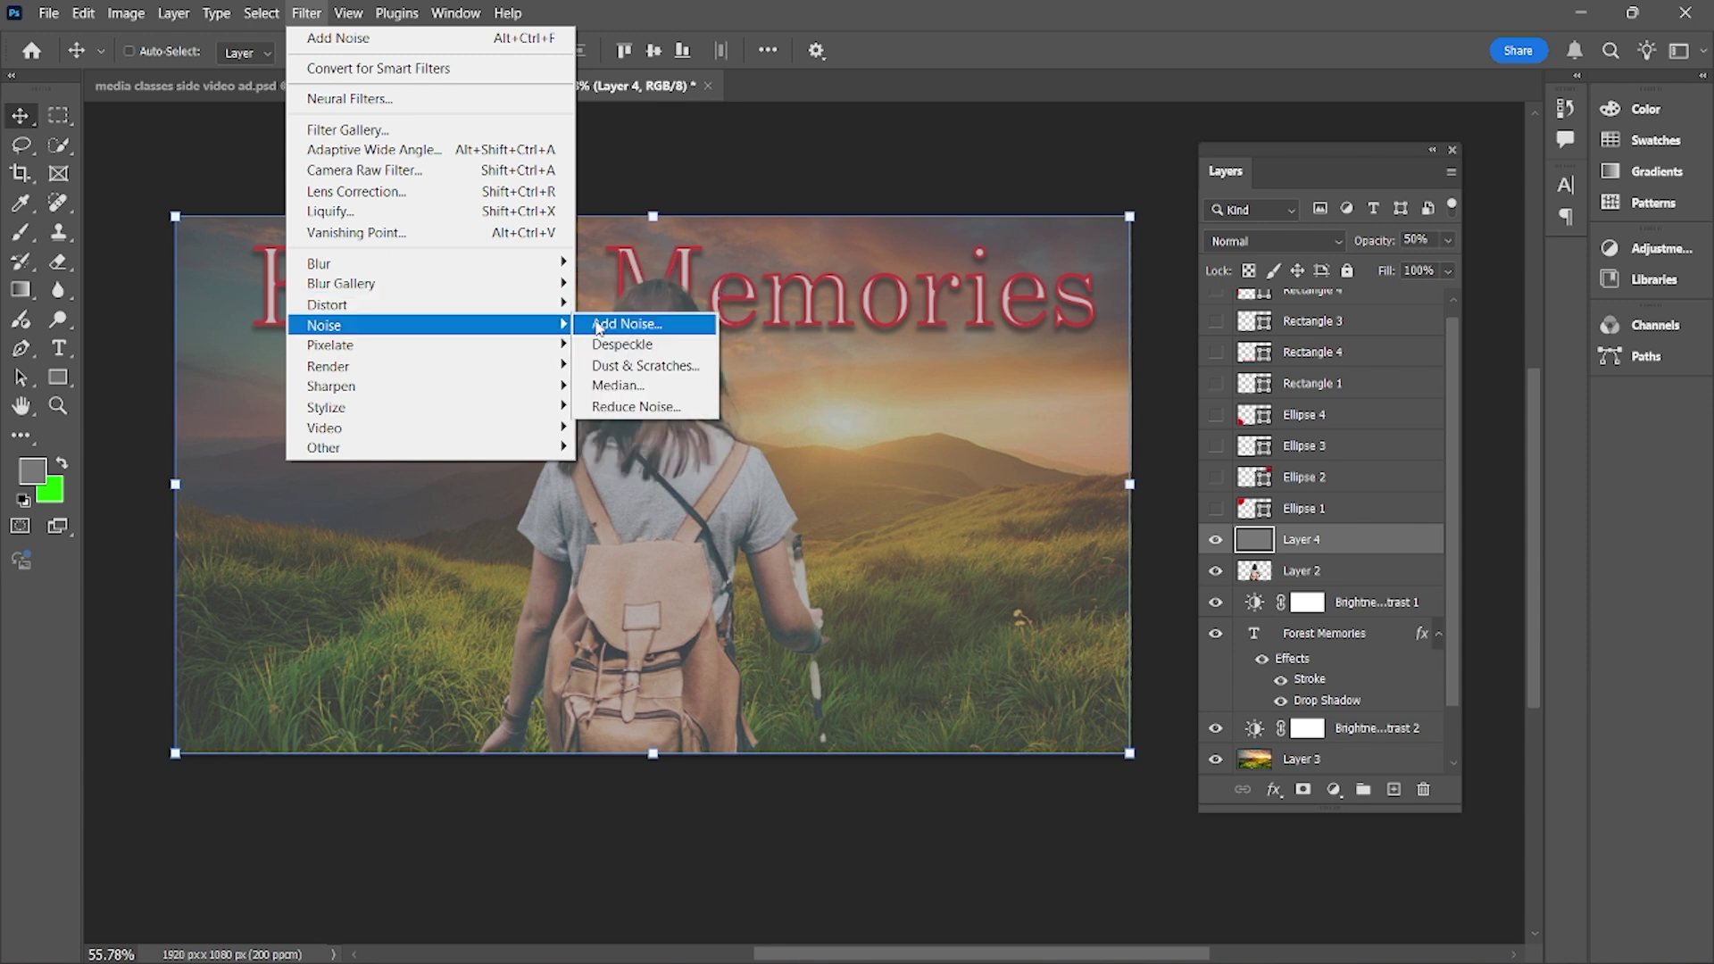
click(606, 327)
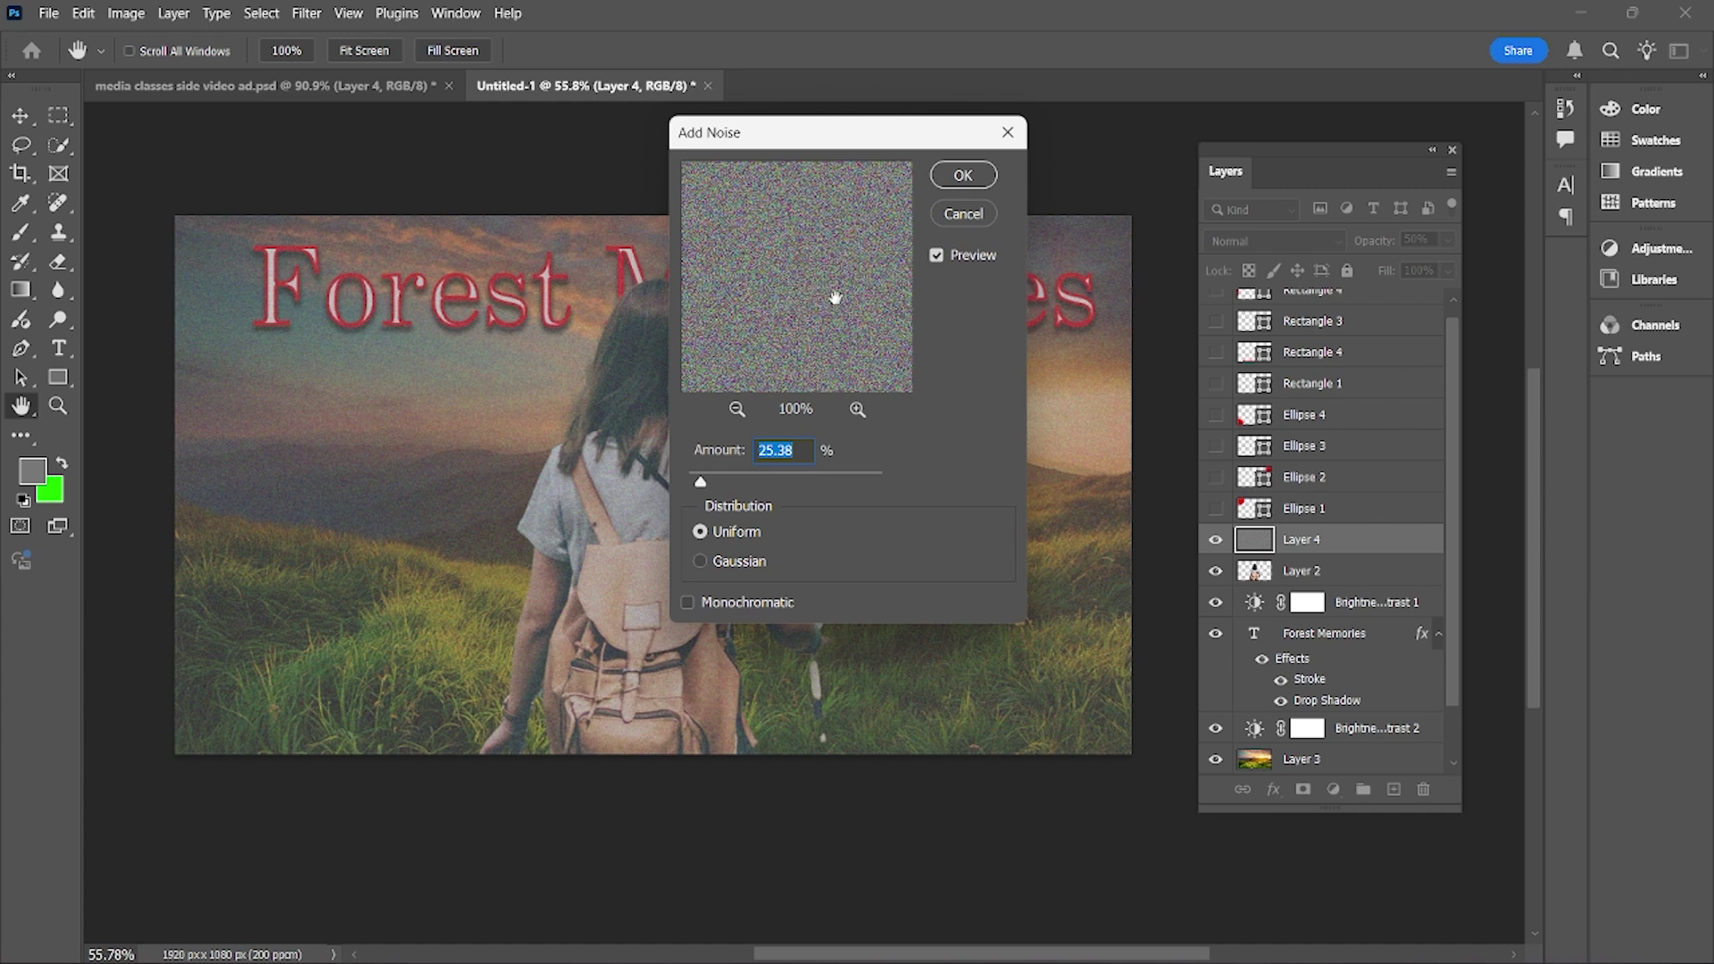
drag(701, 484, 693, 486)
text(8)
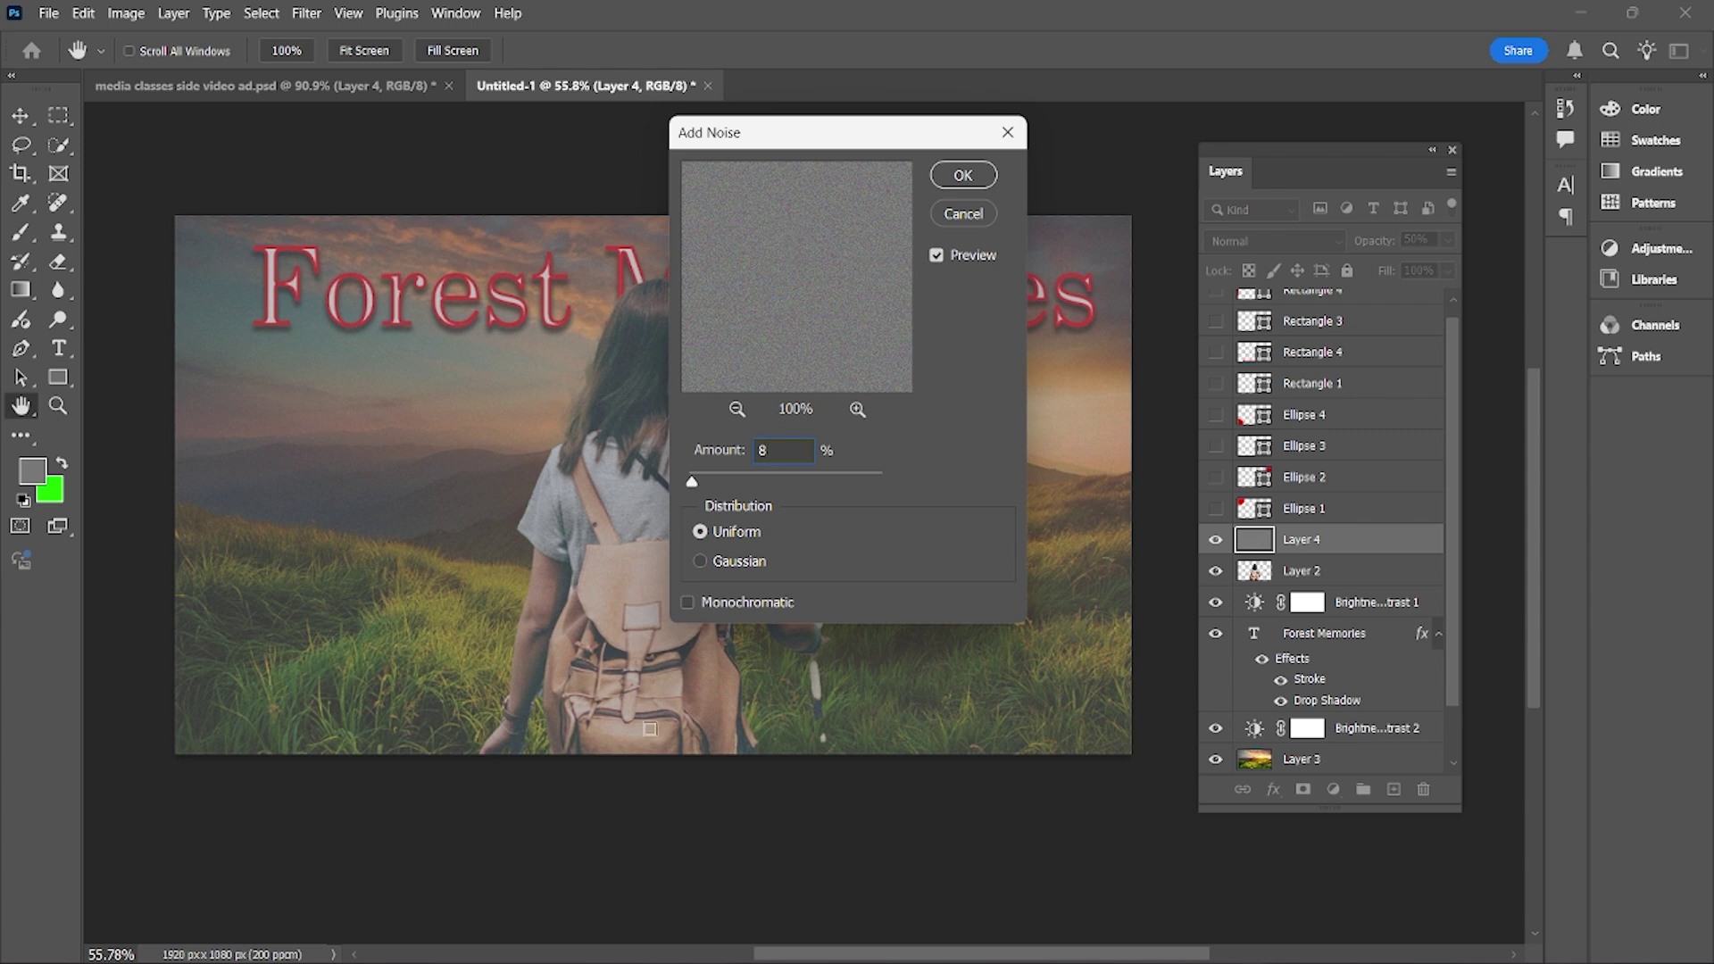
click(689, 604)
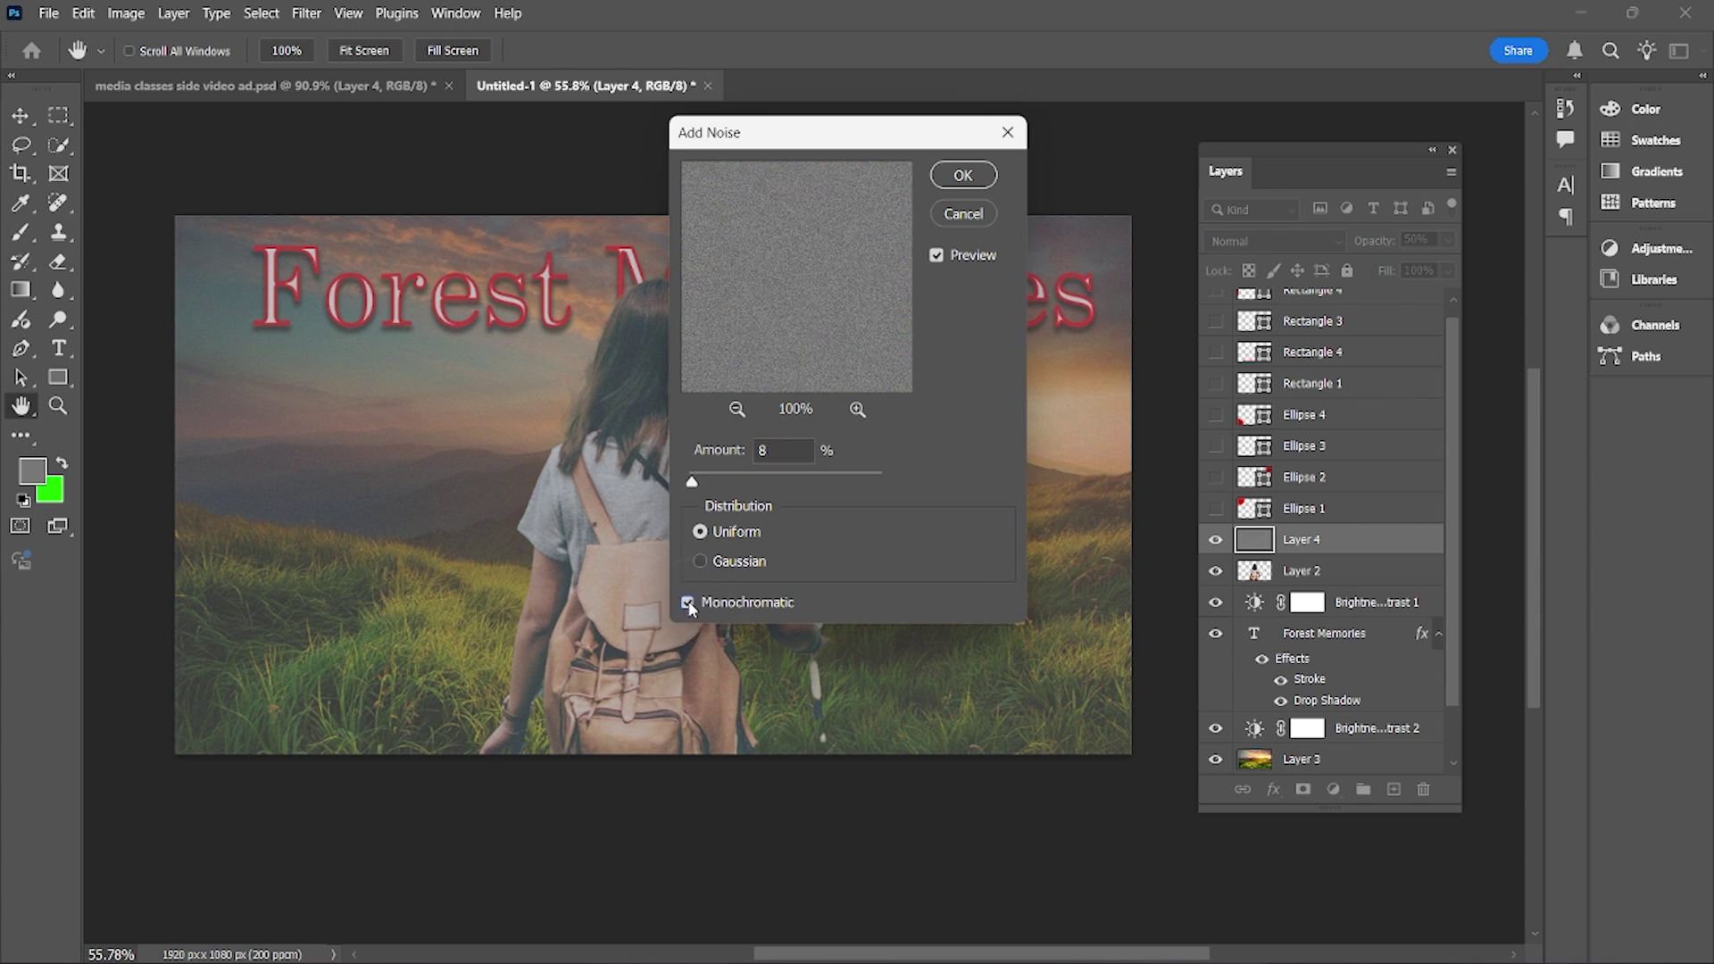
click(946, 181)
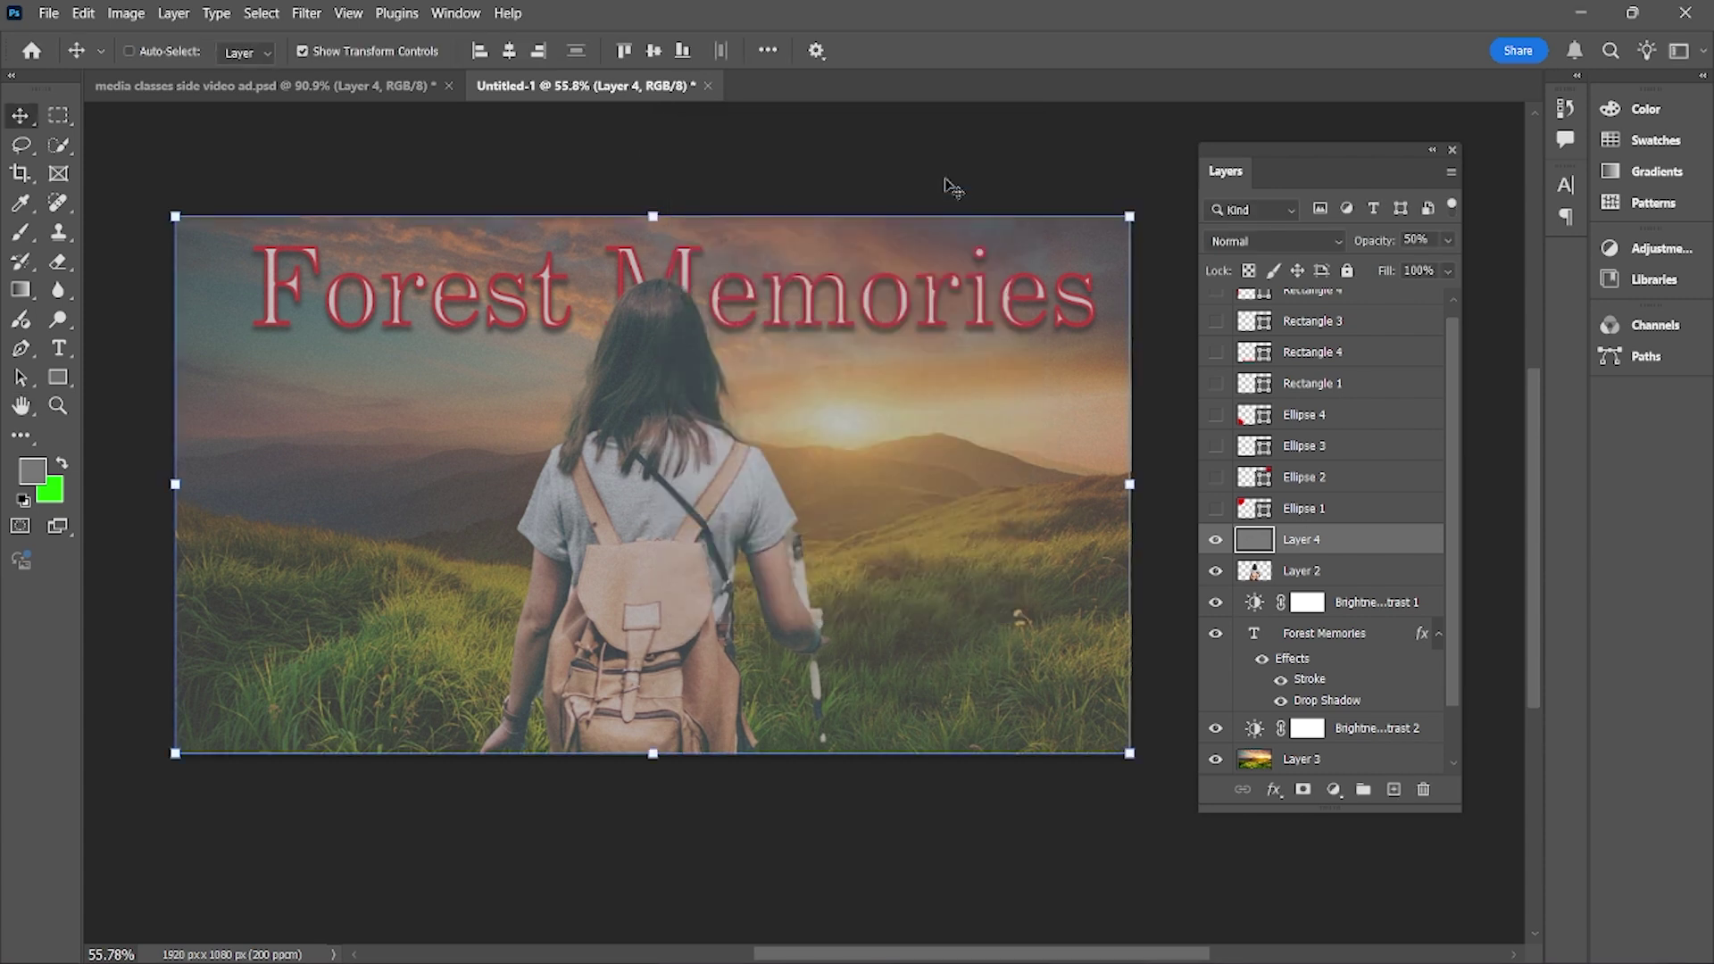
Mask Layer 4 using the hiker's outline from Layer 2, and invert the mask so the noise covers everything except the hiker
scroll(680, 420, up, 6)
scroll(680, 422, up, 3)
scroll(681, 421, down, 7)
scroll(681, 421, up, 5)
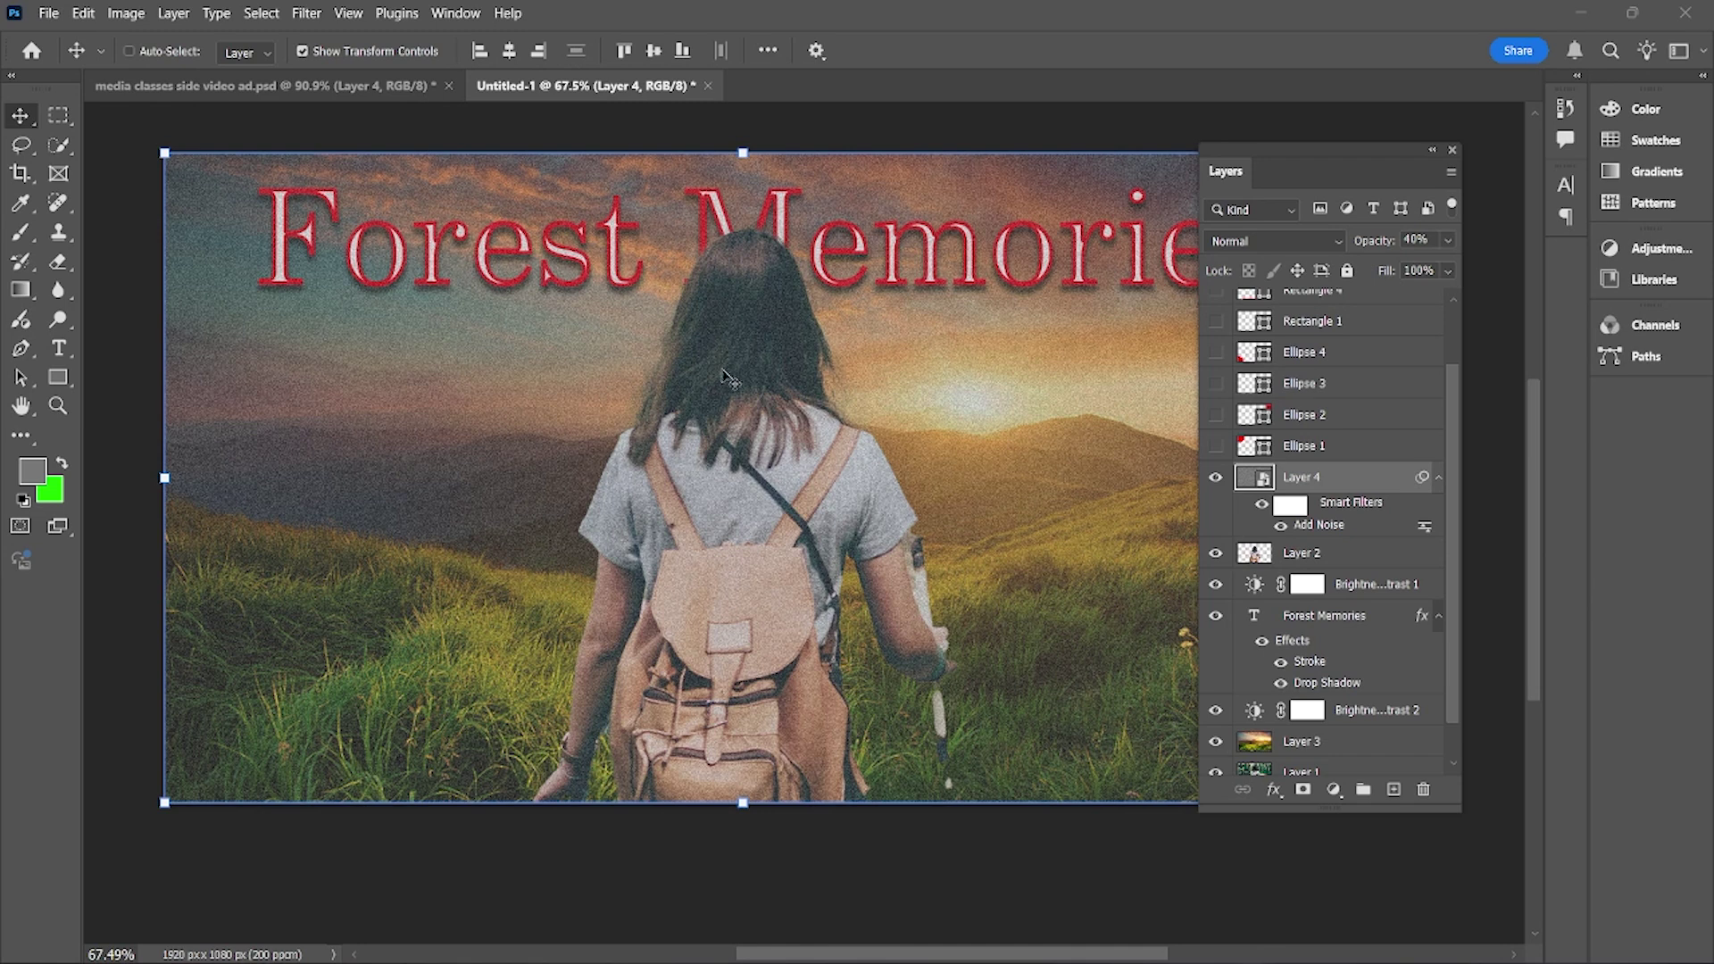
scroll(725, 367, up, 4)
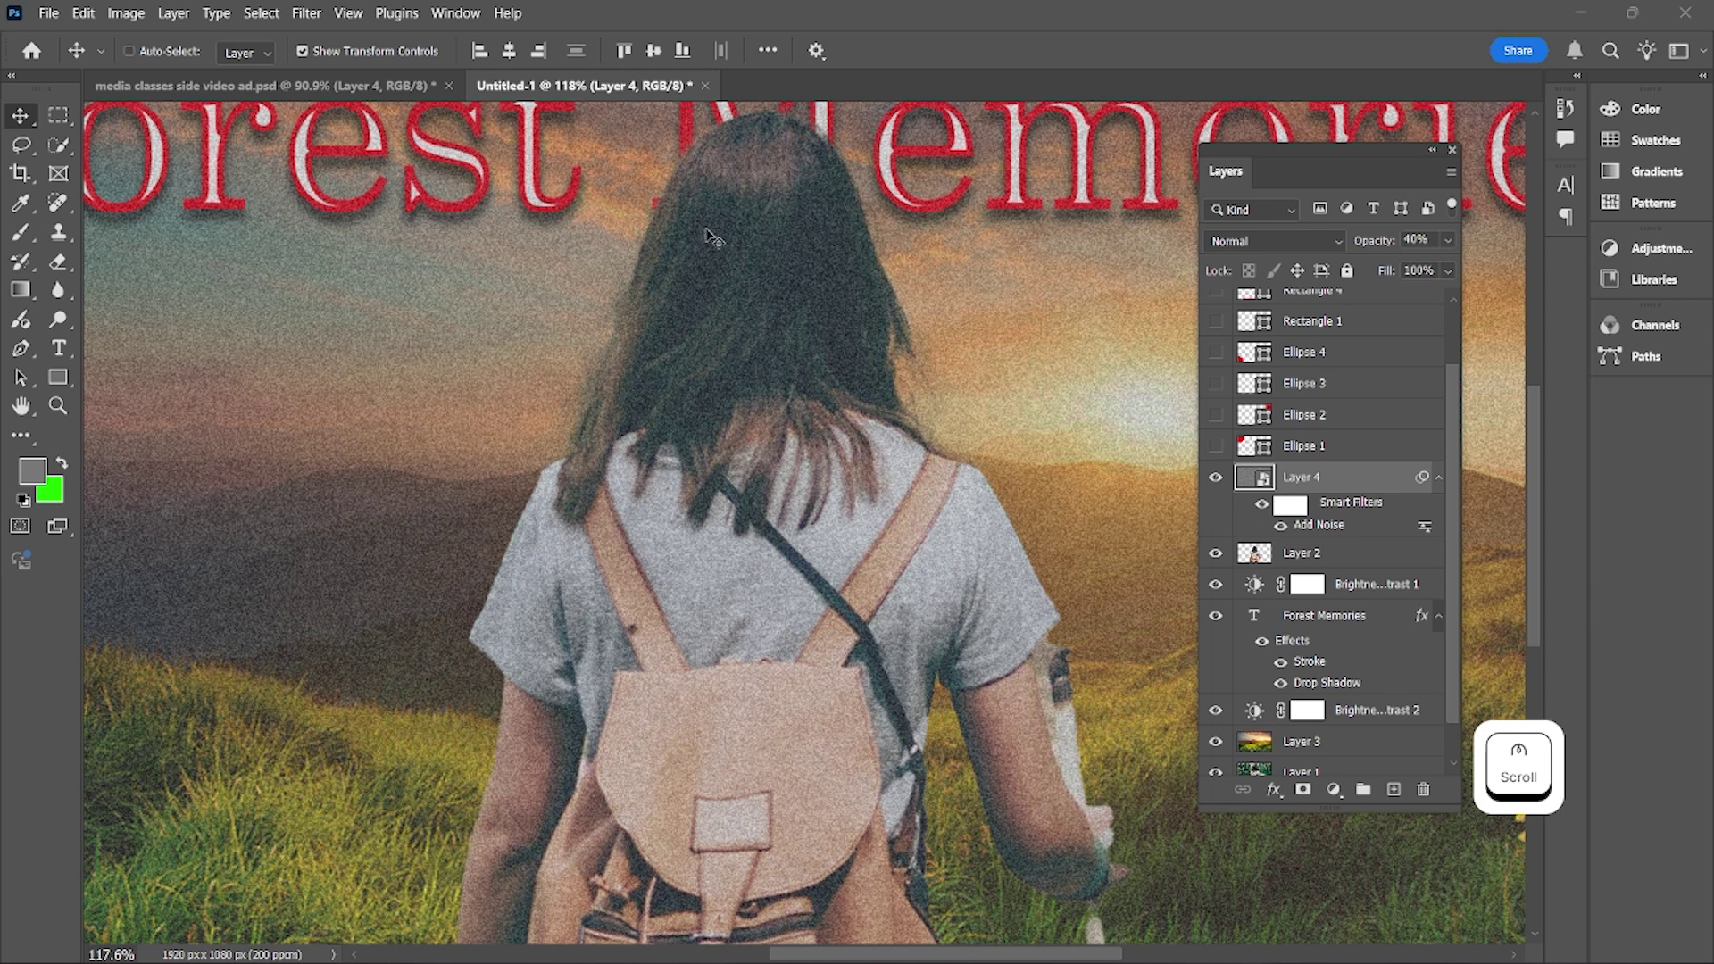
scroll(726, 268, down, 4)
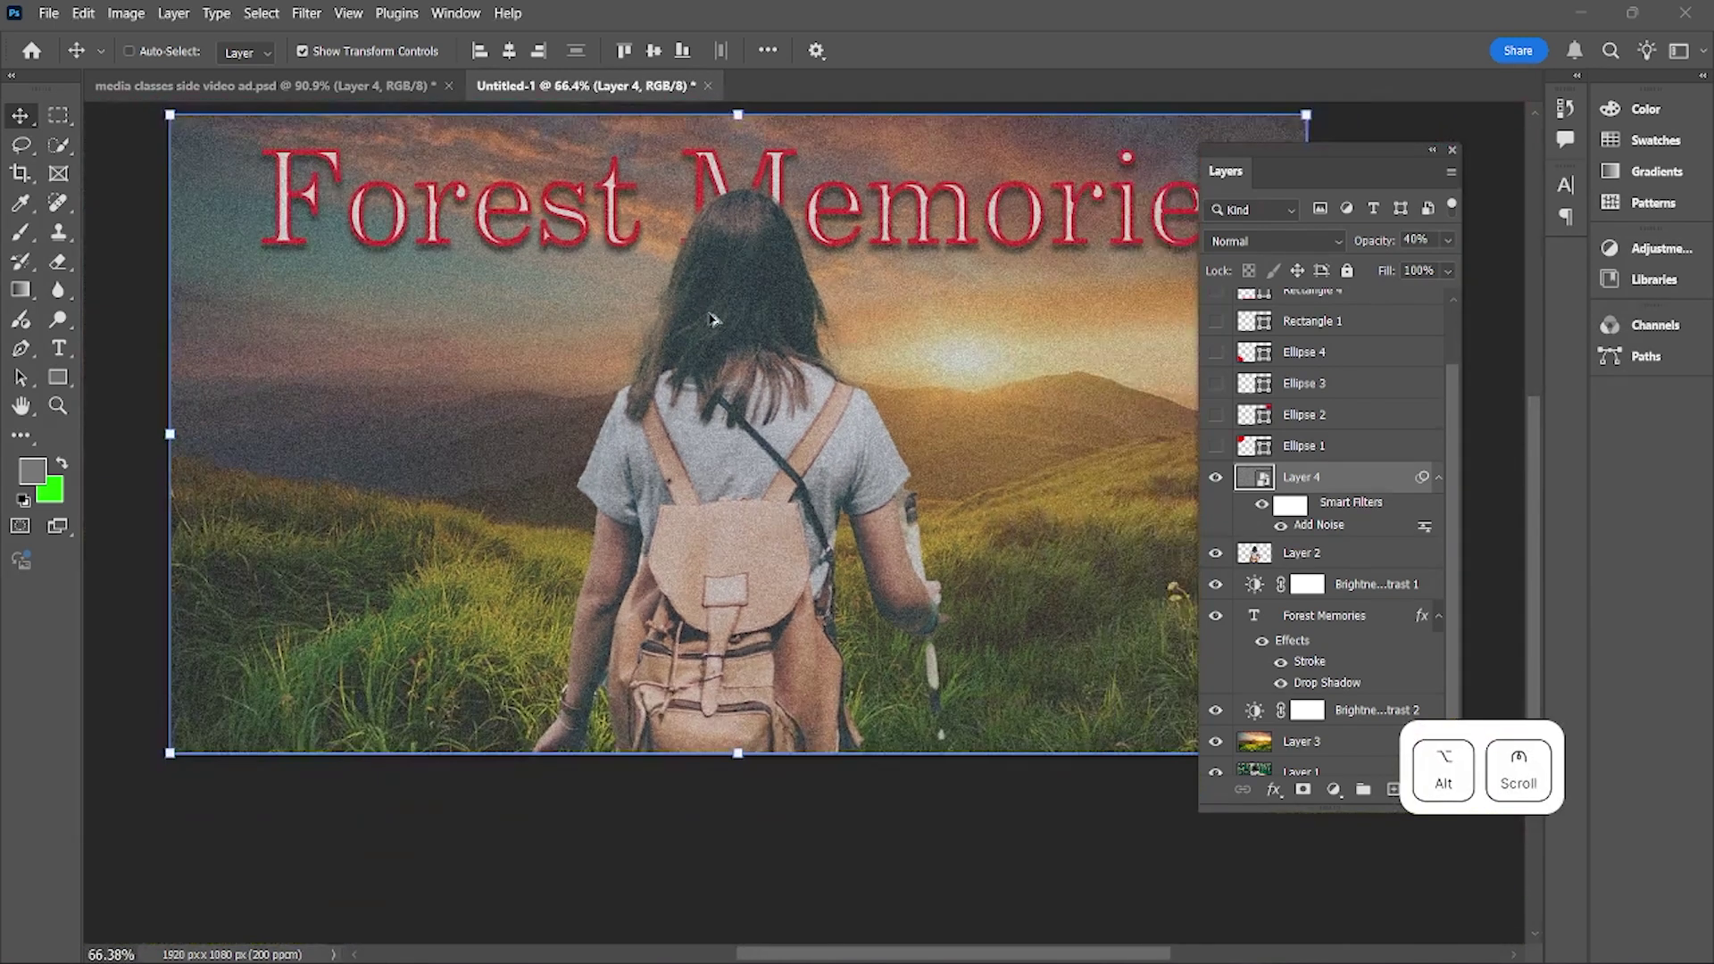
click(1288, 554)
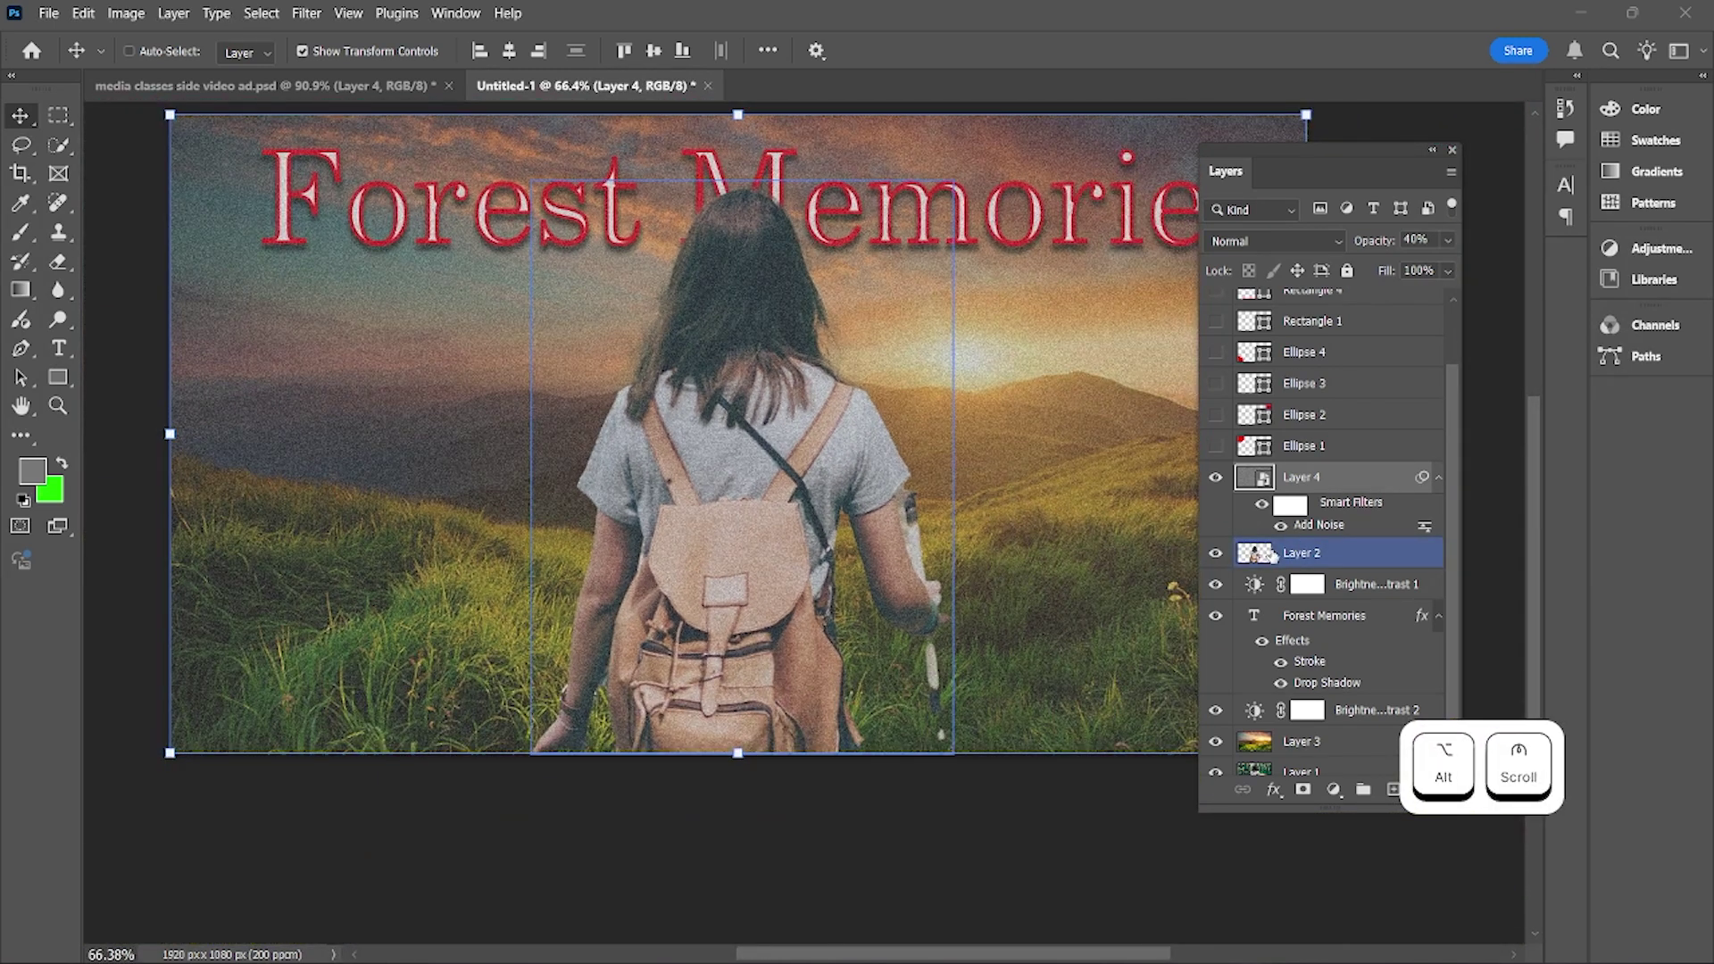
ctrl+click(1271, 555)
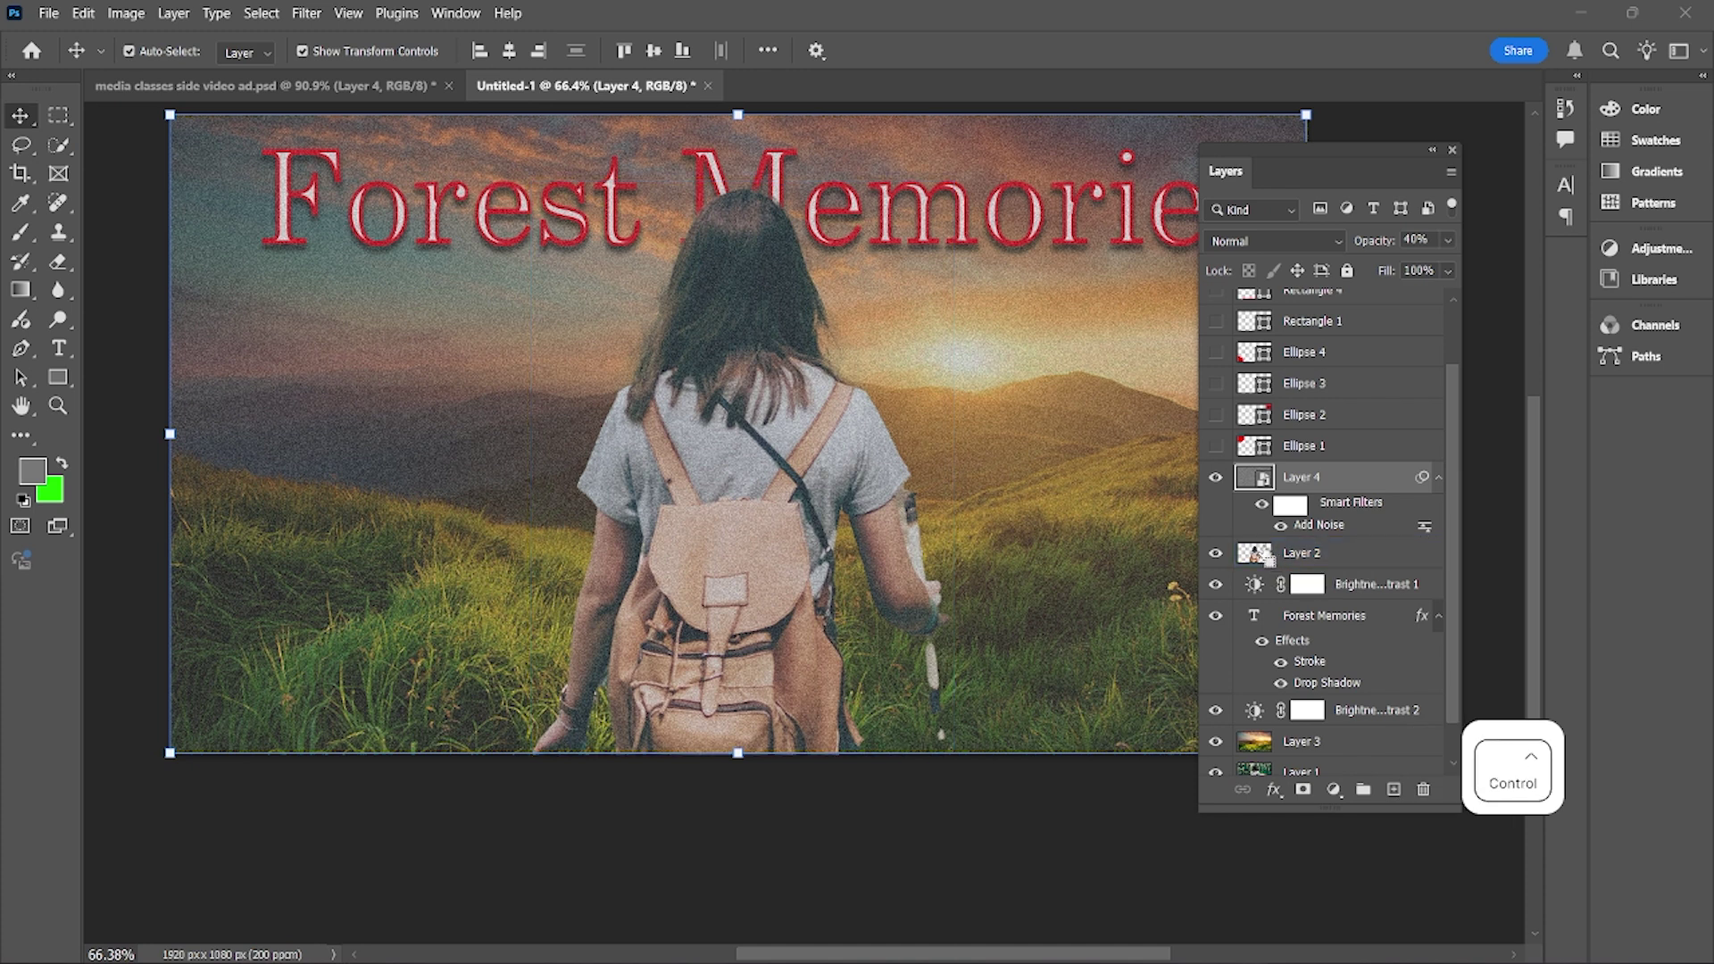
ctrl+click(1259, 554)
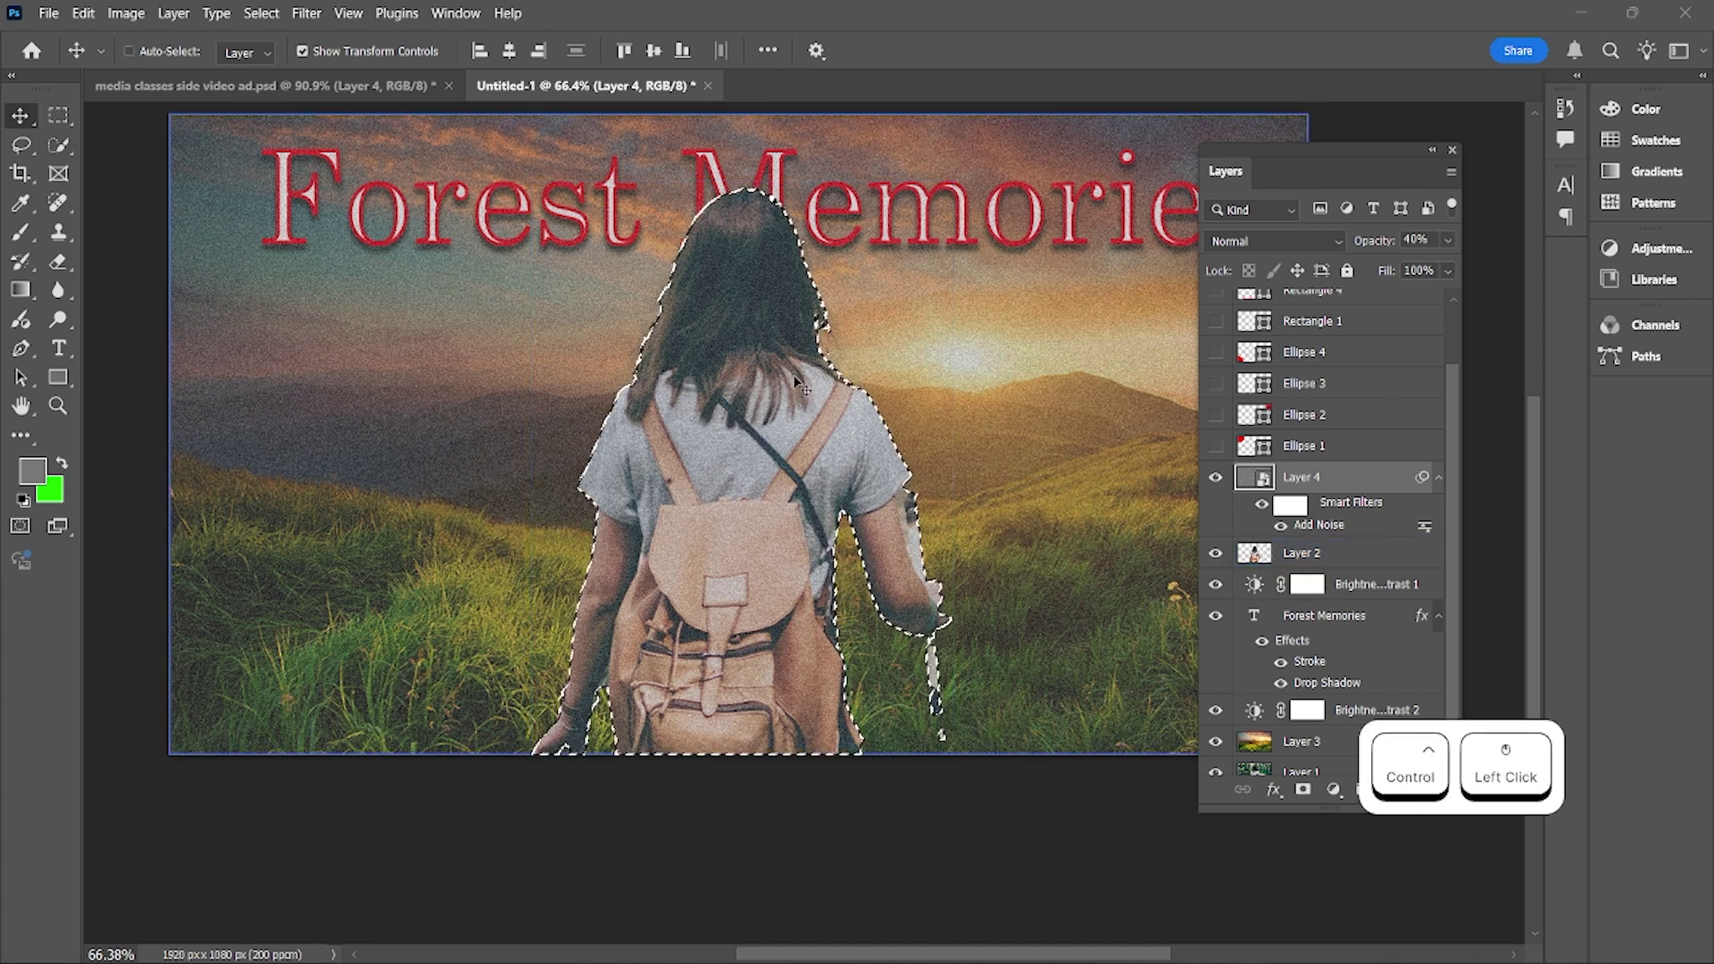
click(1305, 791)
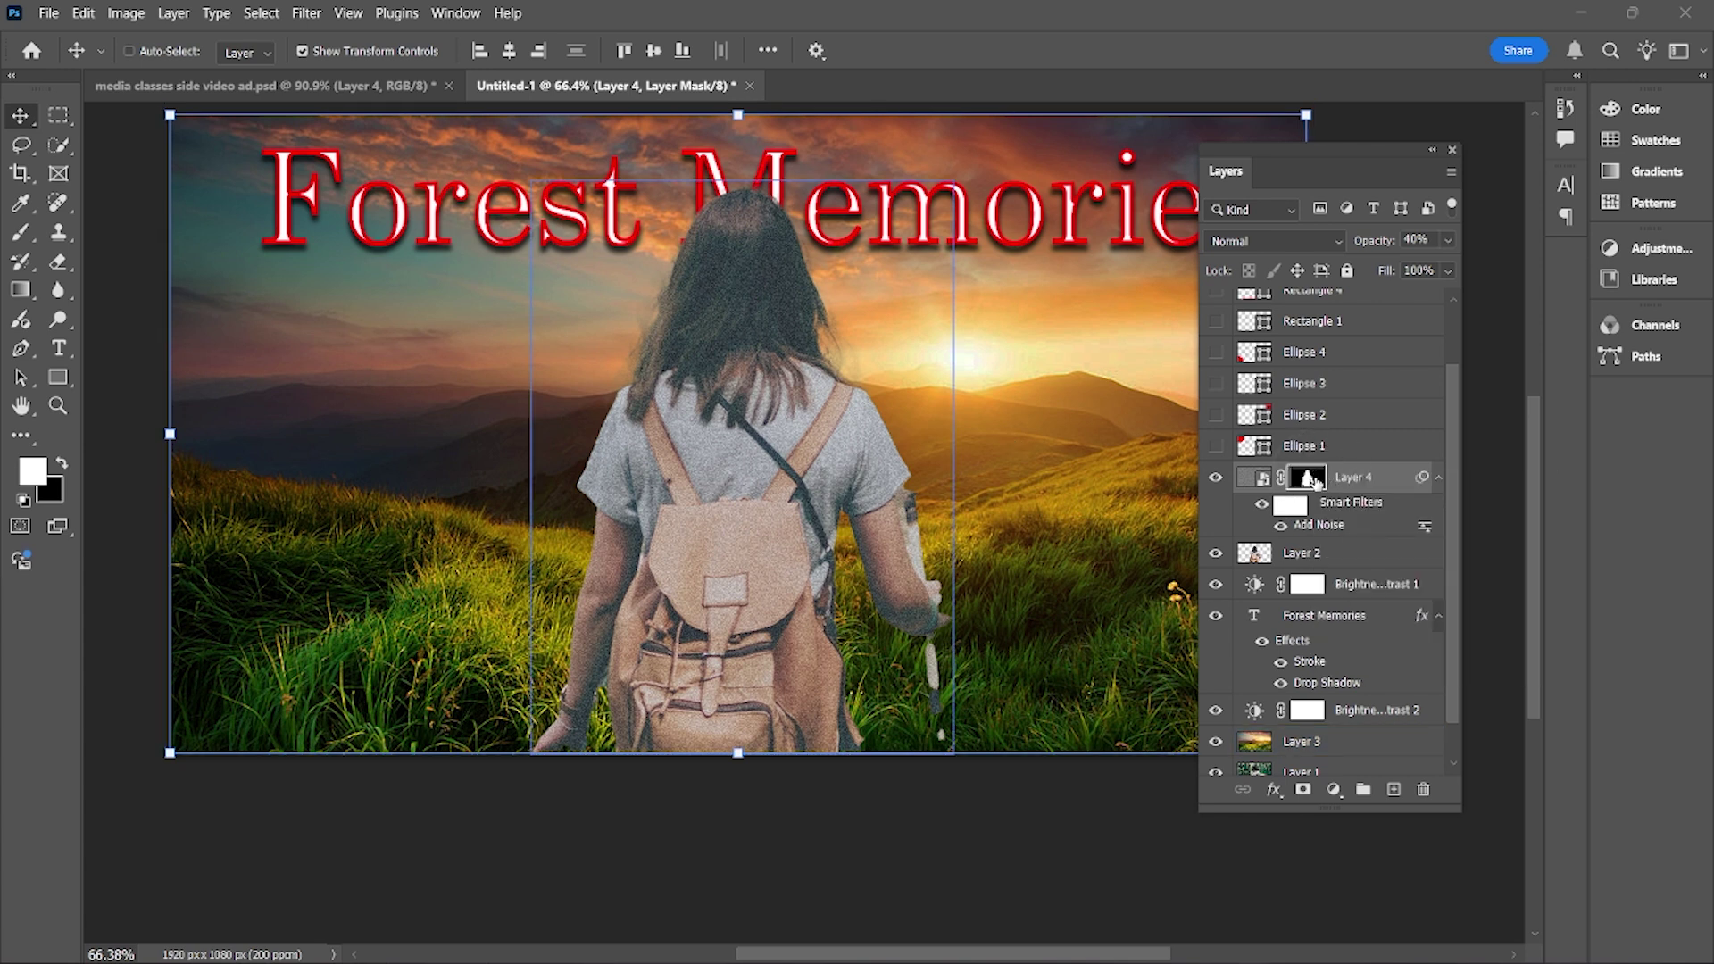
key(ctrl+i)
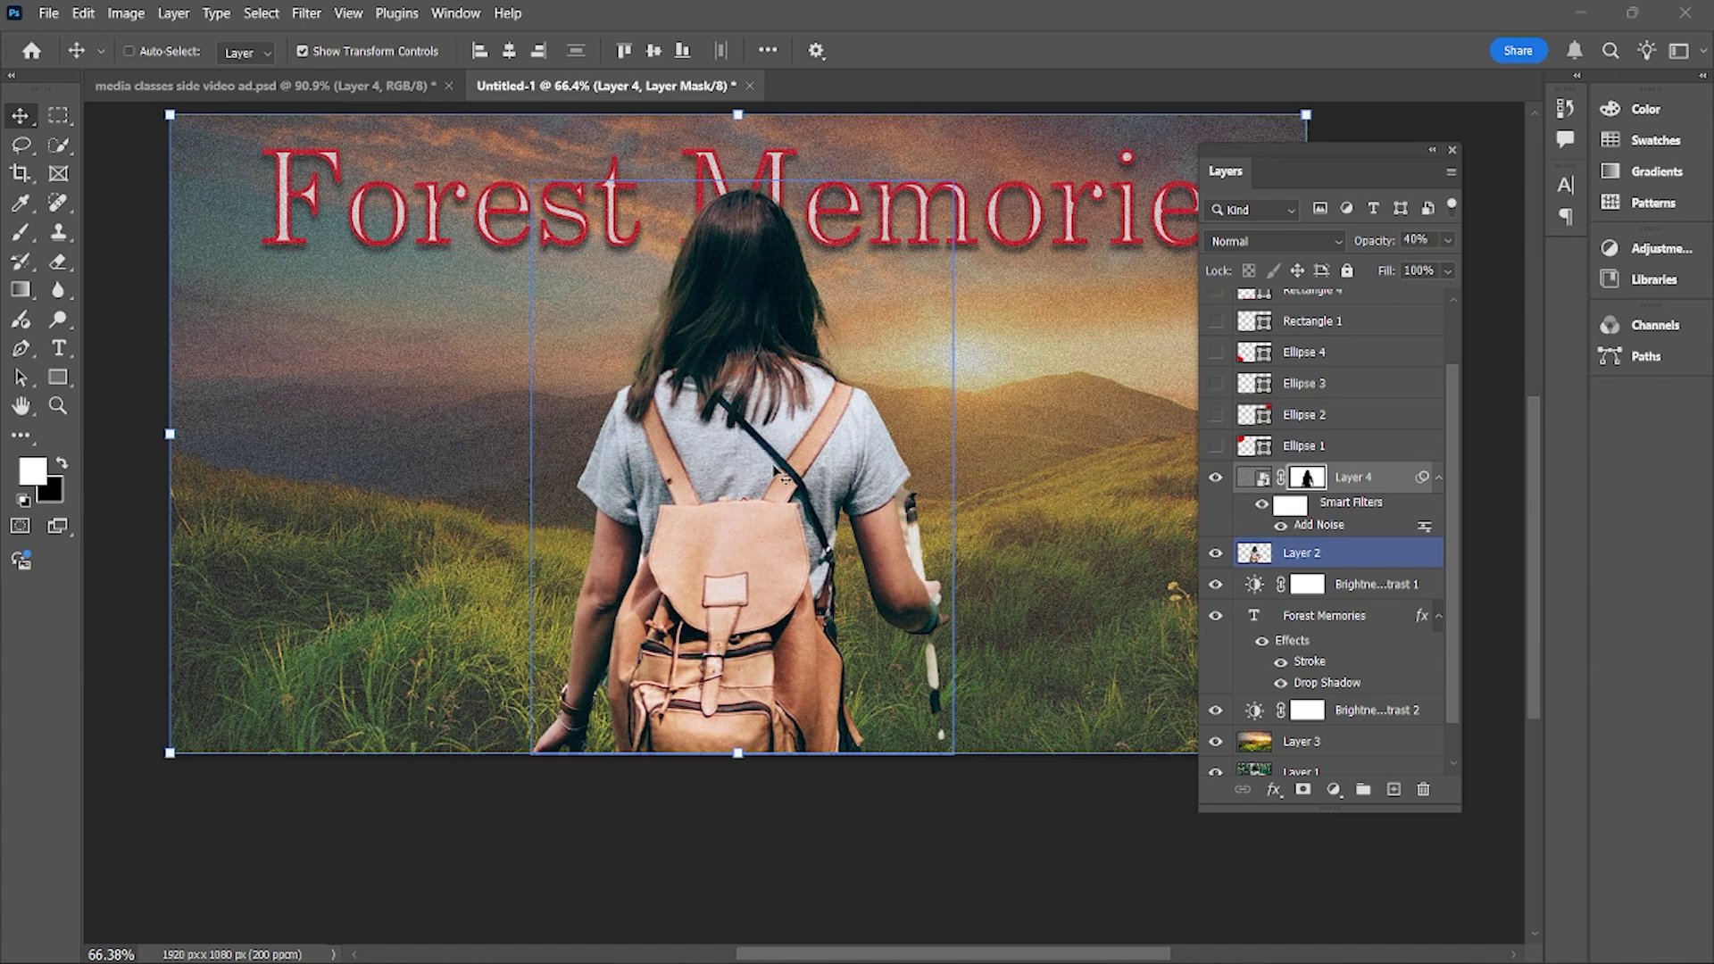
Brush black on Layer 4's mask over the sky and hills beside the hiker to hide the noise there
scroll(771, 462, down, 3)
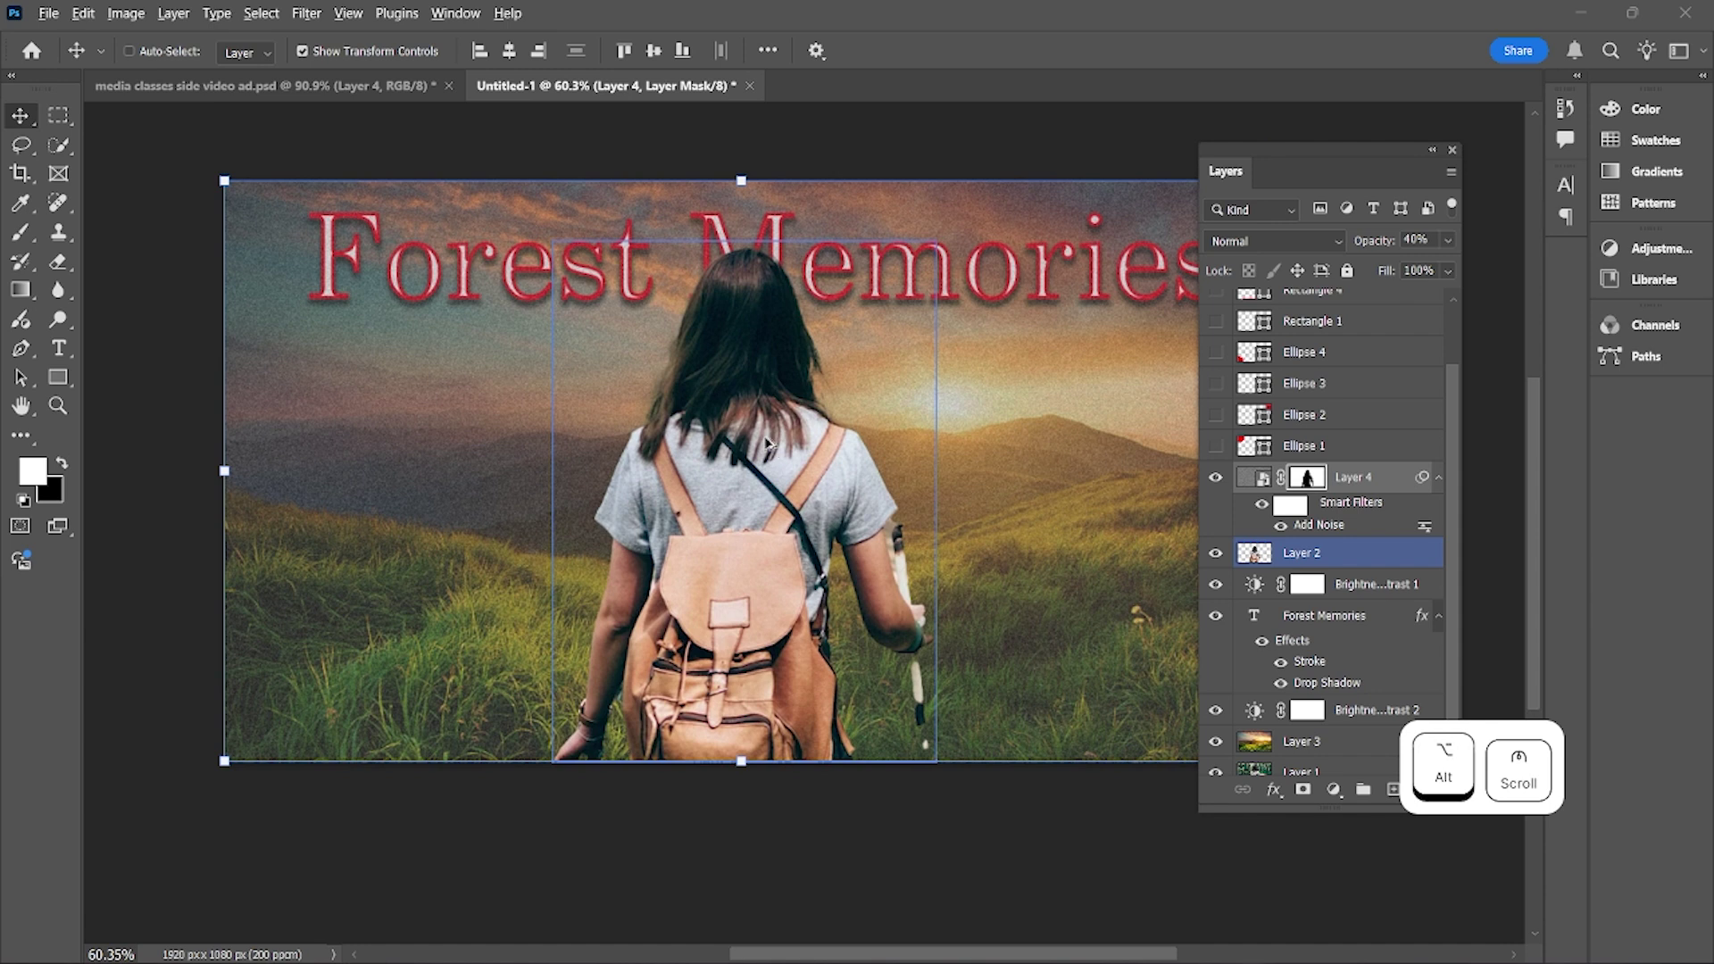
scroll(777, 440, up, 5)
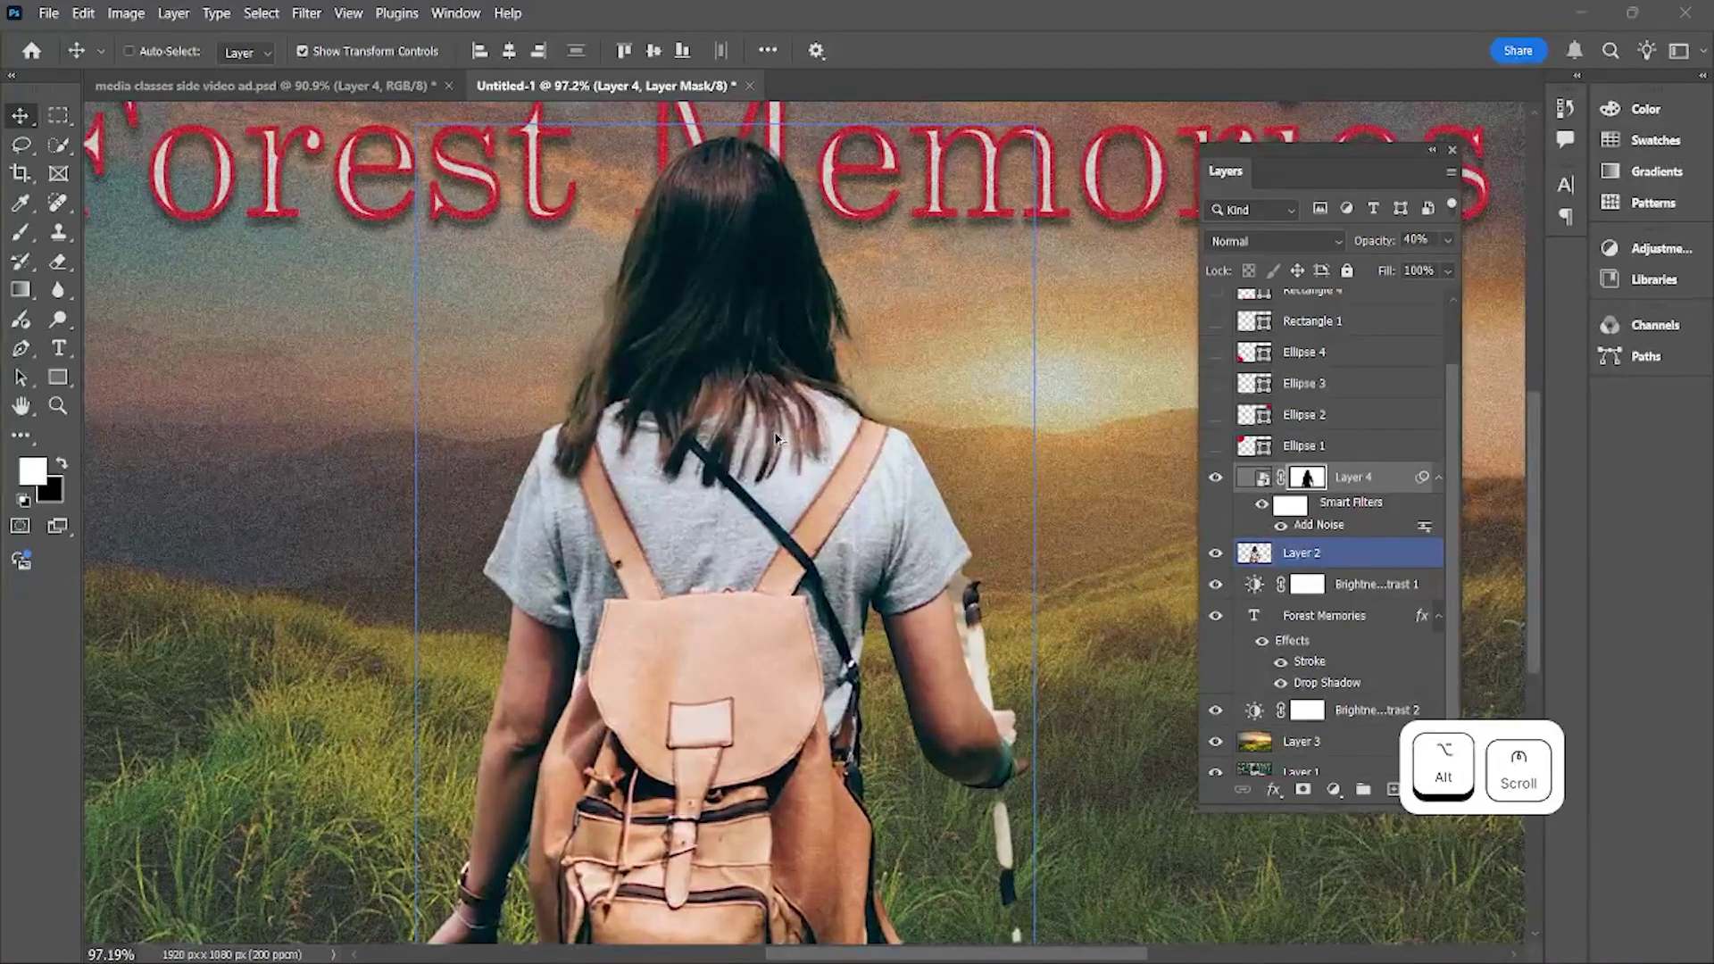
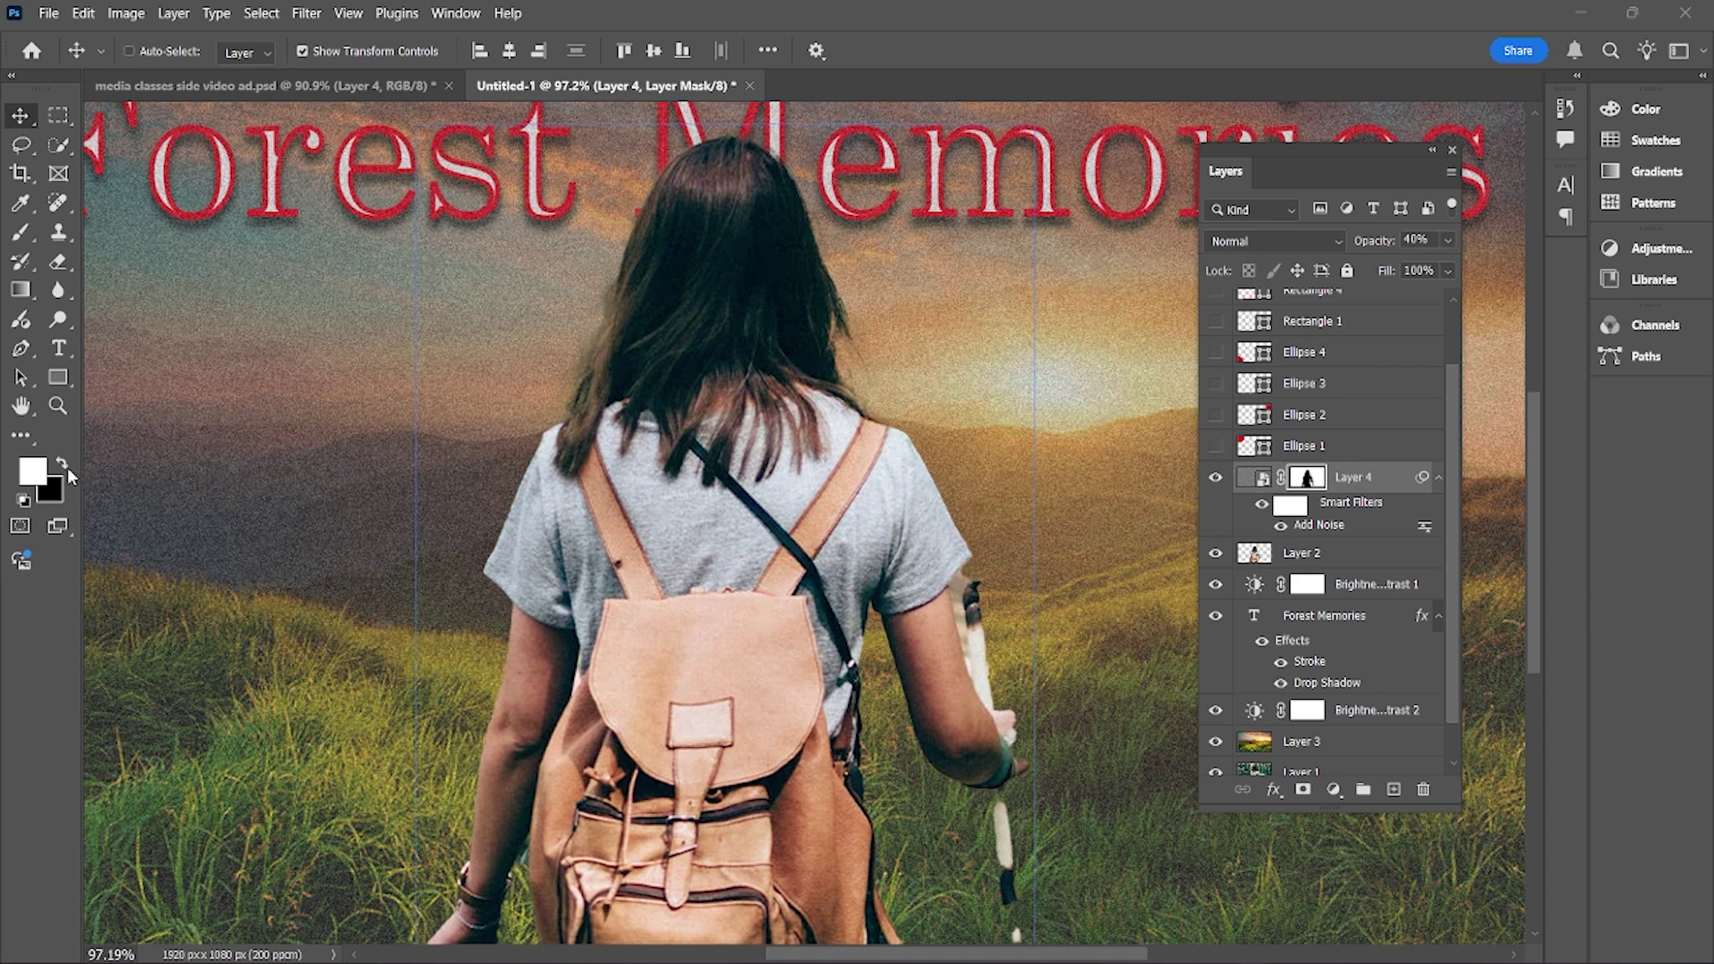
click(64, 466)
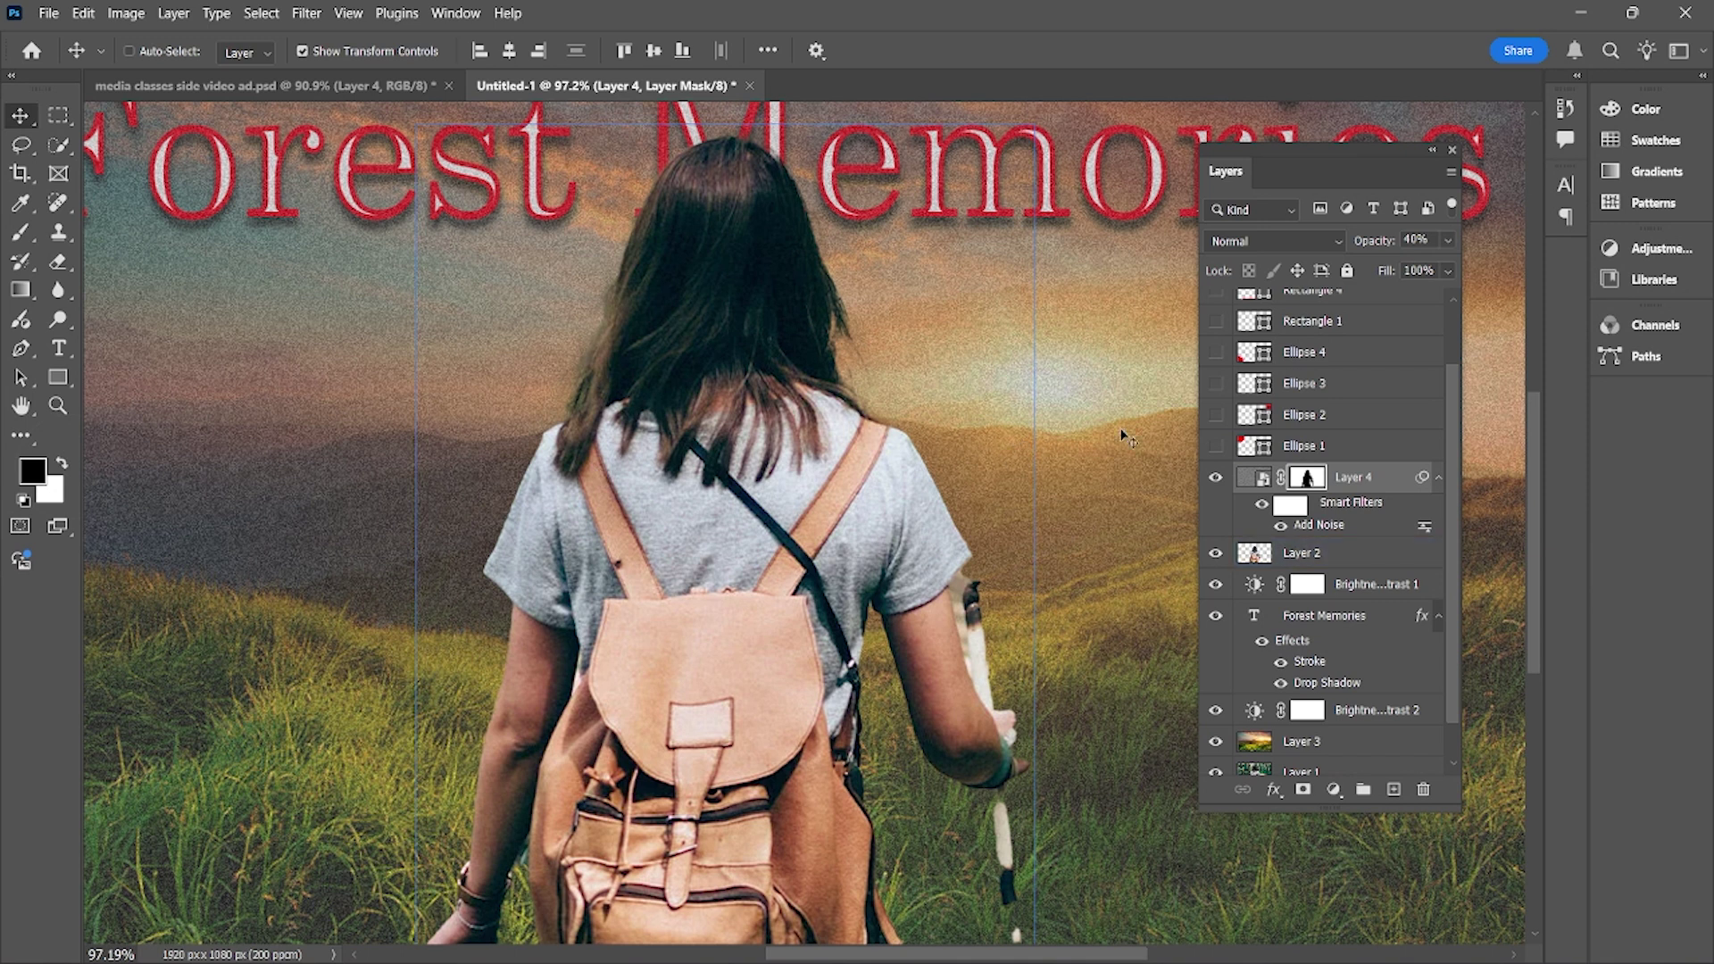
click(31, 237)
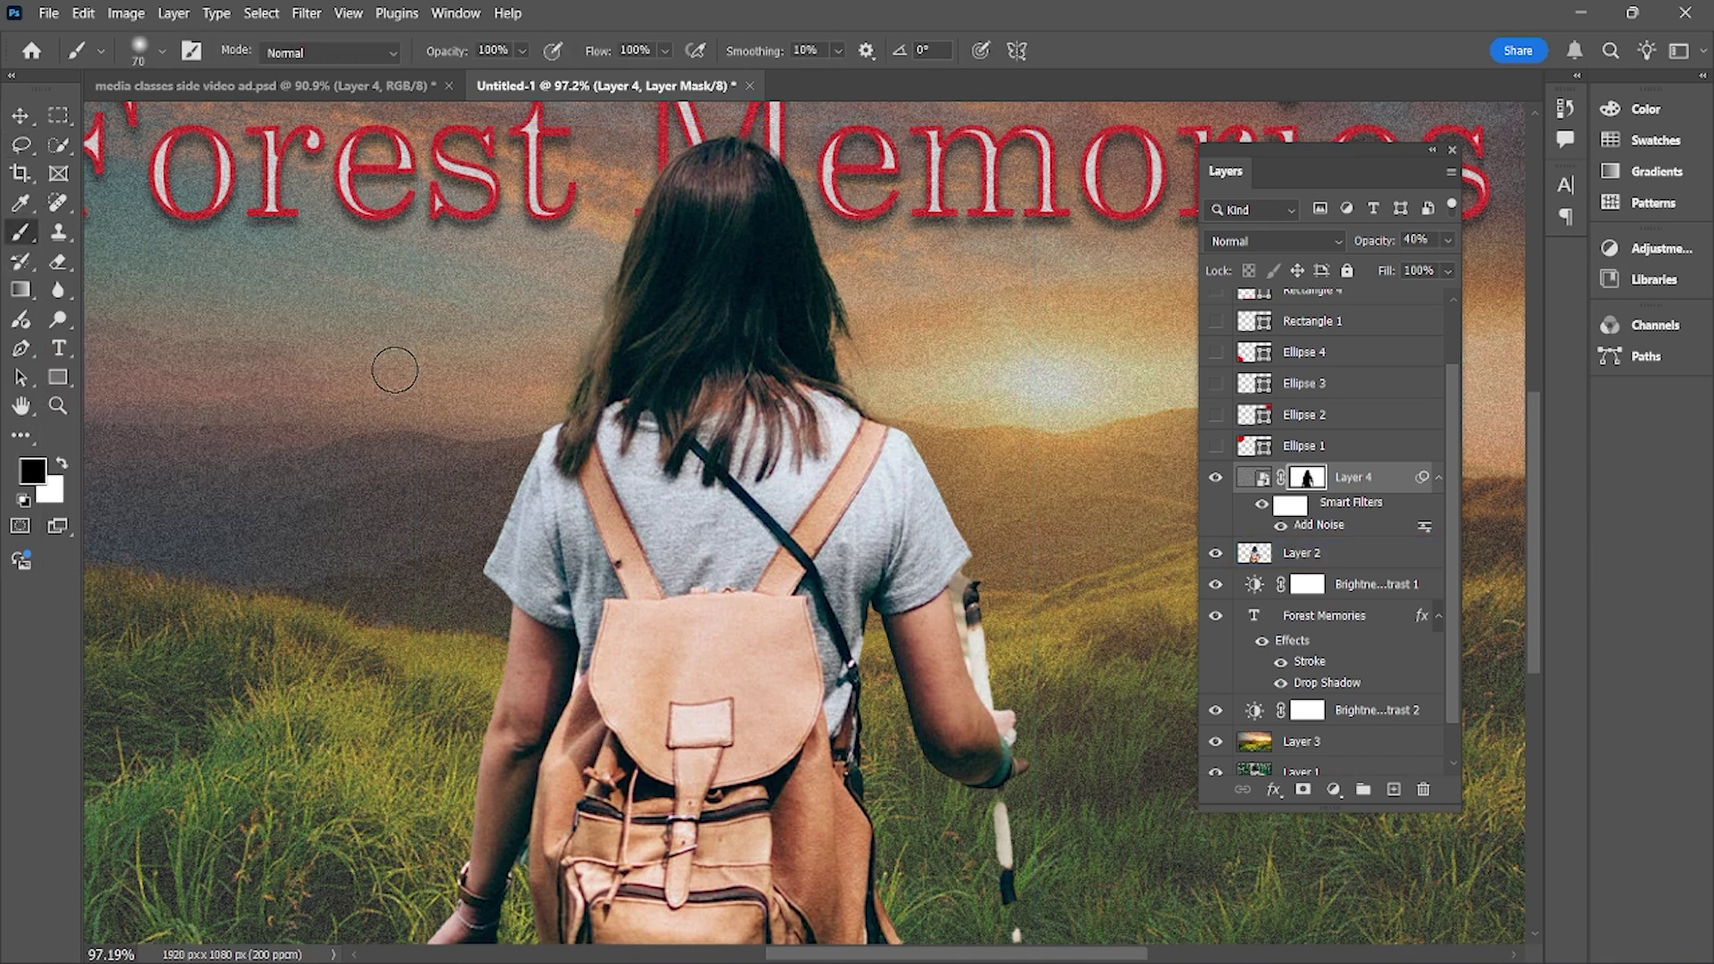
mouse_move(394, 370)
mouse_down()
mouse_move(346, 399)
mouse_move(287, 518)
mouse_move(279, 665)
mouse_move(338, 477)
mouse_move(437, 406)
mouse_move(392, 457)
mouse_move(348, 641)
mouse_move(325, 584)
mouse_move(366, 473)
mouse_move(337, 552)
mouse_up()
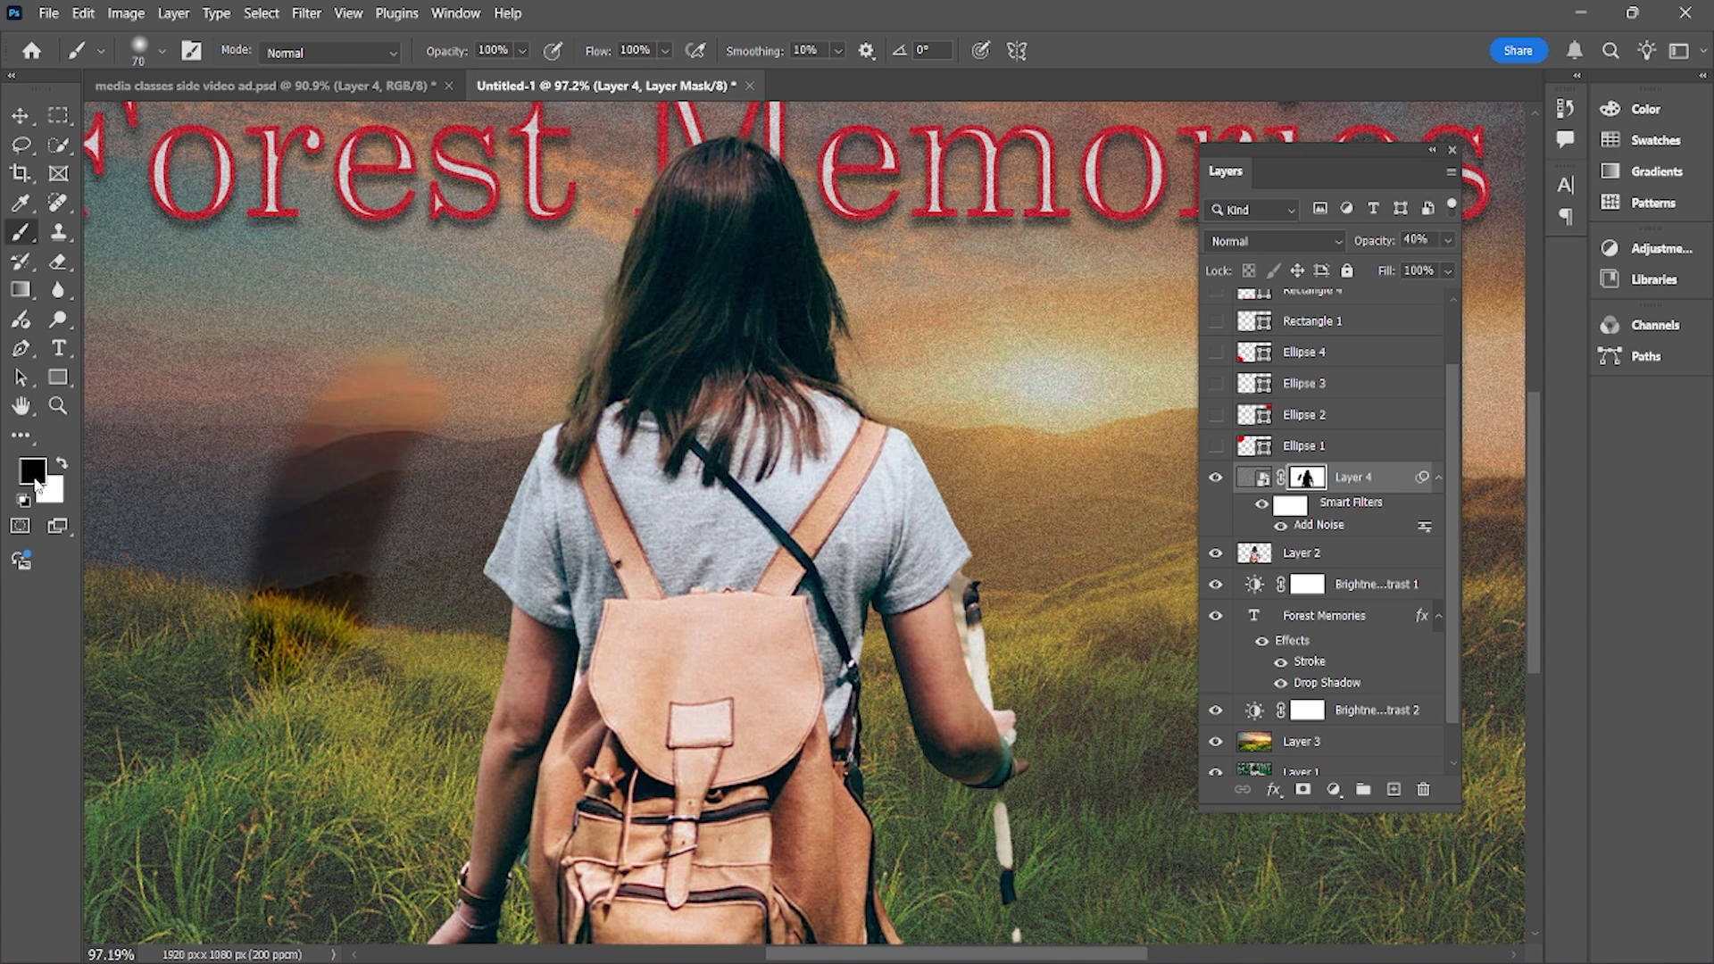
mouse_move(295, 317)
mouse_down()
mouse_move(223, 339)
mouse_move(213, 393)
mouse_up()
drag(401, 408, 420, 410)
Brush white over the painted spots on Layer 4's mask to restore the noise beside the hiker
click(63, 463)
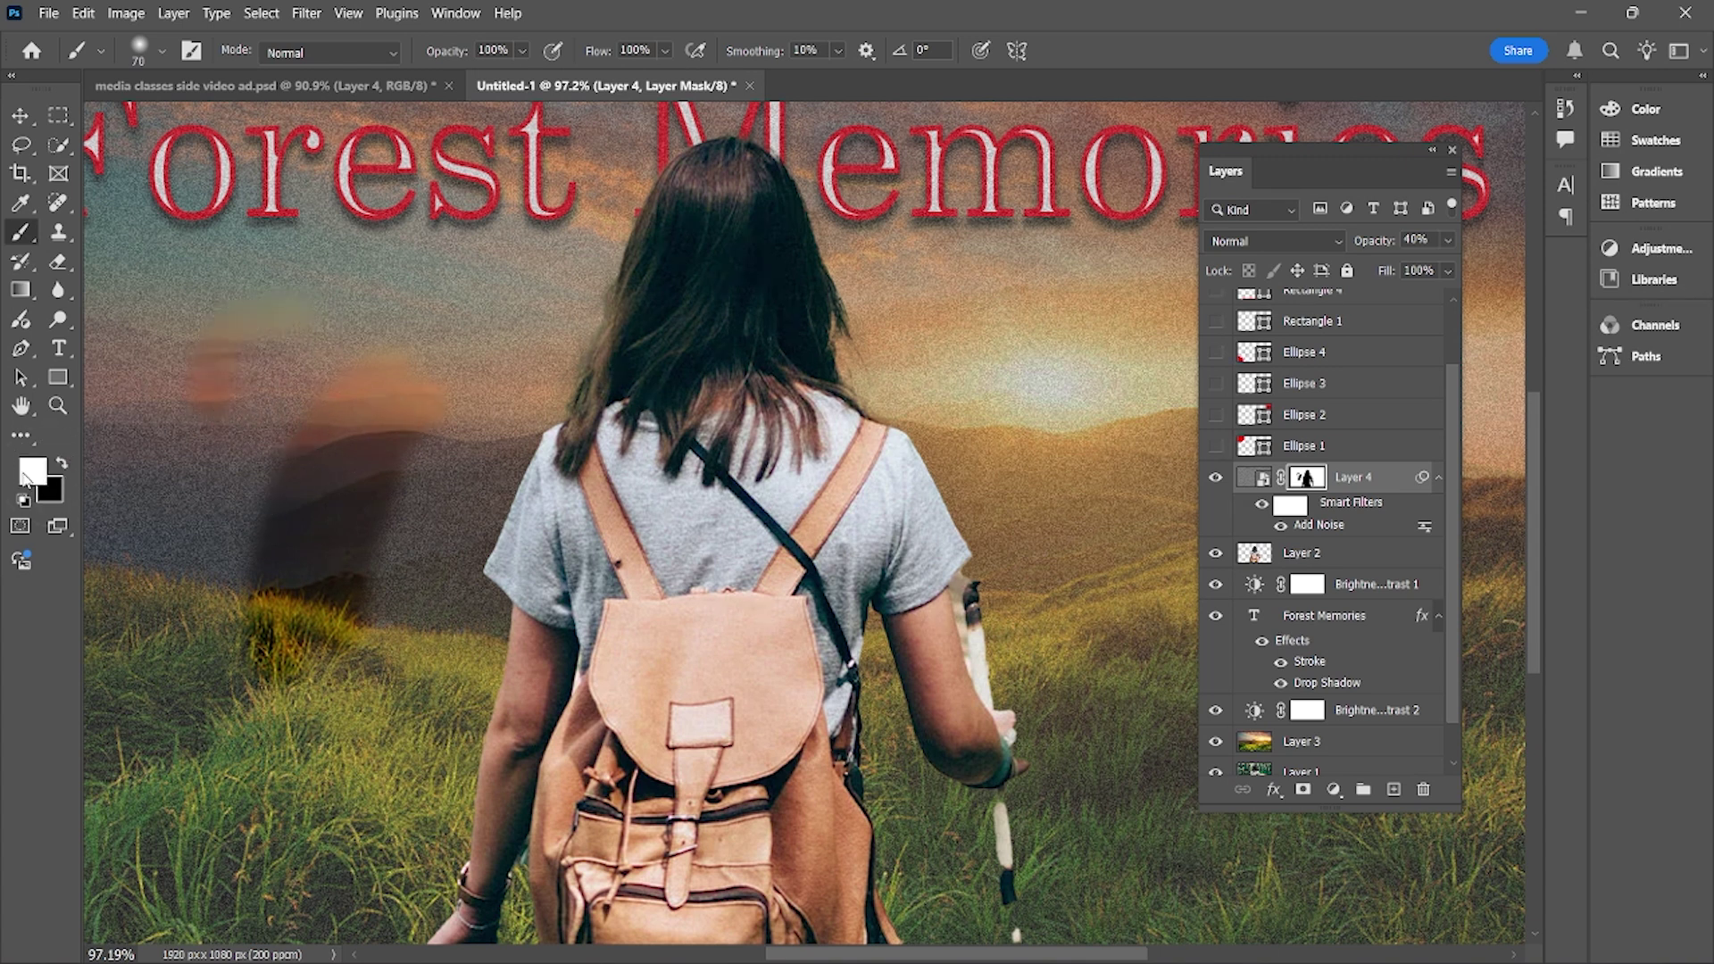
mouse_move(309, 317)
mouse_down()
mouse_move(219, 352)
mouse_move(193, 457)
mouse_up()
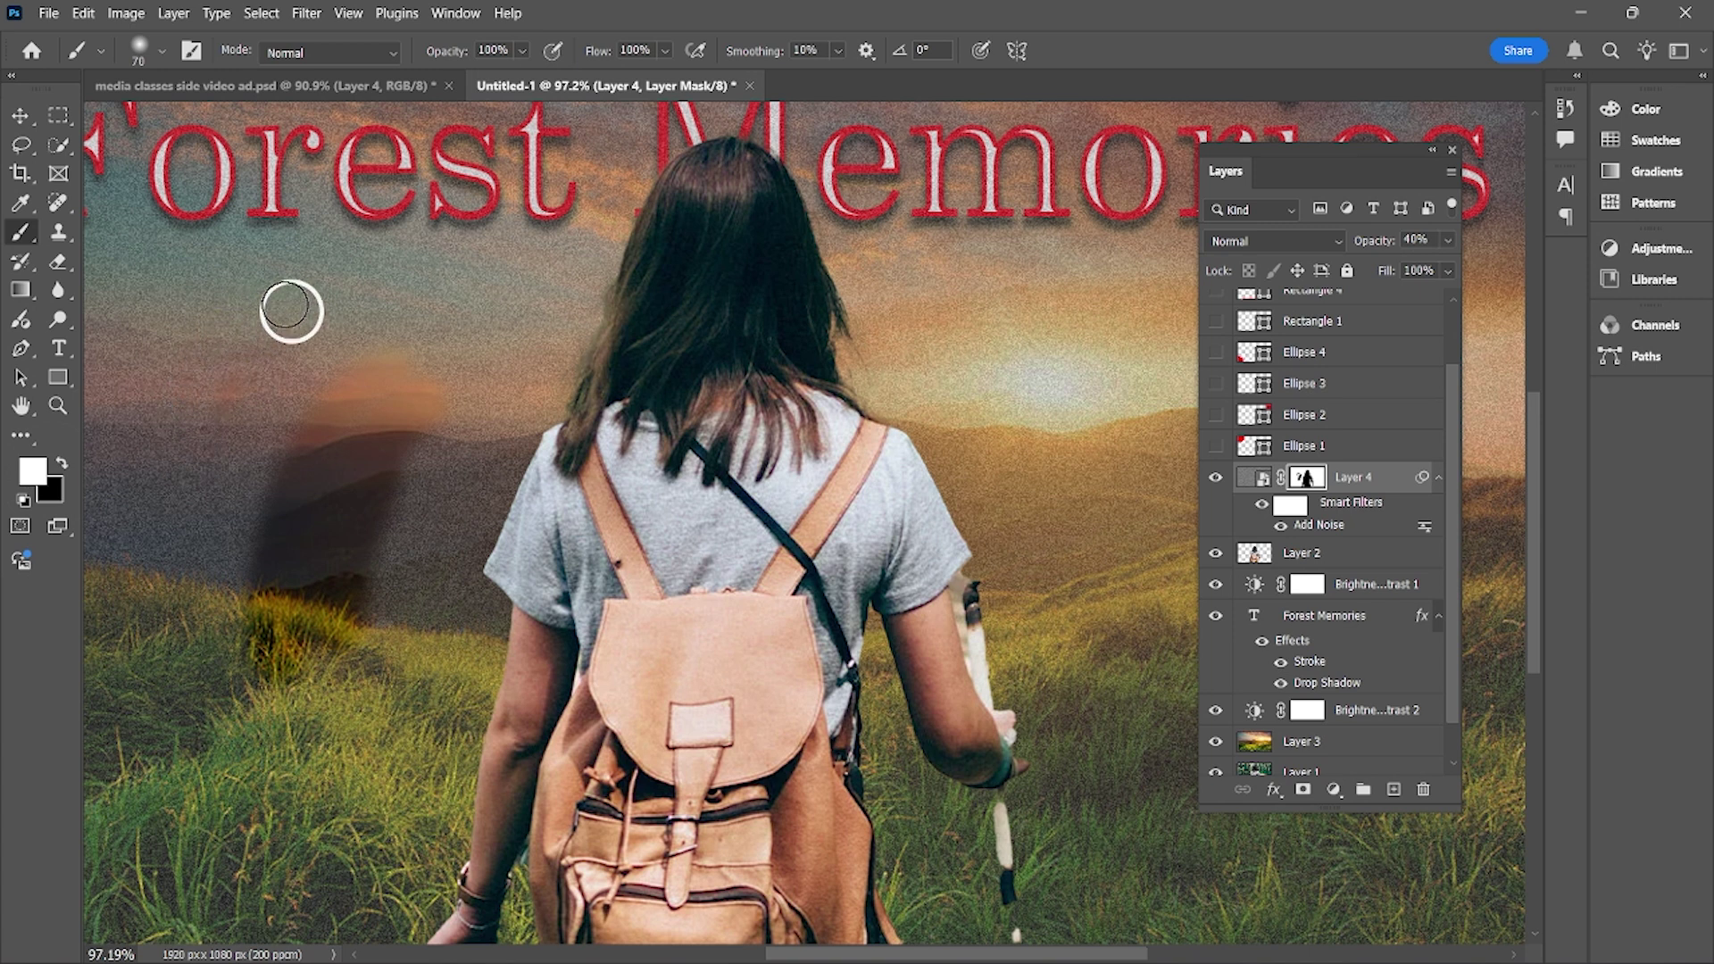
mouse_move(218, 589)
mouse_down()
mouse_move(479, 356)
mouse_move(328, 414)
mouse_move(269, 554)
mouse_move(483, 383)
mouse_move(223, 654)
mouse_move(410, 454)
mouse_move(212, 685)
mouse_move(448, 469)
mouse_move(265, 724)
mouse_up()
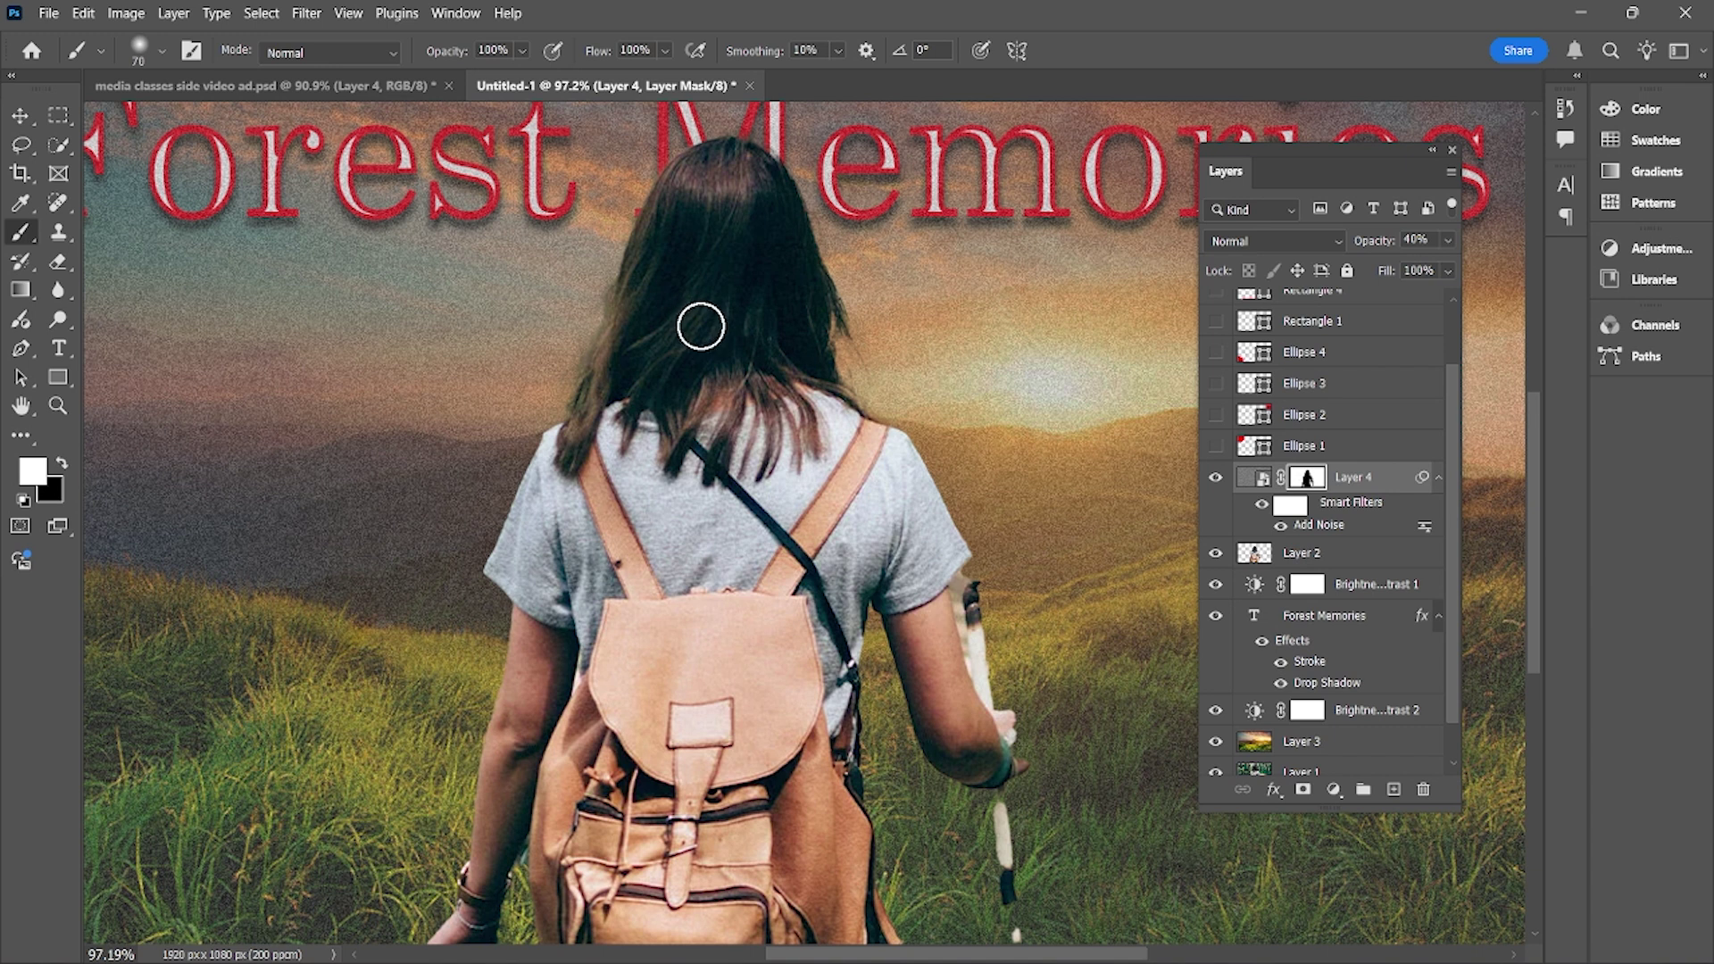
Try the Forest Memories text layer above Layer 4, and place it back directly below the hiker on Layer 2
scroll(594, 307, down, 2)
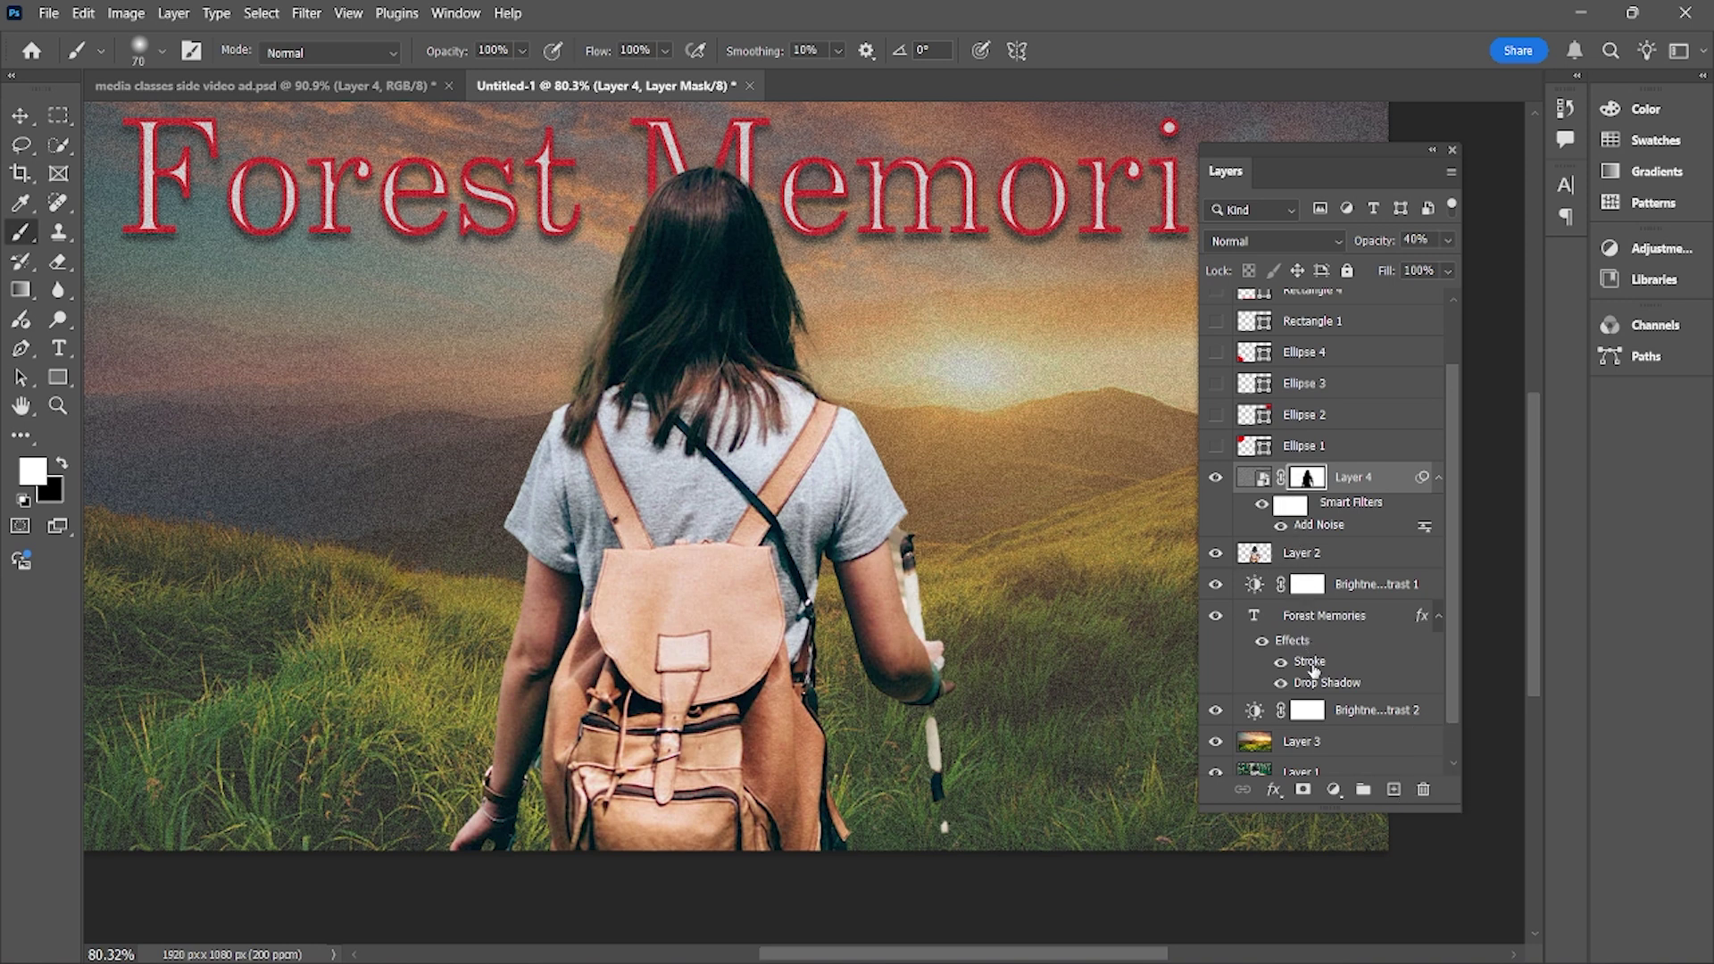
scroll(1299, 678, down, 1)
scroll(1299, 672, up, 1)
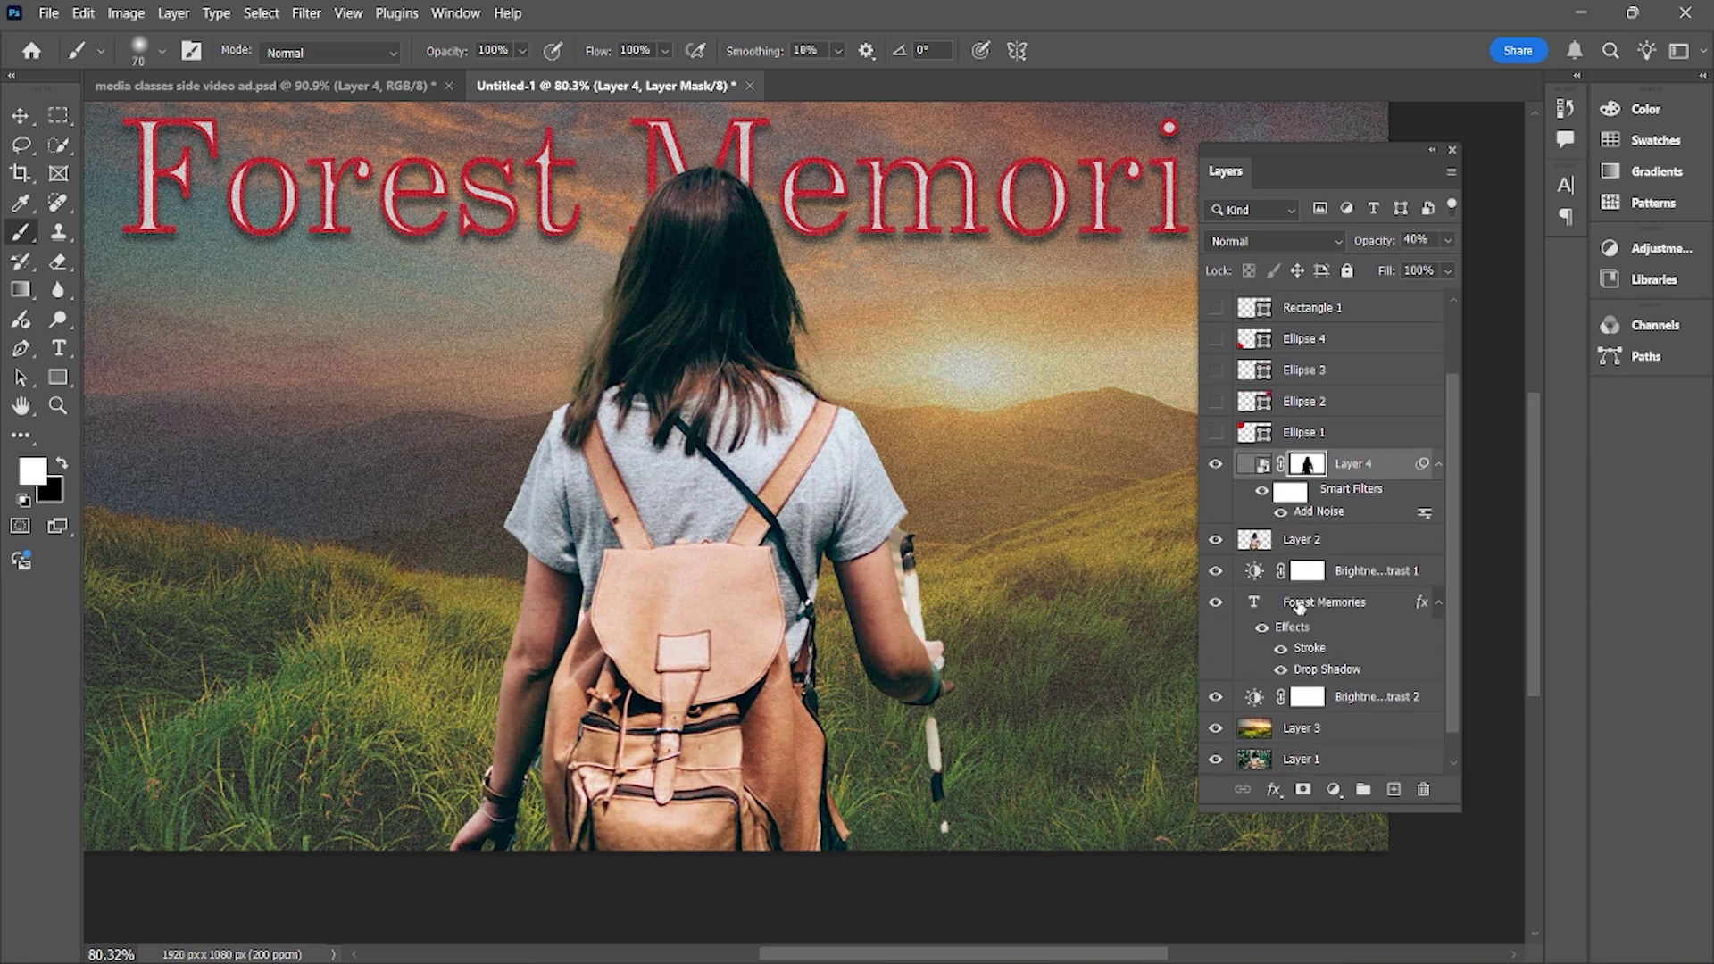
click(1307, 611)
drag(1306, 616, 1314, 460)
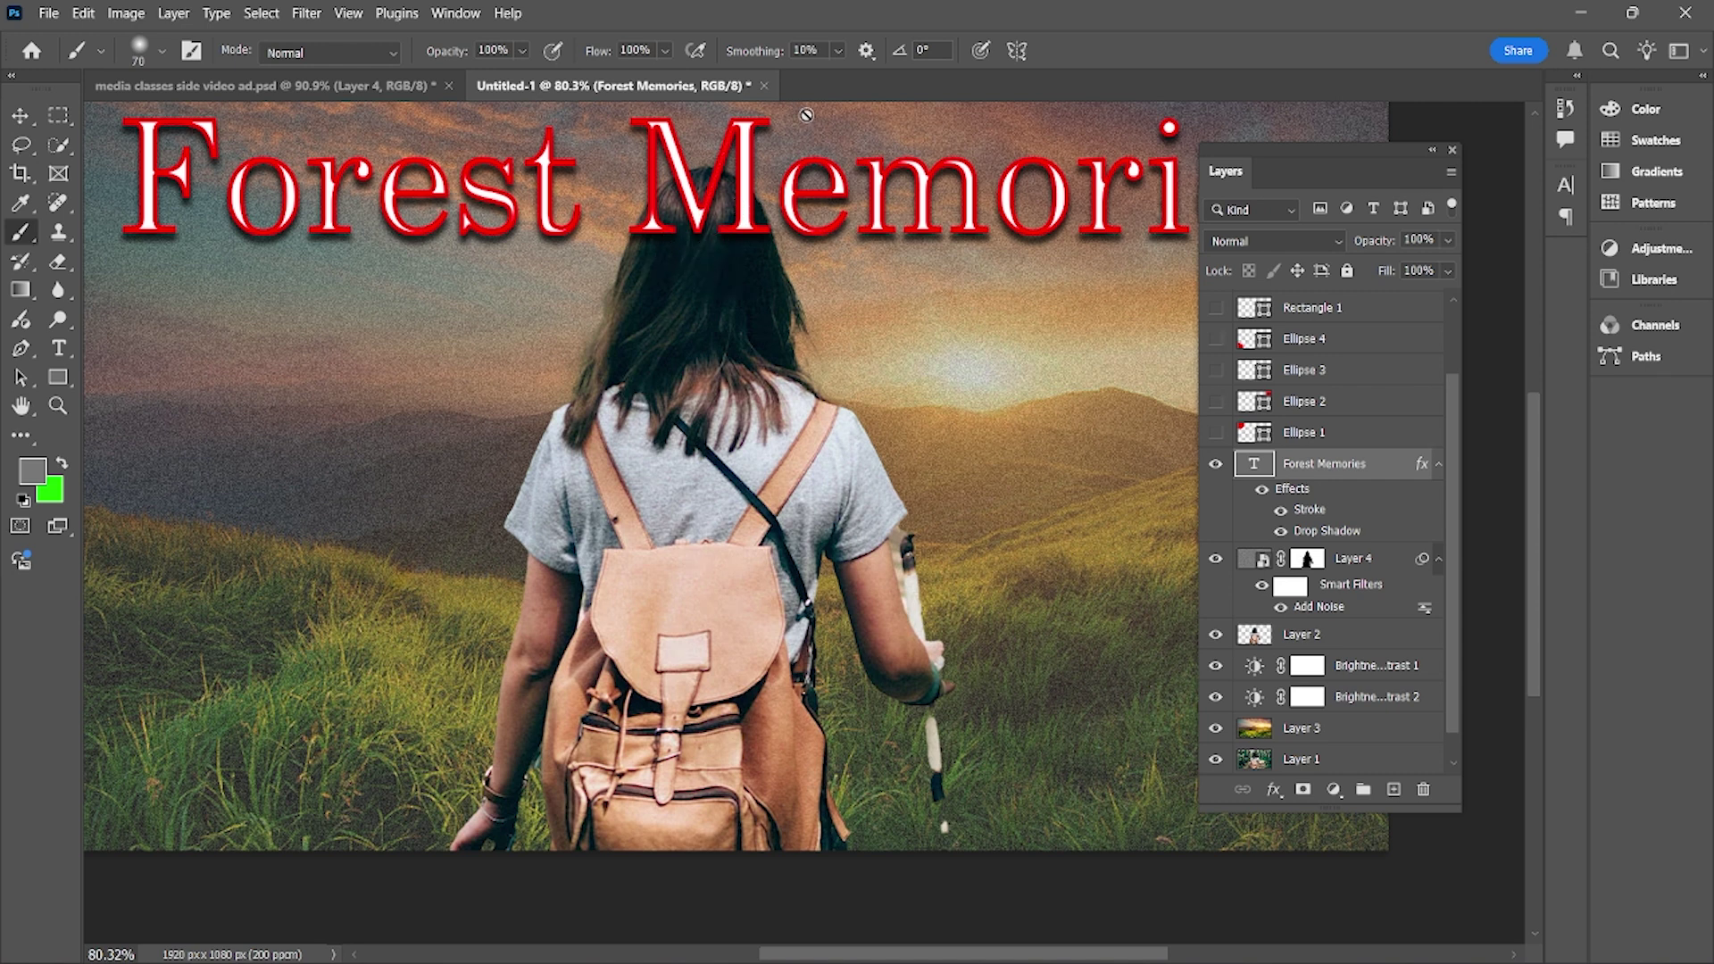
drag(1308, 470, 1331, 642)
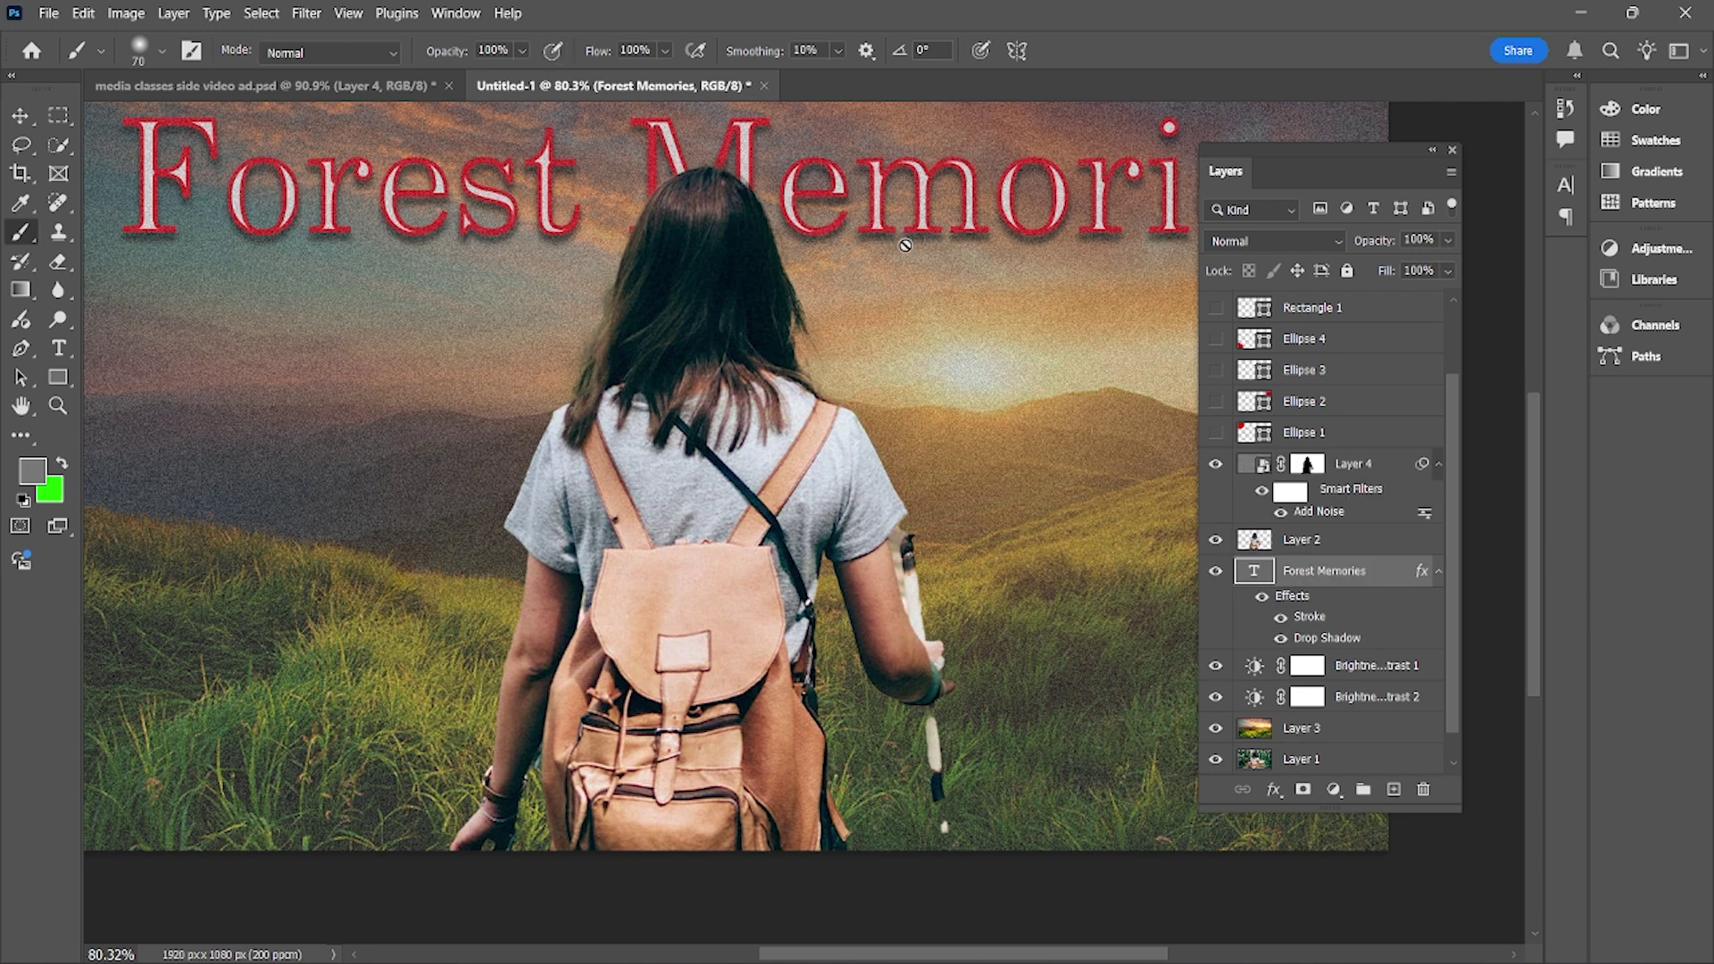
Load the outline of the Forest Memories text layer as a selection
scroll(904, 243, up, 1)
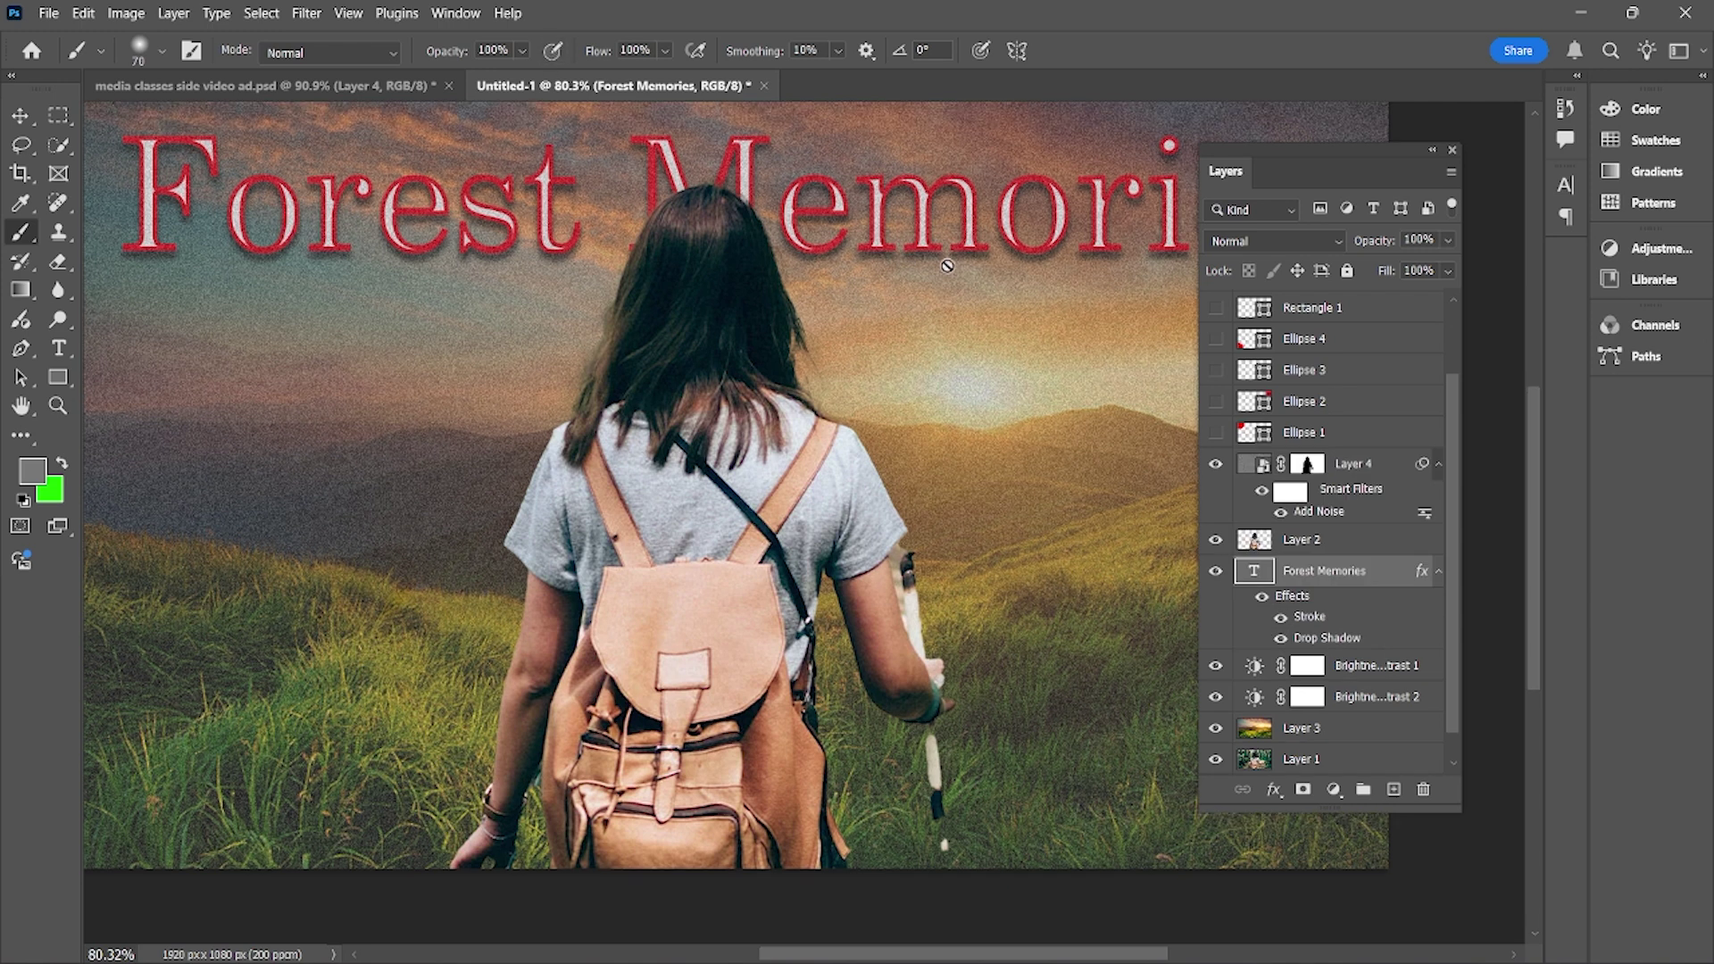
click(1339, 471)
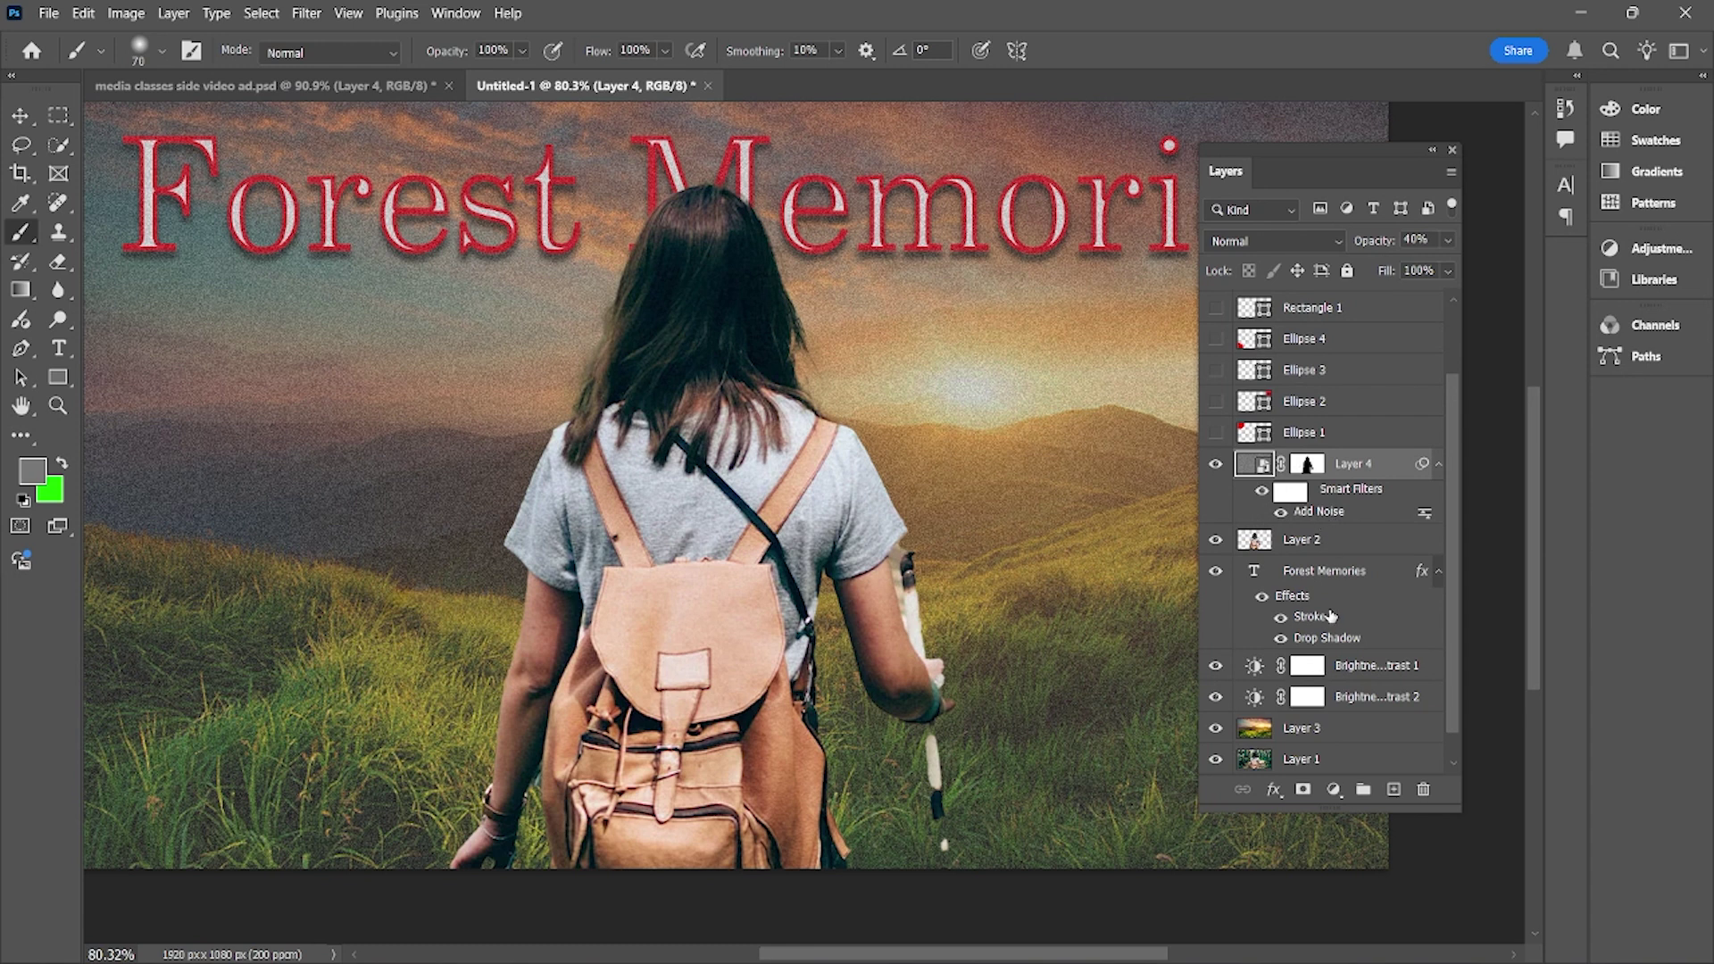
click(1332, 581)
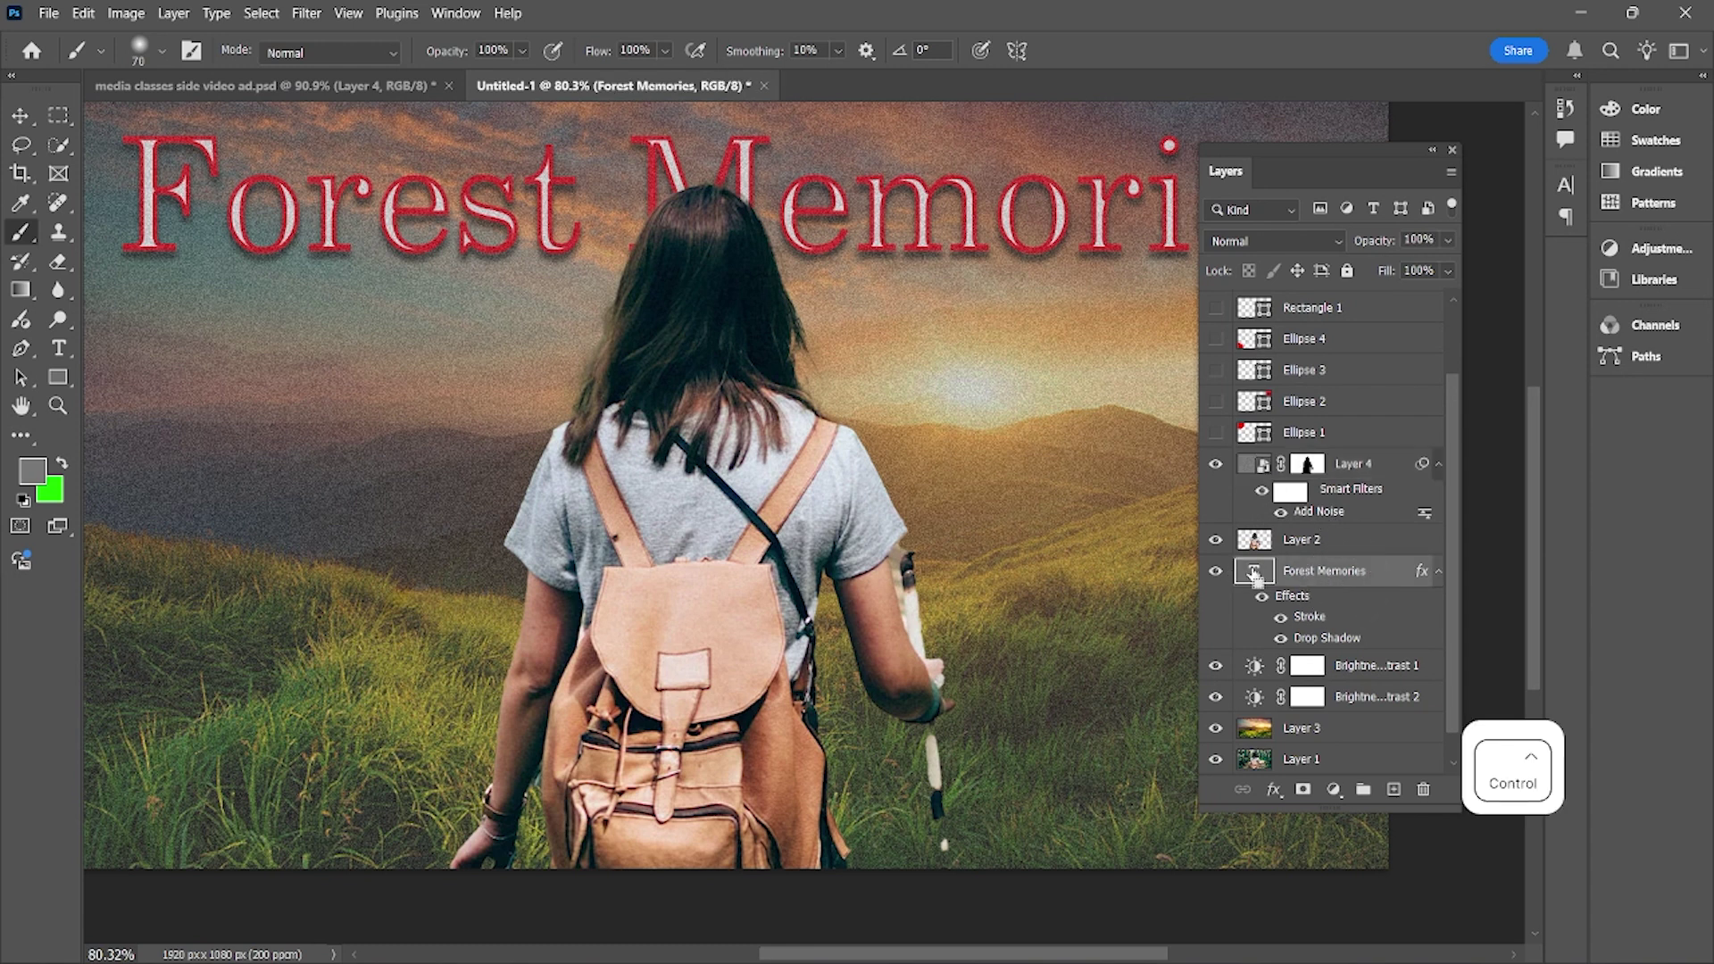
ctrl+click(1254, 573)
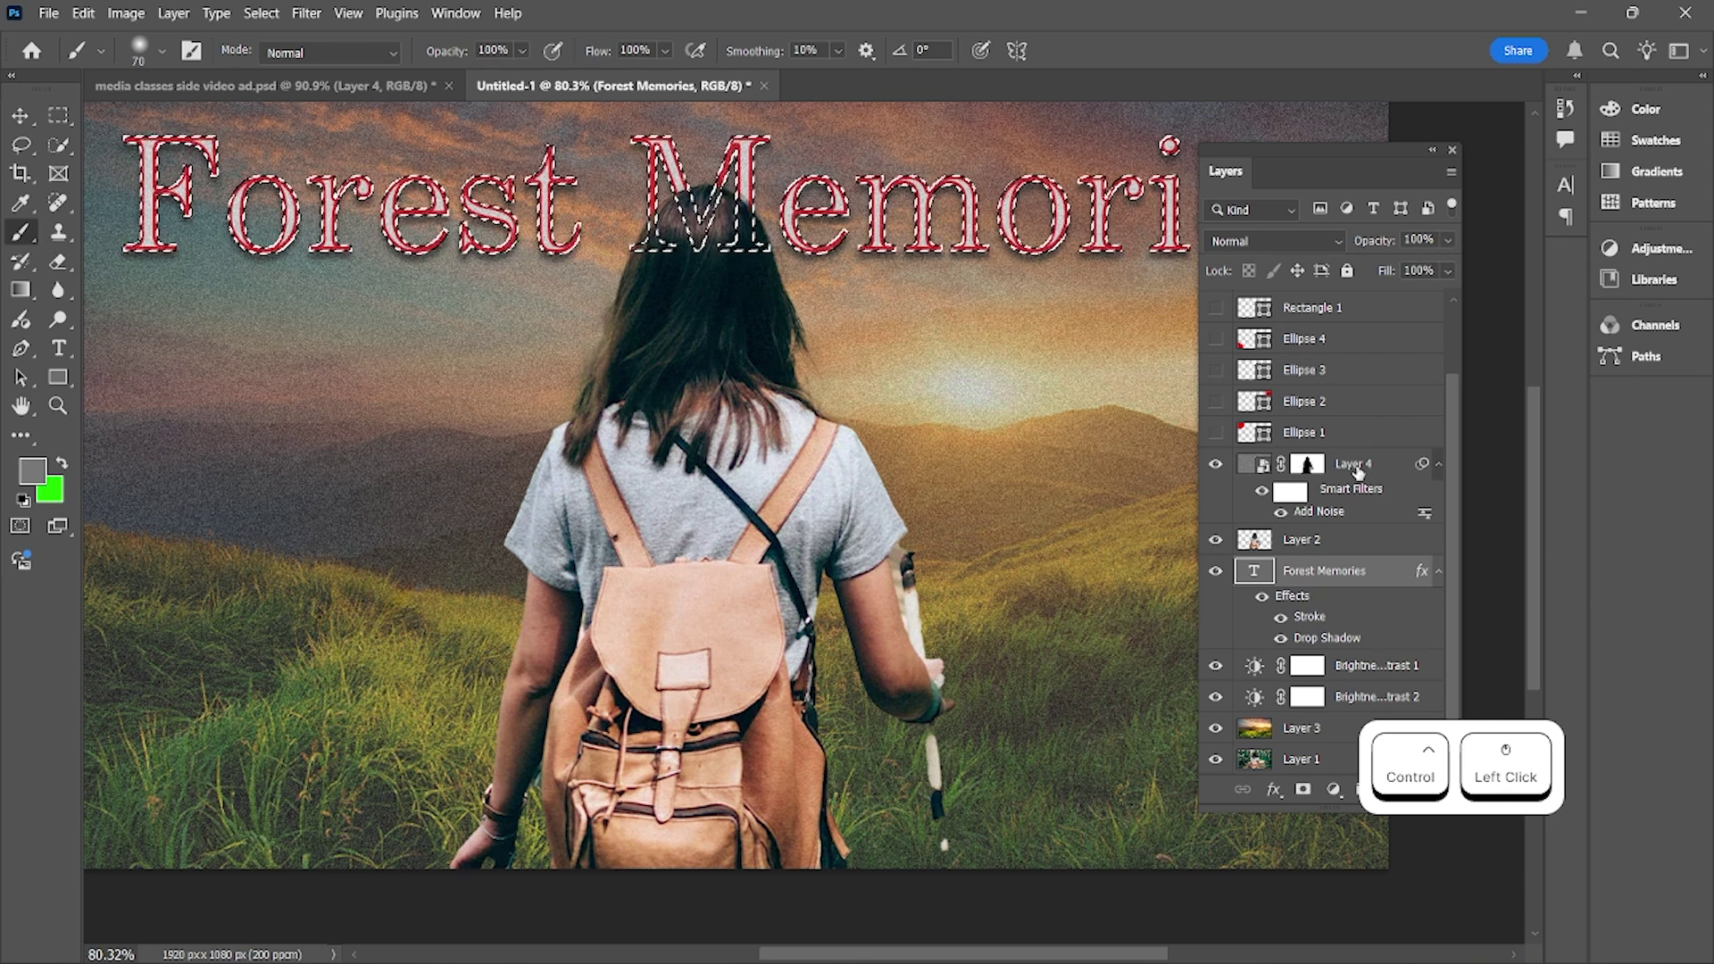
Fill the selected letters with black on Layer 4's mask to hide the noise over the text, and clear the selection
click(1358, 471)
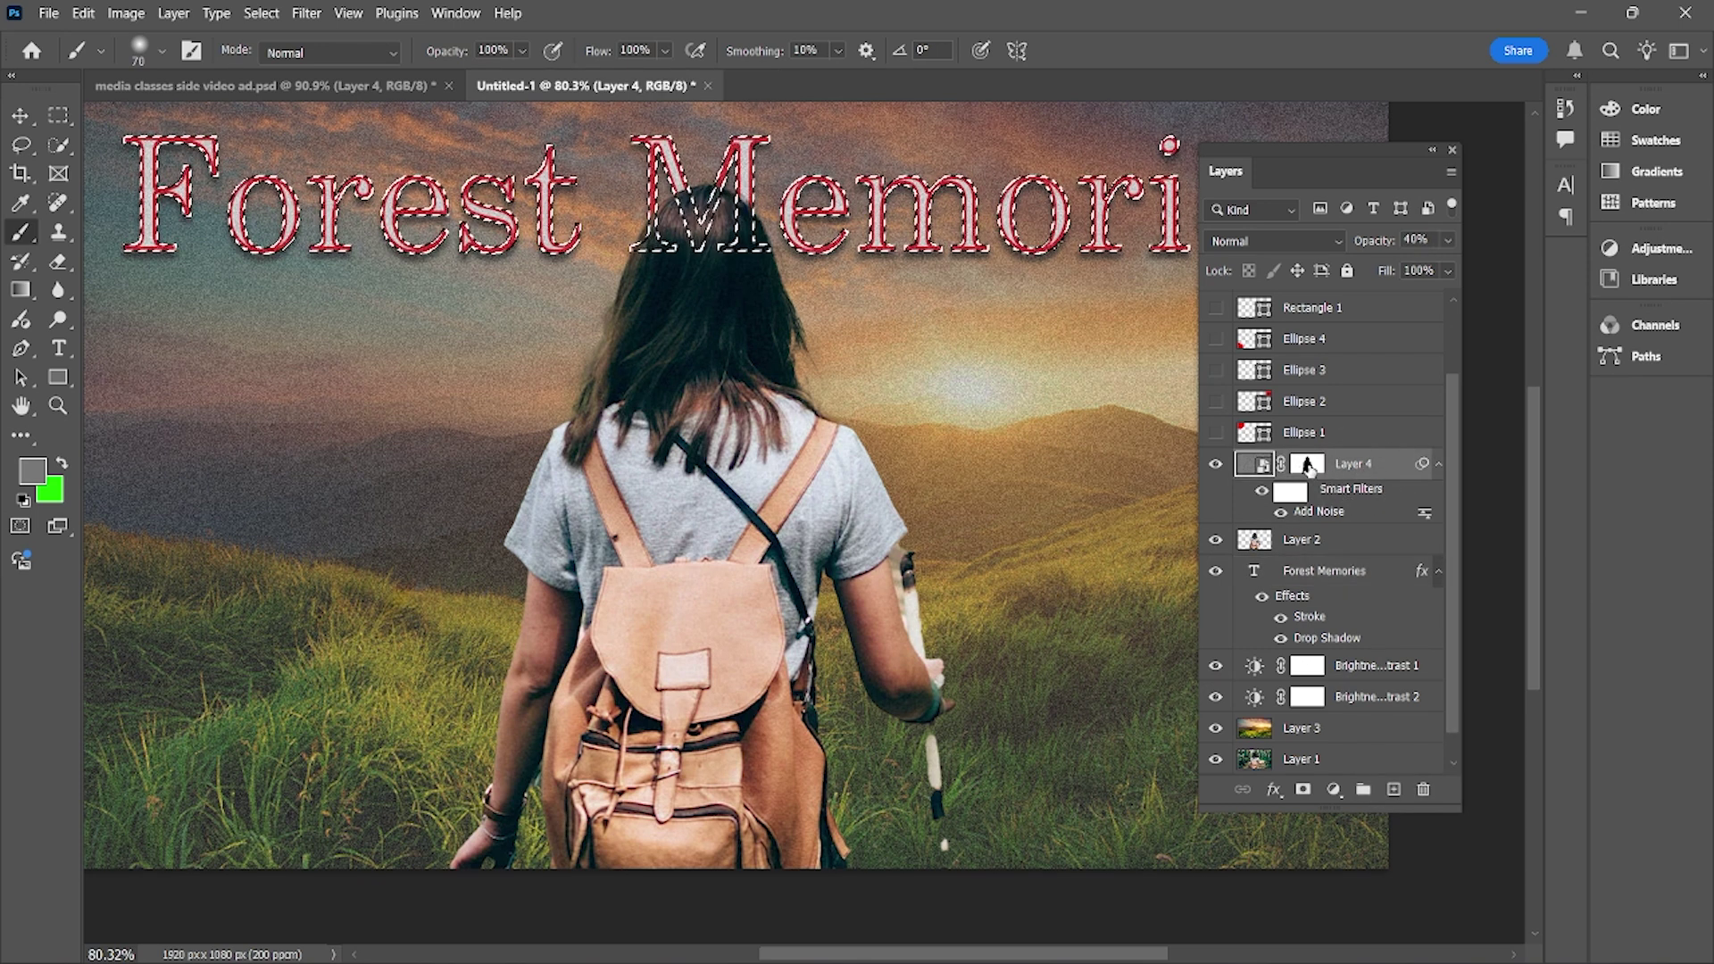
click(1309, 466)
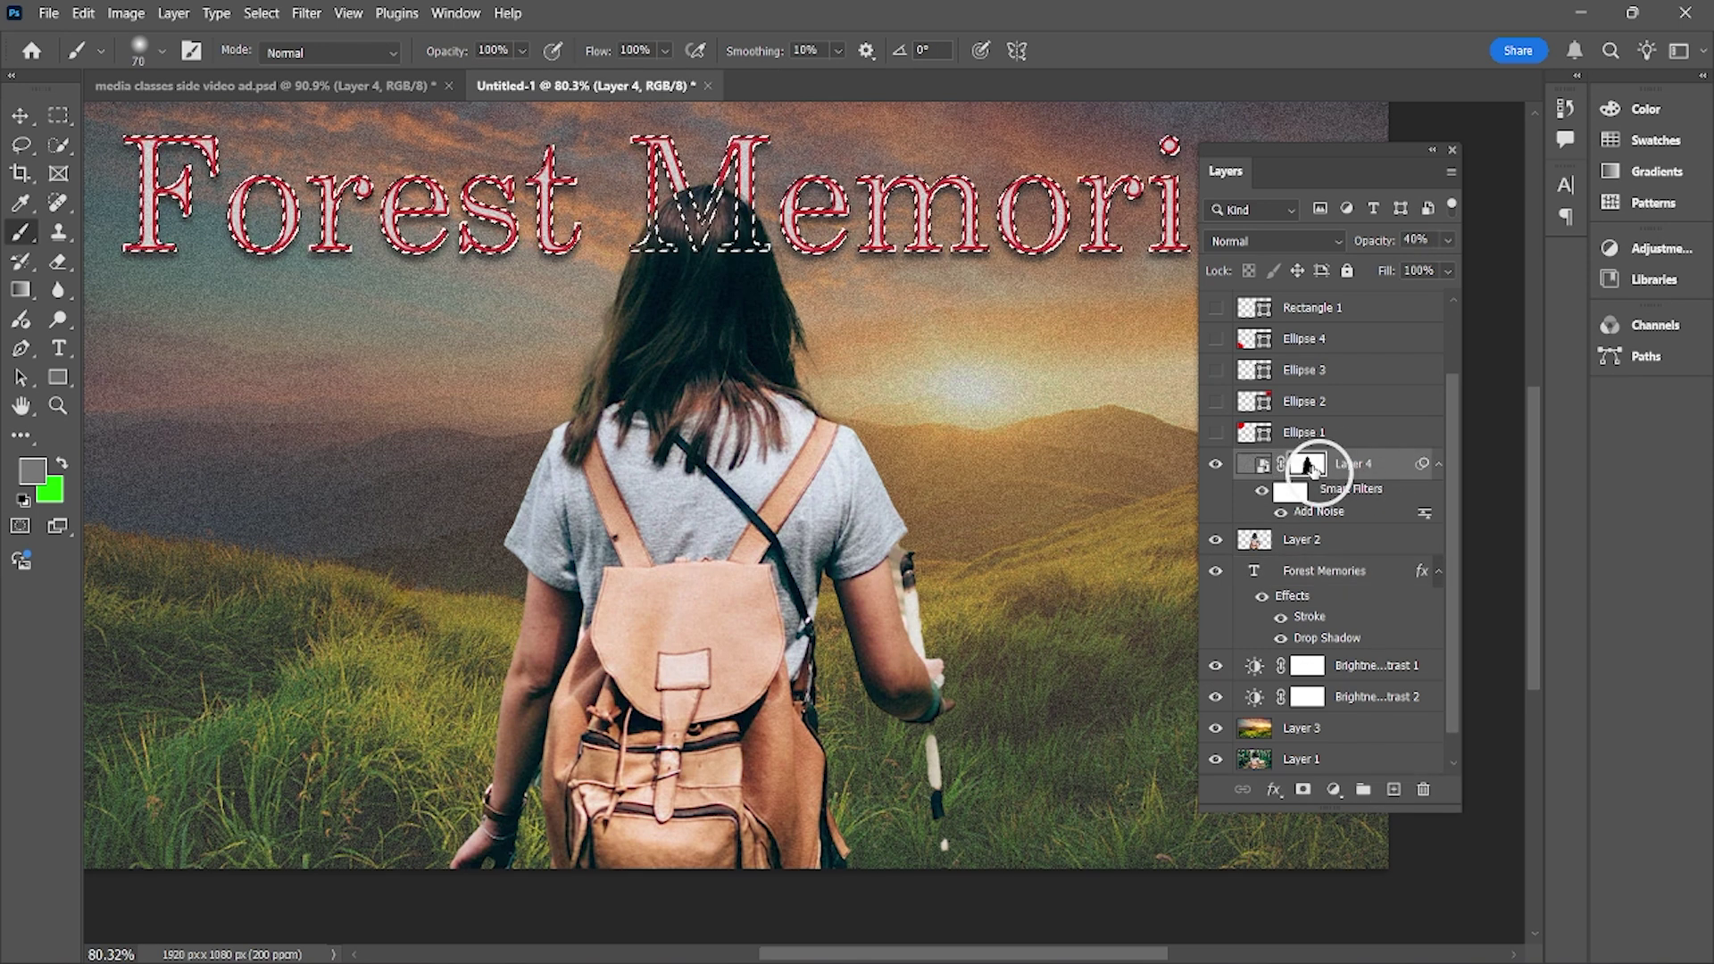
key(d)
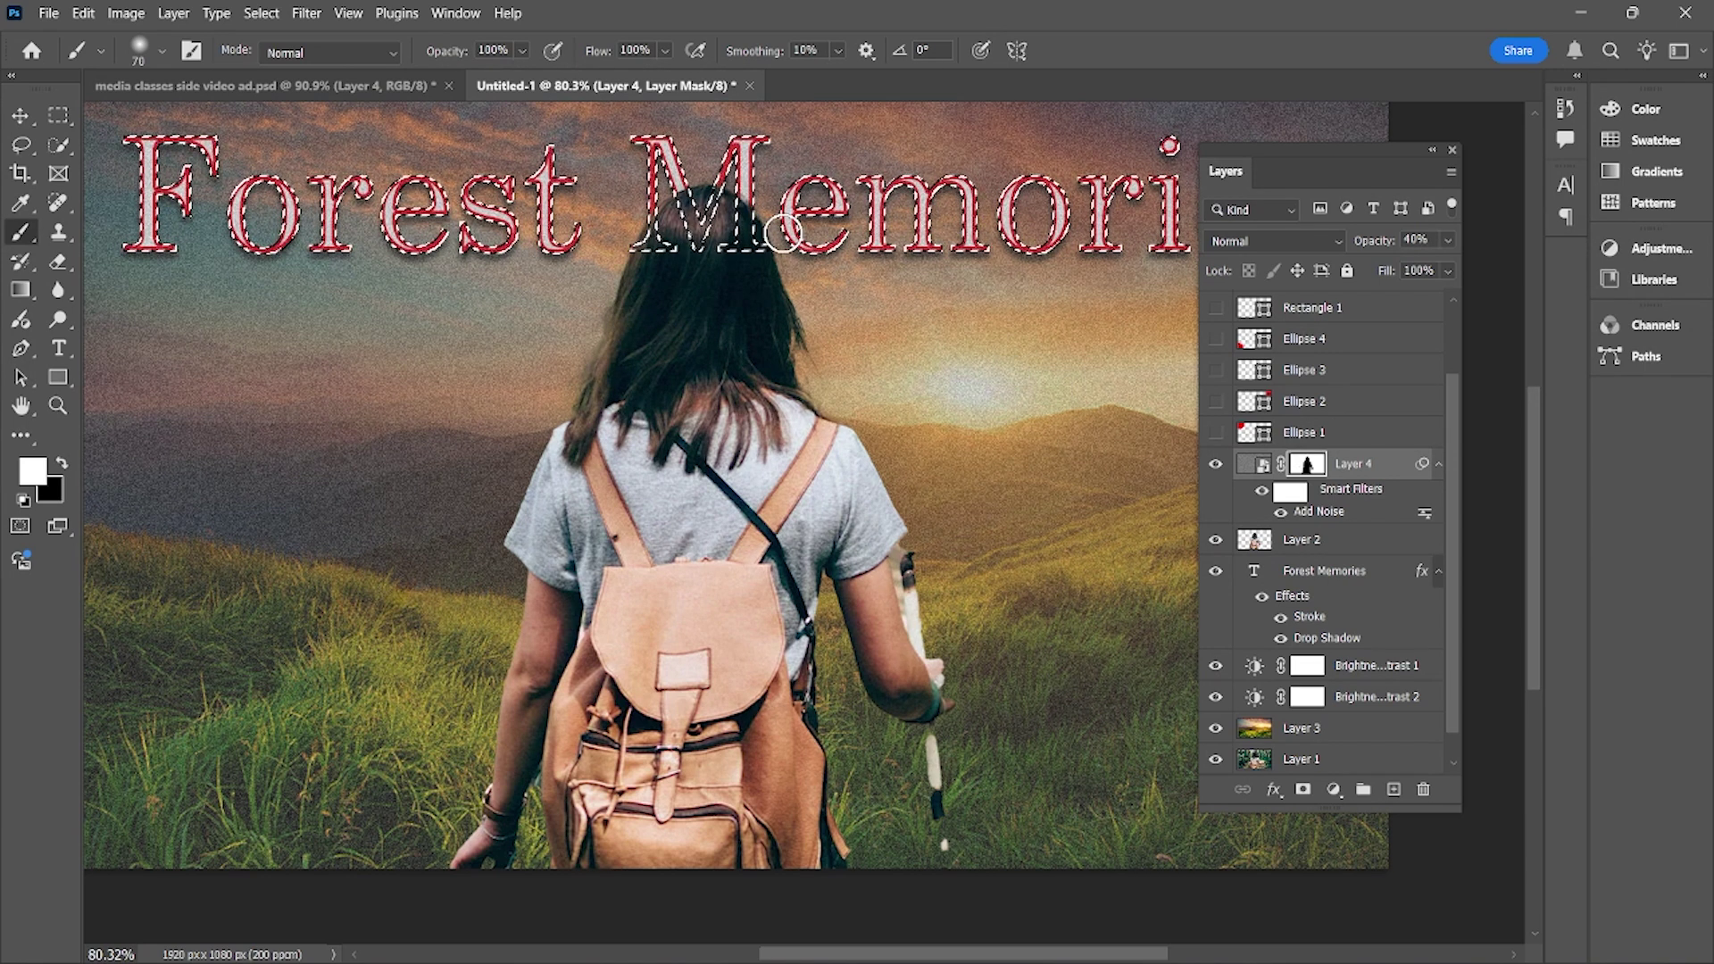
key(ctrl)
key(ctrl+BackSpace)
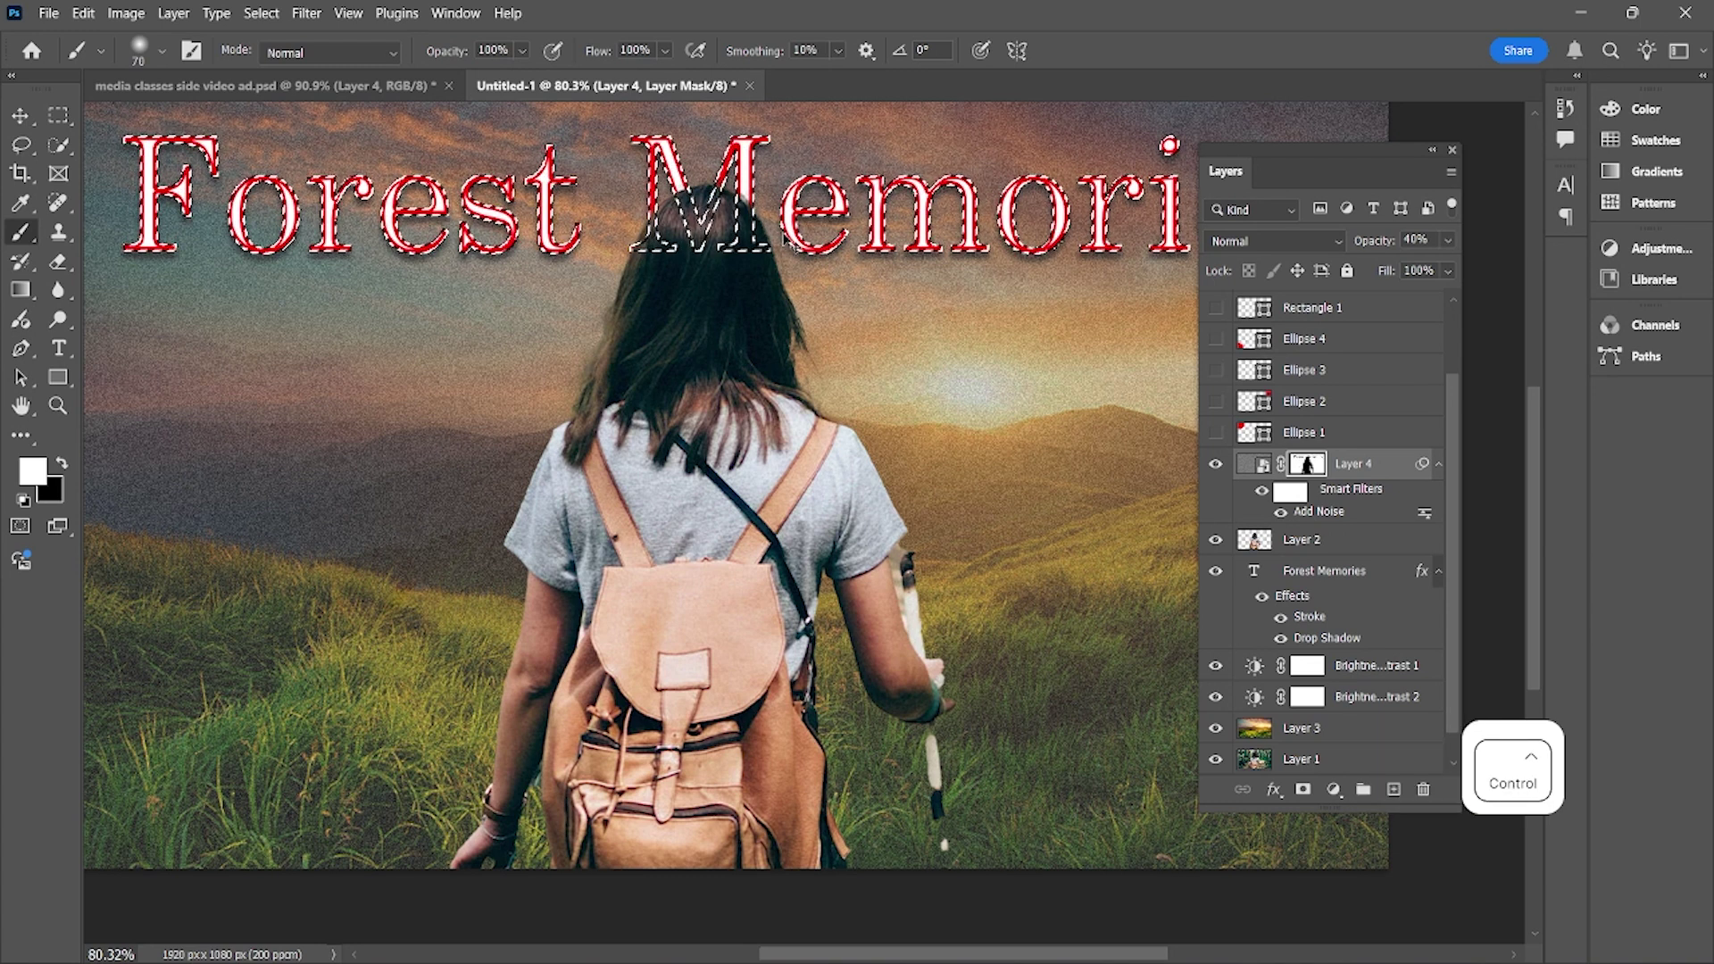
key(ctrl+d)
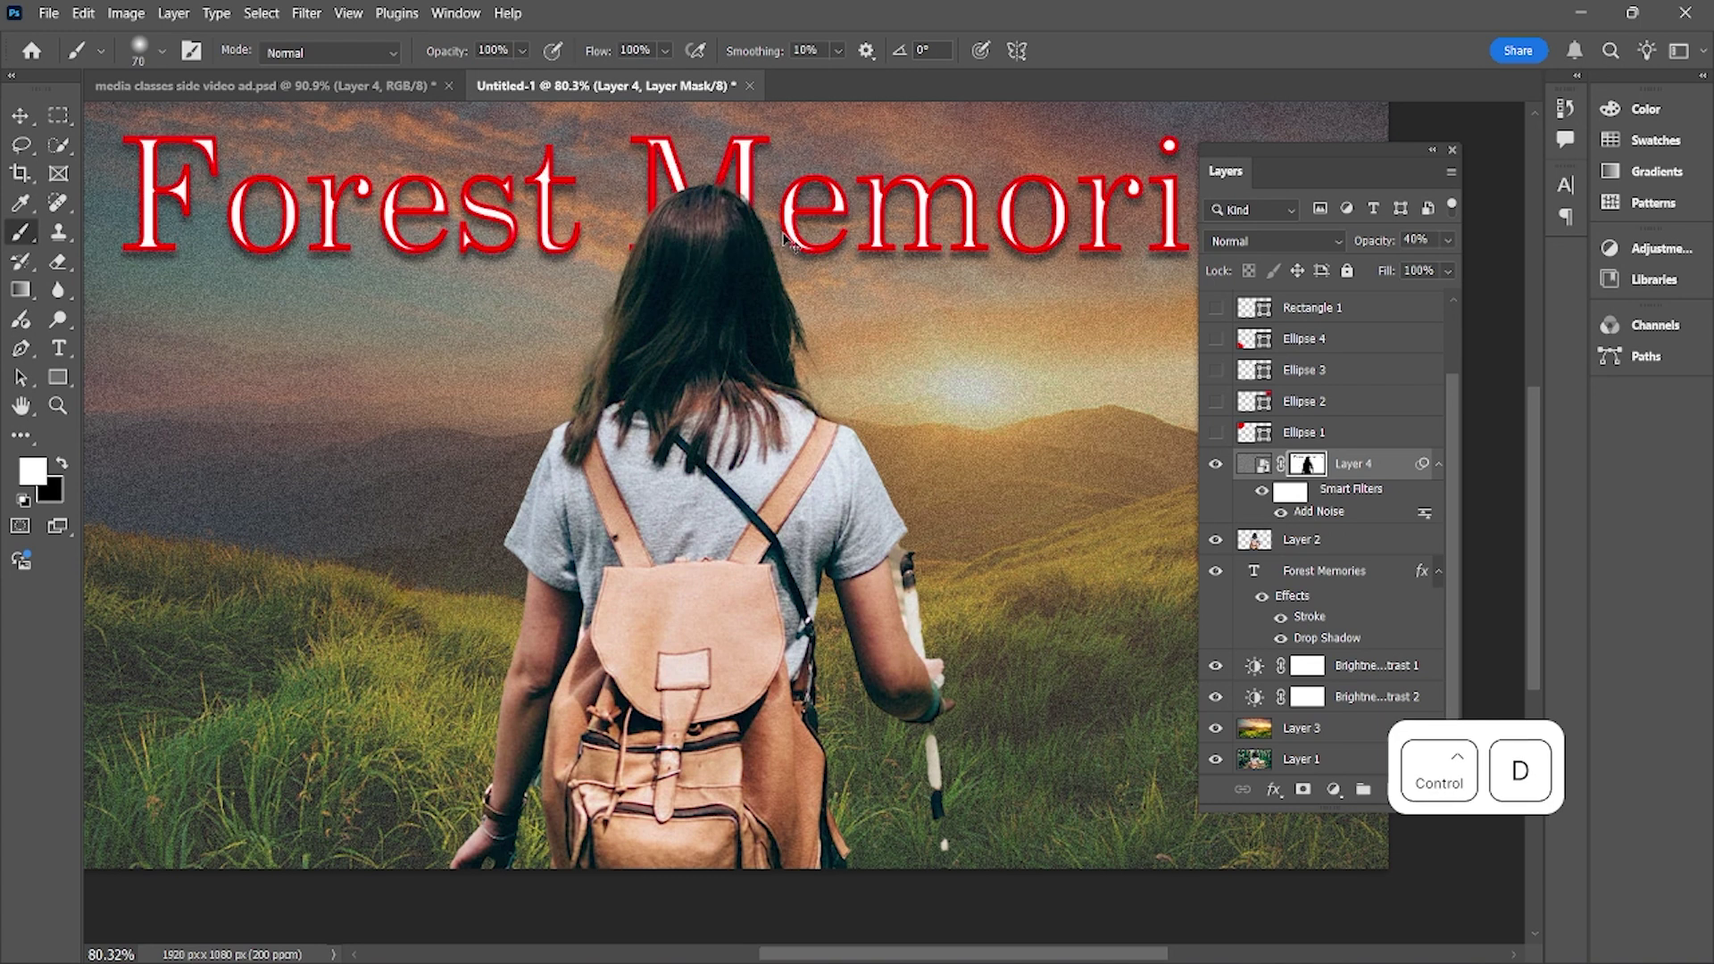
Examine Layer 4's mask on its own and compare it with the normal image view
alt+click(1309, 468)
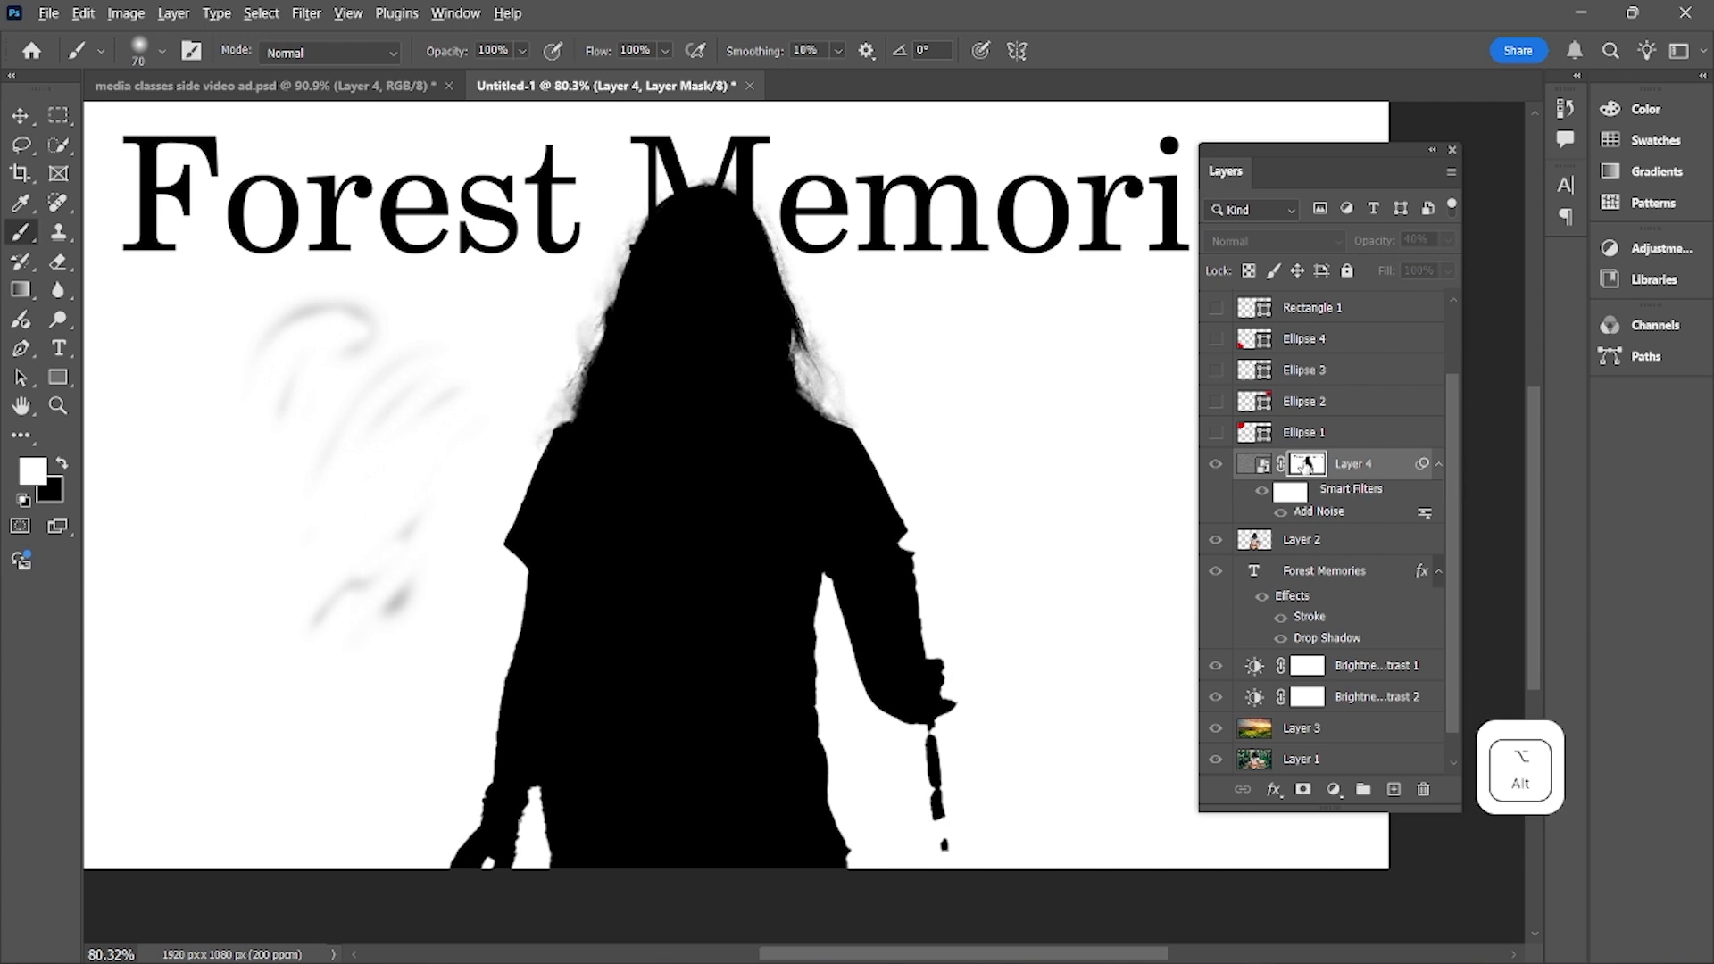
alt+click(1306, 464)
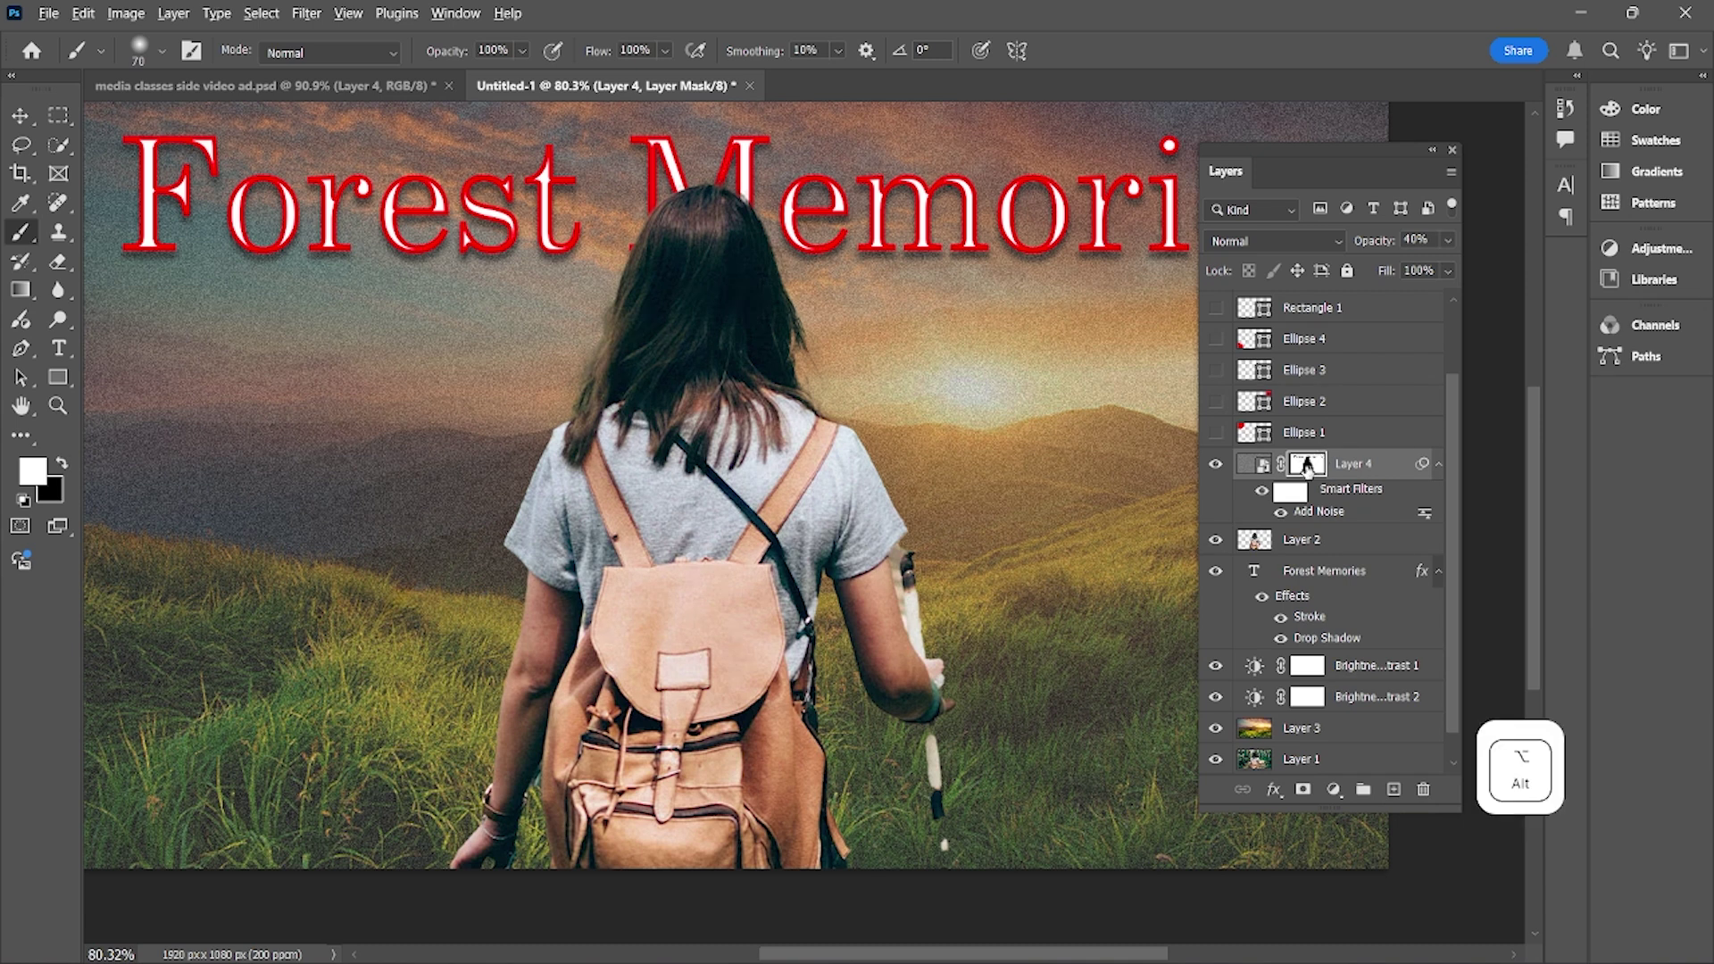
alt+click(1308, 465)
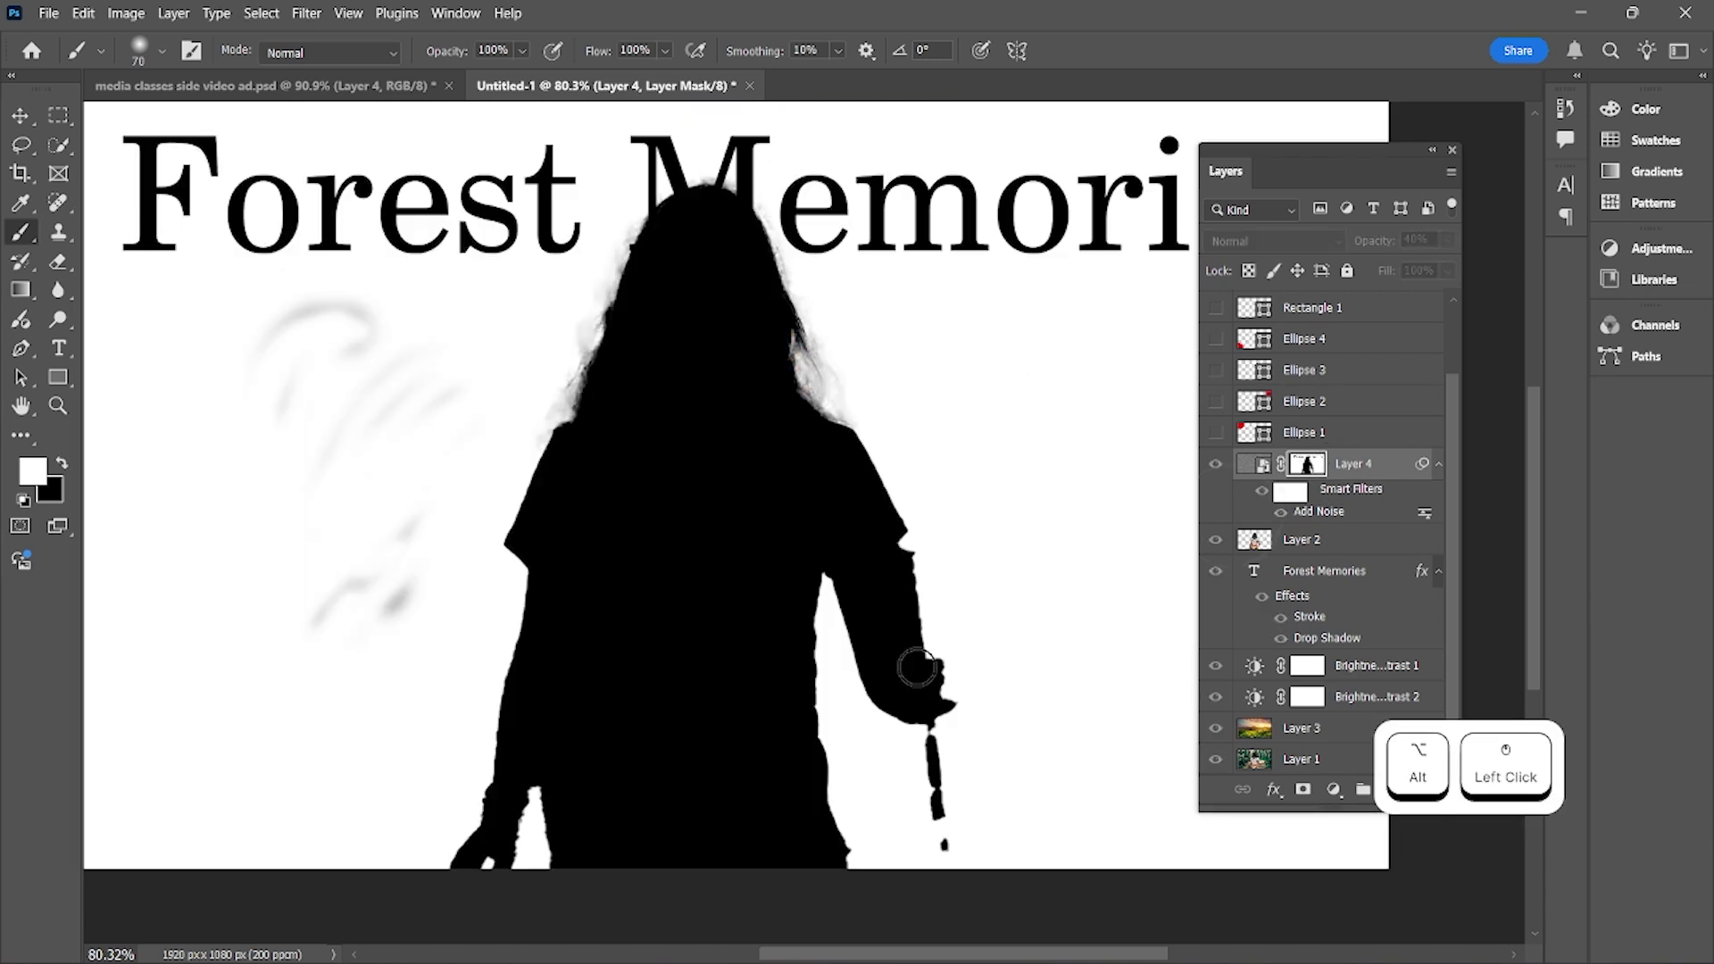
Undo the last brush strokes around the lower end of the hiker's walking stick
key(ctrl+z)
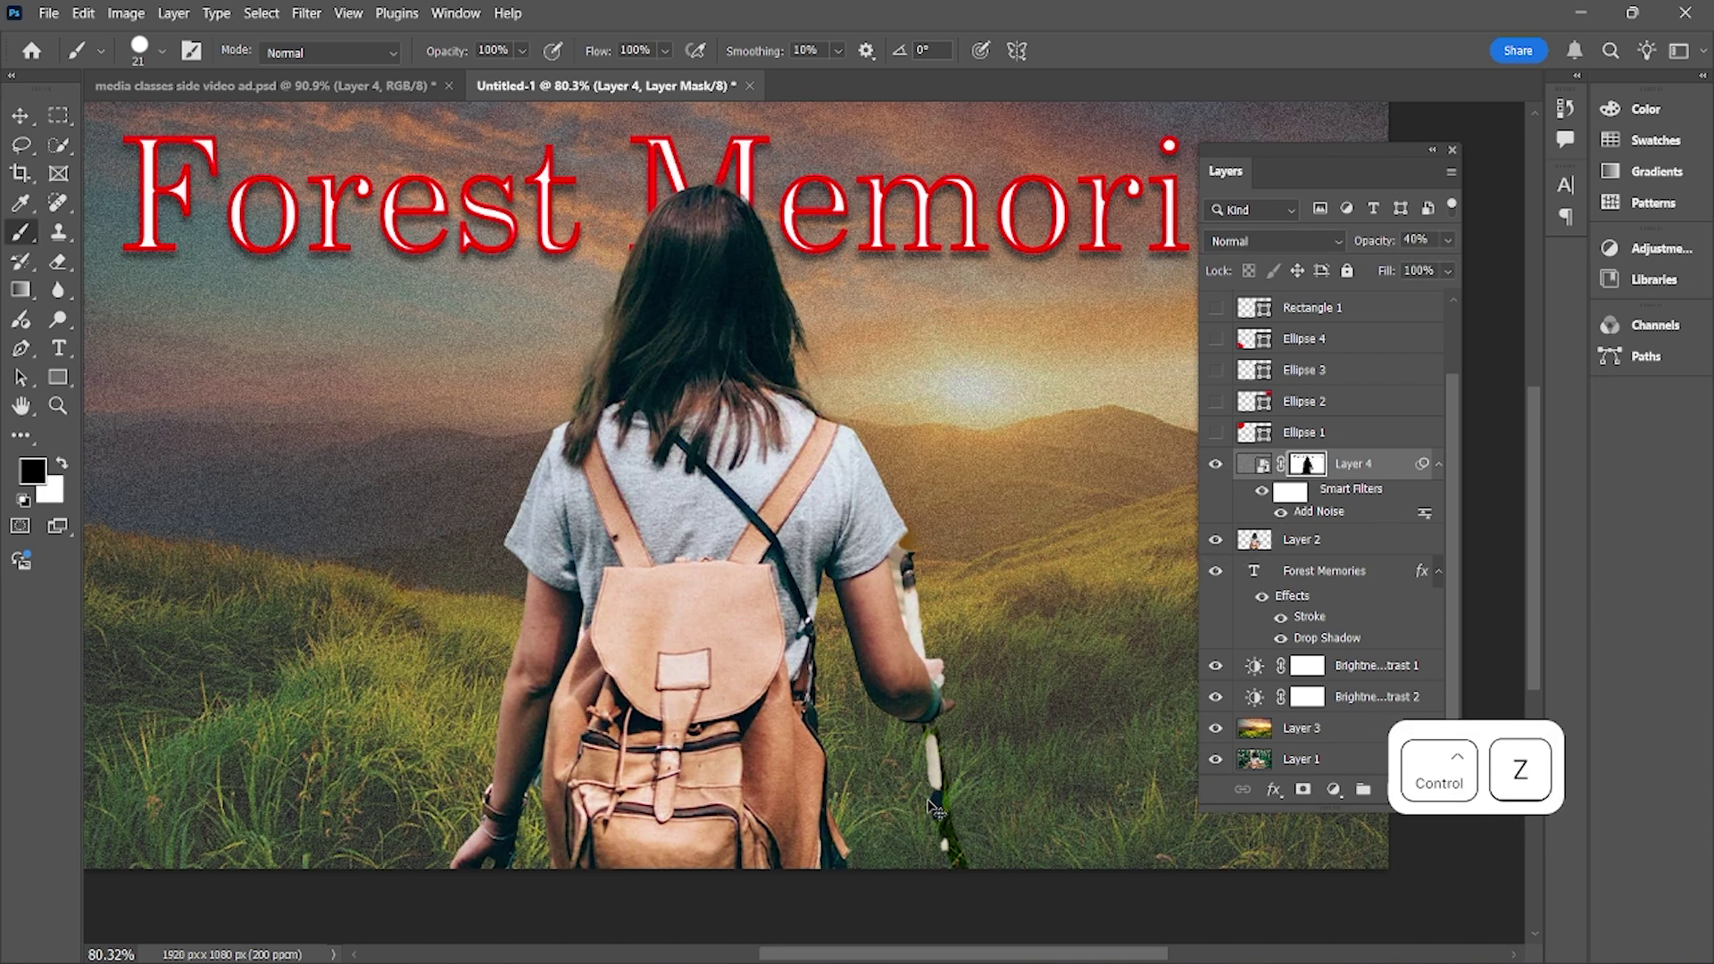
key(ctrl+z)
key(ctrl+z)
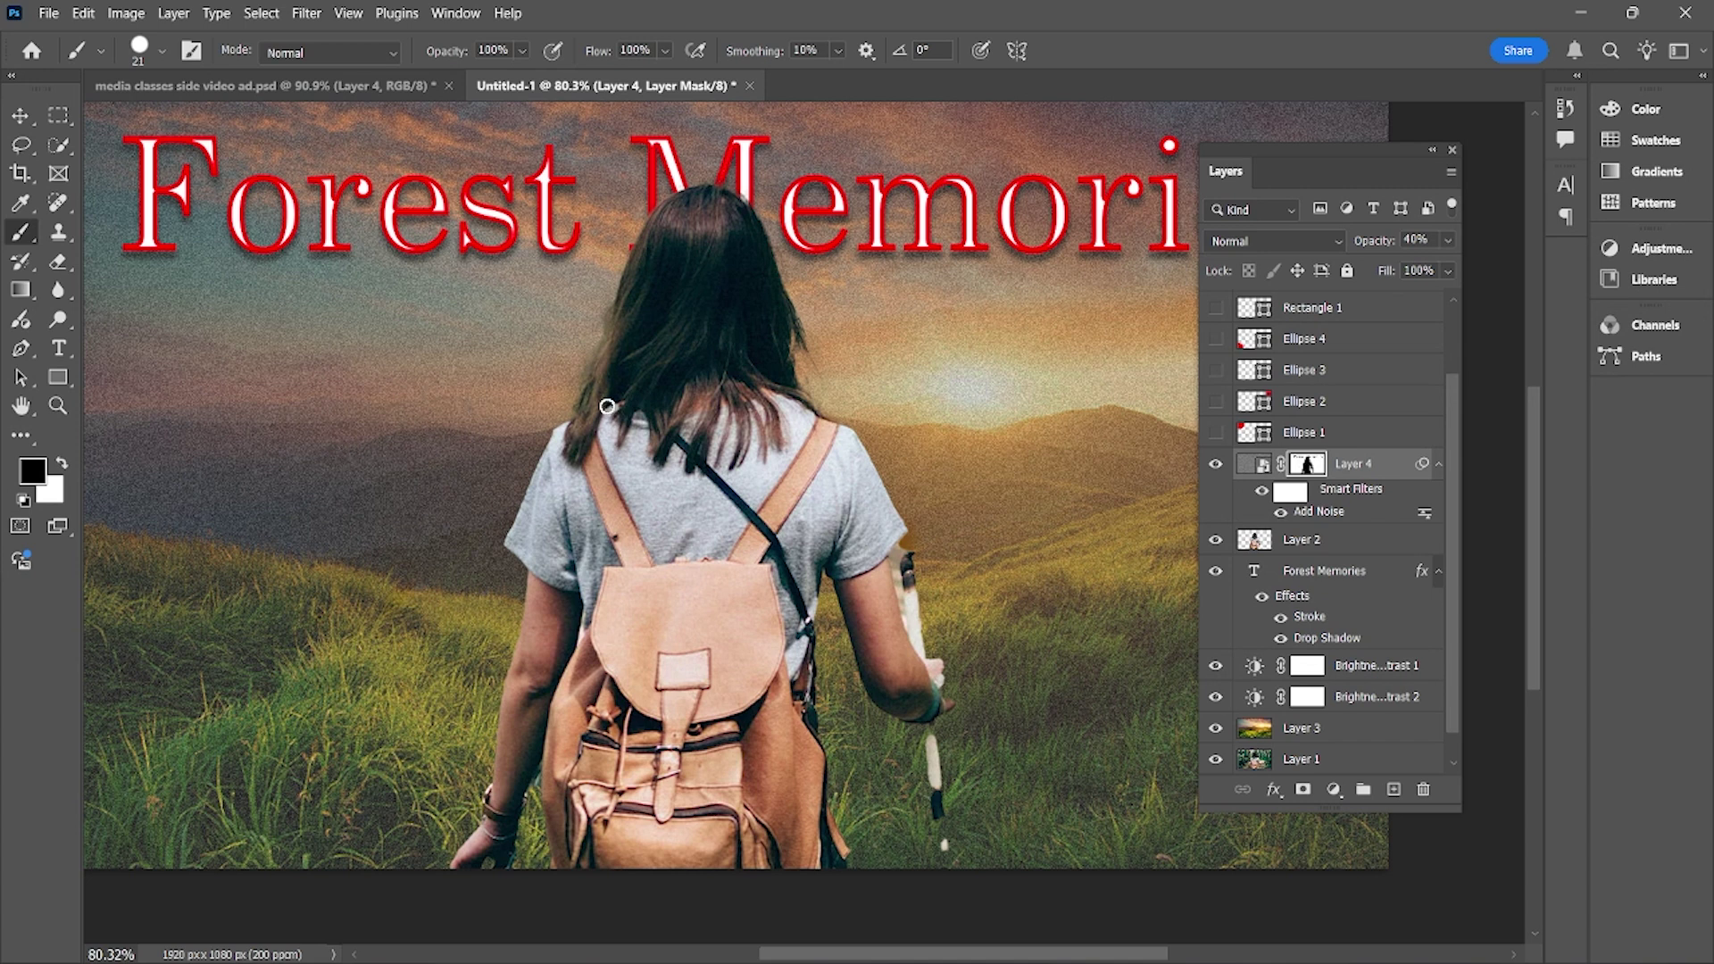
Try moving Layer 4 sideways together with its linked mask, inspect the misaligned noise over the hiker, and undo the move
scroll(786, 555, down, 3)
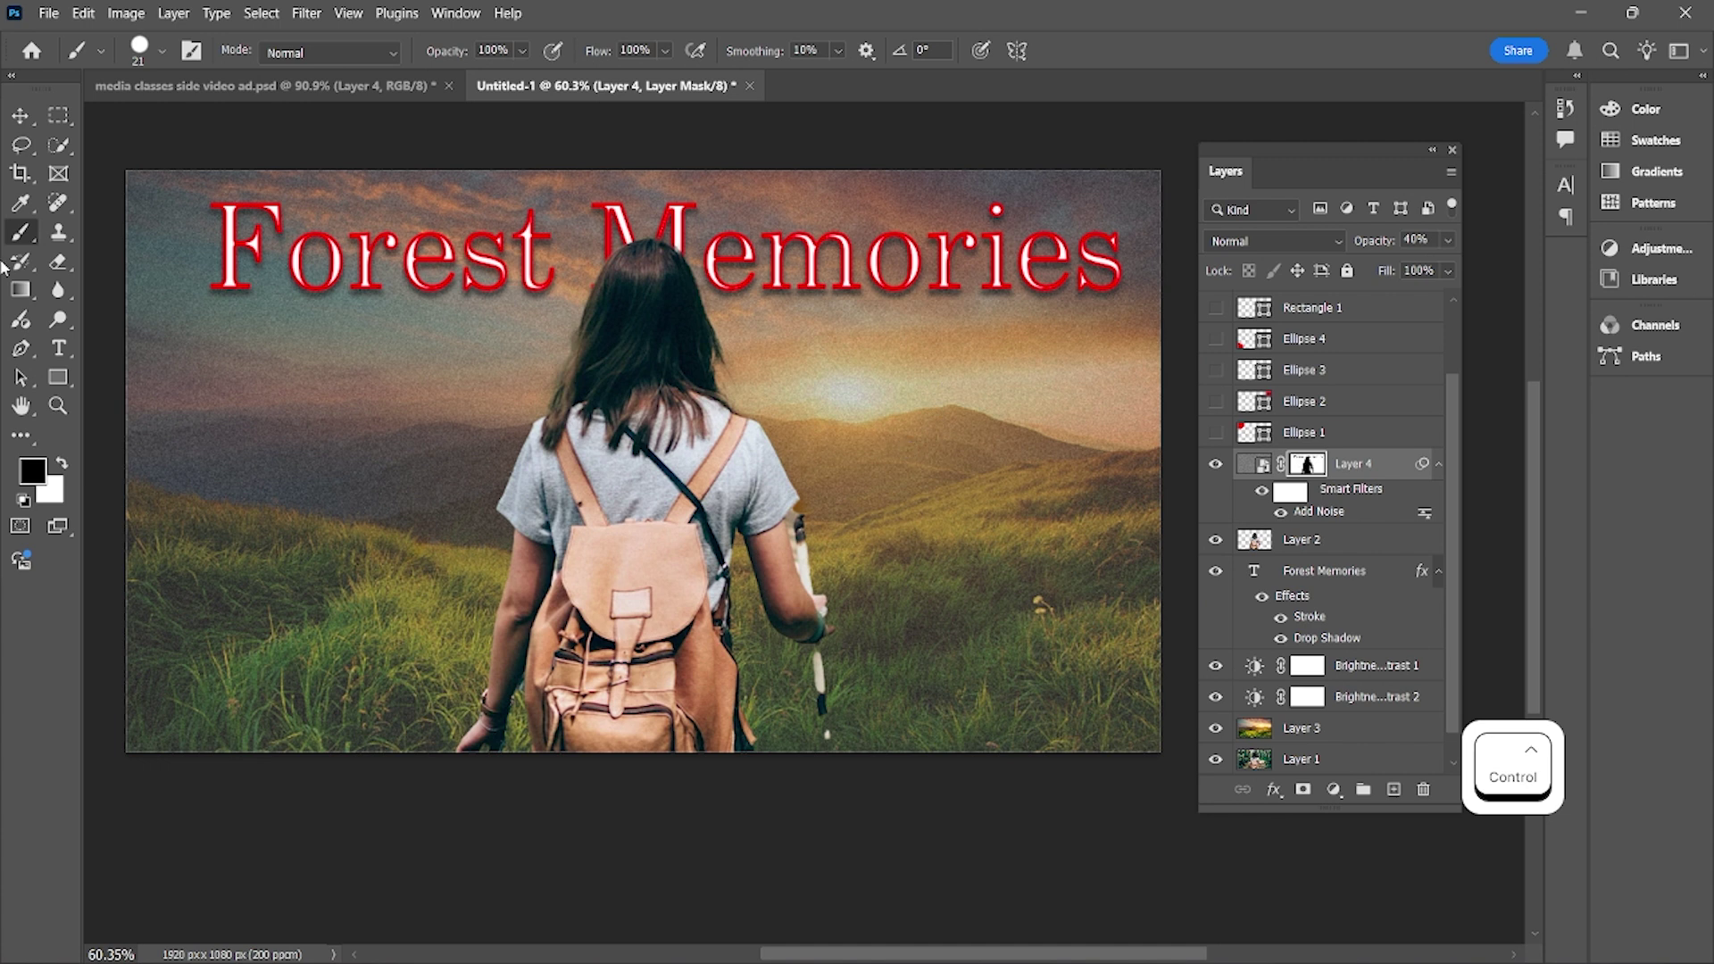
click(20, 115)
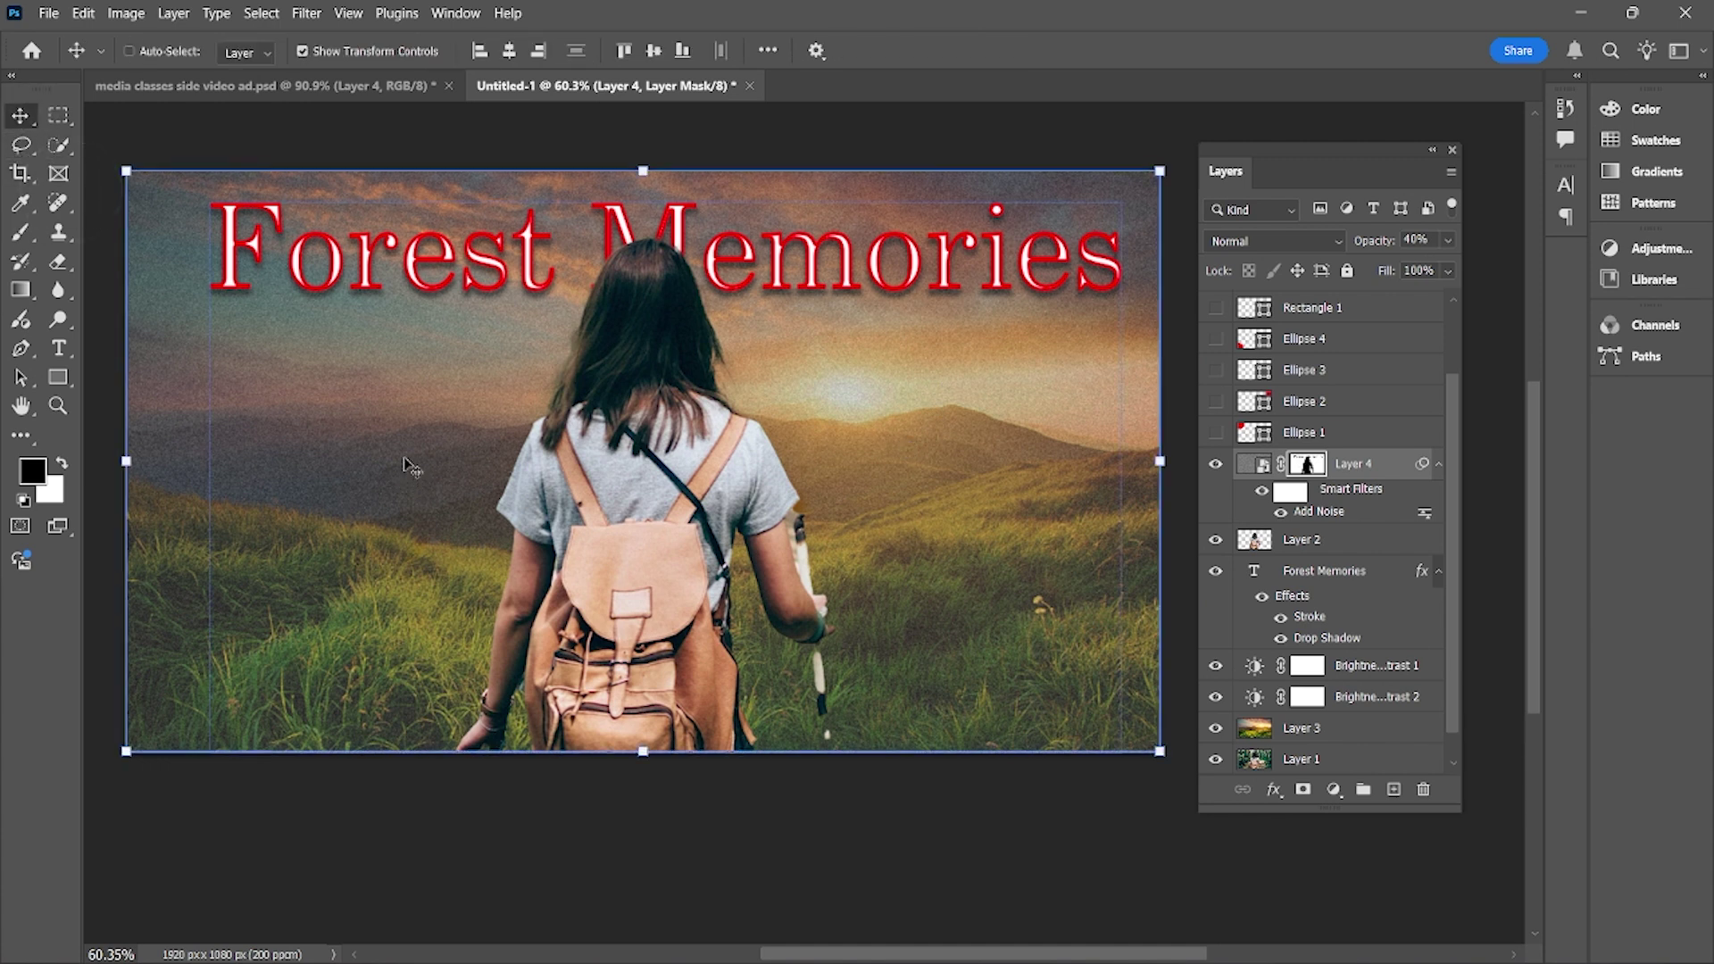
click(1257, 465)
drag(962, 476, 688, 486)
scroll(424, 569, up, 1)
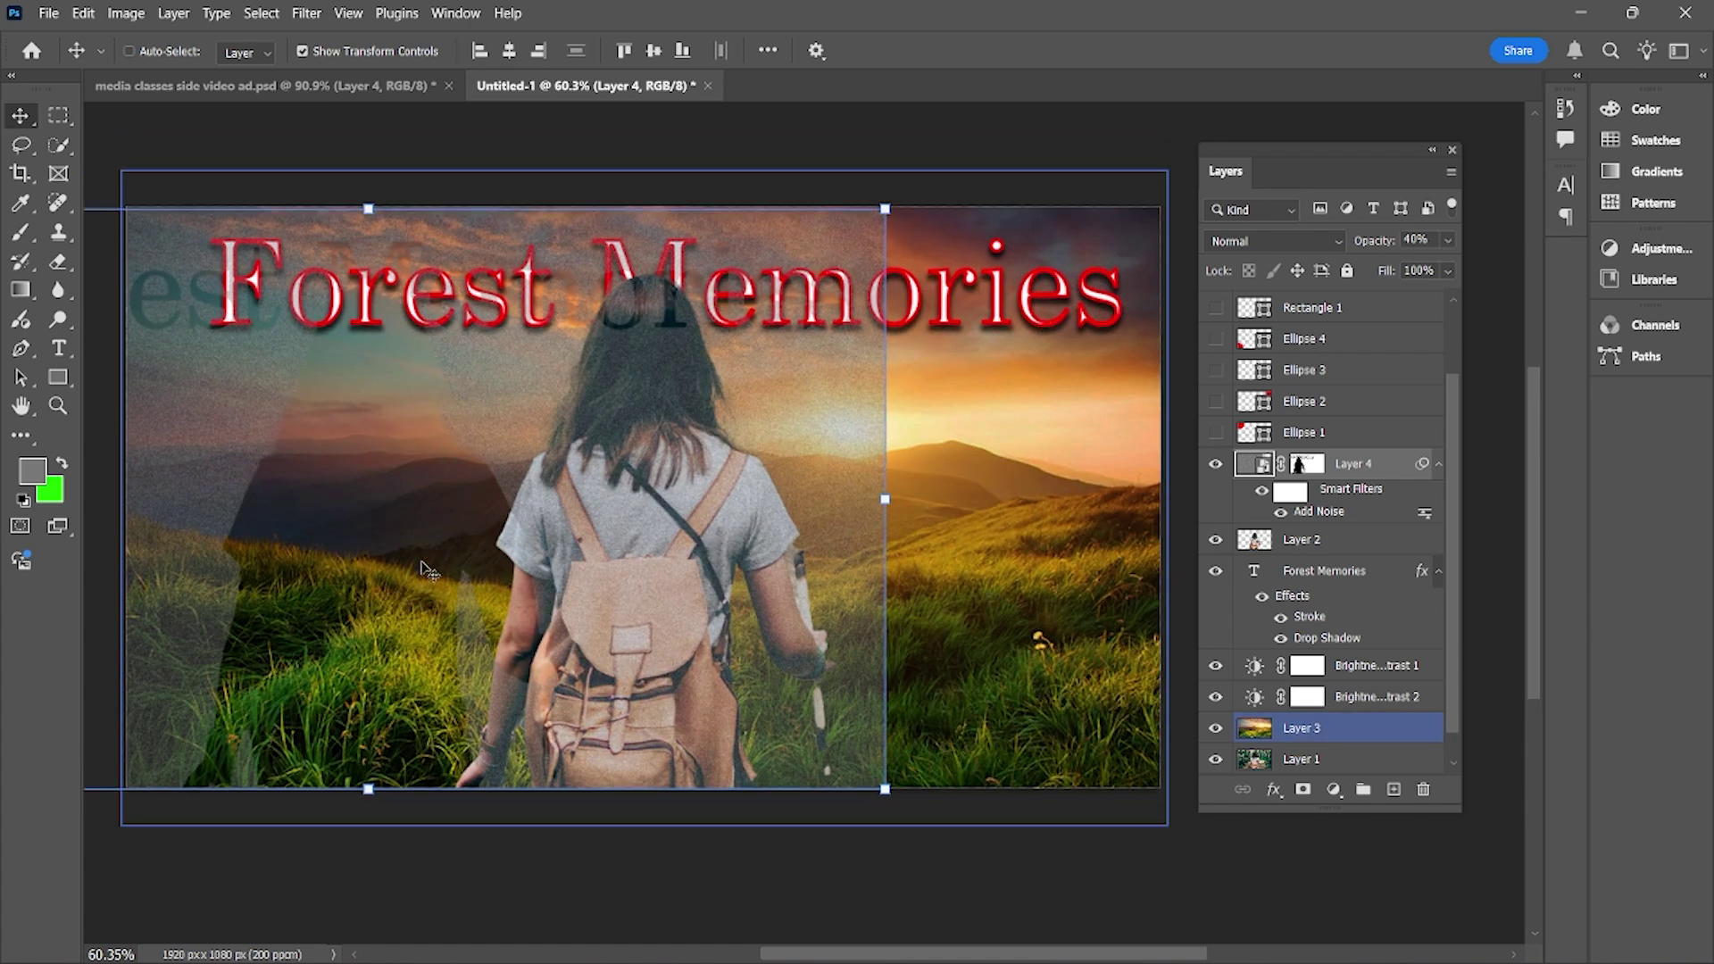
alt+scroll(330, 607, up, 3)
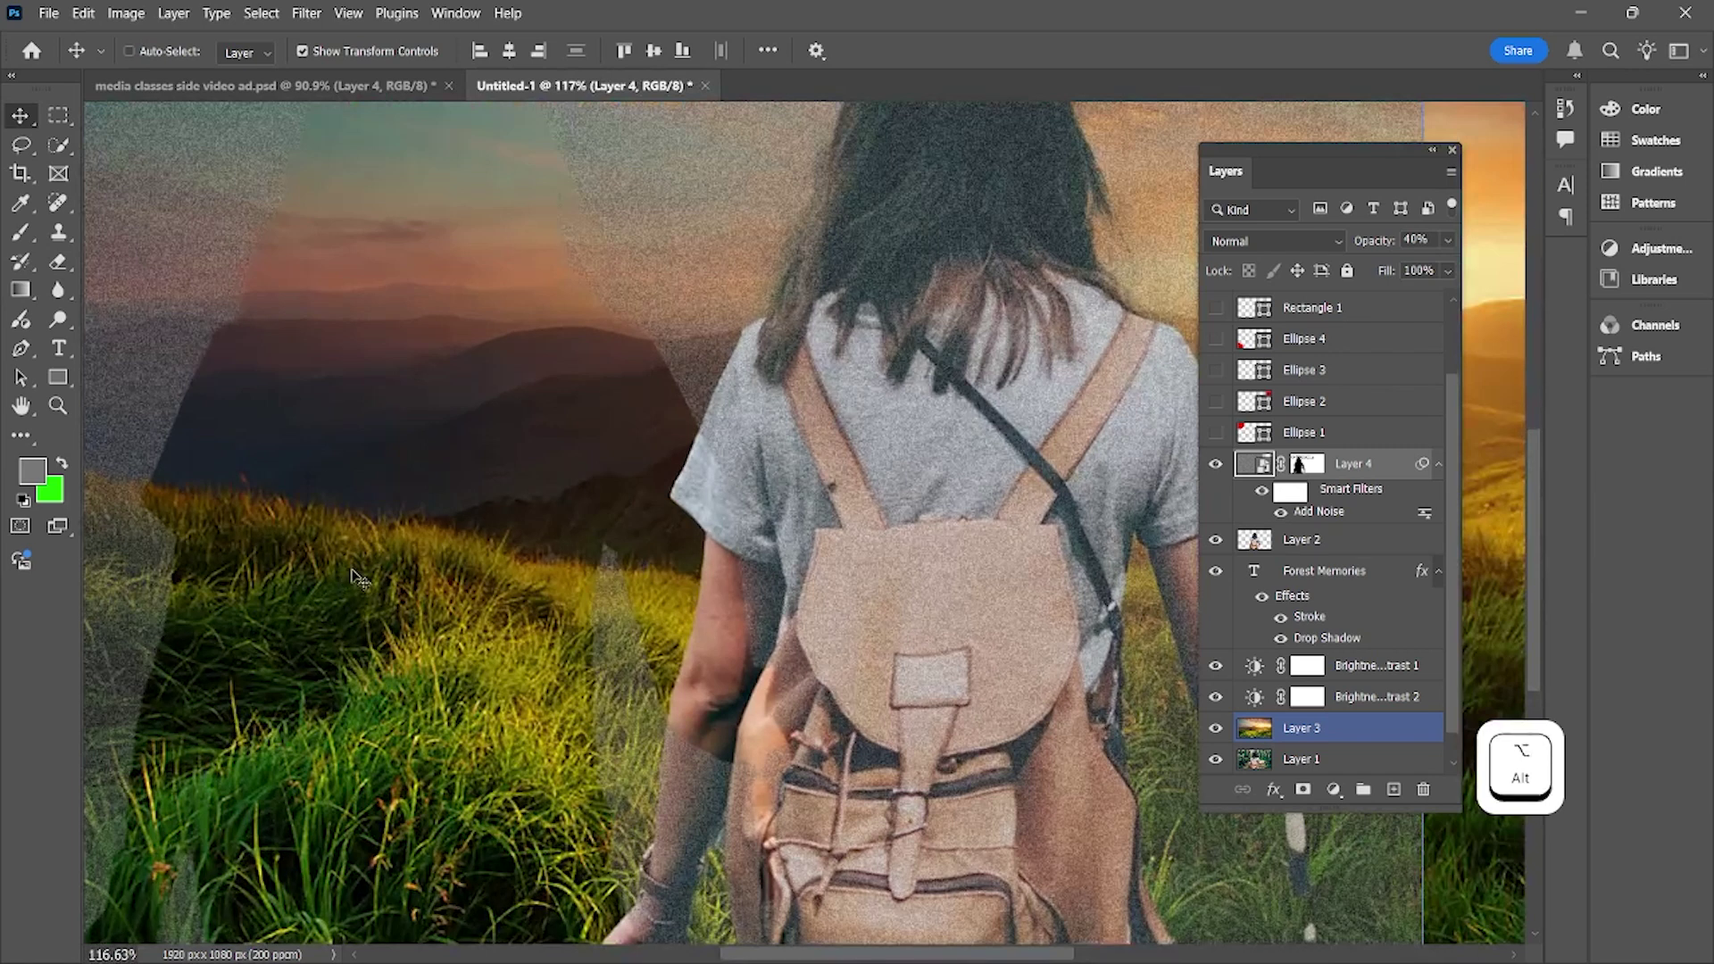
scroll(314, 359, up, 1)
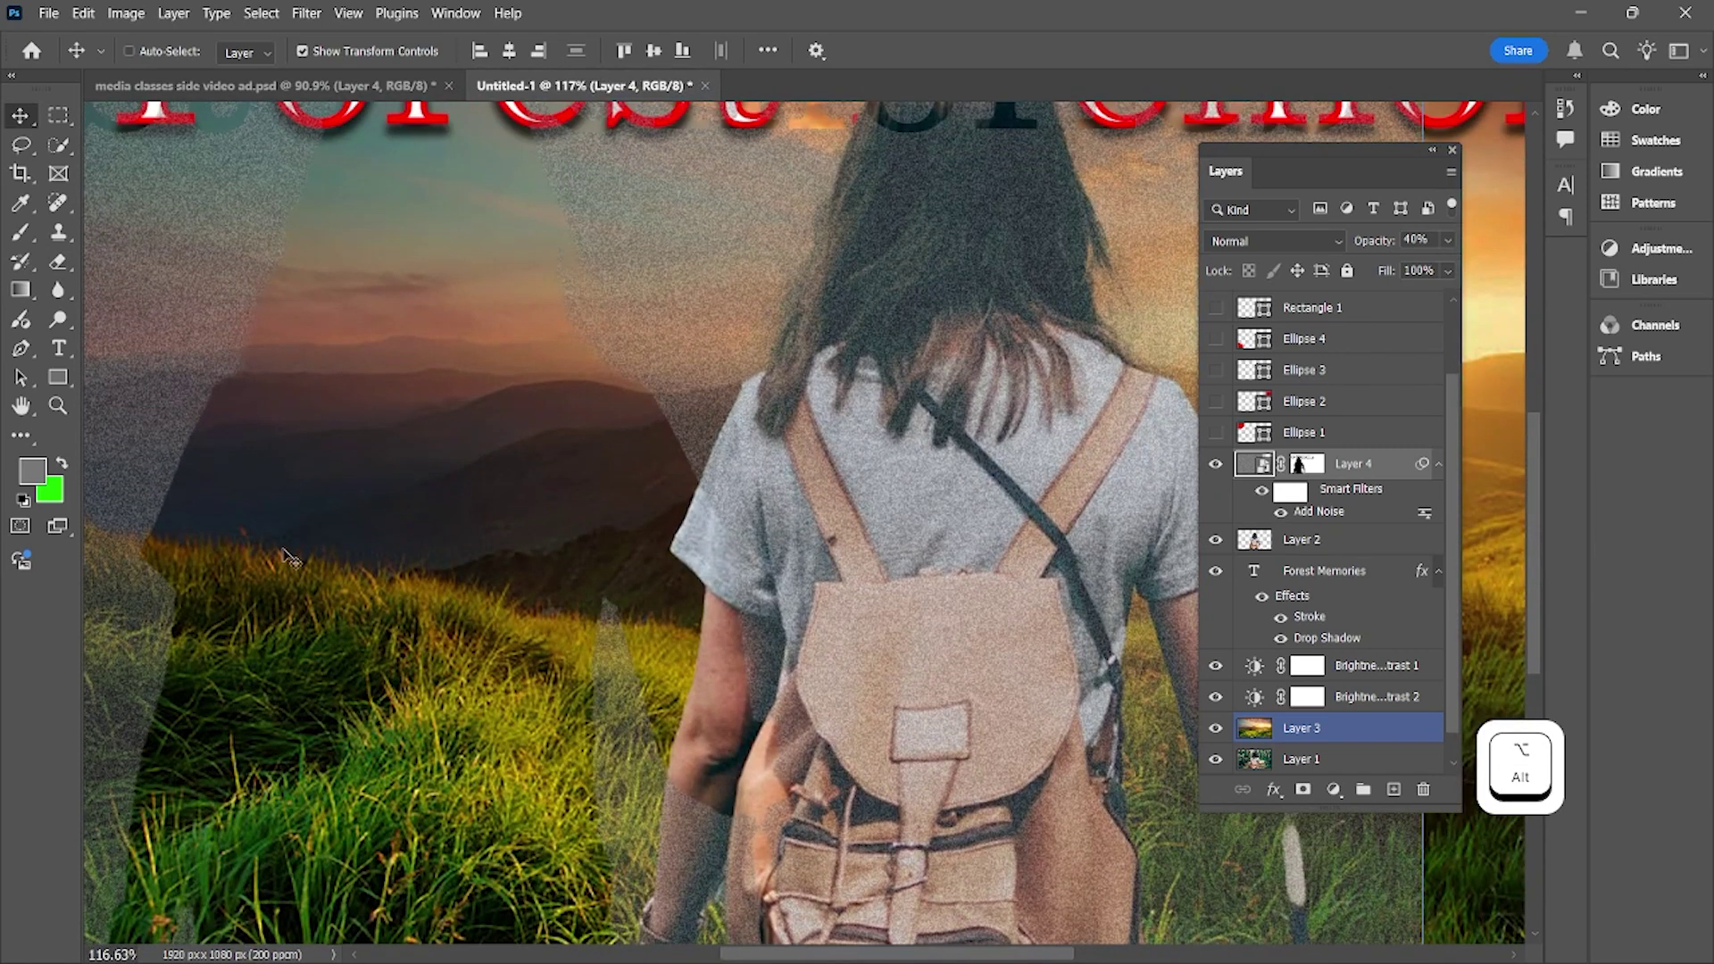
scroll(464, 398, up, 2)
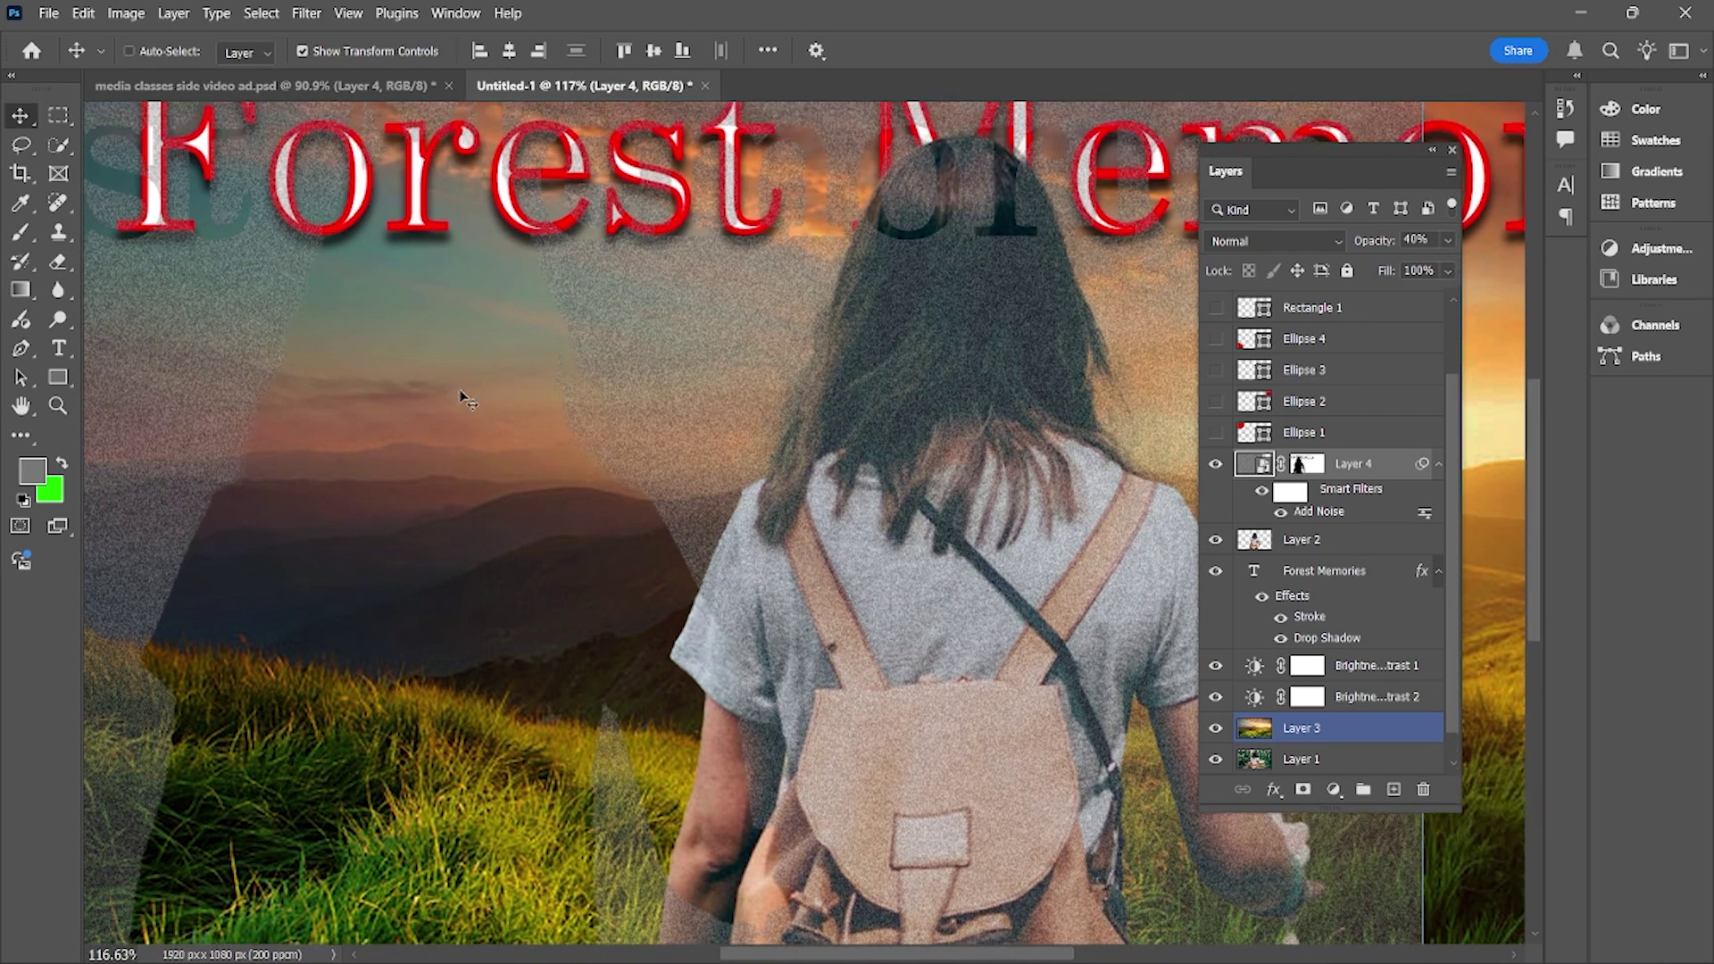
scroll(461, 391, up, 2)
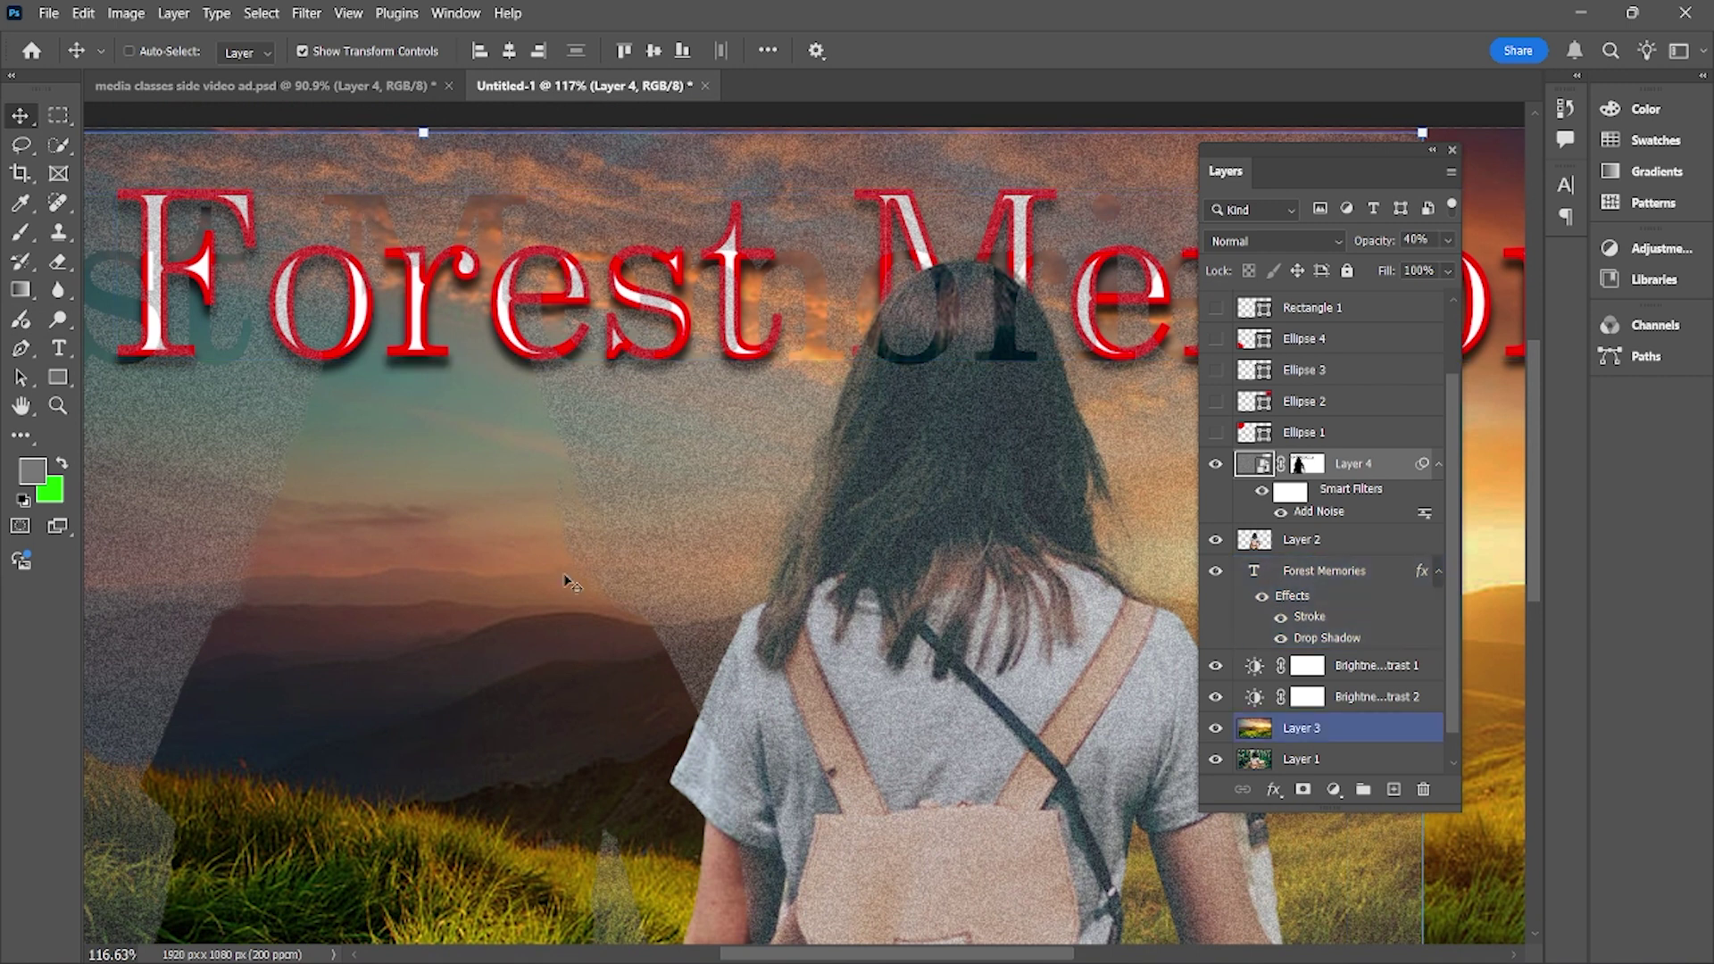
scroll(565, 670, down, 5)
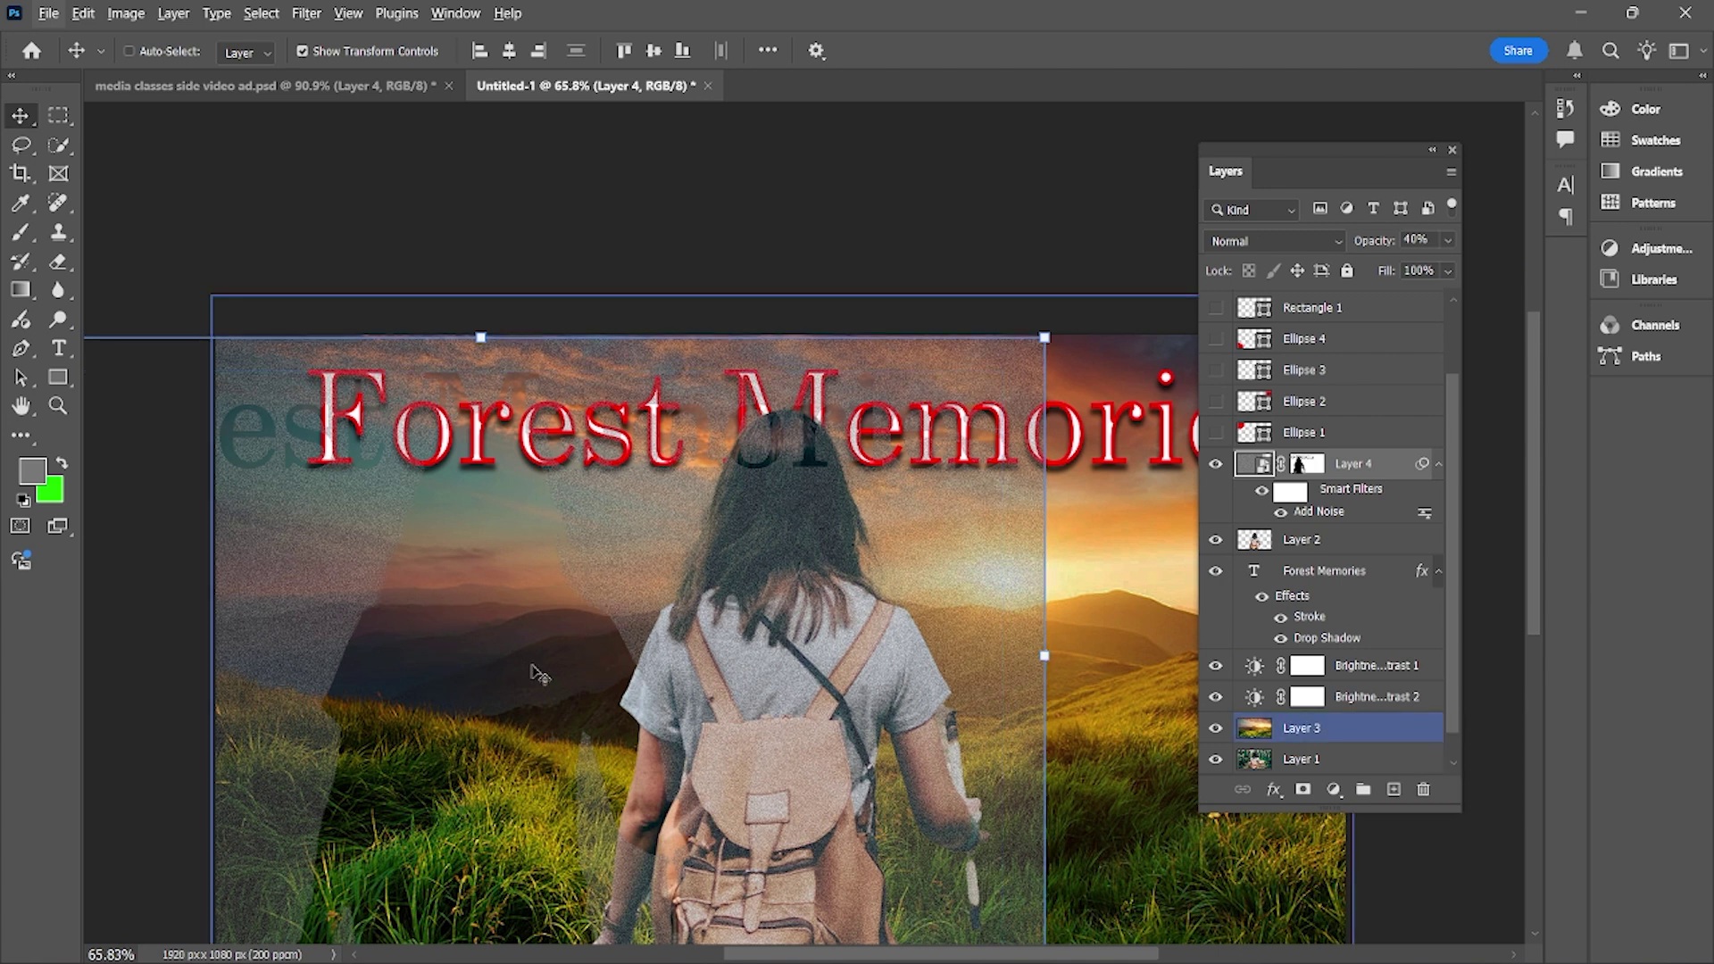
key(ctrl)
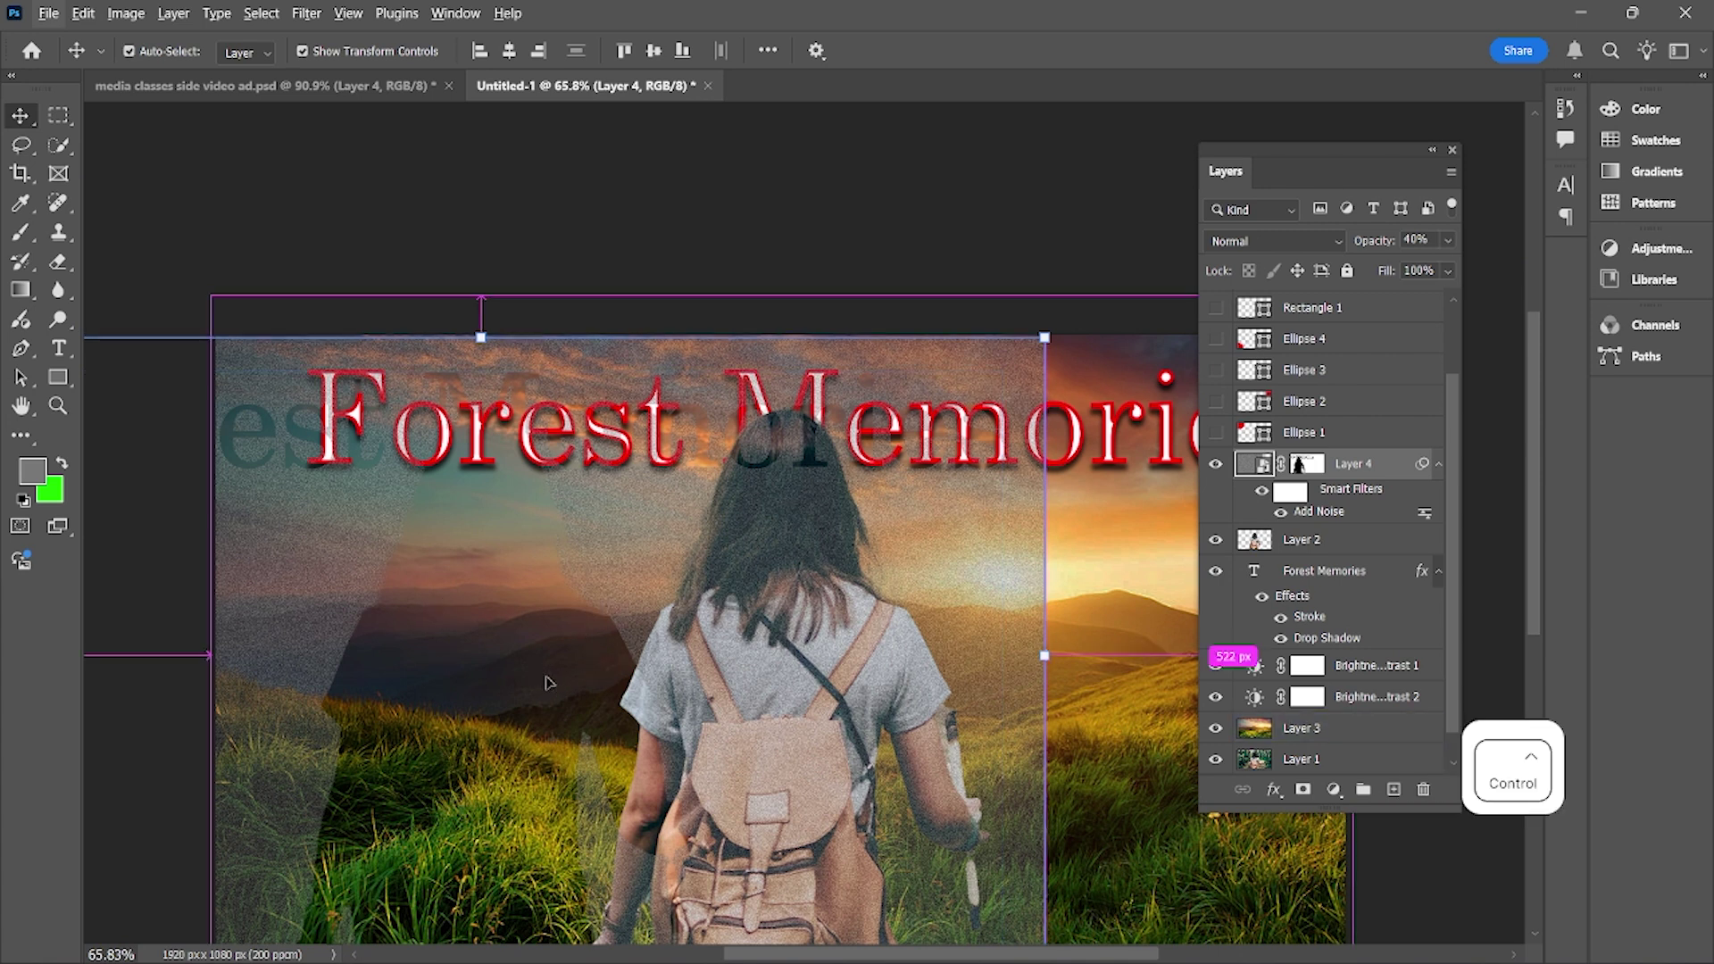
key(ctrl+z)
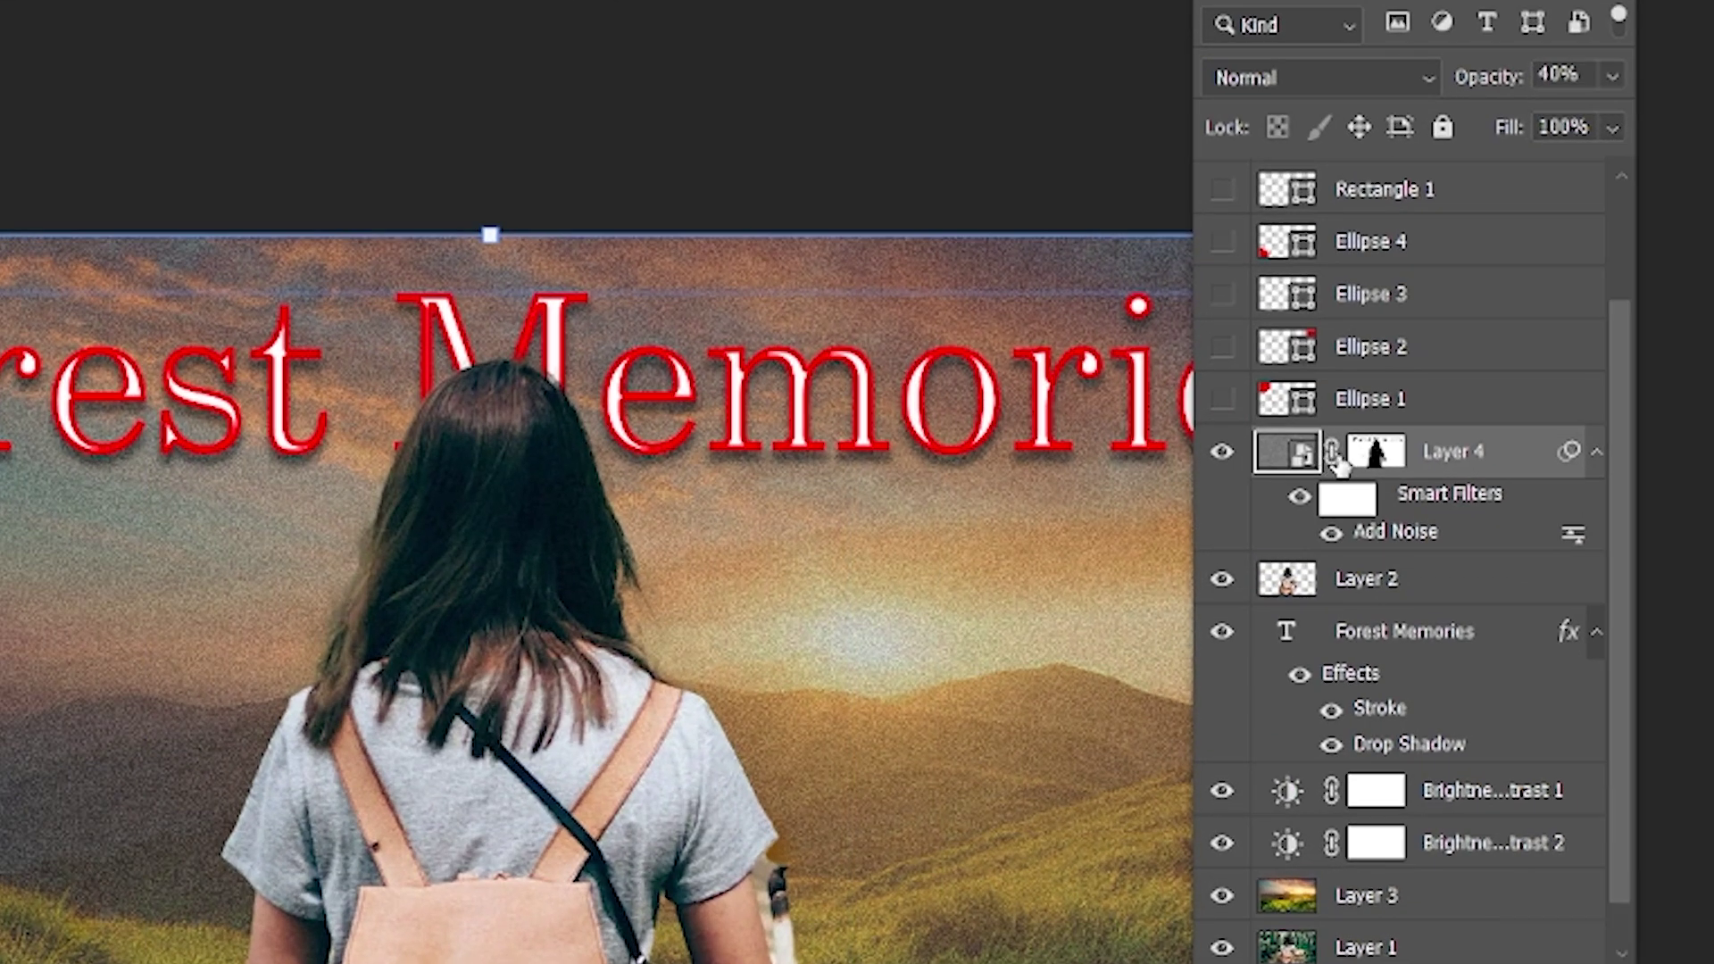
Unlink Layer 4 from its mask and target the layer's noise content instead of the mask
click(1332, 452)
click(1332, 454)
click(1331, 453)
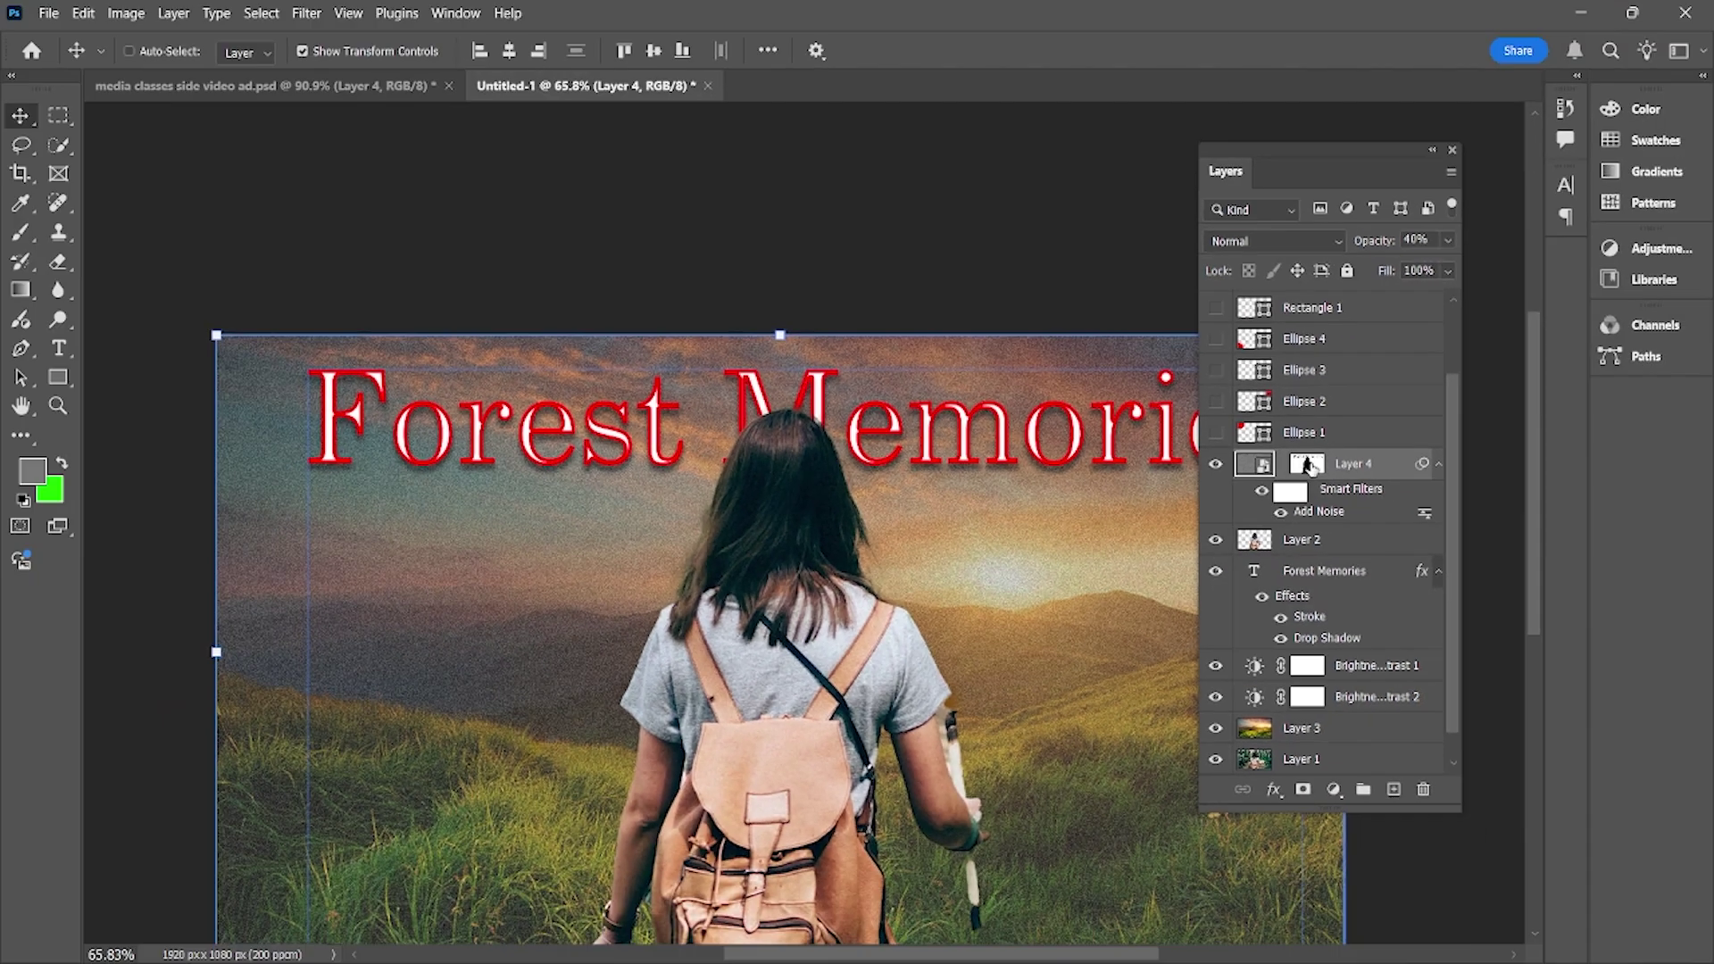
click(1253, 466)
Move Layer 4's noise content back and forth across the canvas independently of its mask
drag(1108, 636, 817, 645)
drag(527, 674, 892, 548)
drag(995, 570, 806, 727)
drag(511, 684, 572, 637)
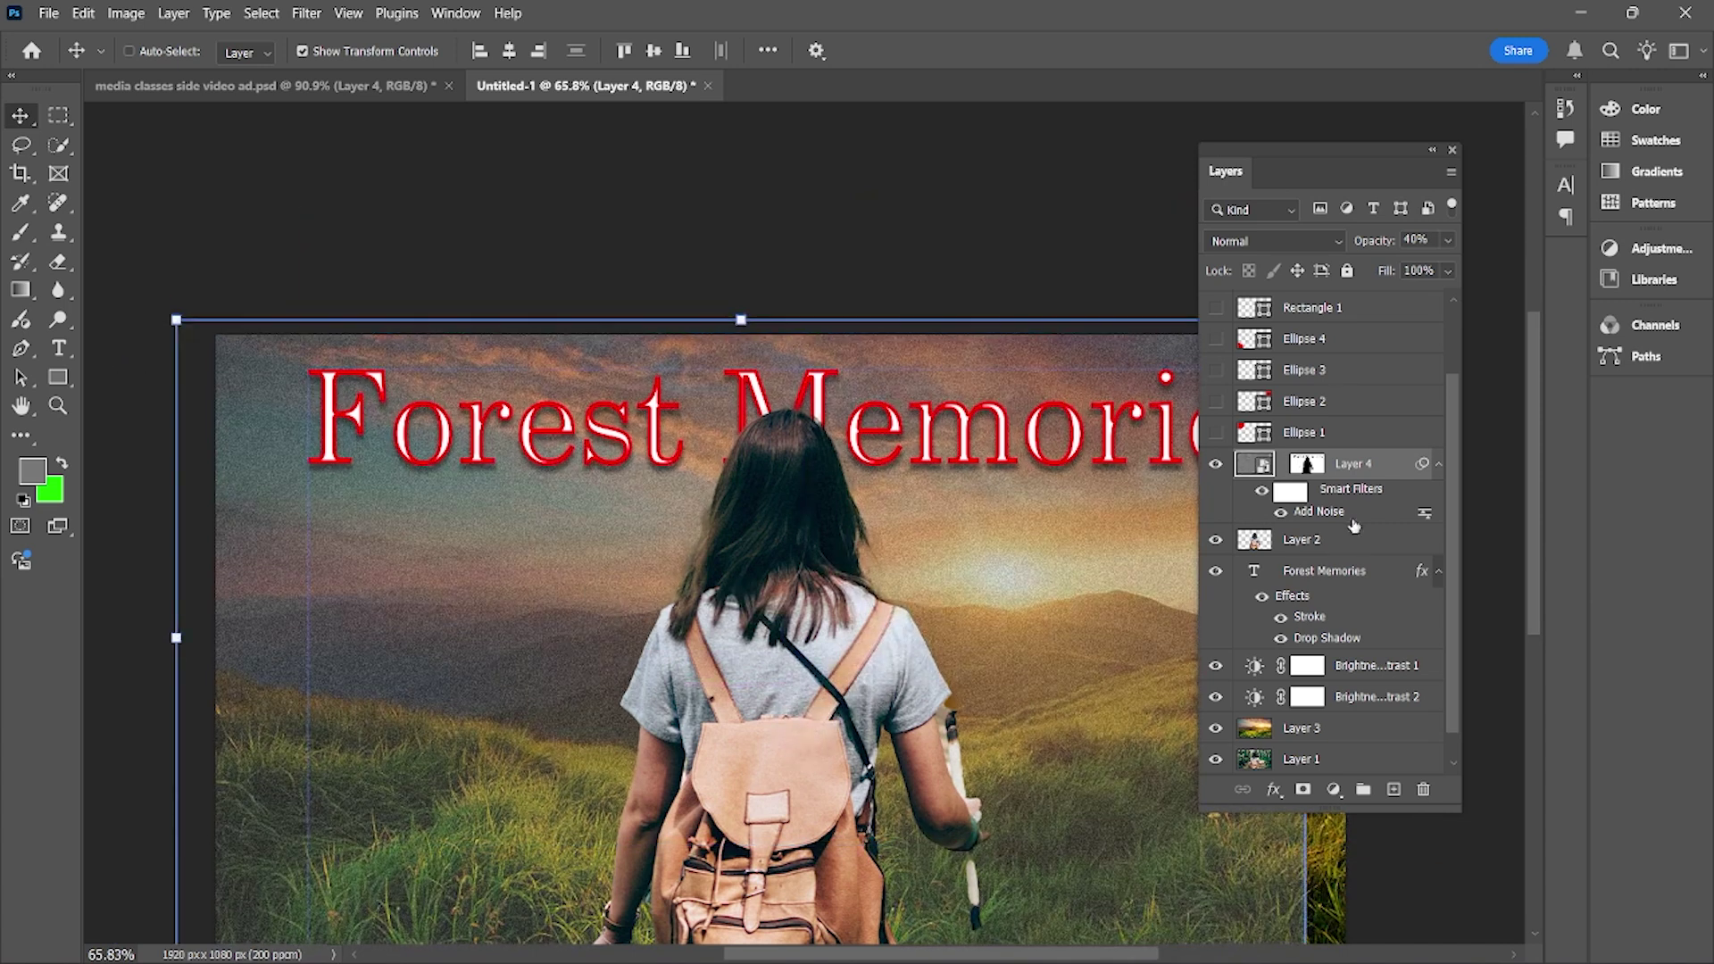
drag(1126, 612, 942, 608)
drag(444, 642, 668, 634)
drag(1145, 629, 1010, 615)
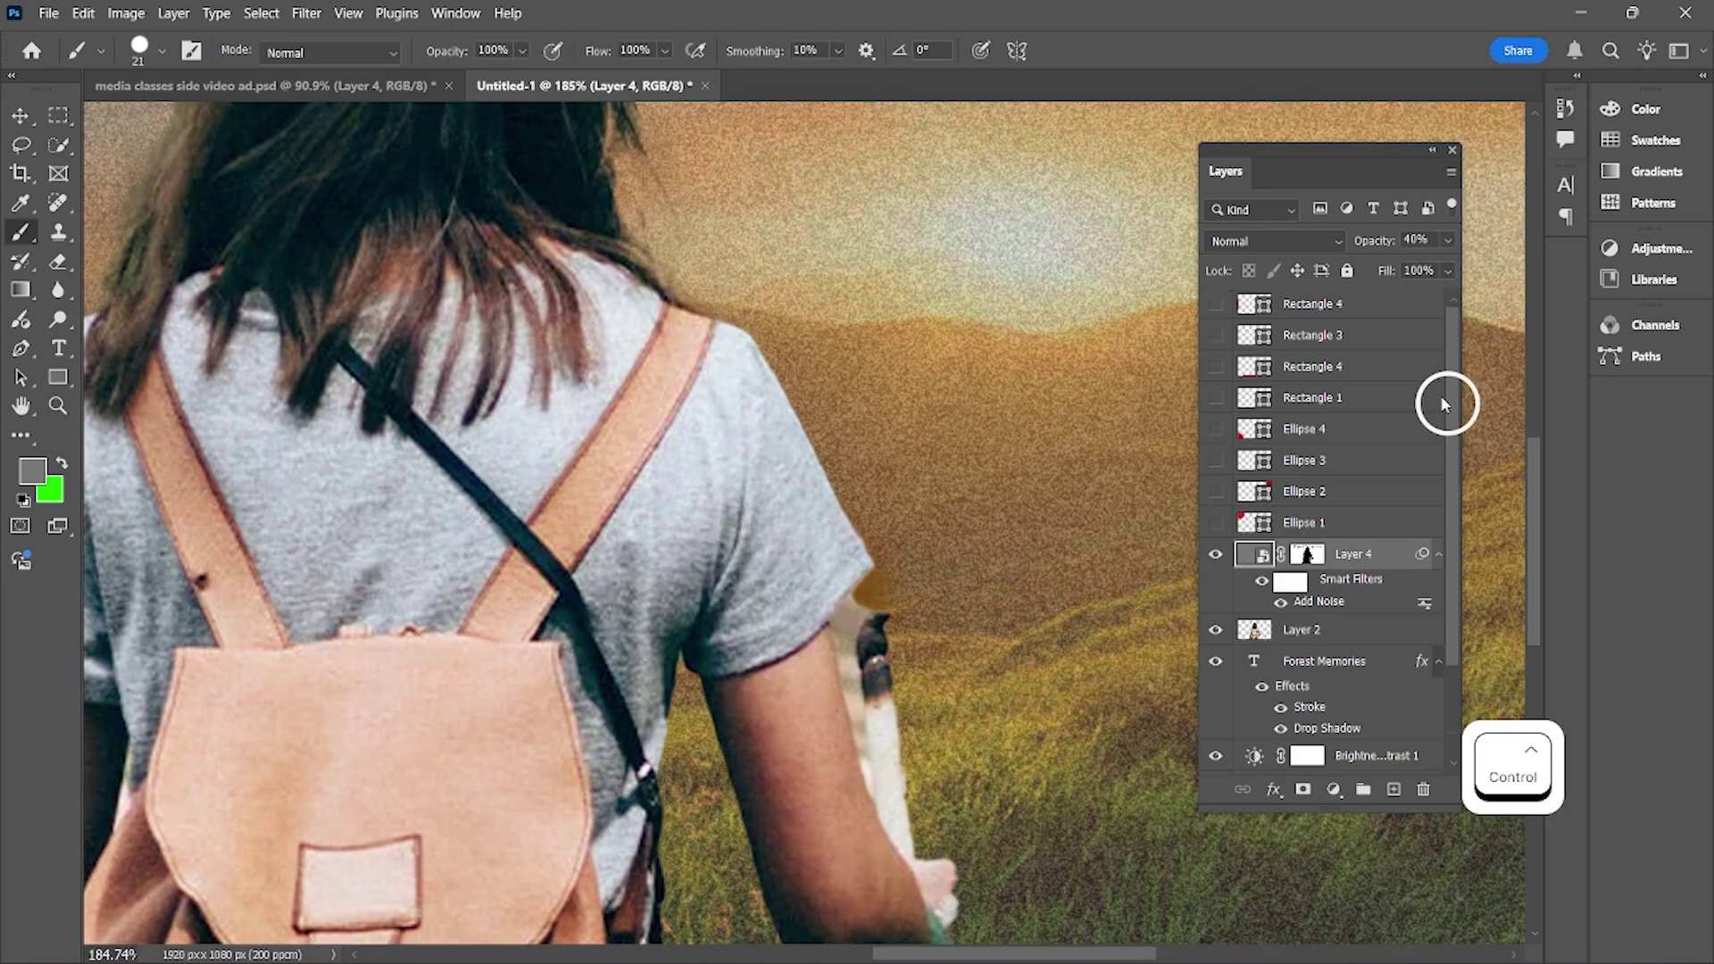
Group Layer 1 and Layer 3, and name the group background
drag(1447, 404, 1467, 580)
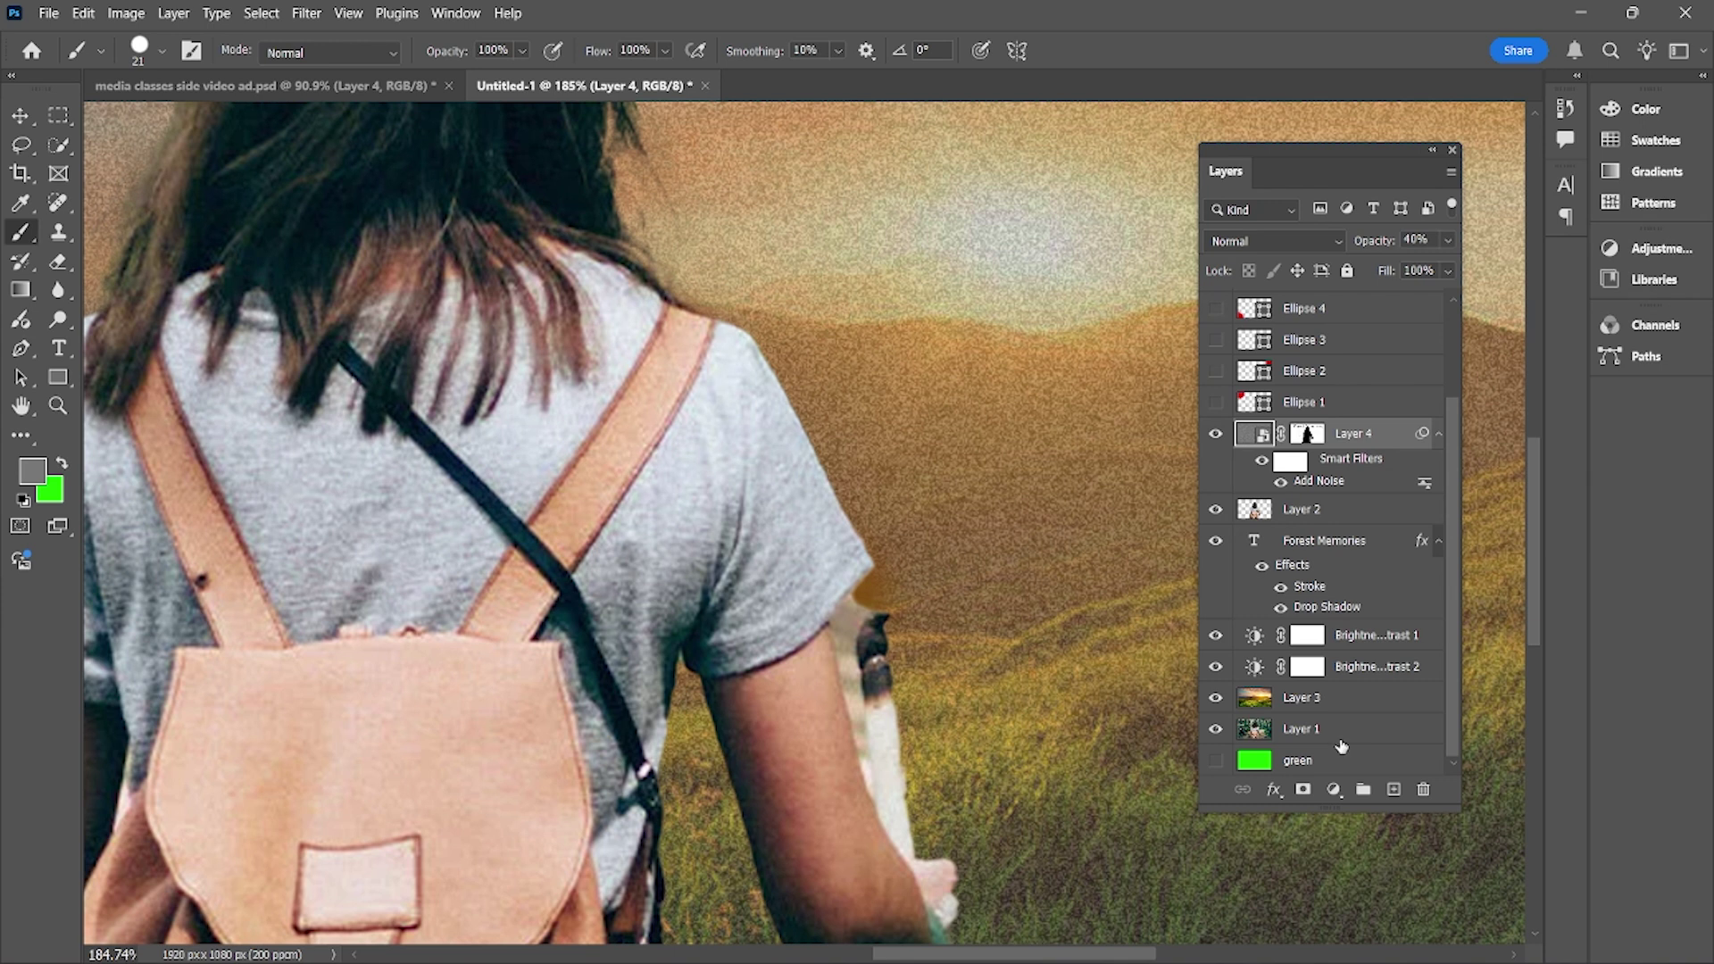
click(1333, 729)
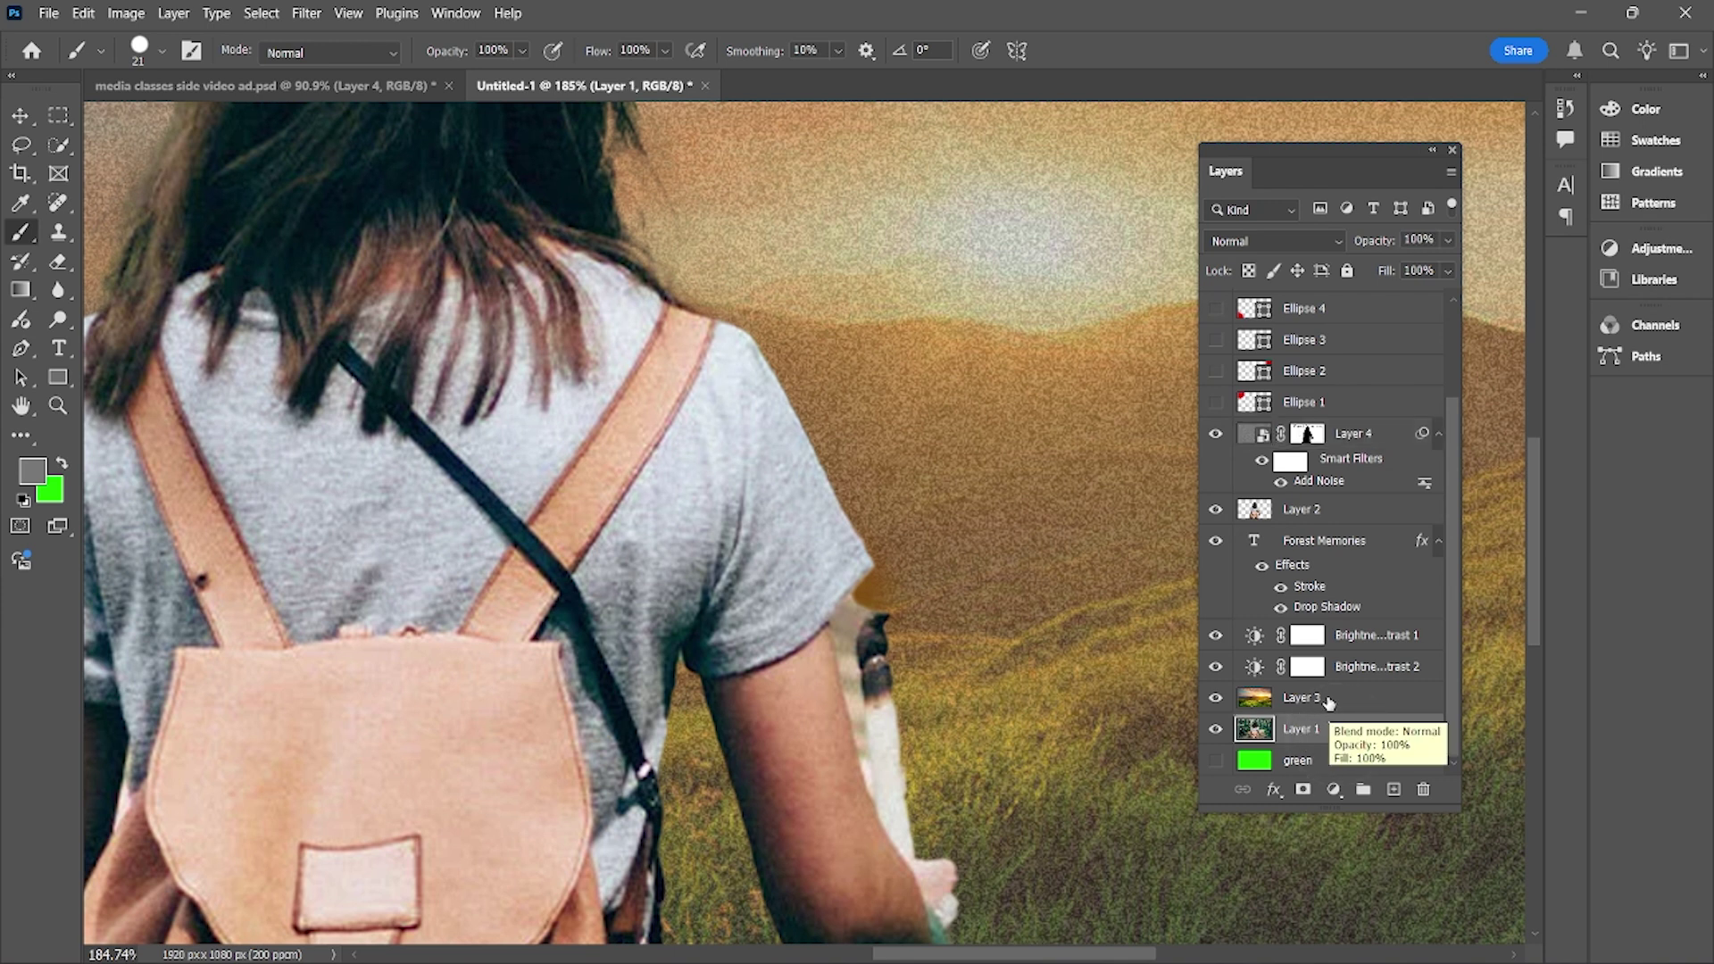
ctrl+click(1328, 703)
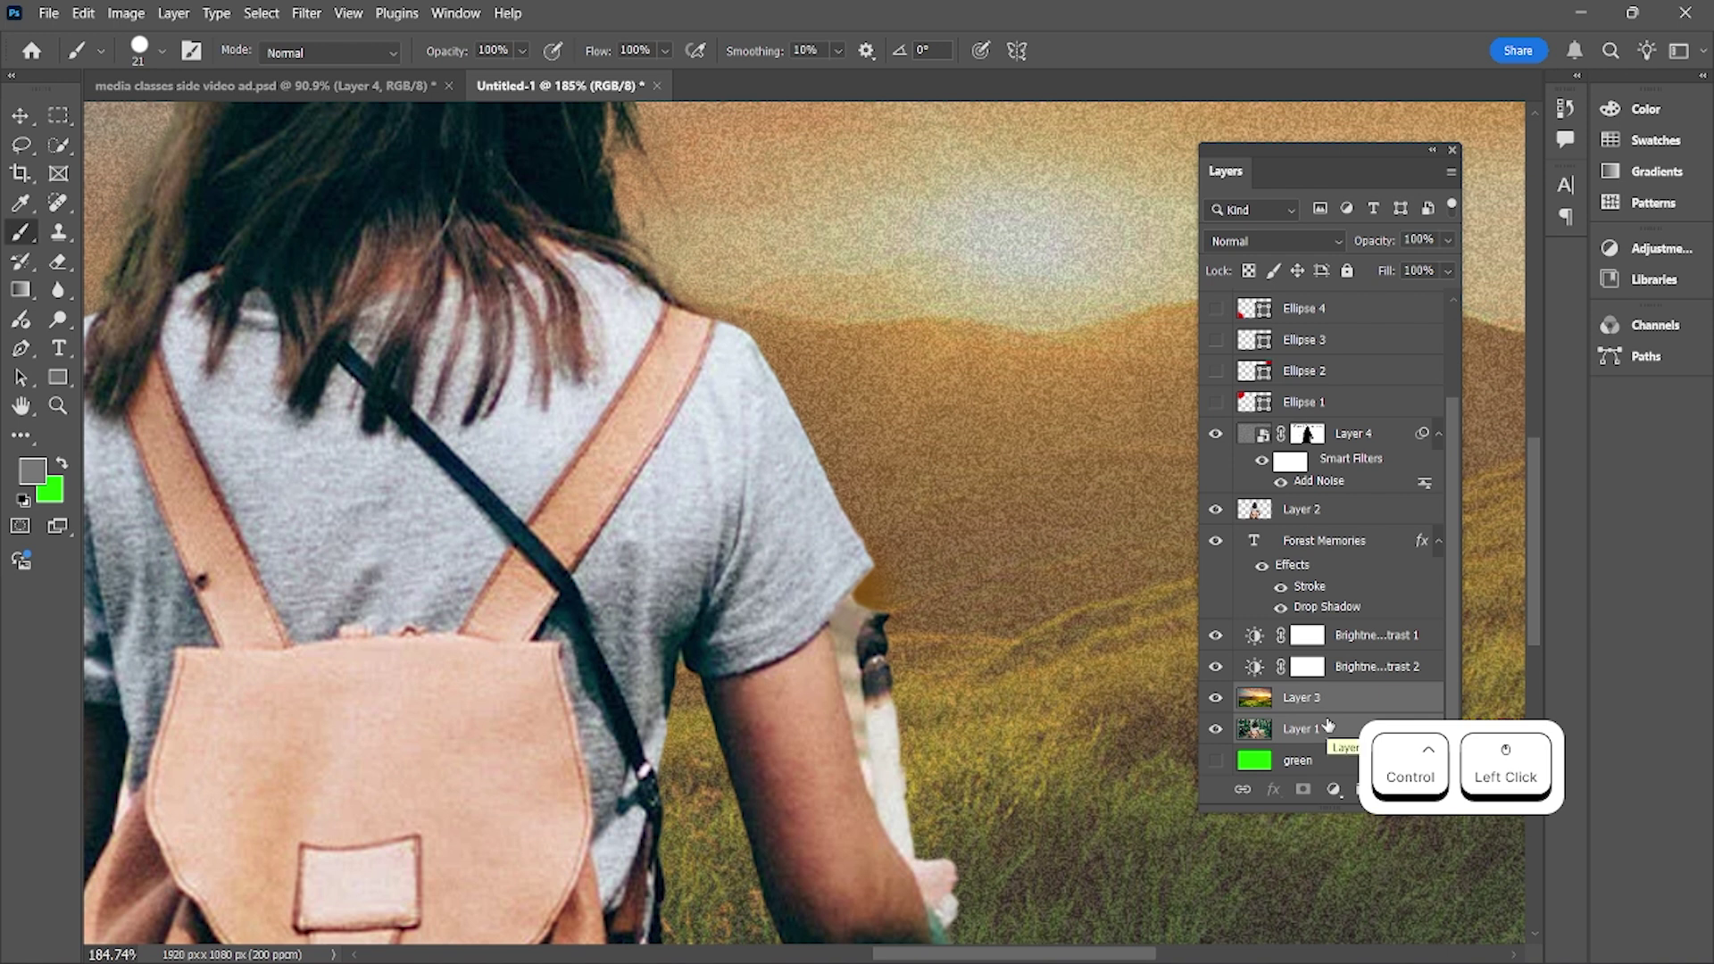
key(ctrl+g)
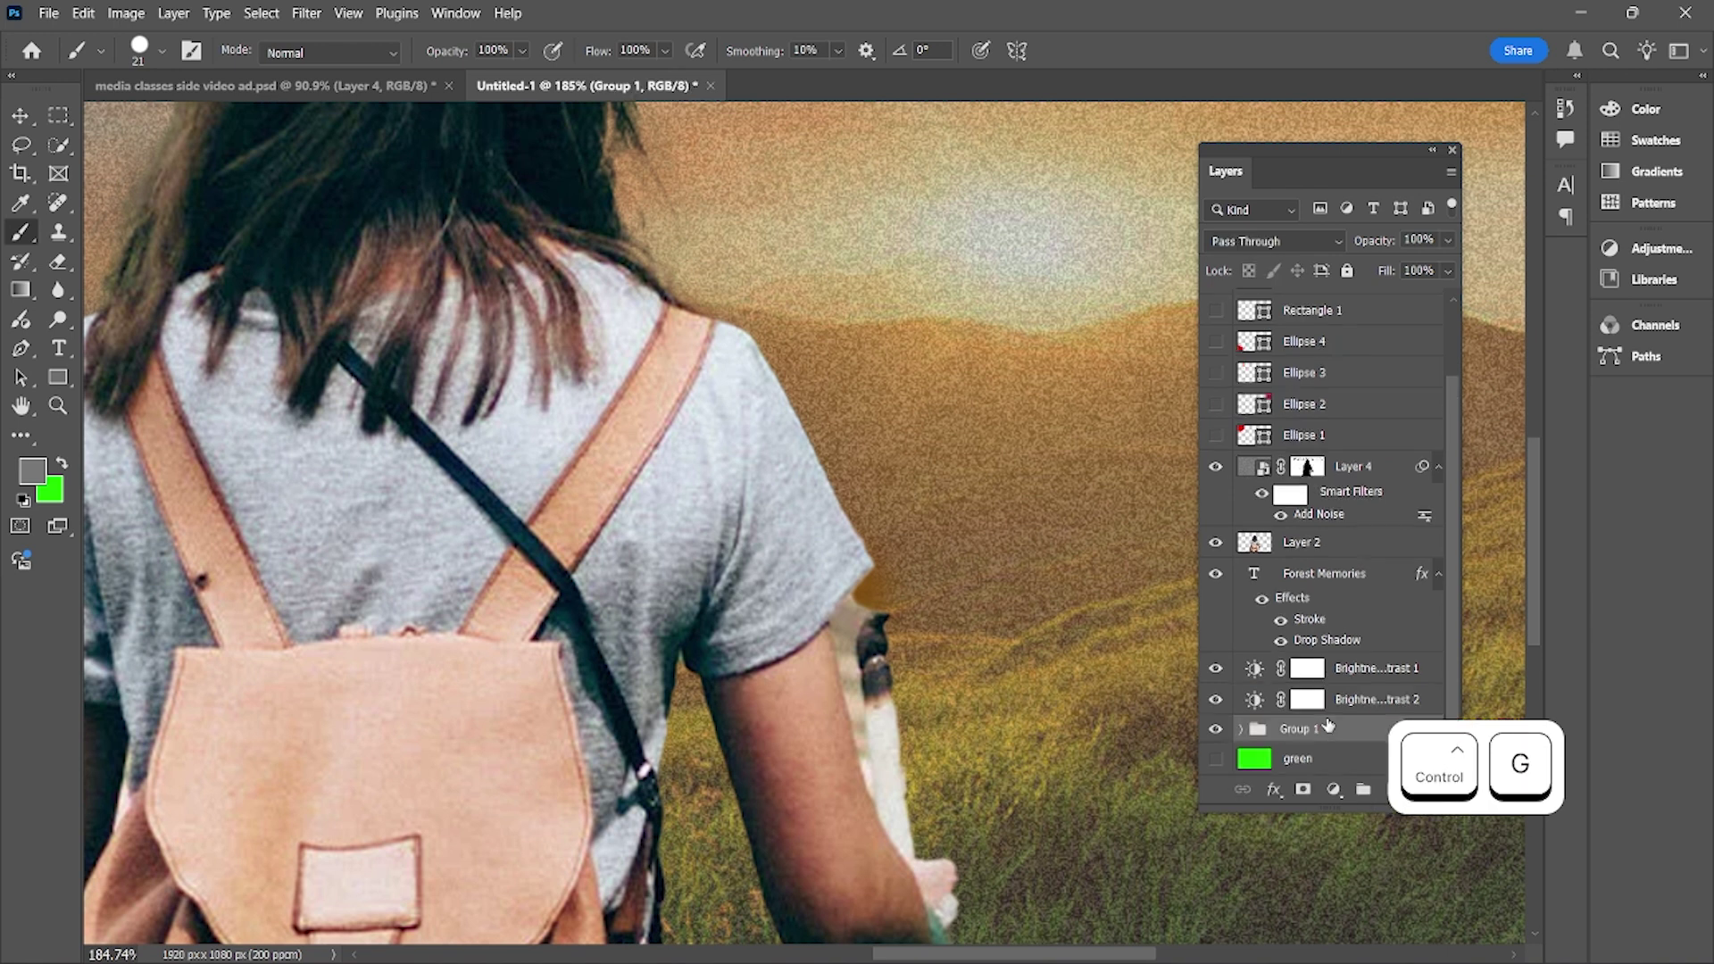
double_click(1299, 730)
text(background)
key(Return)
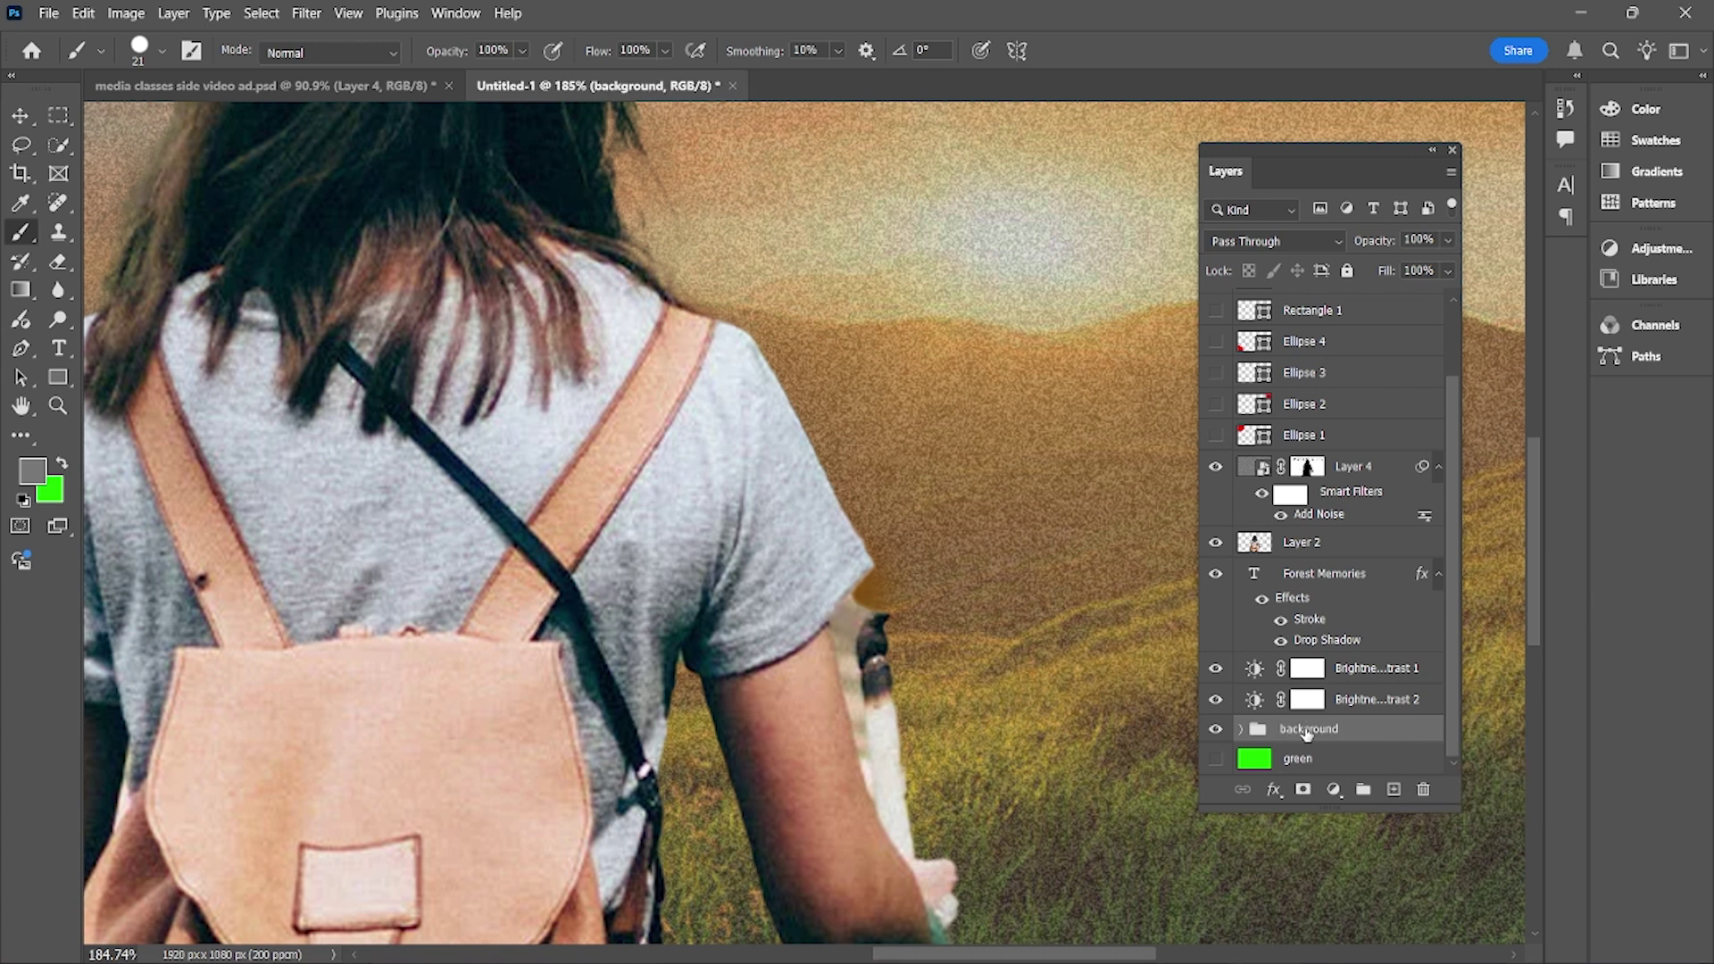
Preview the red frame by toggling the rectangle and ellipse layers on and off, leaving Layer 4 visible
scroll(1312, 549, up, 3)
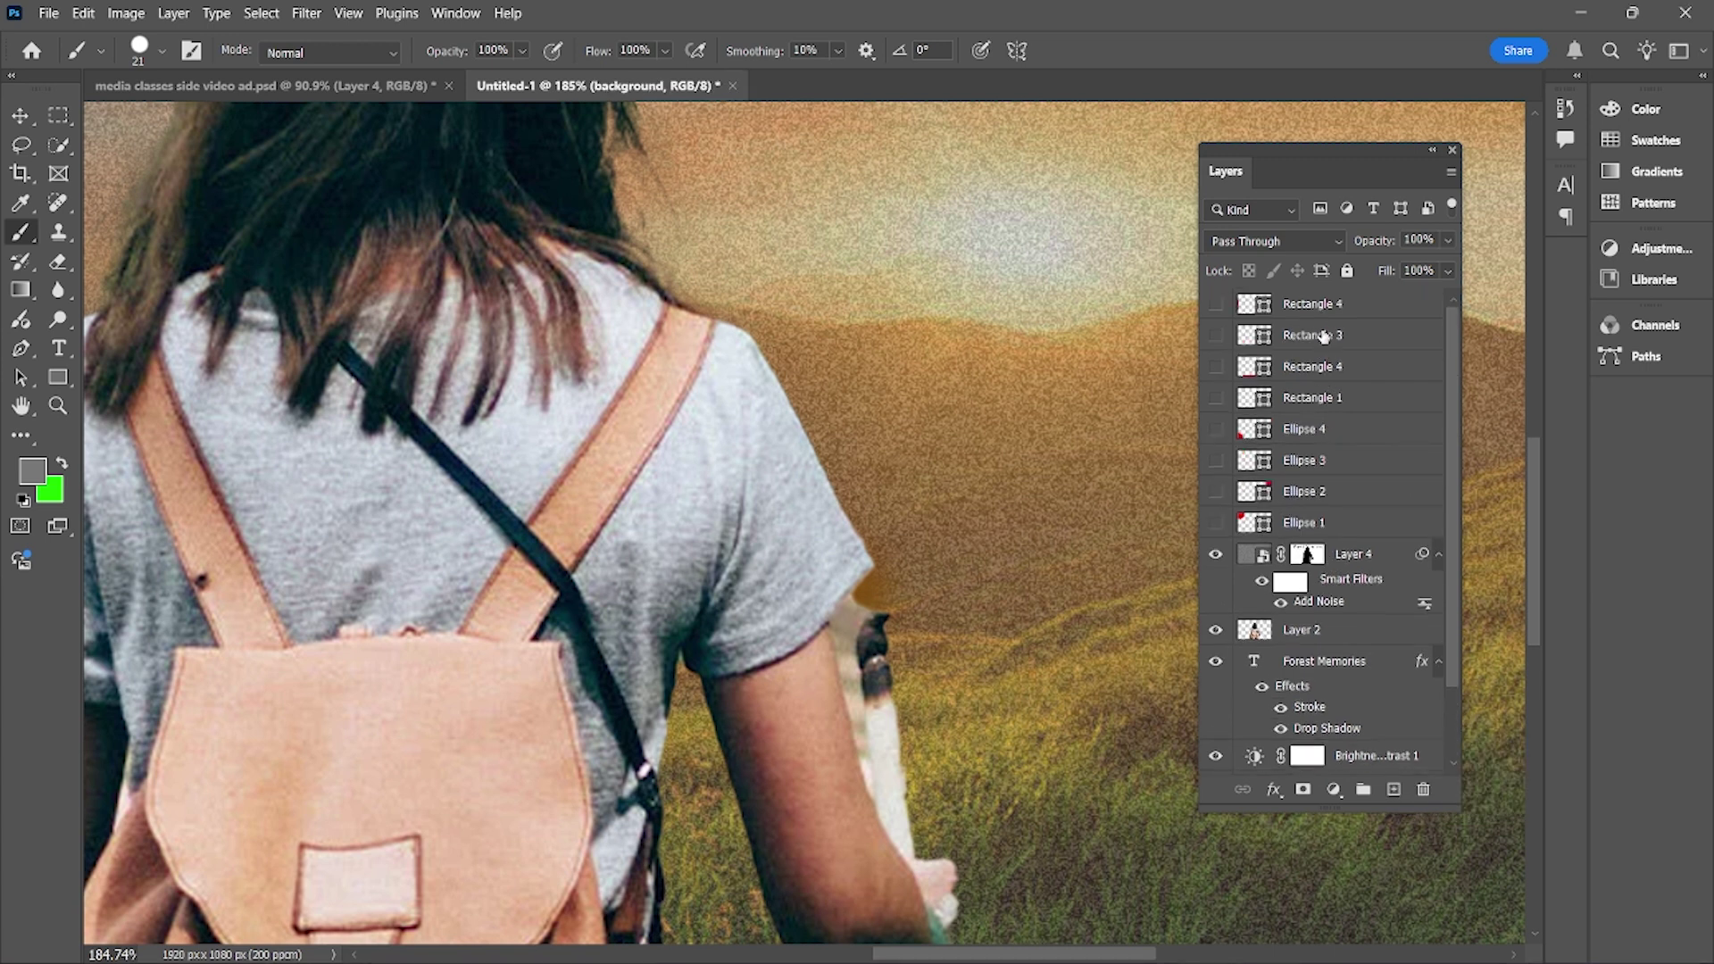
click(1322, 306)
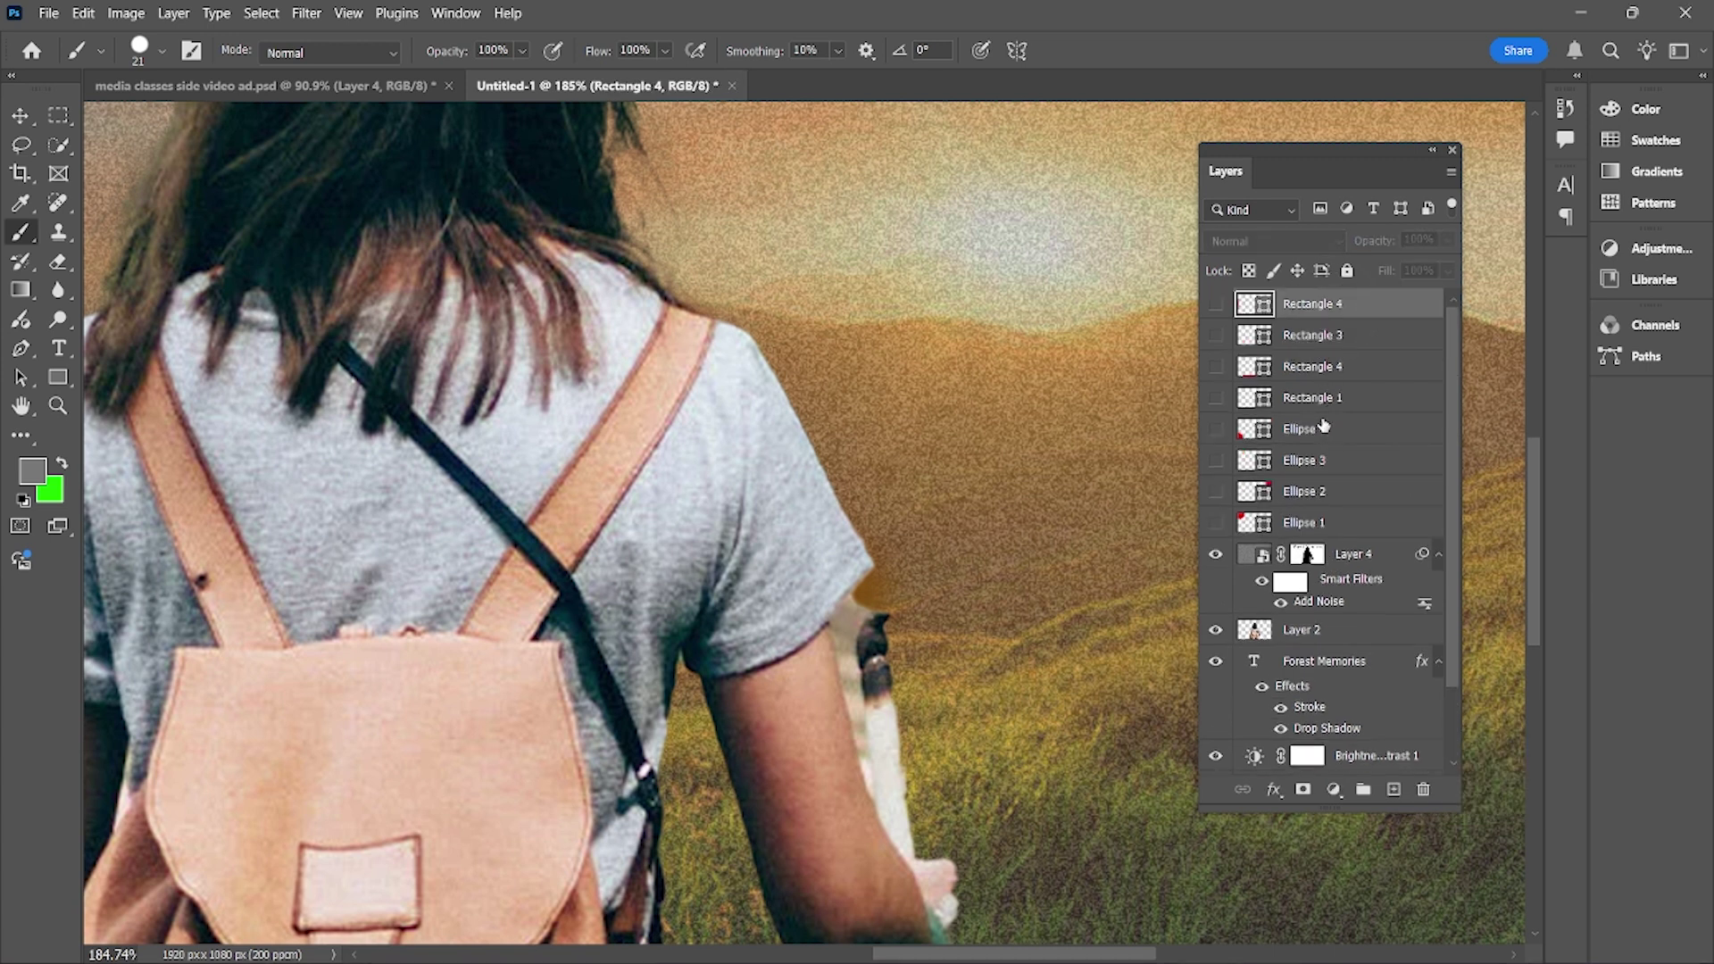
scroll(1316, 418, down, 3)
scroll(1316, 416, up, 3)
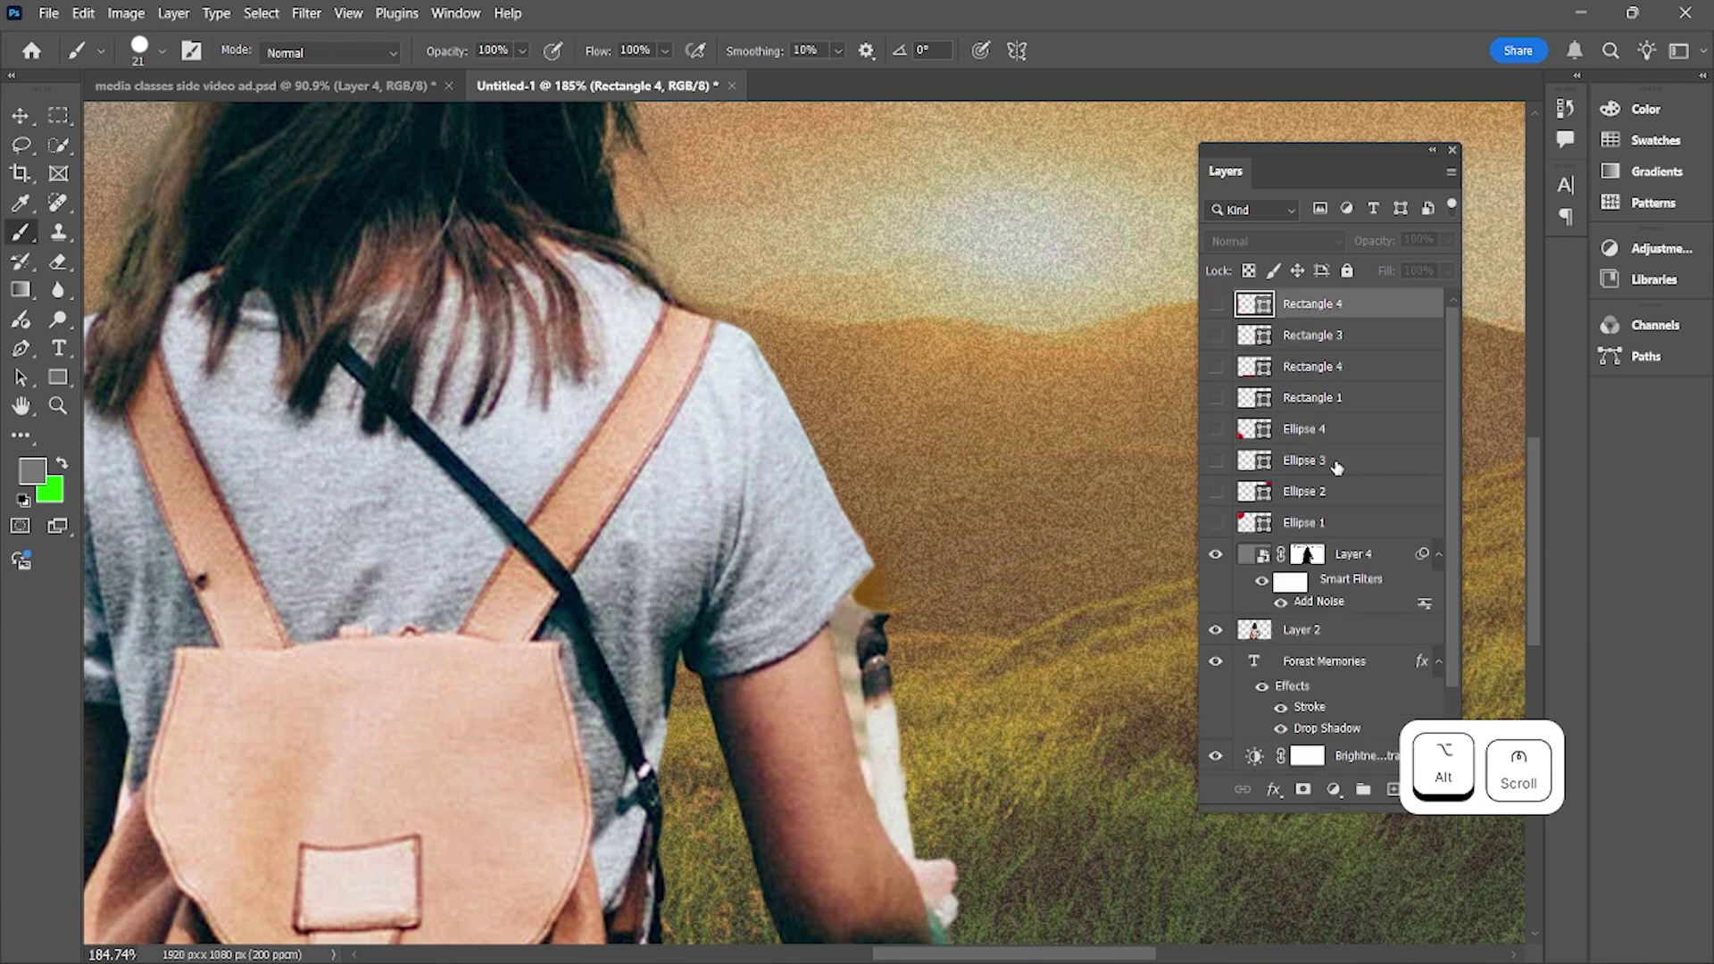
scroll(520, 501, down, 2)
scroll(520, 501, down, 5)
drag(1212, 308, 1216, 525)
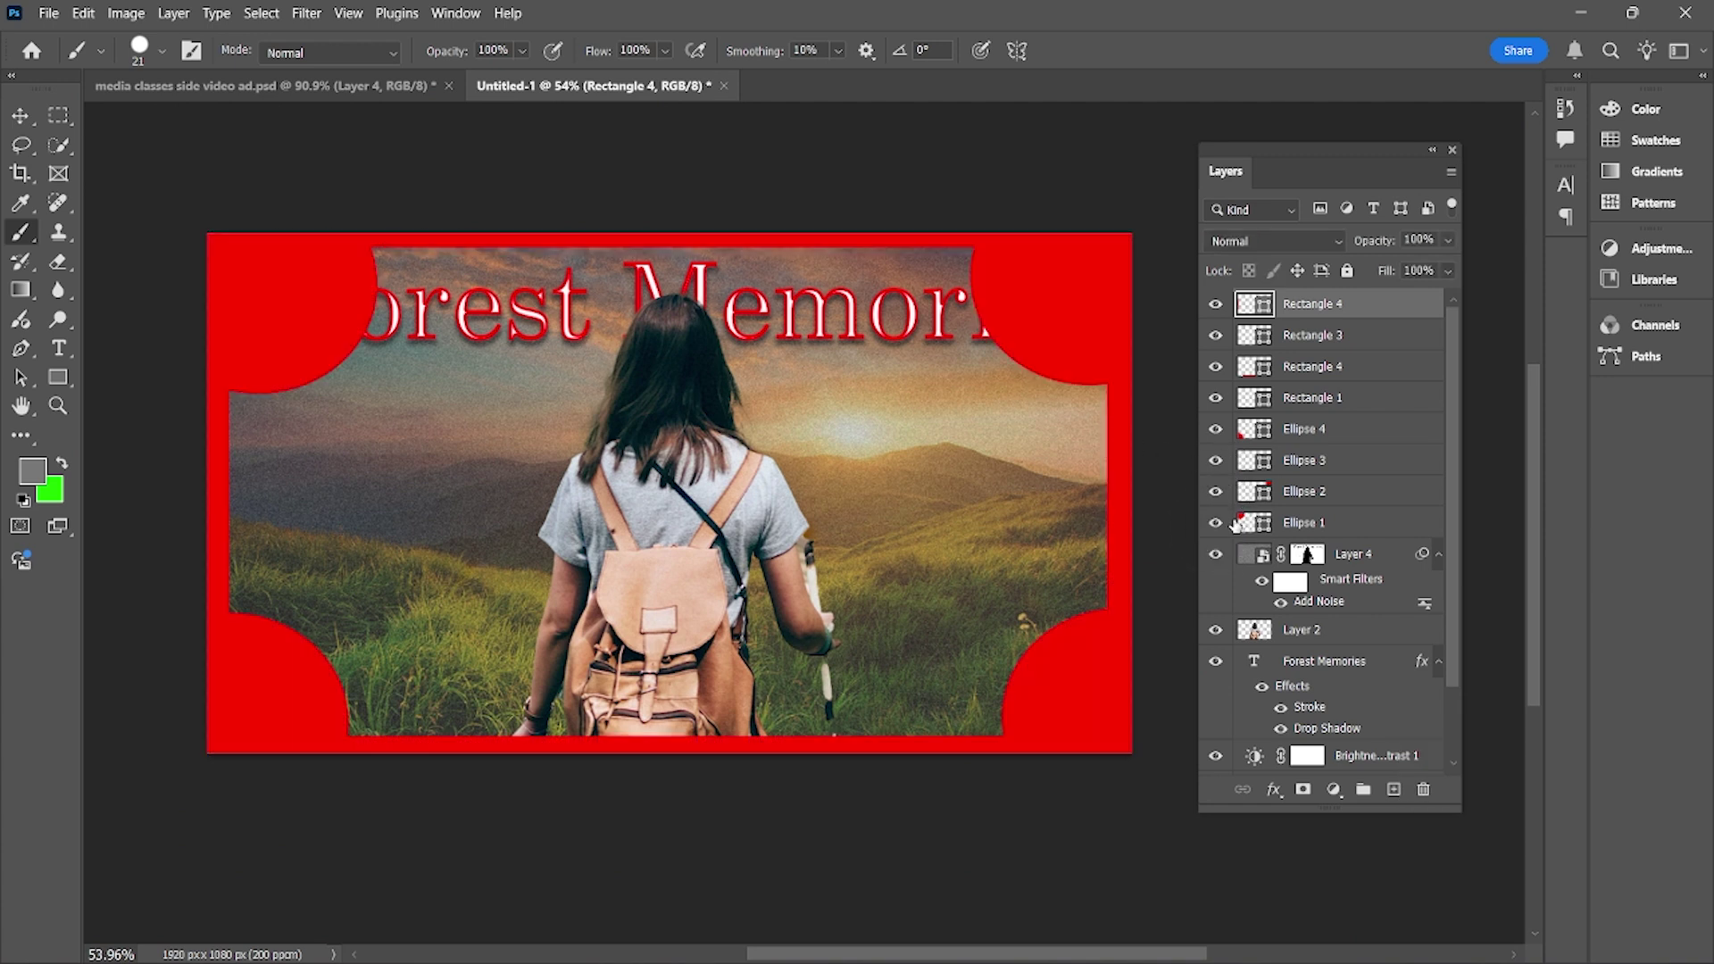
drag(1216, 553, 1217, 303)
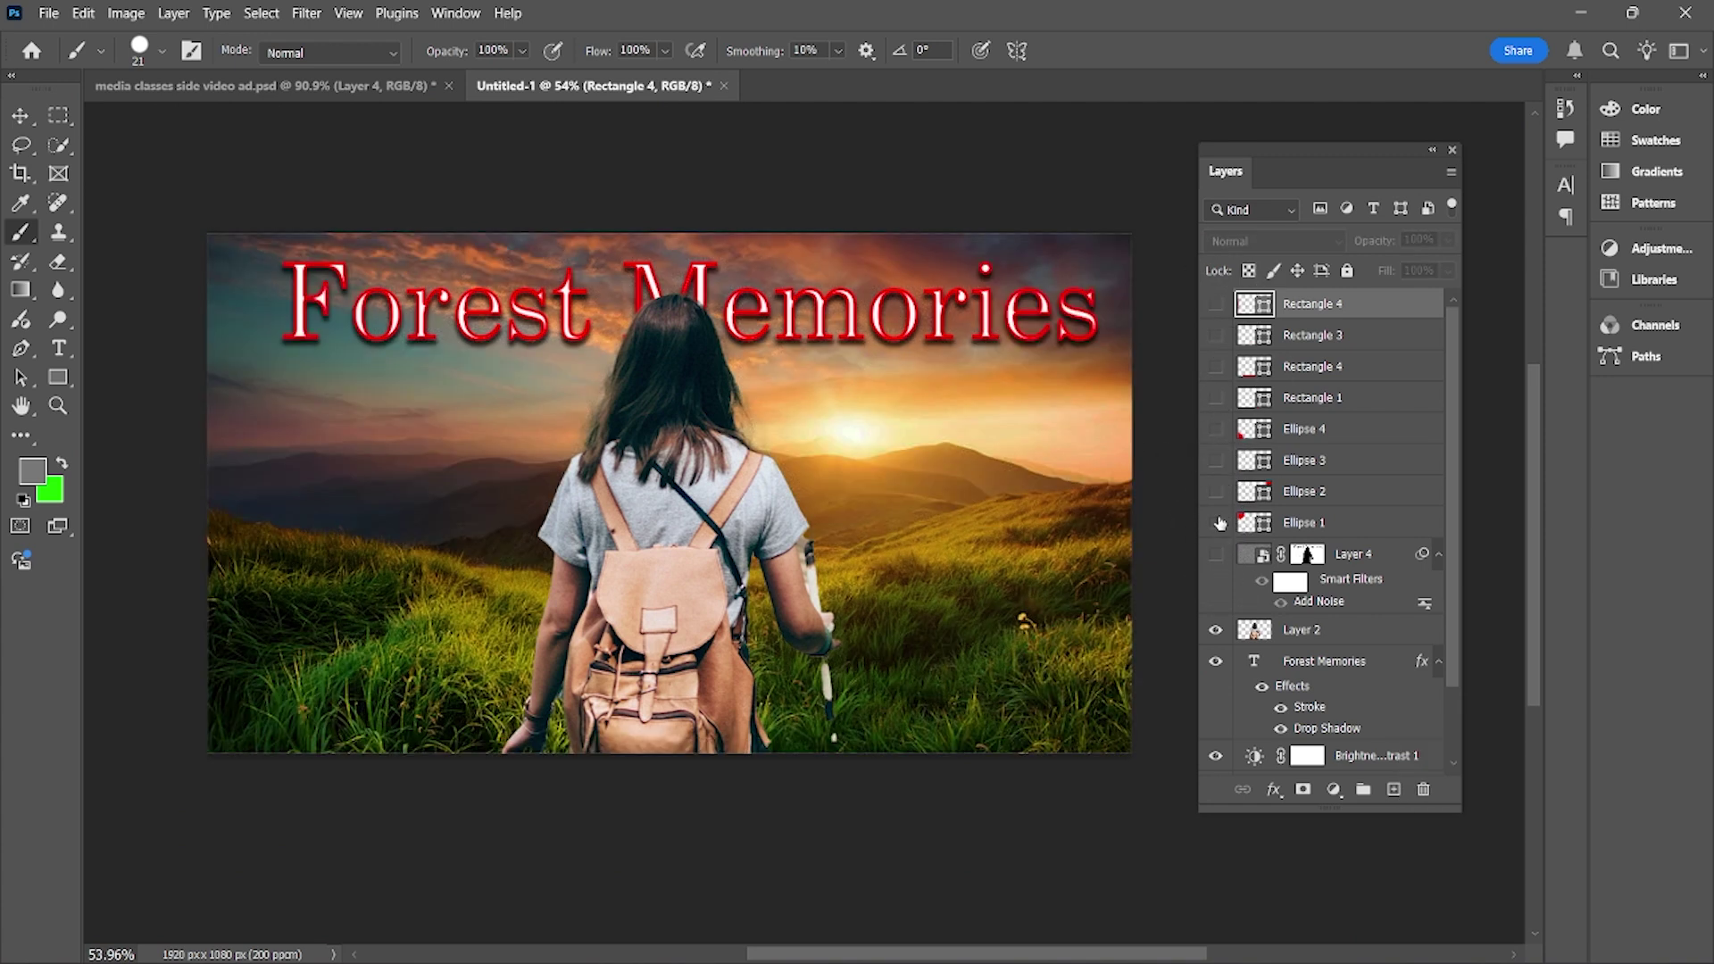
click(1215, 554)
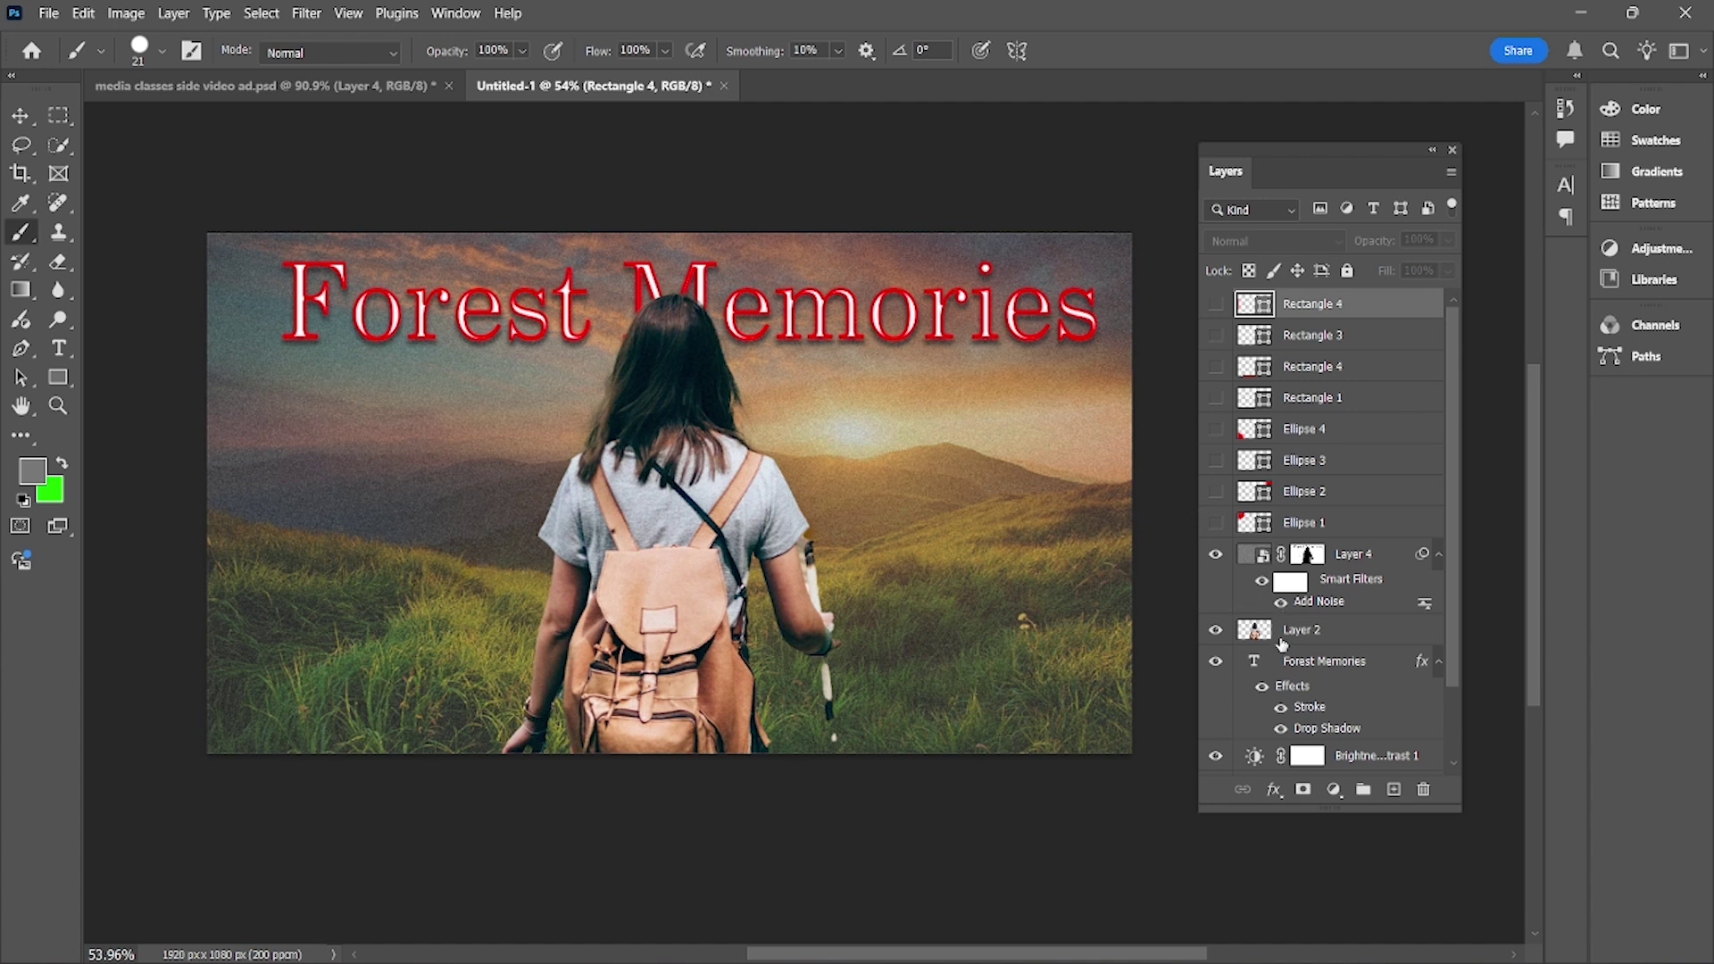
Group all the rectangle and ellipse shape layers above Layer 4, and name the group group
click(1322, 525)
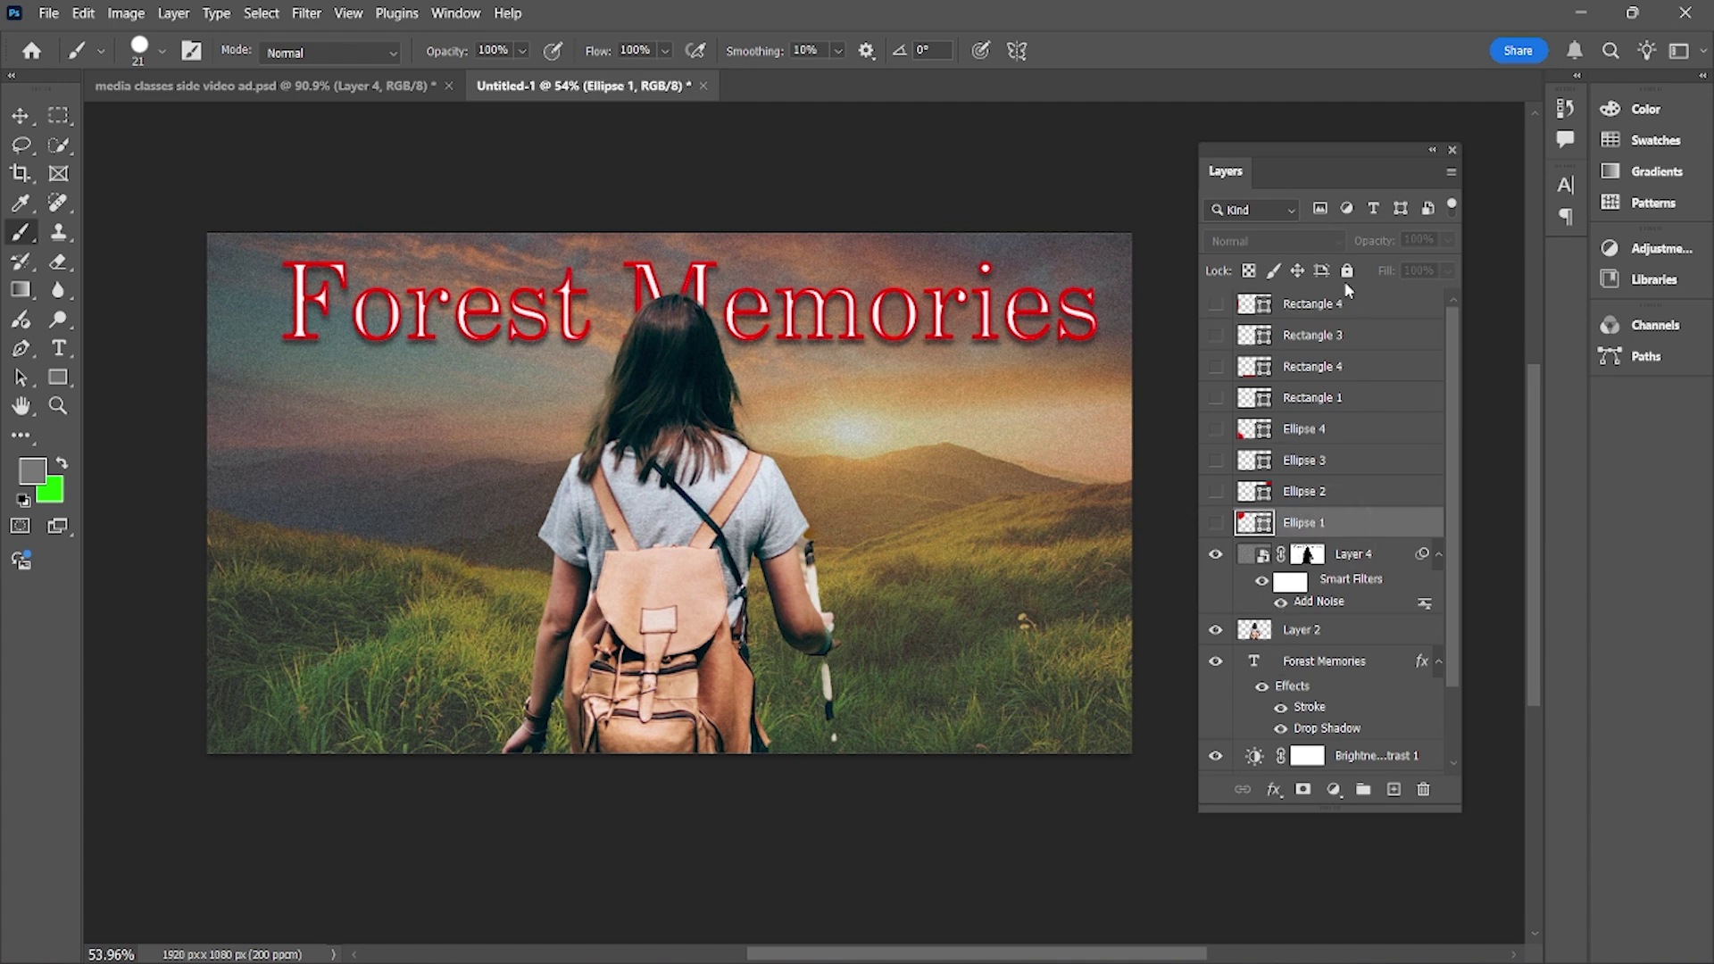
shift+click(1342, 306)
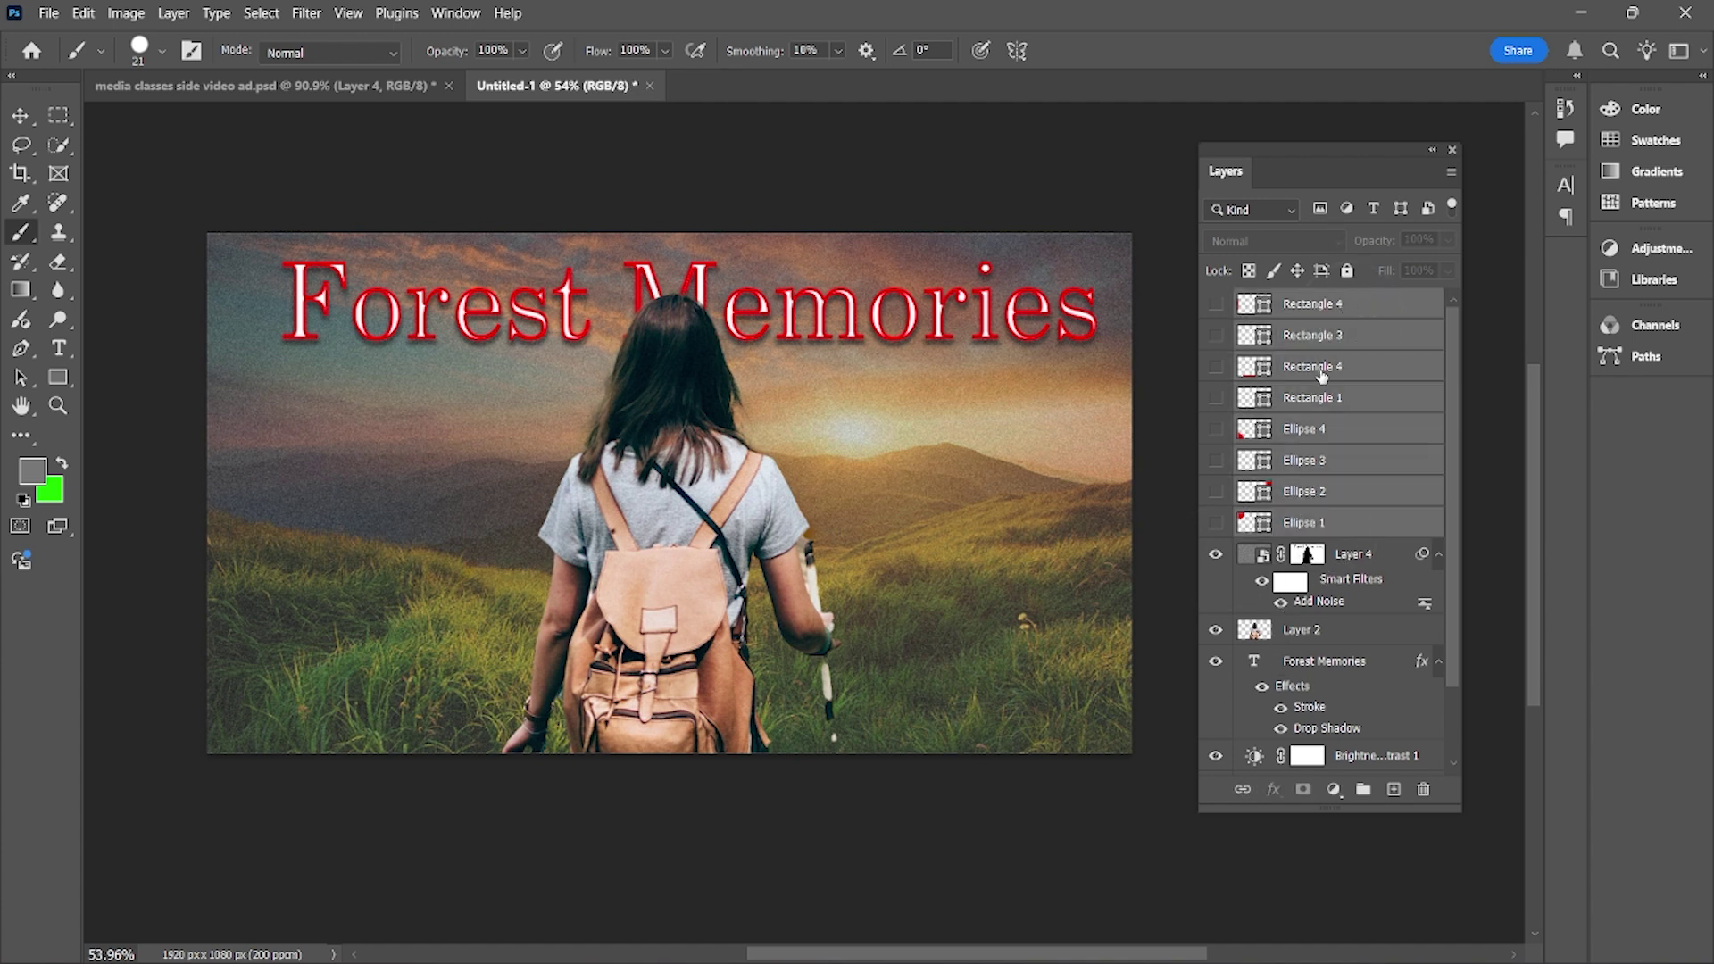
key(ctrl+g)
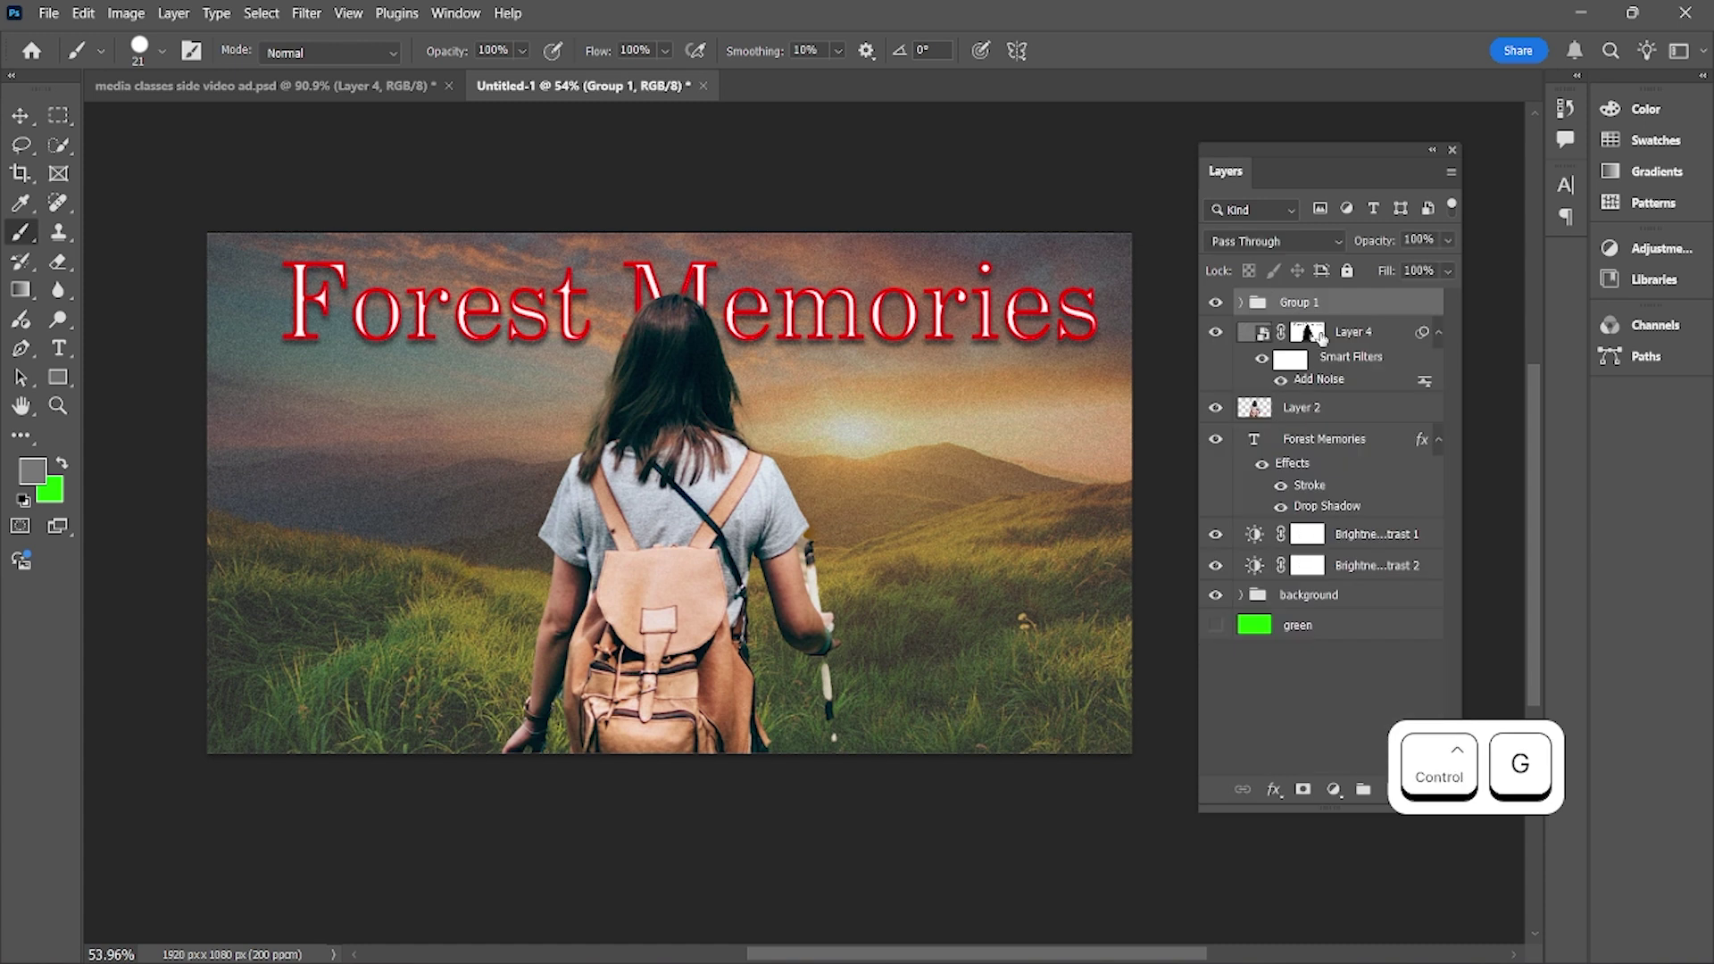
double_click(1301, 302)
text(group)
key(Return)
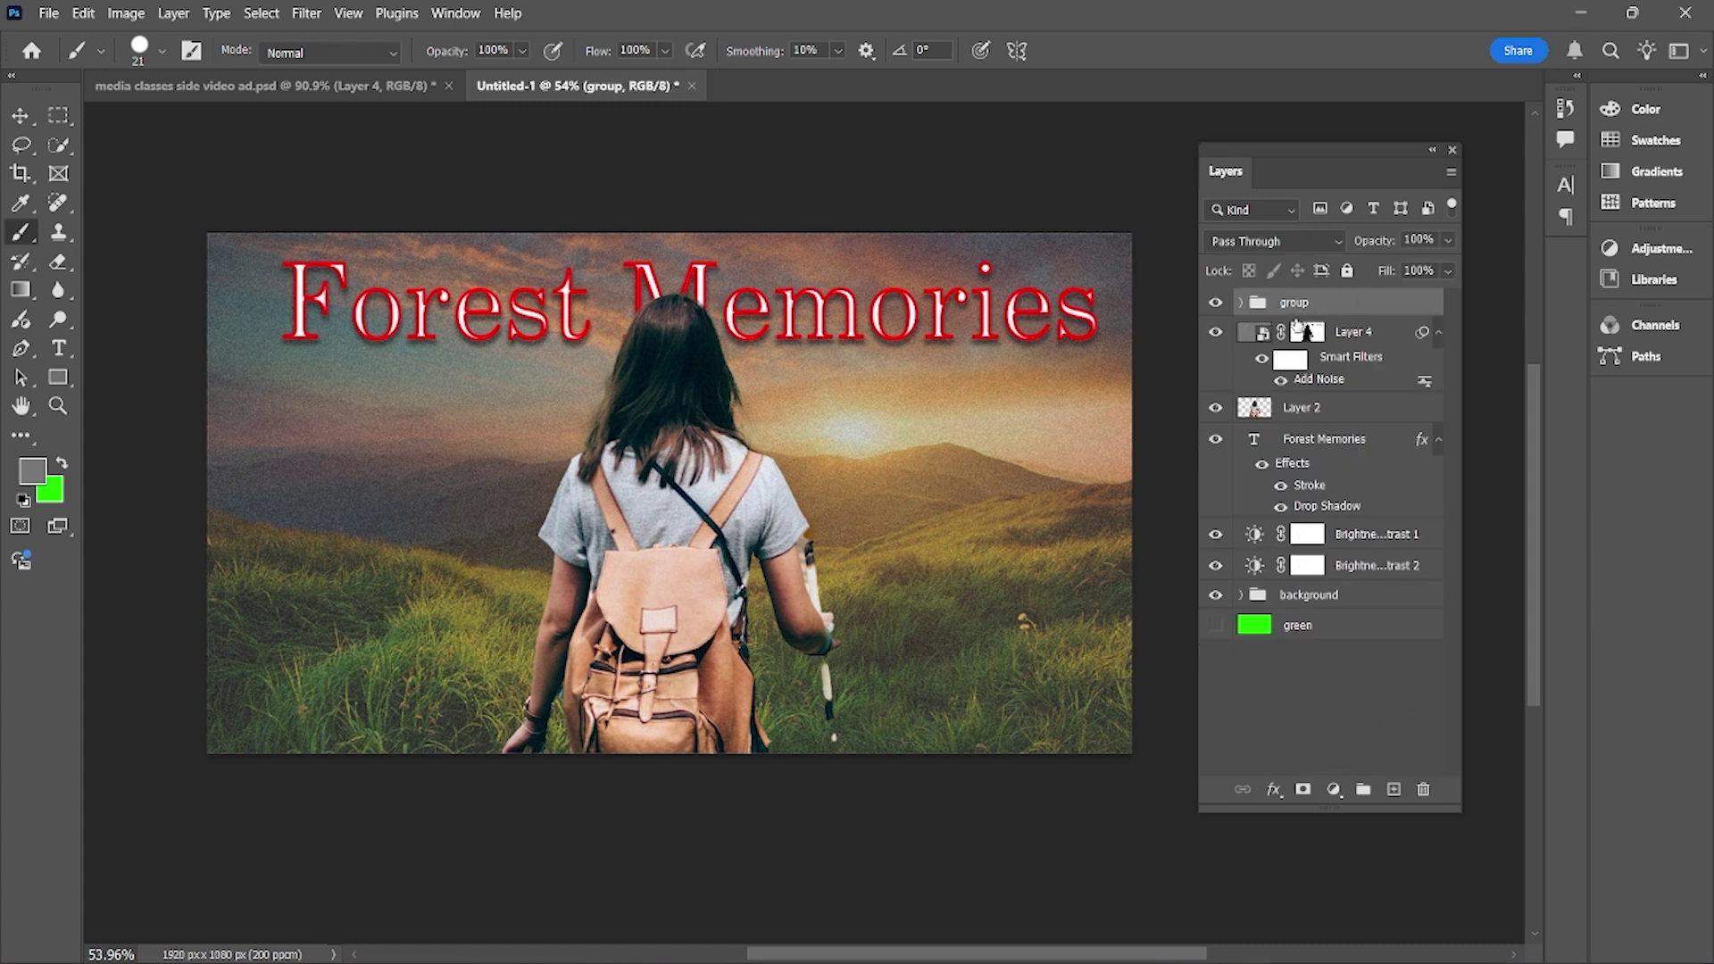
click(1243, 304)
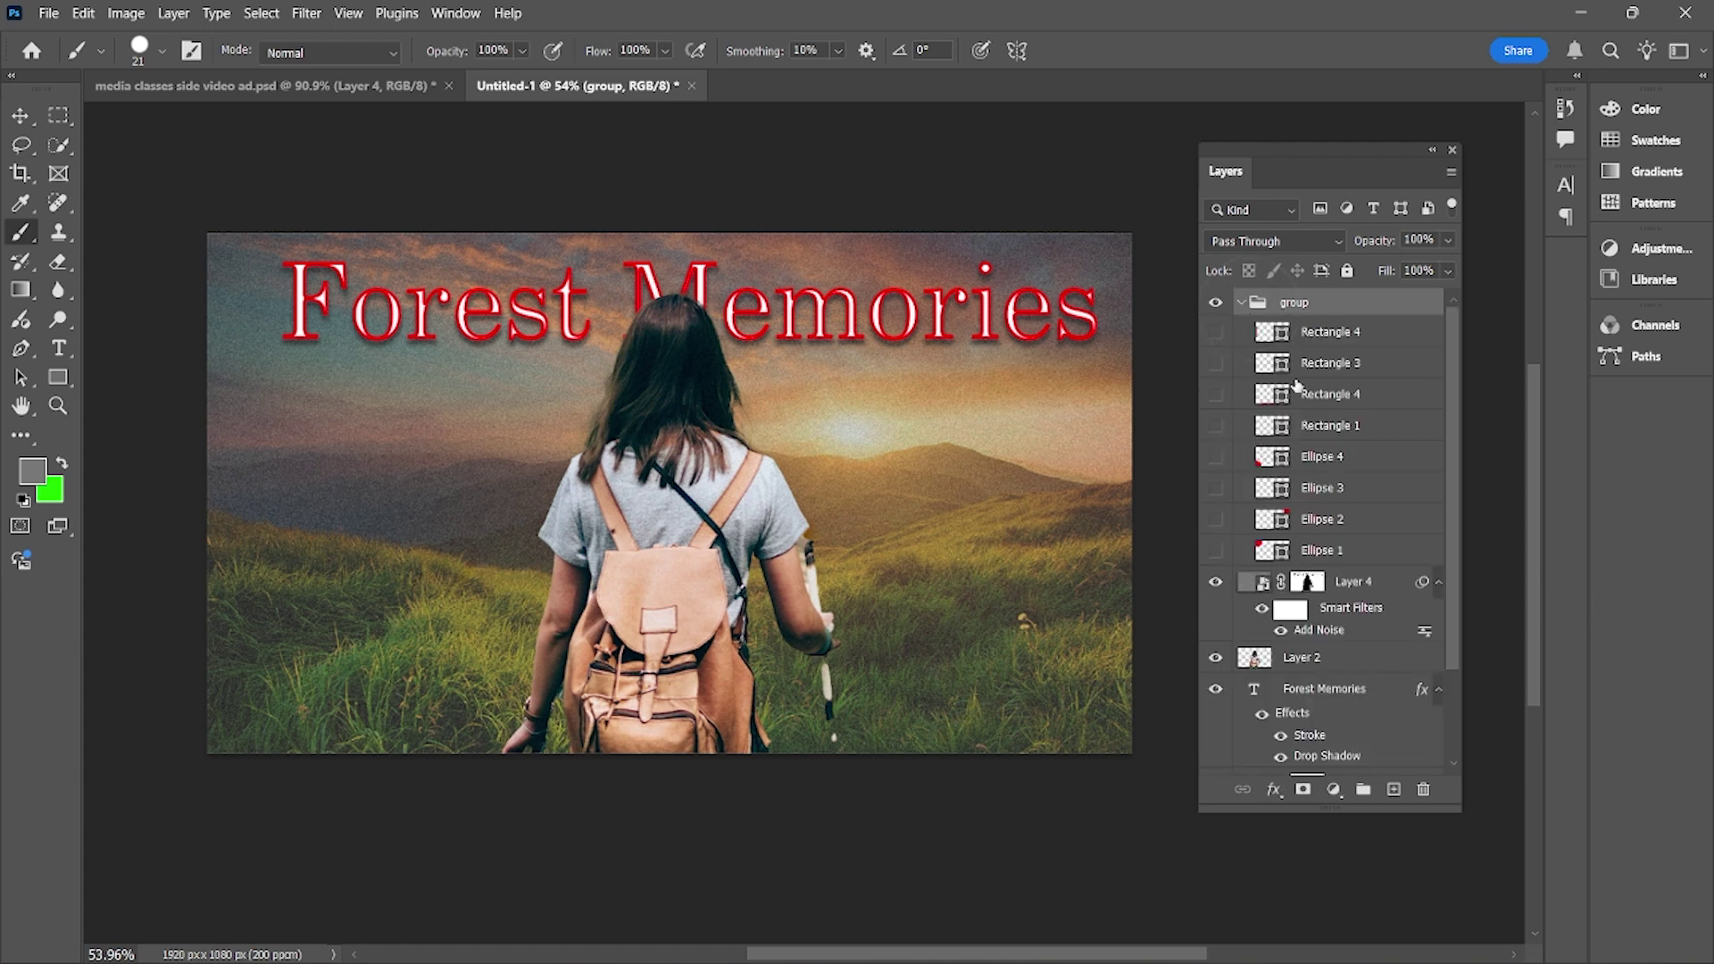
click(1243, 304)
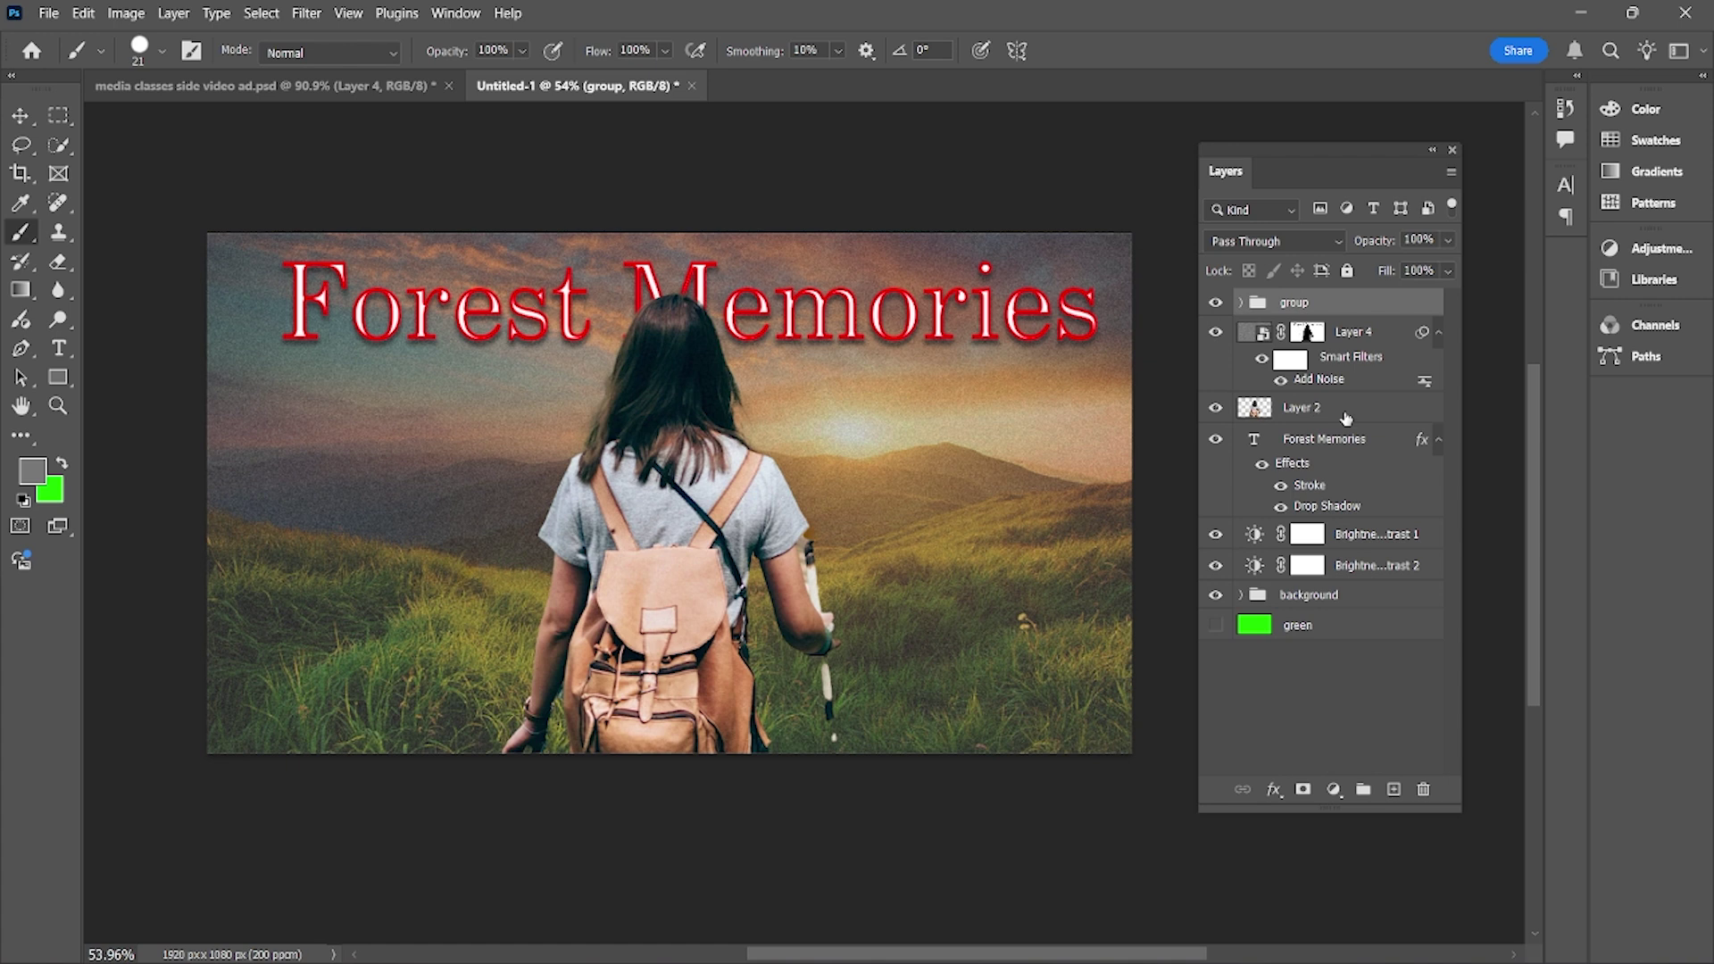
Group the two Brightness/Contrast adjustment layers and name the group filters
click(1354, 536)
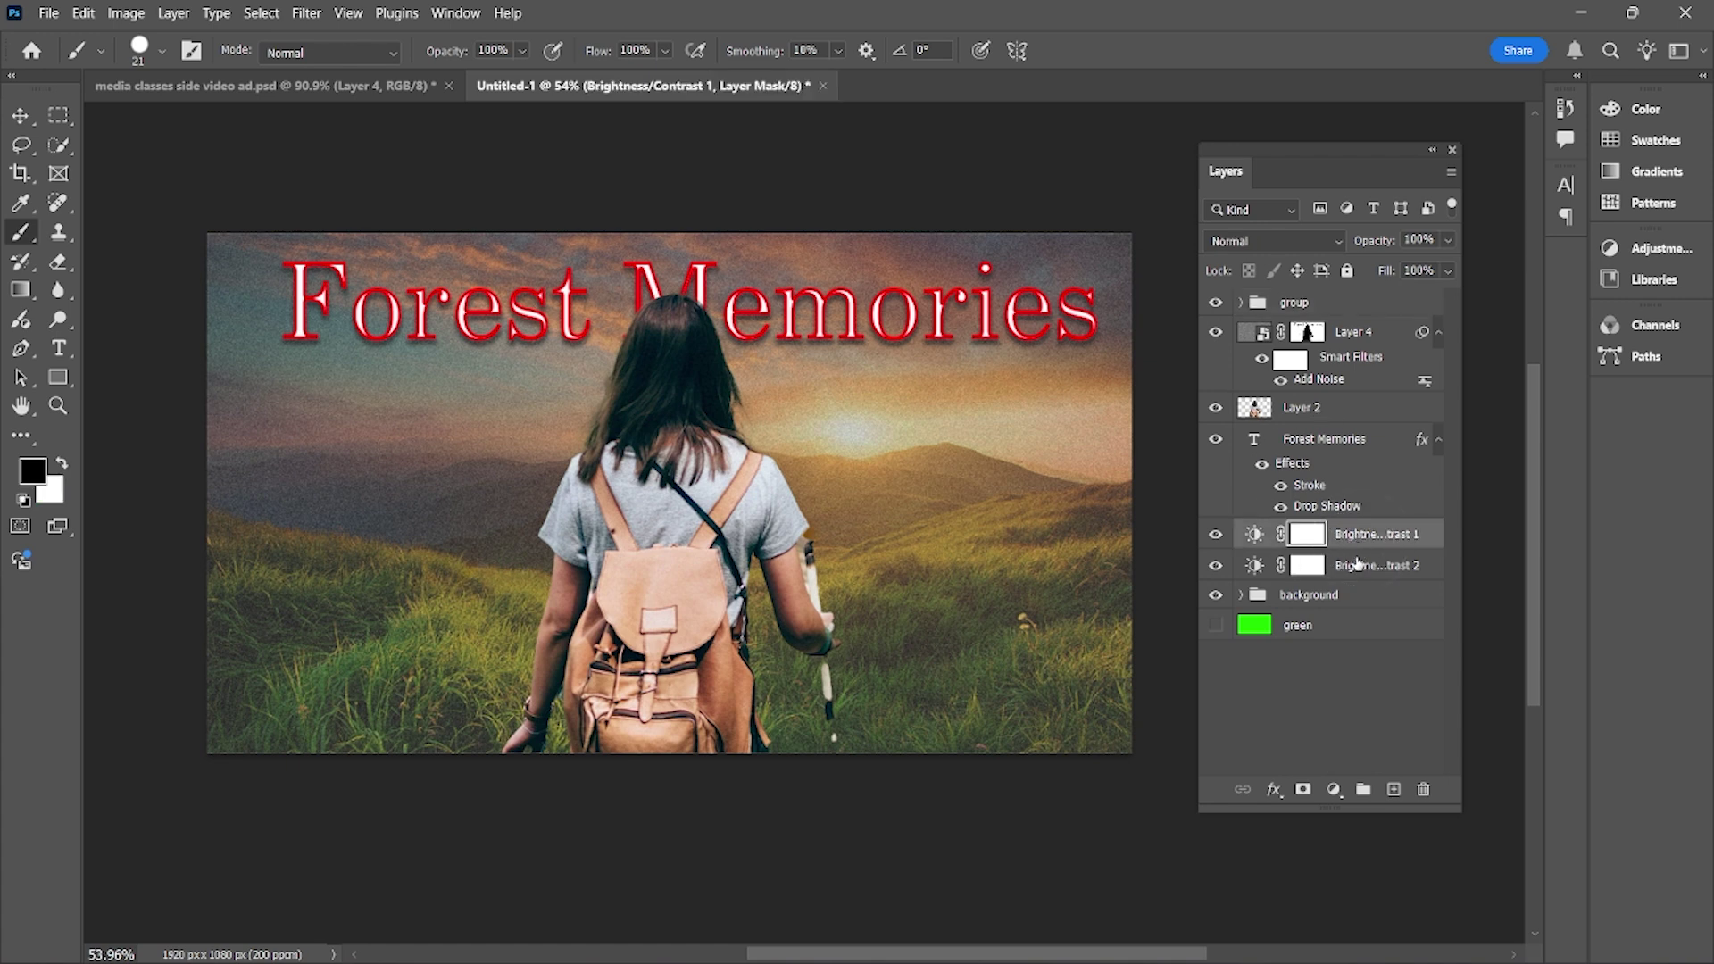
shift+click(1358, 565)
key(ctrl+g)
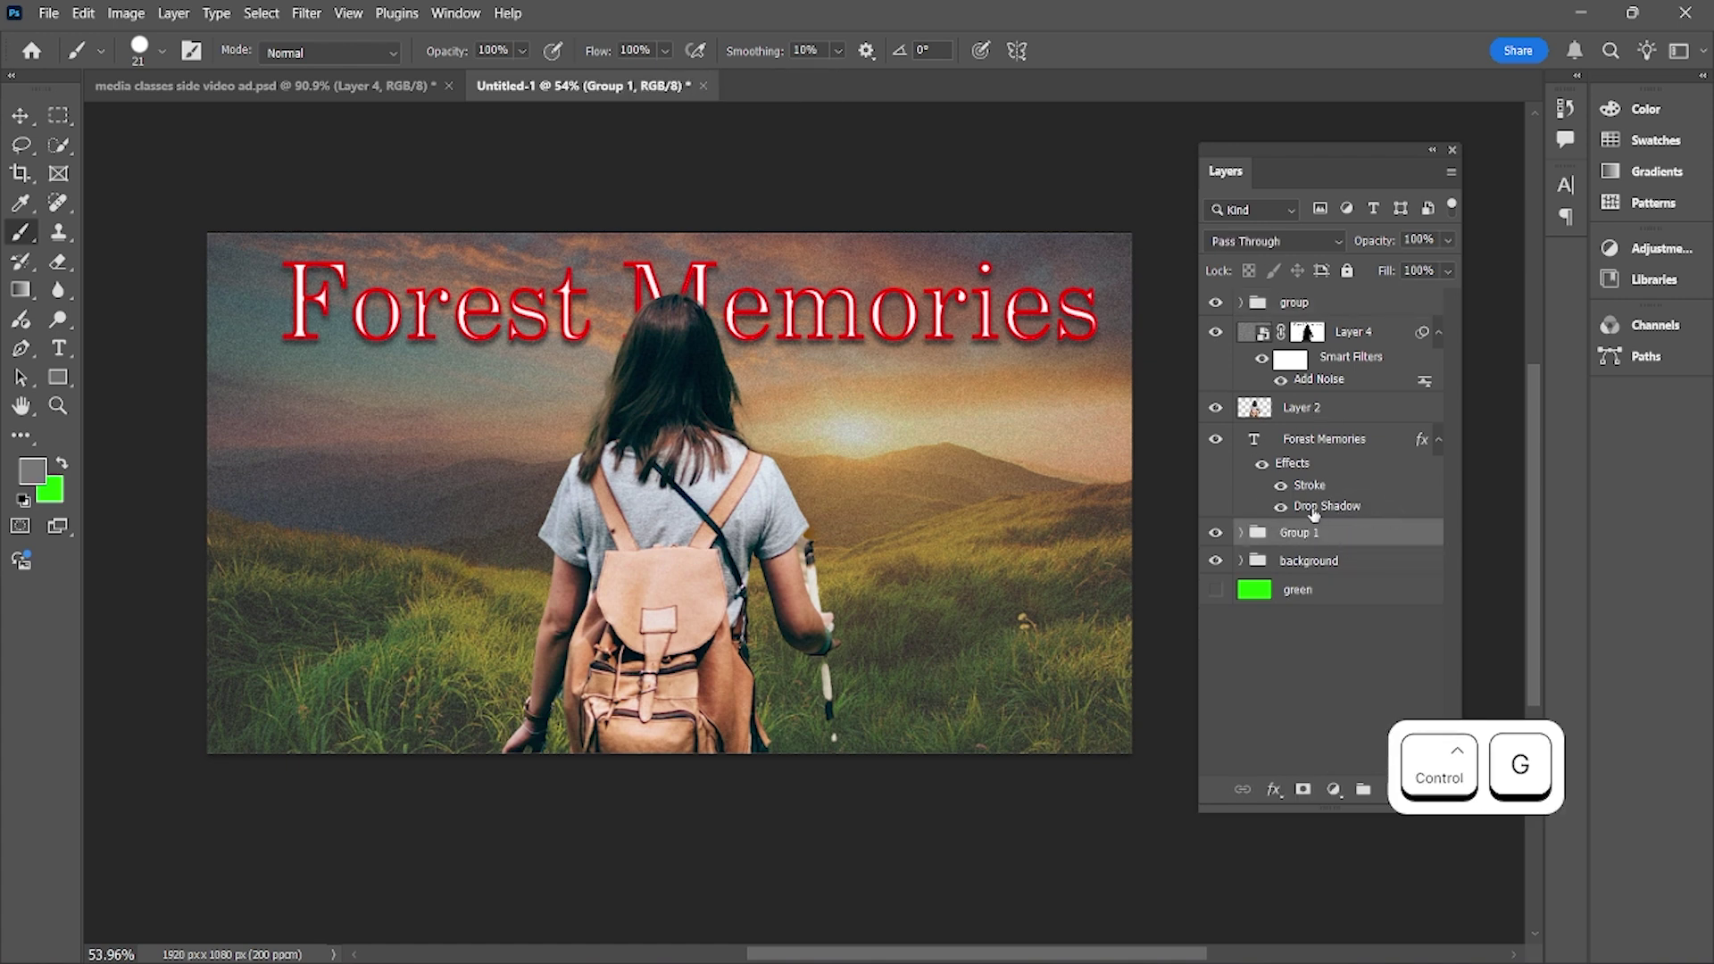
double_click(1306, 531)
text(fi)
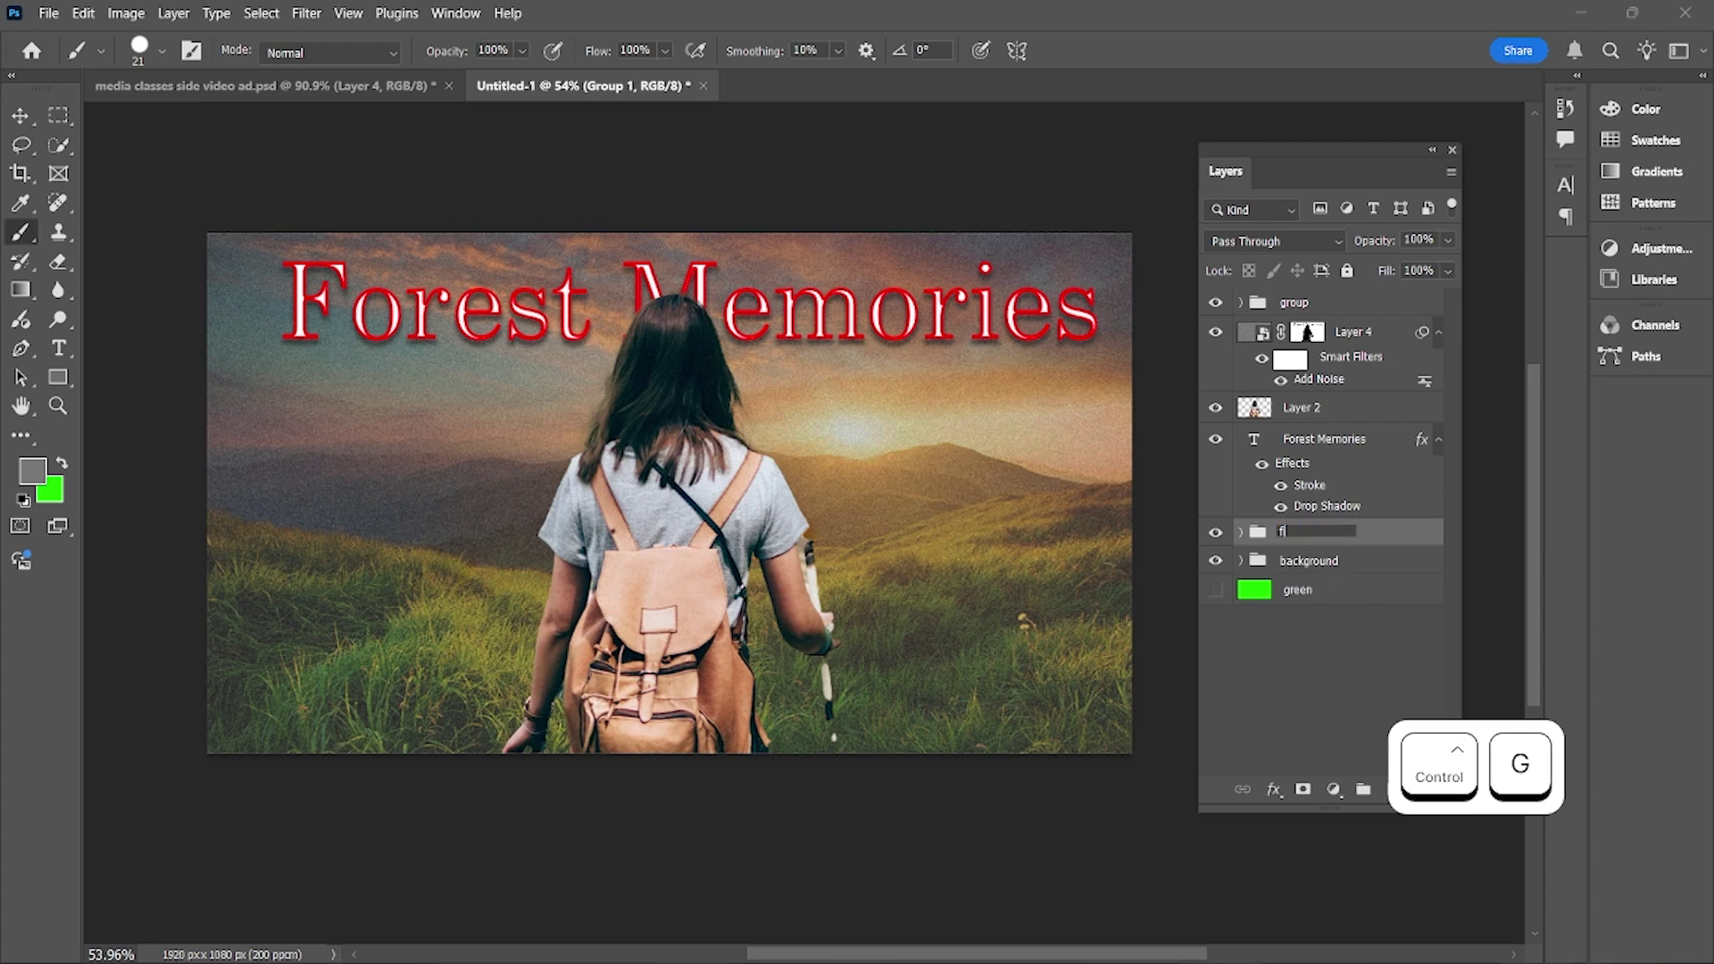
text(lters)
key(Return)
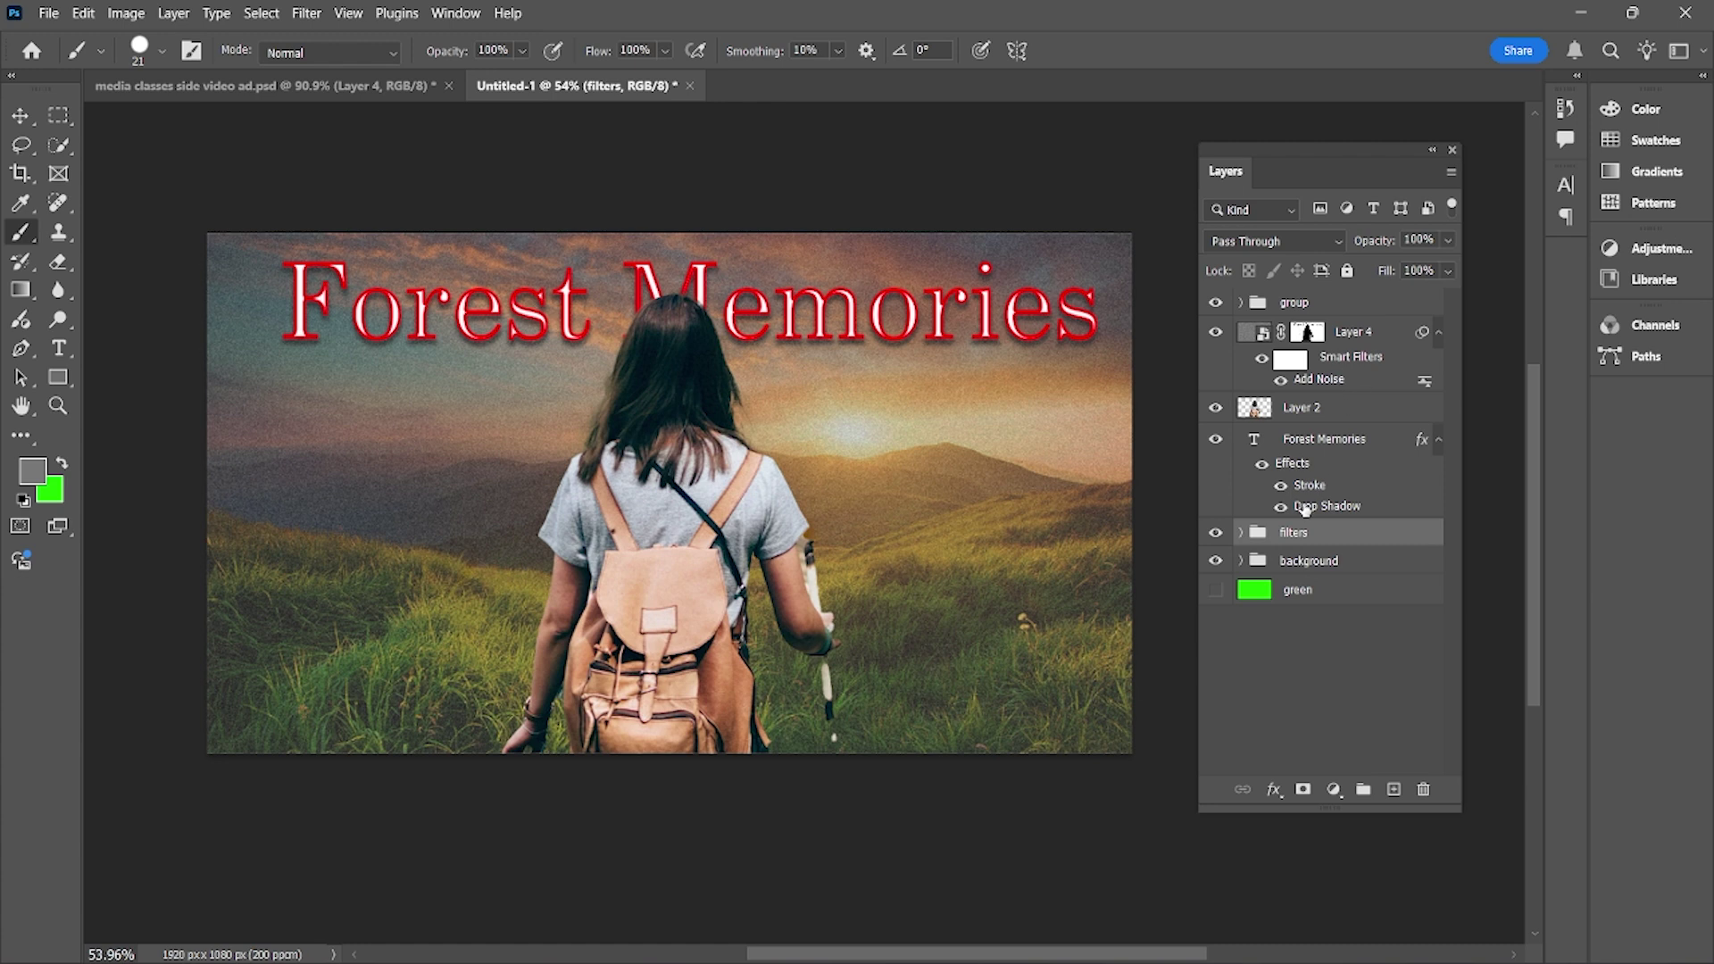
Examine the contents of the filters, background and group folders one after another, collapsing each again
scroll(1323, 441, up, 1)
scroll(1323, 441, up, 1)
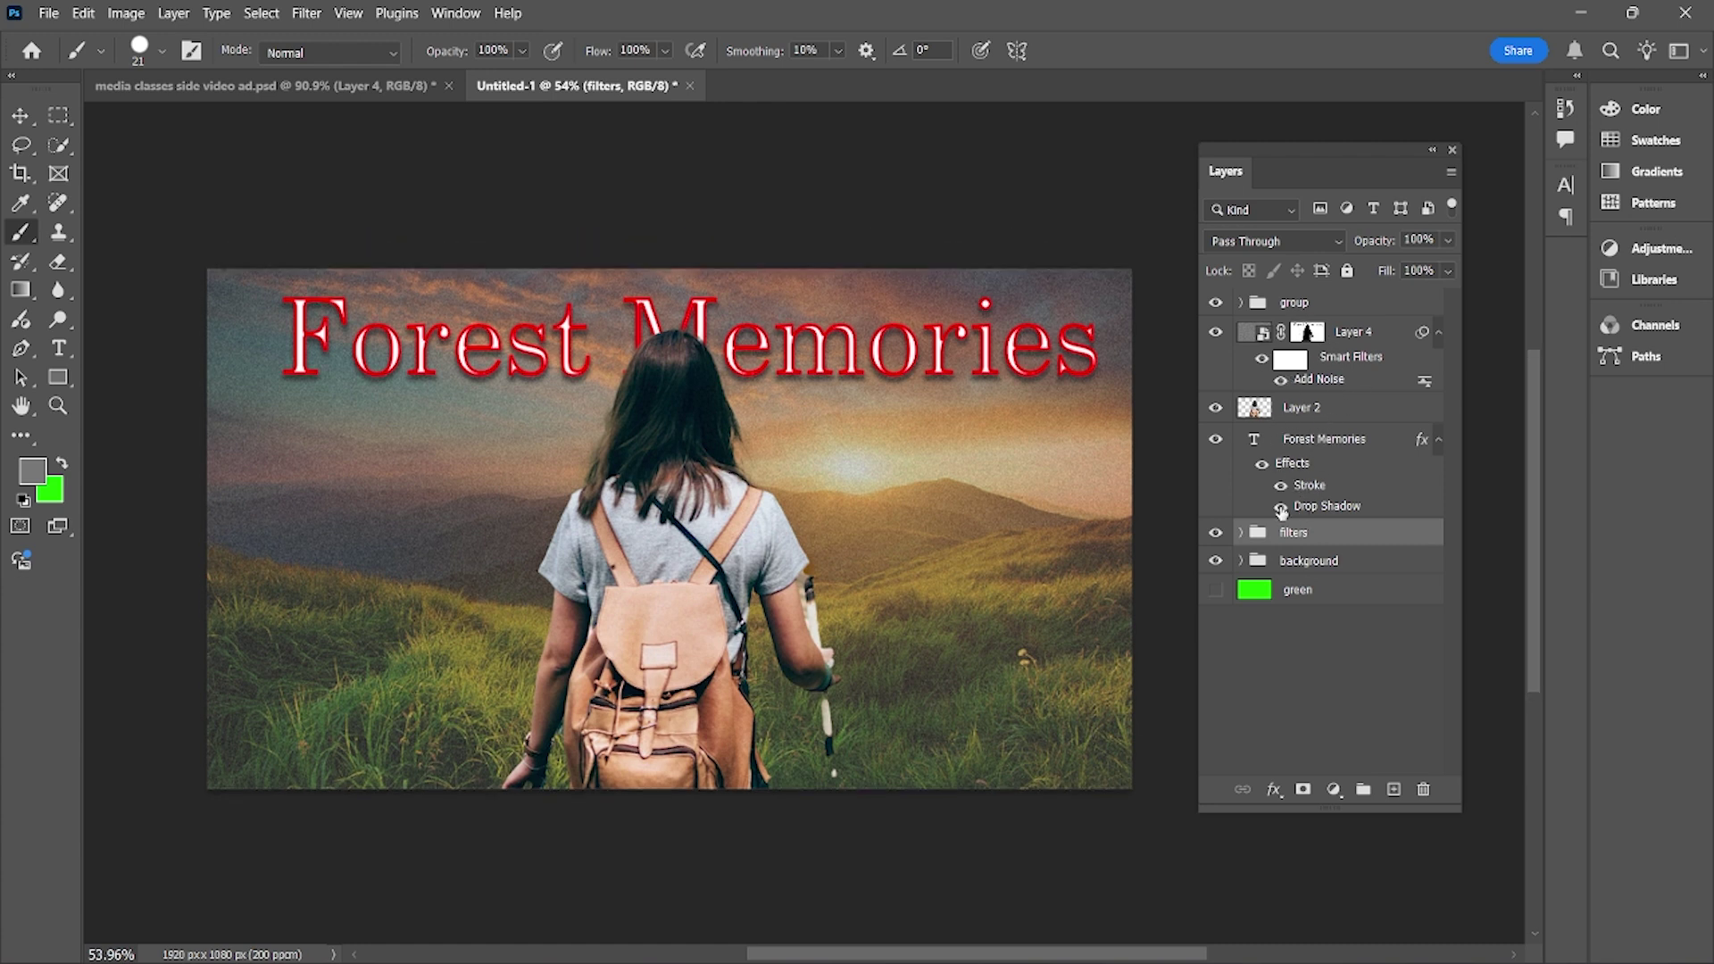
click(1240, 532)
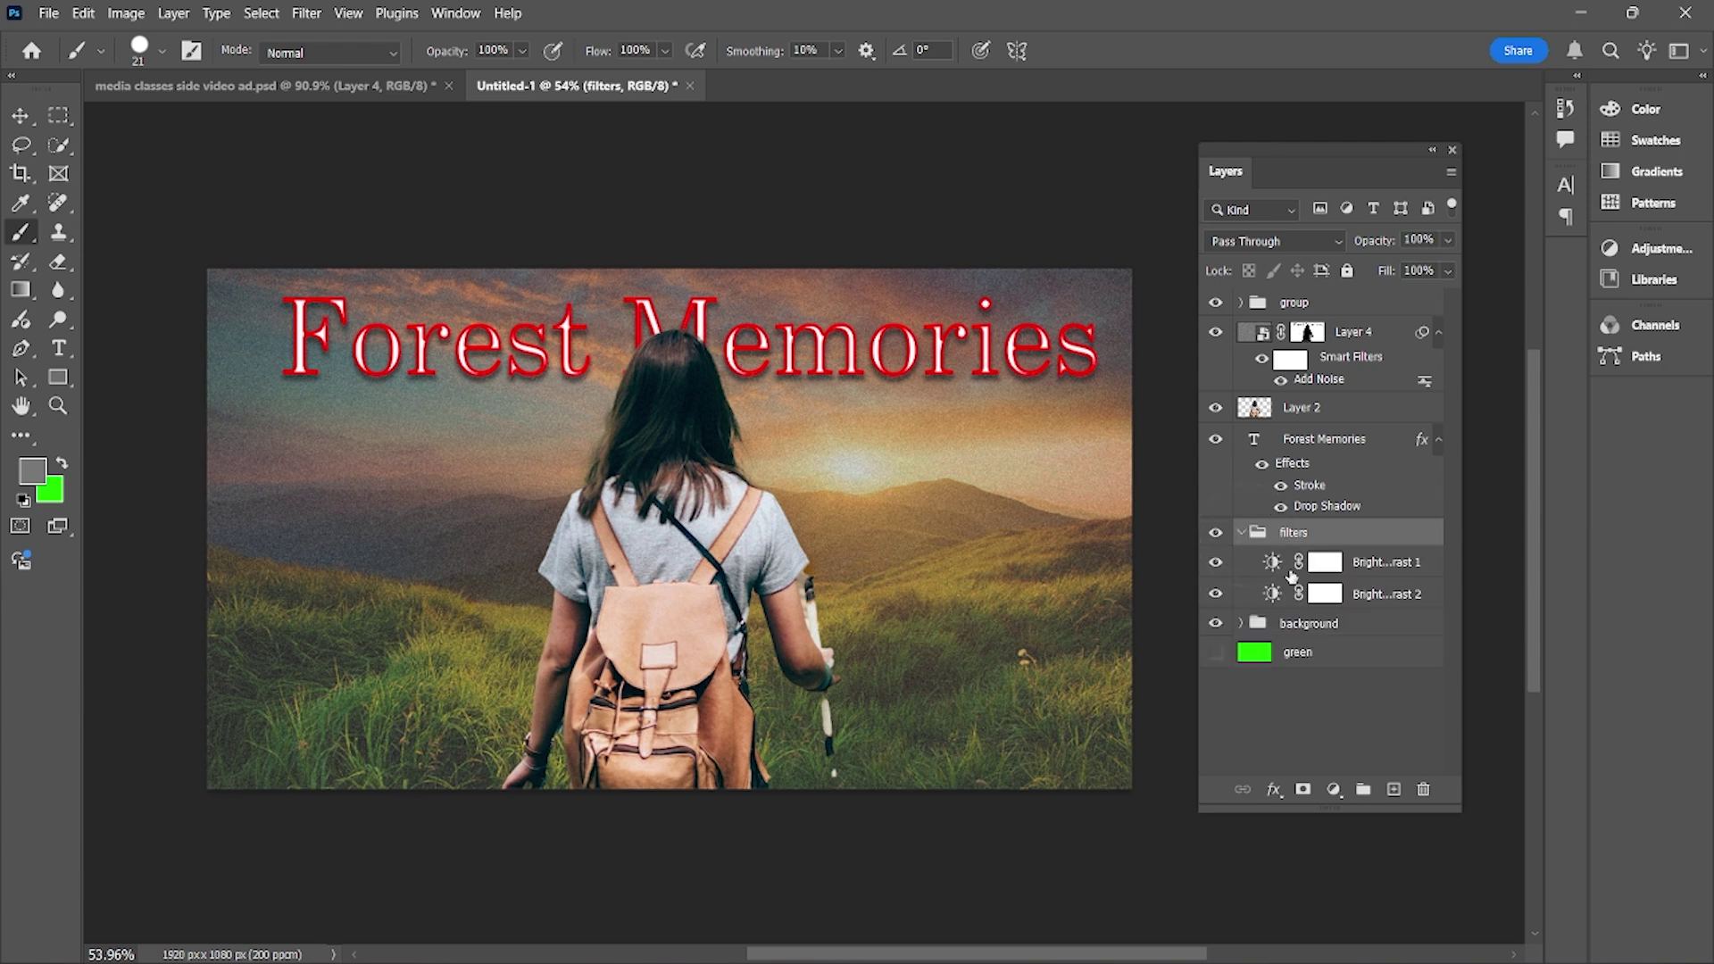
click(1240, 532)
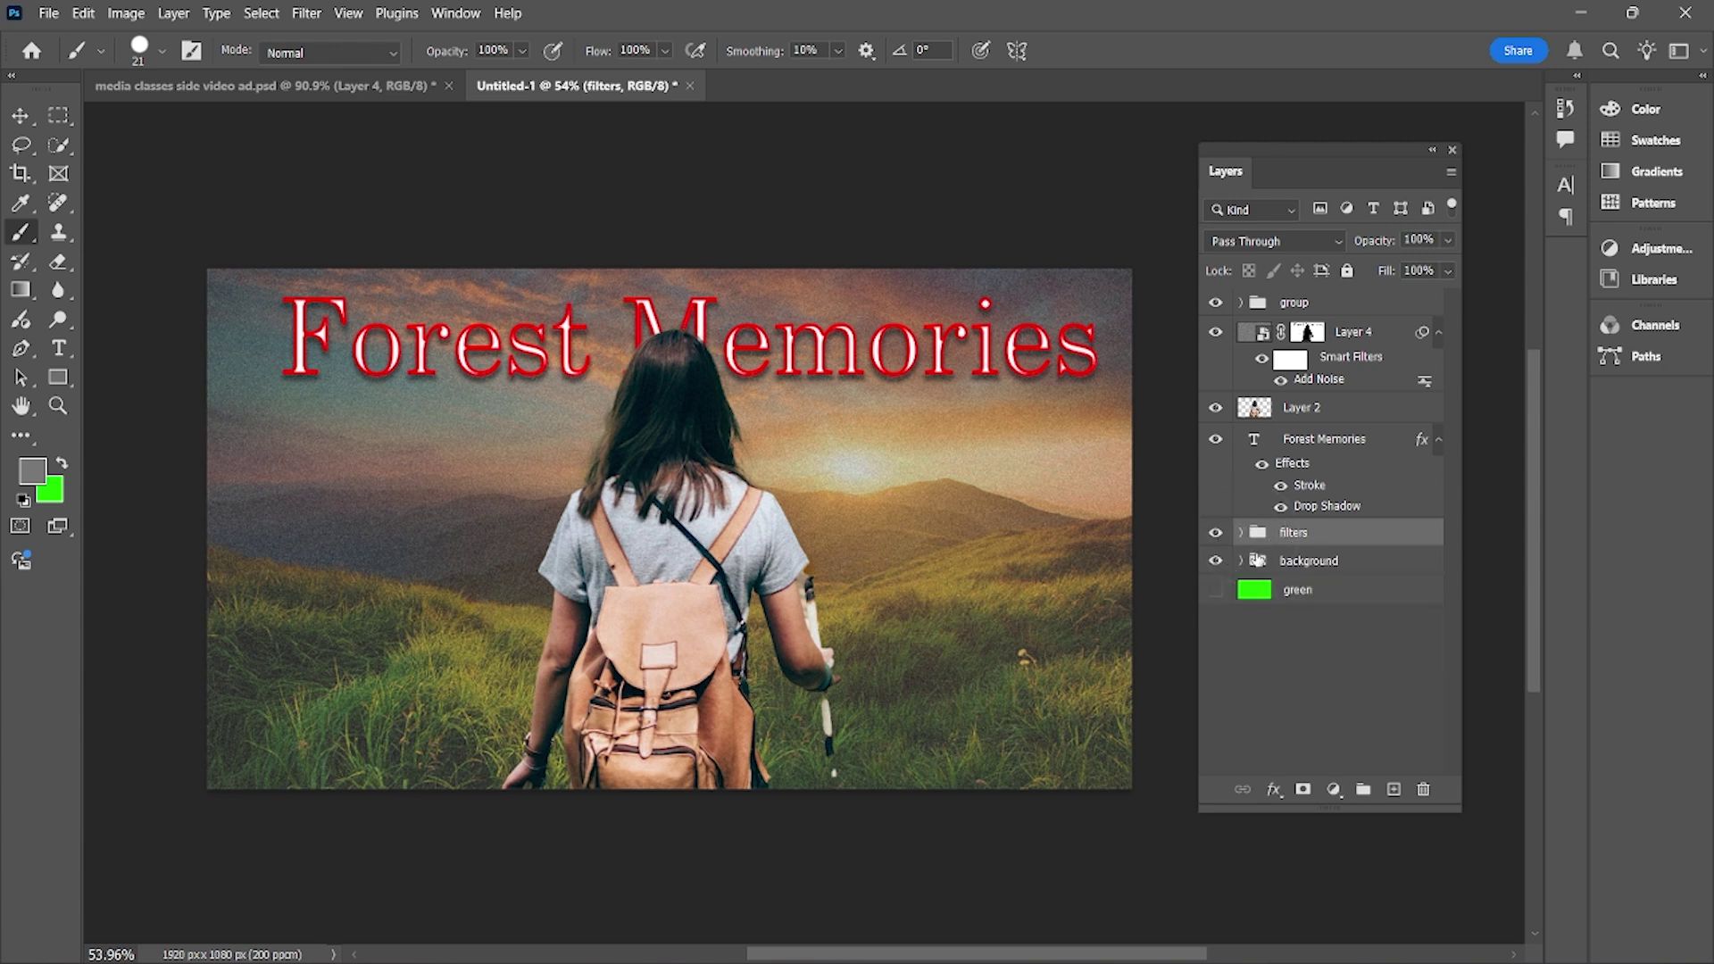
click(1239, 560)
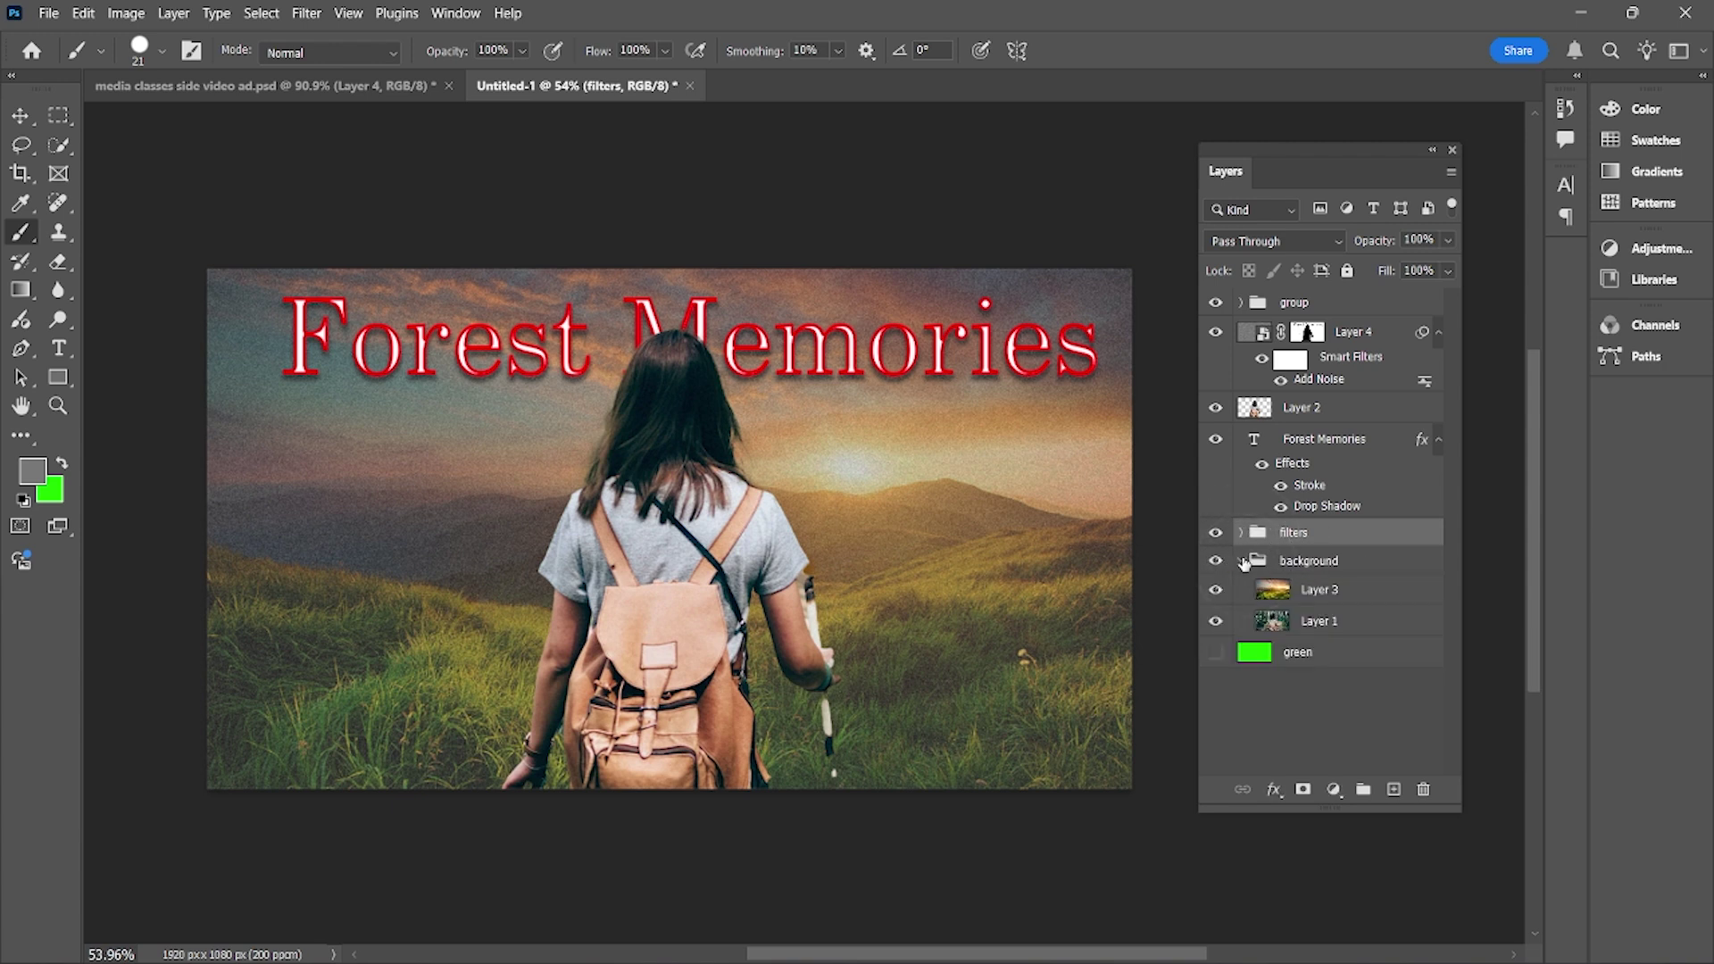
click(1240, 560)
click(1242, 304)
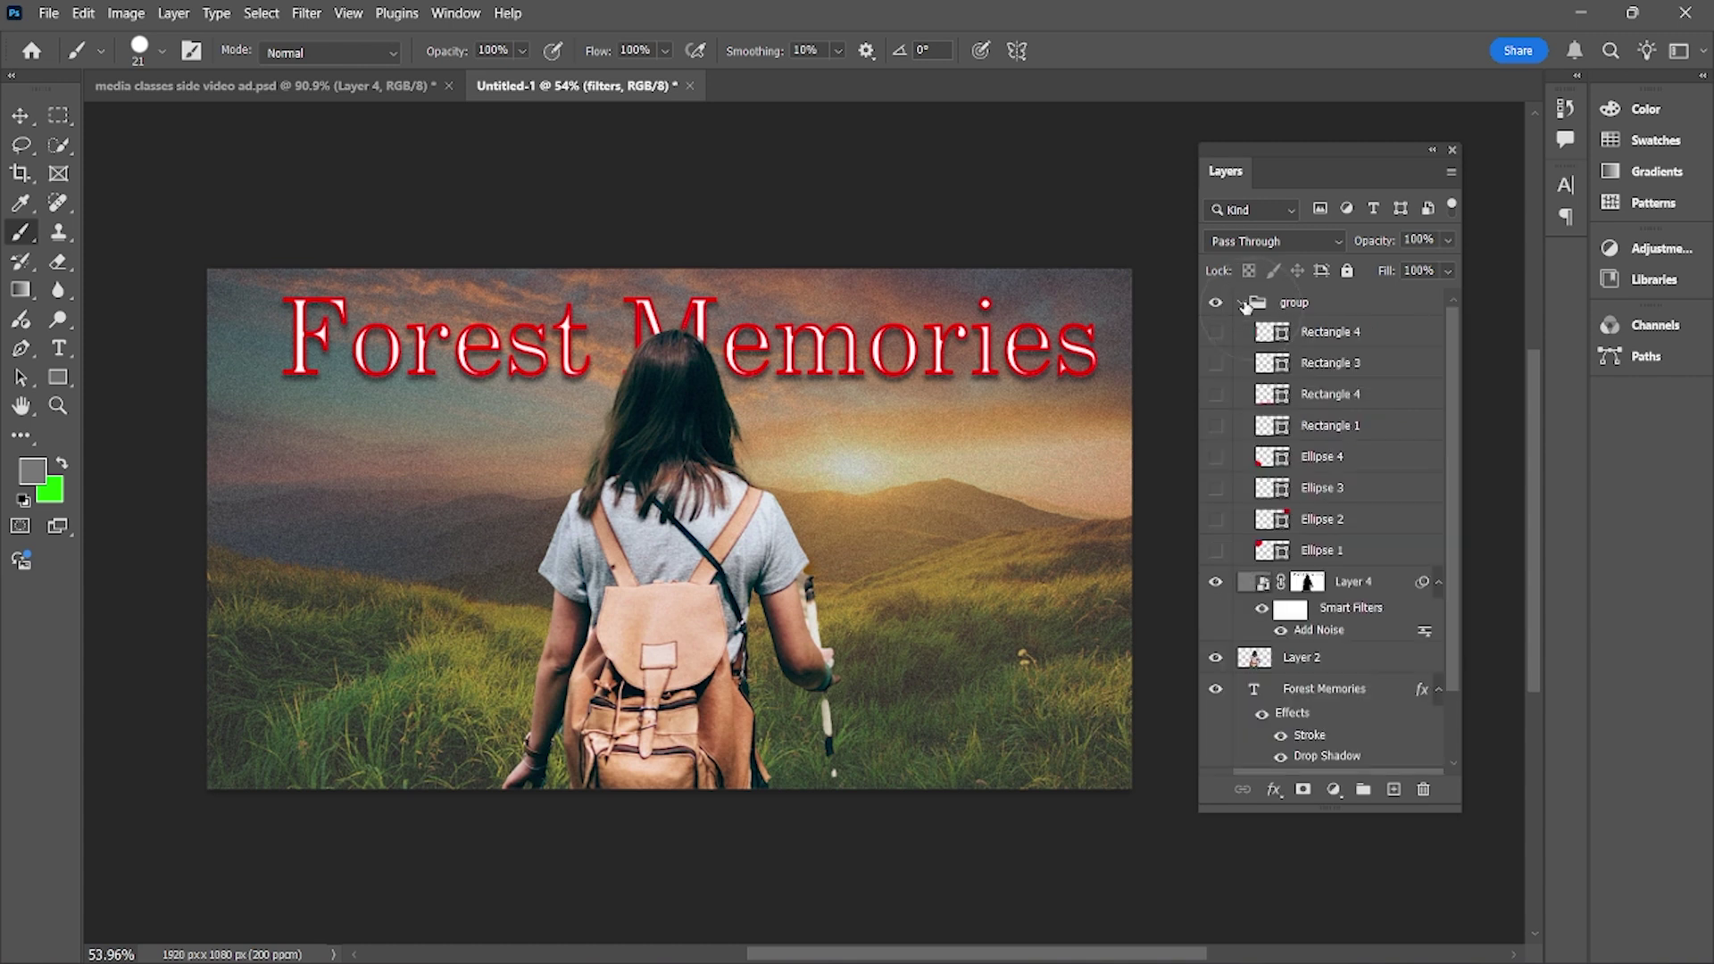
click(1252, 305)
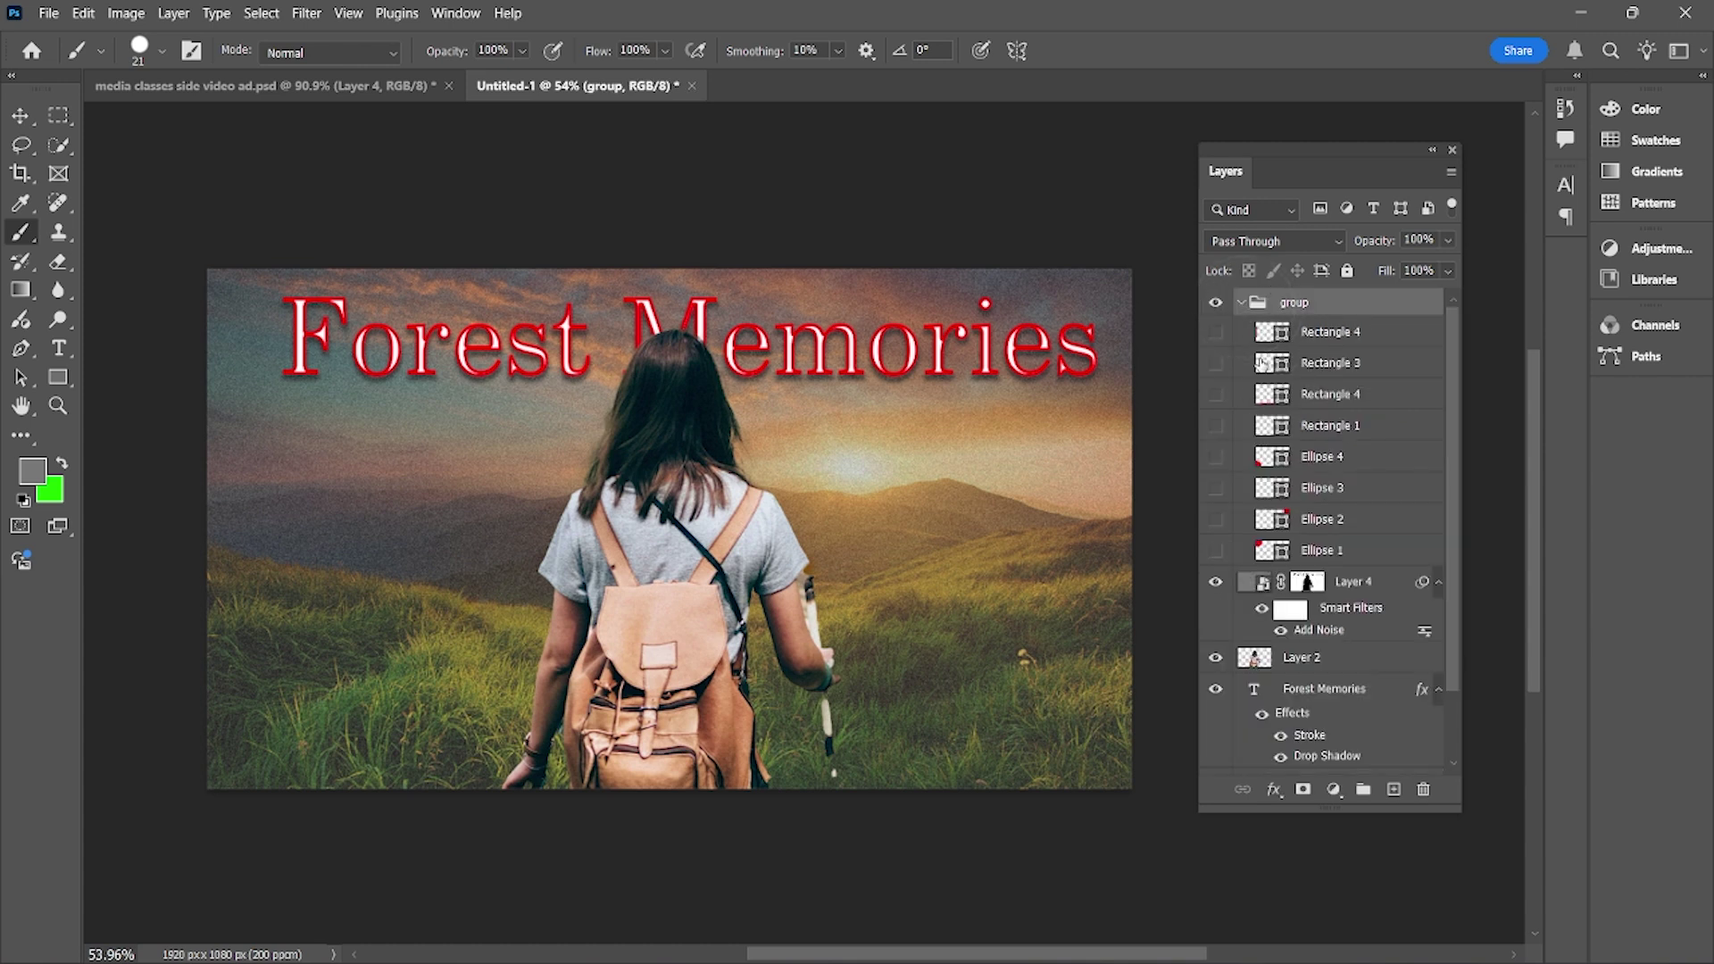
click(1241, 304)
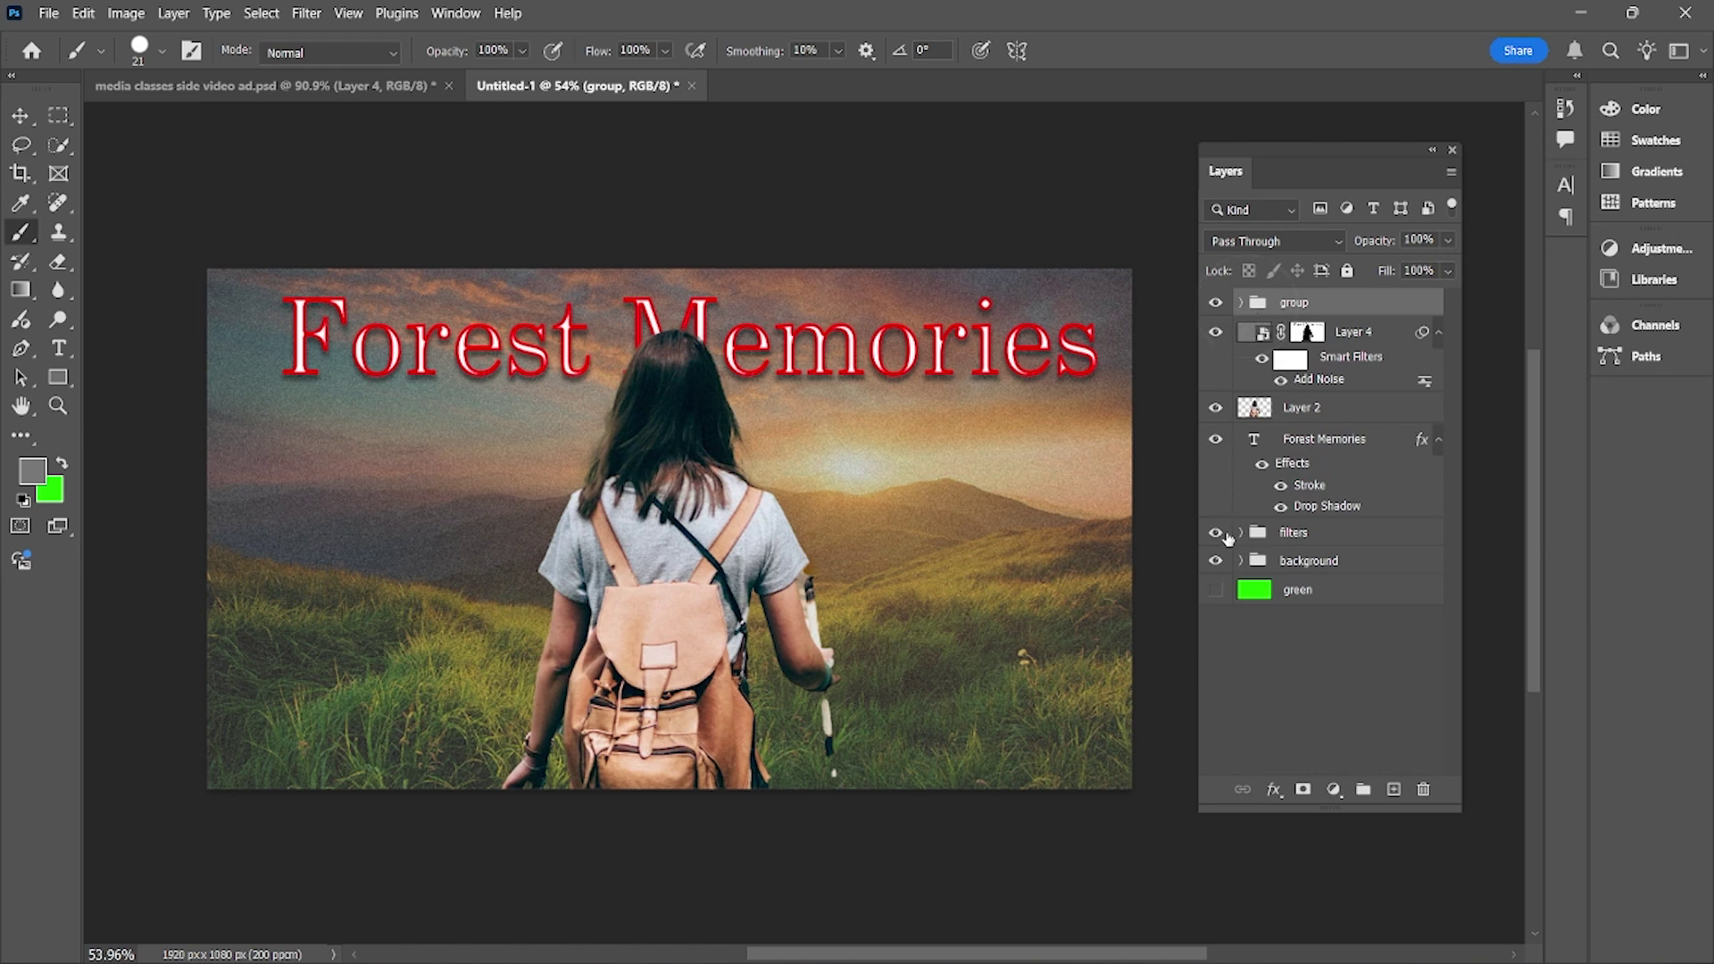
Move the green layer into the background group and check the group's contents
click(1323, 593)
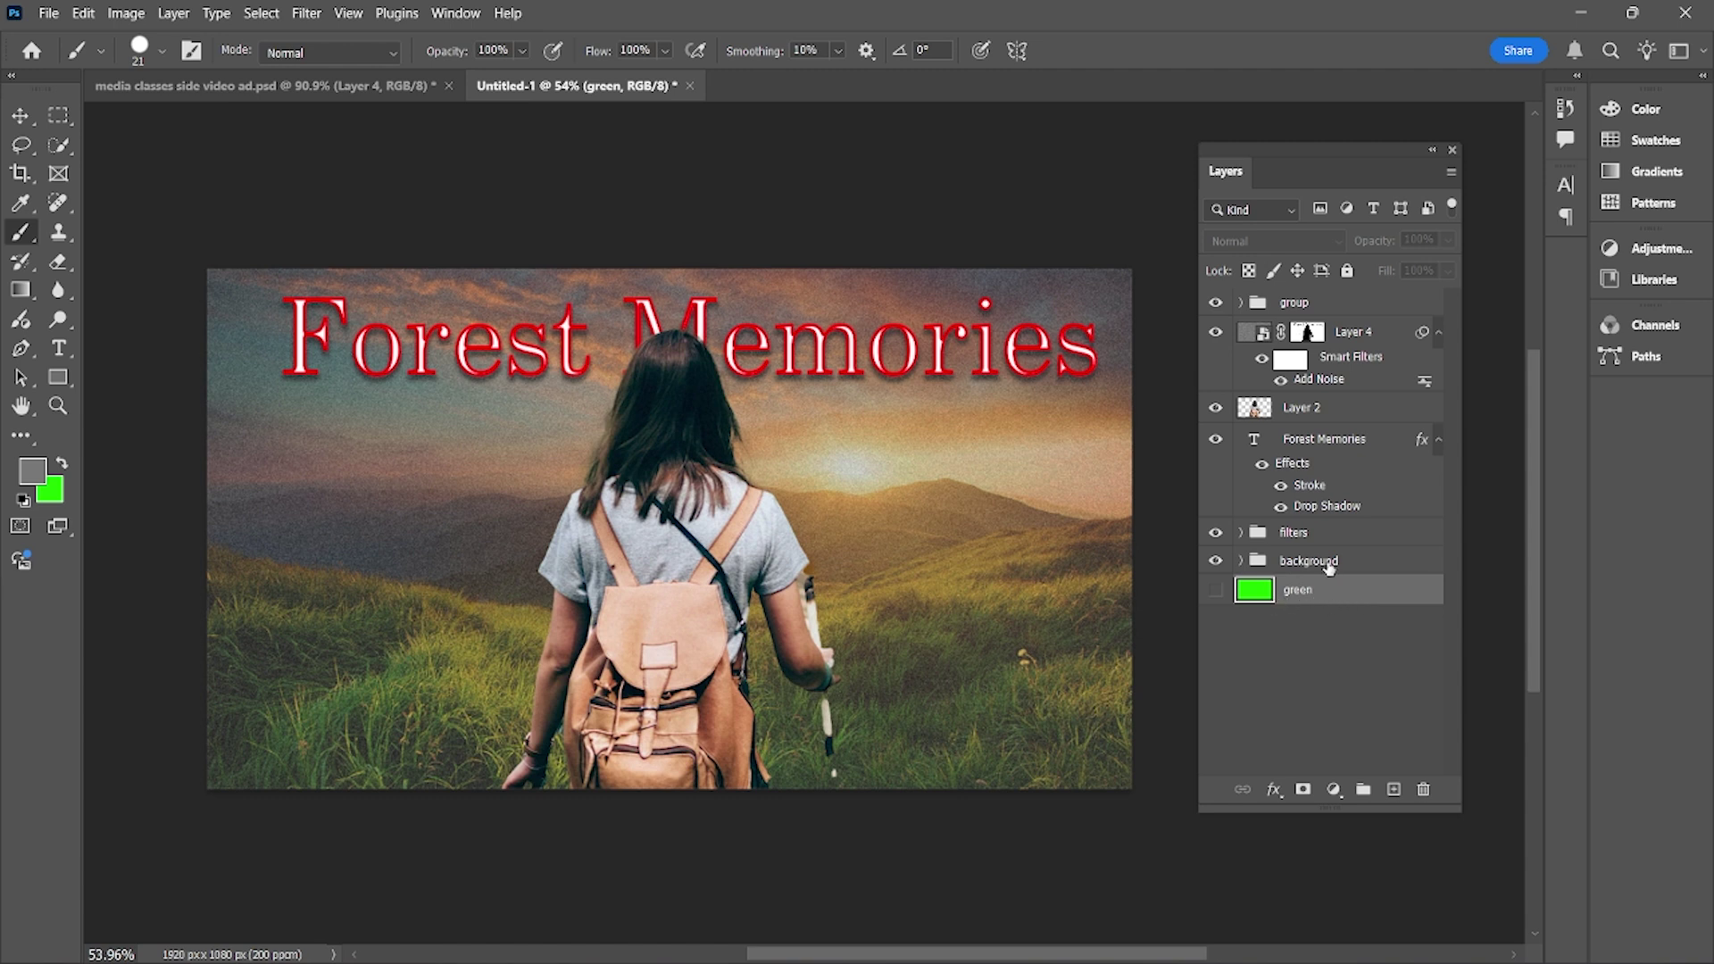
drag(1330, 592, 1332, 562)
click(1239, 562)
click(1239, 563)
scroll(1312, 516, up, 1)
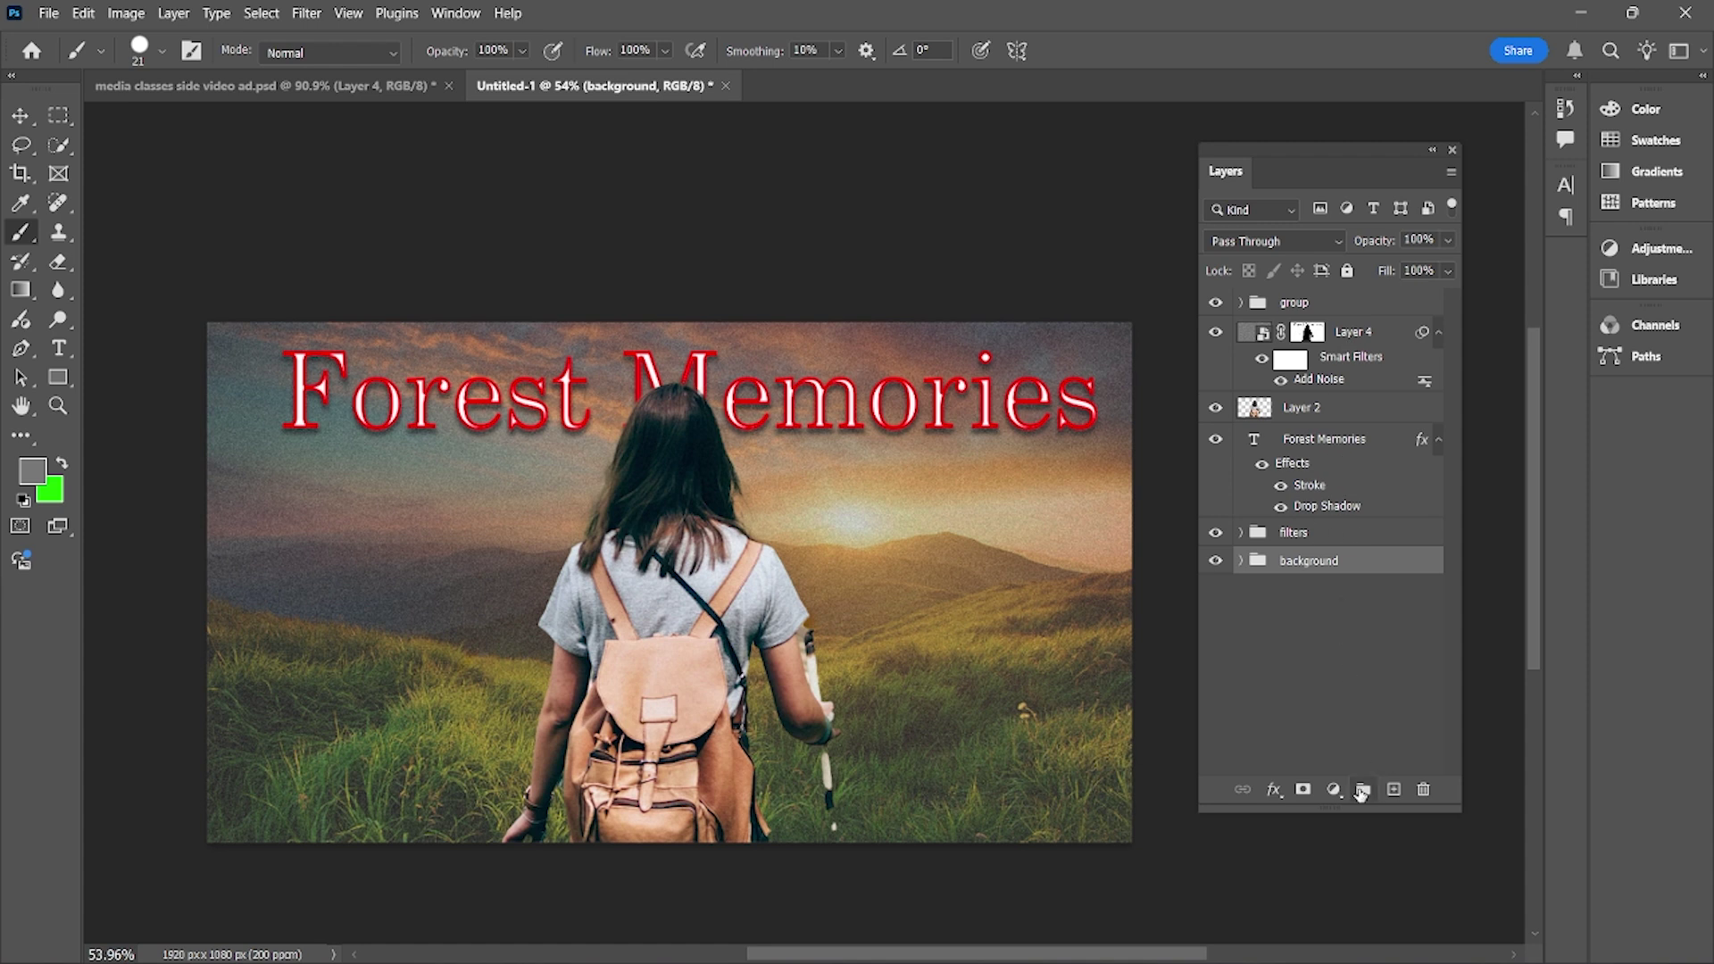
Group Layer 2 and Layer 4 together and name the group subject
click(1333, 413)
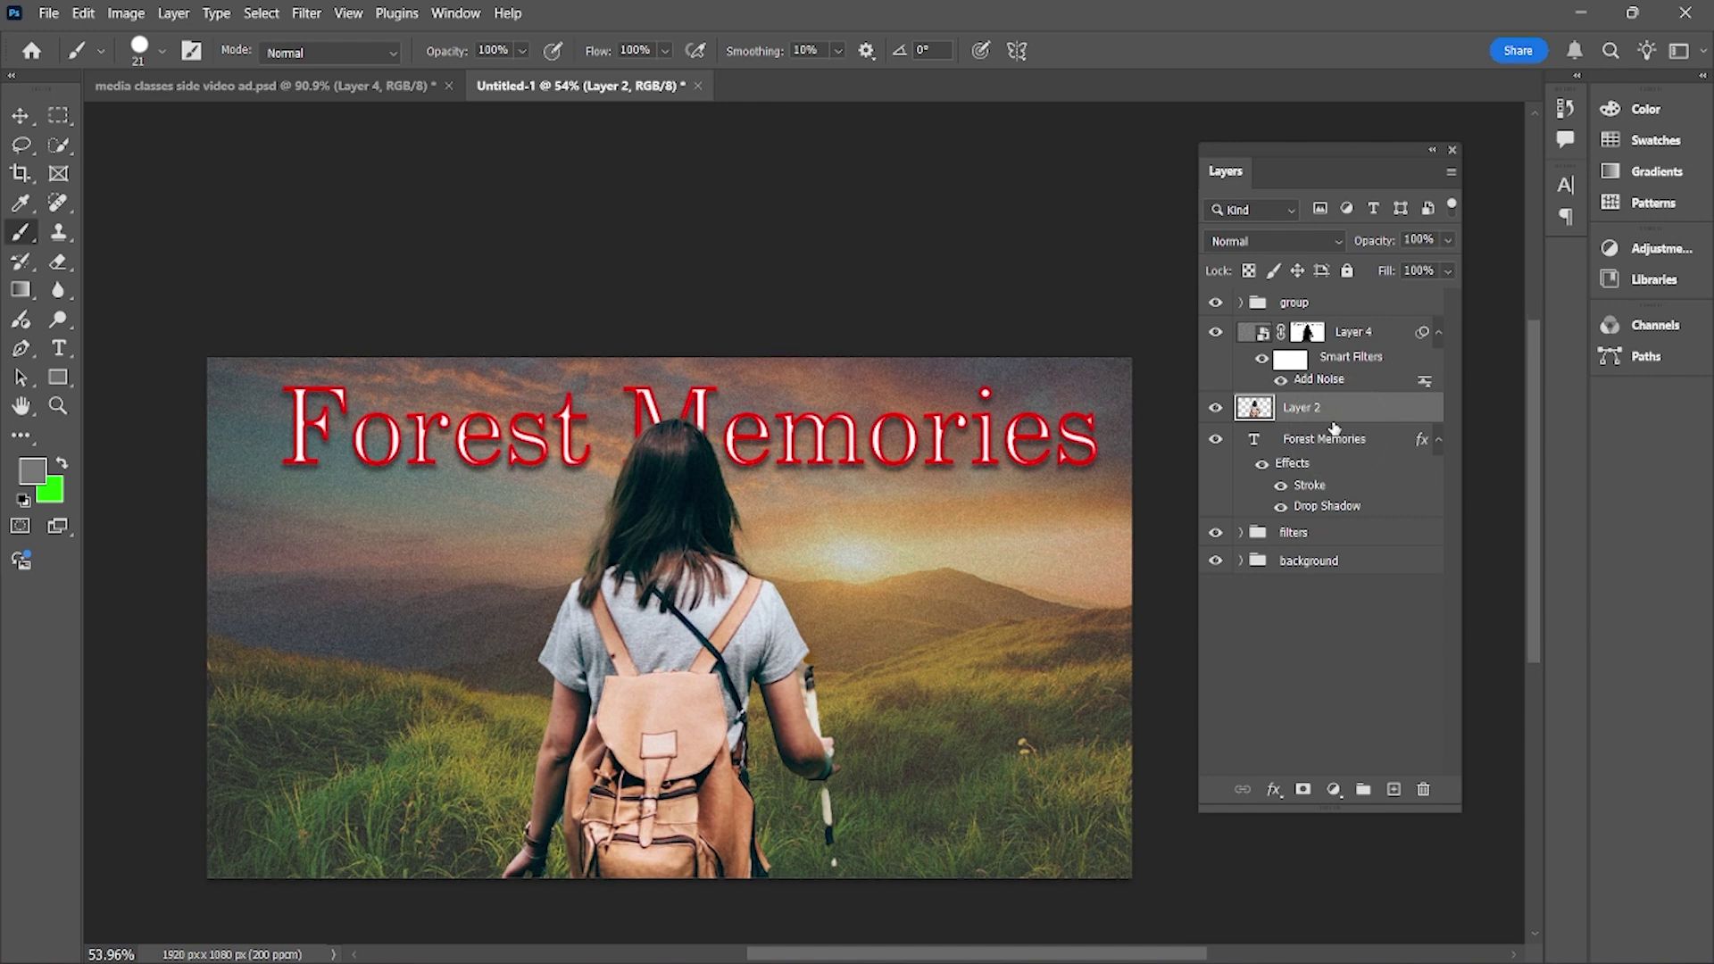
ctrl+click(1345, 335)
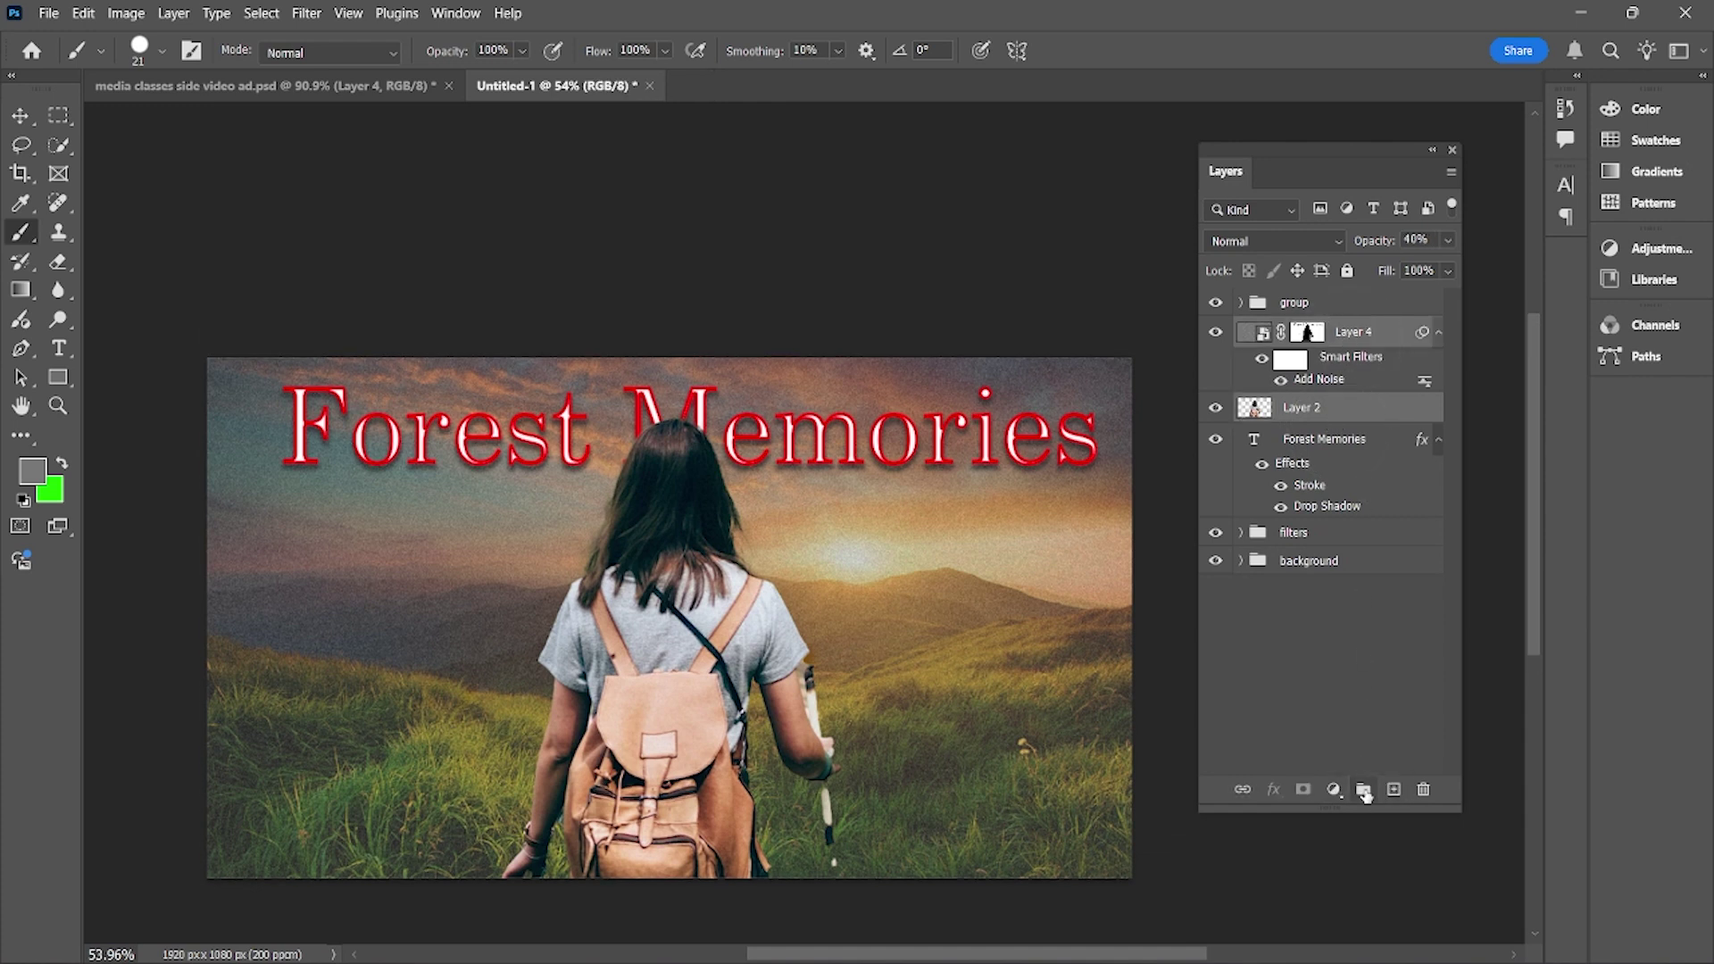
click(1364, 795)
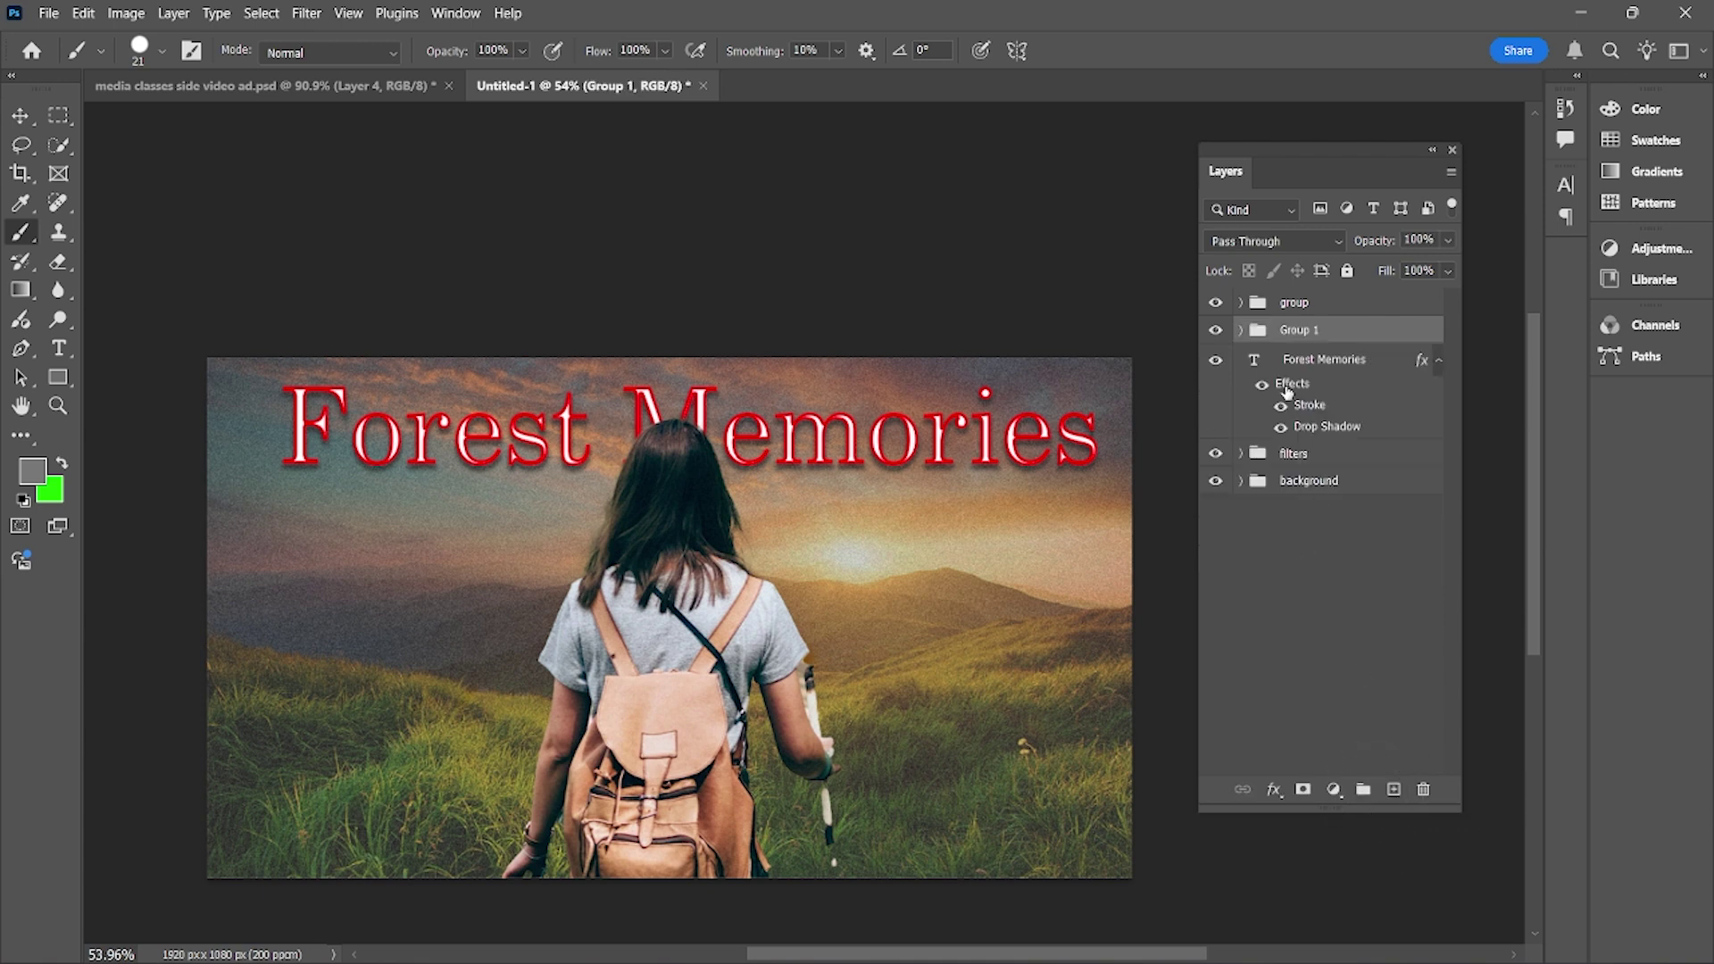
double_click(1298, 330)
text(subject)
key(Return)
Put the Forest Memories type layer into its own group named text, and check its contents
click(1309, 361)
click(1363, 791)
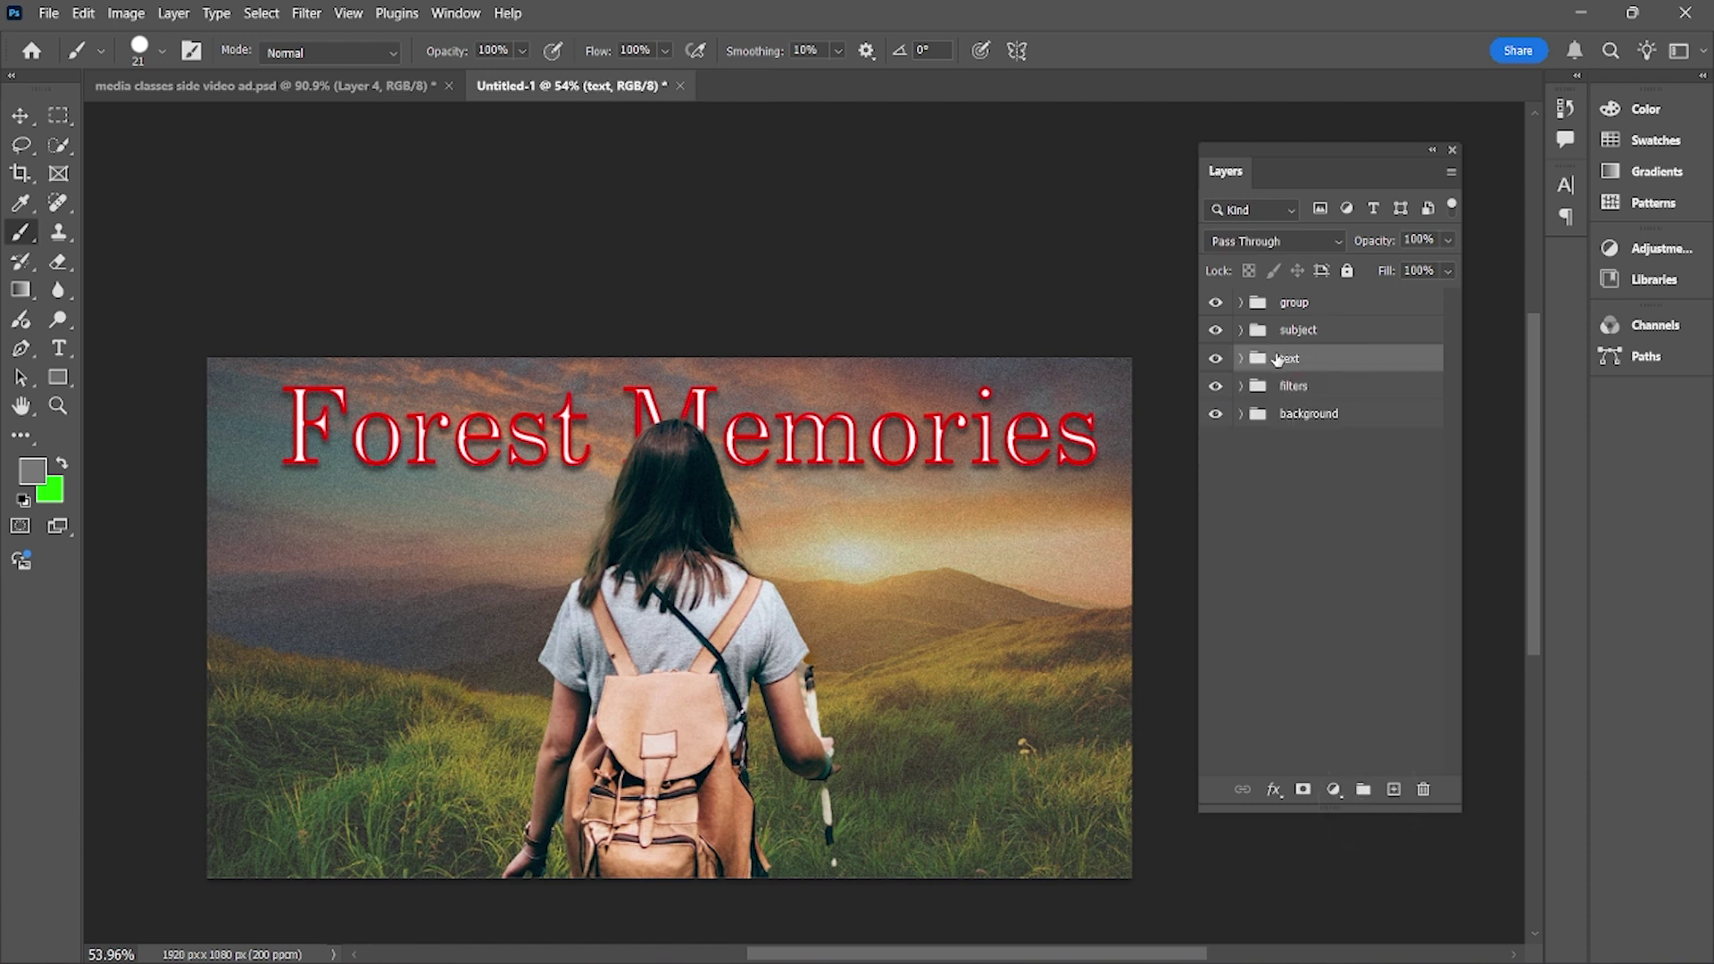
click(1240, 358)
click(1240, 358)
Inspect which layers the filters, background and shape groups contain, and leave all groups collapsed
click(1241, 386)
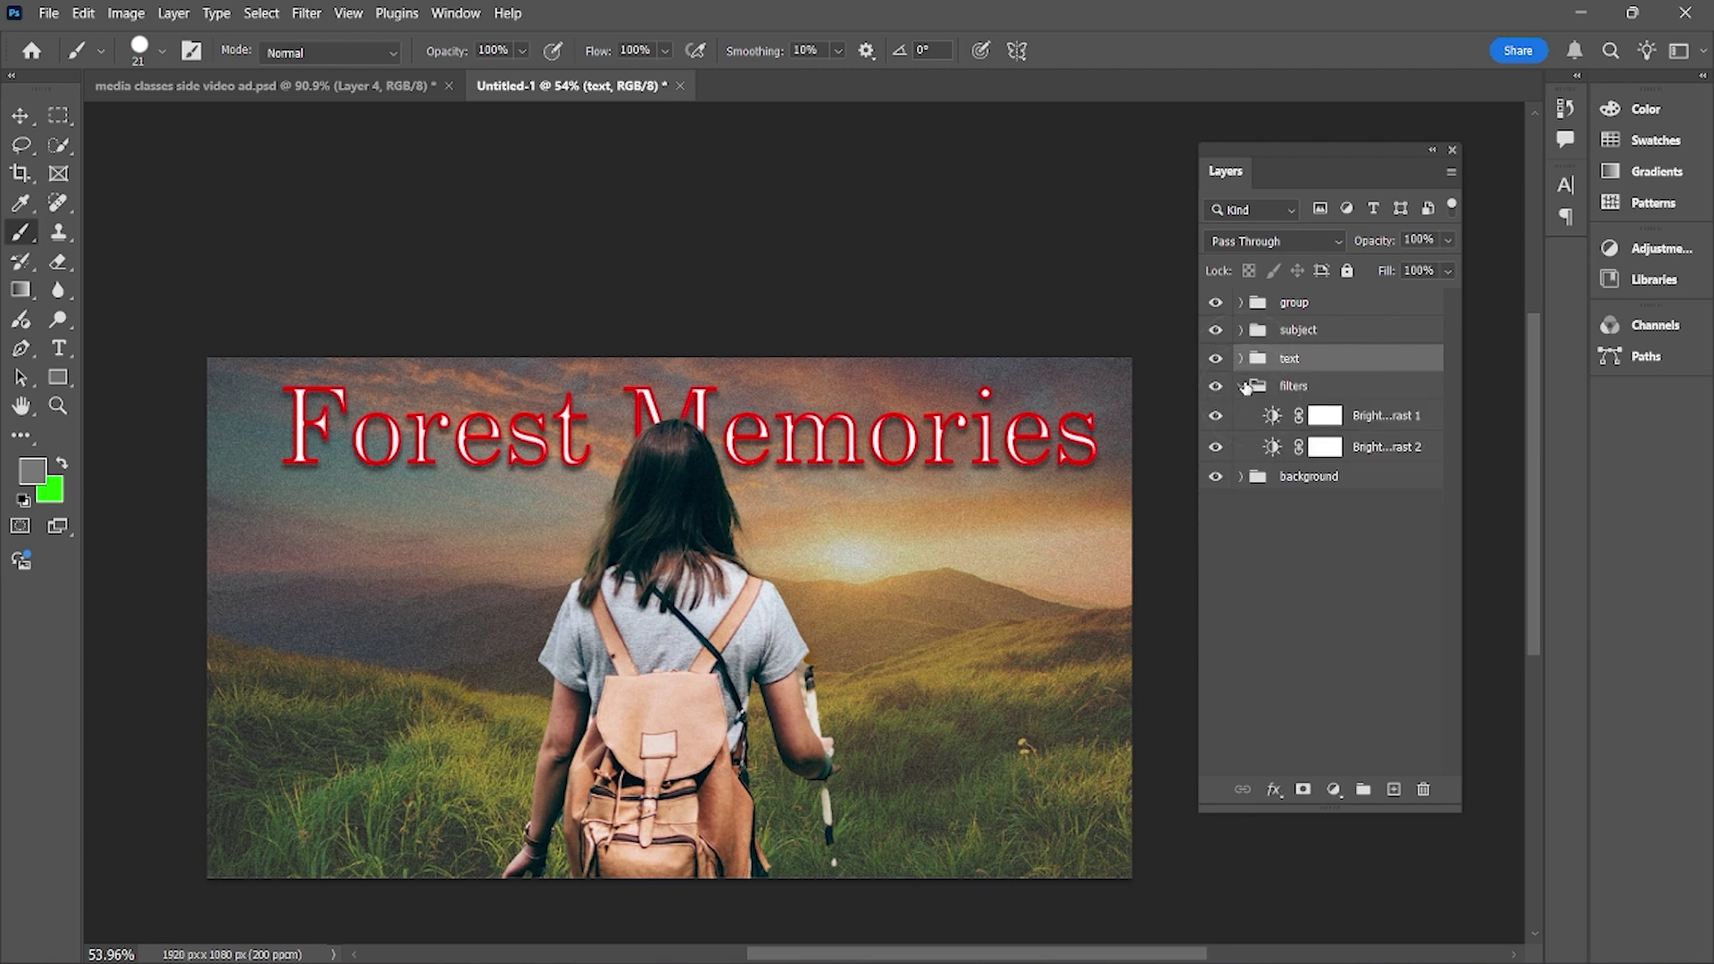
click(1241, 385)
click(1242, 414)
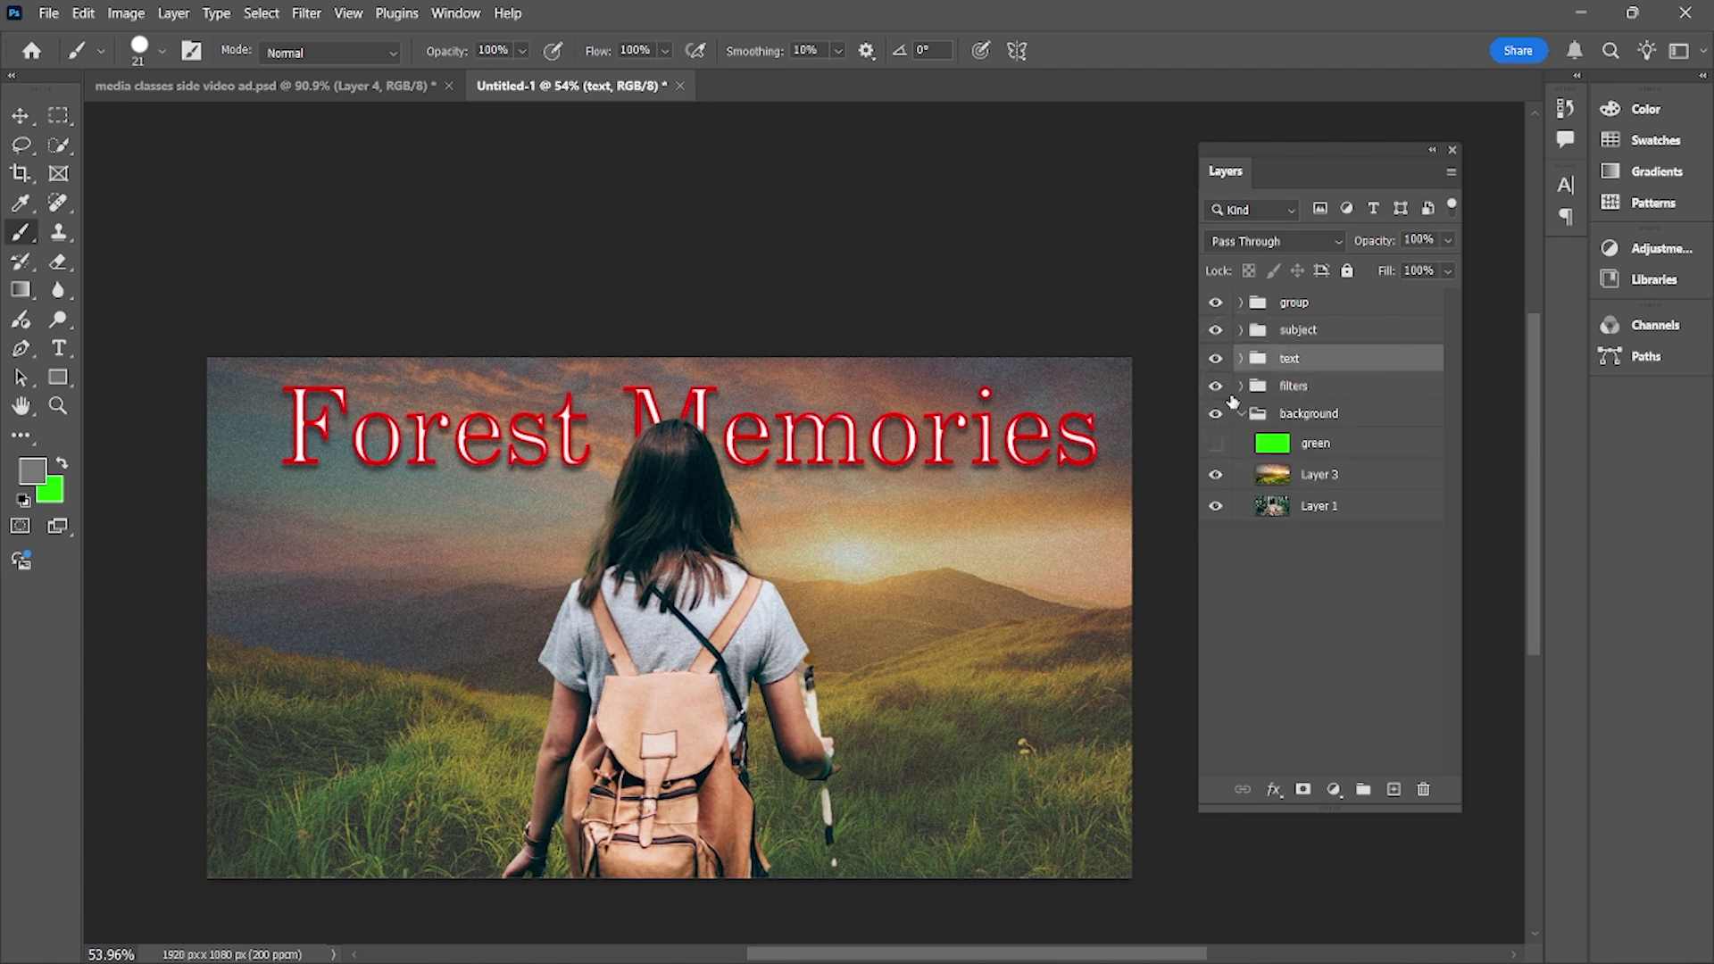
click(1241, 414)
click(1241, 302)
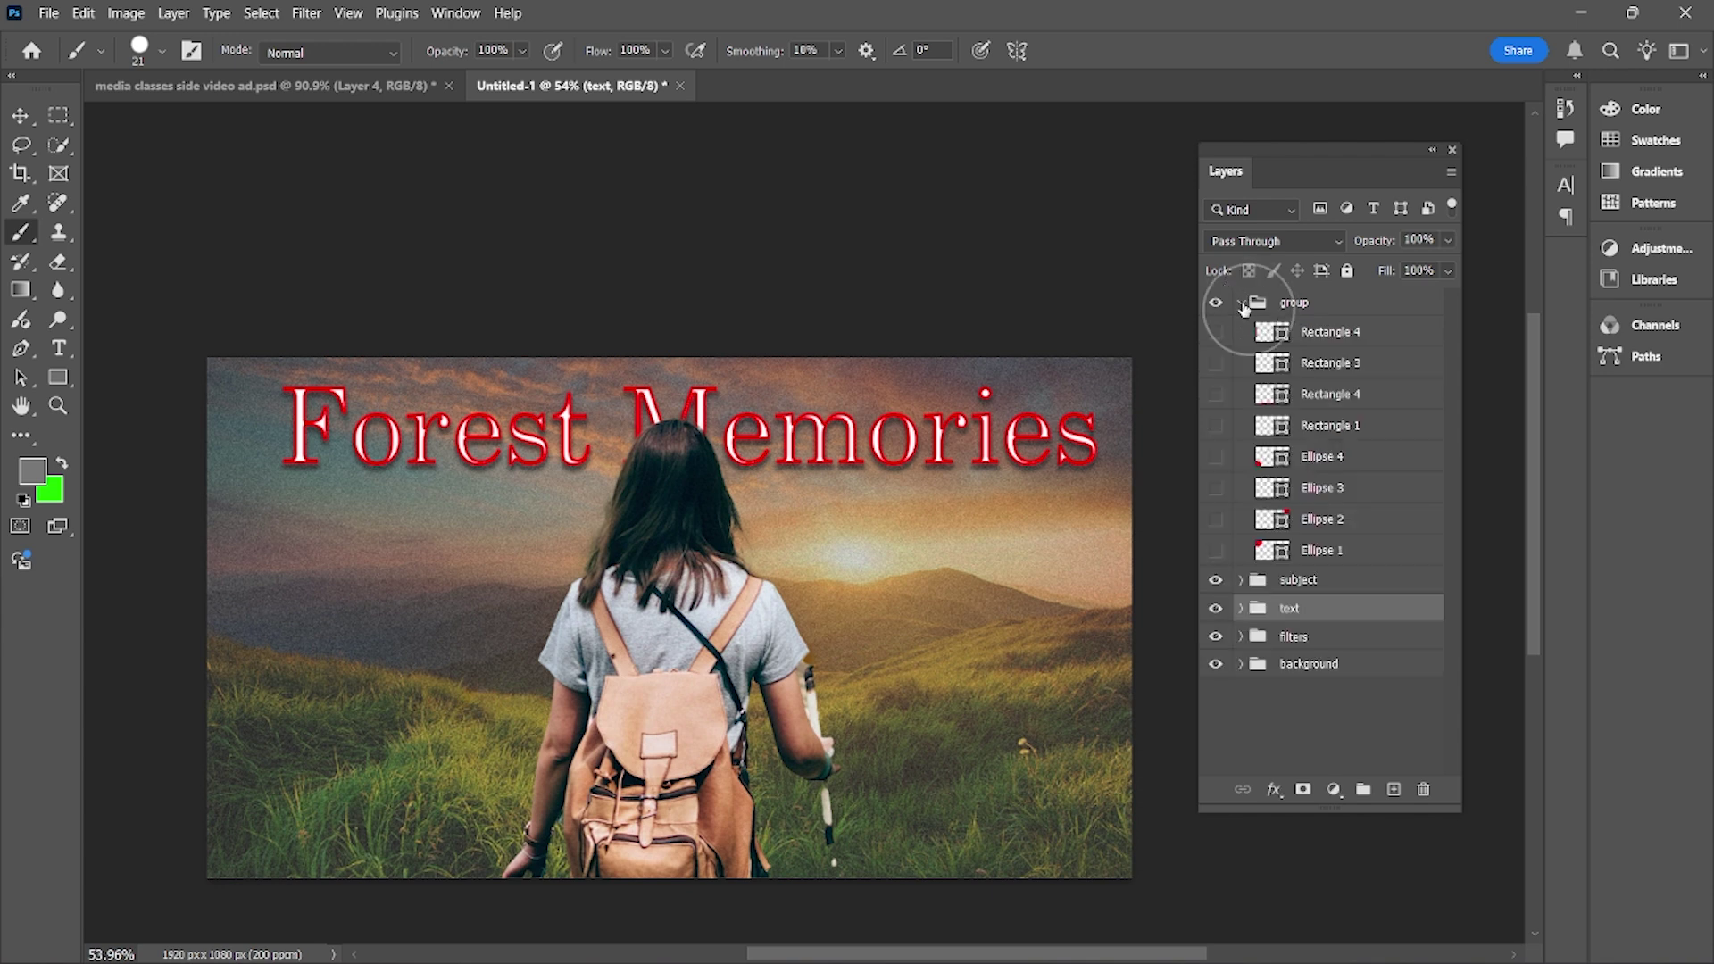
click(1252, 303)
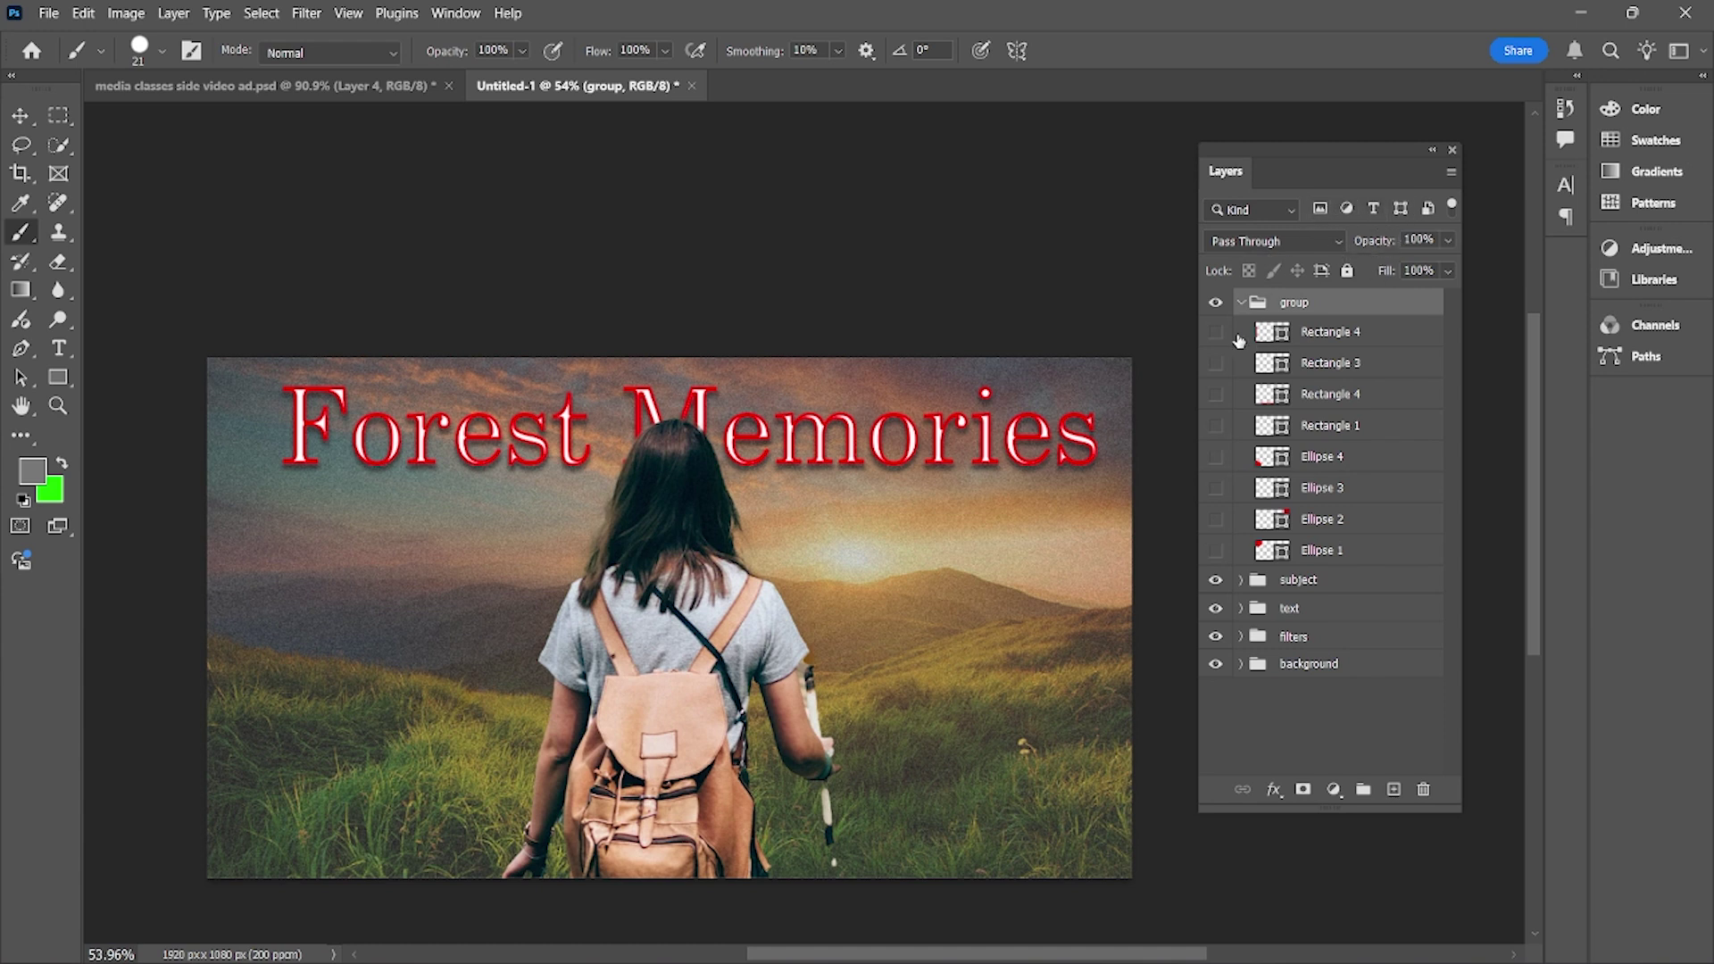
click(1241, 303)
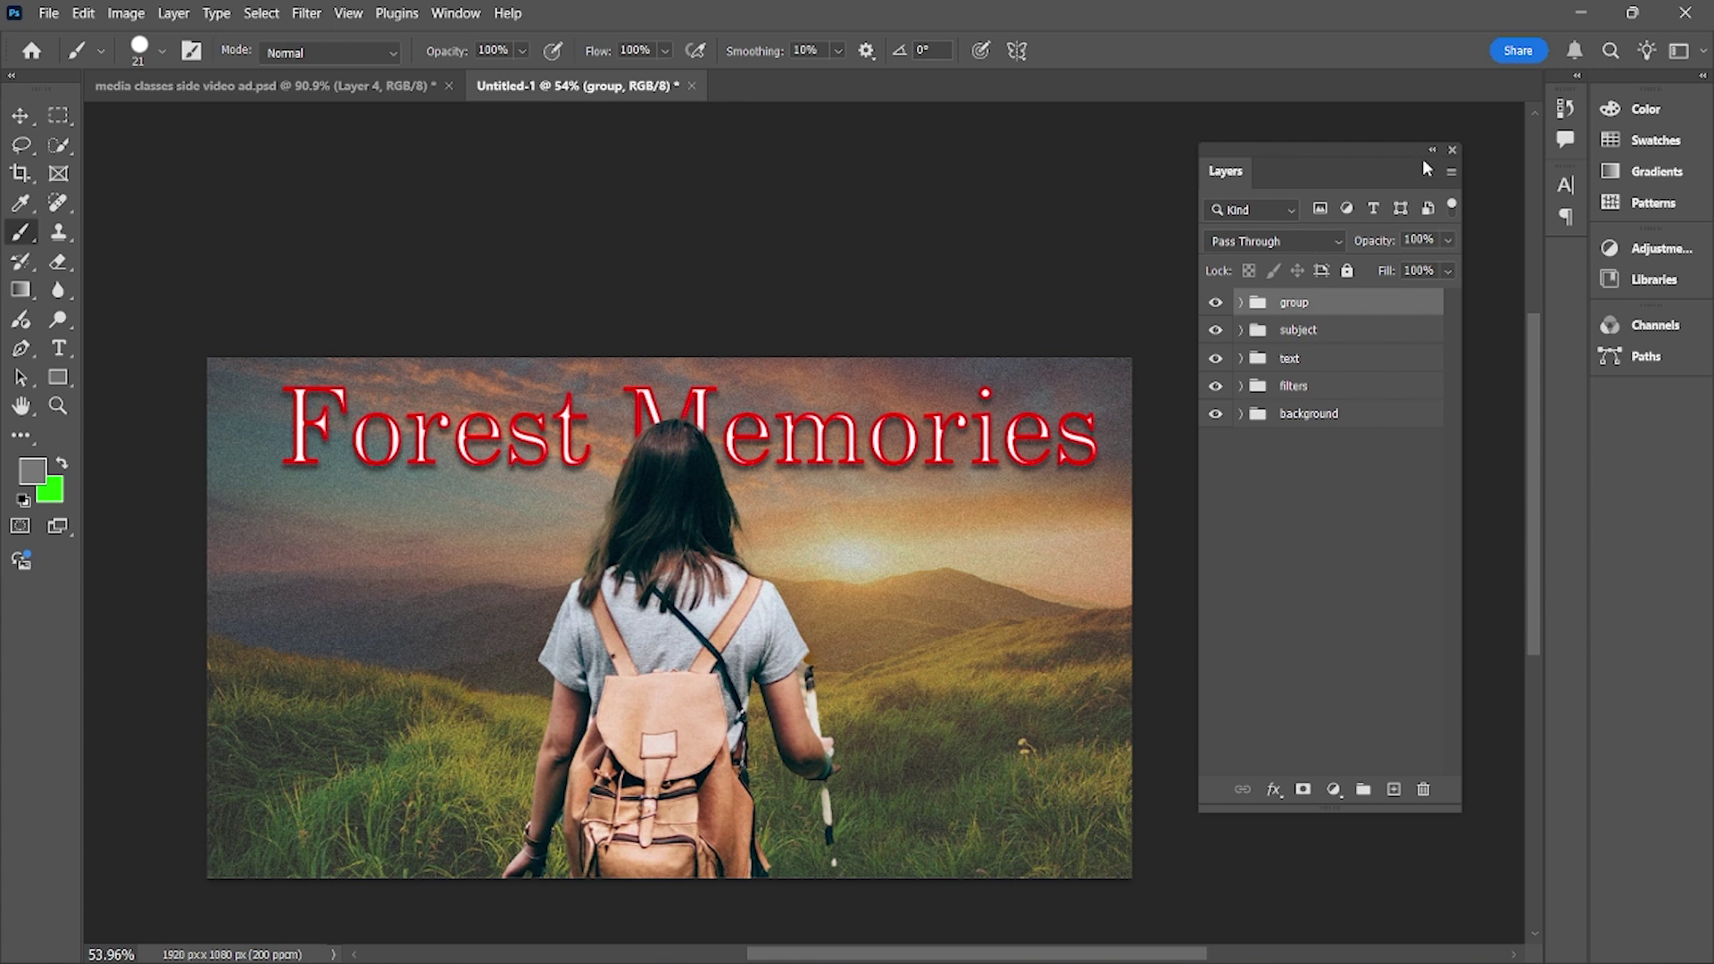
Filter the layer list to show only type layers
click(1374, 209)
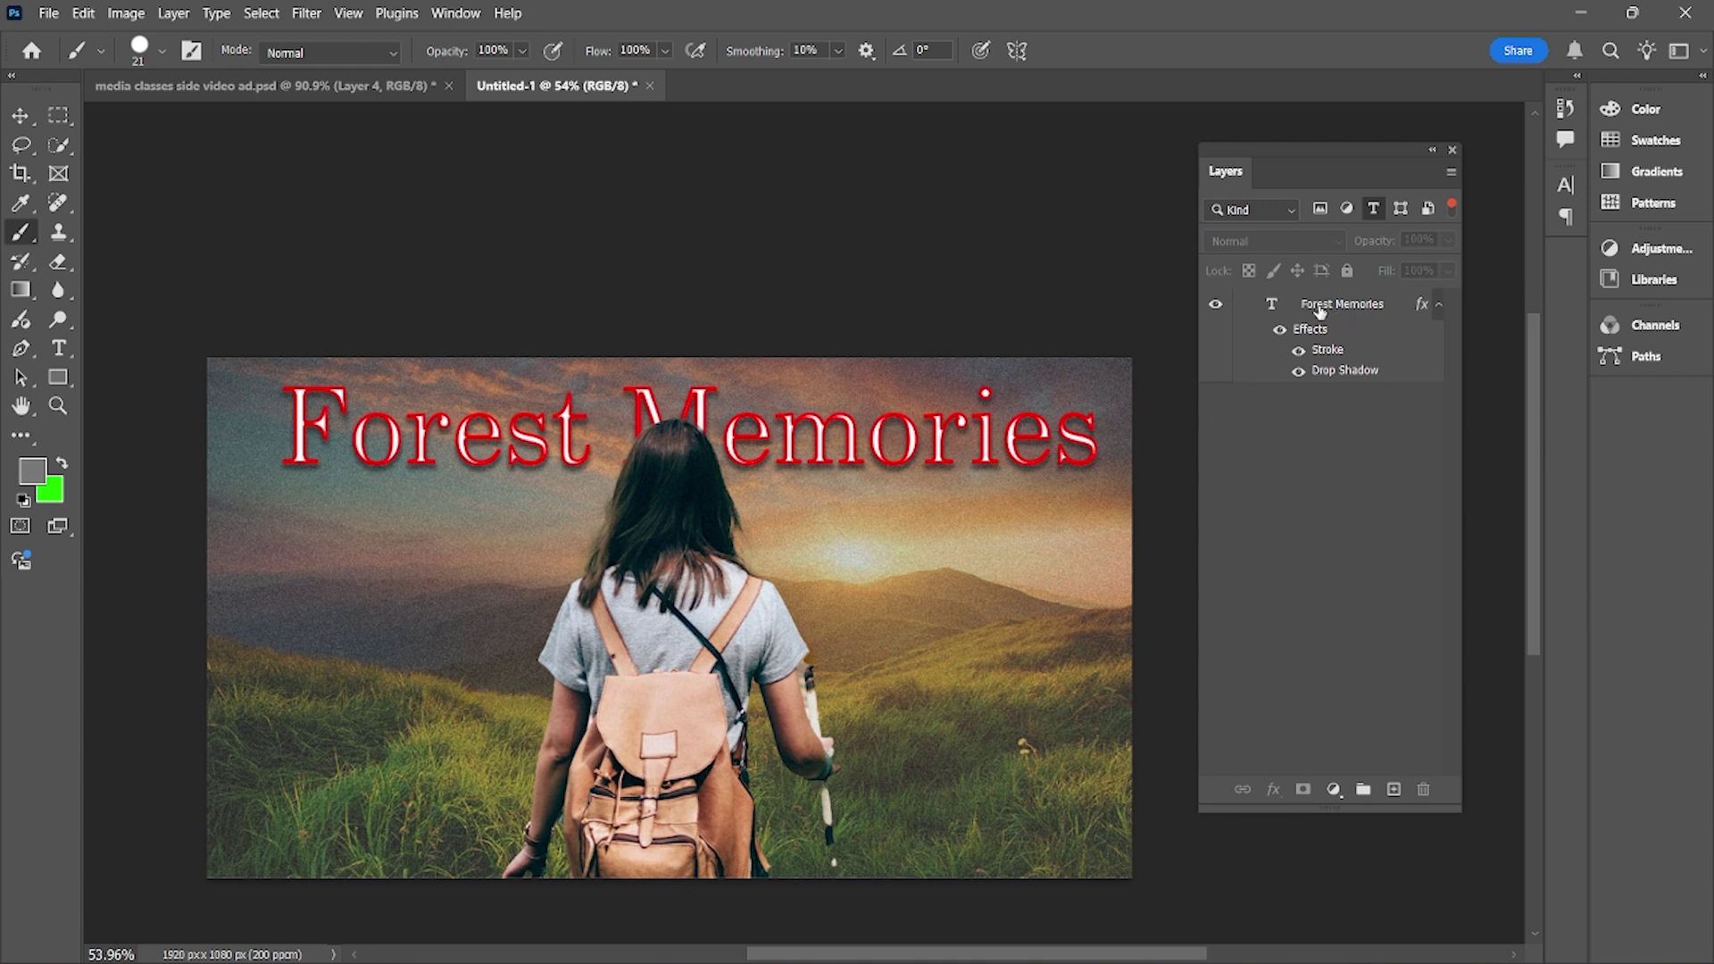
Turn off the type-layer filter, view only the adjustment layers and after them only the pixel layers, and clear the filter
click(1374, 209)
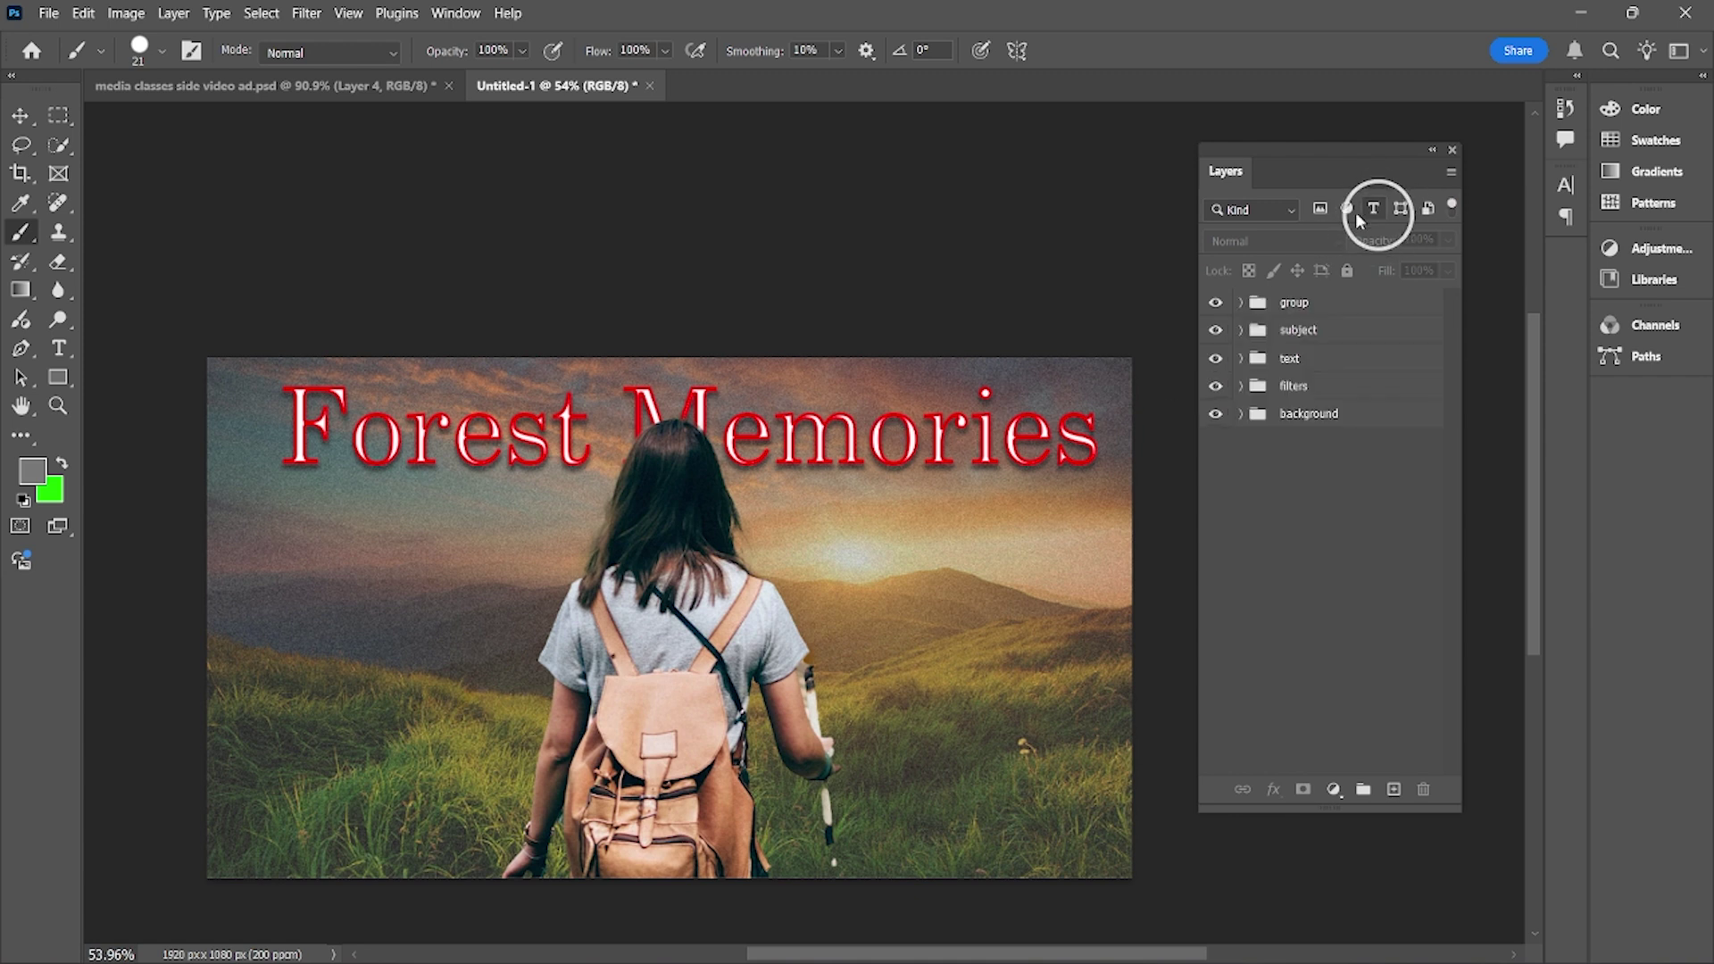
click(1347, 210)
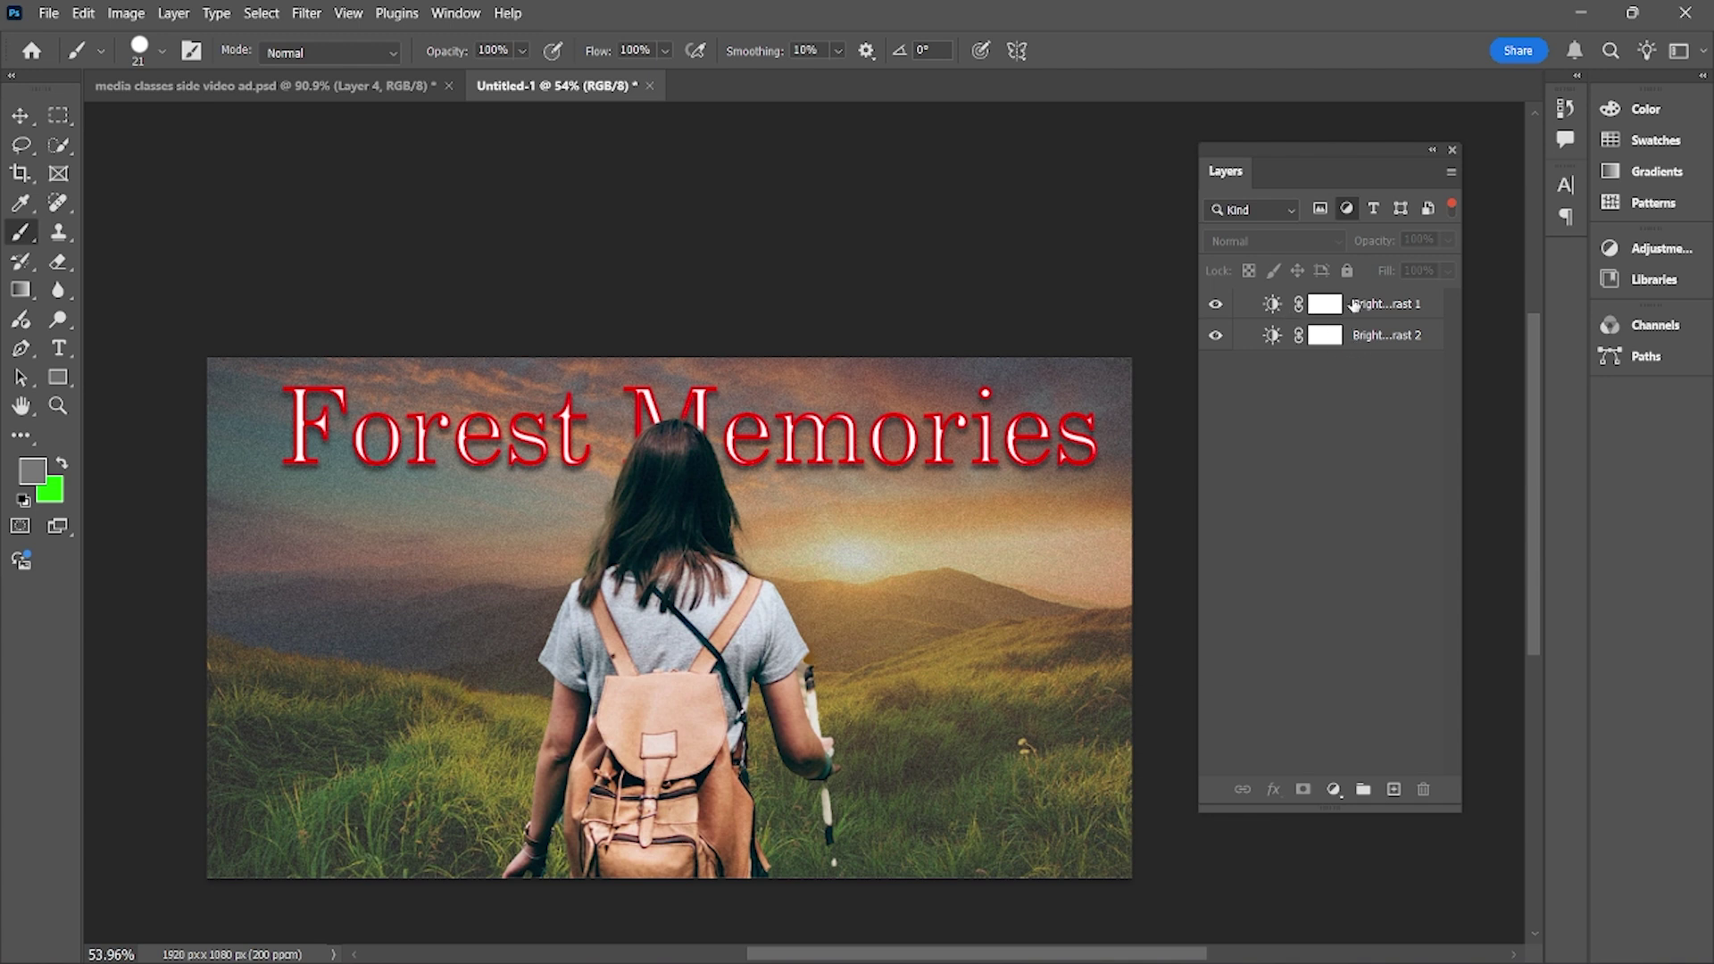
click(1347, 211)
click(1321, 208)
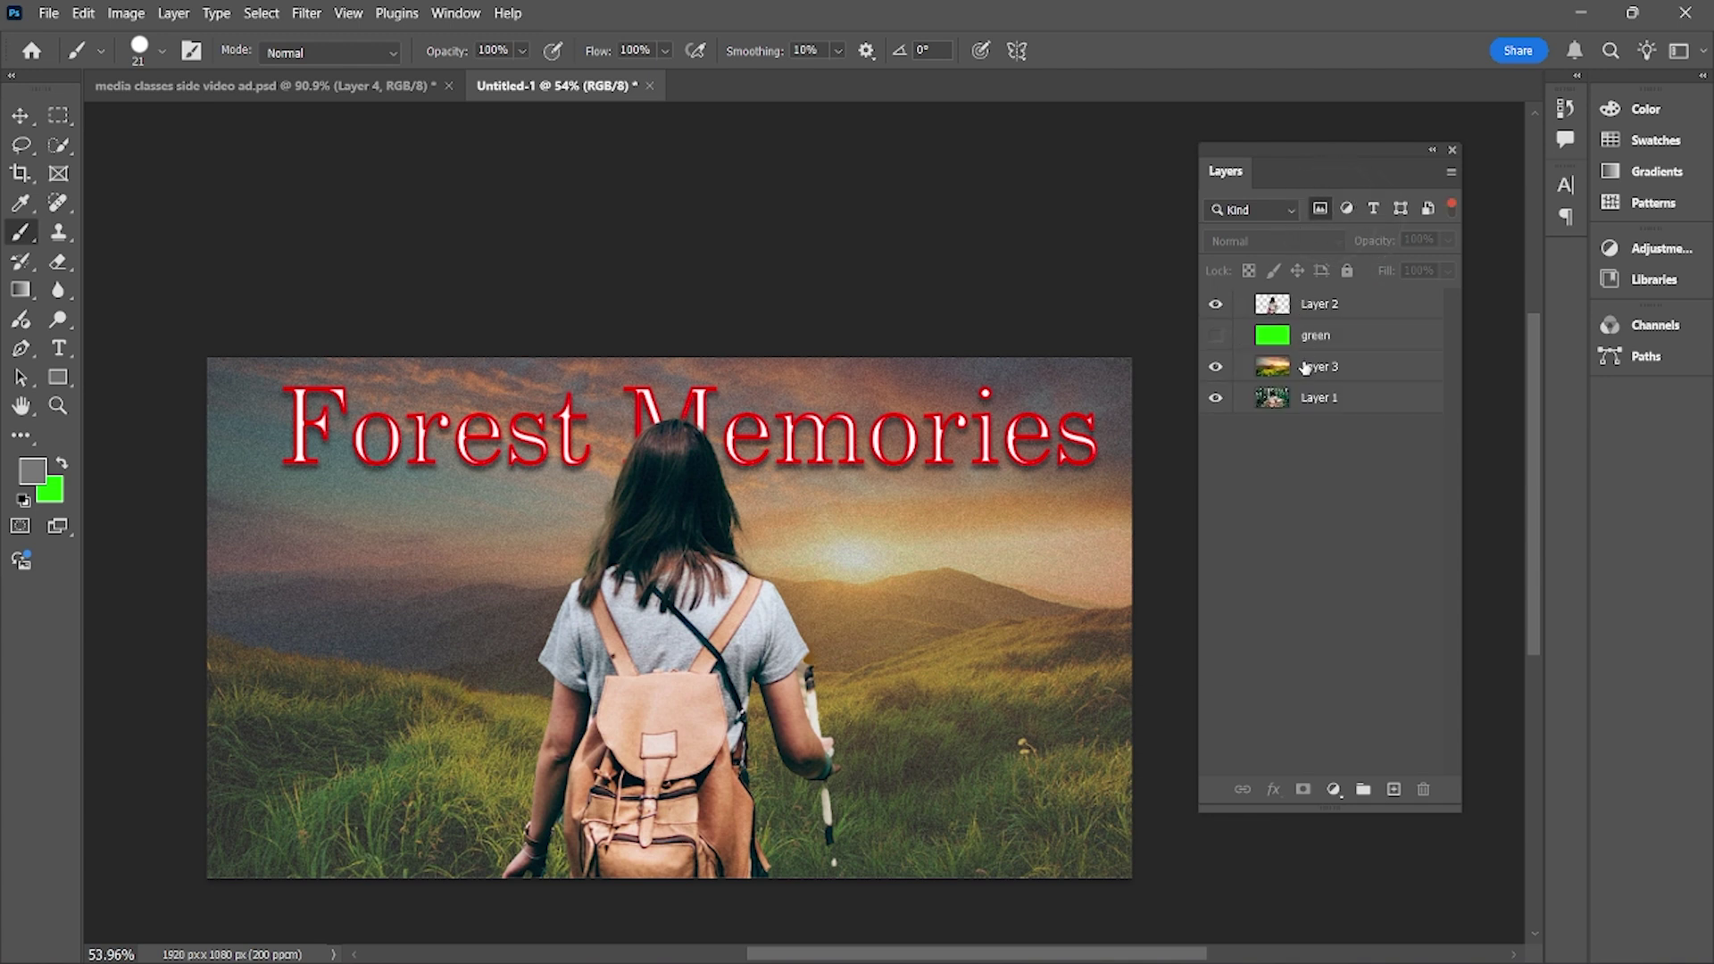
click(1320, 211)
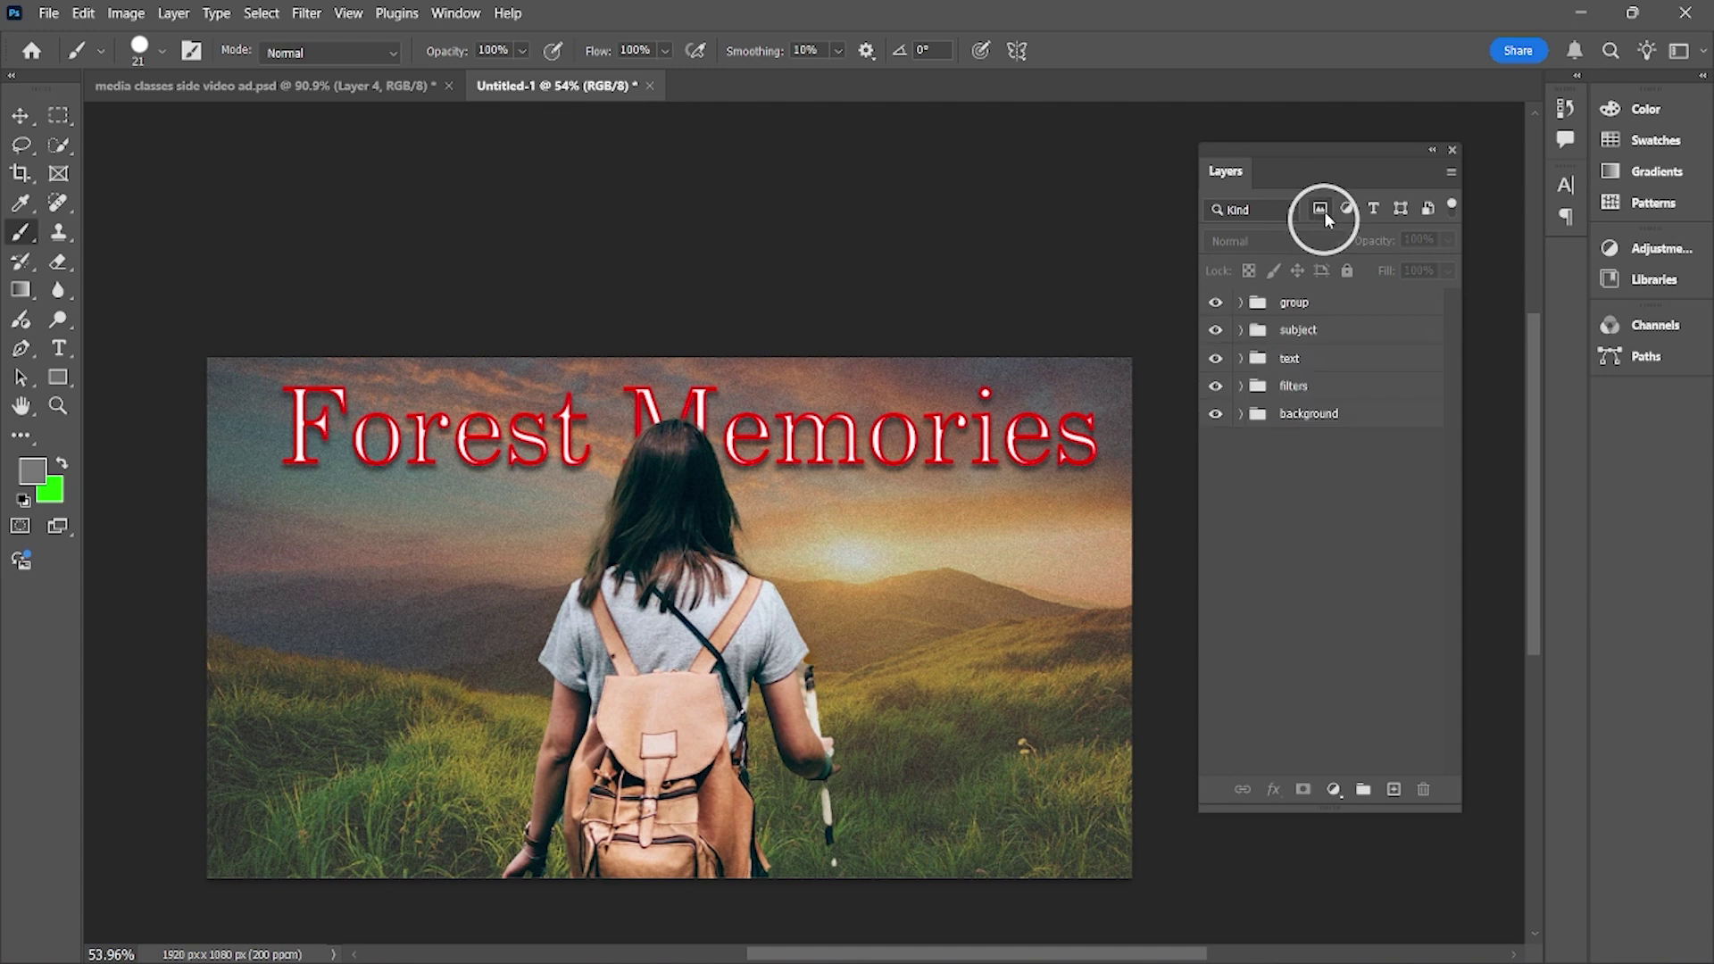
Filter the layer list to show only shape layers, and switch the filter to show only smart objects
click(1402, 211)
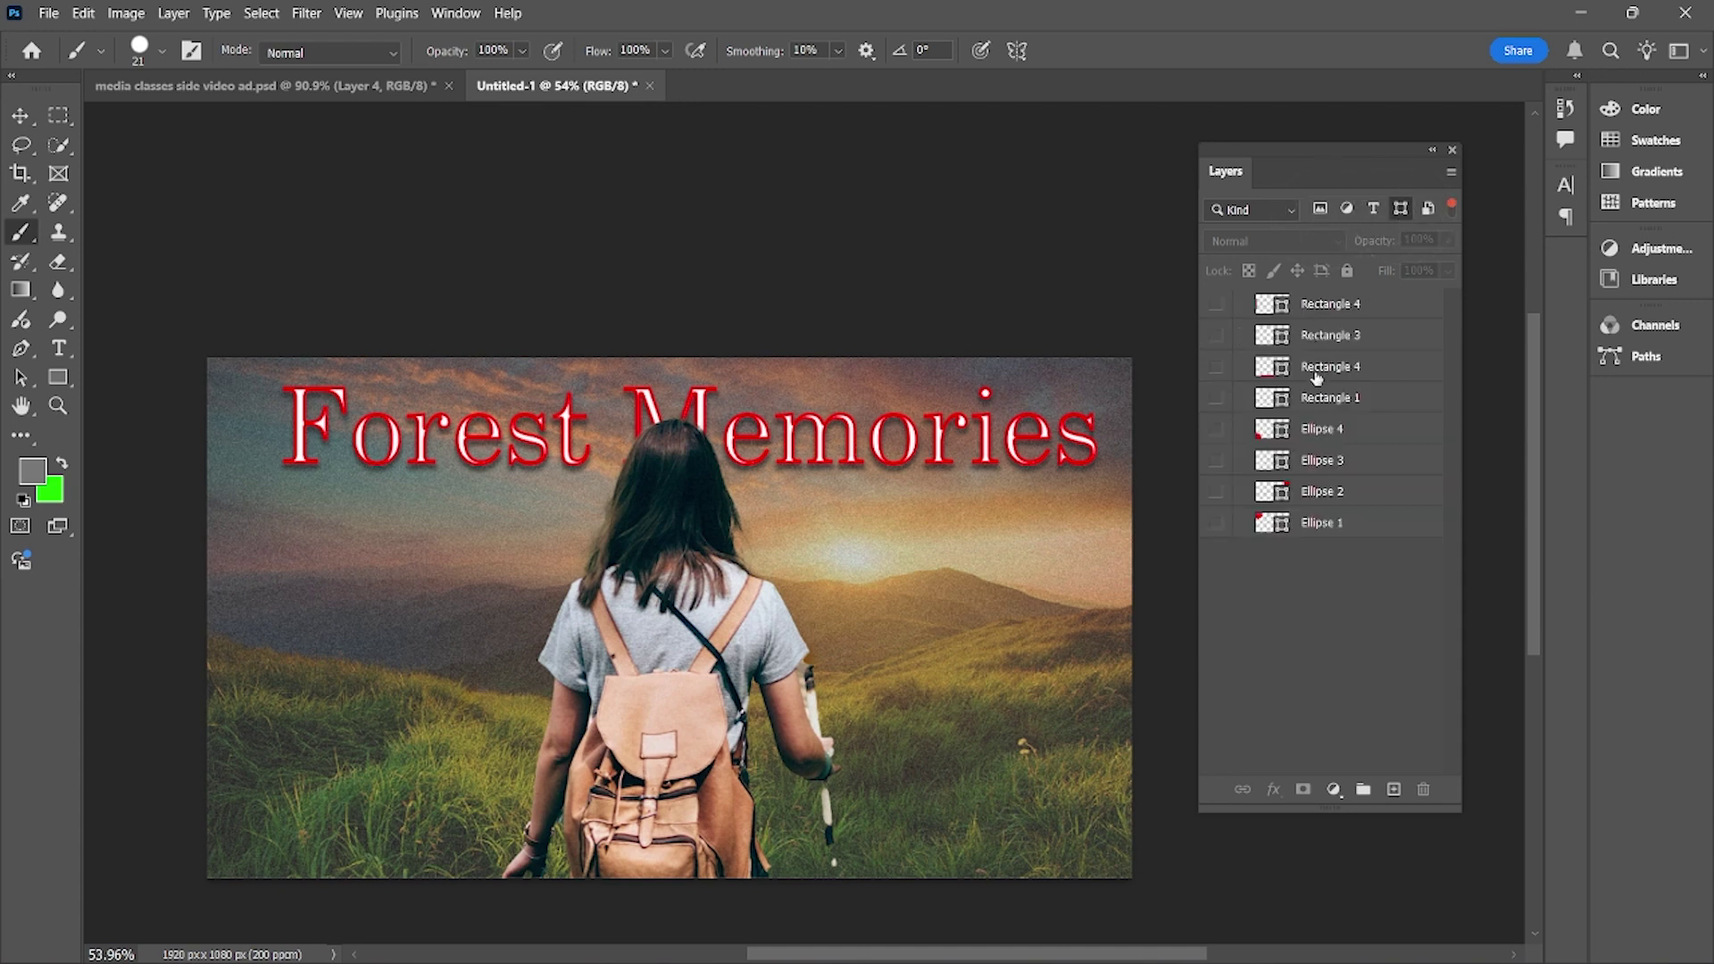
click(1402, 211)
click(1428, 209)
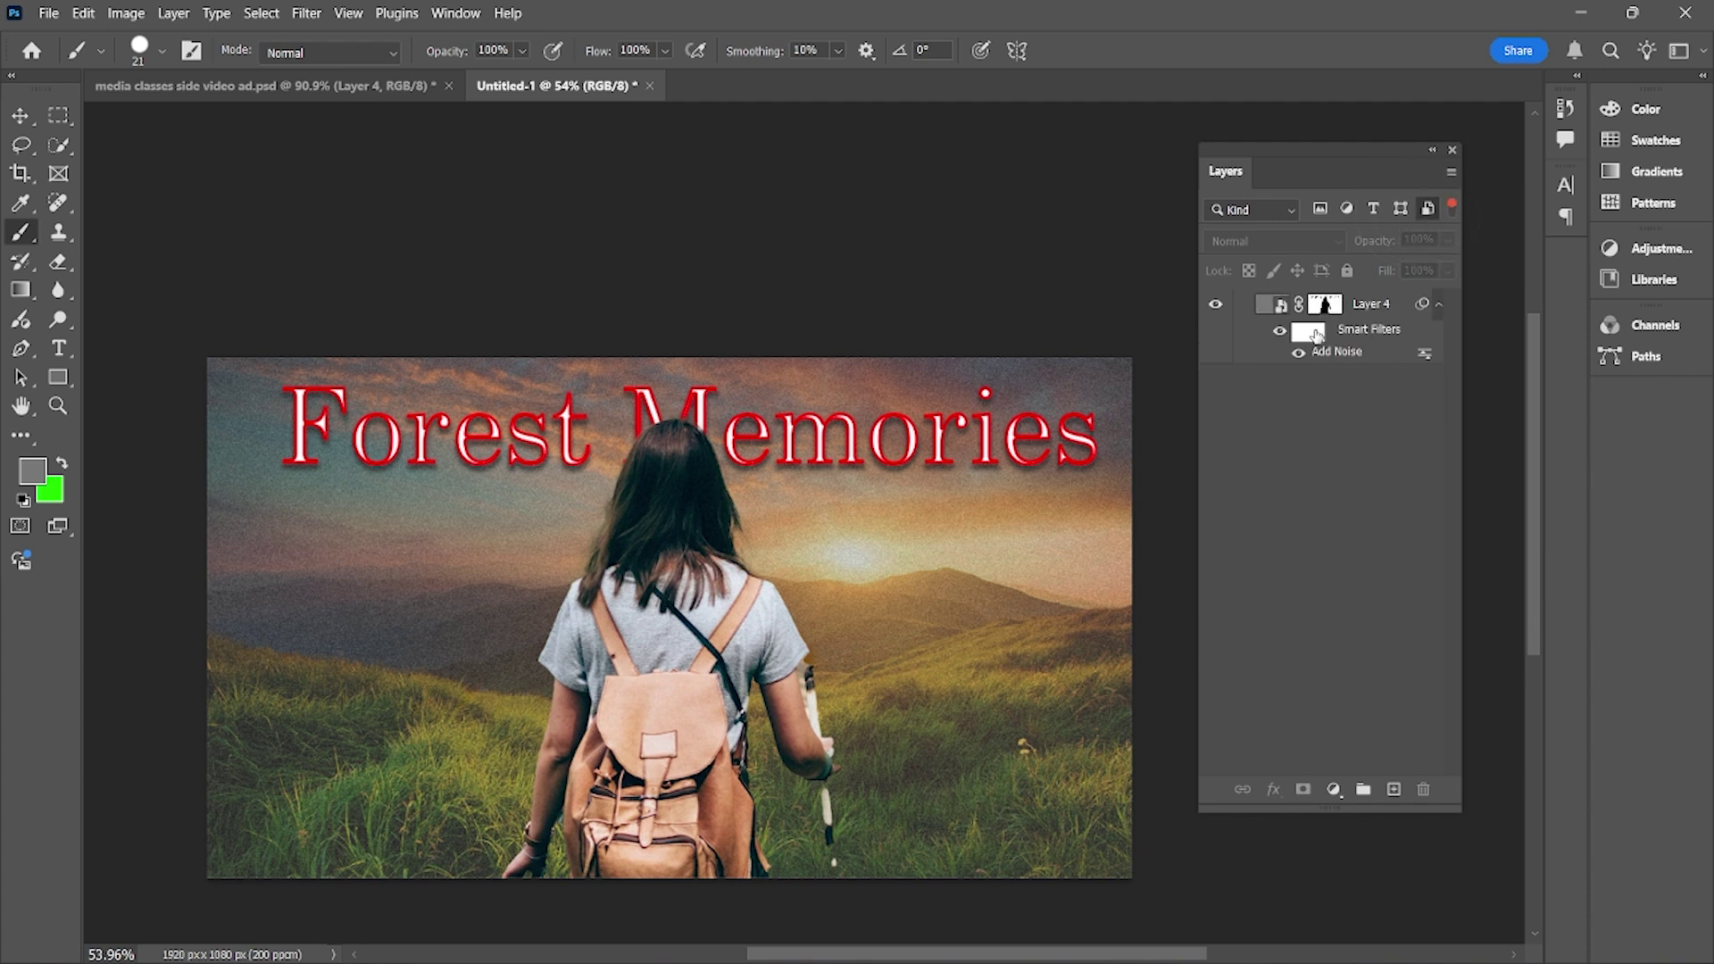